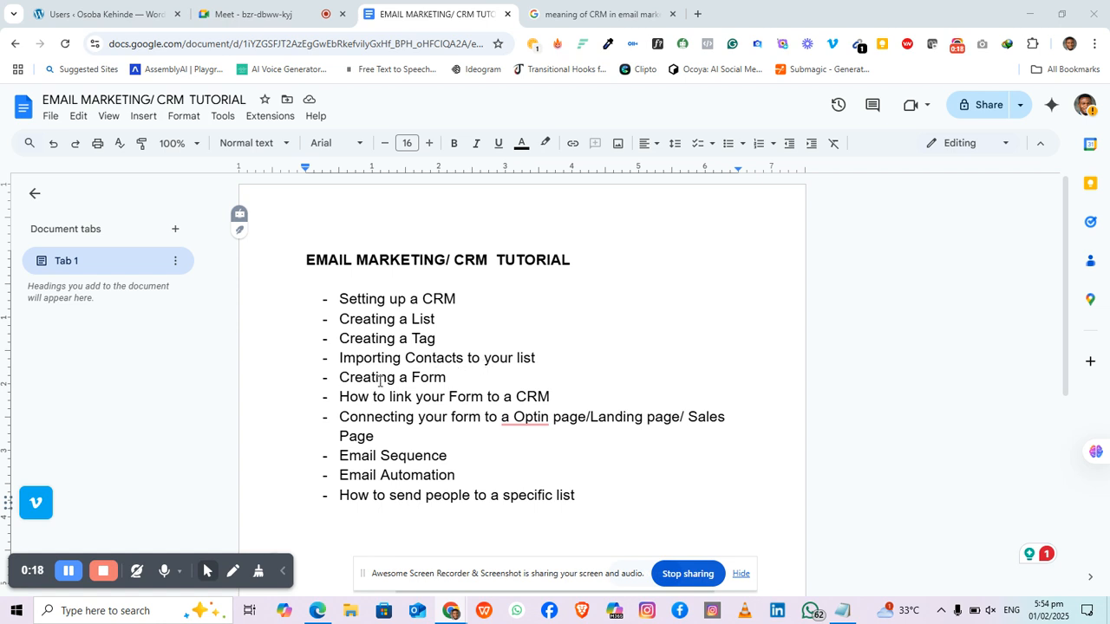
Step: Change 'list' to 'List' in the Importing Contacts line and in the last bullet
{"action": "left_click", "coordinate": [519, 358]}
{"action": "key", "text": "Delete"}
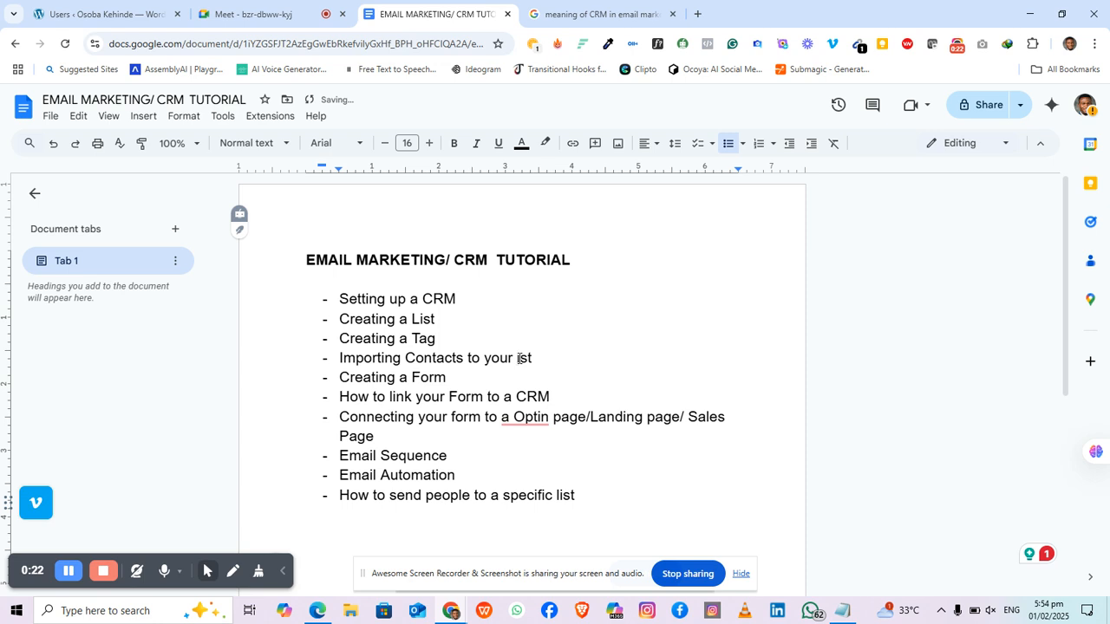
{"action": "type", "text": "L"}
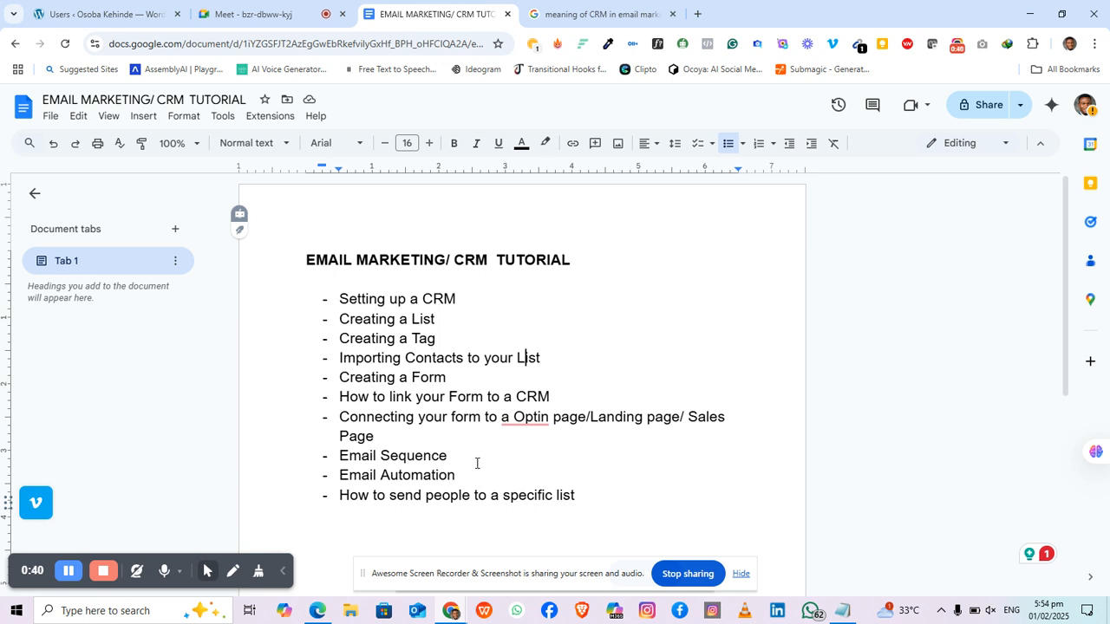
{"action": "left_click", "coordinate": [556, 497]}
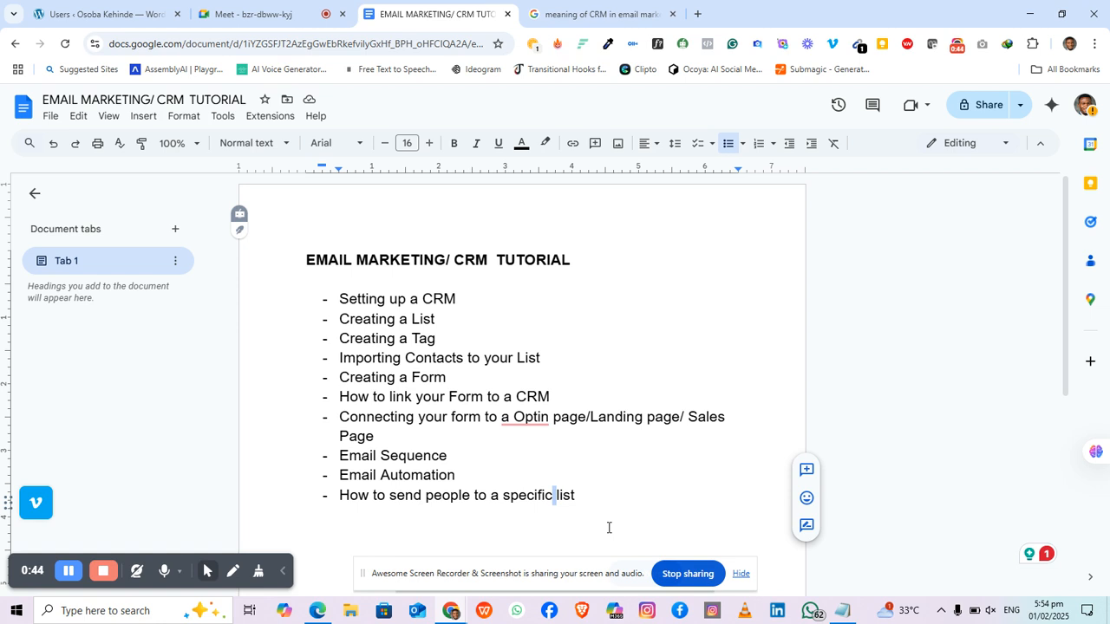
{"action": "key", "text": "Delete"}
{"action": "type", "text": "L"}
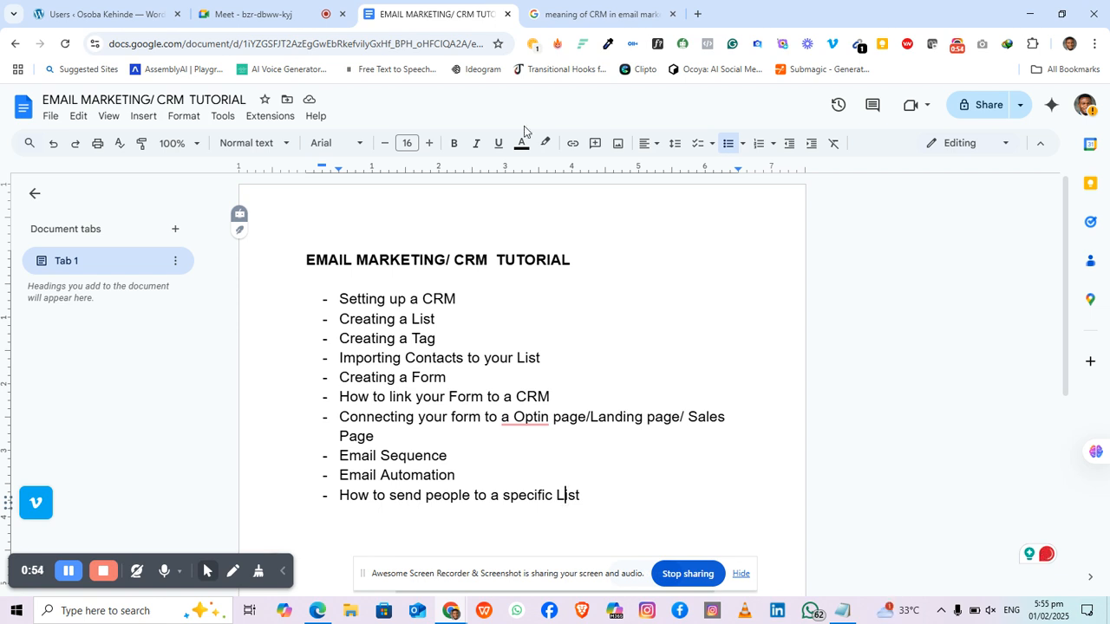
Step: Review the Google results defining CRM as Customer Relationship Management, then return to WordPress Users
{"action": "left_click", "coordinate": [605, 16]}
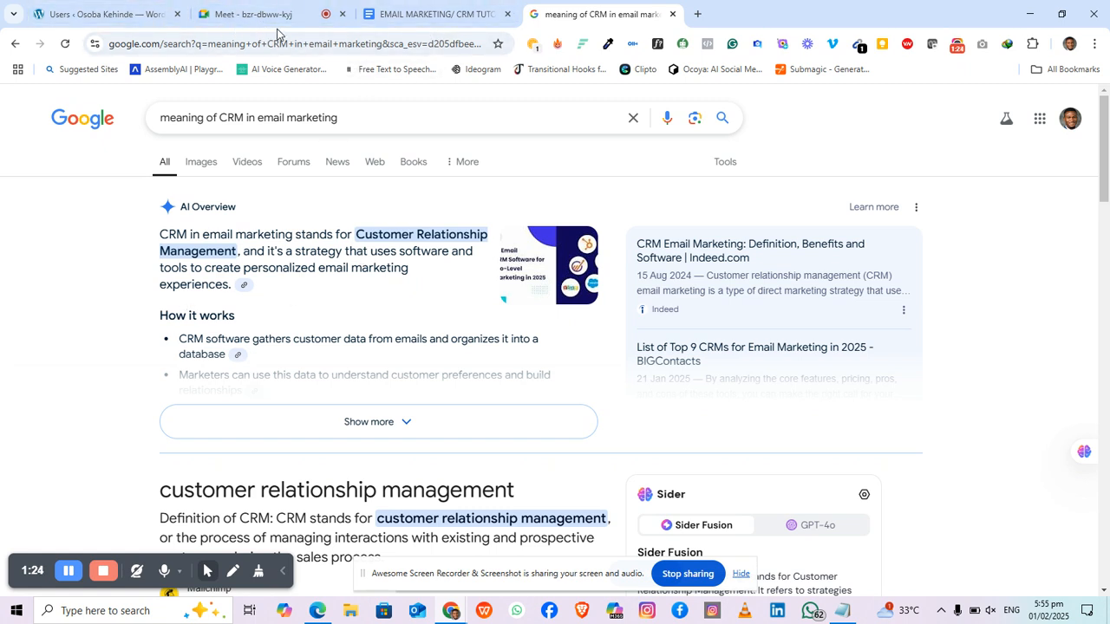
{"action": "left_click", "coordinate": [156, 6]}
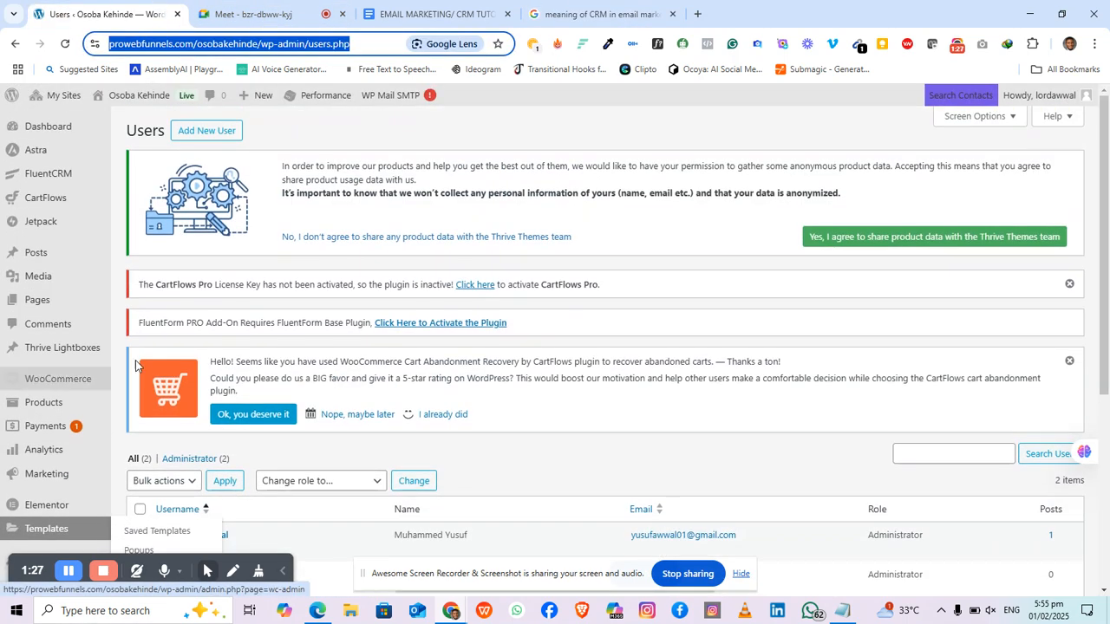
Step: Leave the Users page and go to the WordPress admin Dashboard from the sidebar
{"action": "left_click", "coordinate": [384, 138]}
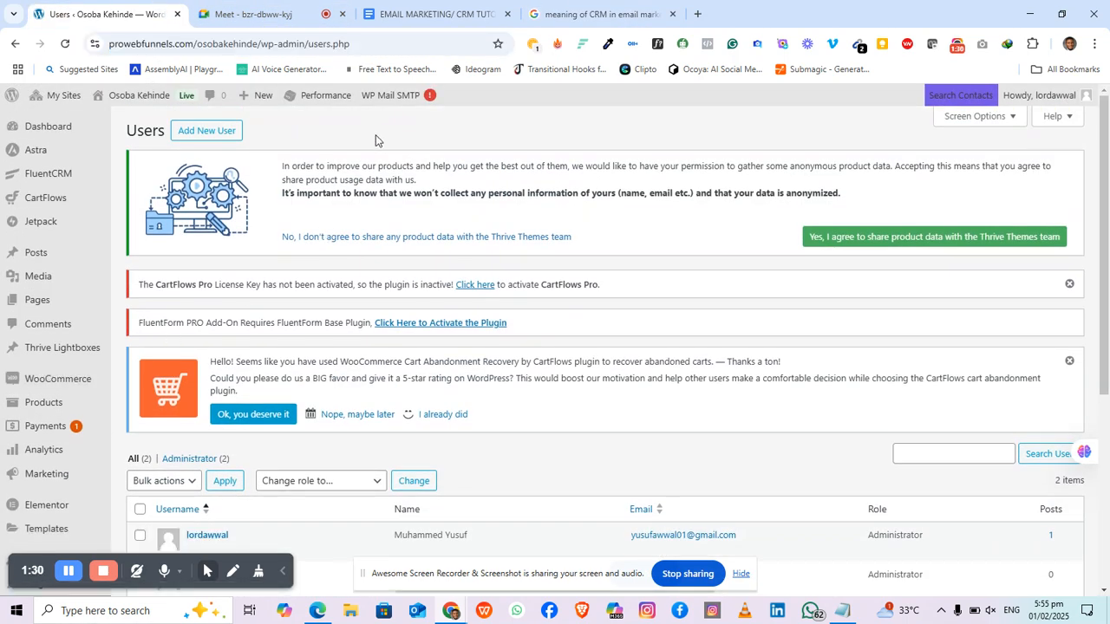
{"action": "left_click", "coordinate": [40, 128]}
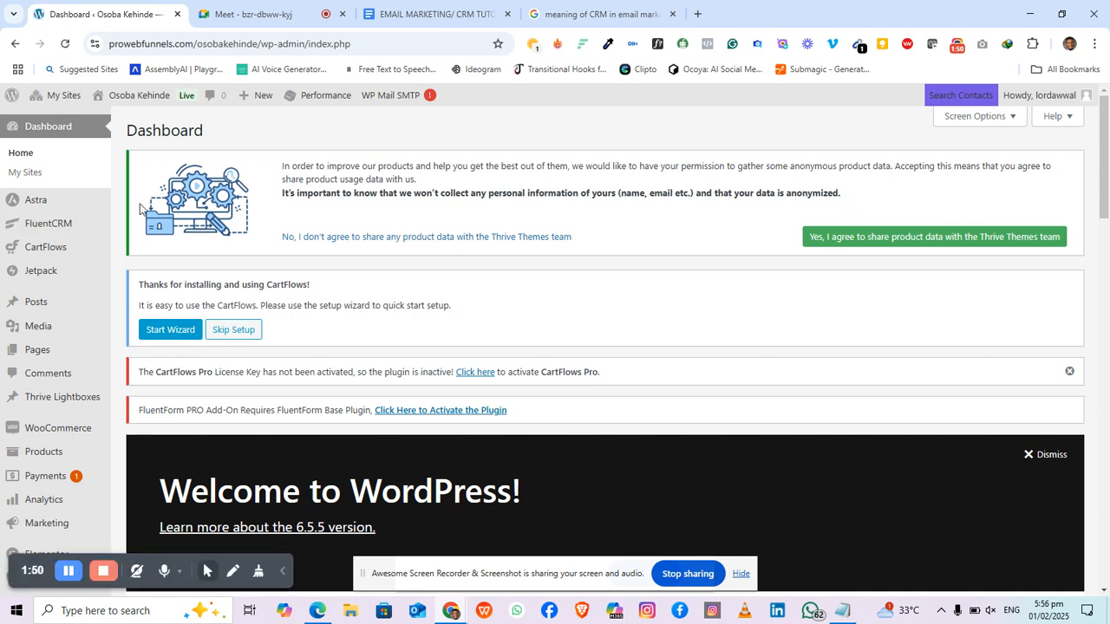
Step: Open FluentCRM from the admin sidebar to view its empty dashboard
{"action": "left_click", "coordinate": [49, 227]}
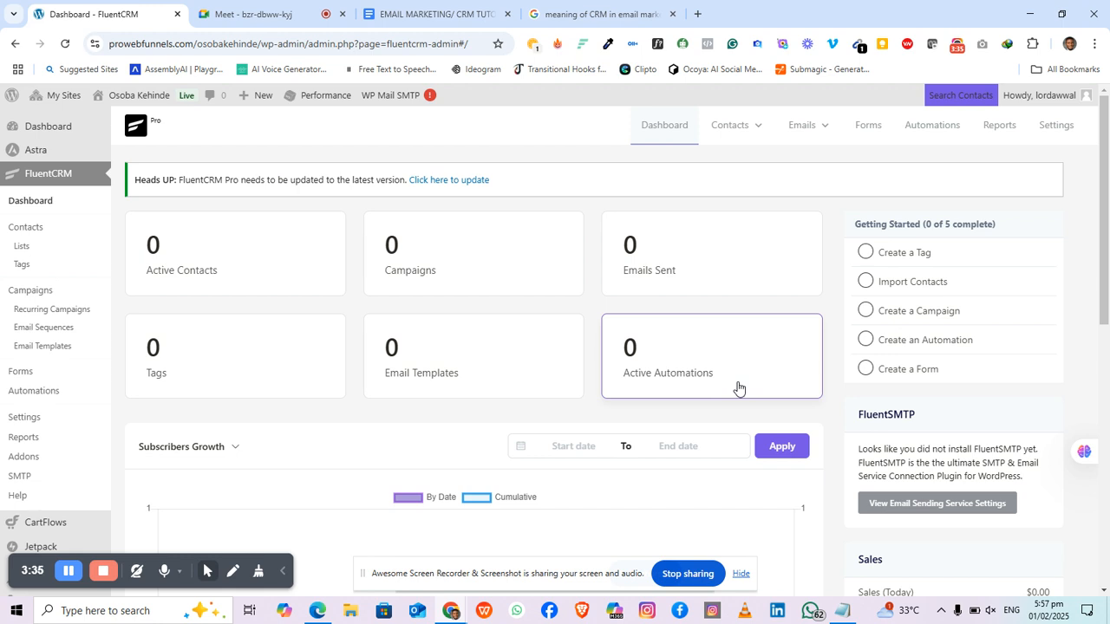
{"action": "left_click", "coordinate": [464, 17]}
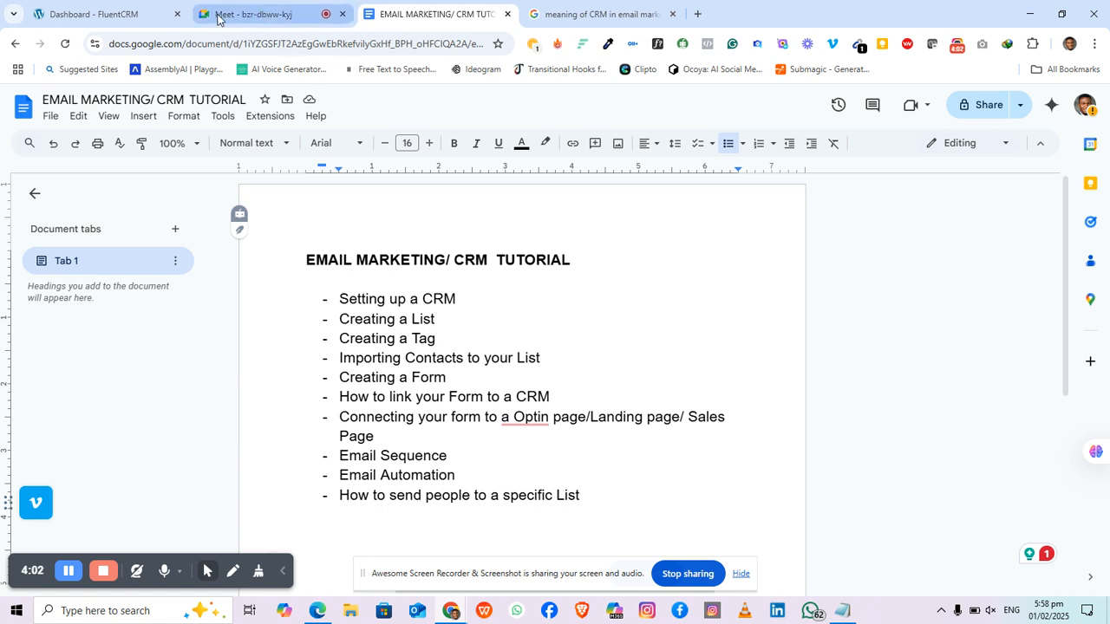
{"action": "left_click", "coordinate": [81, 10]}
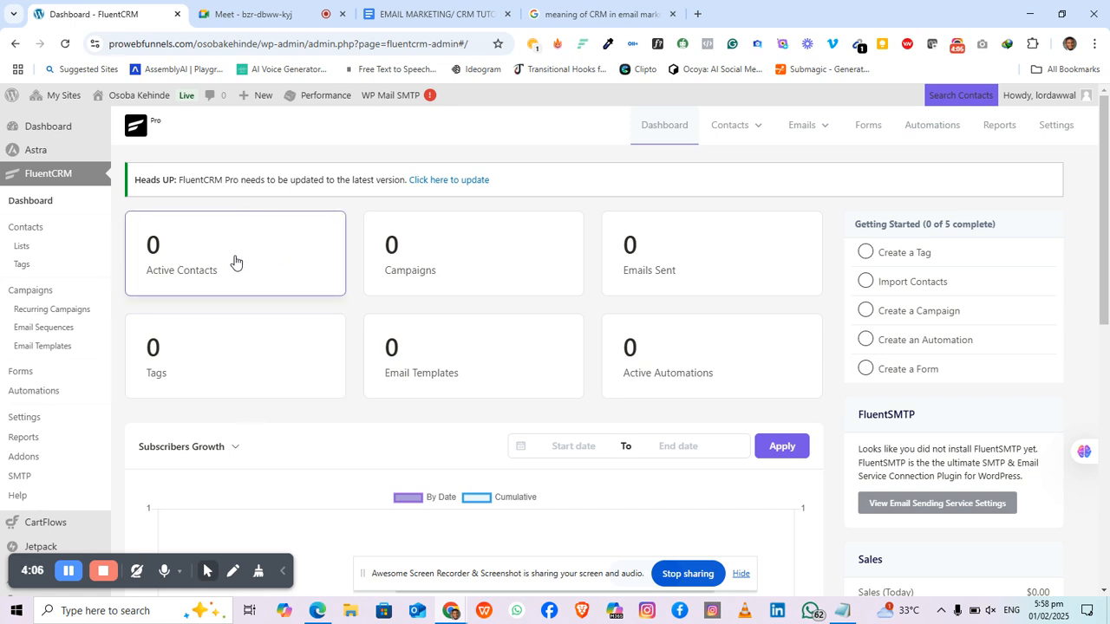
Step: Create a contact list titled 'Career' on the FluentCRM Lists page
{"action": "left_click", "coordinate": [22, 249]}
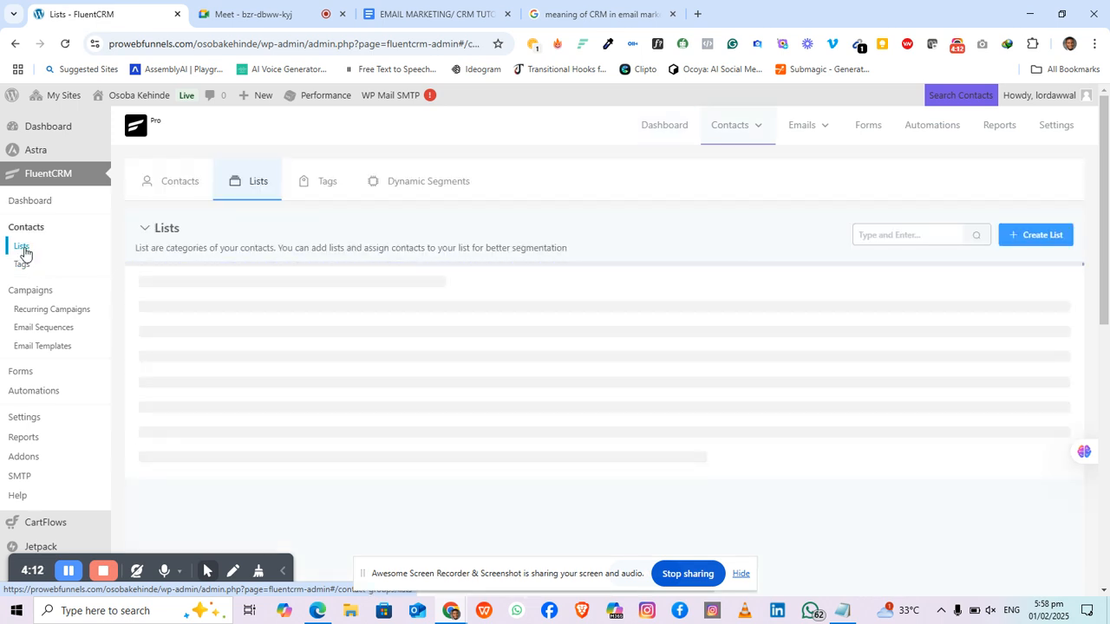
{"action": "left_click", "coordinate": [1025, 238]}
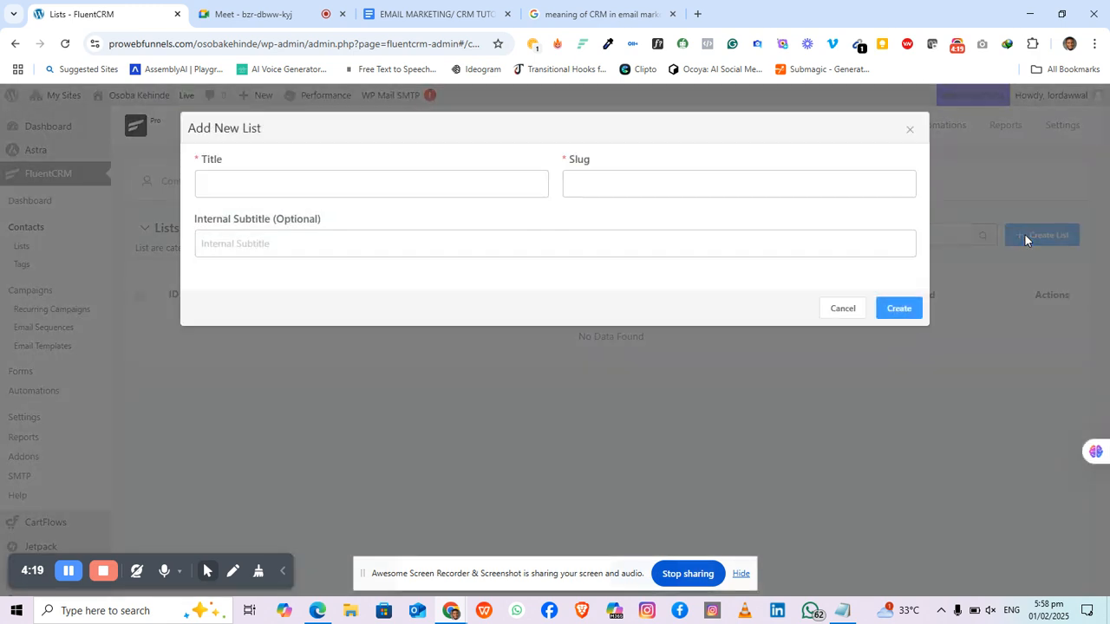
{"action": "left_click", "coordinate": [439, 181]}
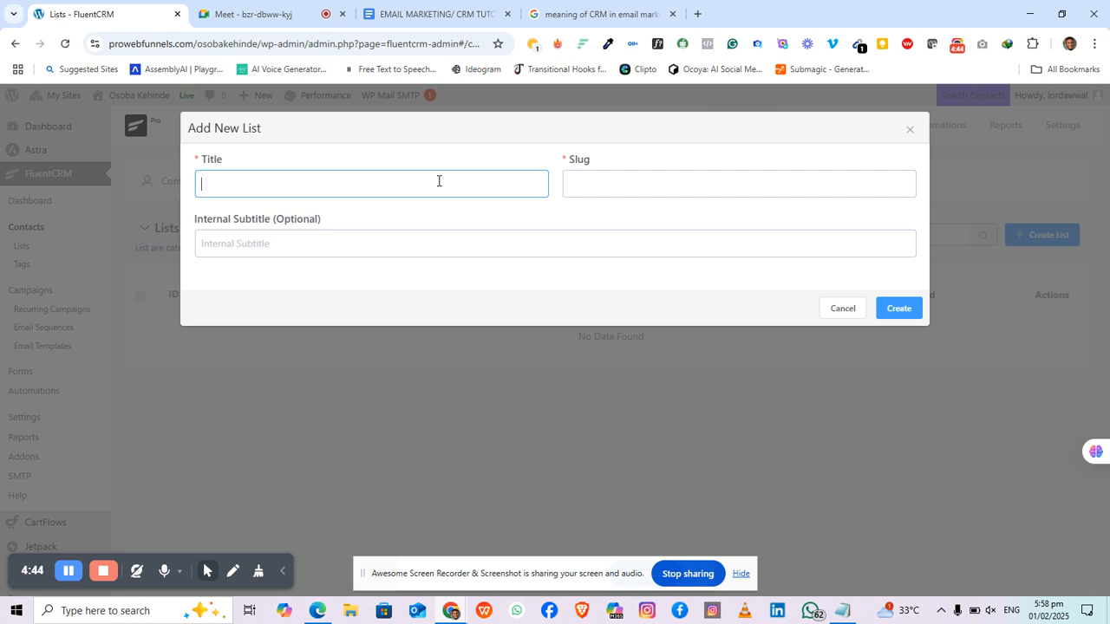
{"action": "type", "text": "Career"}
{"action": "left_click", "coordinate": [896, 313]}
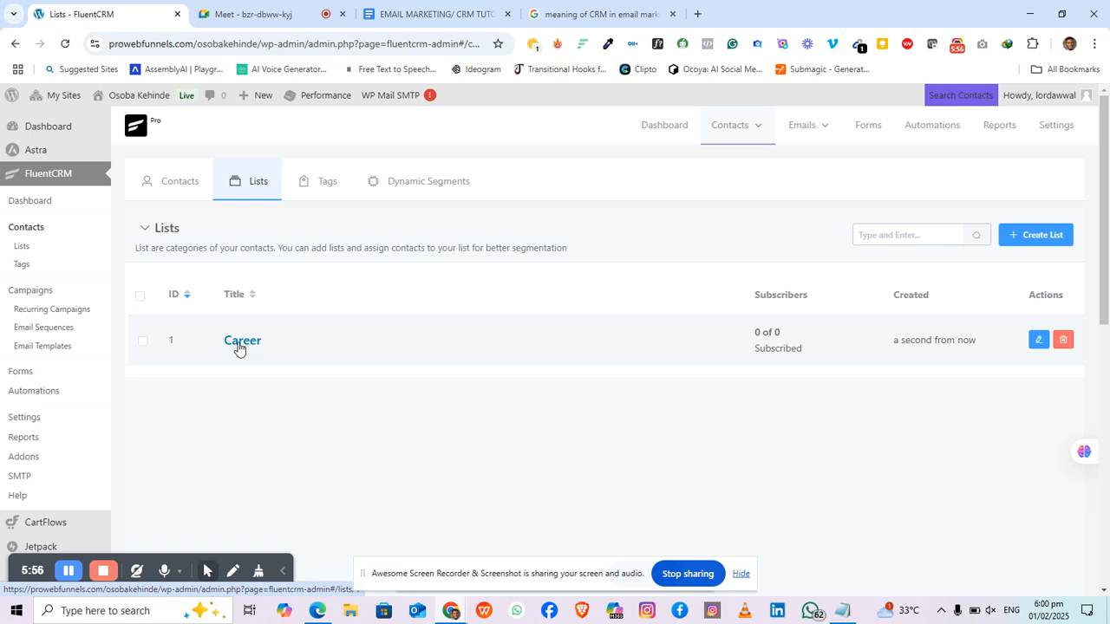
Step: Create a contact tag titled 'Interested' with slug 'interested' on the Tags page
{"action": "left_click", "coordinate": [23, 271]}
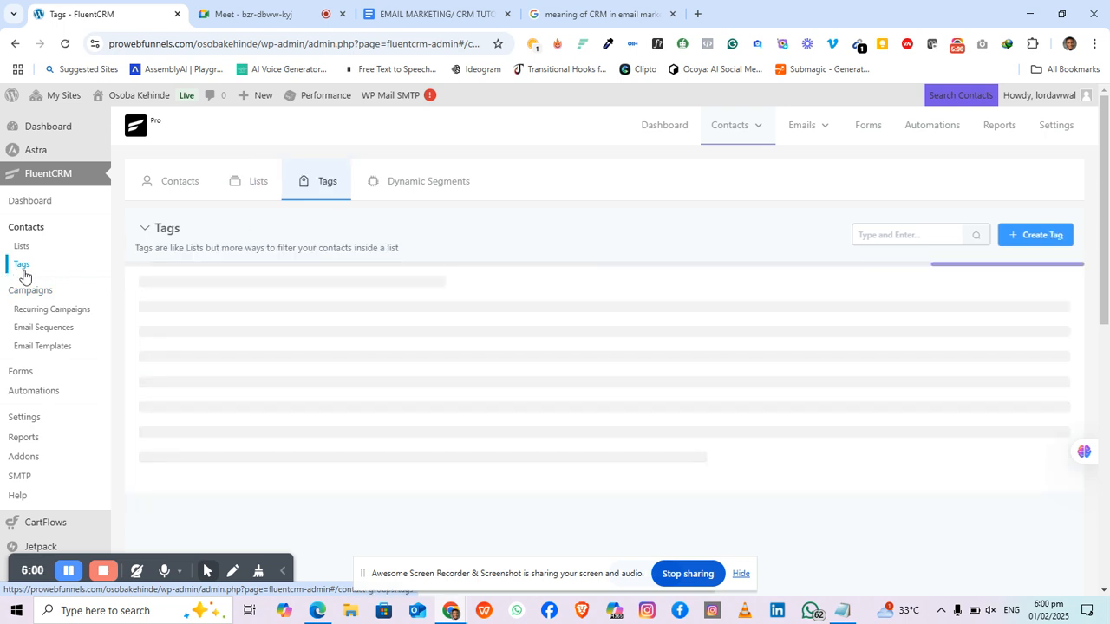
{"action": "left_click", "coordinate": [1008, 236]}
{"action": "left_click", "coordinate": [401, 187]}
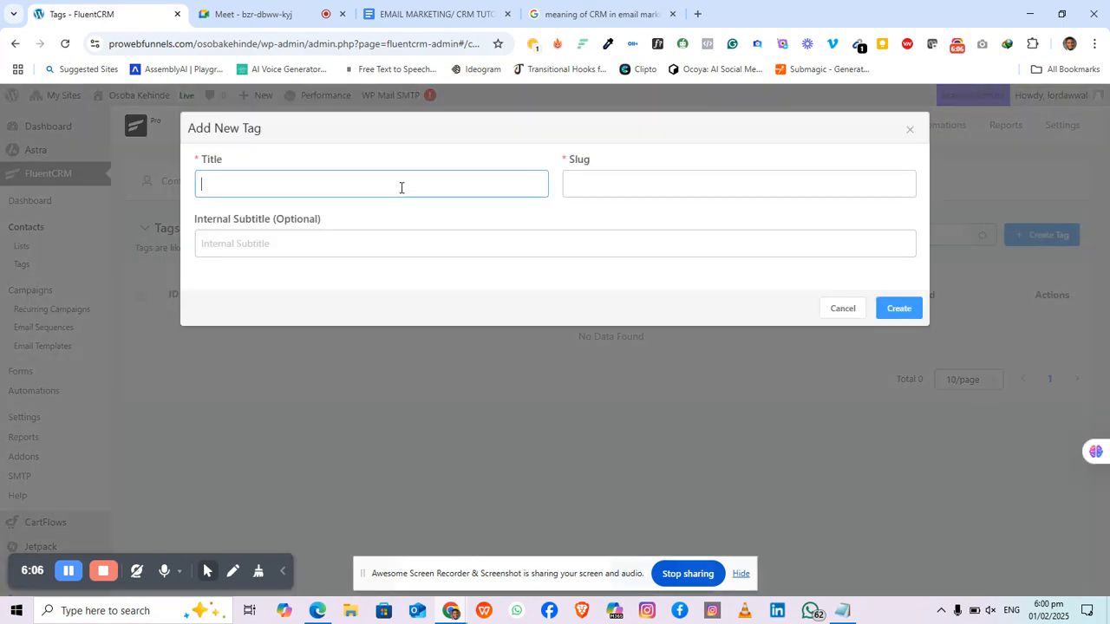
{"action": "type", "text": "Interes"}
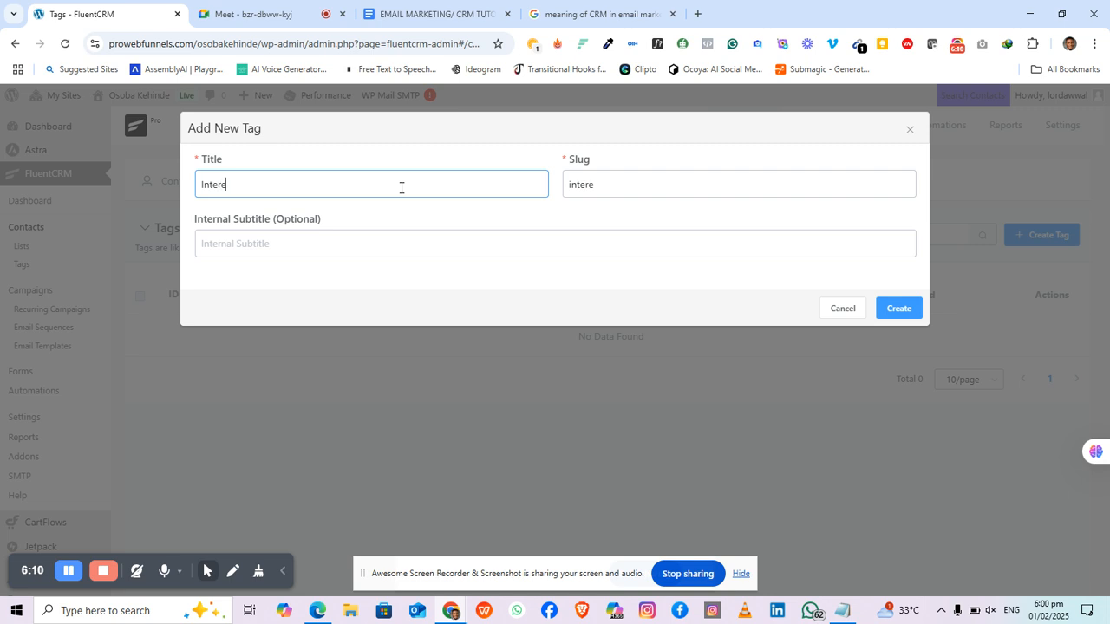
{"action": "type", "text": "ted"}
{"action": "left_click", "coordinate": [891, 314]}
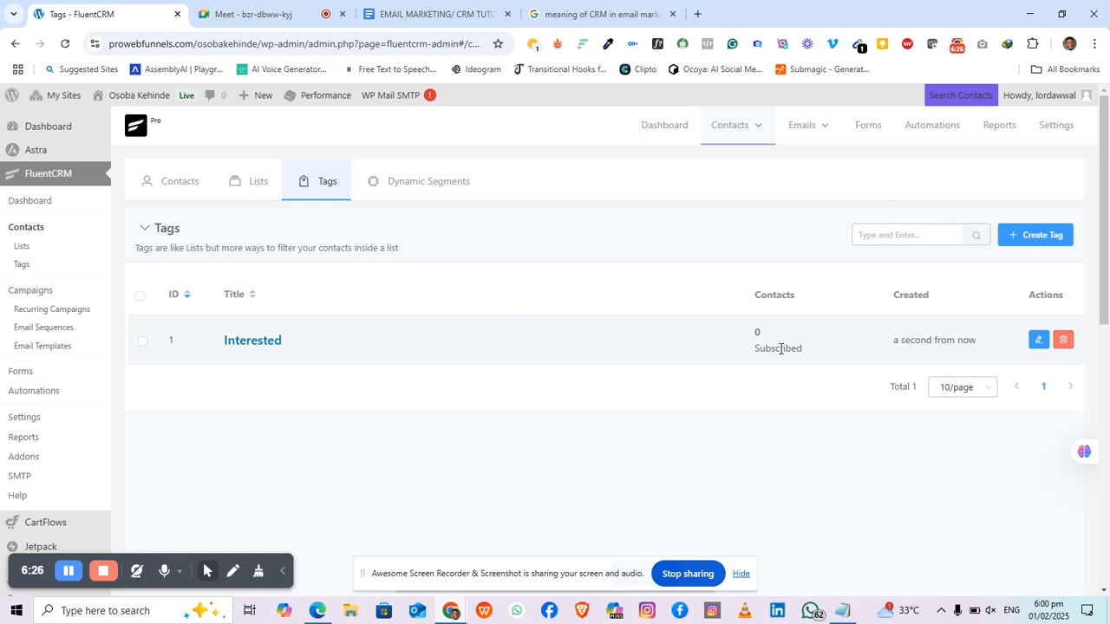
Step: Add a second tag titled 'Paid' to the Tags list alongside Interested
{"action": "left_click", "coordinate": [1029, 247]}
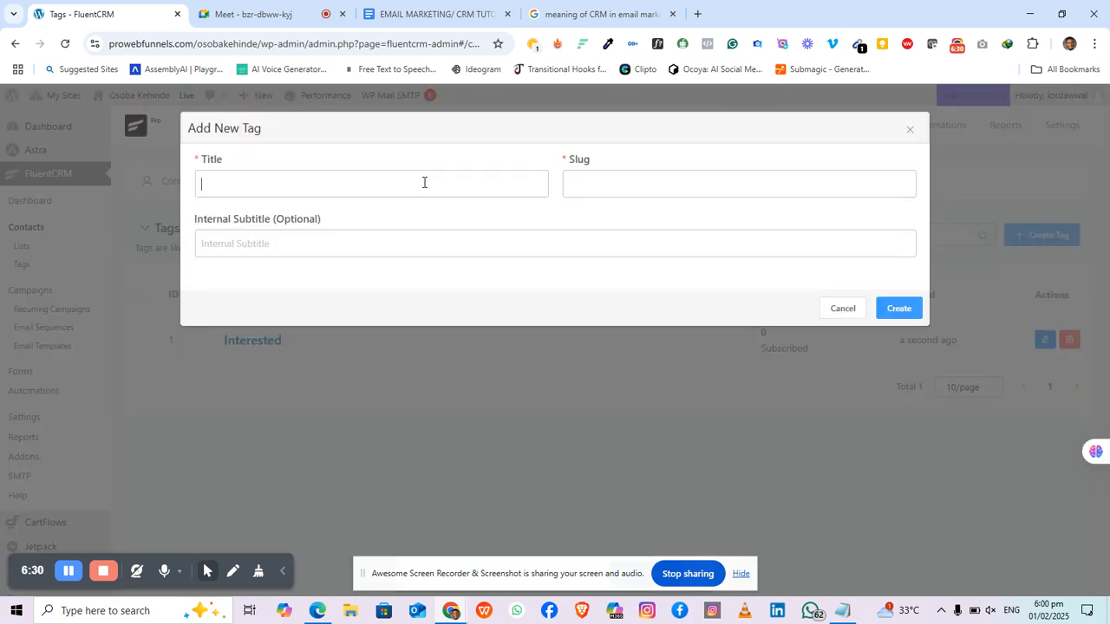
{"action": "left_click", "coordinate": [424, 182]}
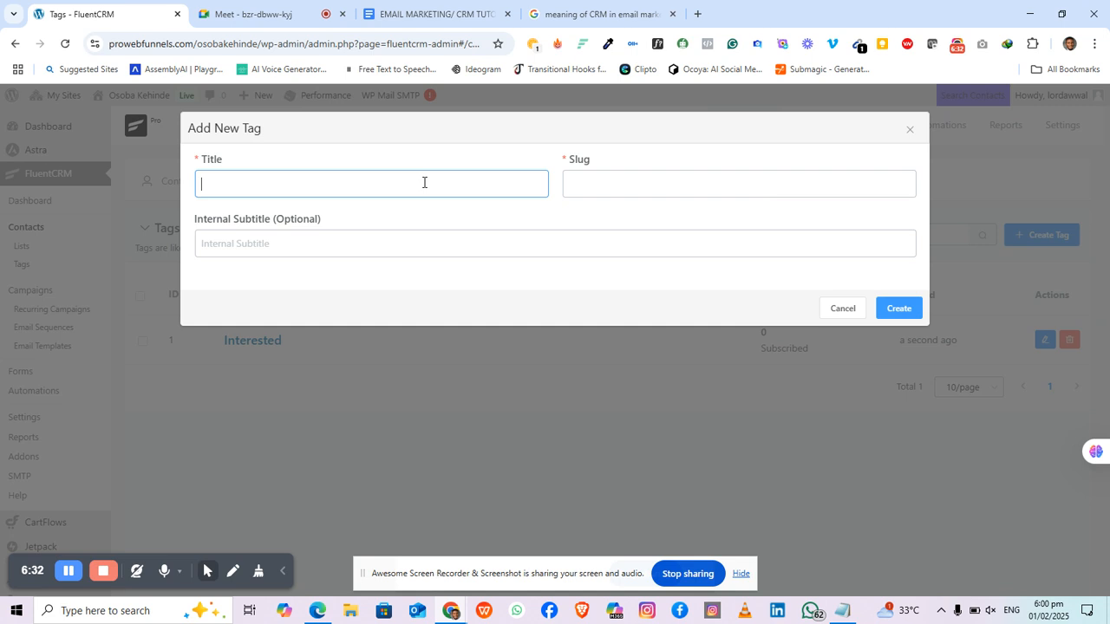
{"action": "type", "text": "Paid"}
{"action": "left_click", "coordinate": [907, 316]}
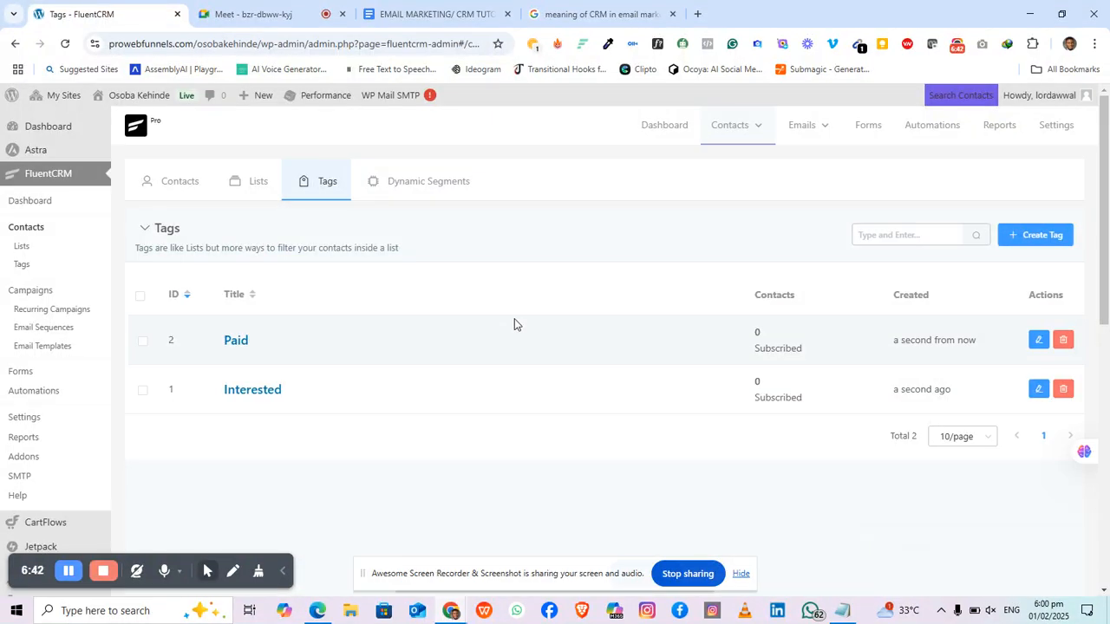
{"action": "left_click", "coordinate": [281, 194]}
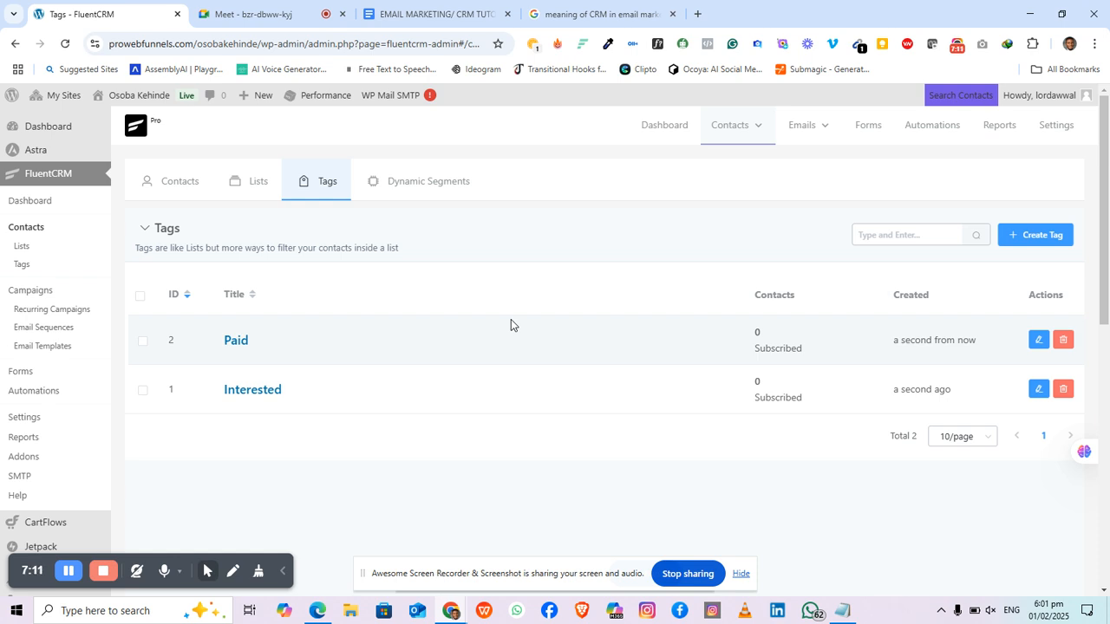
Step: Go to the Contacts page and open the Import Subscribers dialog
{"action": "left_click", "coordinate": [176, 189]}
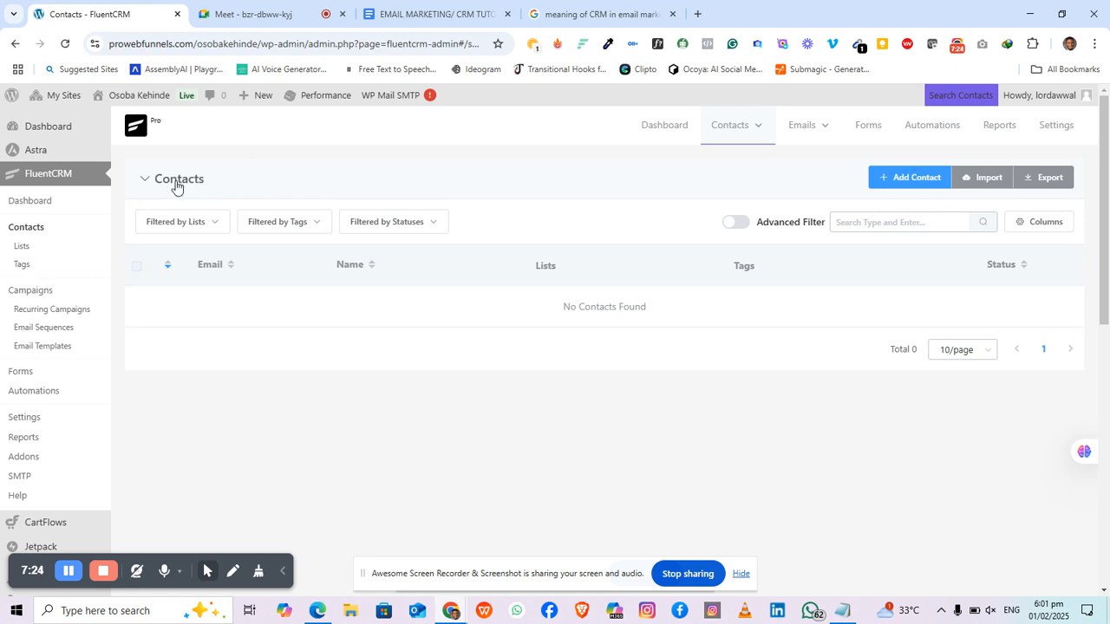
{"action": "left_click", "coordinate": [983, 182]}
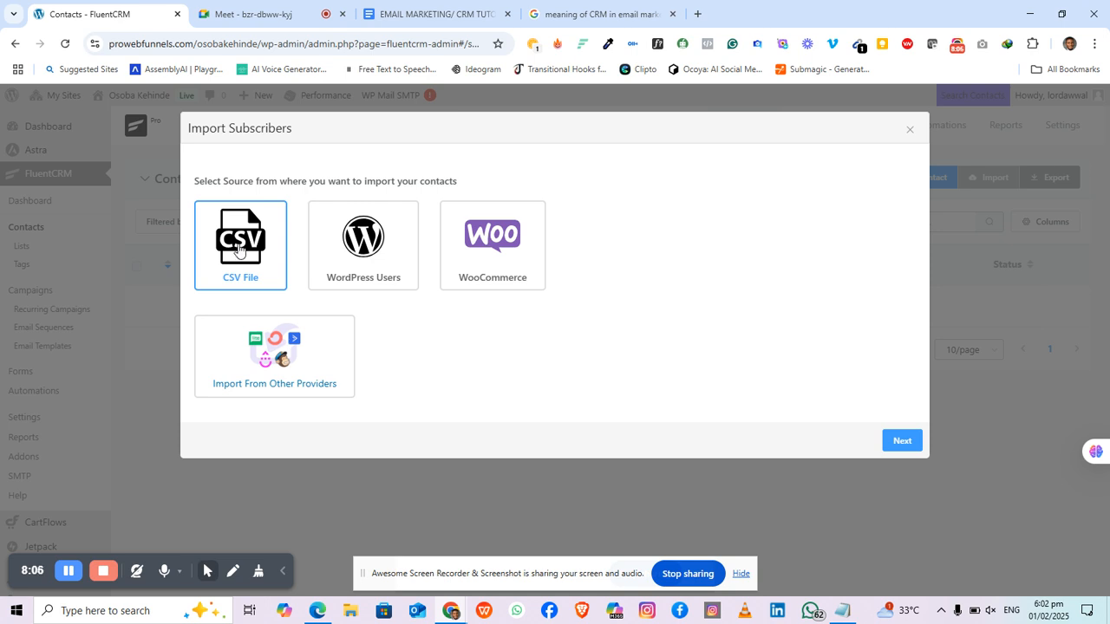
Step: Search 'tsd' in a new tab, close it, and open a fresh blank Google tab
{"action": "left_click", "coordinate": [697, 14]}
{"action": "type", "text": "tsd"}
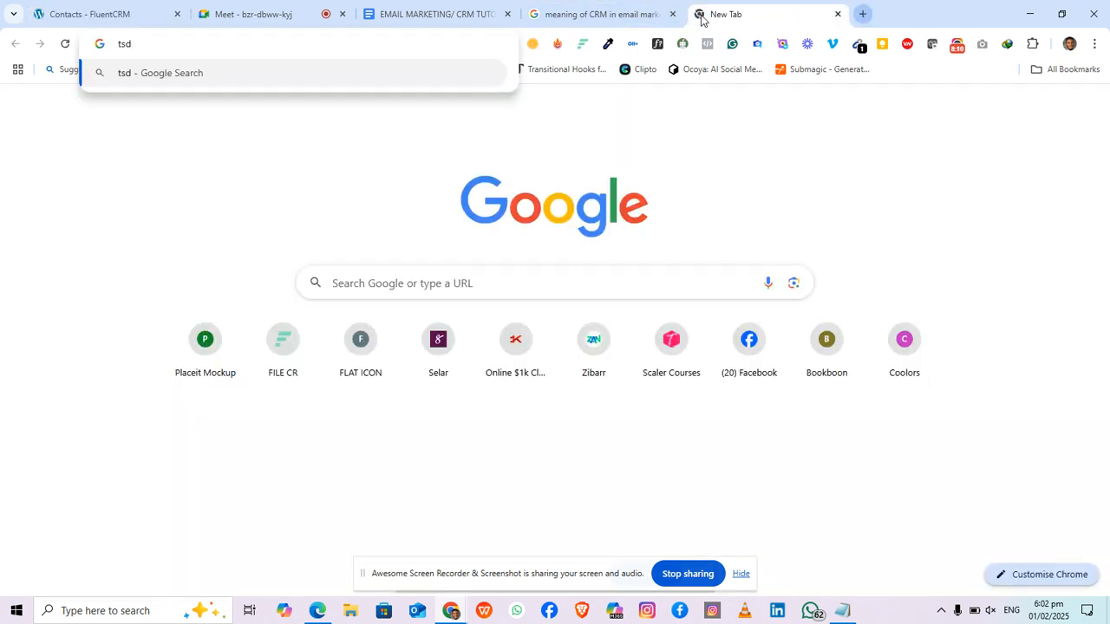
{"action": "key", "text": "Return"}
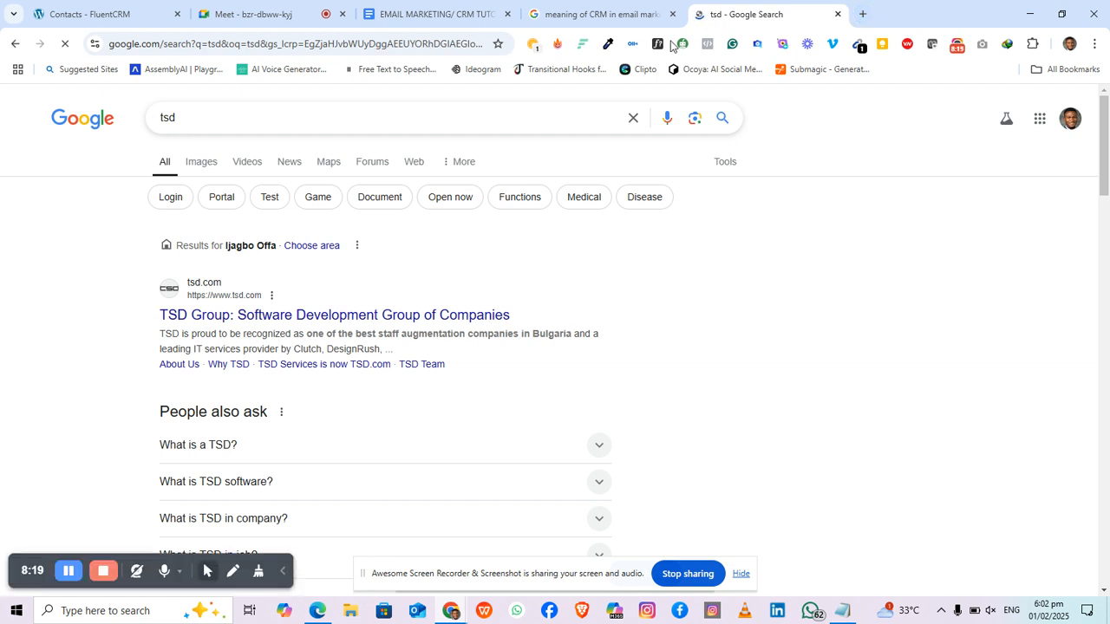
{"action": "left_click", "coordinate": [836, 15]}
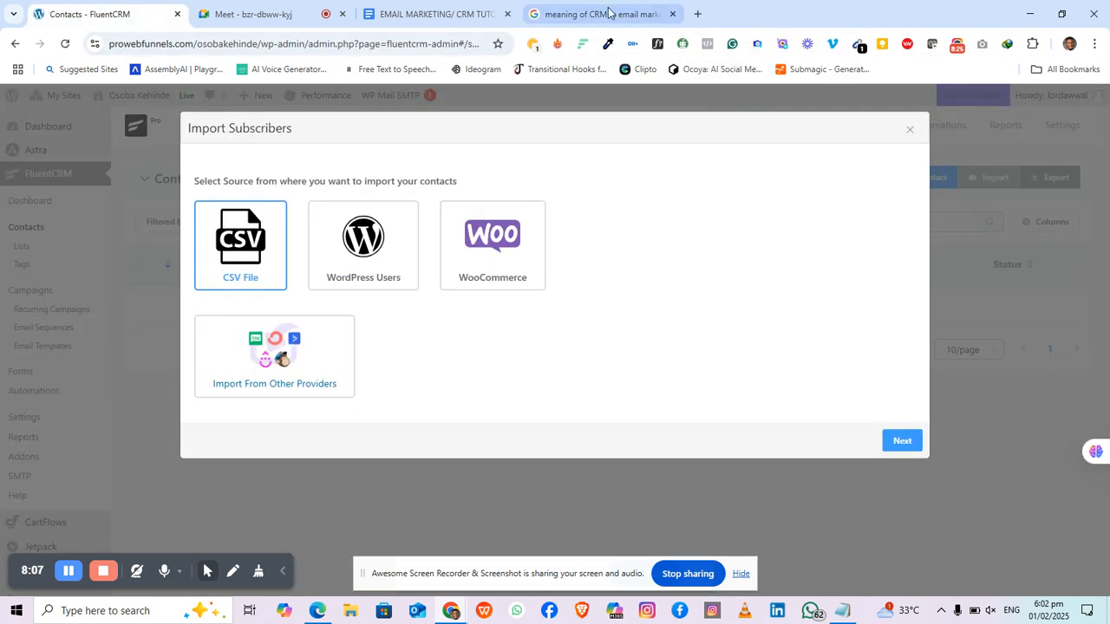
{"action": "left_click", "coordinate": [700, 14]}
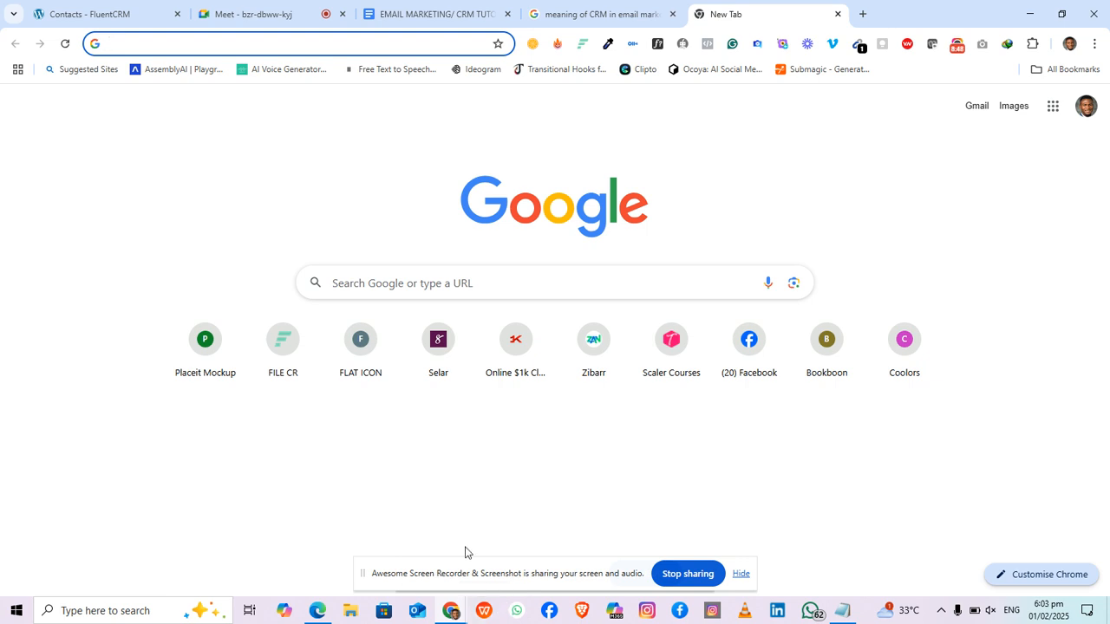
Step: Launch WhatsApp Web in its own Chrome window from the taskbar icon
{"action": "mouse_move", "coordinate": [450, 612]}
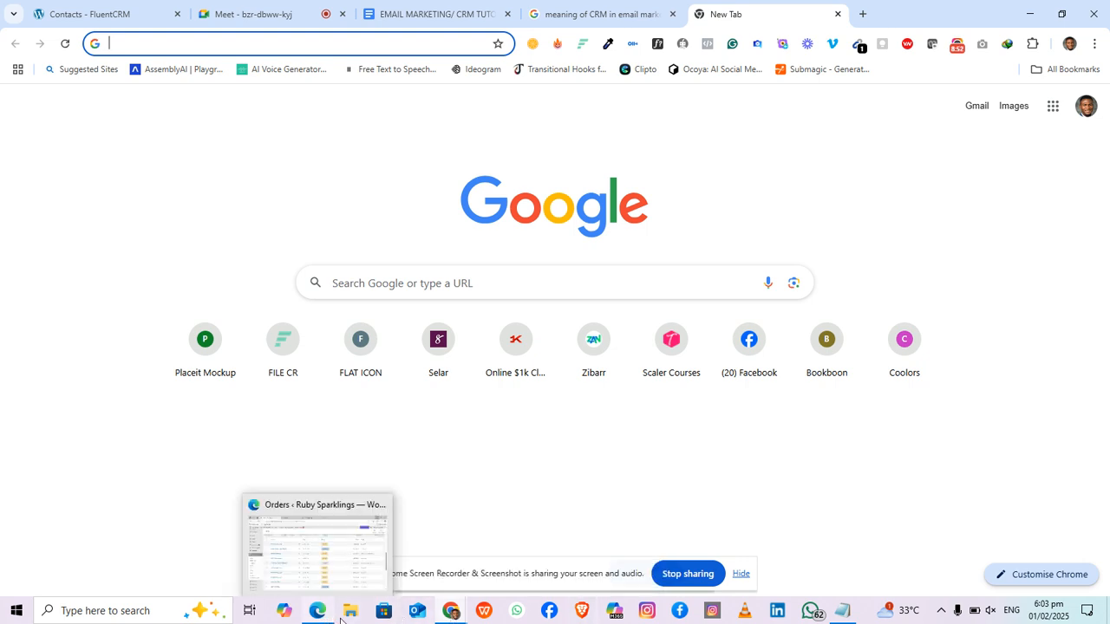
{"action": "left_click", "coordinate": [577, 455]}
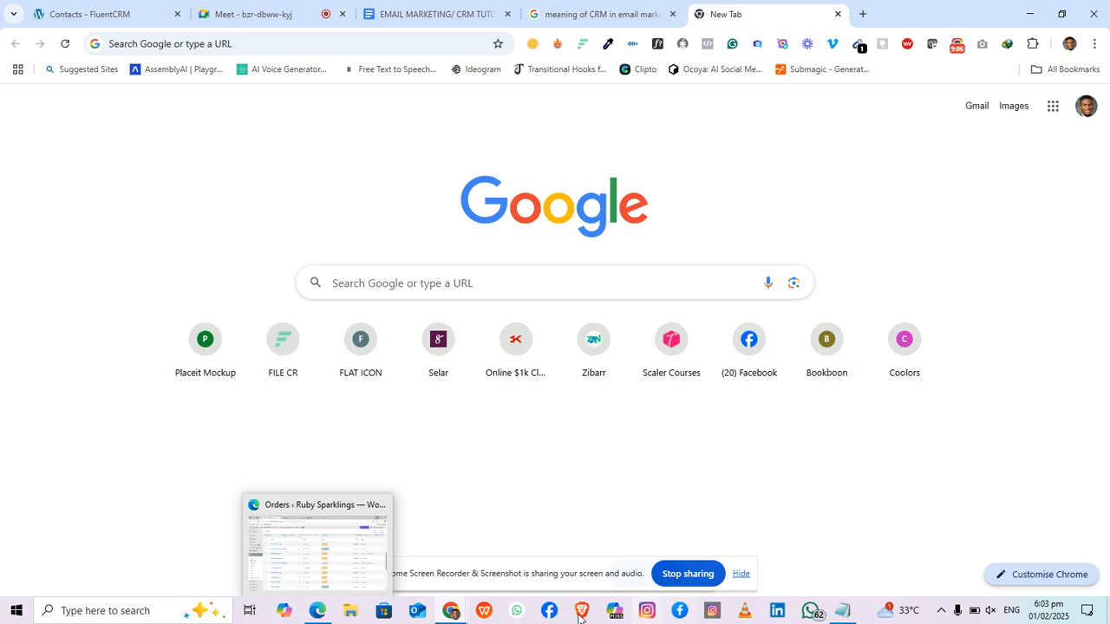
{"action": "left_click", "coordinate": [515, 618]}
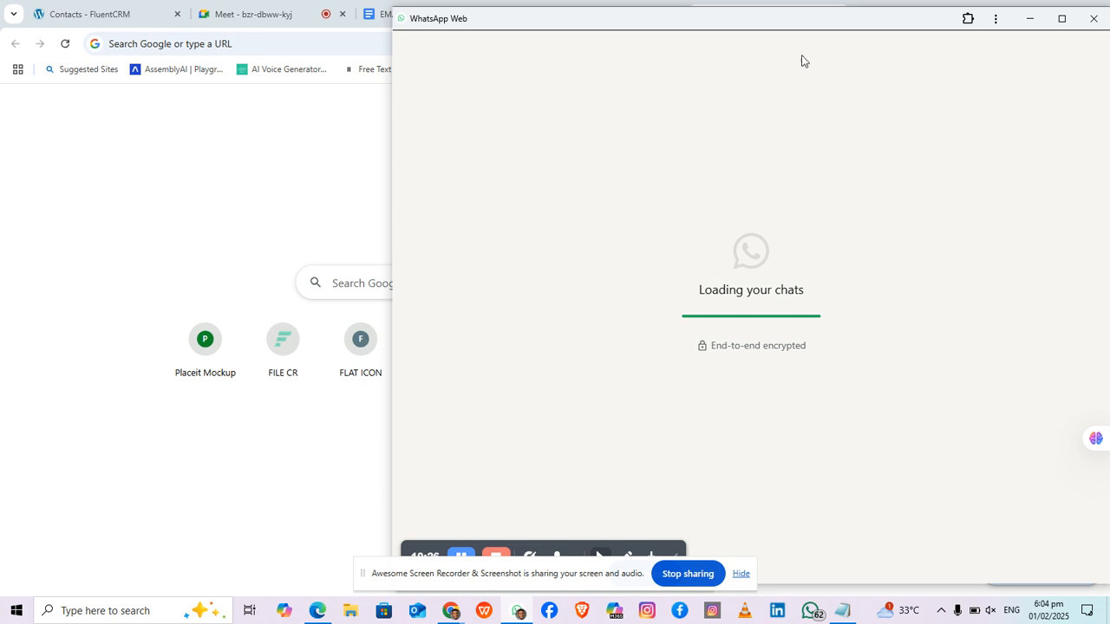
Step: Drag the WhatsApp Web window left, then back to the right
{"action": "left_click_drag", "start_coordinate": [817, 25], "coordinate": [720, 23]}
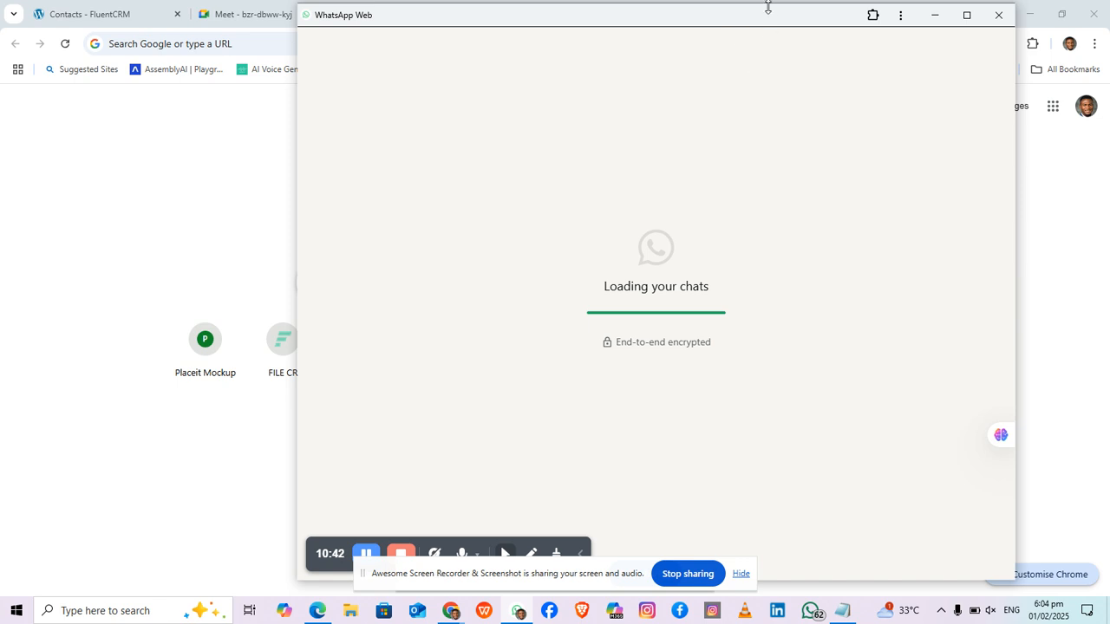
{"action": "left_click_drag", "start_coordinate": [768, 23], "coordinate": [645, 36]}
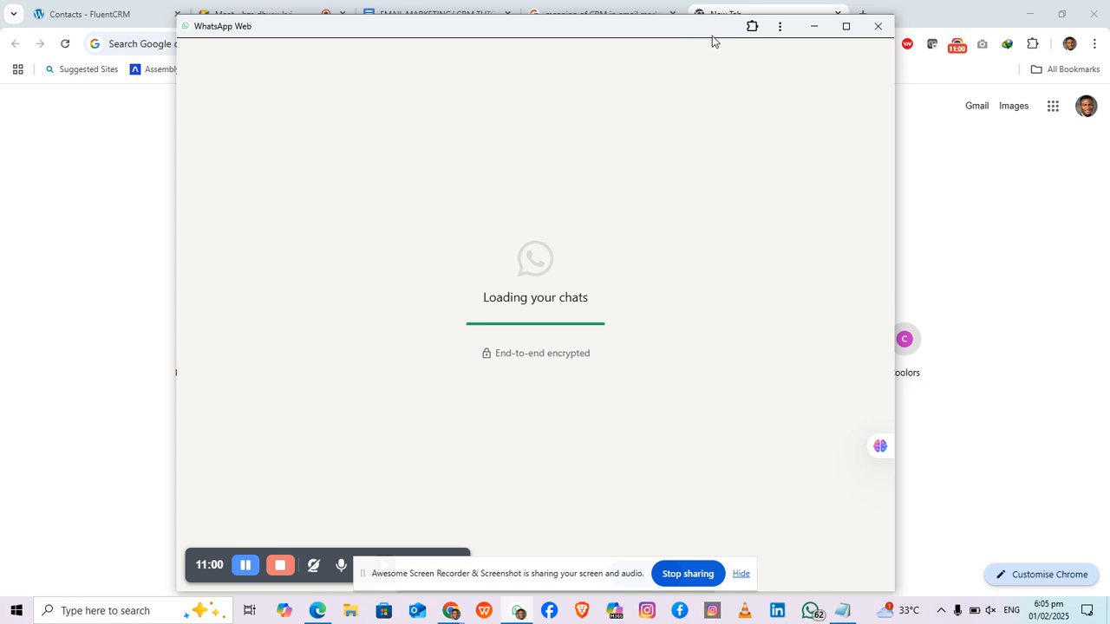
{"action": "left_click_drag", "start_coordinate": [714, 36], "coordinate": [787, 34]}
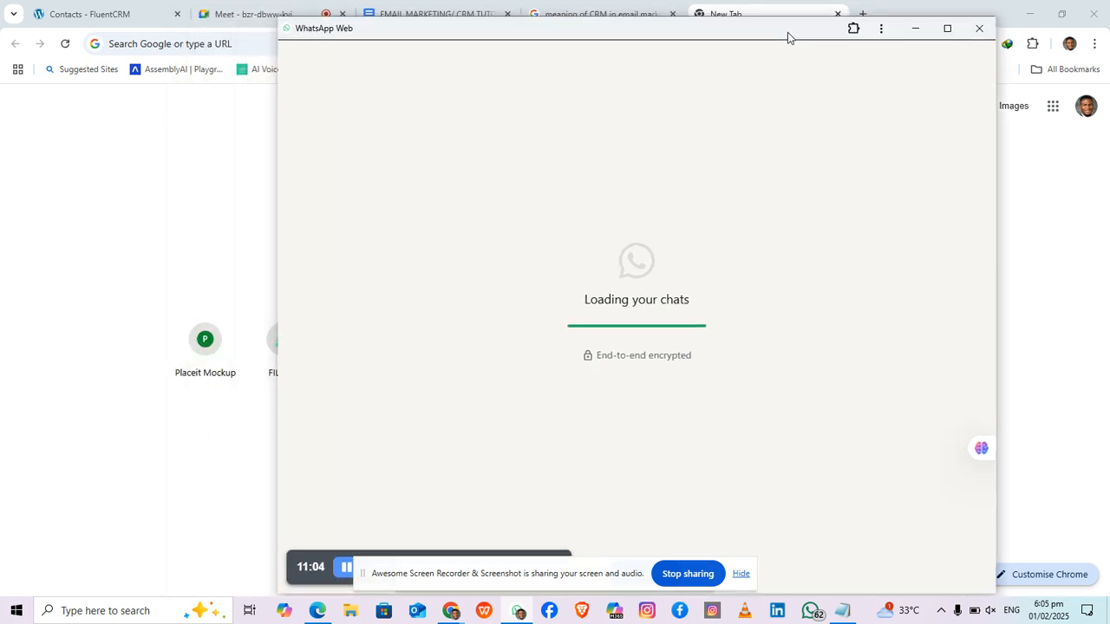
{"action": "left_click_drag", "start_coordinate": [740, 38], "coordinate": [830, 39]}
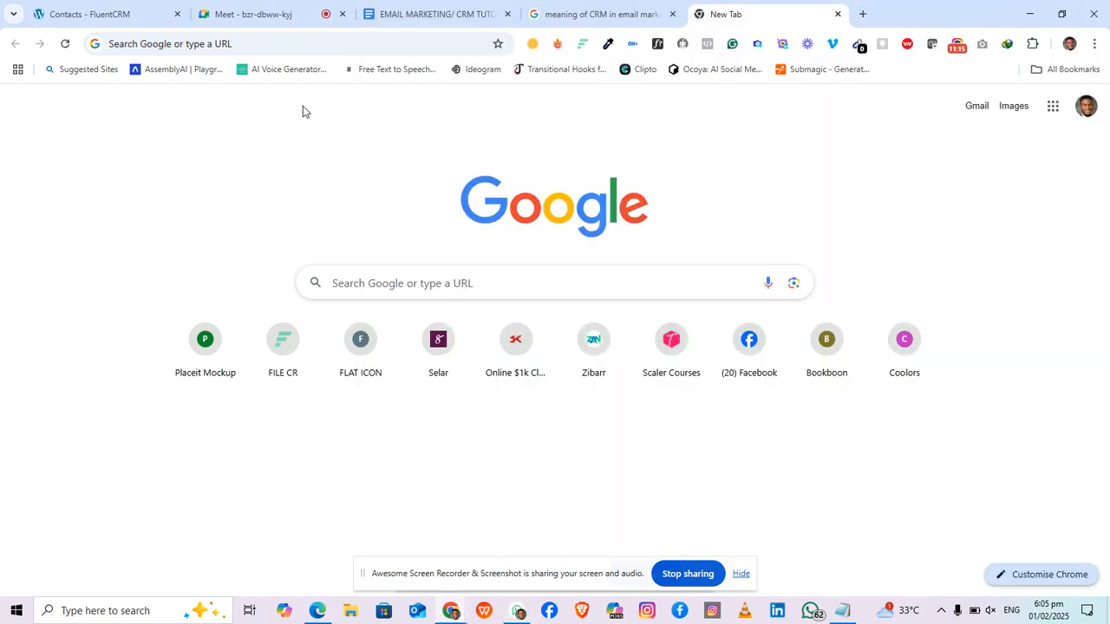
Step: Switch to the EMAIL MARKETING tutorial doc and minimize WhatsApp Web
{"action": "left_click", "coordinate": [303, 108]}
{"action": "left_click", "coordinate": [424, 10]}
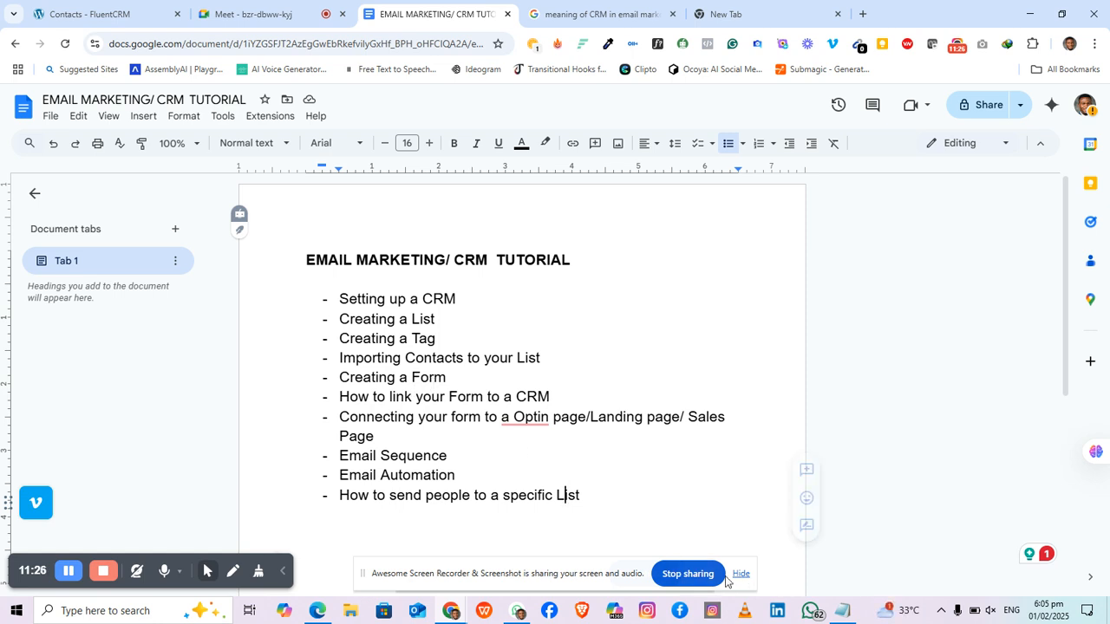
{"action": "left_click", "coordinate": [518, 611]}
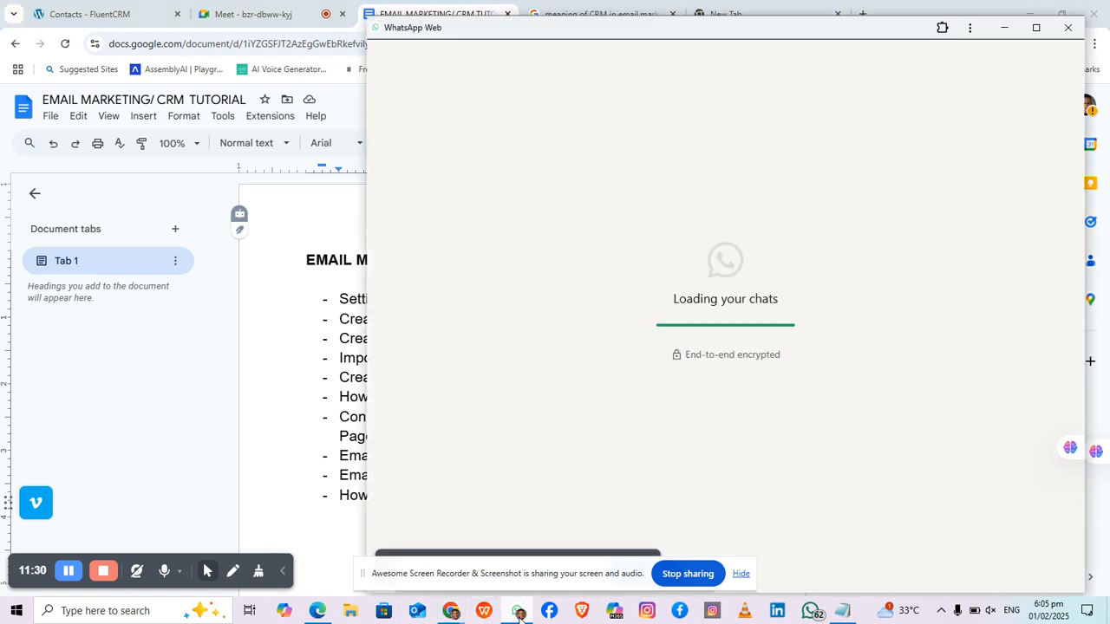
{"action": "left_click", "coordinate": [518, 612]}
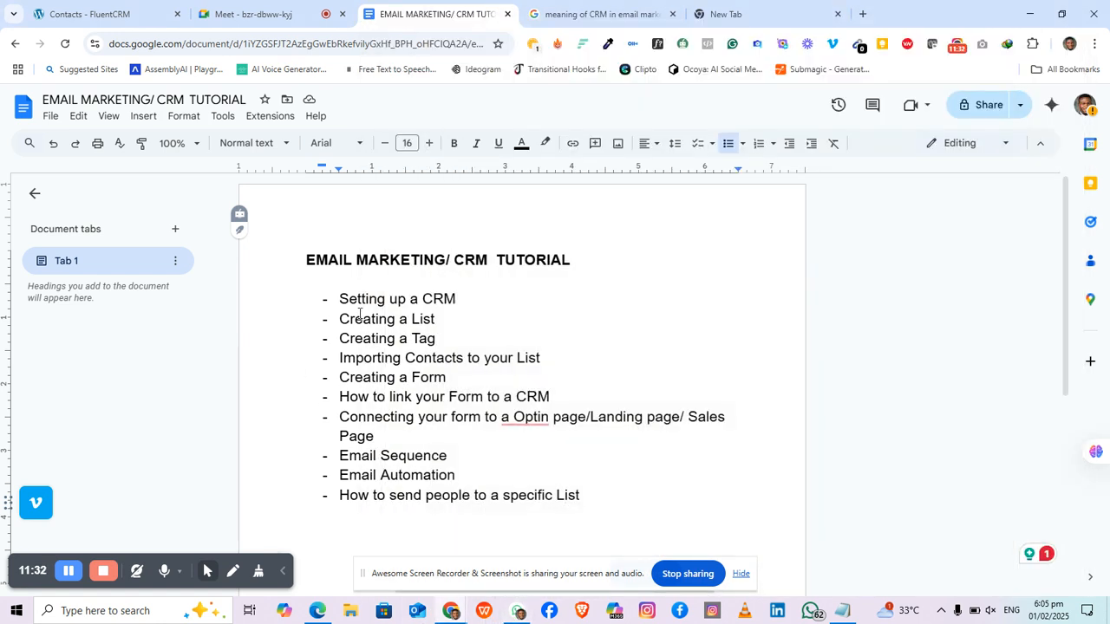
{"action": "double_click", "coordinate": [463, 376]}
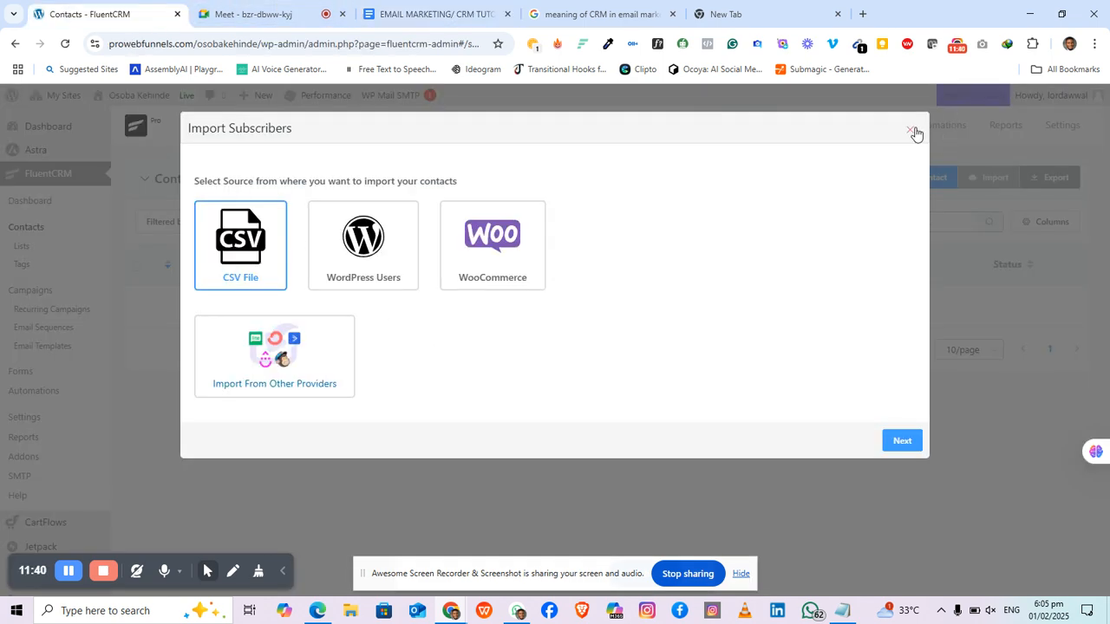
Step: Dismiss the Import Subscribers dialog to reveal the empty Contacts page, scrolling the admin sidebar
{"action": "left_click", "coordinate": [909, 129]}
{"action": "scroll", "coordinate": [58, 284], "scroll_direction": "down", "scroll_amount": 1}
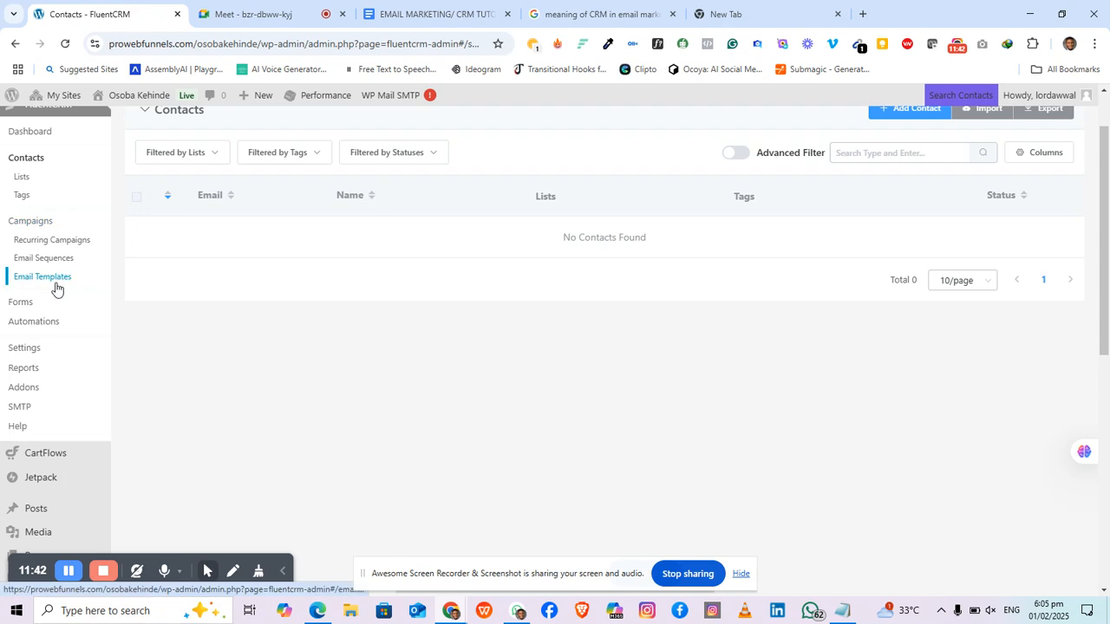
{"action": "scroll", "coordinate": [57, 288], "scroll_direction": "up", "scroll_amount": 1}
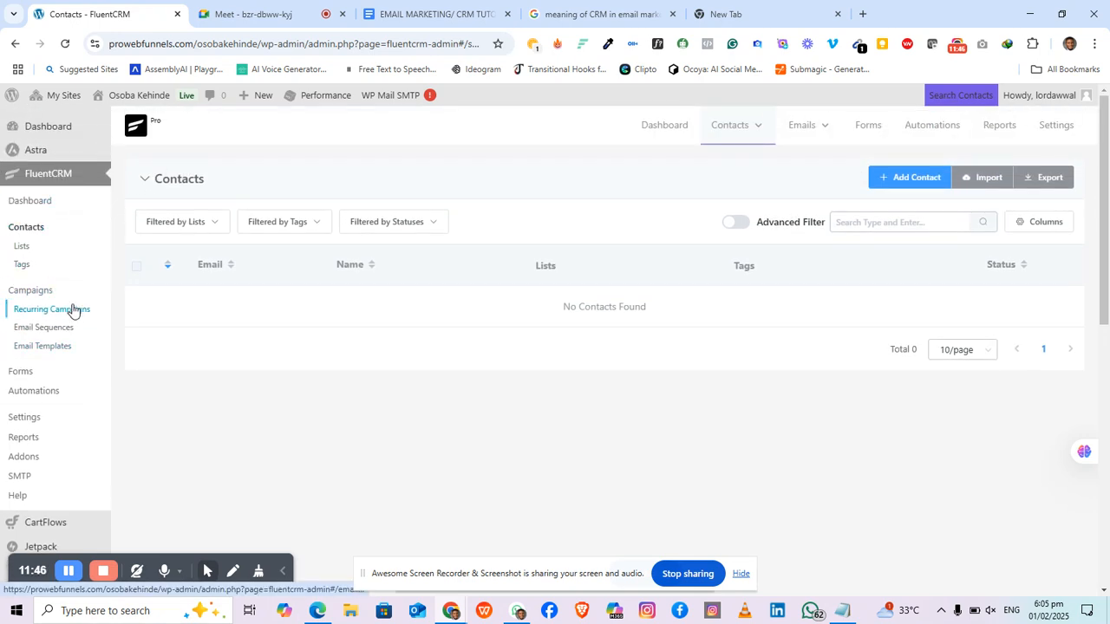
{"action": "scroll", "coordinate": [72, 323], "scroll_direction": "down", "scroll_amount": 3}
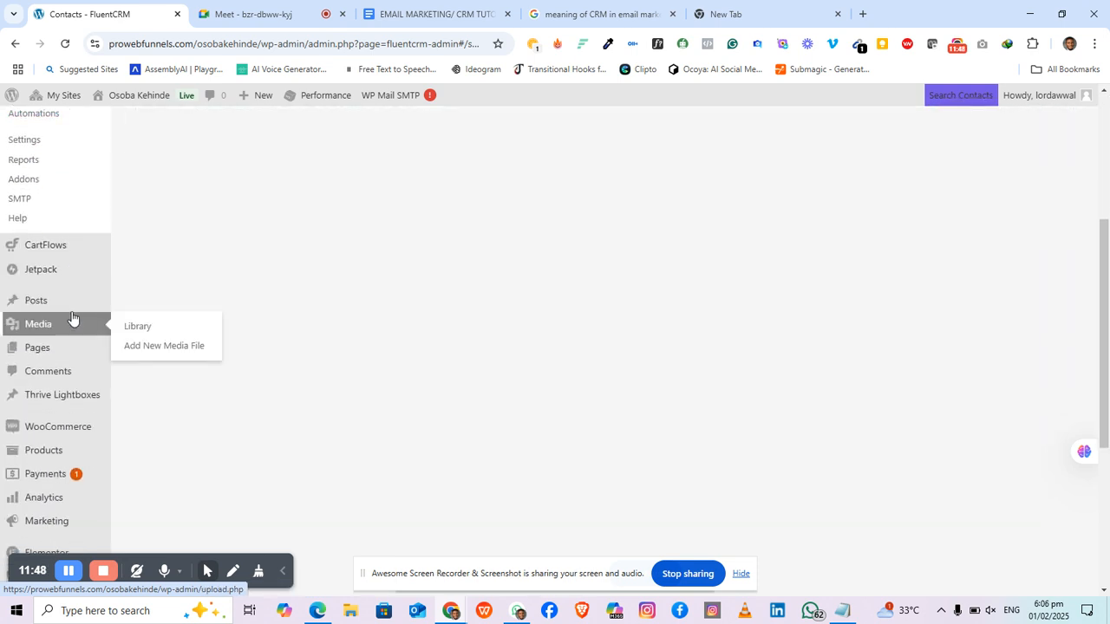
{"action": "scroll", "coordinate": [72, 323], "scroll_direction": "up", "scroll_amount": 1}
{"action": "scroll", "coordinate": [72, 320], "scroll_direction": "down", "scroll_amount": 2}
{"action": "scroll", "coordinate": [72, 318], "scroll_direction": "up", "scroll_amount": 4}
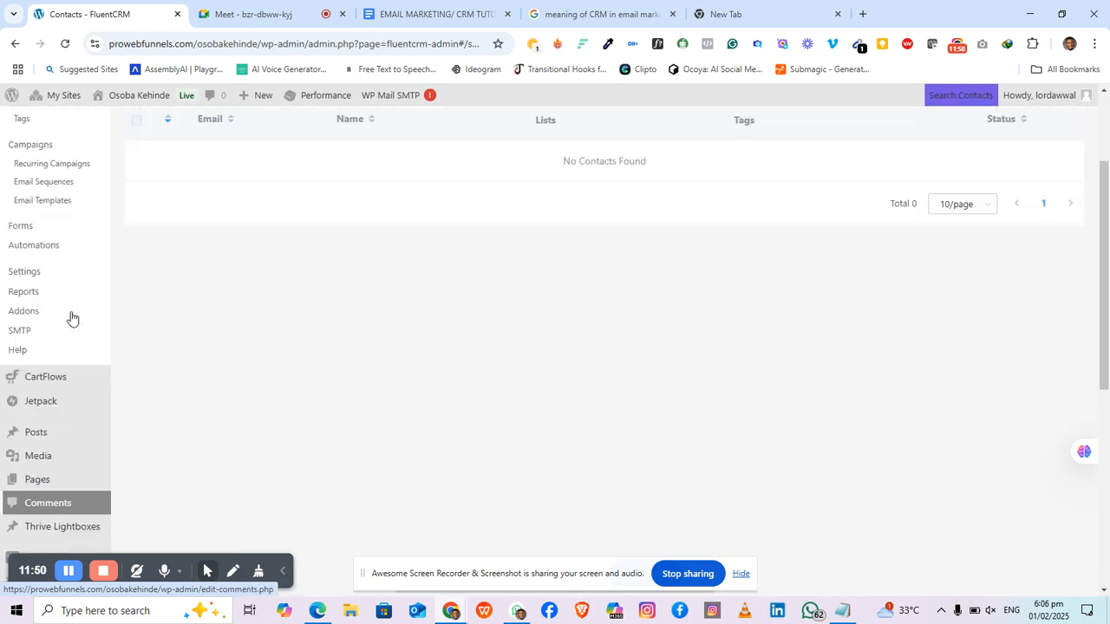
{"action": "scroll", "coordinate": [40, 407], "scroll_direction": "down", "scroll_amount": 3}
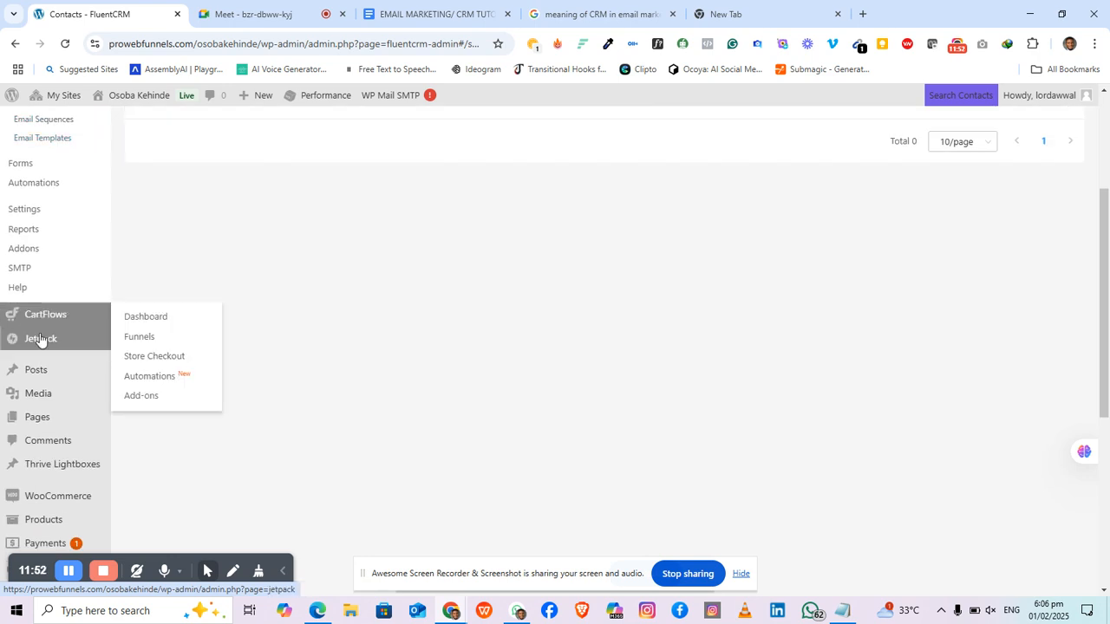
{"action": "mouse_move", "coordinate": [55, 479]}
{"action": "scroll", "coordinate": [55, 478], "scroll_direction": "down", "scroll_amount": 4}
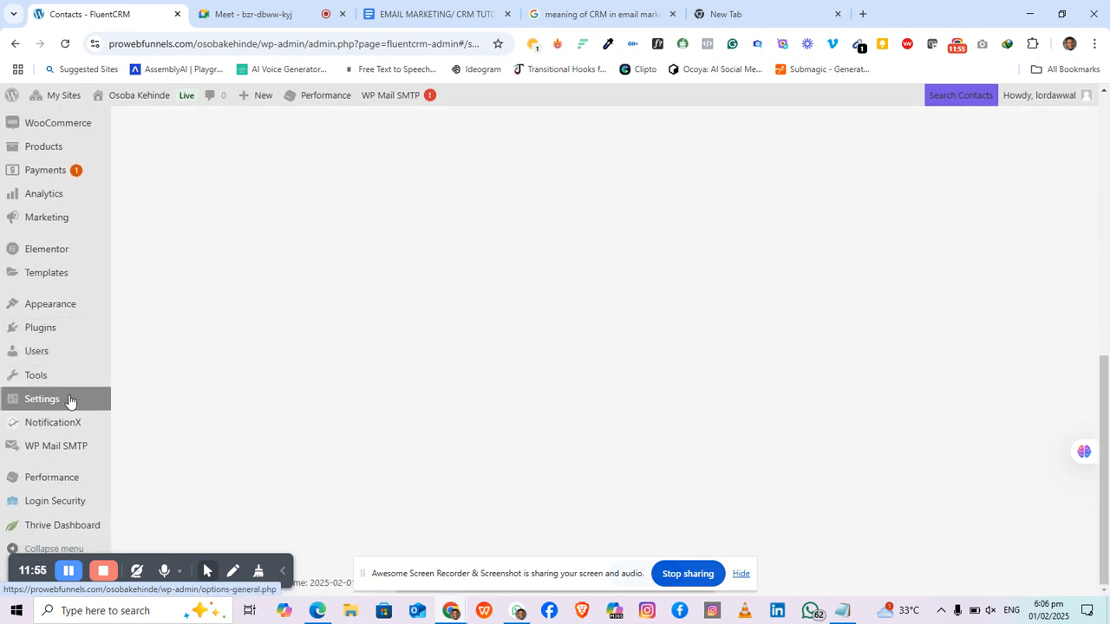
Step: Activate the Fluent Forms plugin from the WordPress Plugins page
{"action": "left_click", "coordinate": [27, 335]}
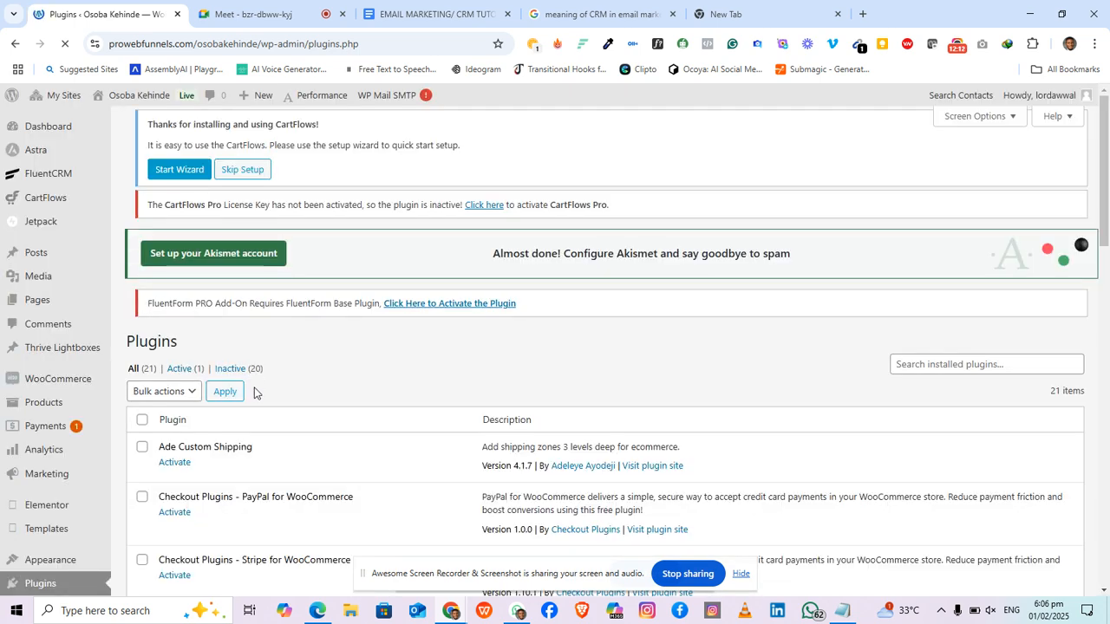
{"action": "scroll", "coordinate": [254, 390], "scroll_direction": "down", "scroll_amount": 3}
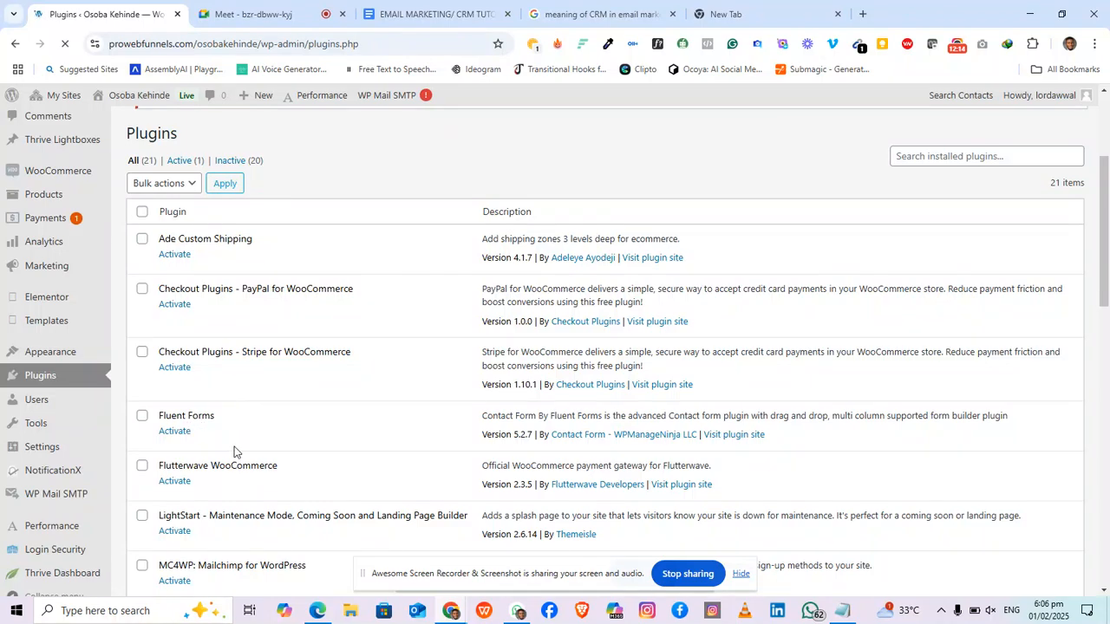
{"action": "scroll", "coordinate": [179, 473], "scroll_direction": "down", "scroll_amount": 2}
{"action": "scroll", "coordinate": [180, 473], "scroll_direction": "down", "scroll_amount": 1}
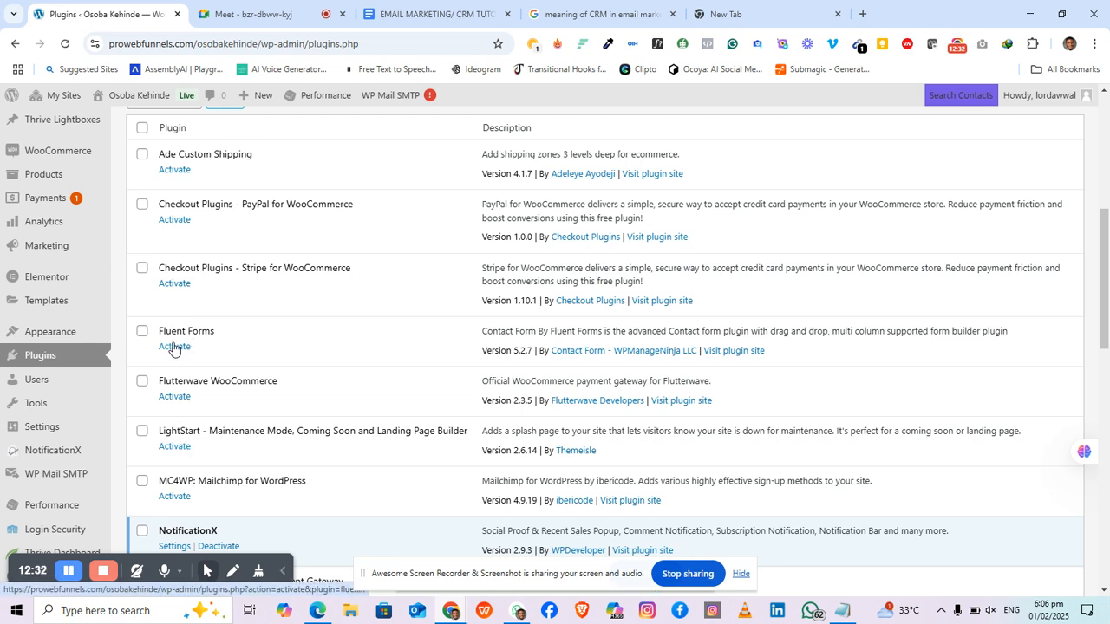
{"action": "left_click", "coordinate": [174, 347]}
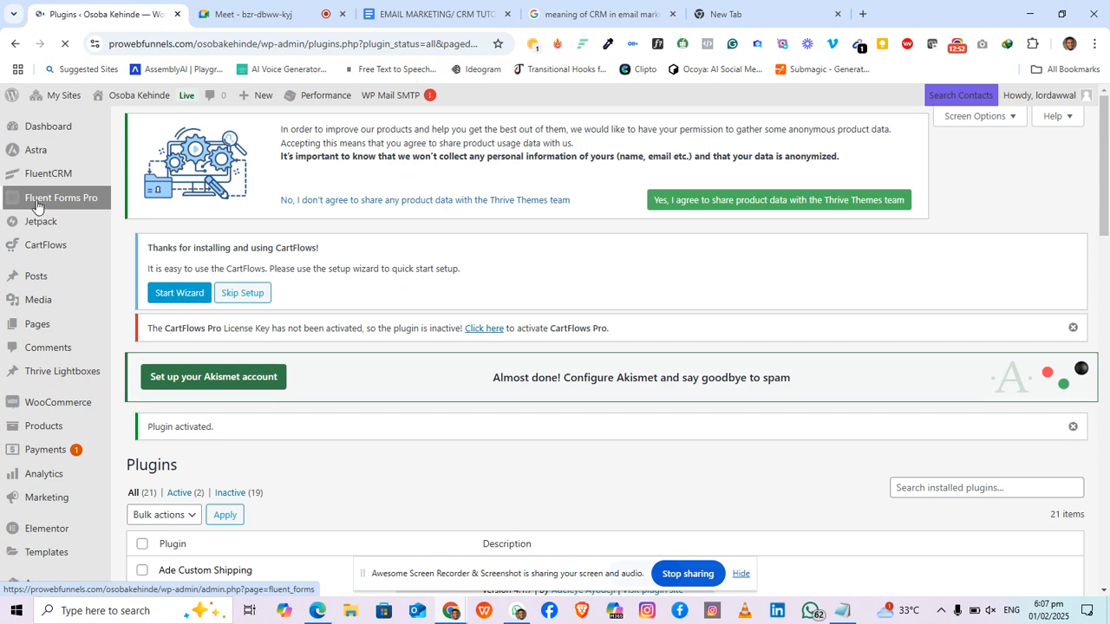
Step: Open the Fluent Forms Pro Forms page listing Subscription Form and Contact Form Demo
{"action": "mouse_move", "coordinate": [36, 206]}
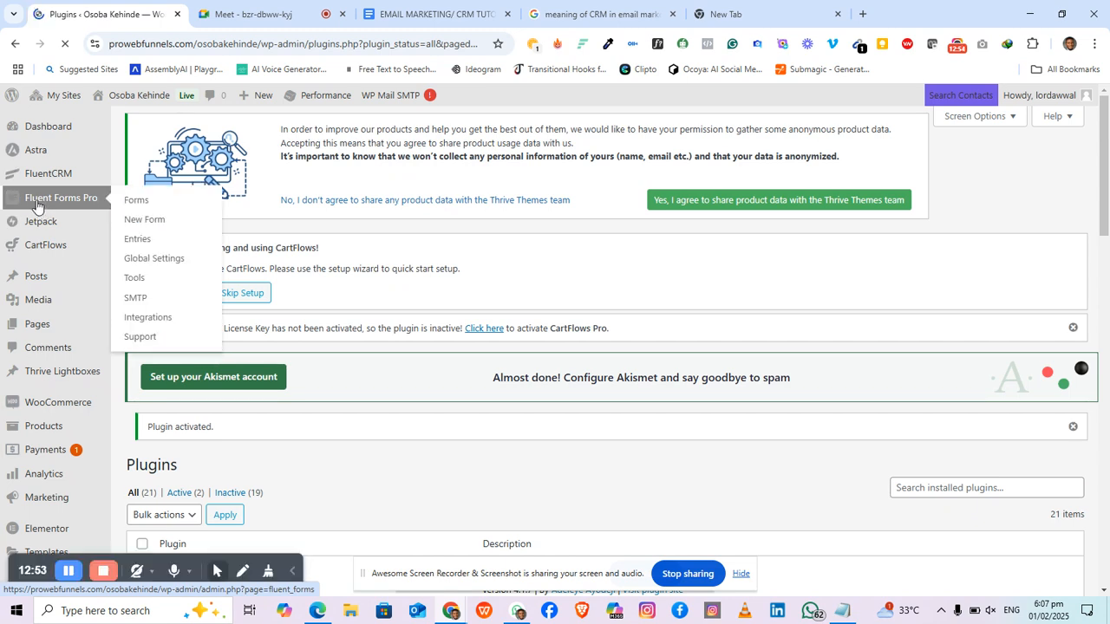
{"action": "mouse_move", "coordinate": [36, 238]}
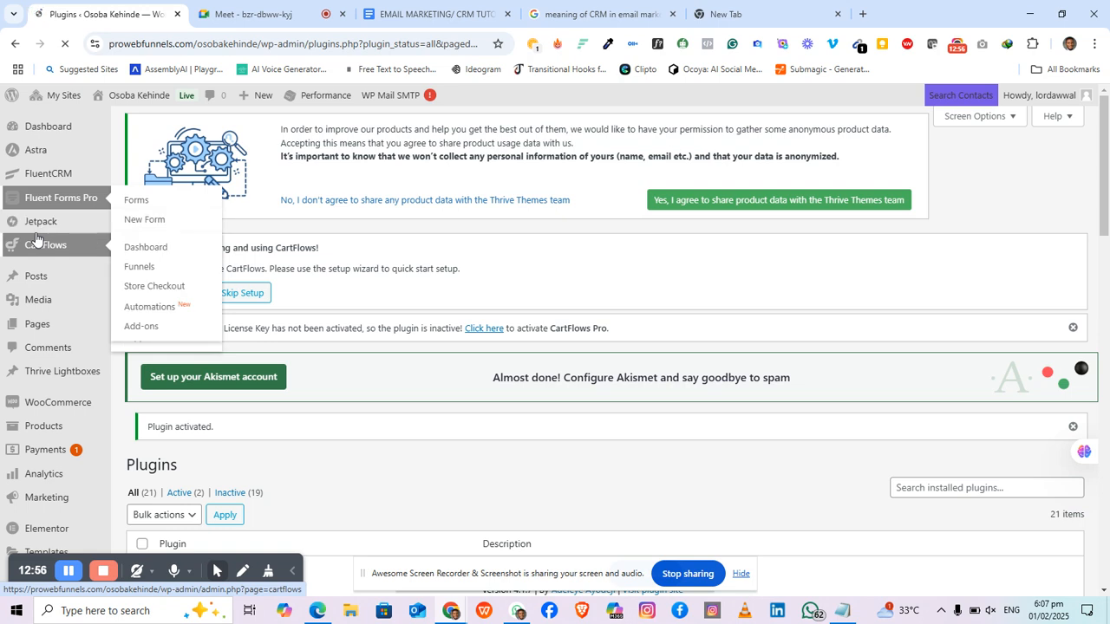
{"action": "left_click", "coordinate": [57, 198]}
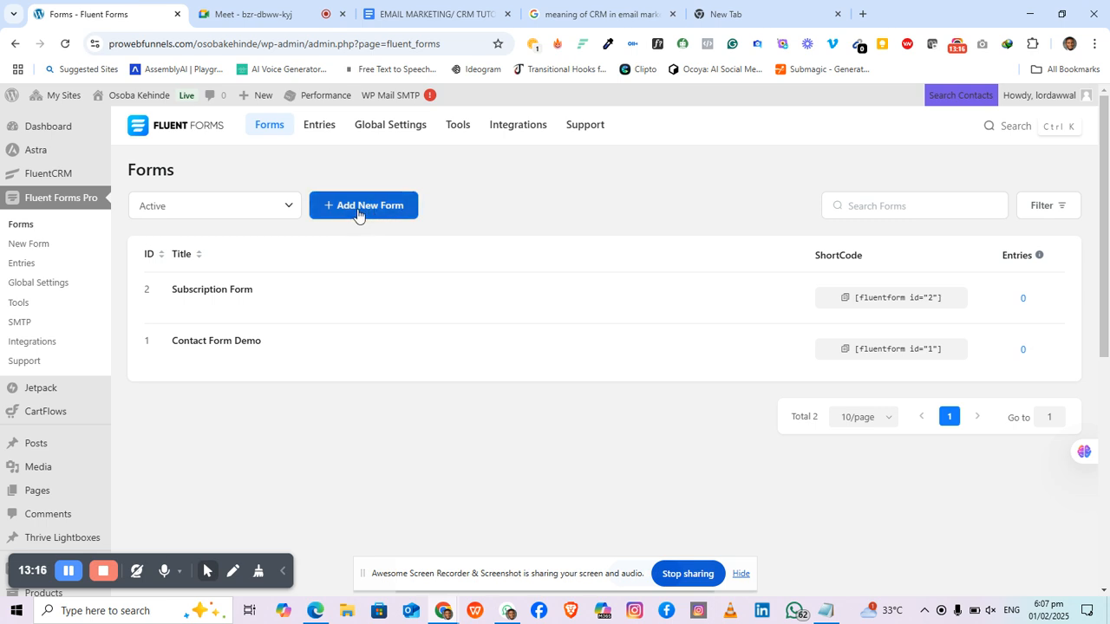
Step: Browse the Marketing and Product predefined templates, then close the templates gallery
{"action": "left_click", "coordinate": [396, 210]}
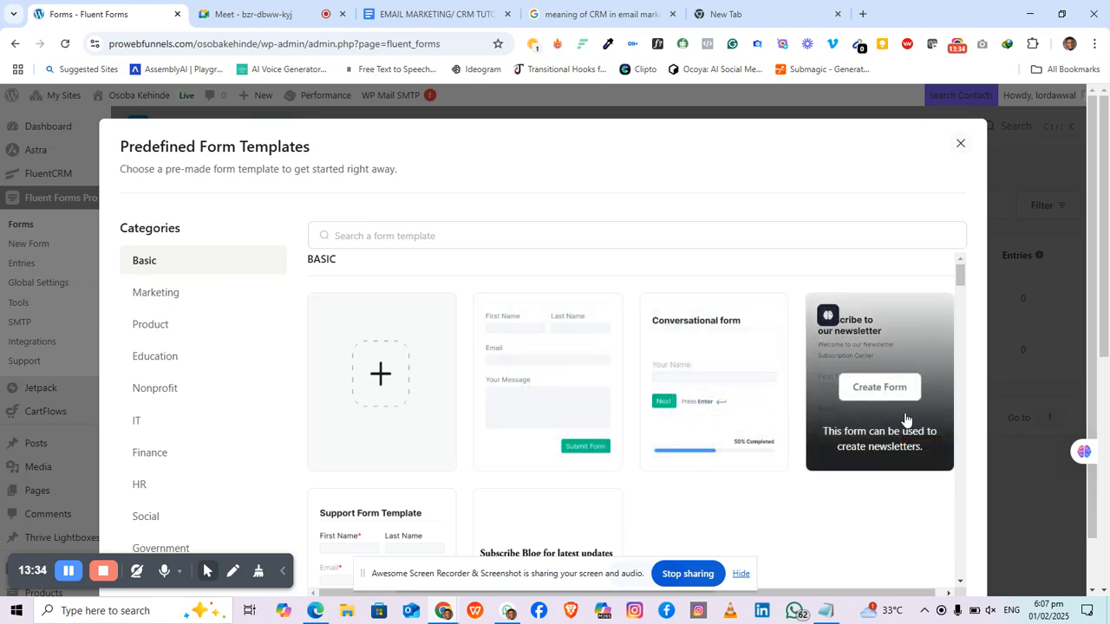
{"action": "scroll", "coordinate": [664, 426], "scroll_direction": "down", "scroll_amount": 3}
{"action": "scroll", "coordinate": [578, 419], "scroll_direction": "up", "scroll_amount": 3}
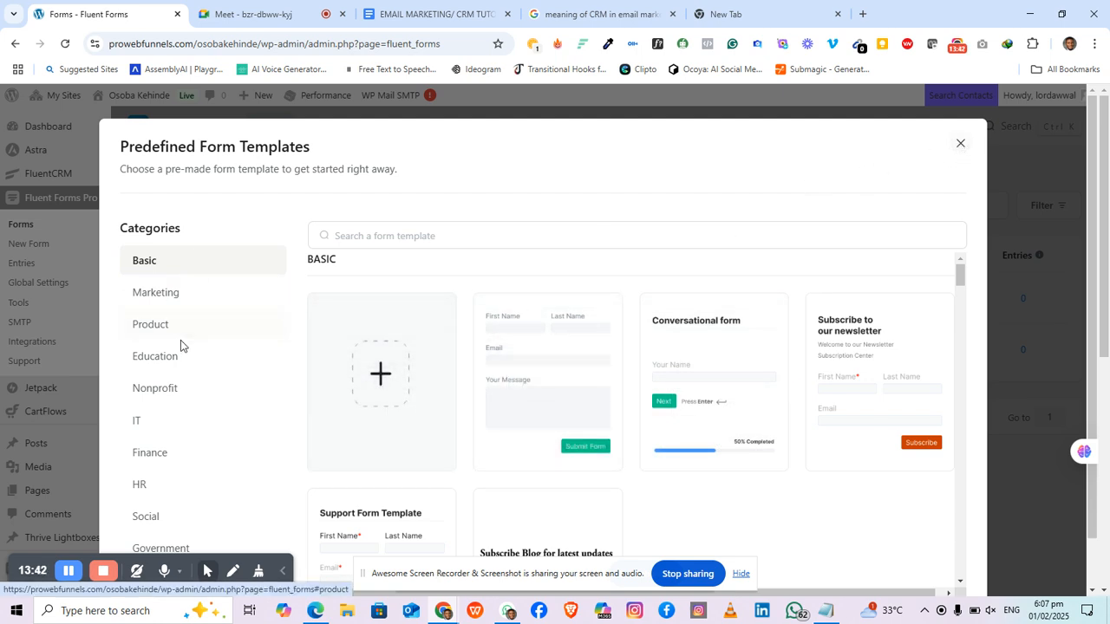
{"action": "scroll", "coordinate": [192, 339], "scroll_direction": "down", "scroll_amount": 1}
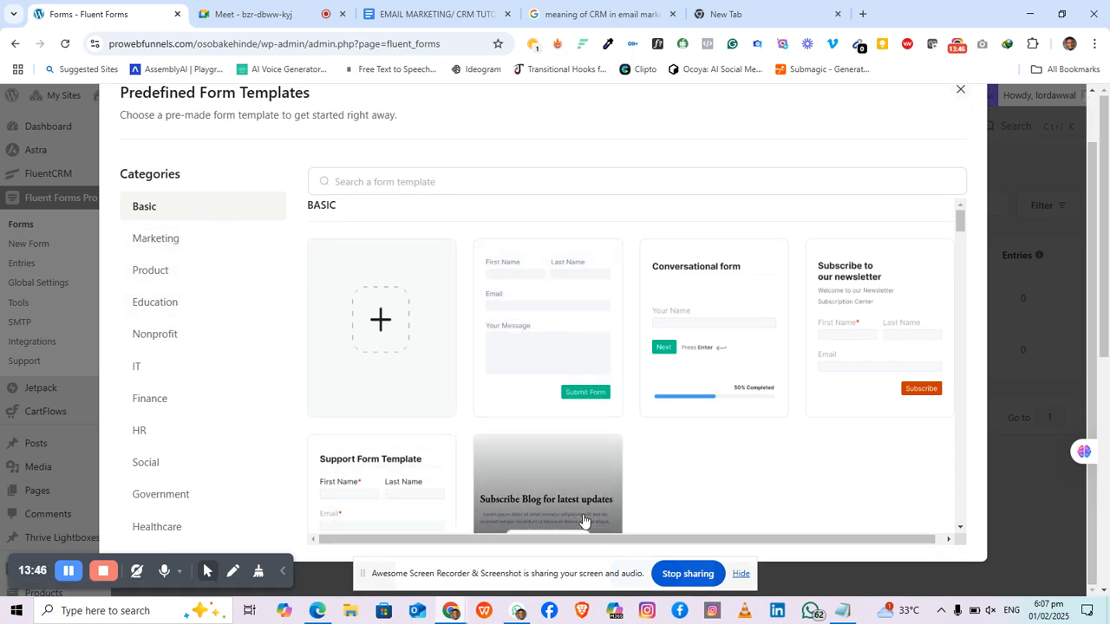
{"action": "left_click", "coordinate": [162, 242]}
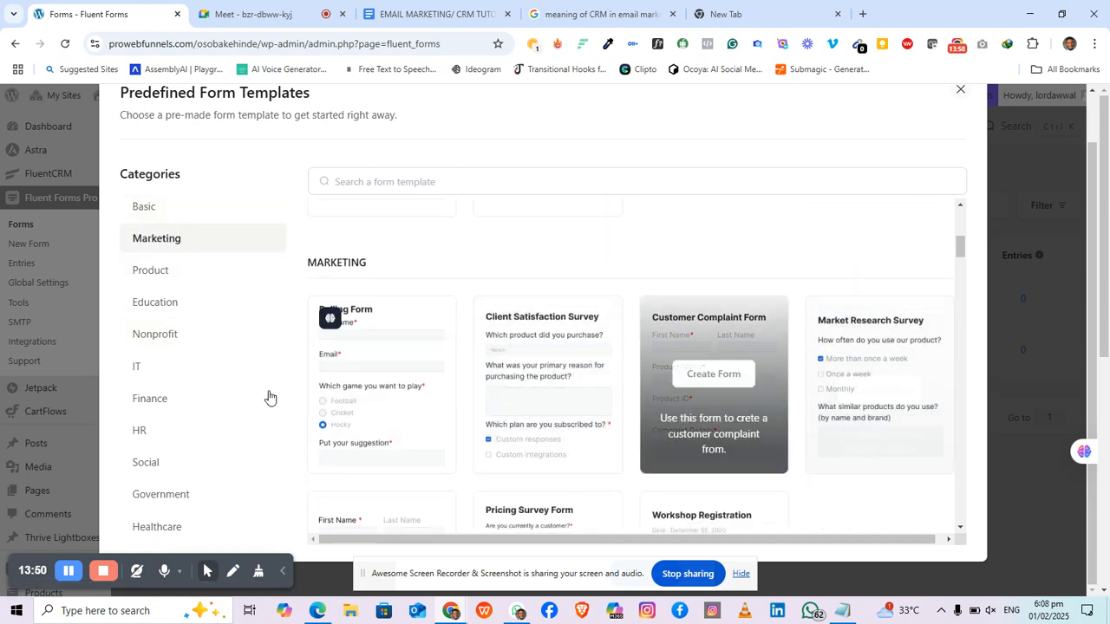
{"action": "left_click", "coordinate": [152, 275]}
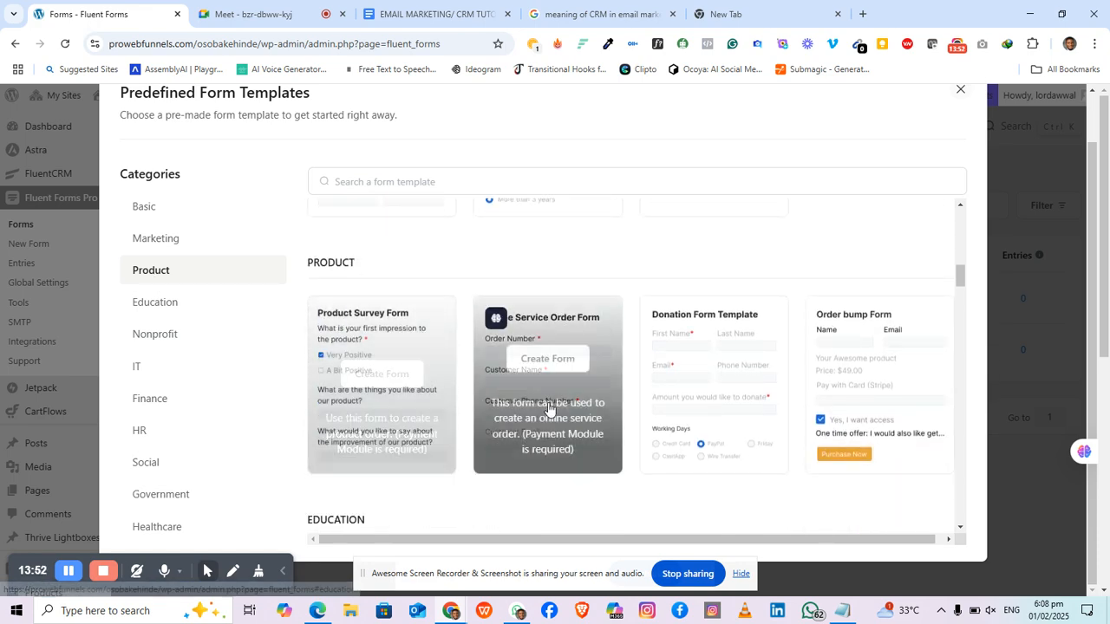
{"action": "scroll", "coordinate": [576, 364], "scroll_direction": "up", "scroll_amount": 2}
{"action": "scroll", "coordinate": [607, 338], "scroll_direction": "up", "scroll_amount": 3}
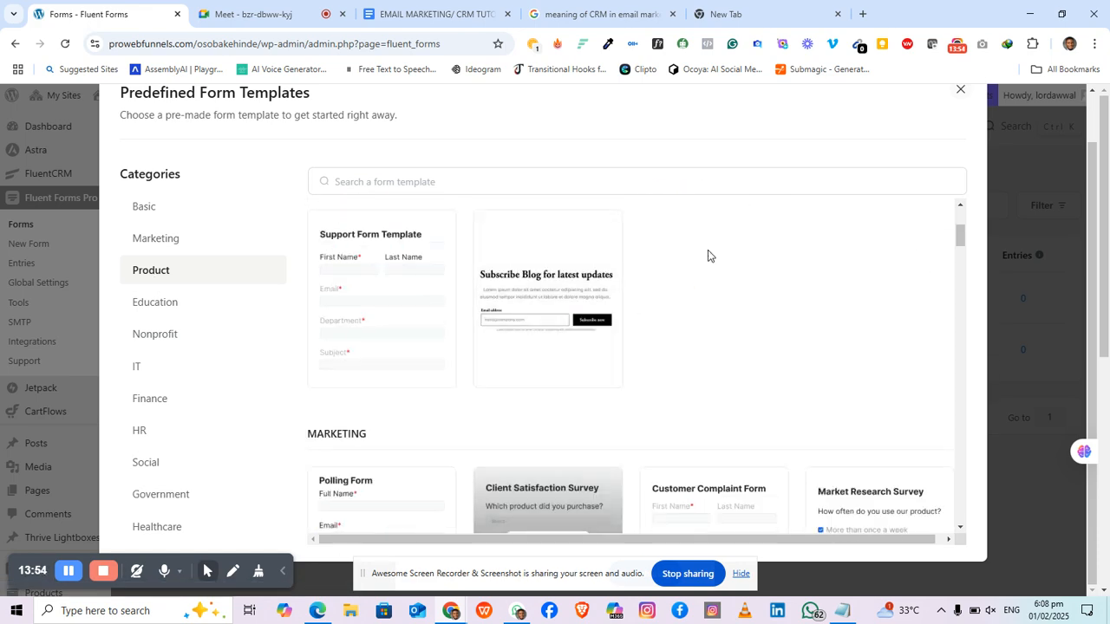
{"action": "left_click", "coordinate": [958, 94]}
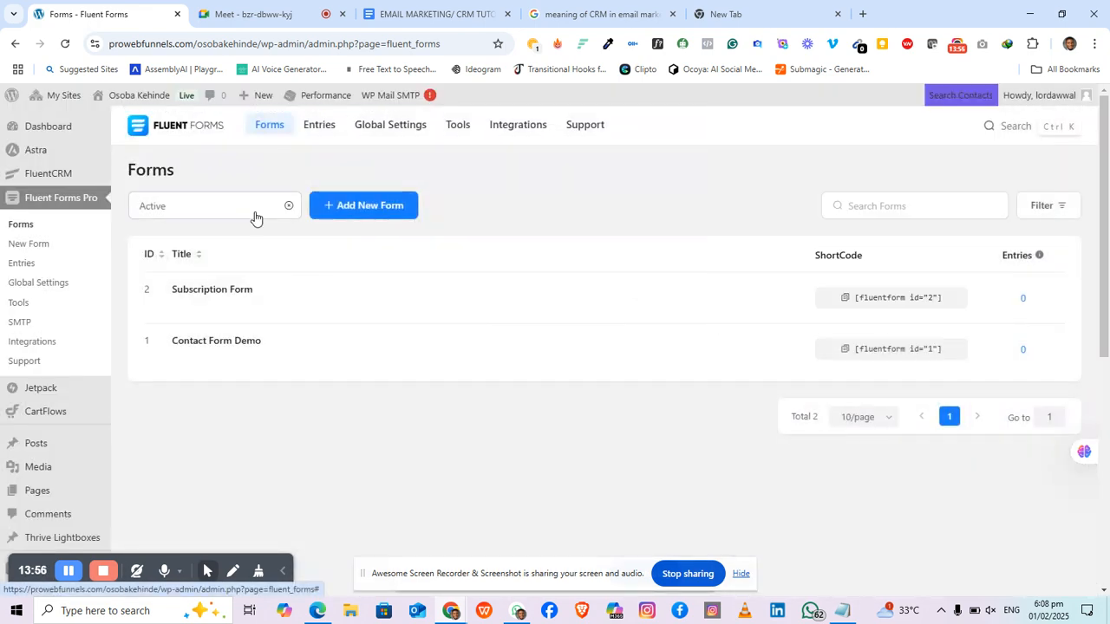
Step: Create a new blank form and add a Name field with First and Last Name inputs
{"action": "left_click", "coordinate": [365, 214]}
{"action": "left_click", "coordinate": [243, 297]}
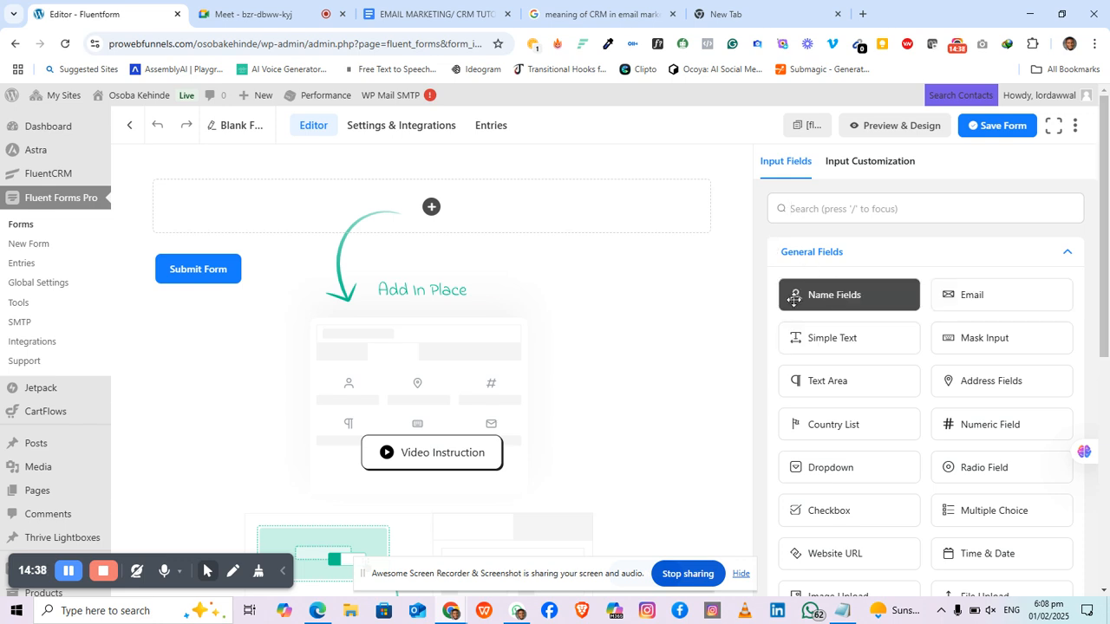
{"action": "left_click", "coordinate": [837, 295]}
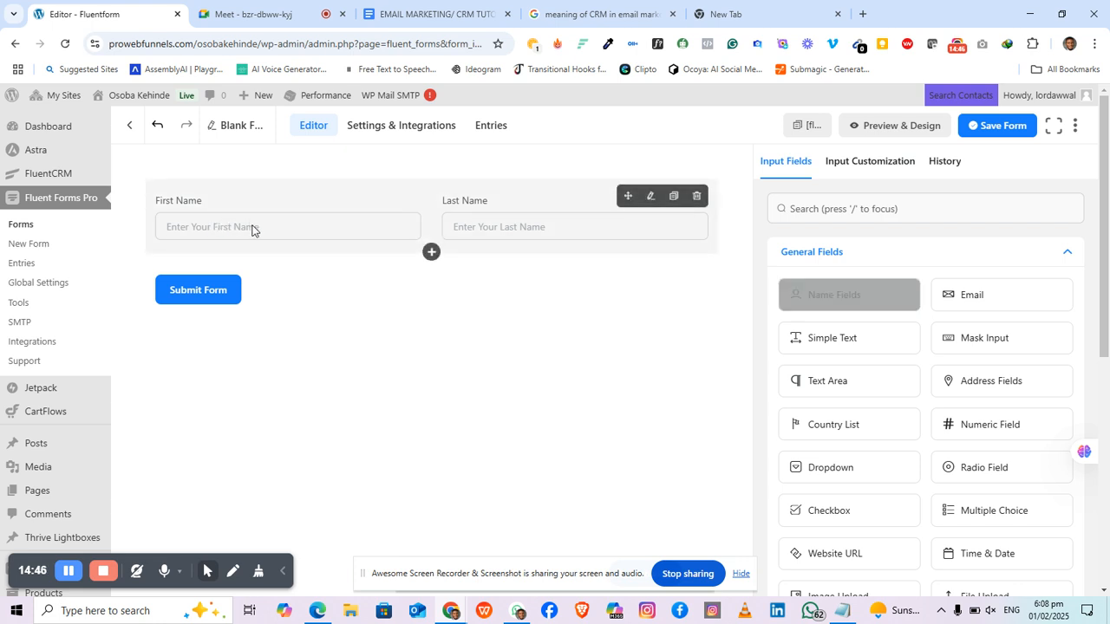
Step: Trim the Name field to only First Name by disabling Middle and Last Name
{"action": "left_click", "coordinate": [251, 229]}
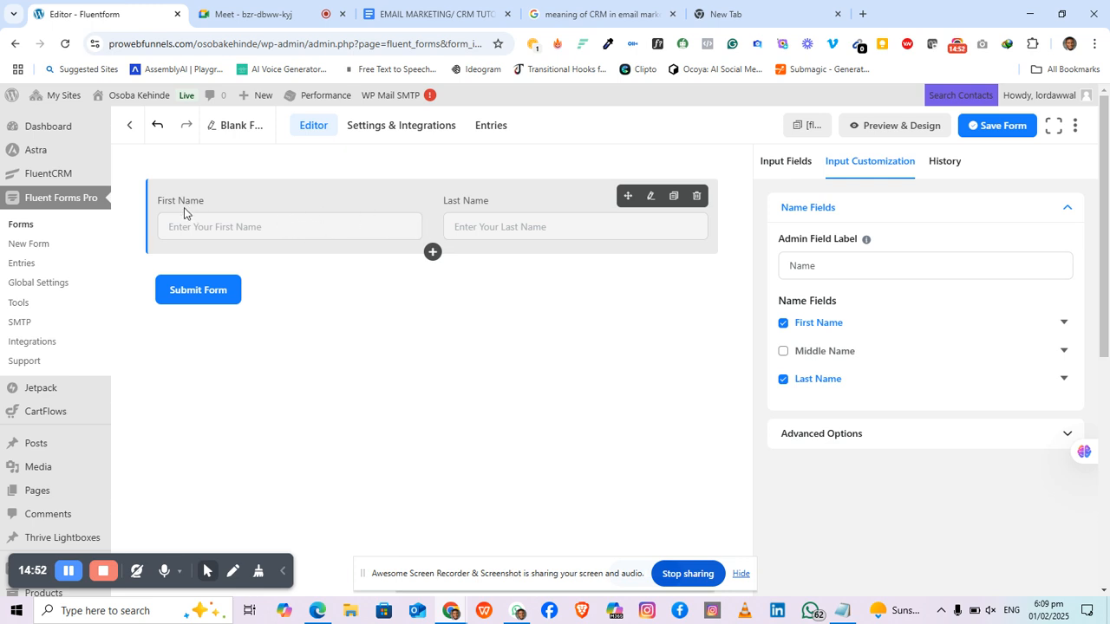
{"action": "left_click", "coordinate": [323, 214]}
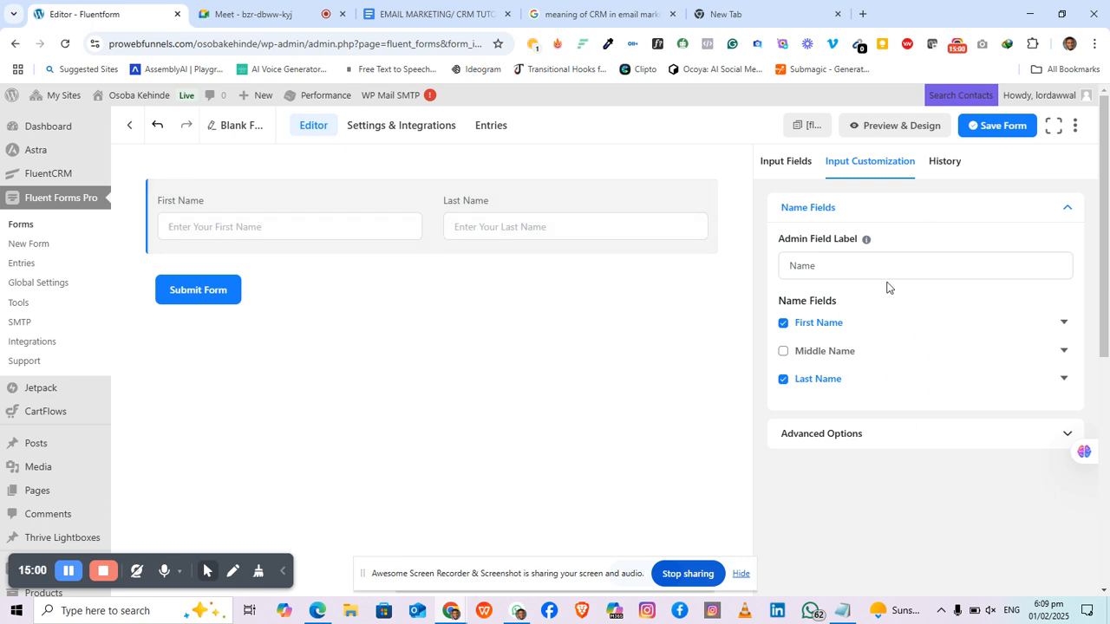
{"action": "left_click", "coordinate": [784, 381]}
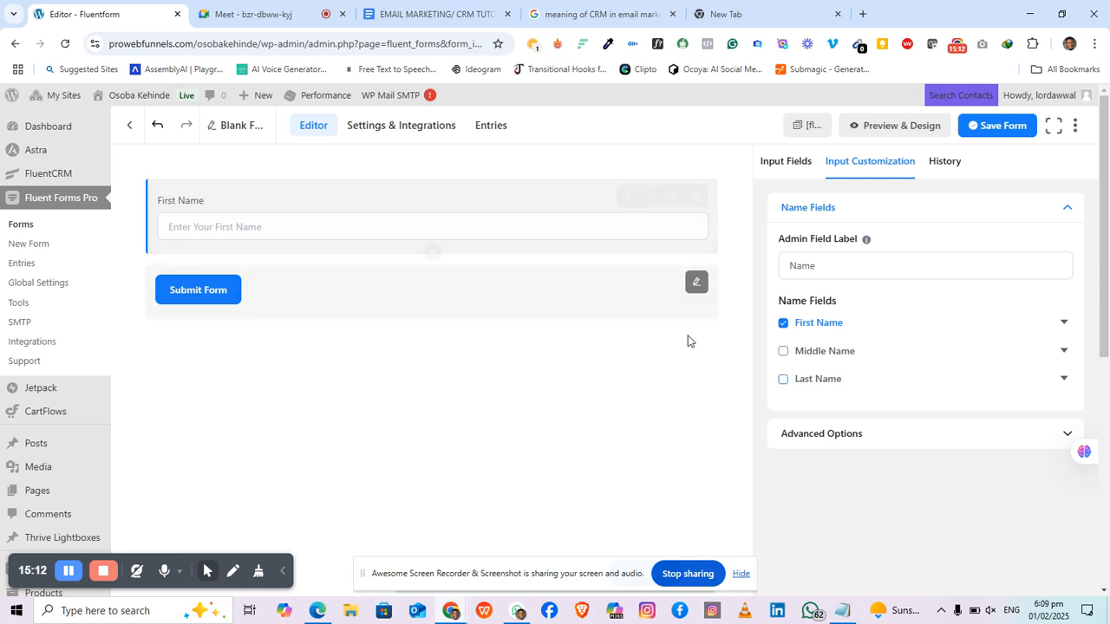
{"action": "left_click", "coordinate": [783, 383]}
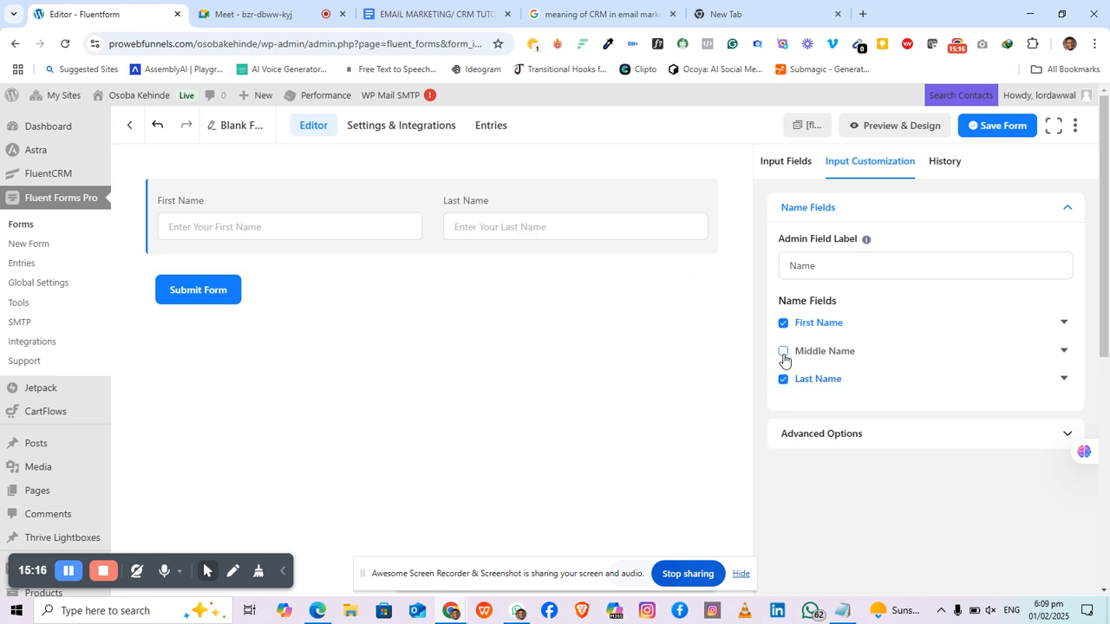
{"action": "left_click", "coordinate": [784, 354]}
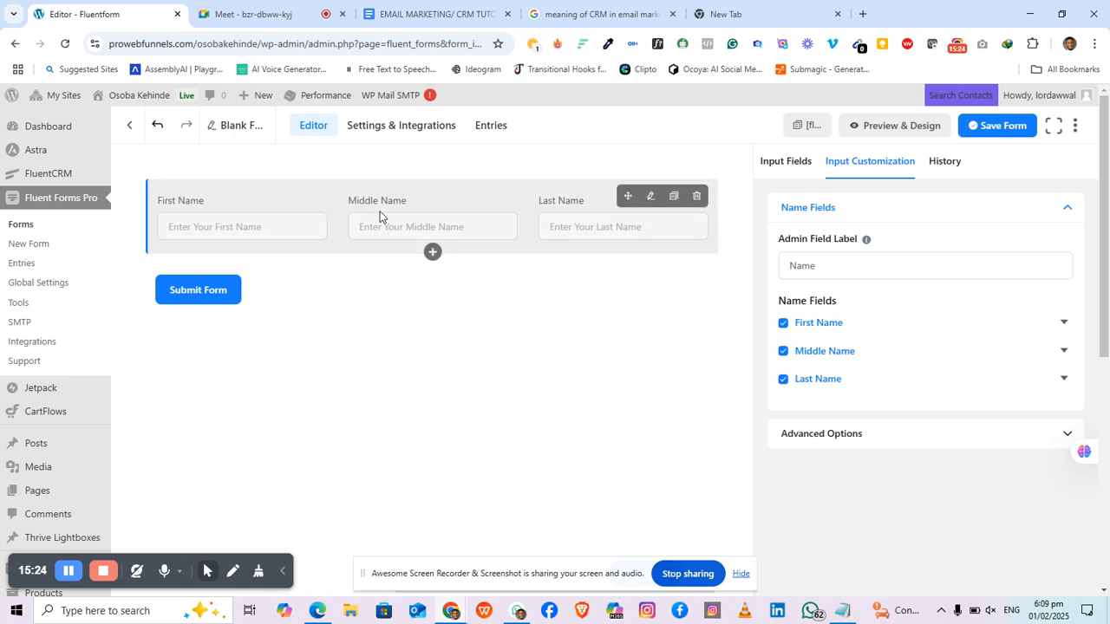
{"action": "left_click", "coordinate": [783, 380]}
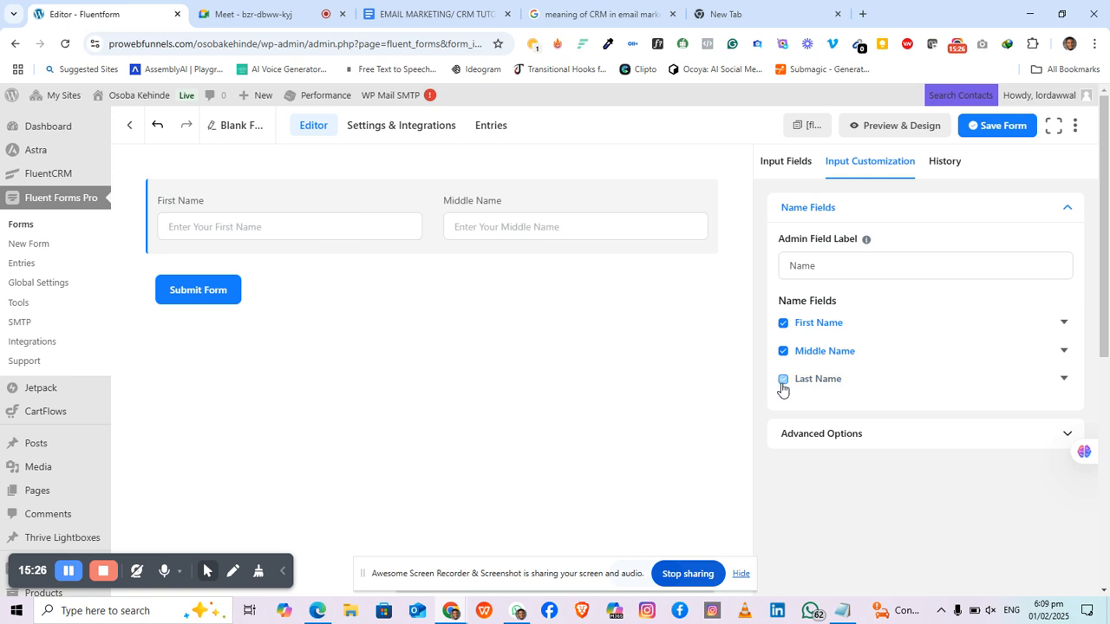
{"action": "left_click", "coordinate": [783, 352]}
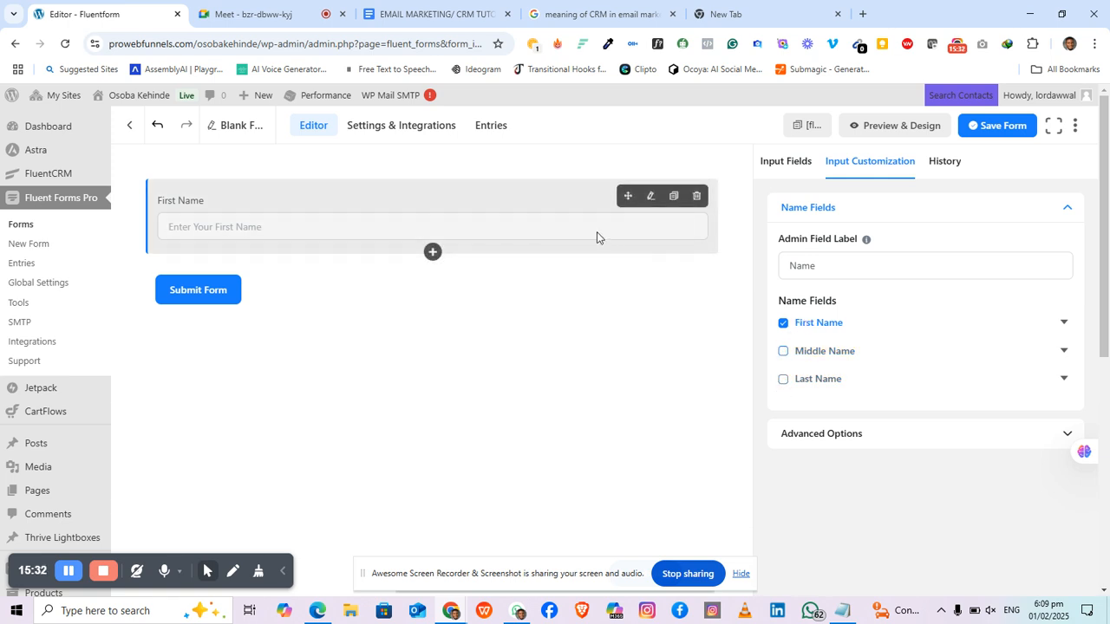
Step: Add one Email field below First Name, deleting the duplicate Email
{"action": "left_click", "coordinate": [783, 165]}
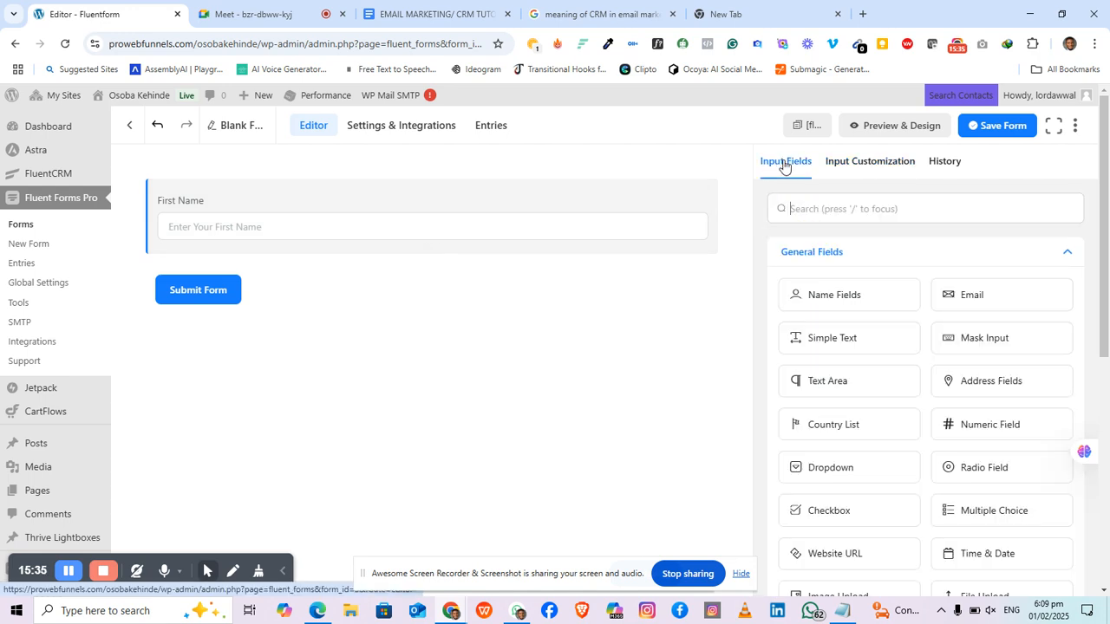
{"action": "left_click", "coordinate": [1009, 281]}
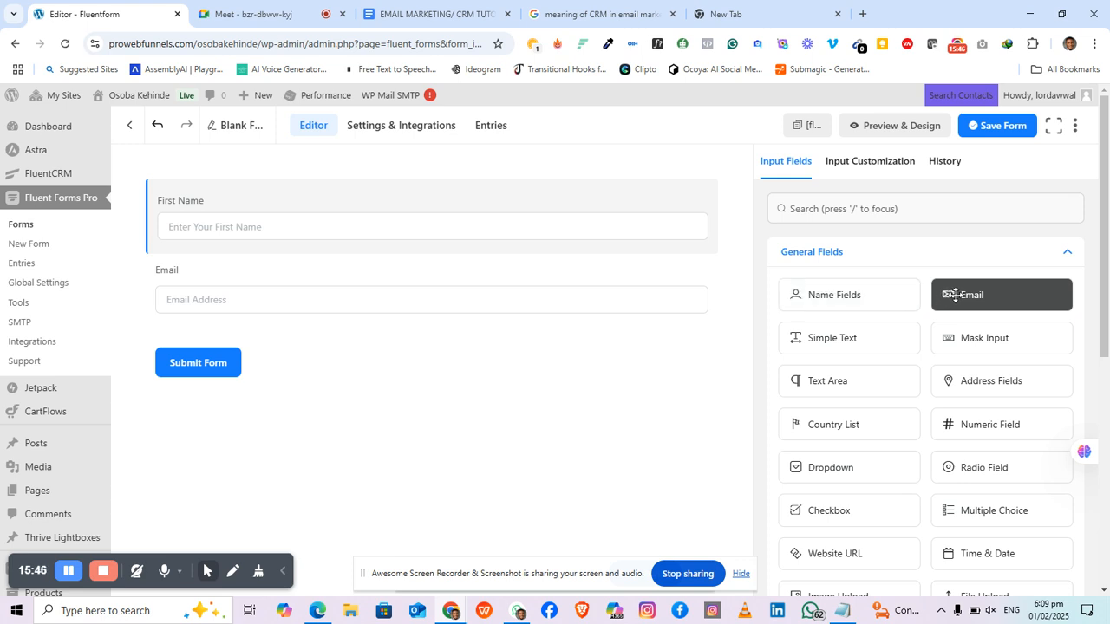
{"action": "left_click_drag", "start_coordinate": [980, 295], "coordinate": [442, 345]}
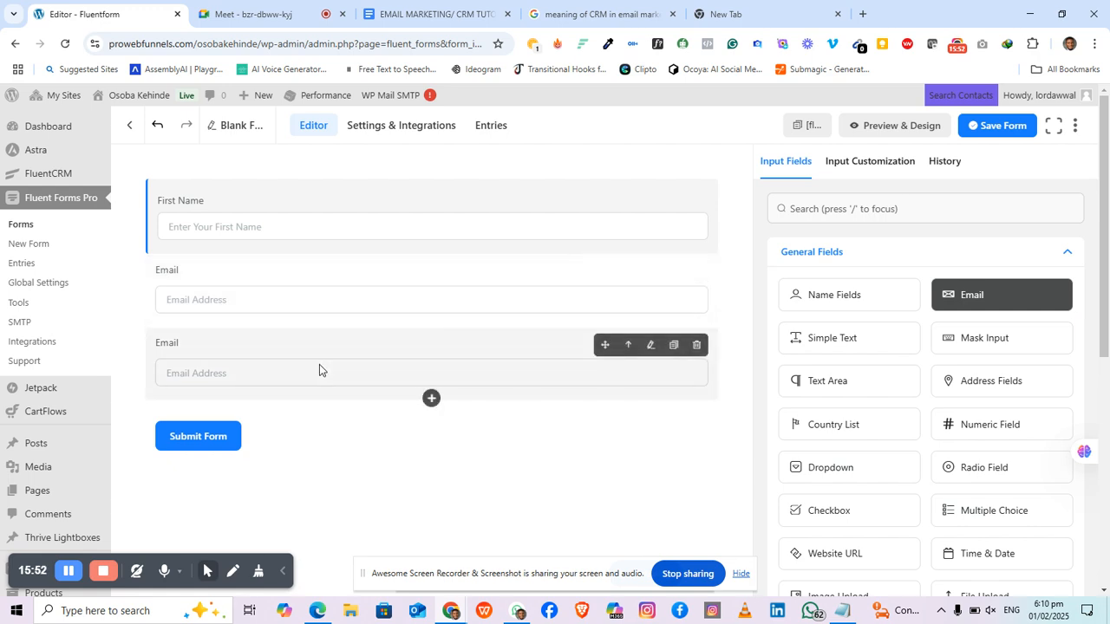
{"action": "left_click", "coordinate": [696, 347]}
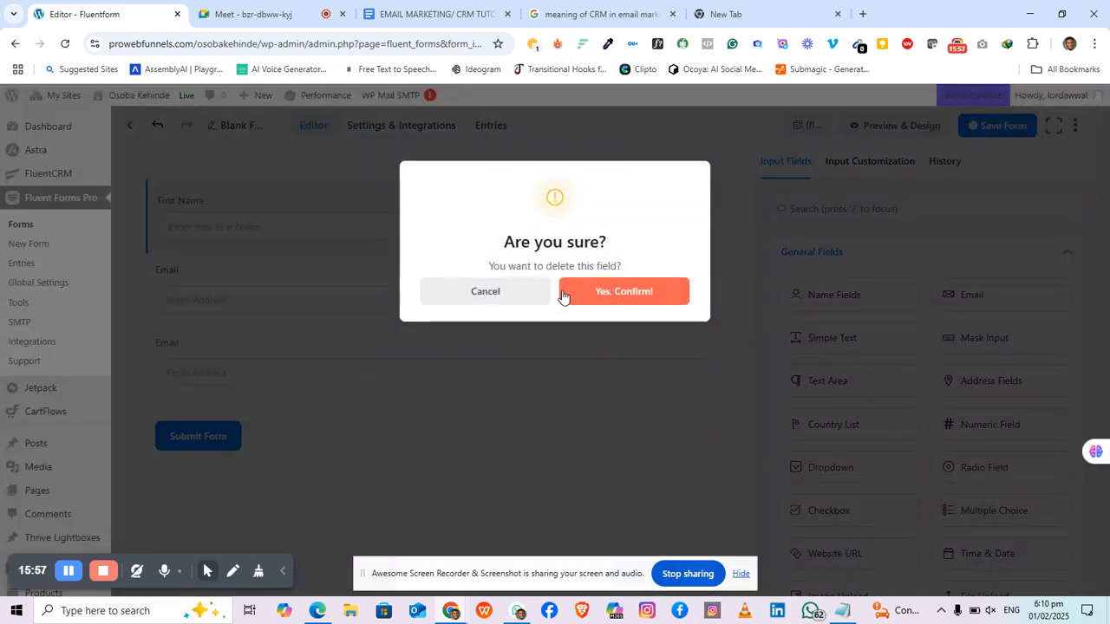
{"action": "left_click", "coordinate": [615, 296]}
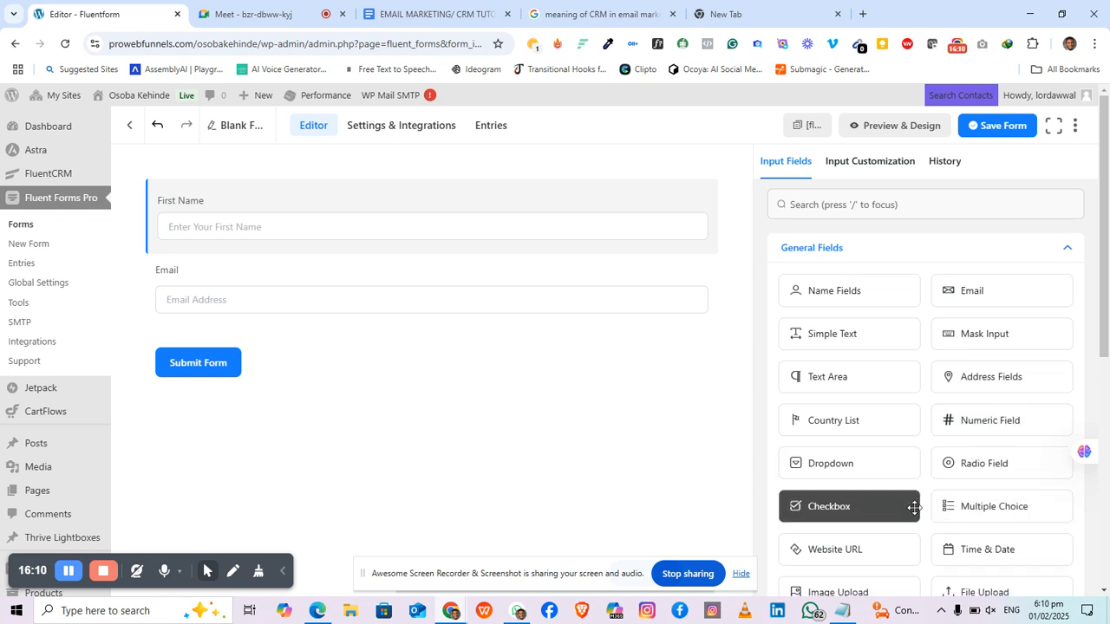
Step: Place a Phone/Mobile field between Email and the Submit Form button
{"action": "scroll", "coordinate": [916, 512], "scroll_direction": "down", "scroll_amount": 2}
{"action": "scroll", "coordinate": [916, 513], "scroll_direction": "down", "scroll_amount": 1}
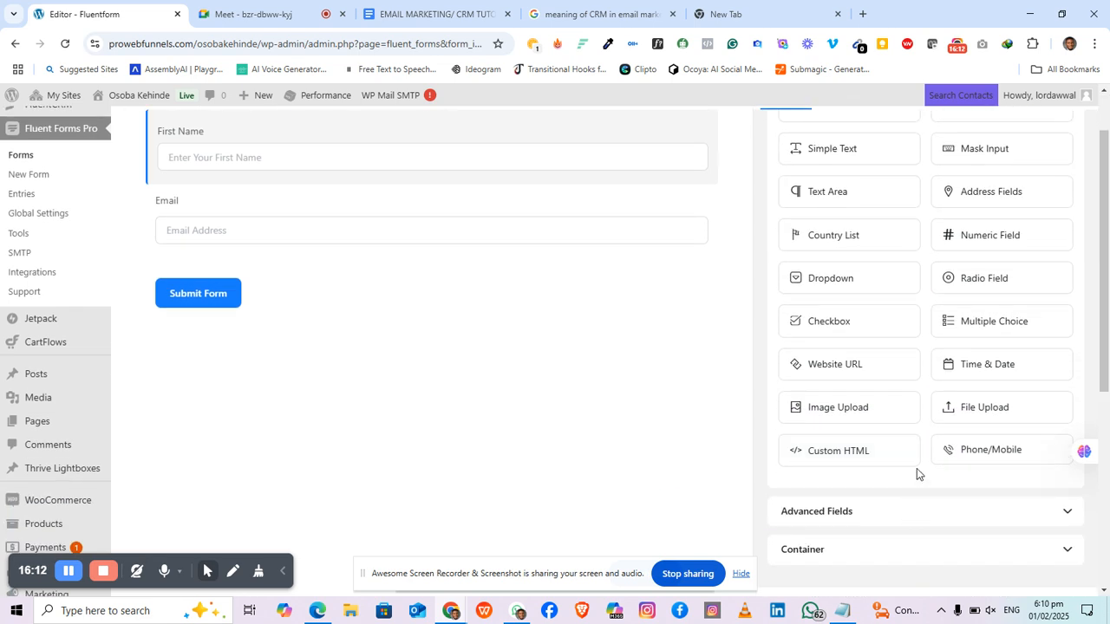
{"action": "left_click_drag", "start_coordinate": [1018, 458], "coordinate": [408, 265]}
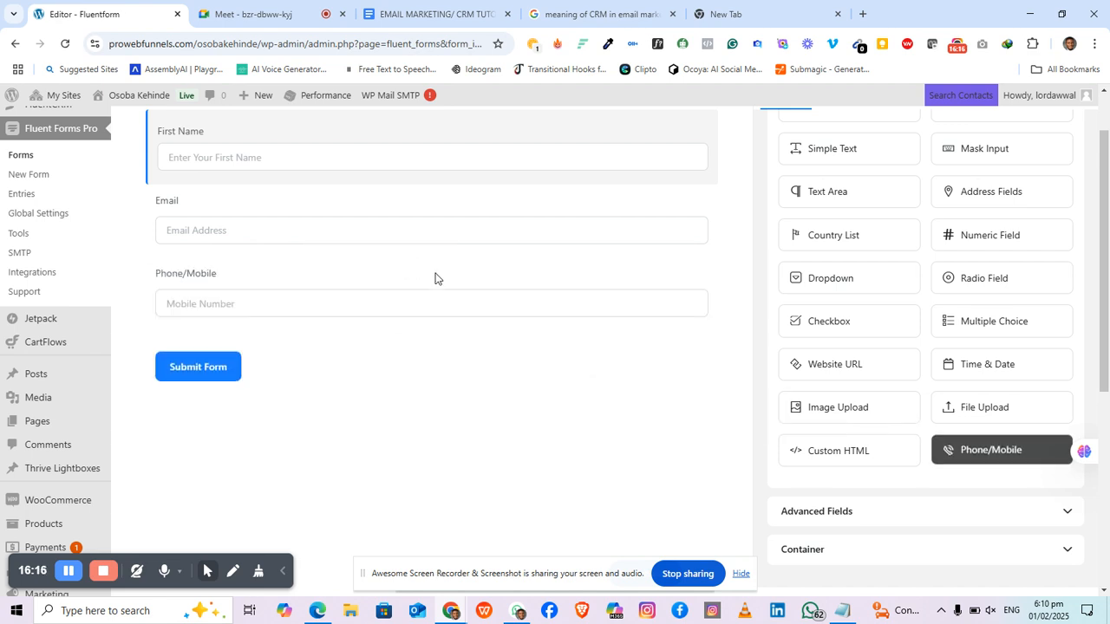
{"action": "scroll", "coordinate": [334, 236], "scroll_direction": "up", "scroll_amount": 1}
{"action": "scroll", "coordinate": [339, 255], "scroll_direction": "down", "scroll_amount": 2}
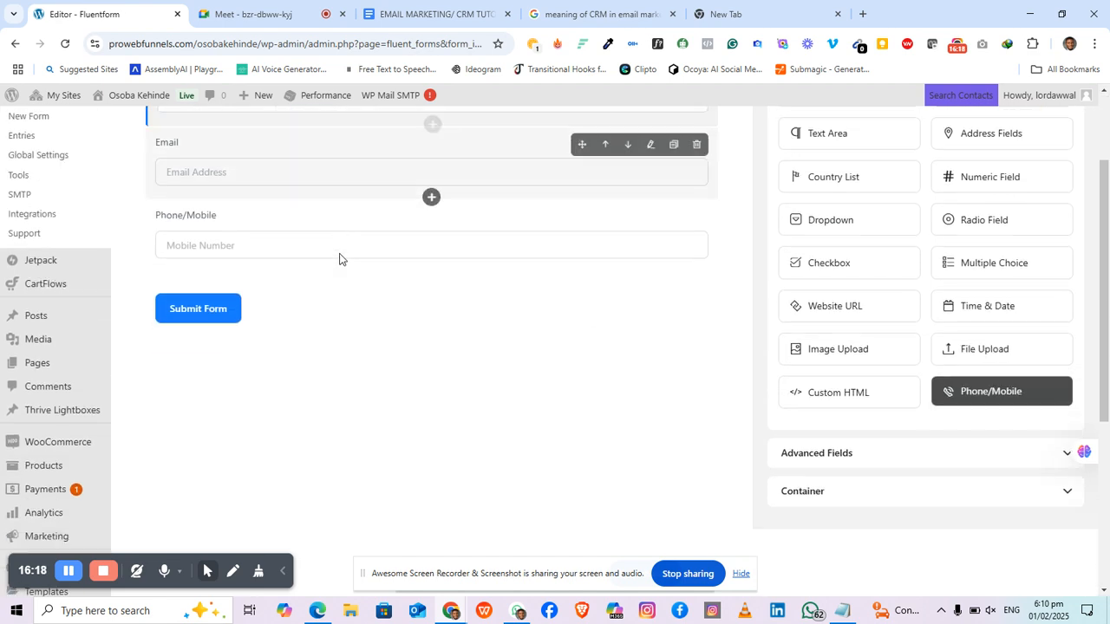
{"action": "scroll", "coordinate": [339, 255], "scroll_direction": "up", "scroll_amount": 2}
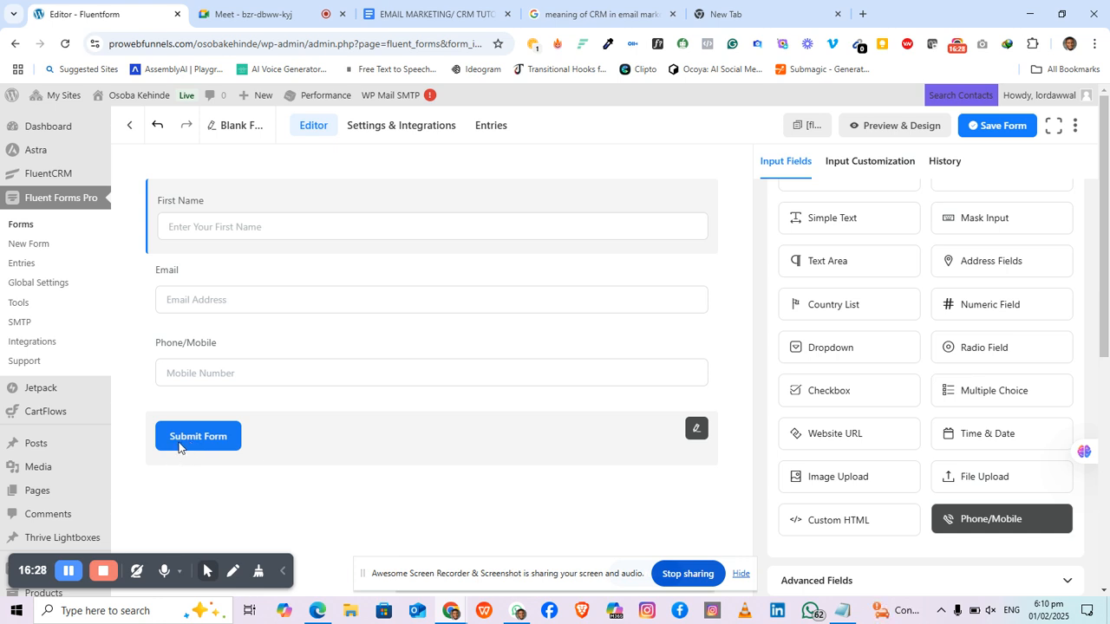
Step: Change the submit button text to 'Get Access'
{"action": "left_click", "coordinate": [204, 442]}
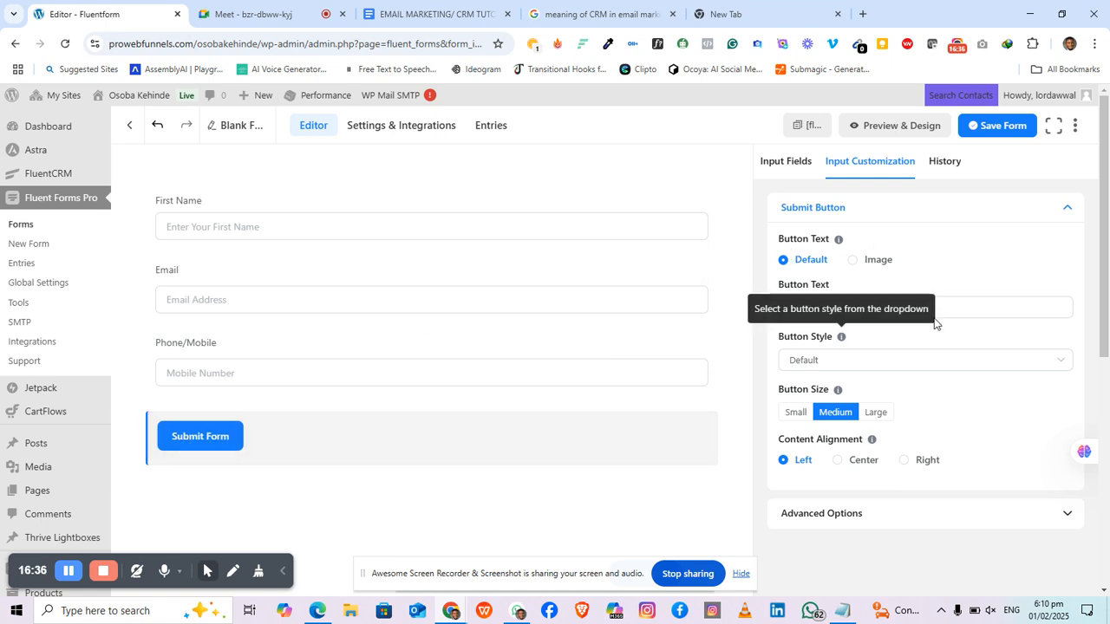
{"action": "left_click_drag", "start_coordinate": [942, 302], "coordinate": [734, 304]}
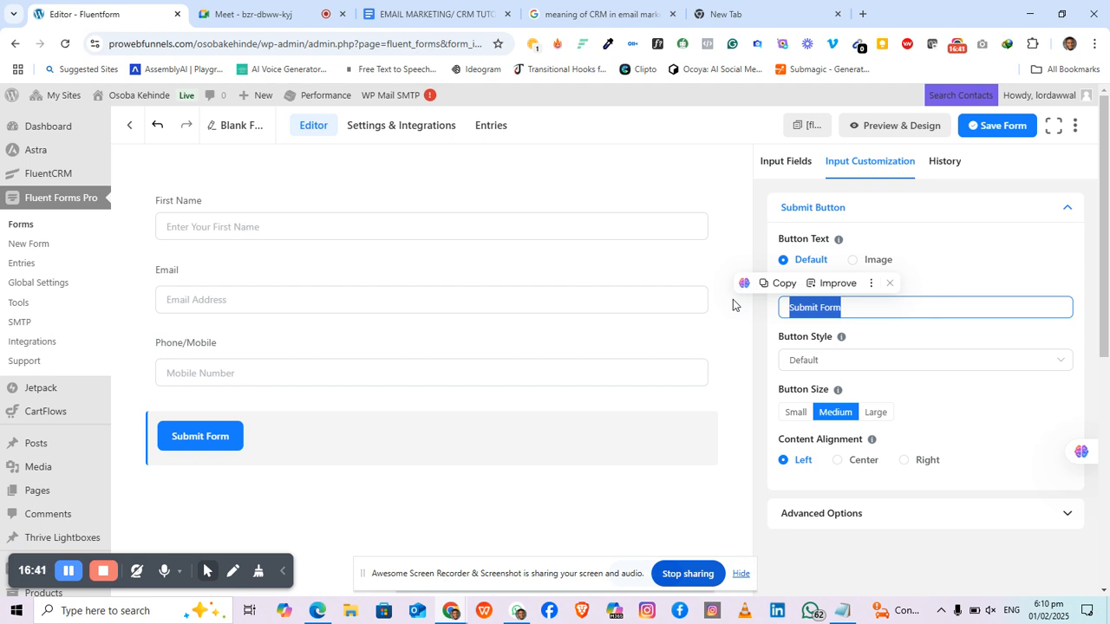
{"action": "type", "text": "Get "}
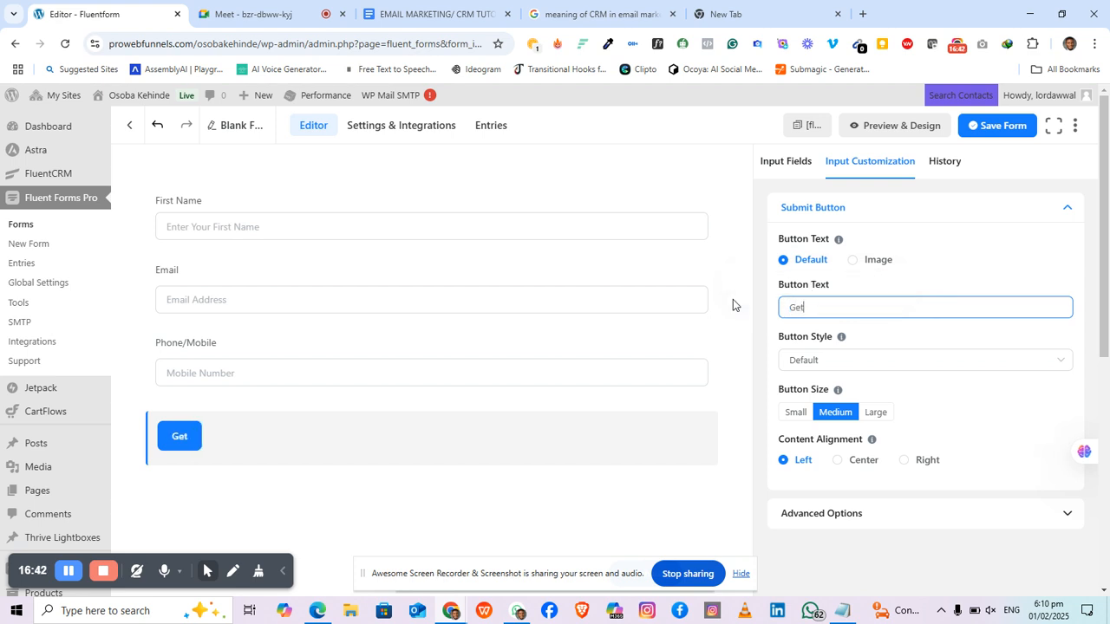
{"action": "type", "text": "Access"}
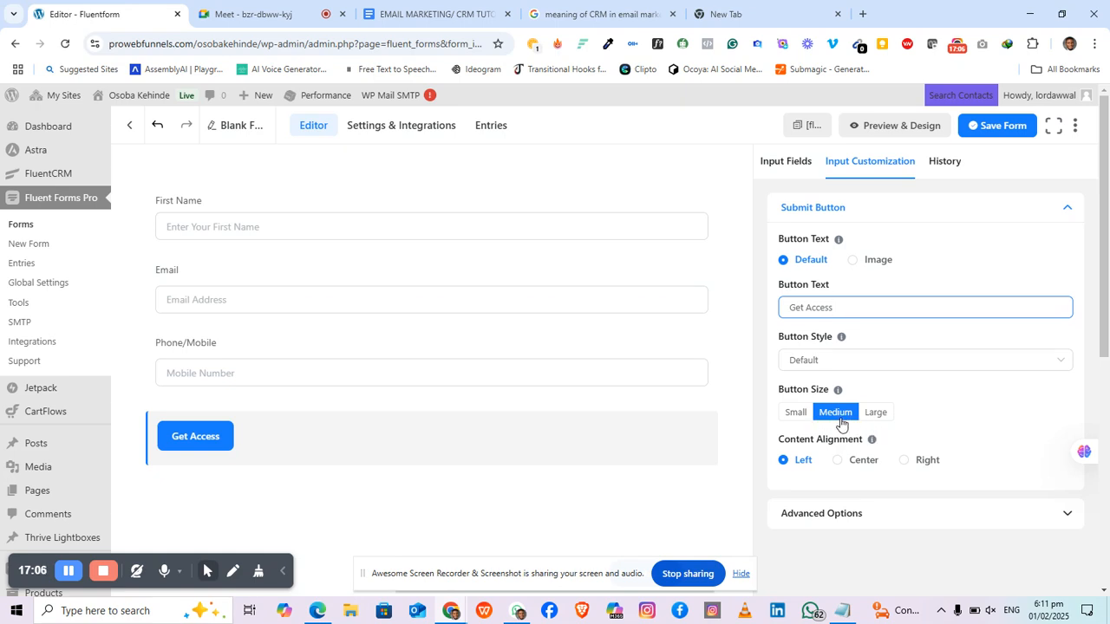
Step: Make the Get Access button Large and centre-aligned
{"action": "left_click", "coordinate": [794, 416]}
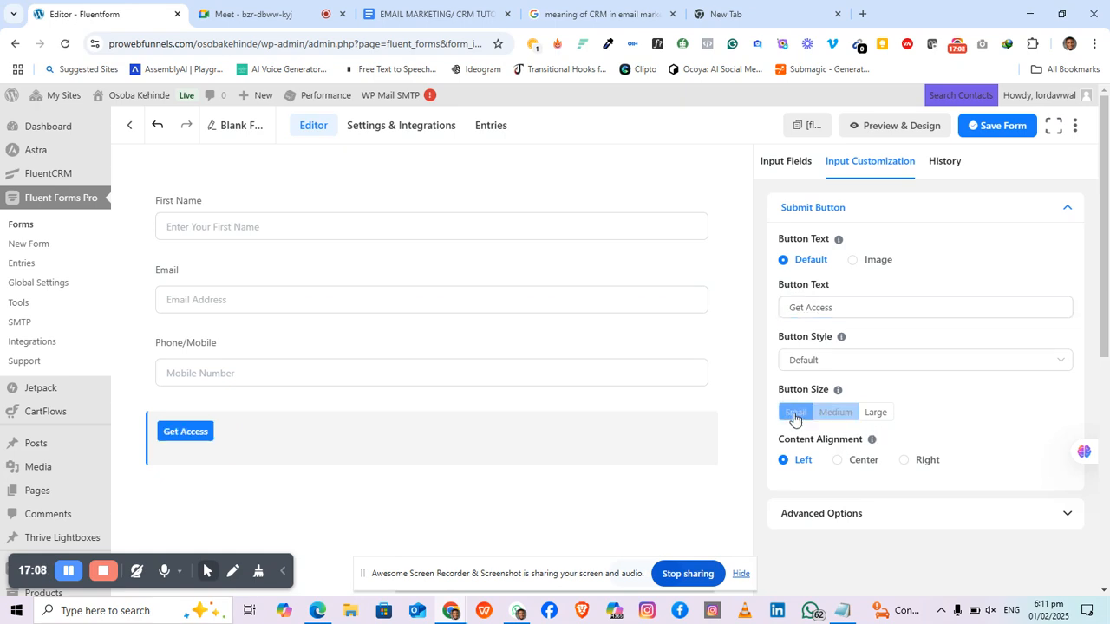
{"action": "left_click", "coordinate": [875, 418]}
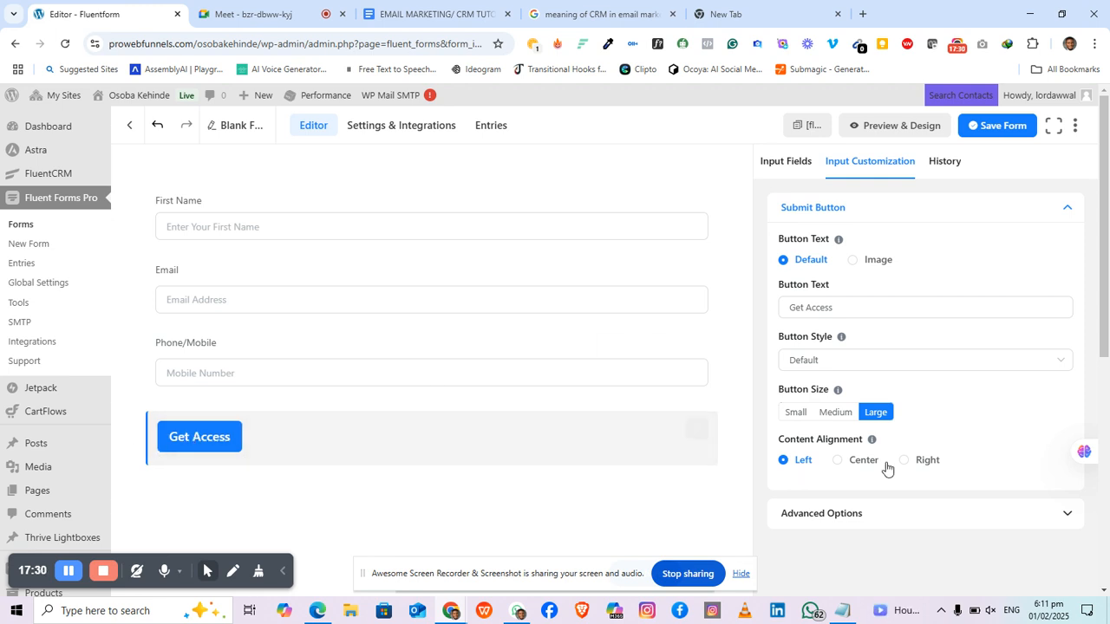
{"action": "left_click", "coordinate": [838, 461]}
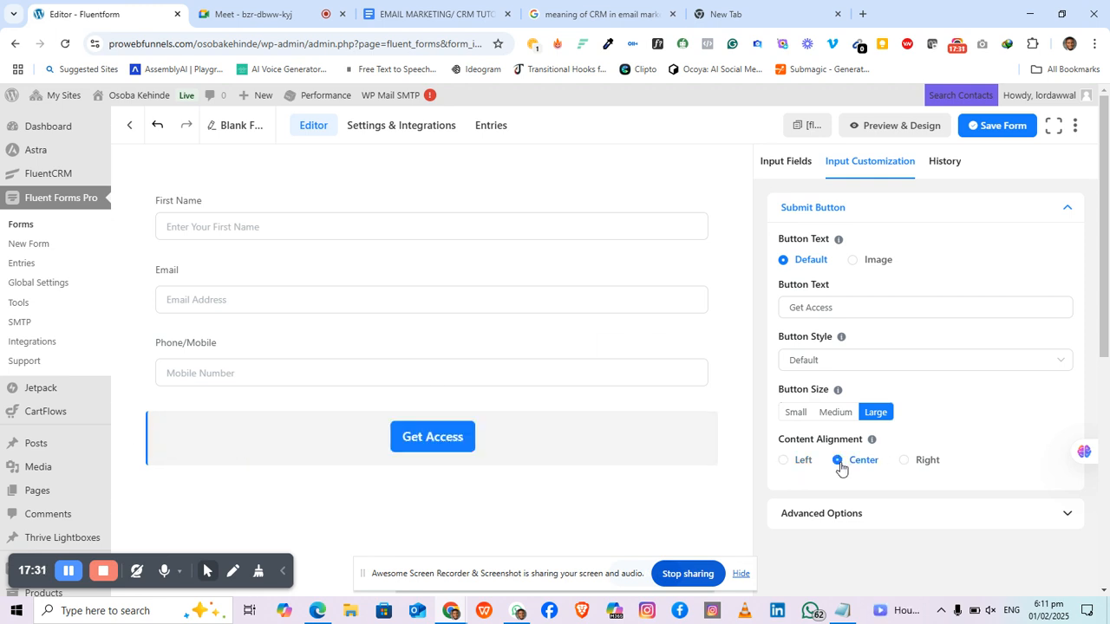
{"action": "left_click", "coordinate": [922, 461]}
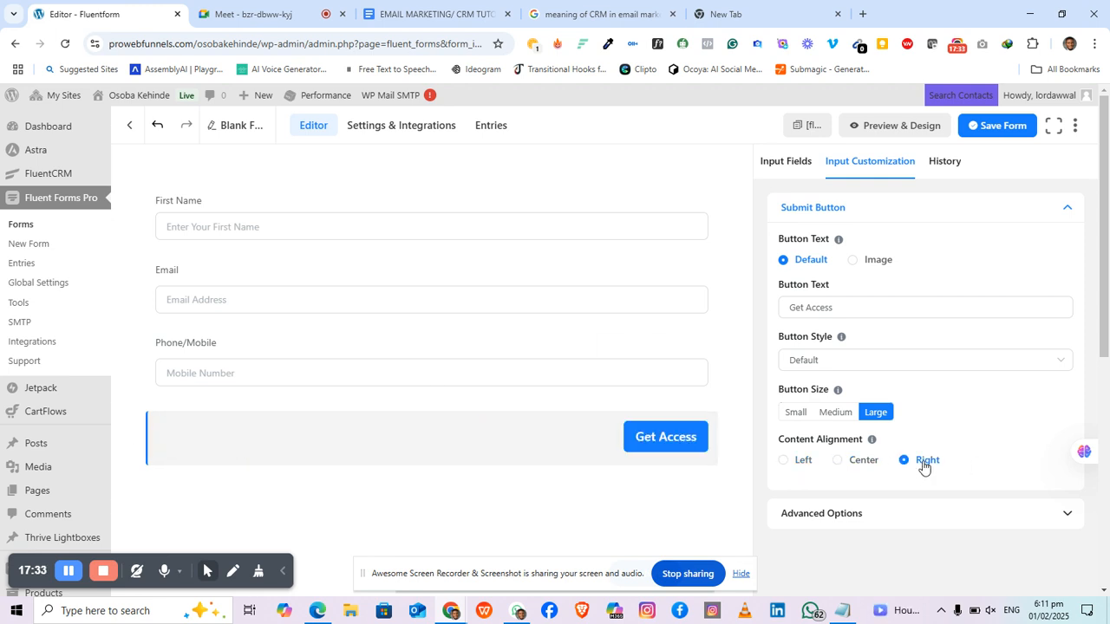
{"action": "left_click", "coordinate": [841, 461]}
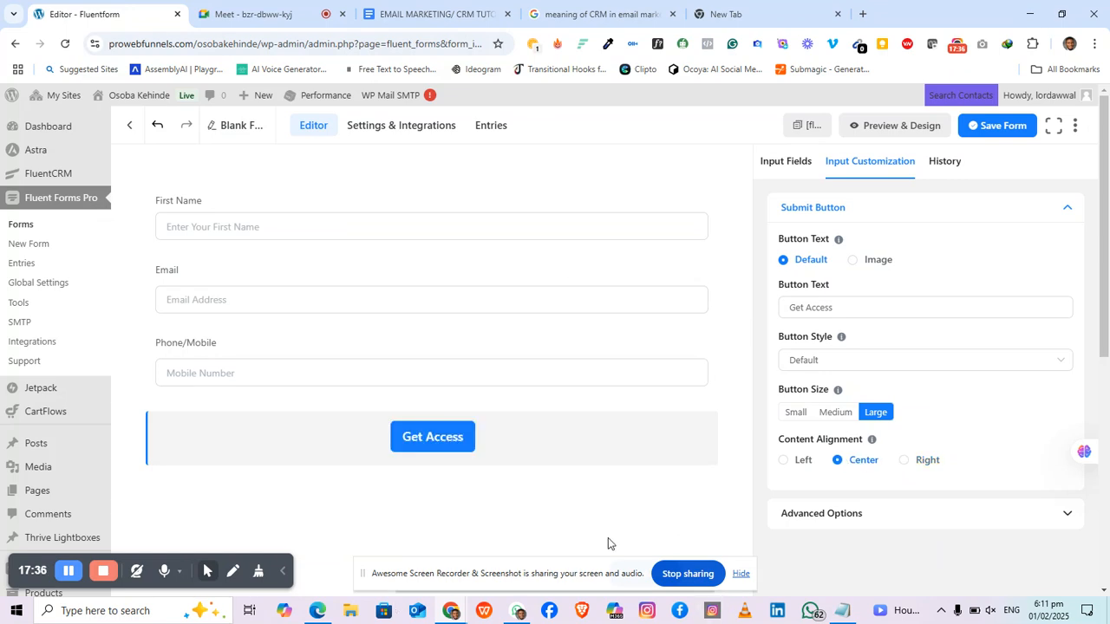
{"action": "left_click", "coordinate": [868, 364]}
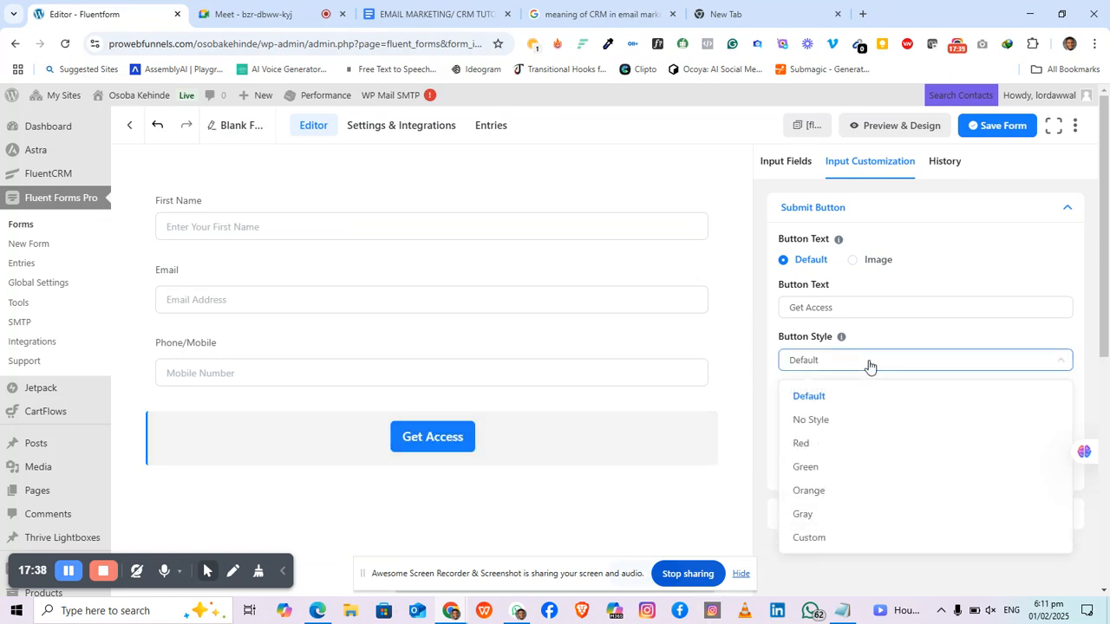
Step: Preview No Style, Red, Green and Orange button styles, then choose Custom
{"action": "left_click", "coordinate": [815, 419]}
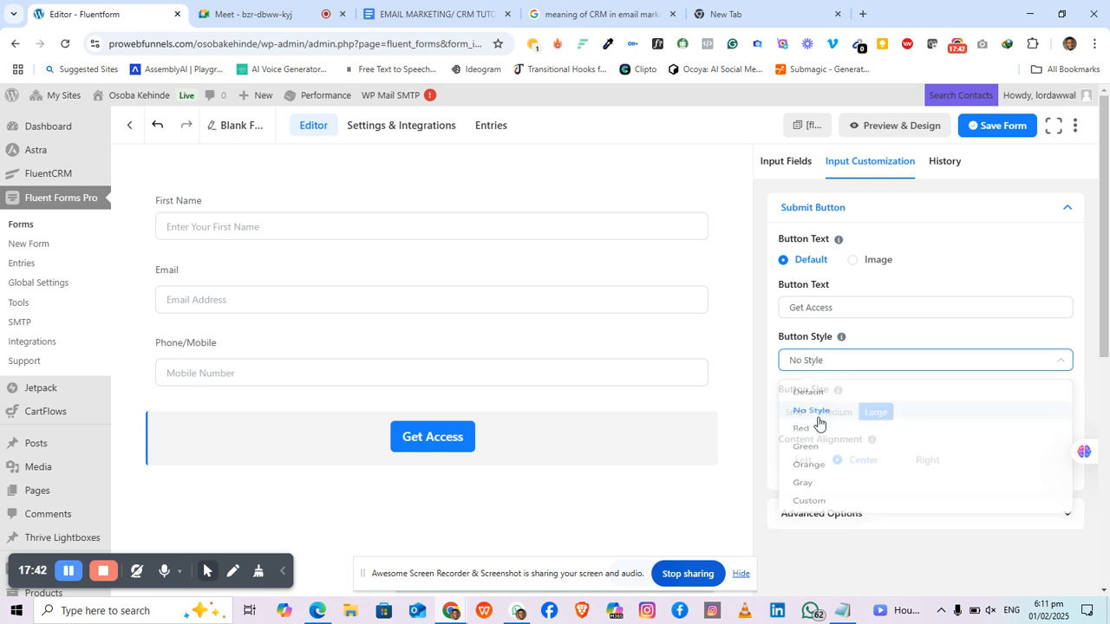
{"action": "left_click", "coordinate": [832, 364]}
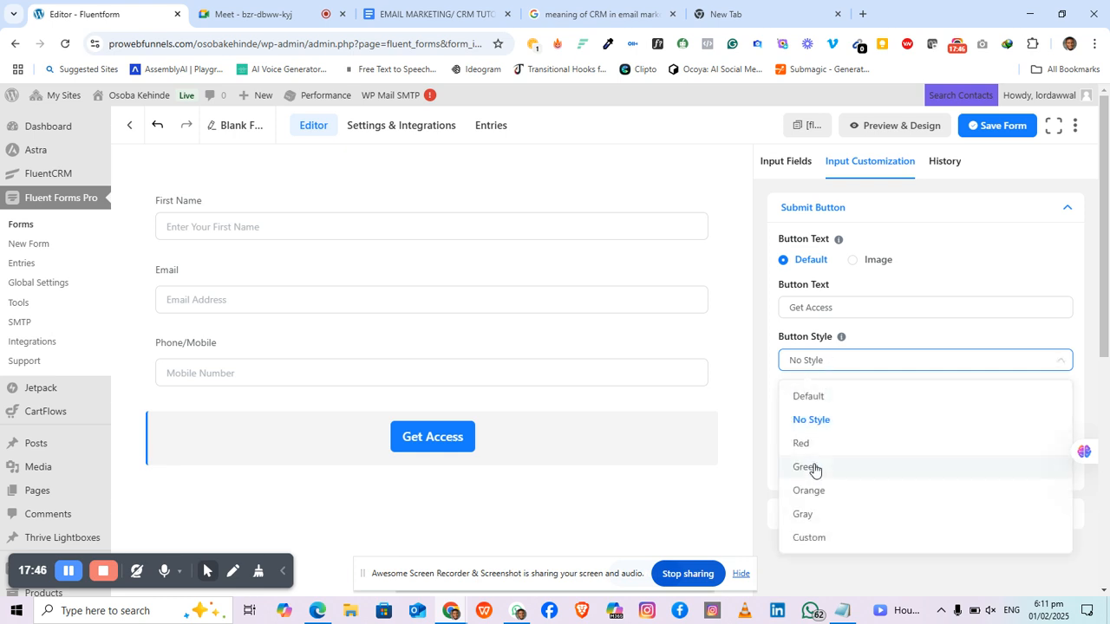
{"action": "left_click", "coordinate": [815, 452]}
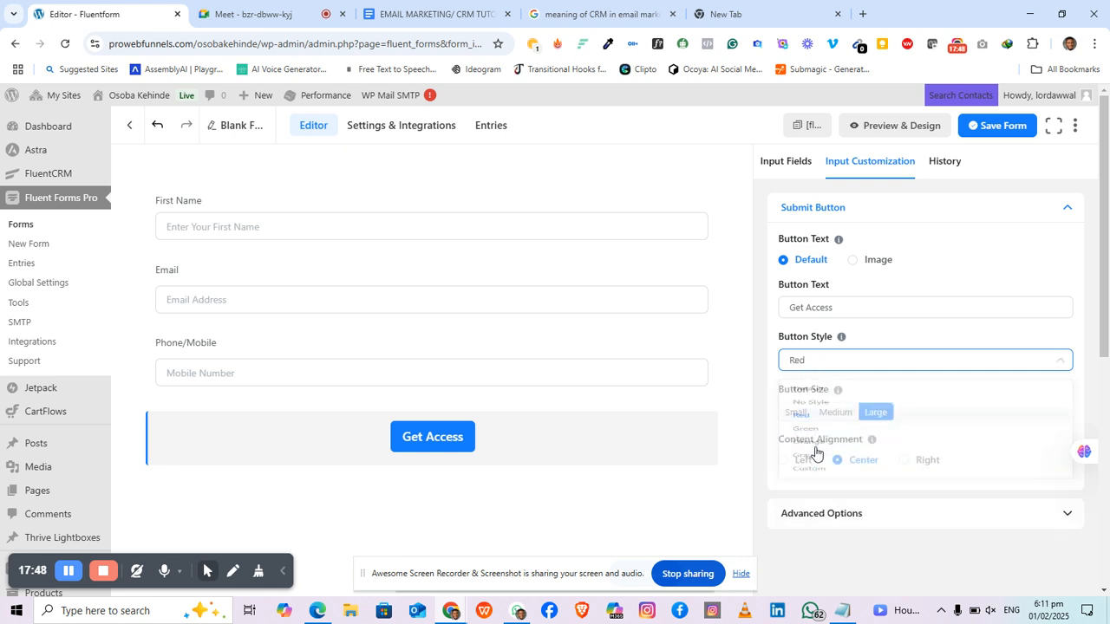
{"action": "left_click", "coordinate": [838, 369]}
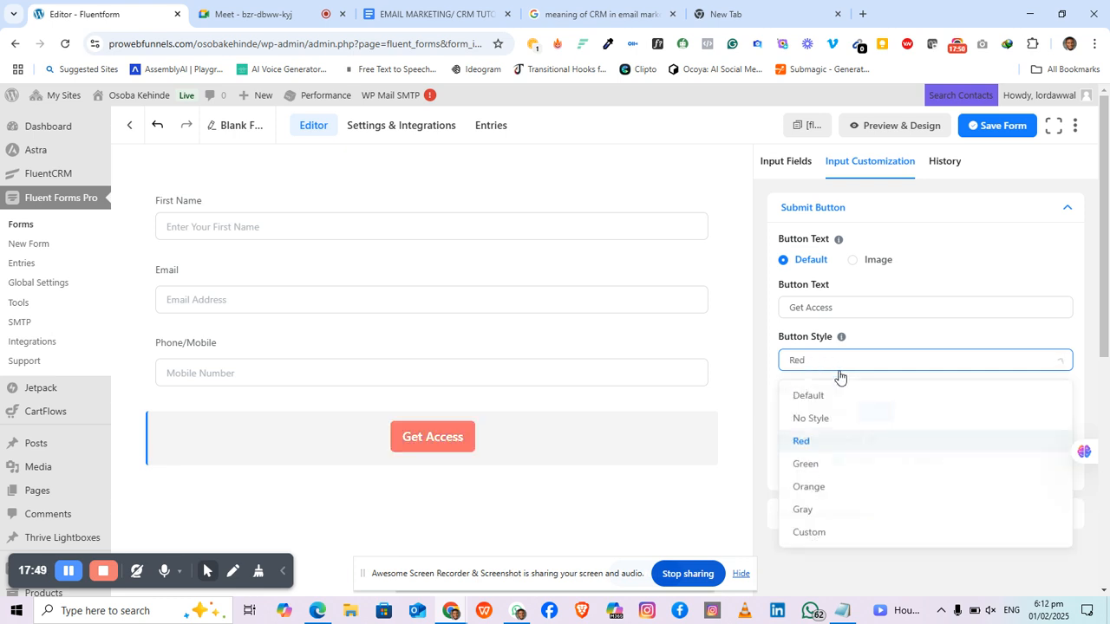
{"action": "left_click", "coordinate": [810, 468]}
{"action": "left_click", "coordinate": [870, 370]}
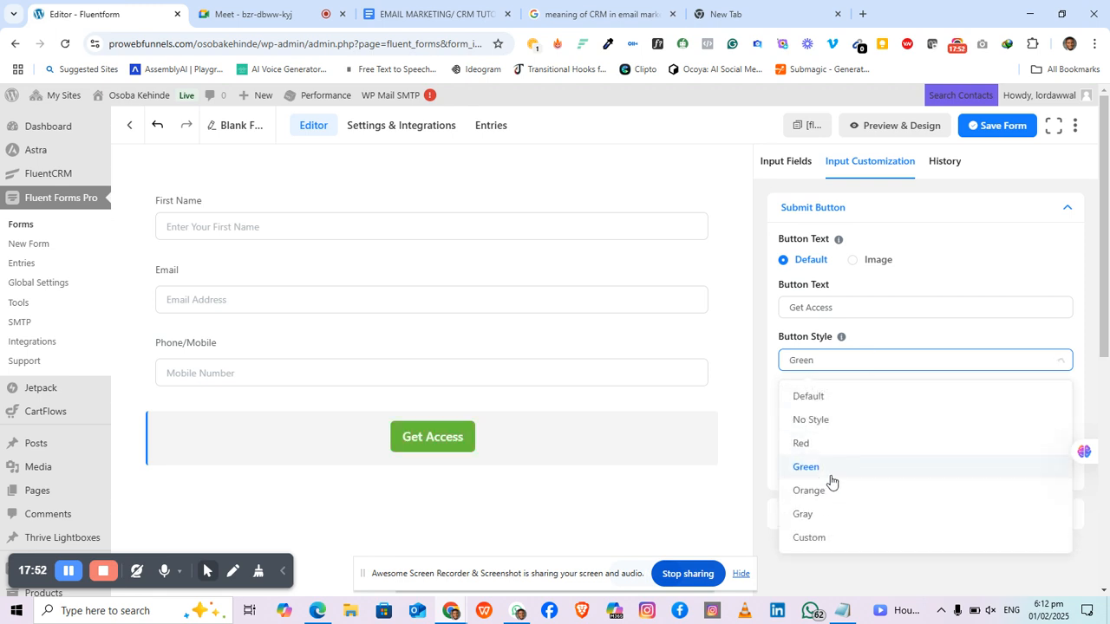
{"action": "left_click", "coordinate": [823, 491]}
{"action": "left_click", "coordinate": [828, 369]}
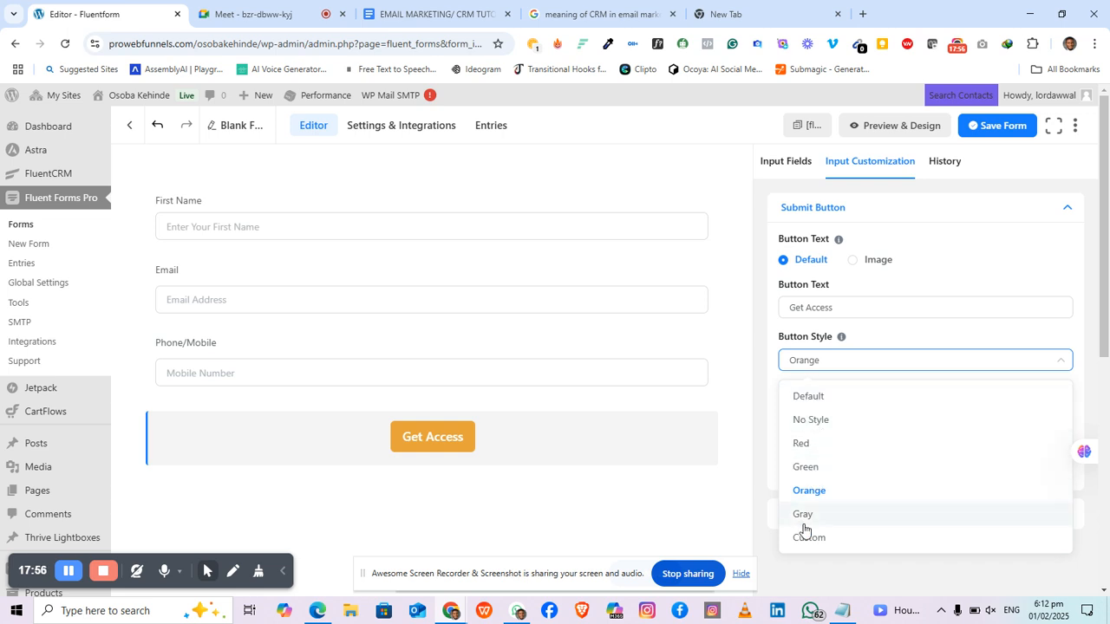
{"action": "left_click", "coordinate": [831, 539]}
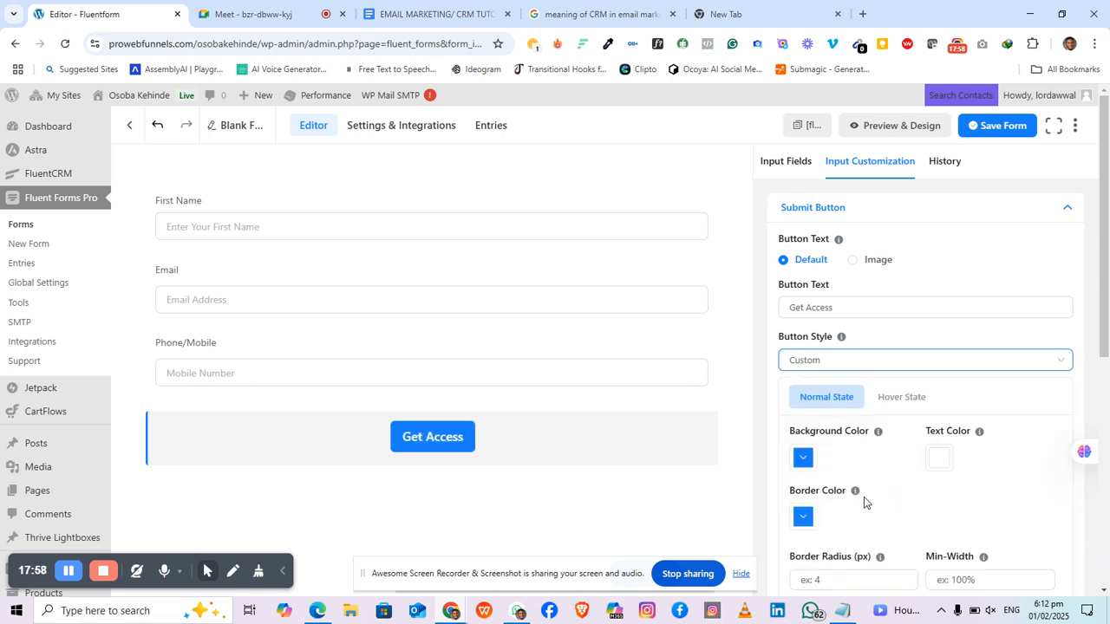
Step: Give the Get Access button a dark navy background and yellow text
{"action": "left_click", "coordinate": [804, 466]}
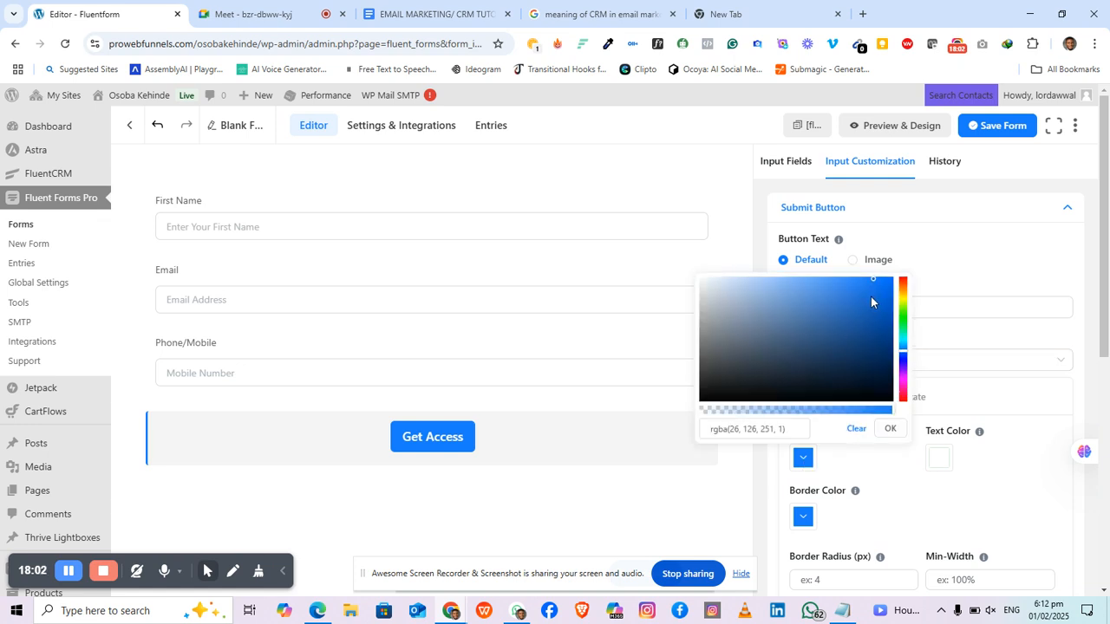
{"action": "mouse_move", "coordinate": [872, 297]}
{"action": "left_mouse_down"}
{"action": "mouse_move", "coordinate": [874, 328]}
{"action": "mouse_move", "coordinate": [826, 365]}
{"action": "mouse_move", "coordinate": [857, 387]}
{"action": "left_mouse_up"}
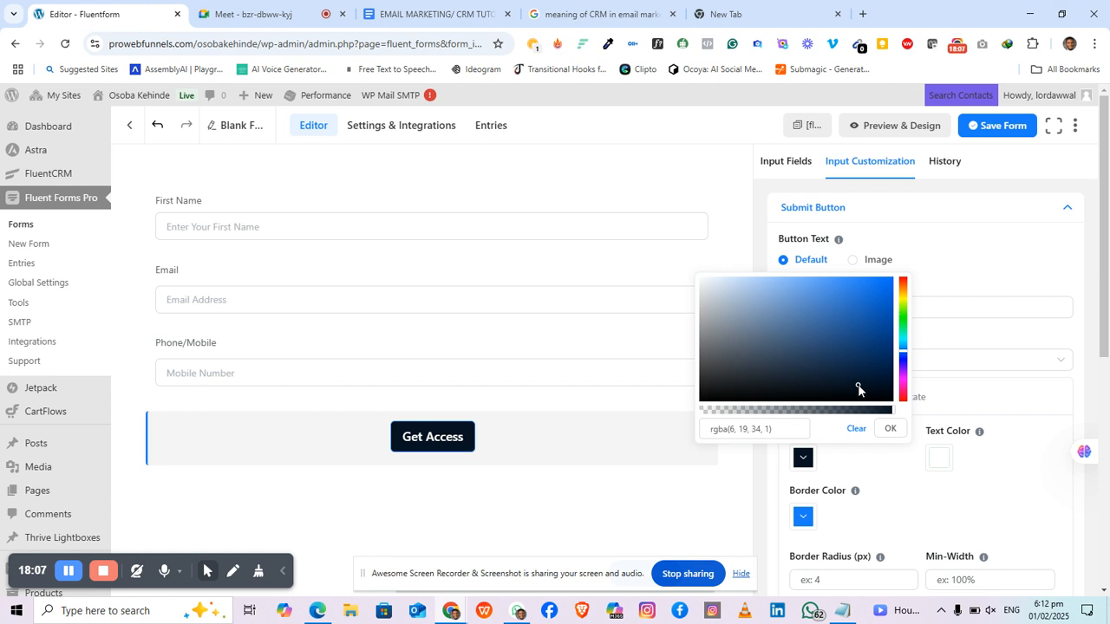
{"action": "left_click", "coordinate": [889, 429]}
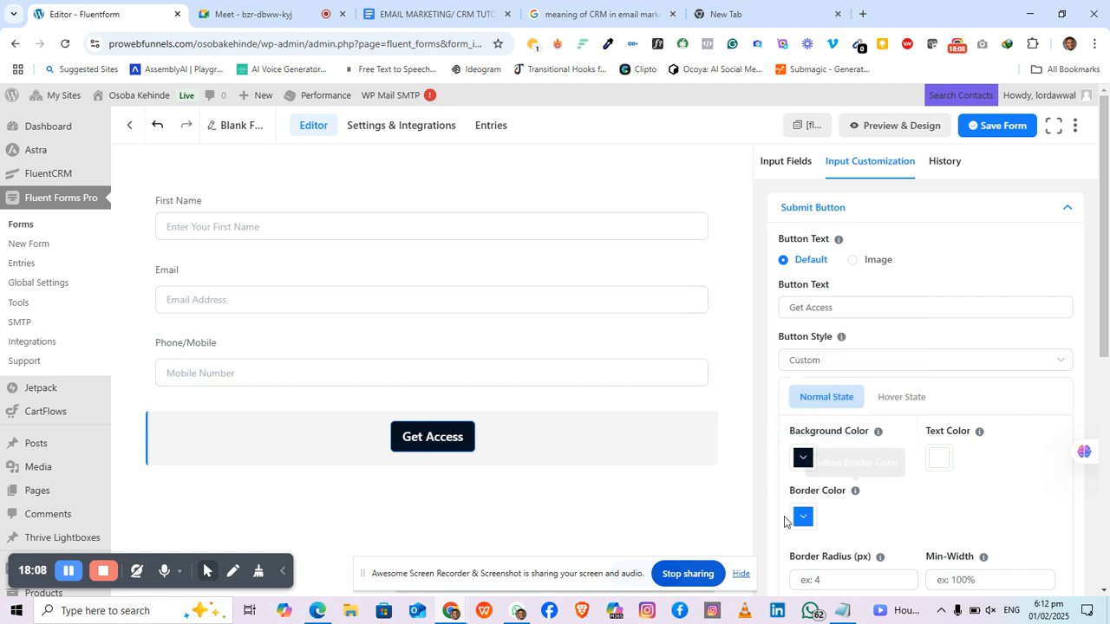
{"action": "left_click", "coordinate": [942, 471]}
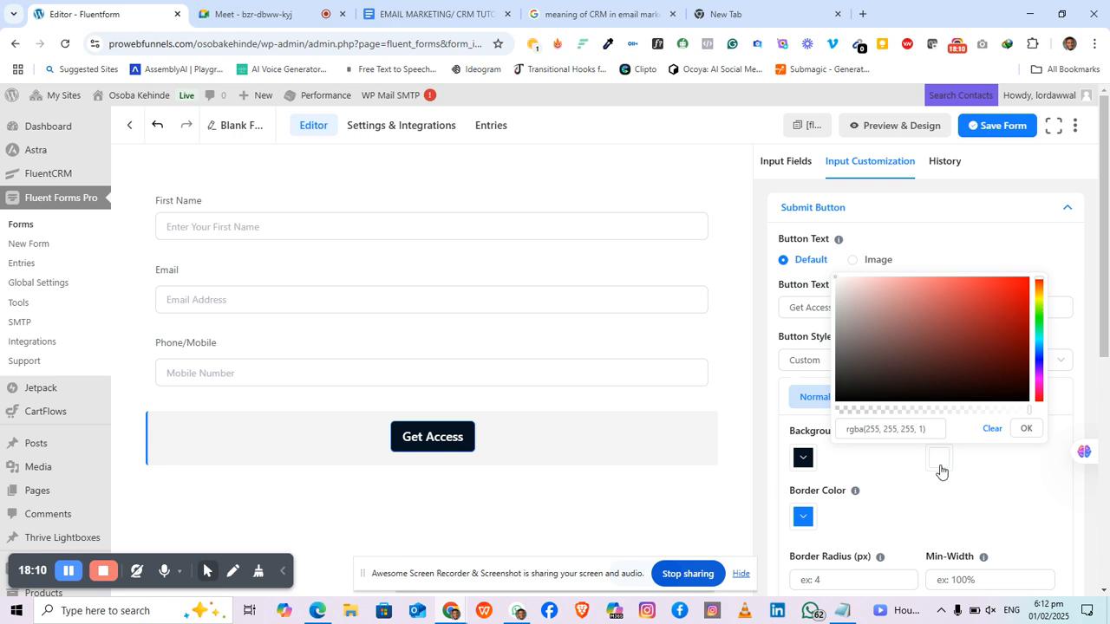
{"action": "left_click", "coordinate": [993, 308]}
{"action": "mouse_move", "coordinate": [995, 306]}
{"action": "left_mouse_down"}
{"action": "mouse_move", "coordinate": [1011, 279]}
{"action": "mouse_move", "coordinate": [1011, 332]}
{"action": "mouse_move", "coordinate": [1040, 302]}
{"action": "mouse_move", "coordinate": [1017, 282]}
{"action": "left_mouse_up"}
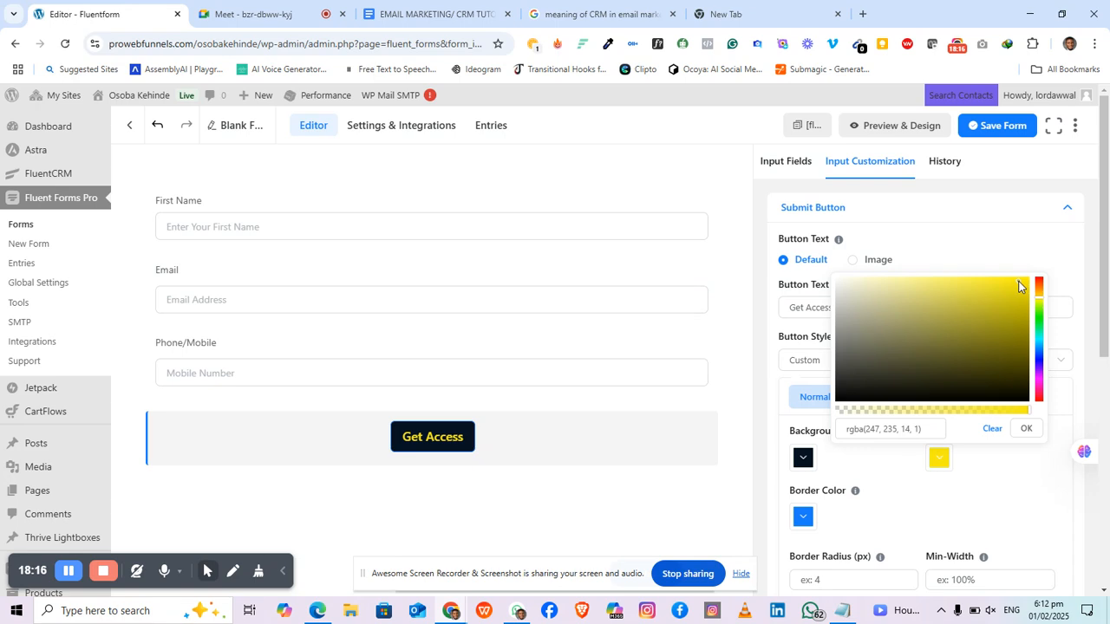
{"action": "left_click", "coordinate": [916, 498]}
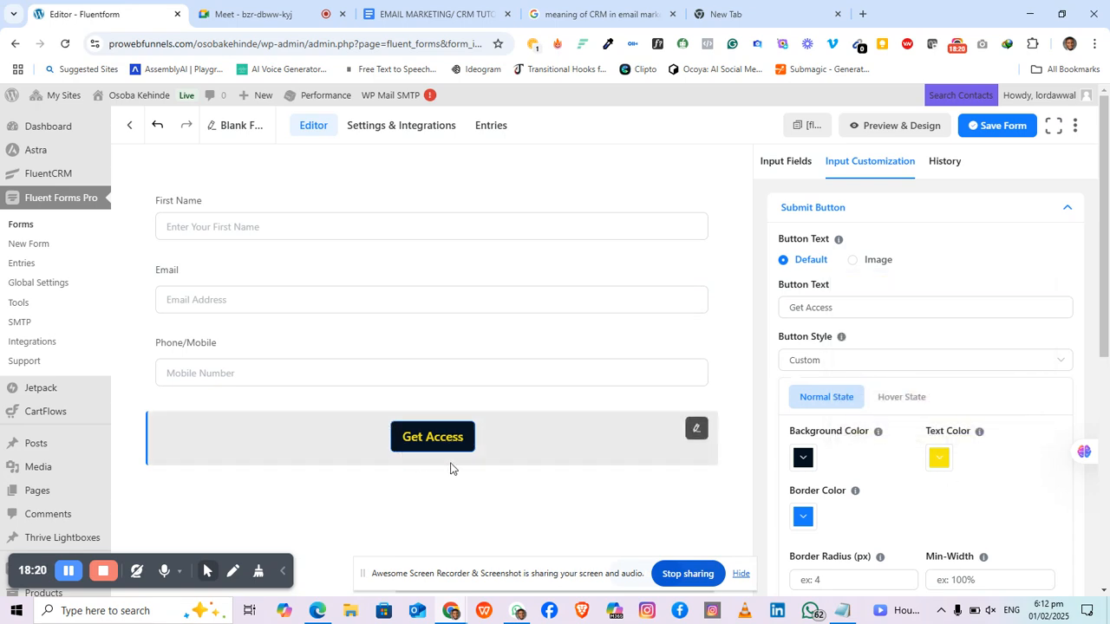
Step: Set the Get Access button's border color to orange
{"action": "left_click", "coordinate": [802, 517]}
{"action": "mouse_move", "coordinate": [863, 398]}
{"action": "left_mouse_down"}
{"action": "mouse_move", "coordinate": [891, 460]}
{"action": "mouse_move", "coordinate": [904, 458]}
{"action": "mouse_move", "coordinate": [885, 355]}
{"action": "mouse_move", "coordinate": [901, 354]}
{"action": "mouse_move", "coordinate": [894, 349]}
{"action": "left_mouse_up"}
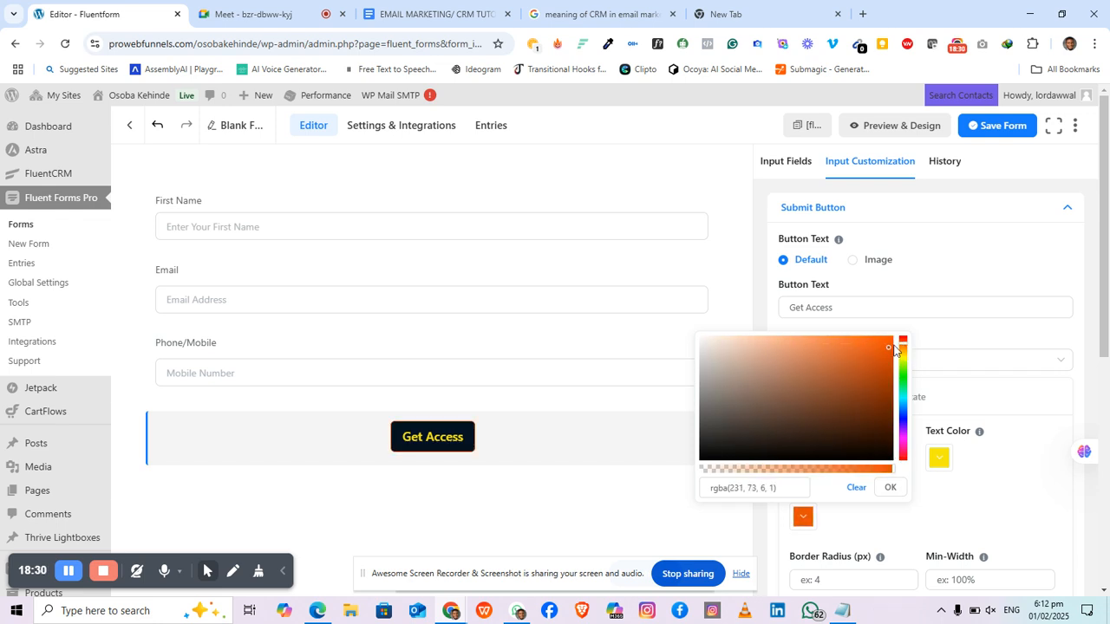
{"action": "left_click", "coordinate": [887, 347]}
{"action": "left_click", "coordinate": [889, 487]}
Step: Save the form with the new button styling
{"action": "scroll", "coordinate": [893, 507], "scroll_direction": "down", "scroll_amount": 2}
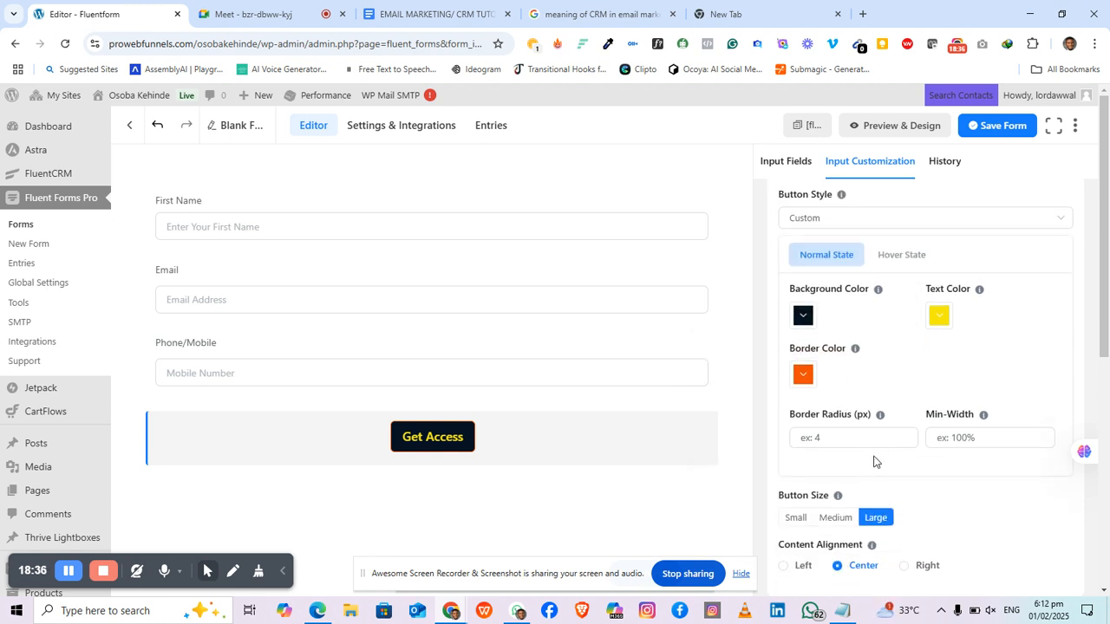
{"action": "scroll", "coordinate": [874, 460], "scroll_direction": "down", "scroll_amount": 3}
{"action": "scroll", "coordinate": [872, 459], "scroll_direction": "up", "scroll_amount": 6}
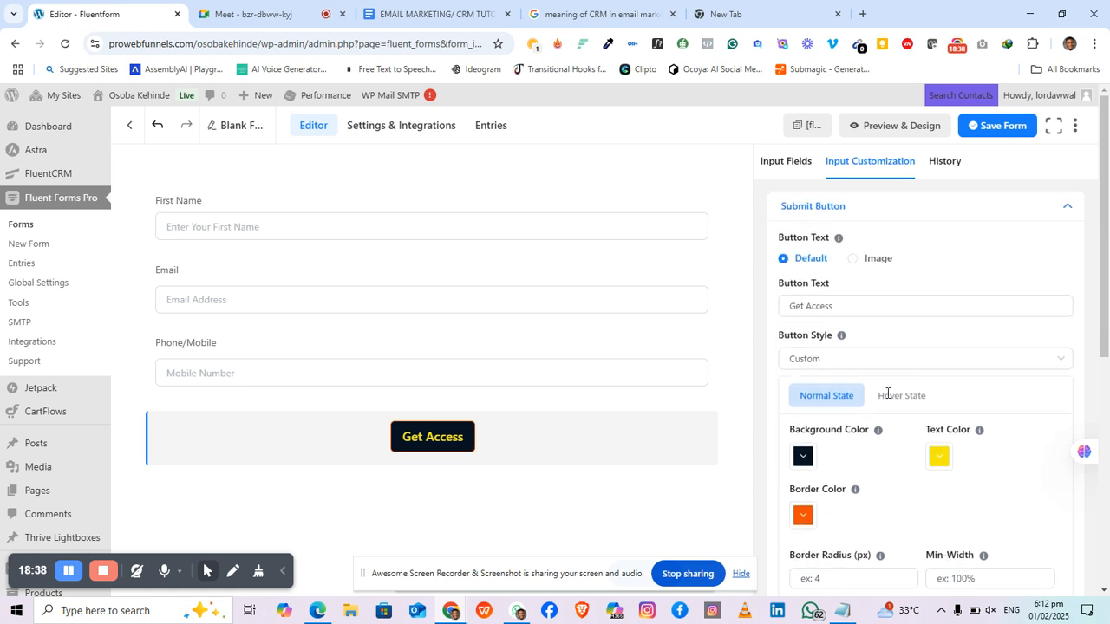
{"action": "left_click", "coordinate": [1003, 131]}
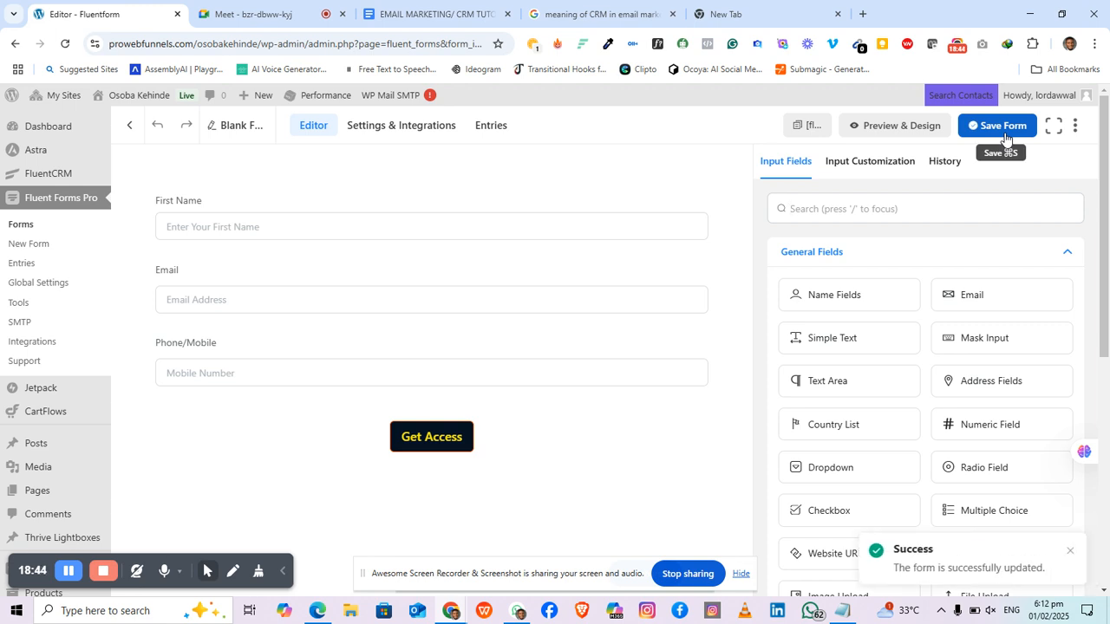
Step: Open the form preview in a new tab, check the Get Access button, and close the preview
{"action": "left_click", "coordinate": [906, 129]}
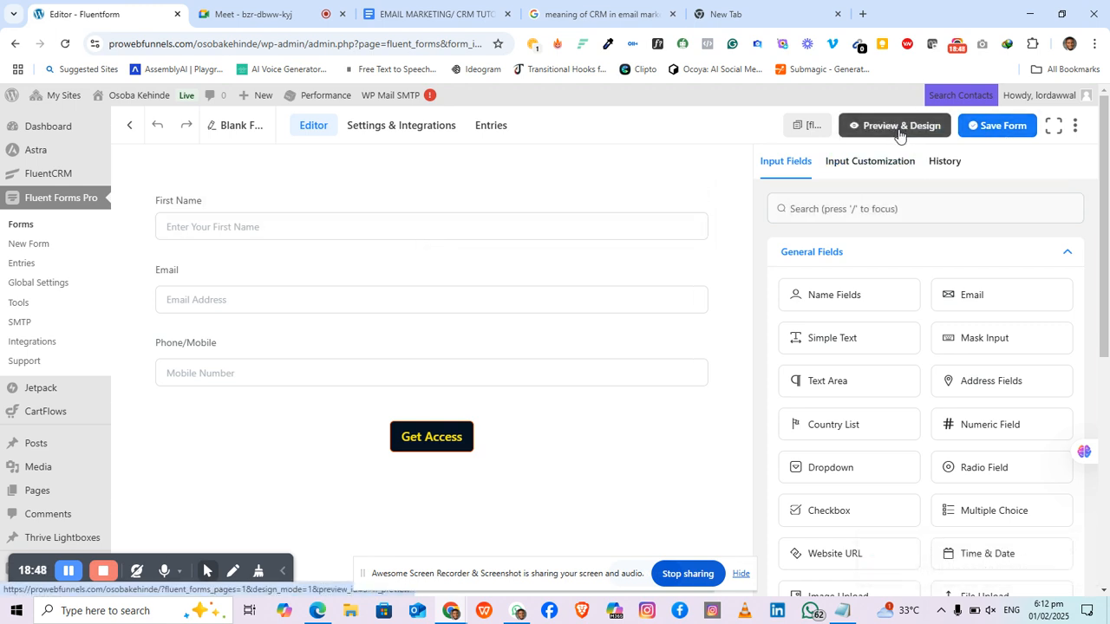
{"action": "left_click", "coordinate": [898, 130]}
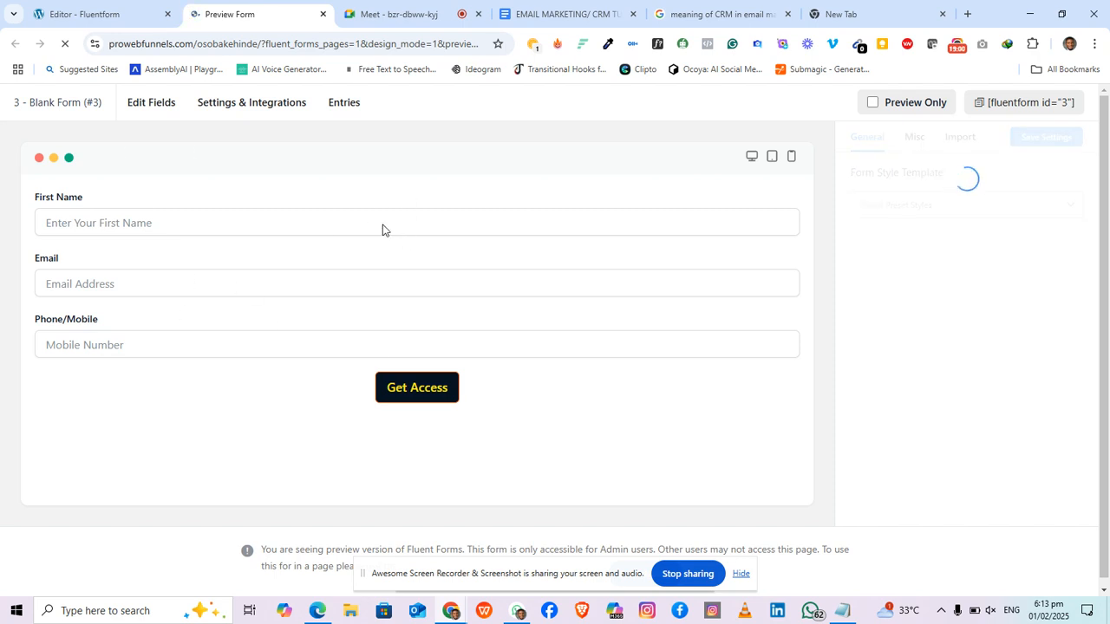
{"action": "left_click", "coordinate": [321, 15]}
Step: Review the Creating a Form line in the tutorial outline, then return to the Fluent Forms editor
{"action": "left_click", "coordinate": [401, 15]}
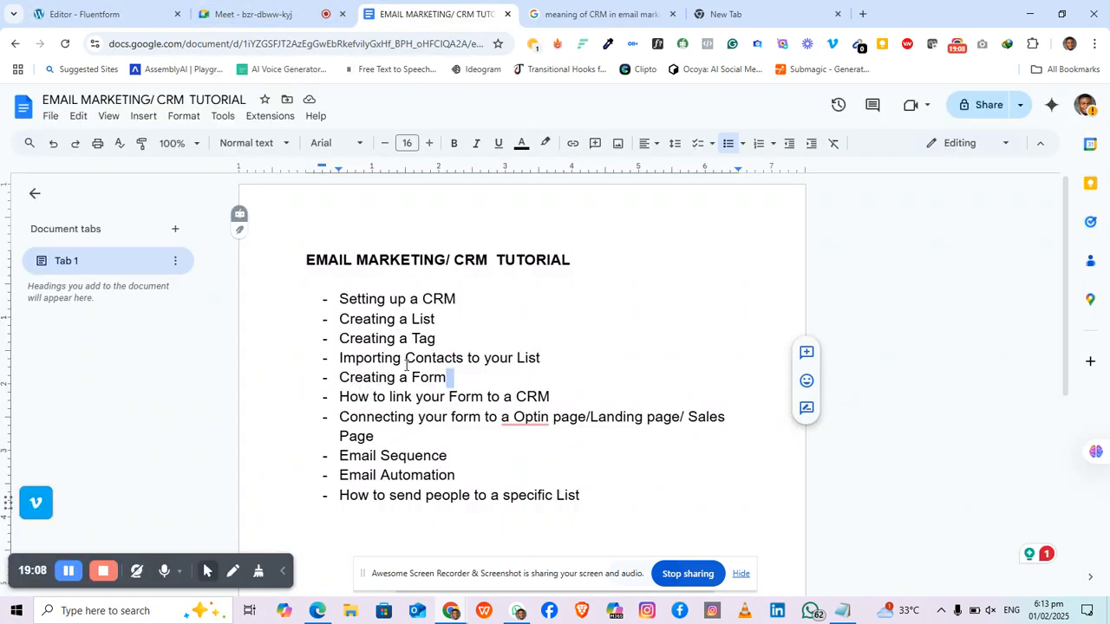
{"action": "left_click", "coordinate": [421, 377]}
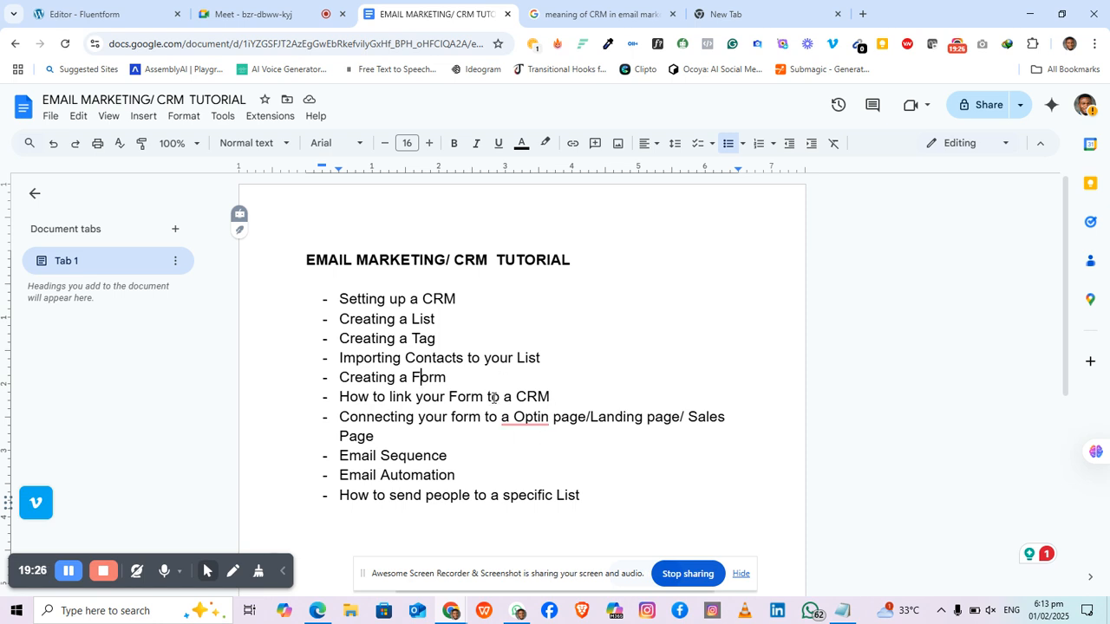
{"action": "left_click", "coordinate": [518, 610]}
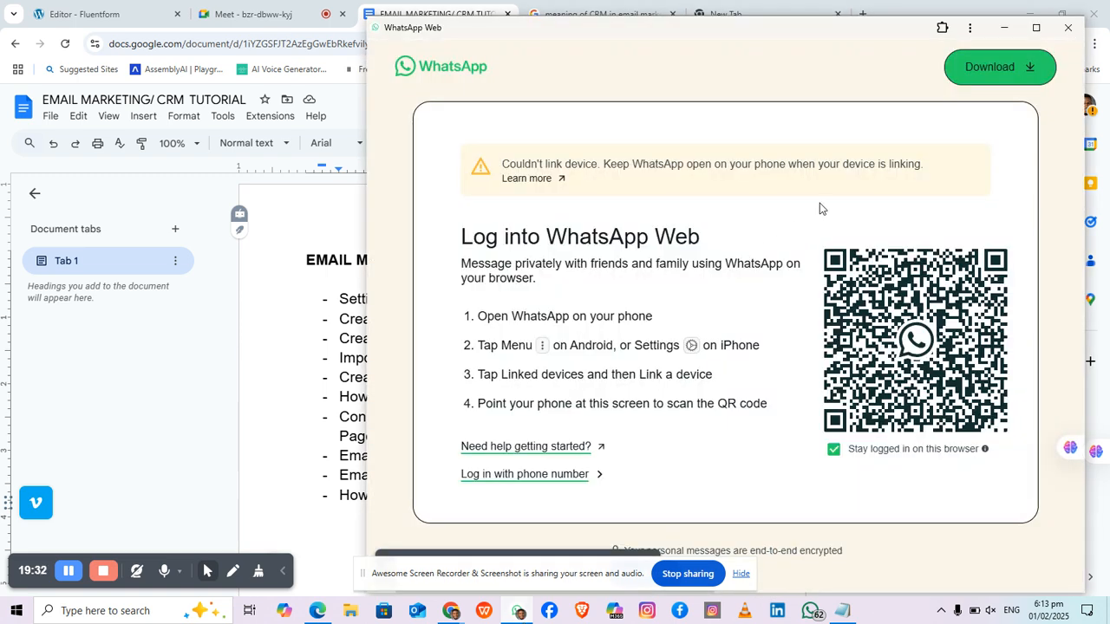
{"action": "left_click", "coordinate": [518, 610]}
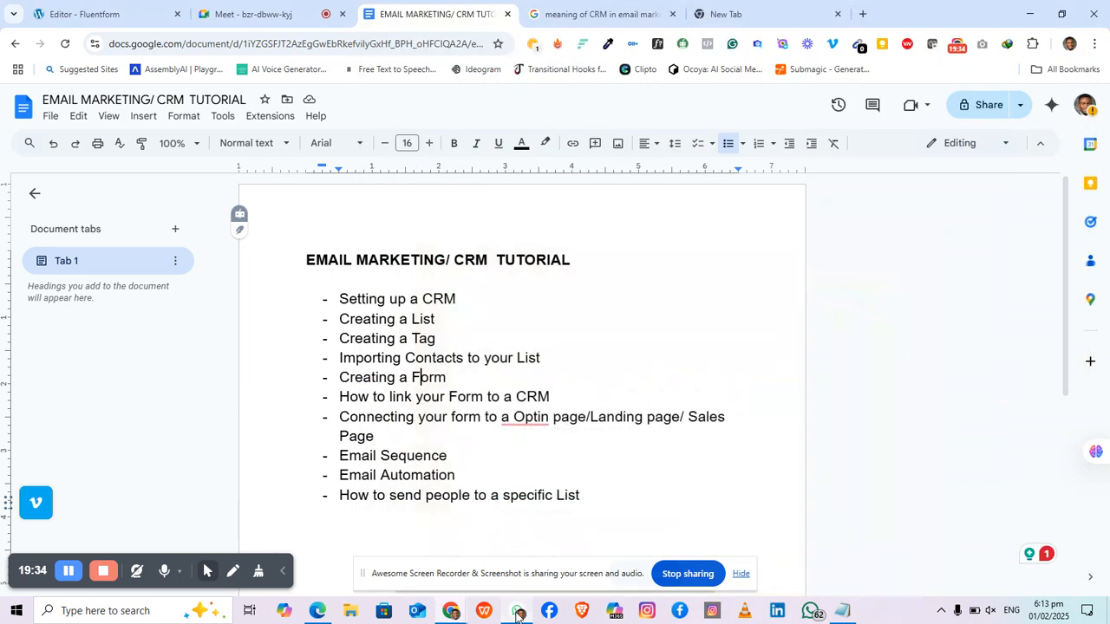
{"action": "left_click", "coordinate": [90, 12]}
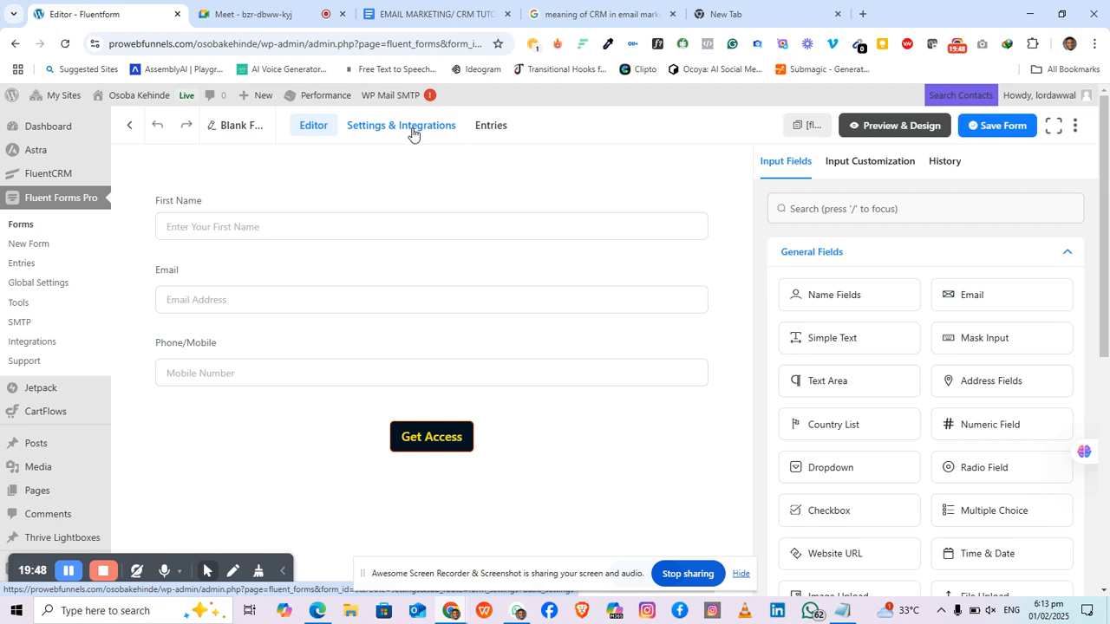
Step: From the Forms list, open Blank Form (#3)'s Confirmation Settings
{"action": "left_click", "coordinate": [52, 205]}
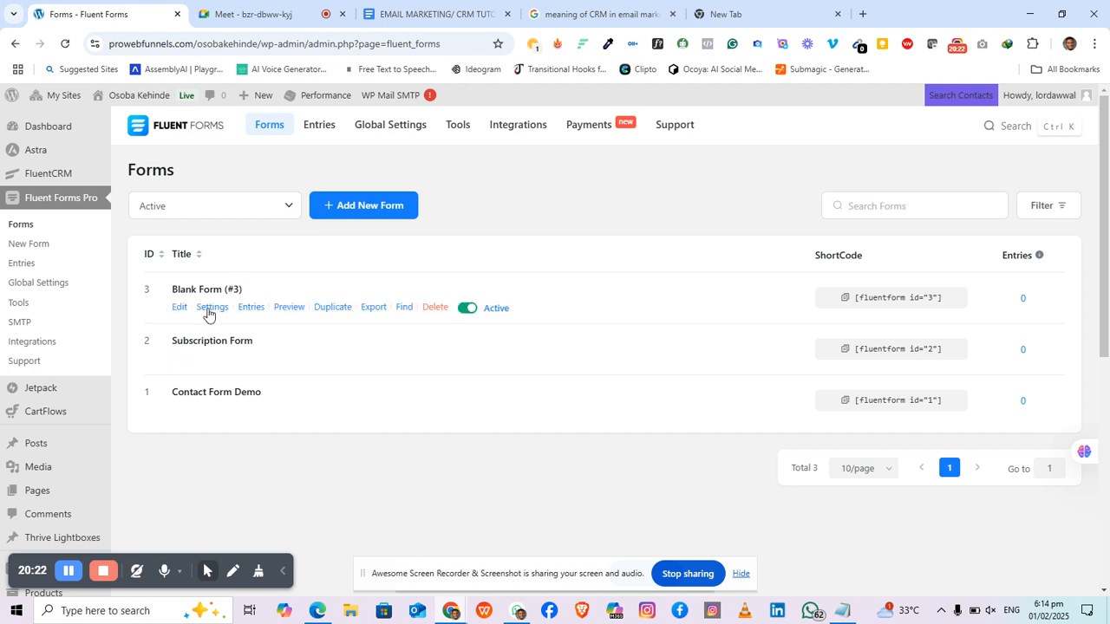
{"action": "left_click", "coordinate": [208, 311]}
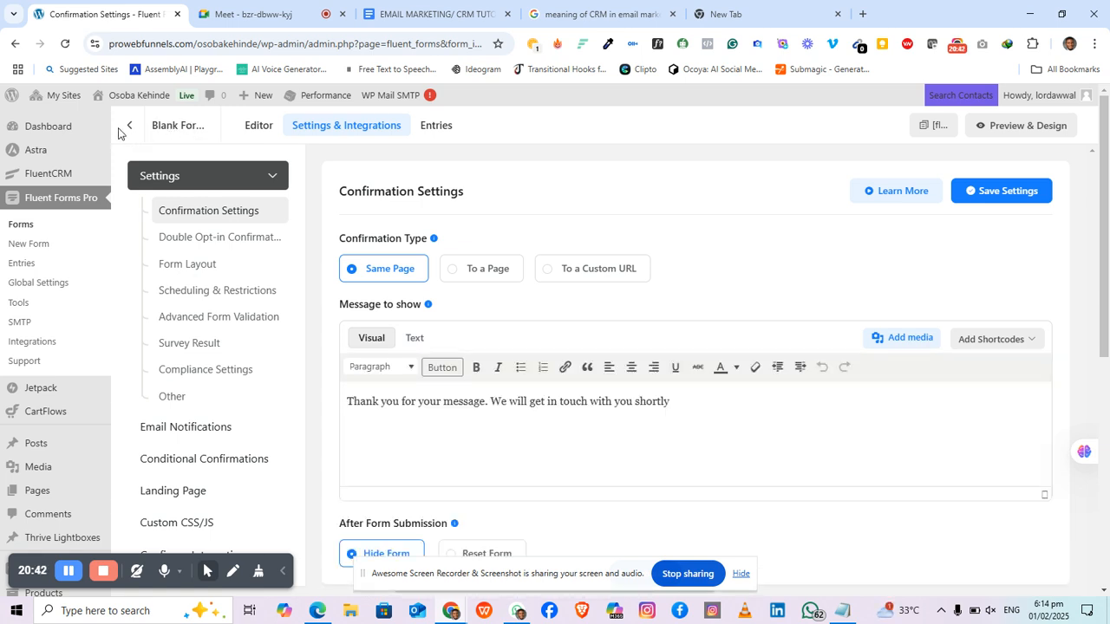
Step: Return to the Forms list and open Blank Form (#3) in the field editor
{"action": "left_click", "coordinate": [129, 128]}
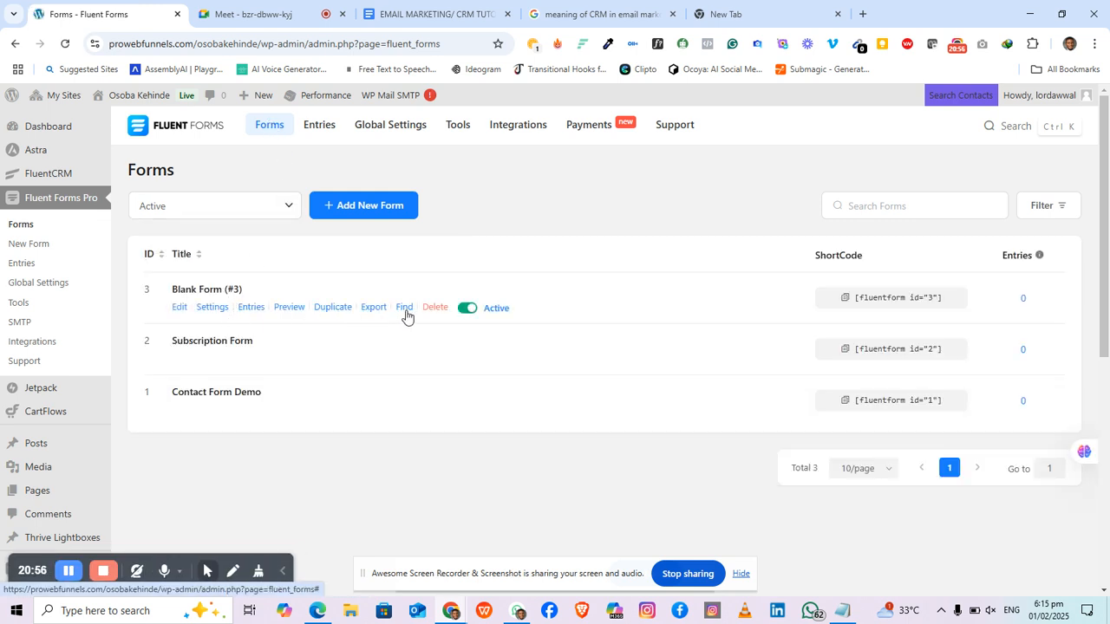
{"action": "left_click", "coordinate": [180, 310]}
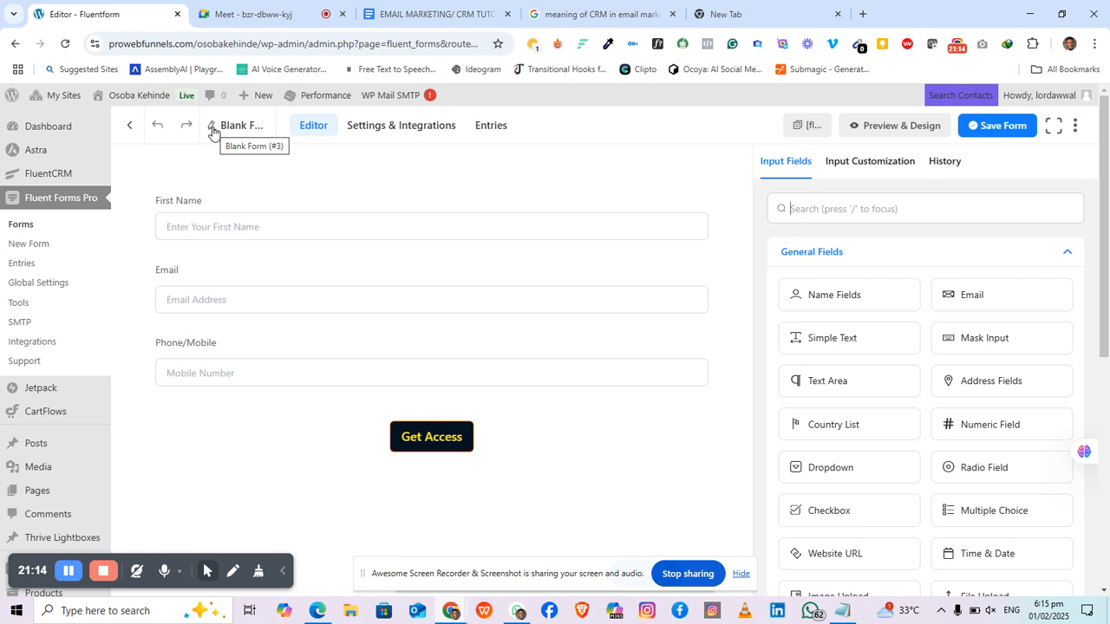
Step: Rename Blank Form (#3) to 'Career Form'
{"action": "left_click", "coordinate": [212, 127]}
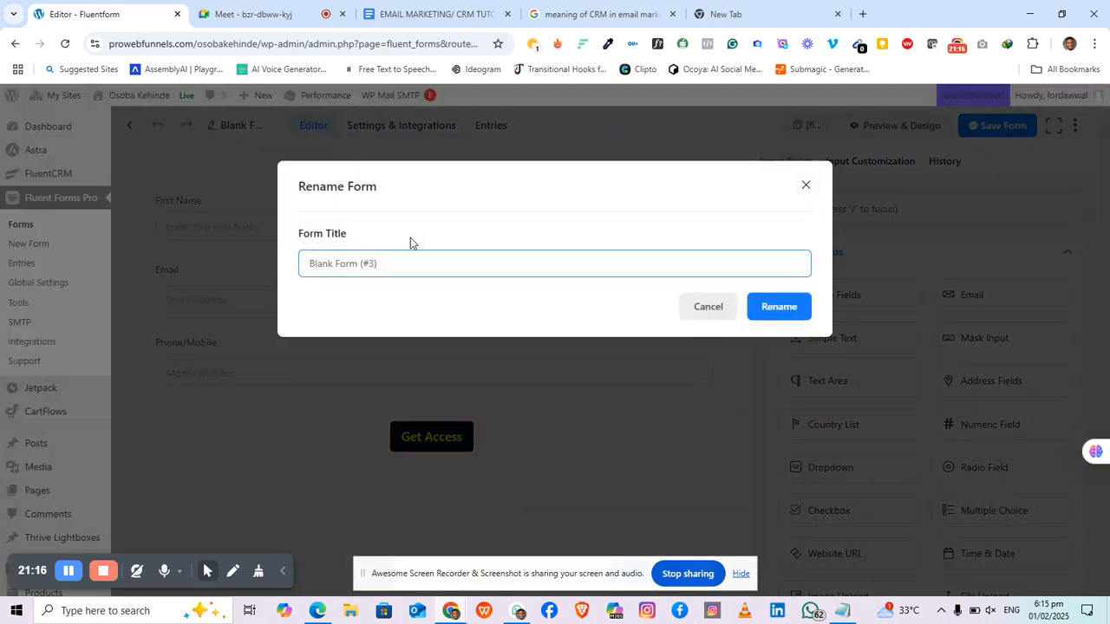
{"action": "left_click_drag", "start_coordinate": [391, 262], "coordinate": [252, 273]}
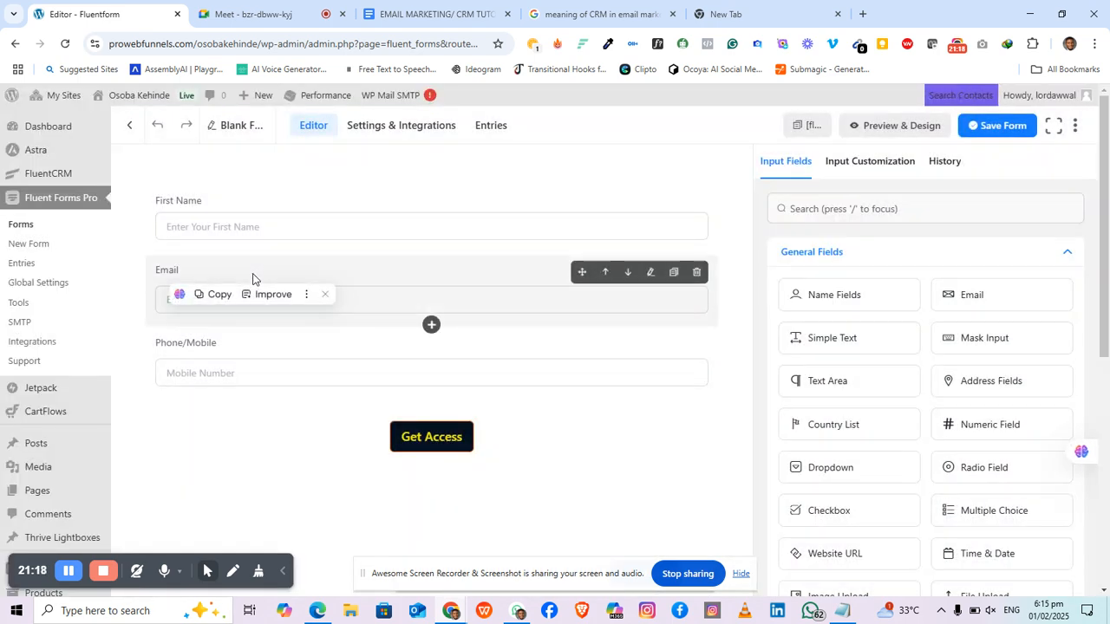
{"action": "left_click", "coordinate": [213, 123]}
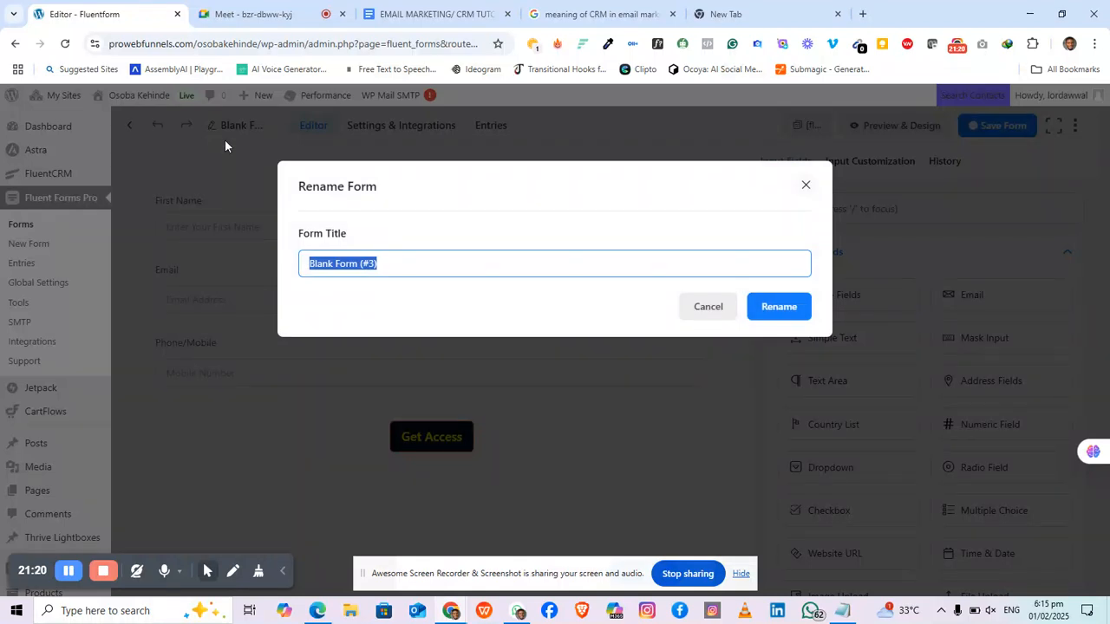
{"action": "type", "text": "Care"}
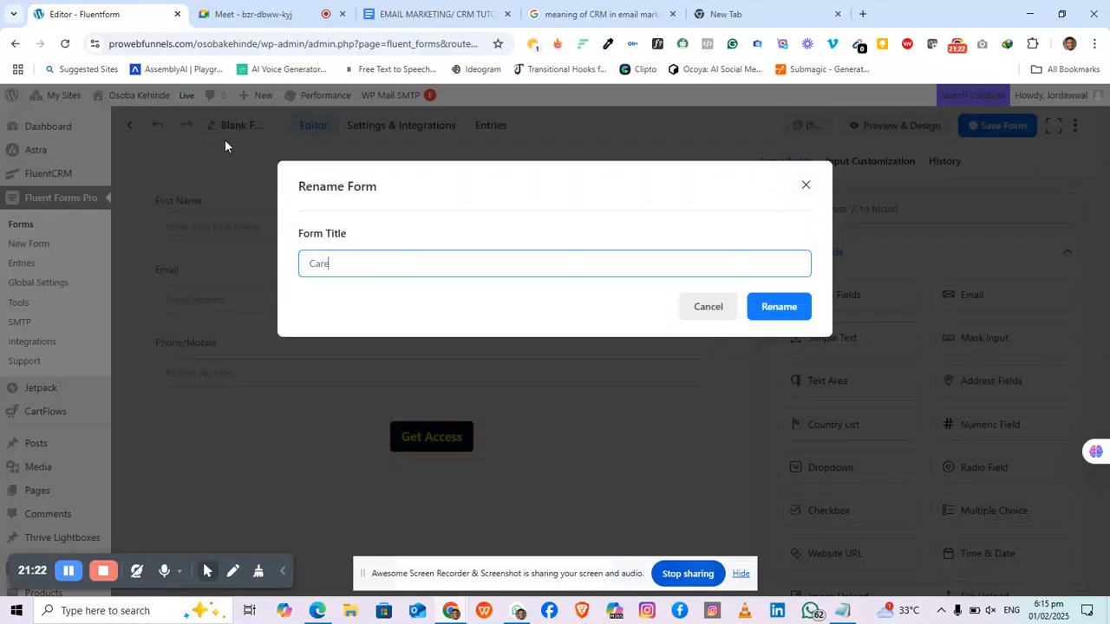
{"action": "type", "text": "er Form"}
{"action": "left_click", "coordinate": [785, 305]}
{"action": "left_click", "coordinate": [373, 257]}
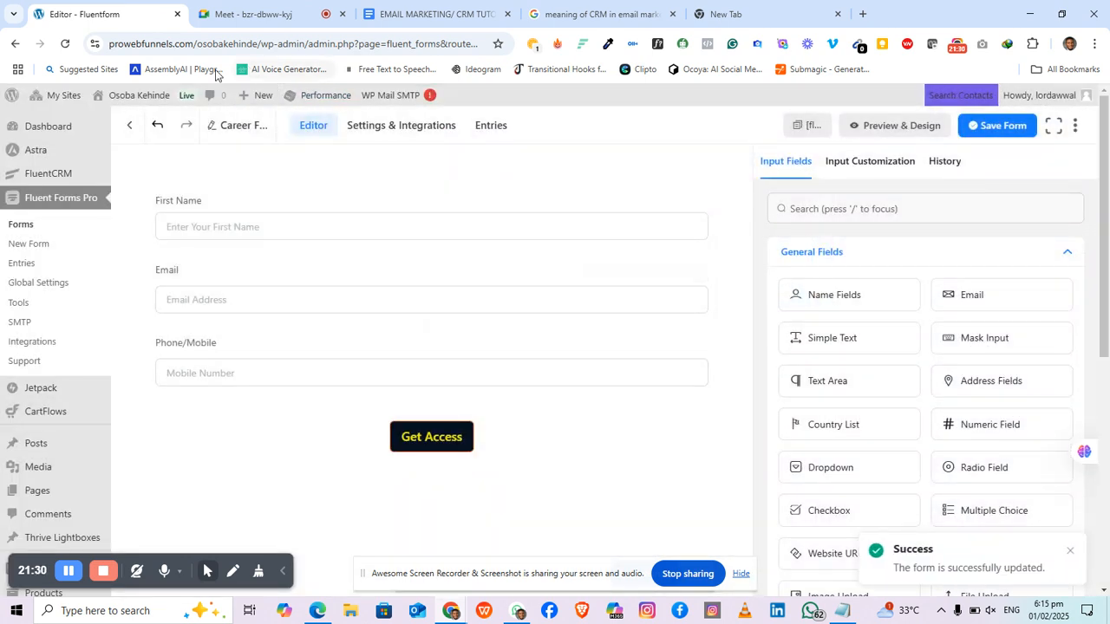
Step: Open the Career Form's Settings & Integrations to view its Confirmation Settings
{"action": "left_click", "coordinate": [378, 128]}
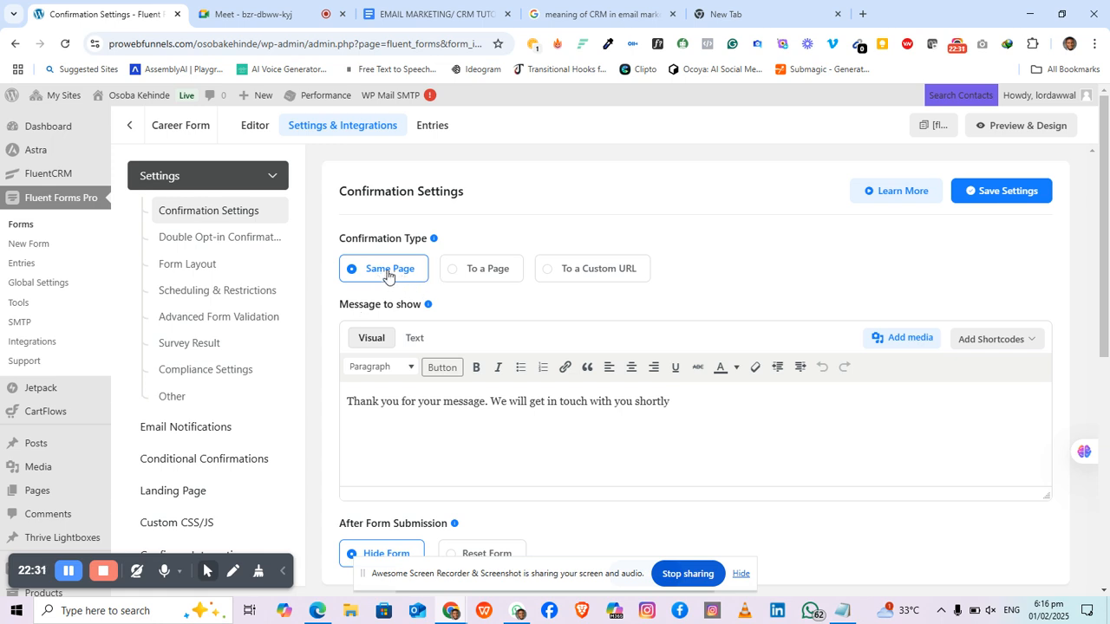
Step: Try a redirect to the Cart page, then switch confirmation type to To a Custom URL
{"action": "left_click", "coordinate": [460, 278]}
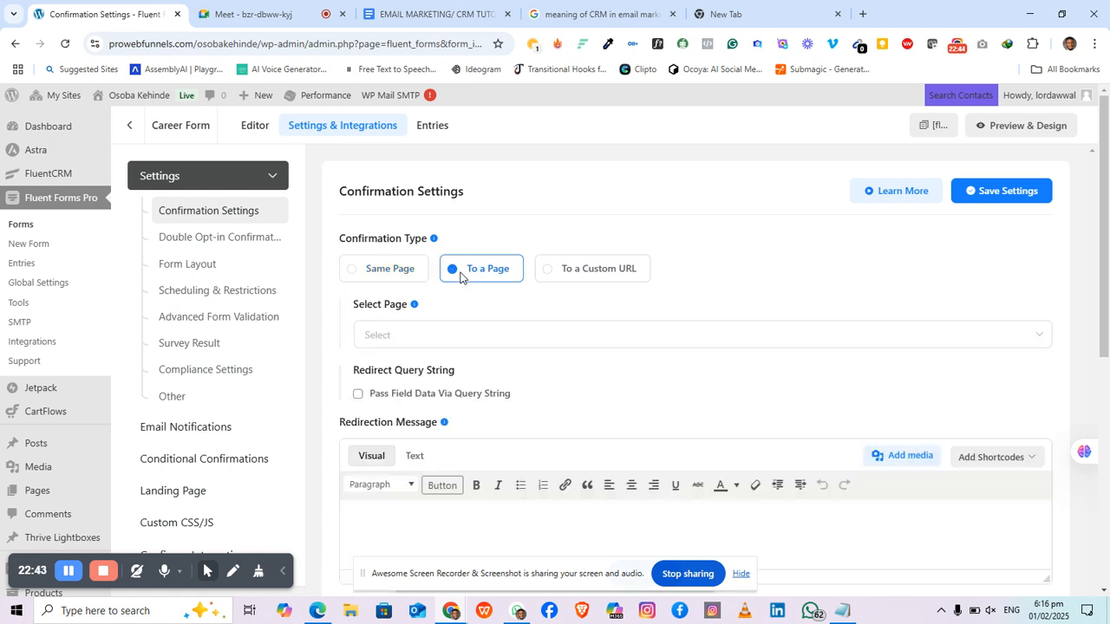
{"action": "left_click", "coordinate": [472, 336]}
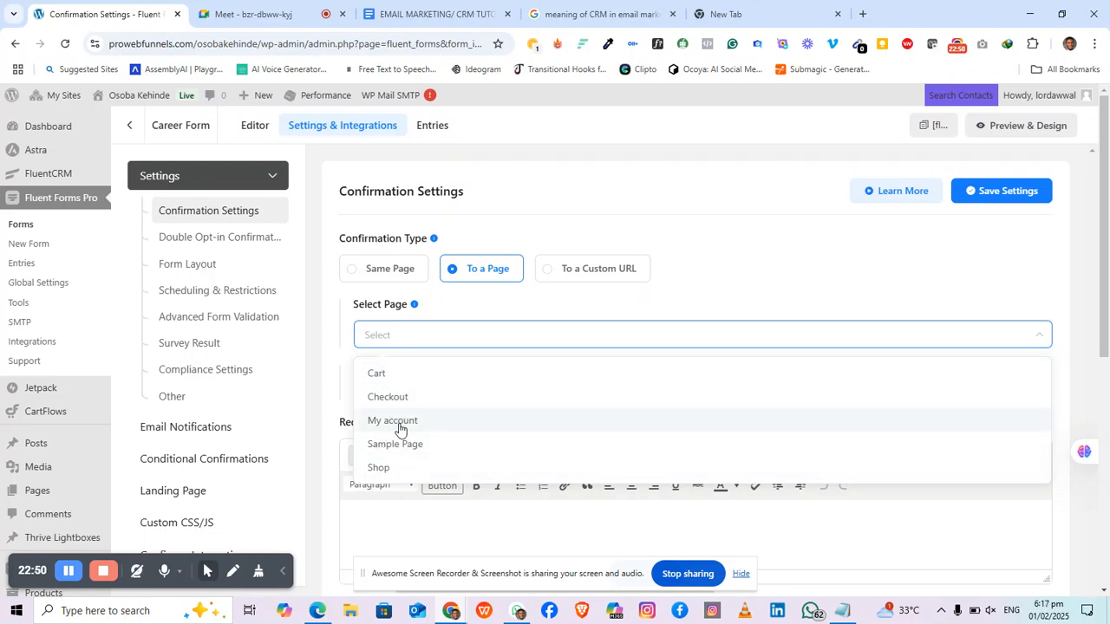
{"action": "left_click", "coordinate": [394, 375]}
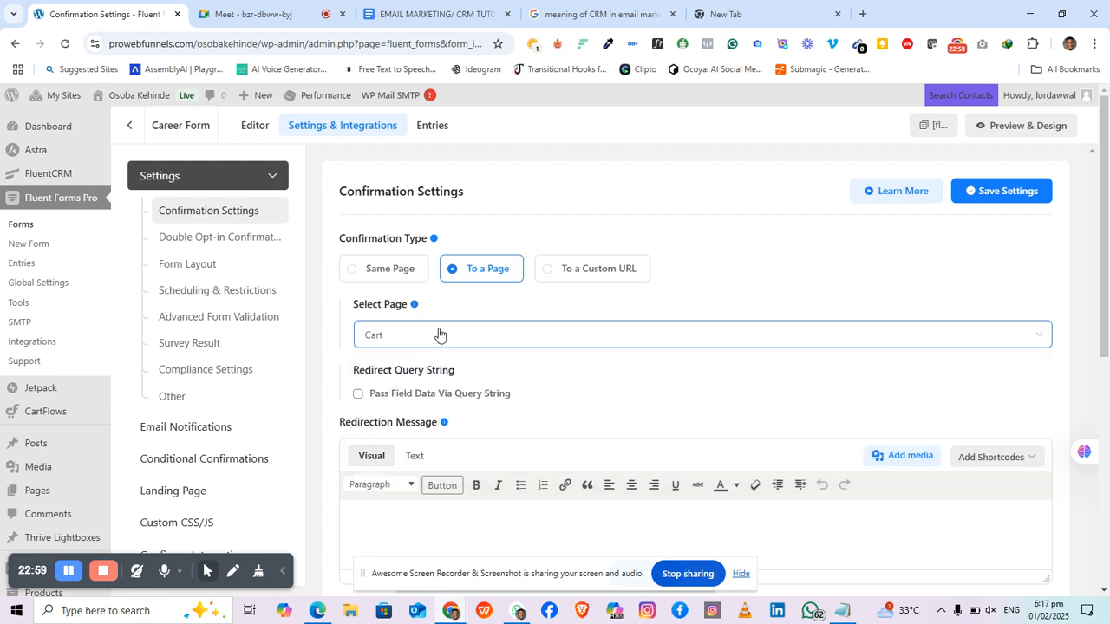
{"action": "left_click", "coordinate": [588, 270]}
{"action": "left_click", "coordinate": [574, 334]}
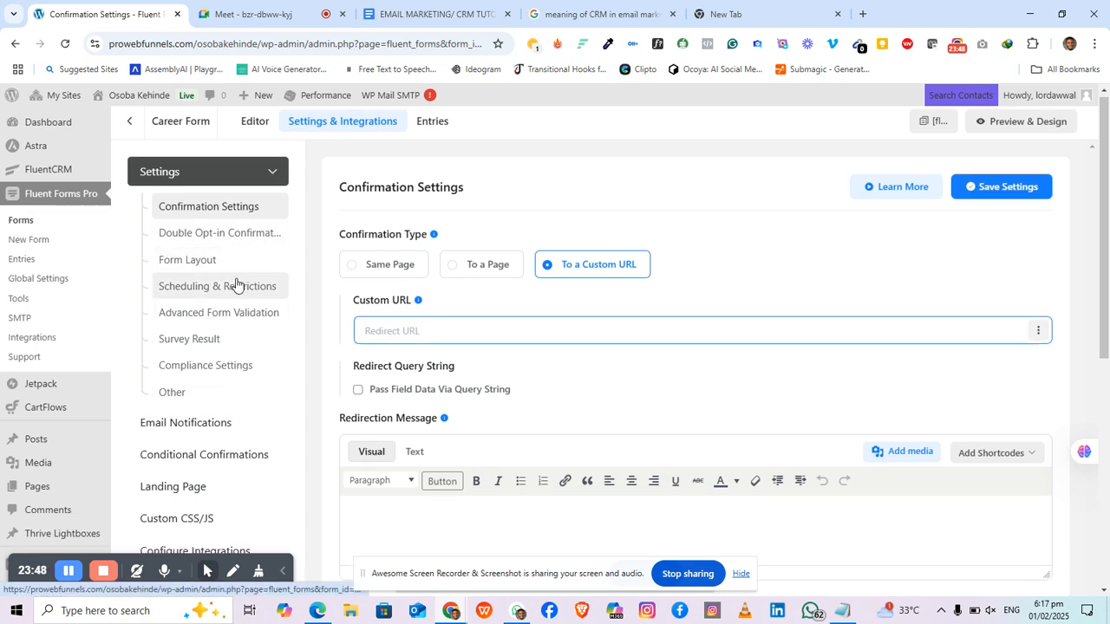
Step: From Configure Integrations, add a new FluentCRM Integration feed
{"action": "scroll", "coordinate": [233, 285], "scroll_direction": "down", "scroll_amount": 2}
{"action": "scroll", "coordinate": [234, 287], "scroll_direction": "up", "scroll_amount": 3}
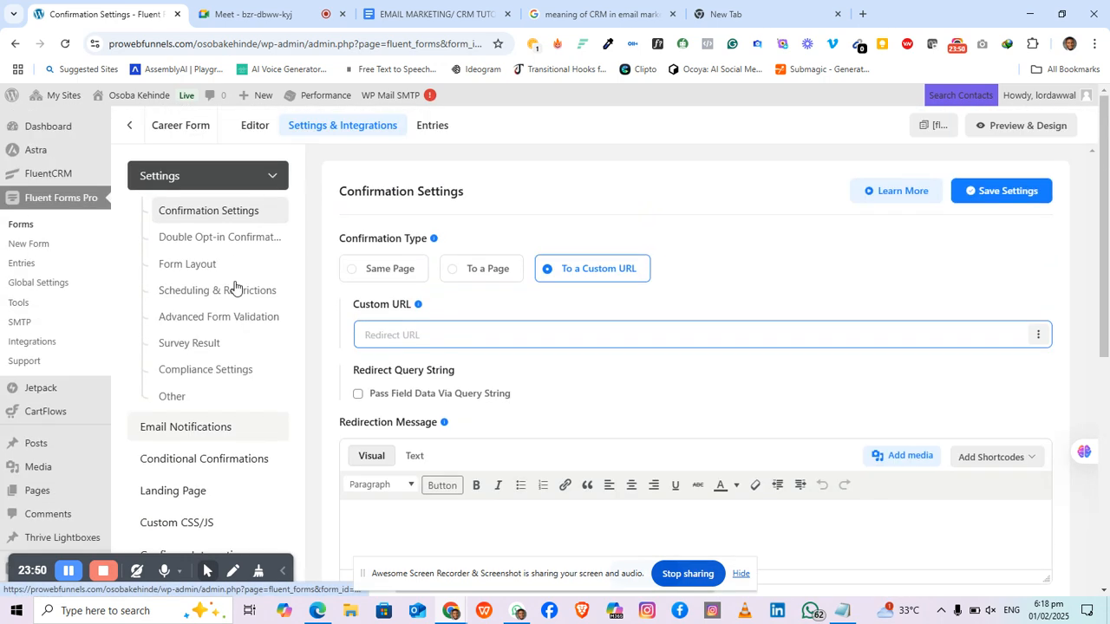
{"action": "scroll", "coordinate": [234, 287], "scroll_direction": "down", "scroll_amount": 3}
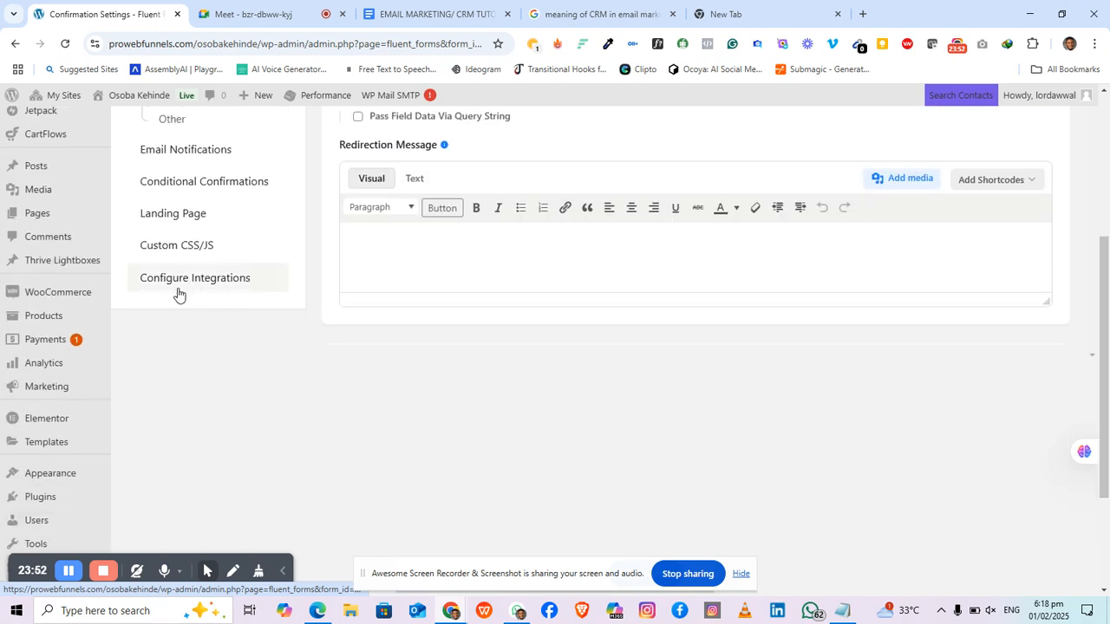
{"action": "left_click", "coordinate": [223, 284]}
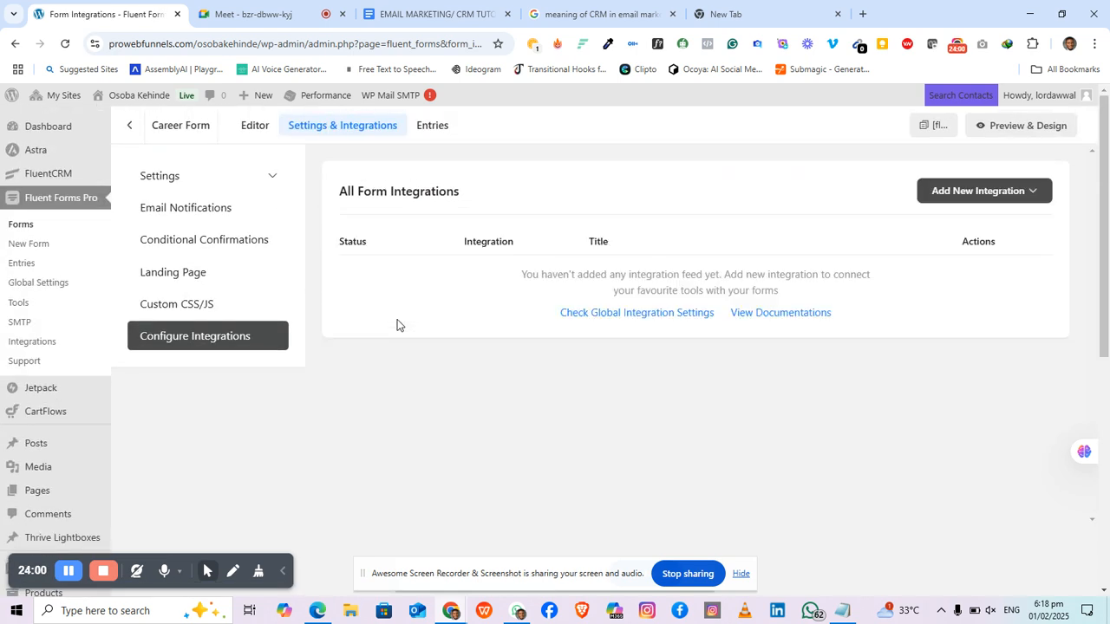
{"action": "left_click", "coordinate": [974, 200]}
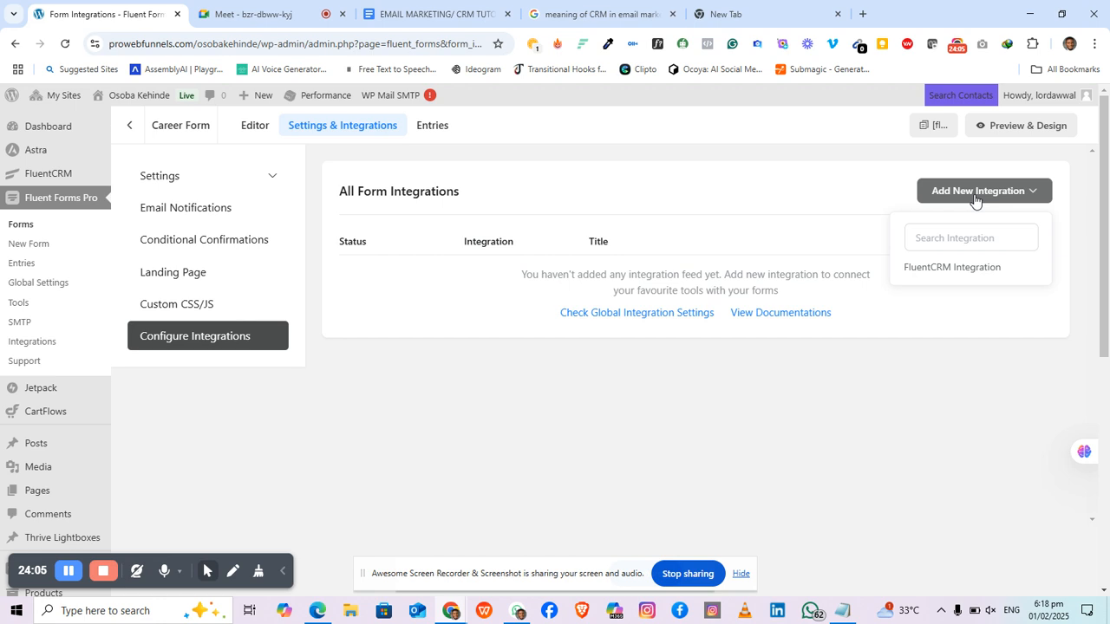
{"action": "left_click", "coordinate": [958, 277]}
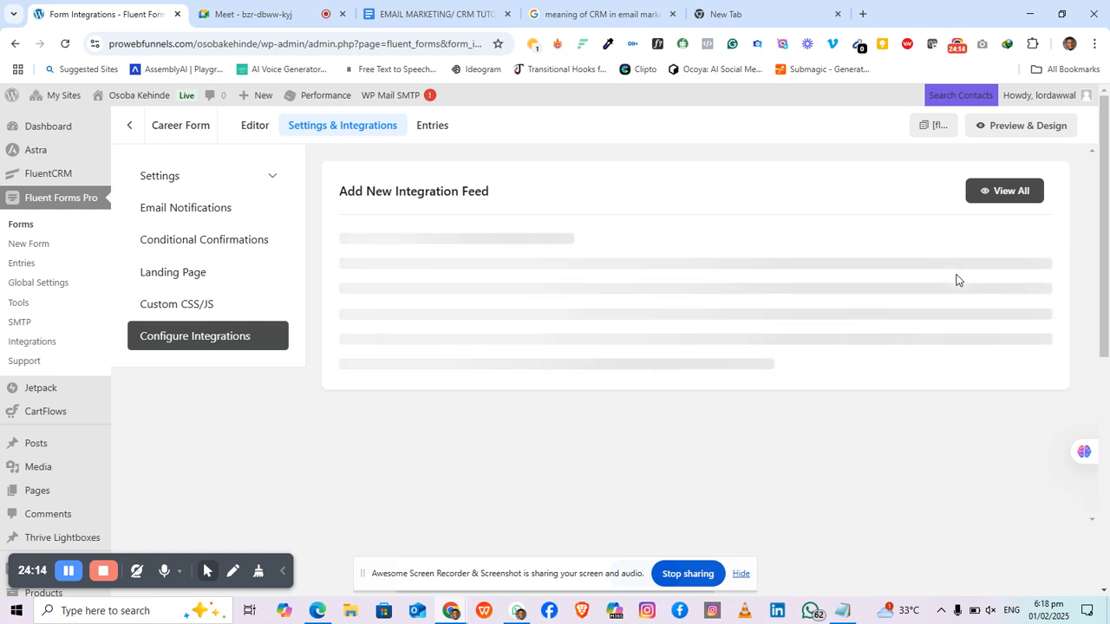
Step: Name the integration feed 'Career Feed'
{"action": "left_click", "coordinate": [514, 258]}
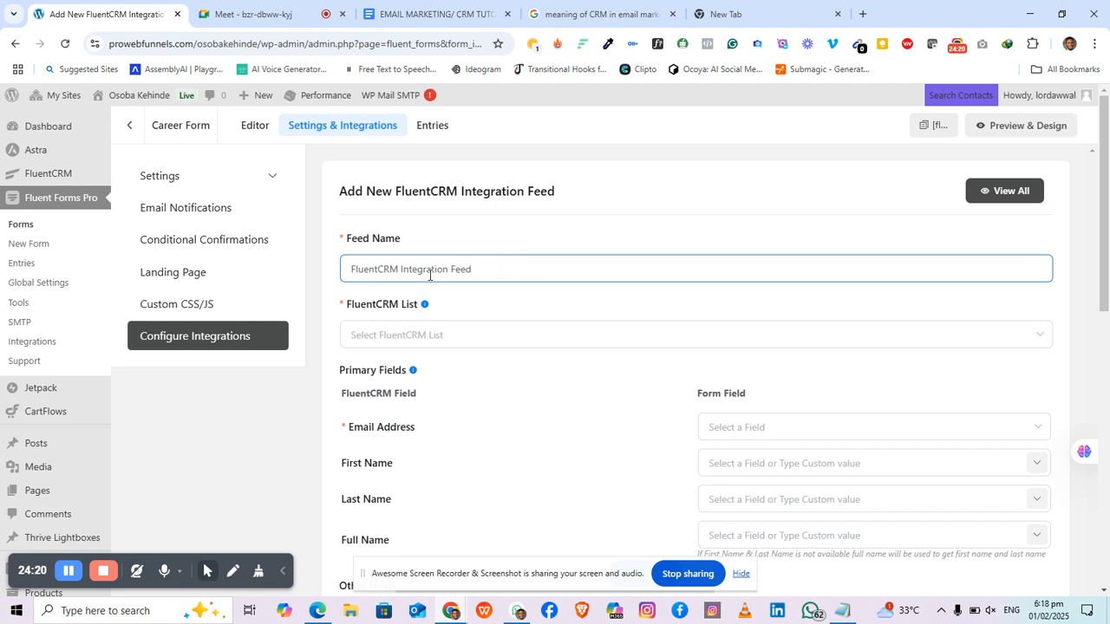
{"action": "left_click_drag", "start_coordinate": [473, 268], "coordinate": [306, 274]}
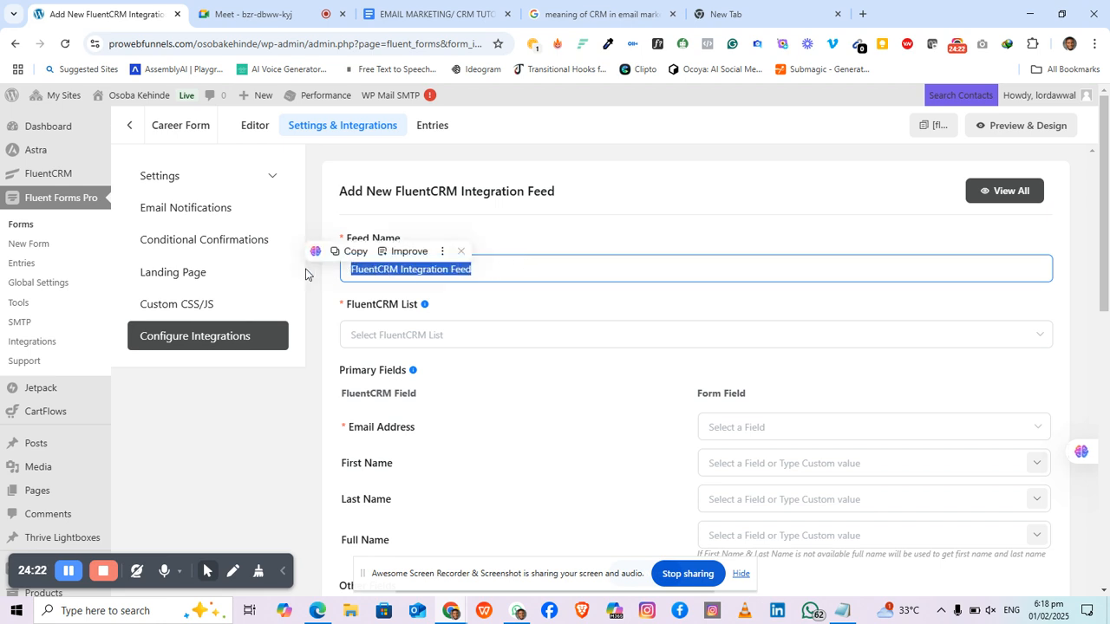
{"action": "type", "text": "C"}
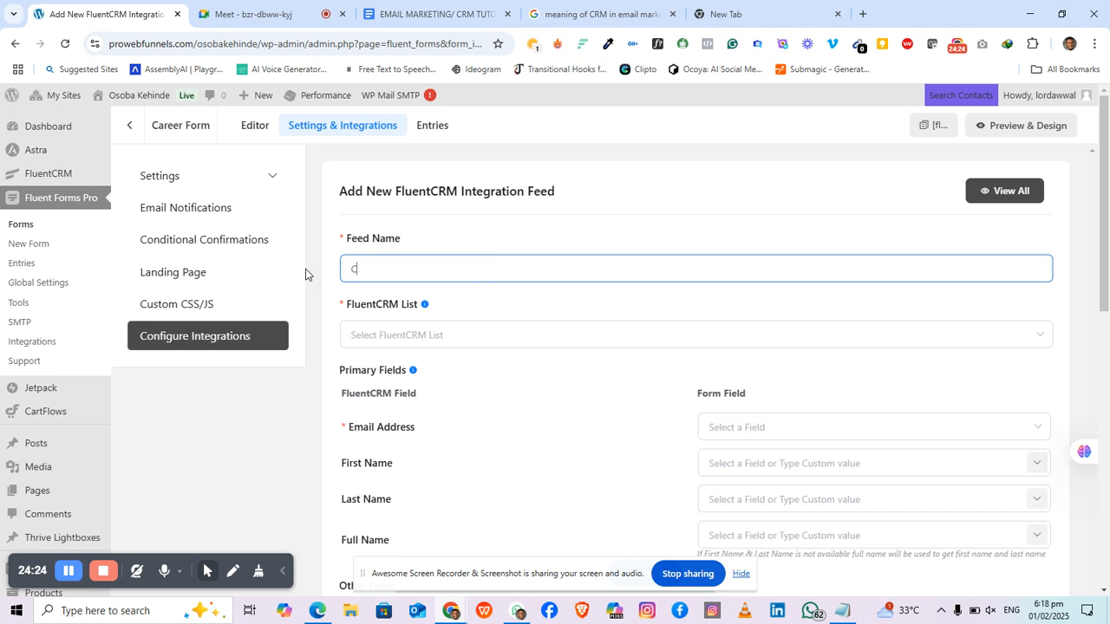
{"action": "type", "text": "areer"}
{"action": "left_click", "coordinate": [457, 228]}
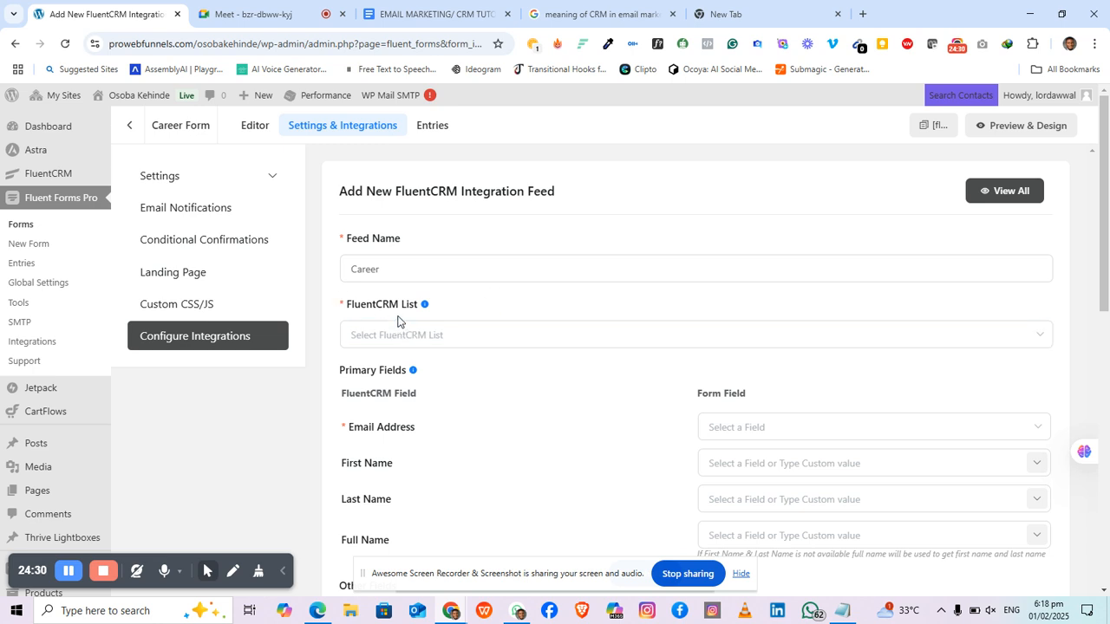
{"action": "left_click", "coordinate": [470, 345]}
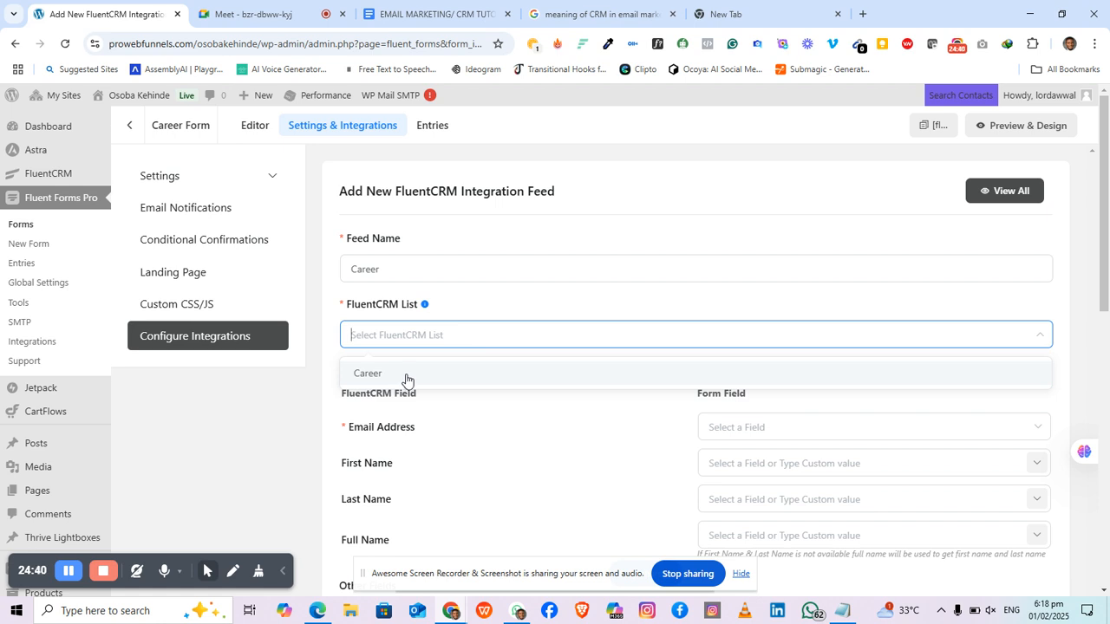
{"action": "left_click", "coordinate": [406, 265]}
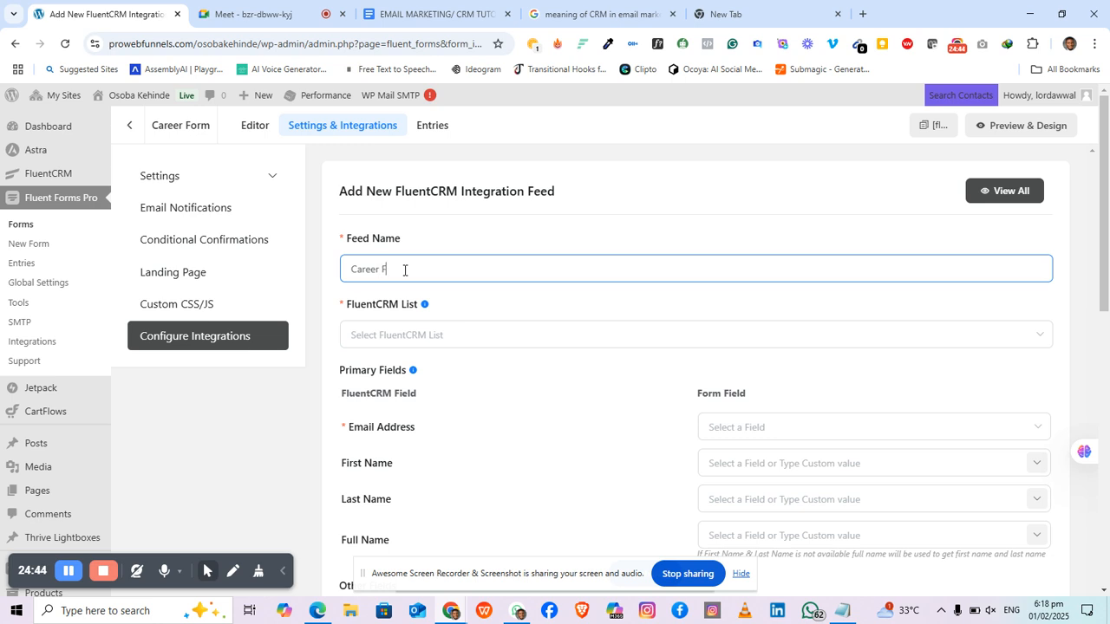
{"action": "type", "text": "Career Feed"}
{"action": "left_click", "coordinate": [439, 231]}
Step: Send the feed's contacts to the Career FluentCRM list
{"action": "left_click", "coordinate": [432, 343]}
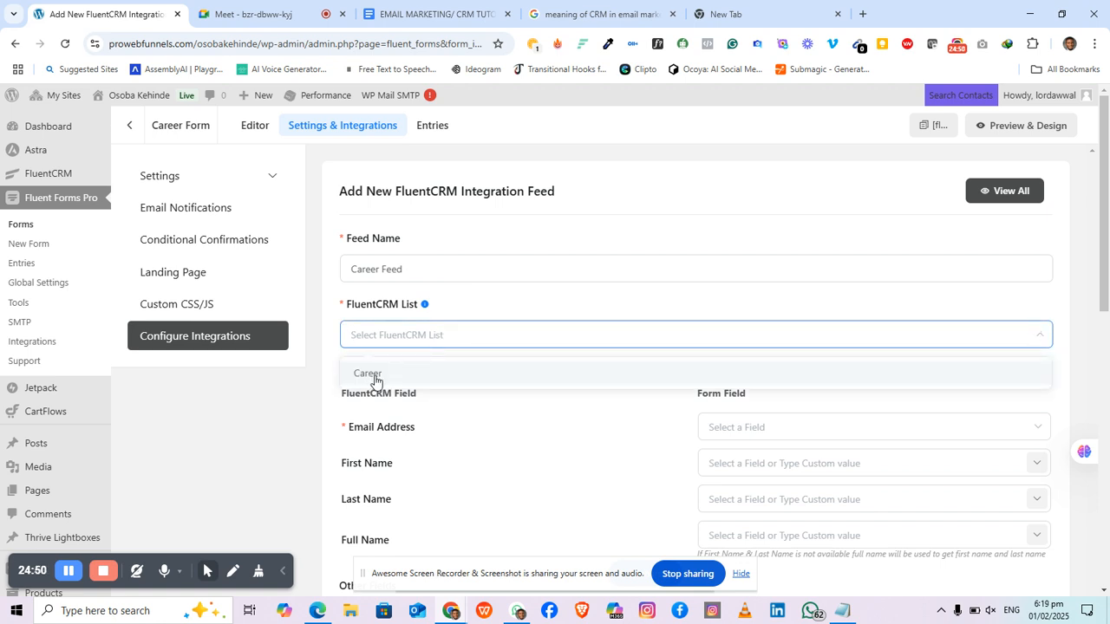
{"action": "left_click", "coordinate": [373, 375]}
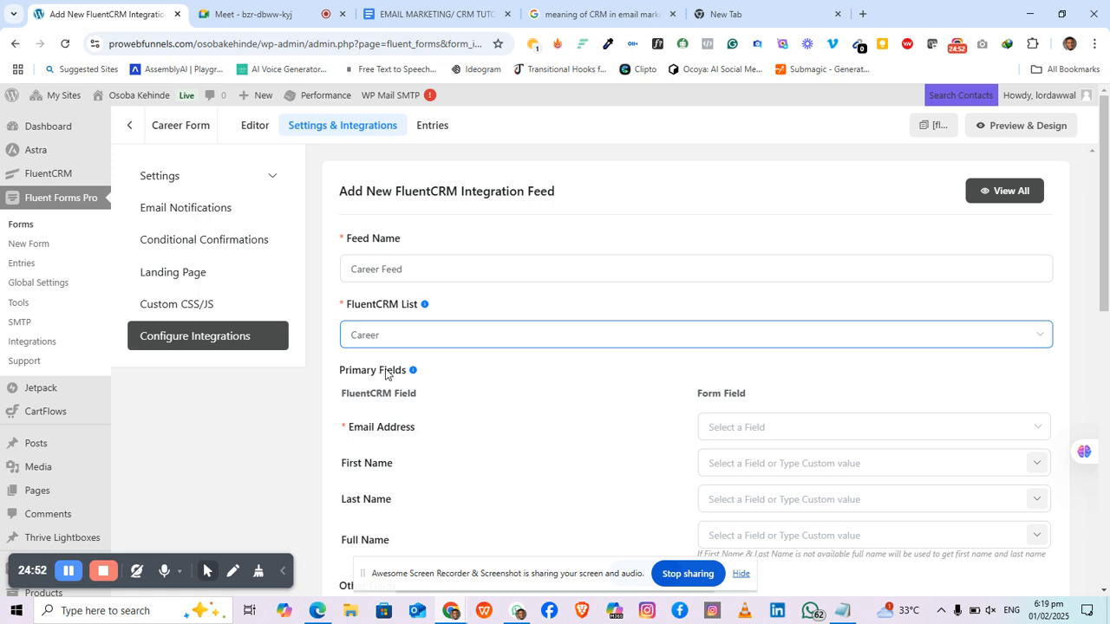
{"action": "left_click", "coordinate": [451, 363]}
{"action": "scroll", "coordinate": [453, 419], "scroll_direction": "down", "scroll_amount": 1}
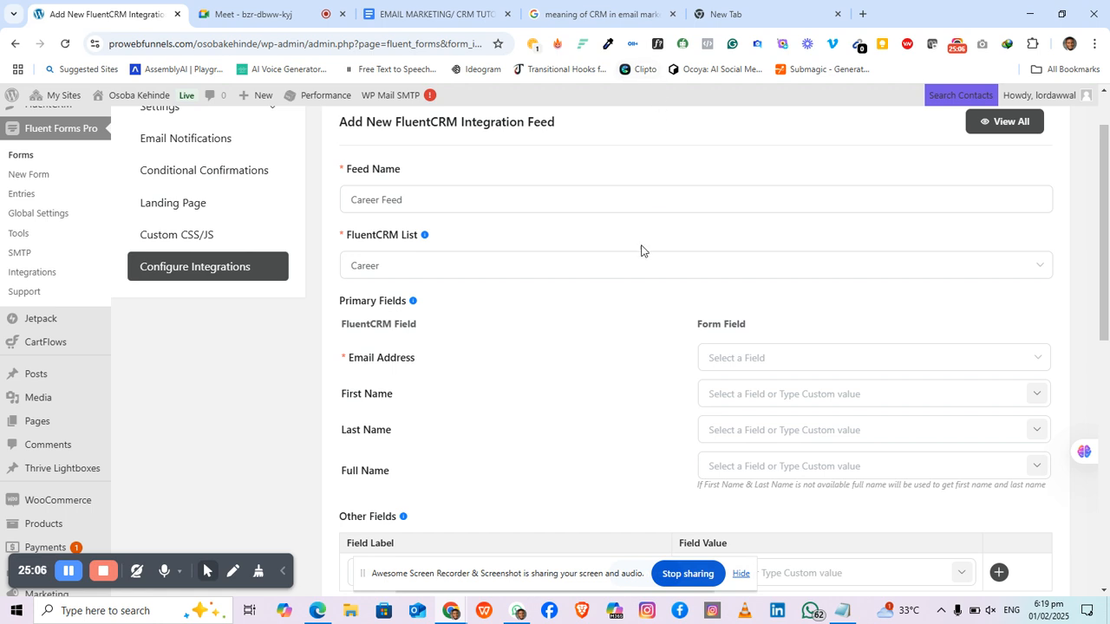
Step: Map Email Address to Email and First Name to names[First Name], then begin the Last Name mapping
{"action": "left_click", "coordinate": [781, 359]}
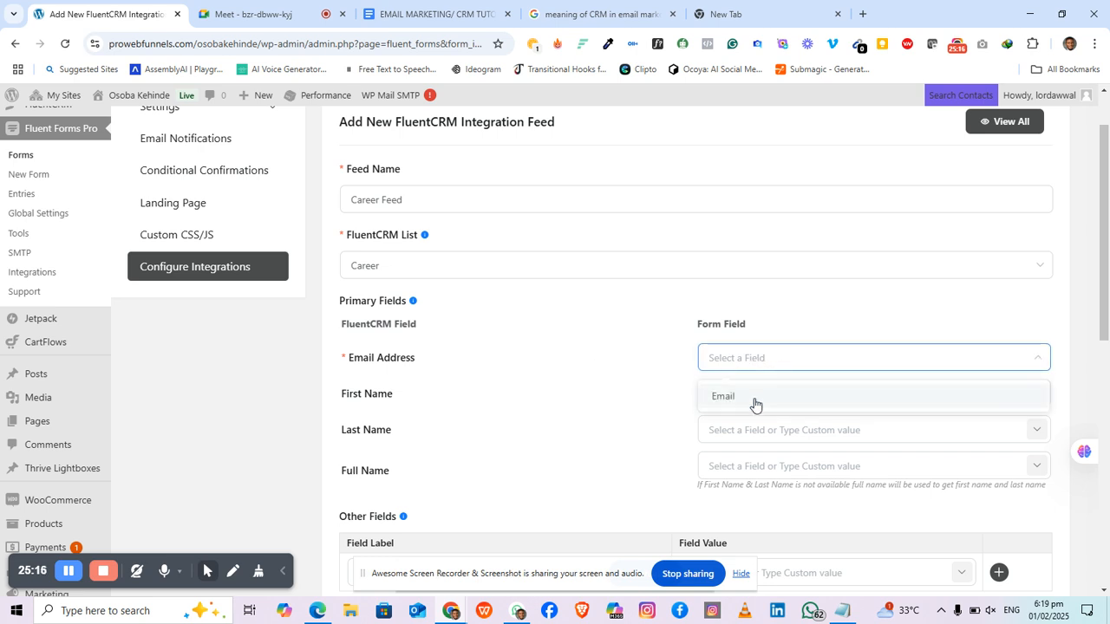
{"action": "left_click", "coordinate": [753, 399]}
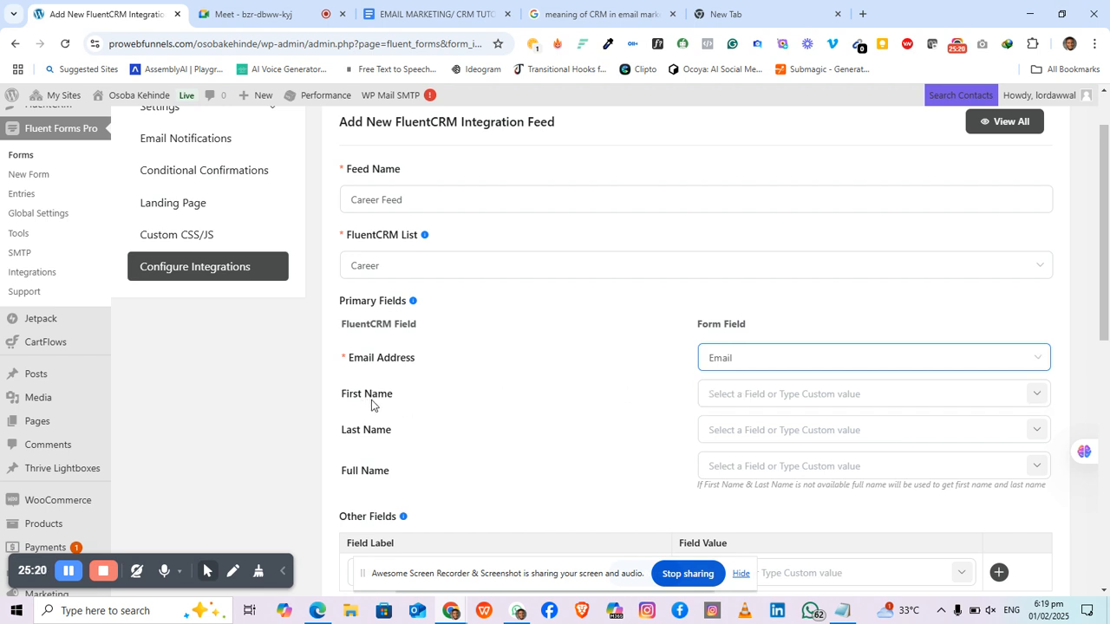
{"action": "left_click", "coordinate": [744, 399]}
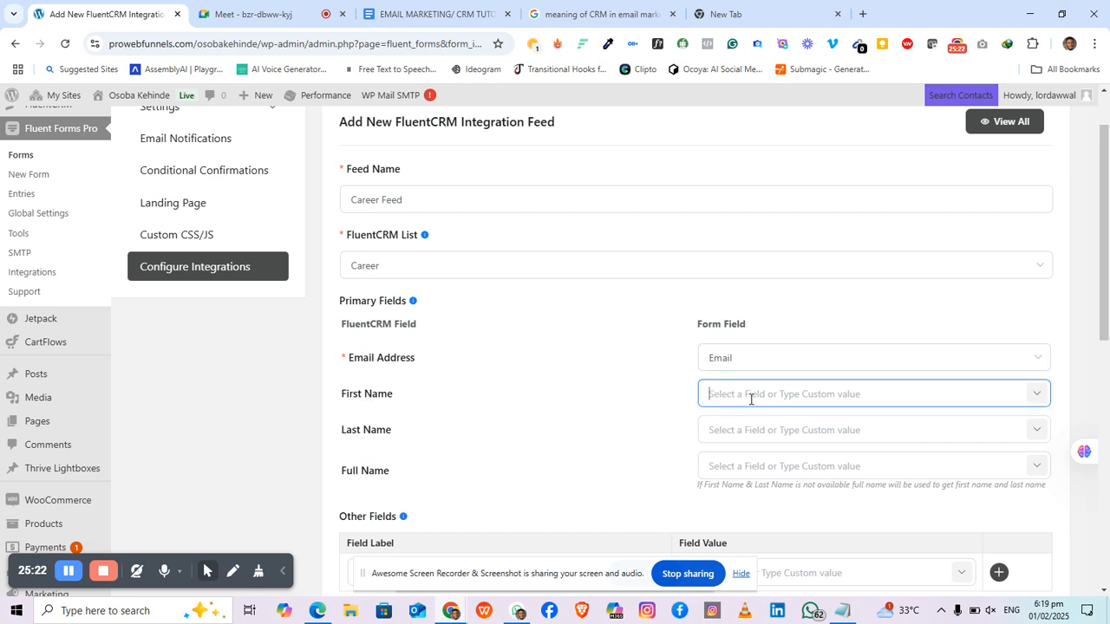
{"action": "left_click", "coordinate": [1036, 393]}
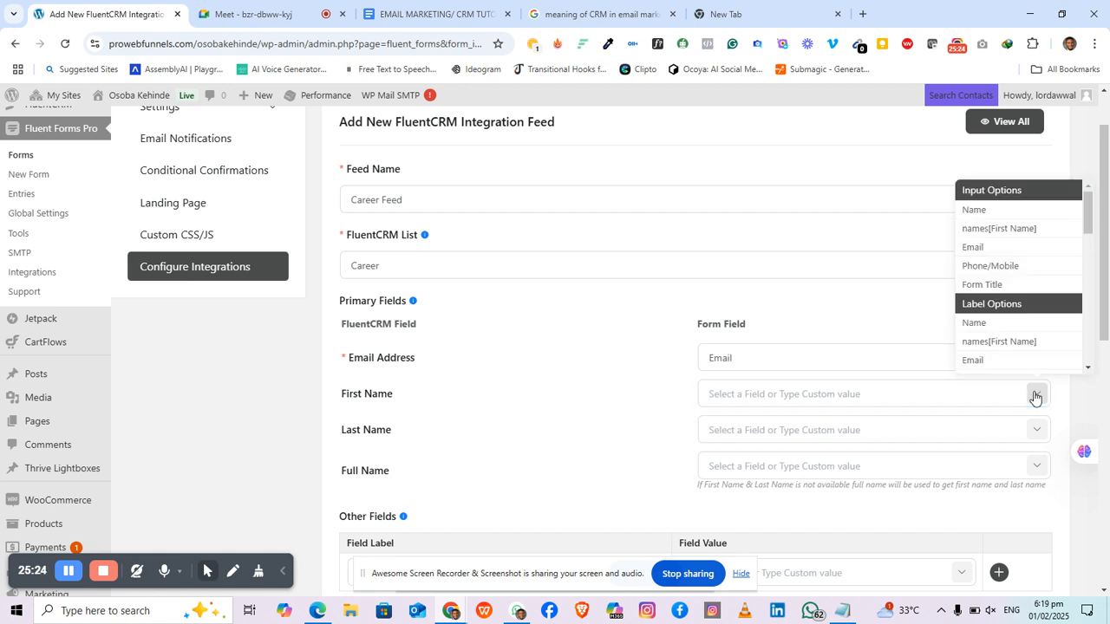
{"action": "left_click", "coordinate": [1008, 232]}
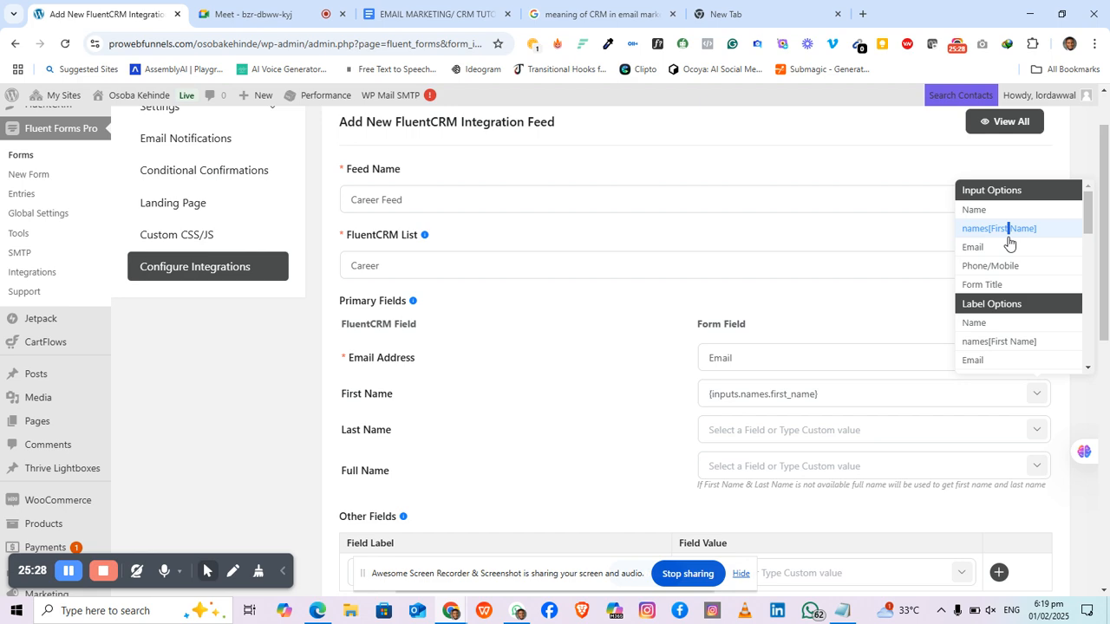
{"action": "left_click", "coordinate": [874, 436]}
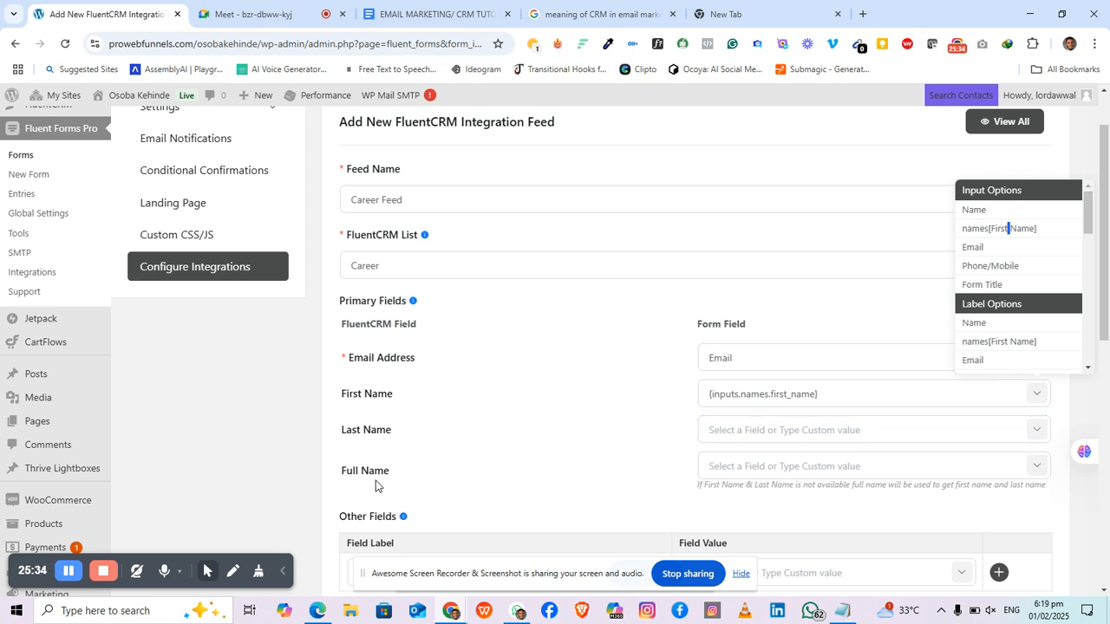
{"action": "left_click", "coordinate": [885, 475]}
Step: Add an Other Fields mapping of the CRM Phone field to the form's Phone/Mobile input ({inputs.phone})
{"action": "scroll", "coordinate": [695, 492], "scroll_direction": "down", "scroll_amount": 2}
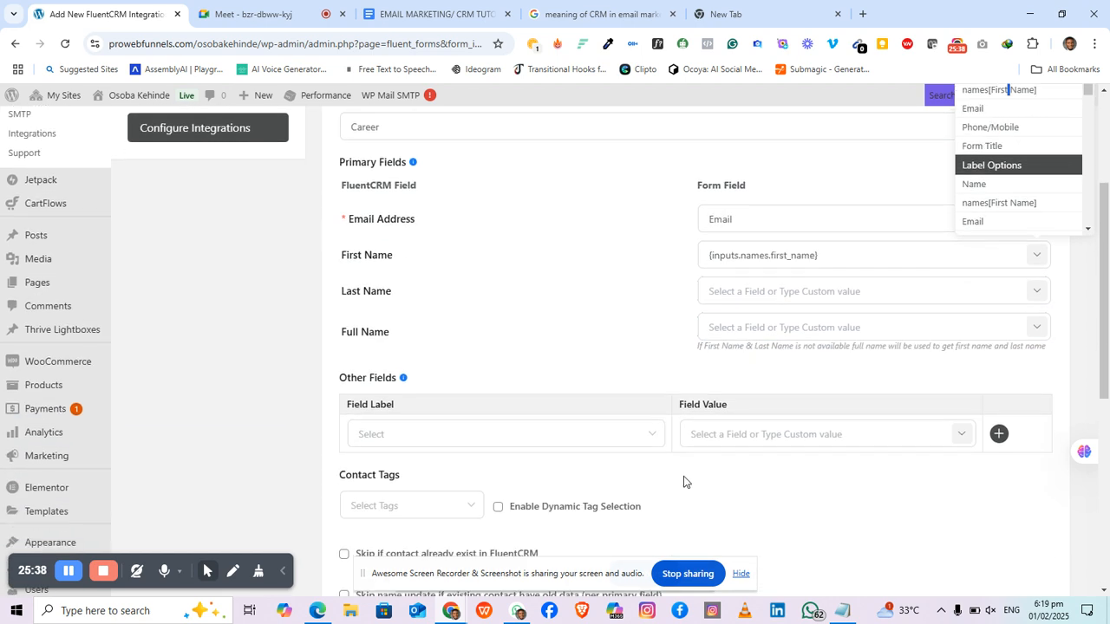
{"action": "left_click", "coordinate": [582, 439]}
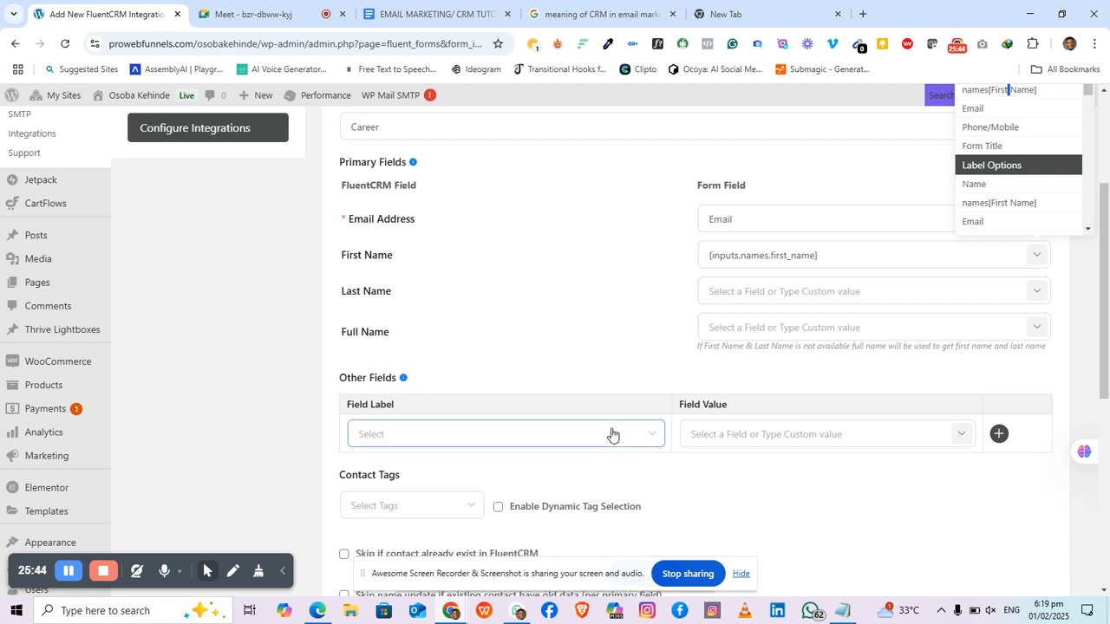
{"action": "left_click", "coordinate": [645, 440]}
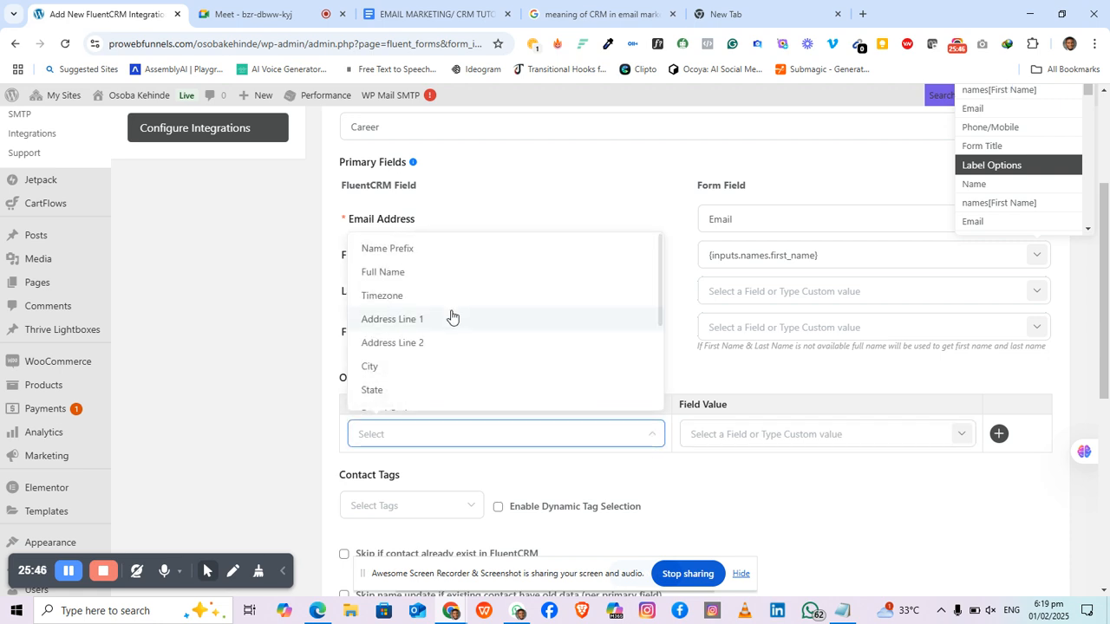
{"action": "scroll", "coordinate": [449, 312], "scroll_direction": "down", "scroll_amount": 1}
{"action": "scroll", "coordinate": [449, 312], "scroll_direction": "down", "scroll_amount": 2}
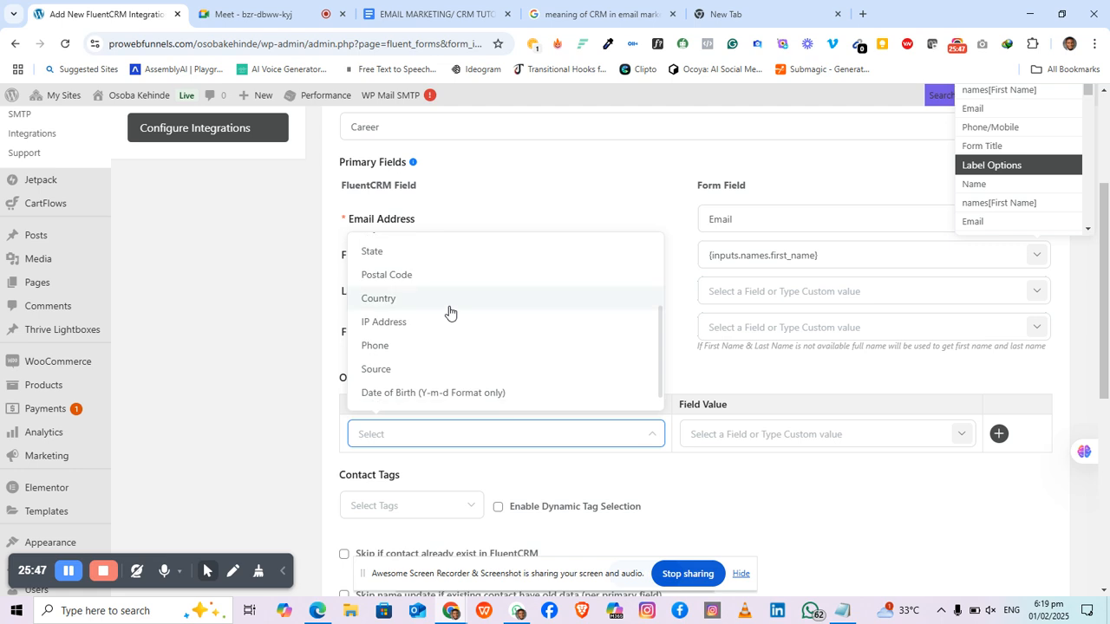
{"action": "left_click", "coordinate": [394, 347]}
{"action": "left_click", "coordinate": [871, 440]}
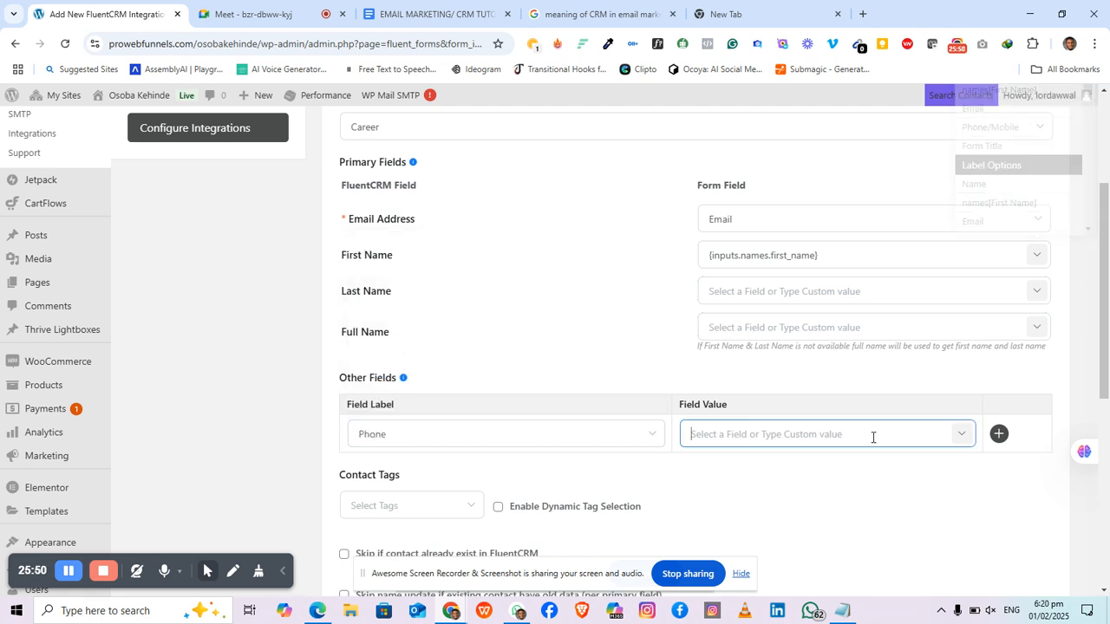
{"action": "left_click", "coordinate": [960, 433]}
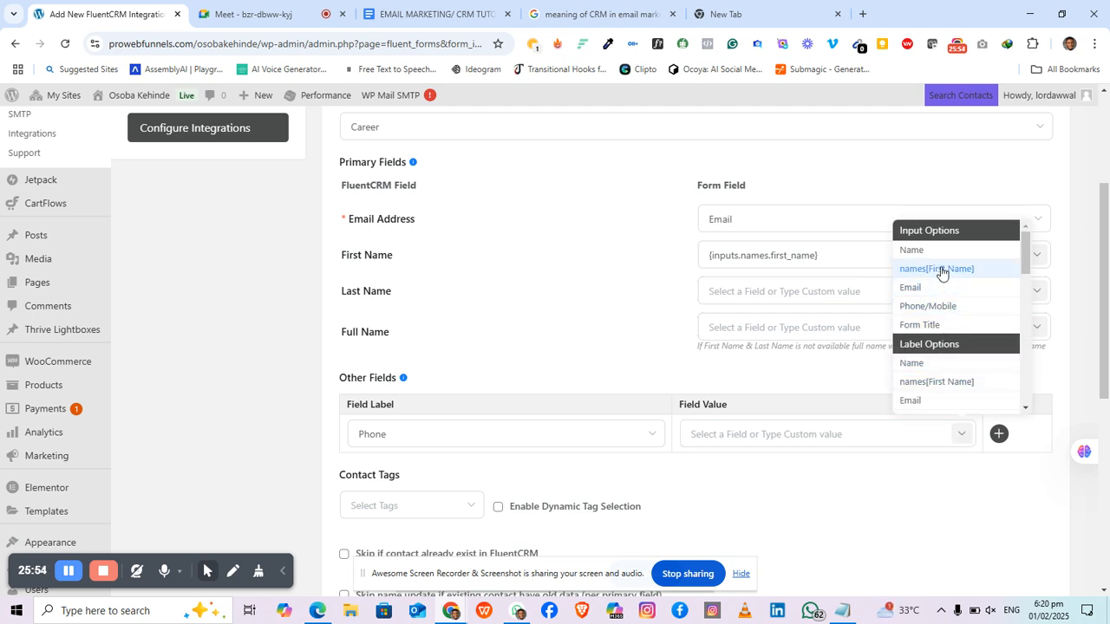
{"action": "left_click", "coordinate": [941, 312]}
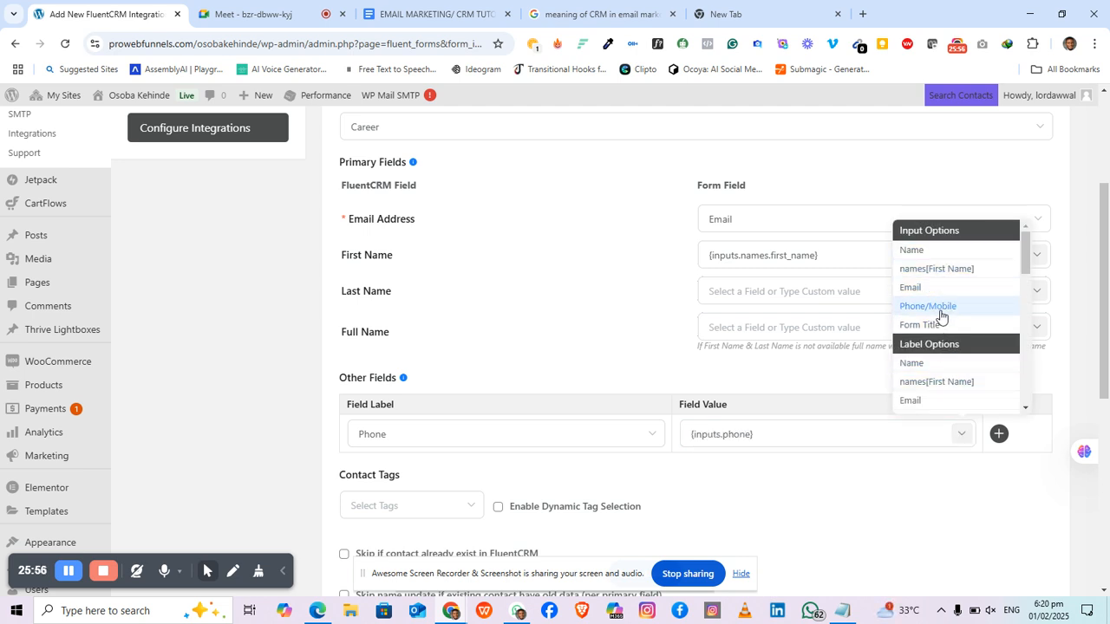
{"action": "left_click", "coordinate": [687, 474]}
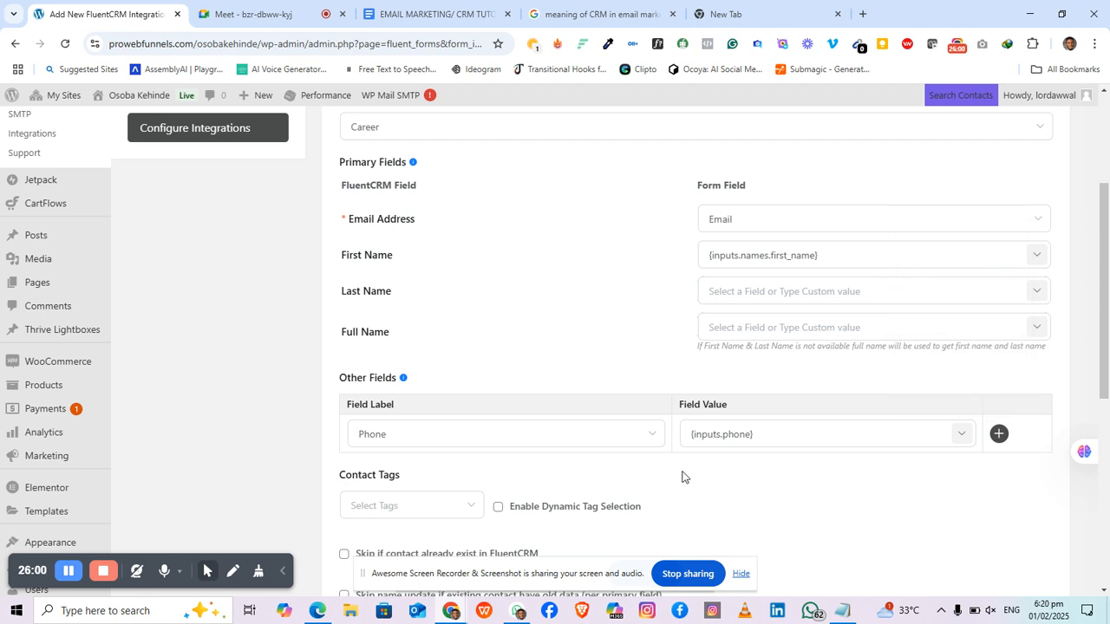
Step: Try adding the Interested tag under Contact Tags, then remove it again
{"action": "scroll", "coordinate": [681, 477], "scroll_direction": "down", "scroll_amount": 2}
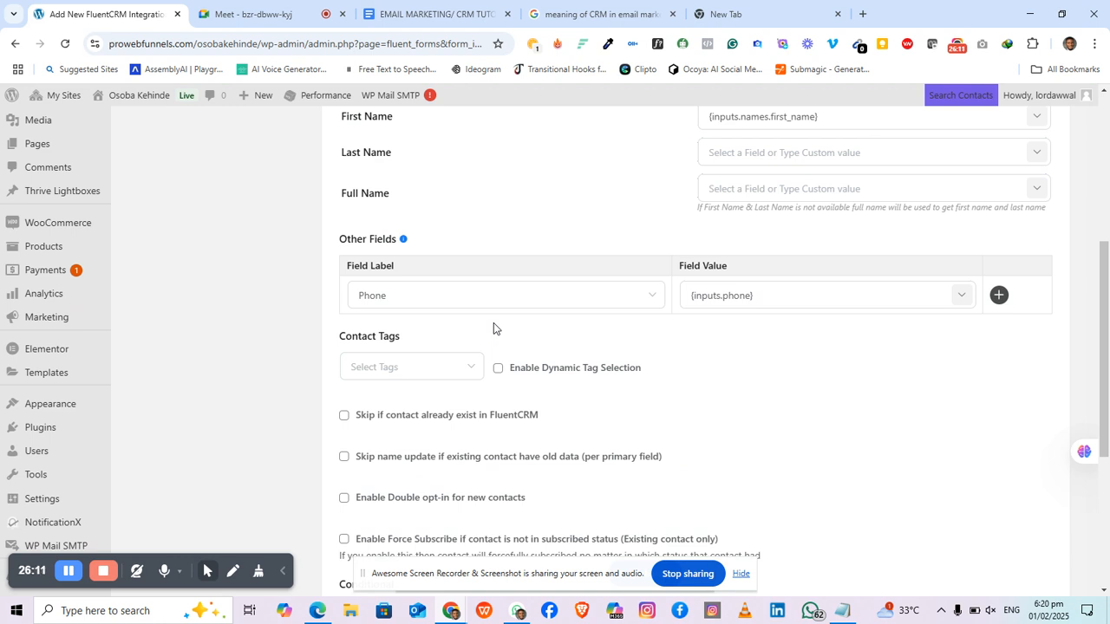
{"action": "left_click", "coordinate": [470, 367]}
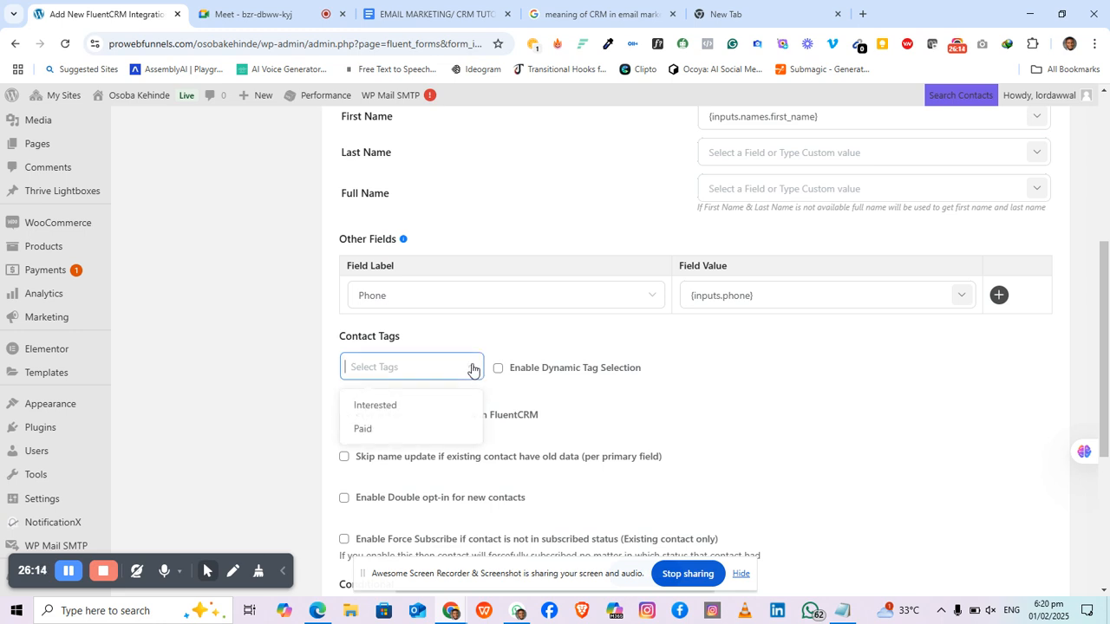
{"action": "left_click", "coordinate": [386, 411]}
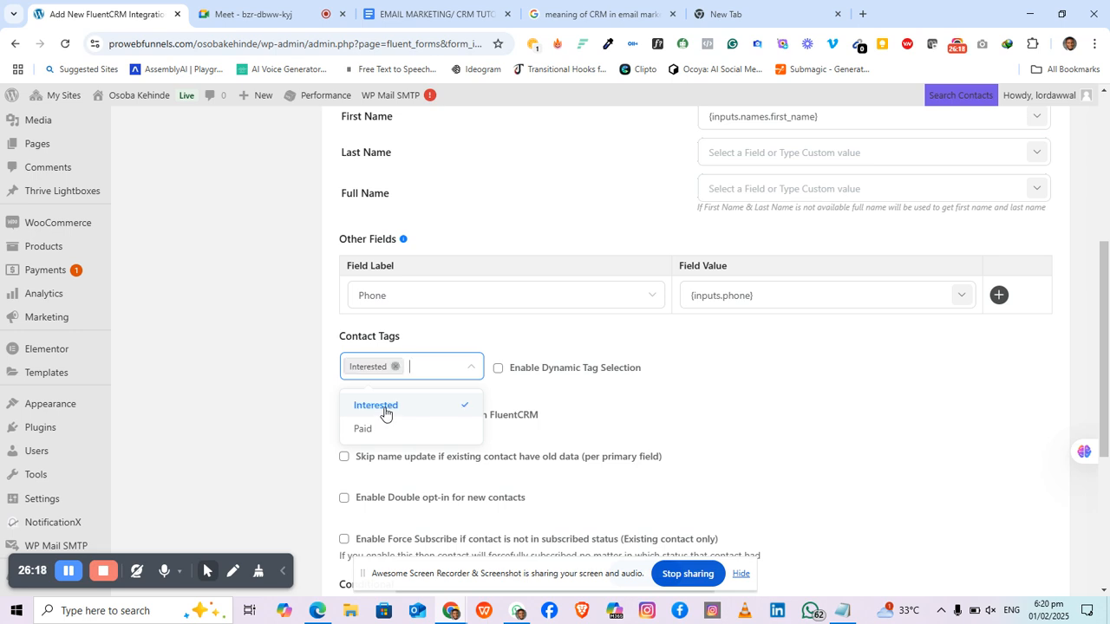
{"action": "left_click", "coordinate": [429, 334]}
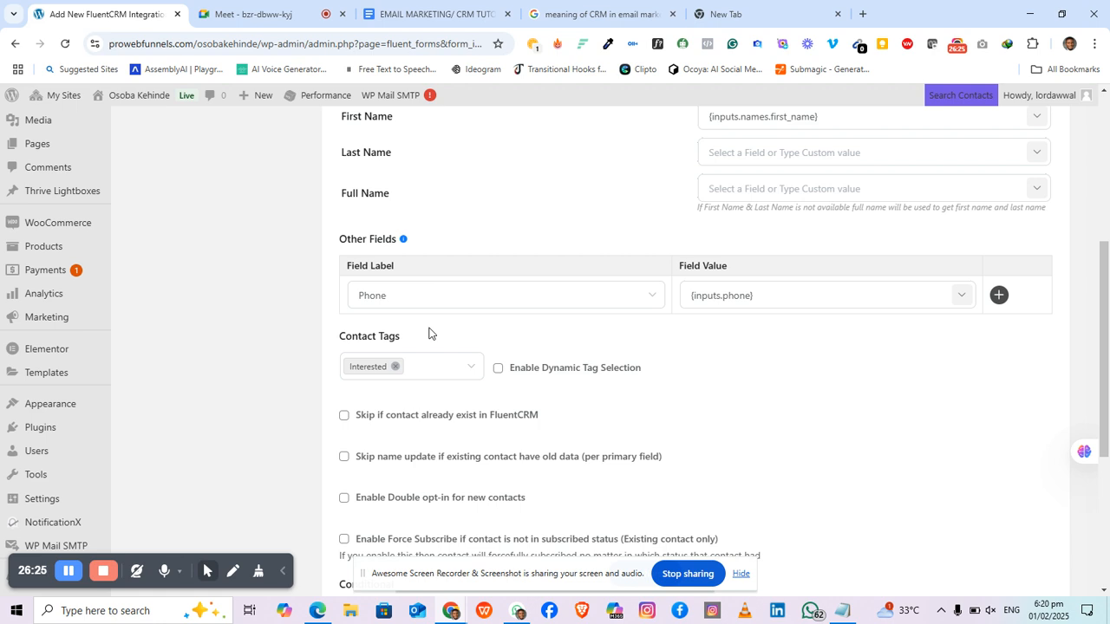
{"action": "left_click", "coordinate": [476, 368]}
{"action": "left_click", "coordinate": [469, 368]}
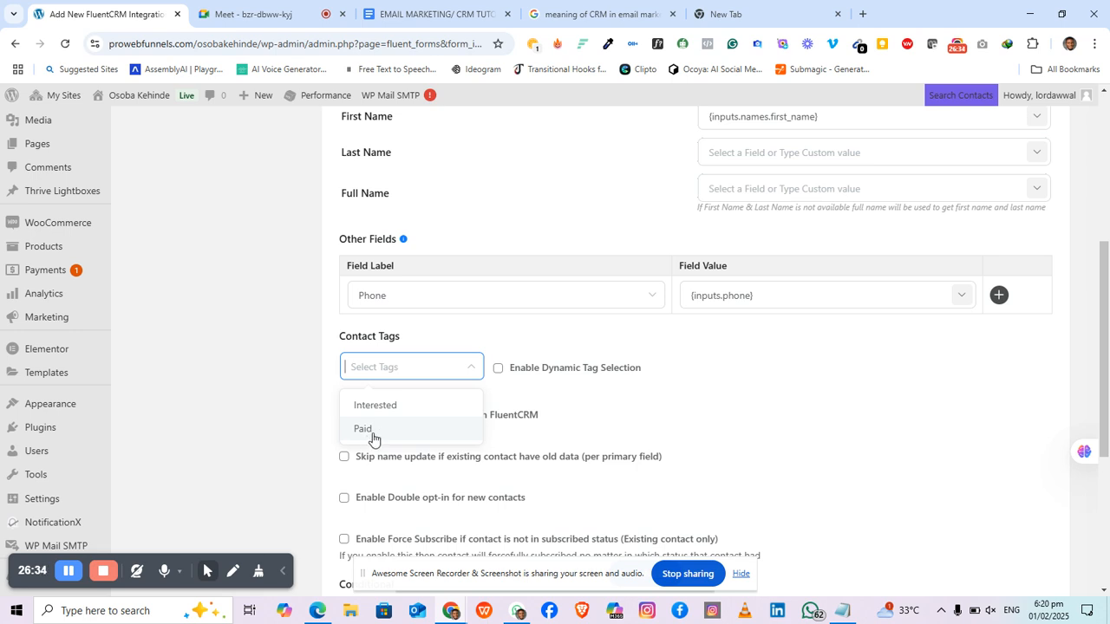
{"action": "left_click", "coordinate": [441, 336]}
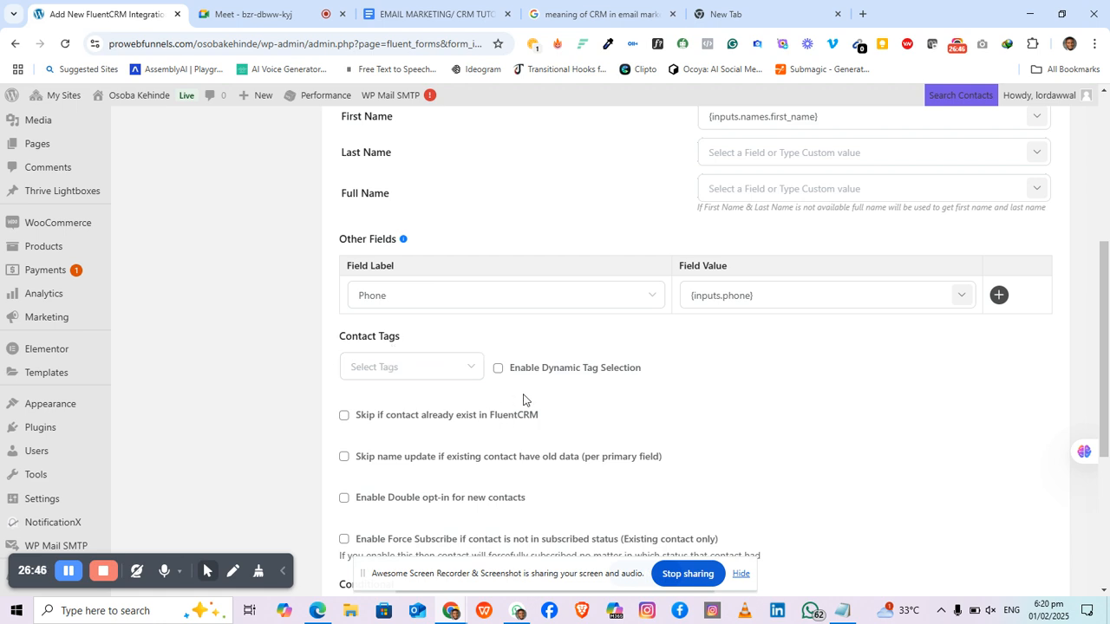
Step: Select Interested as the Contact Tag and scroll down to the Status section
{"action": "left_click", "coordinate": [470, 373]}
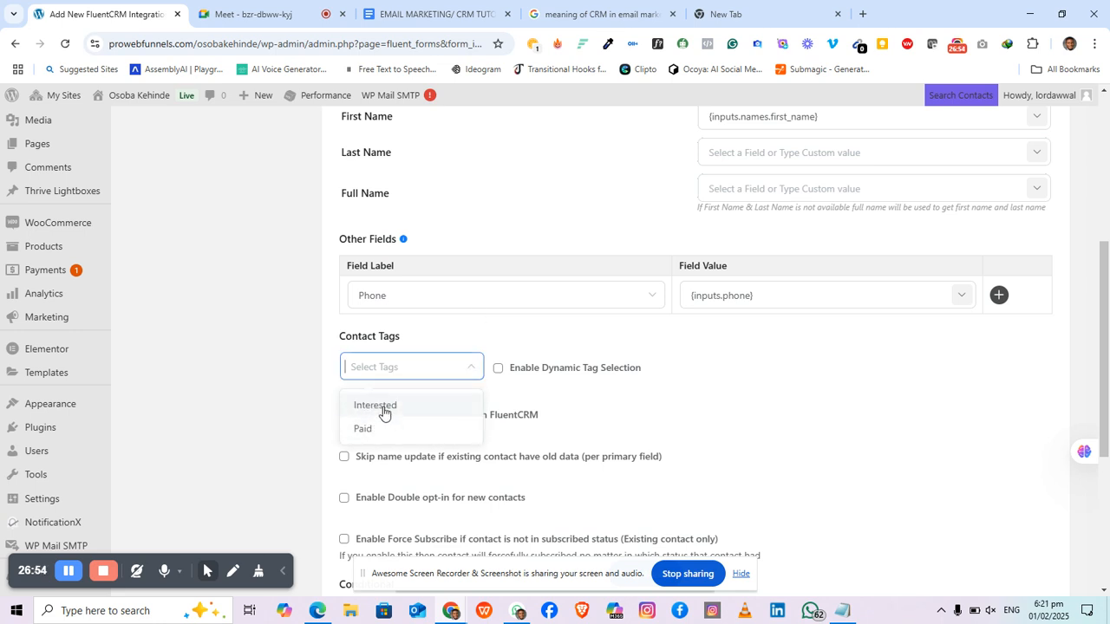
{"action": "left_click", "coordinate": [384, 413]}
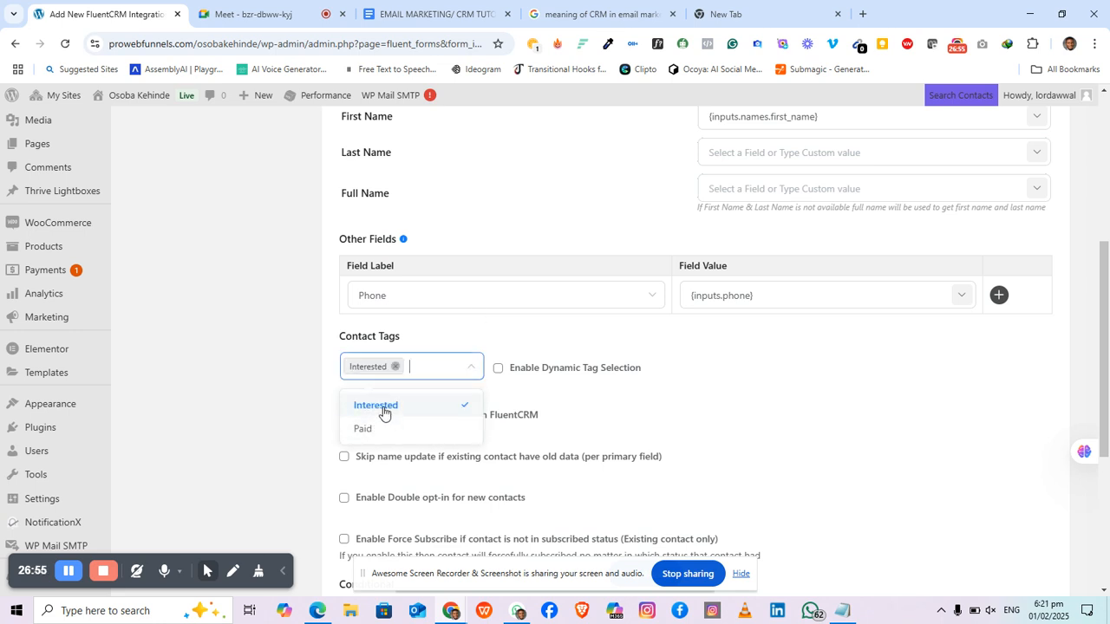
{"action": "left_click", "coordinate": [536, 402]}
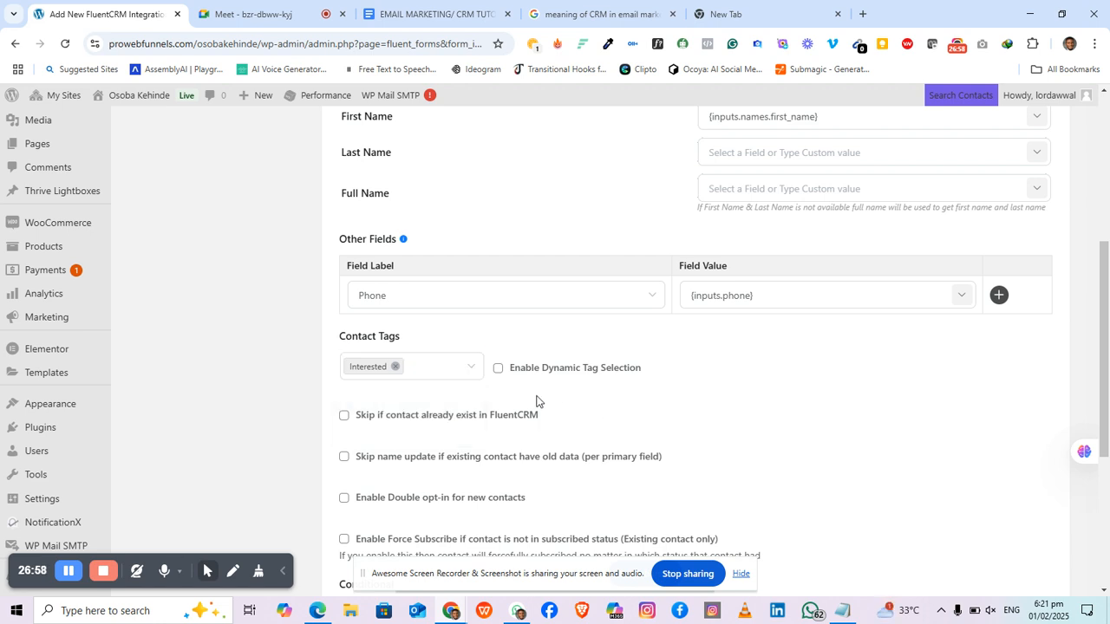
{"action": "scroll", "coordinate": [497, 372], "scroll_direction": "down", "scroll_amount": 4}
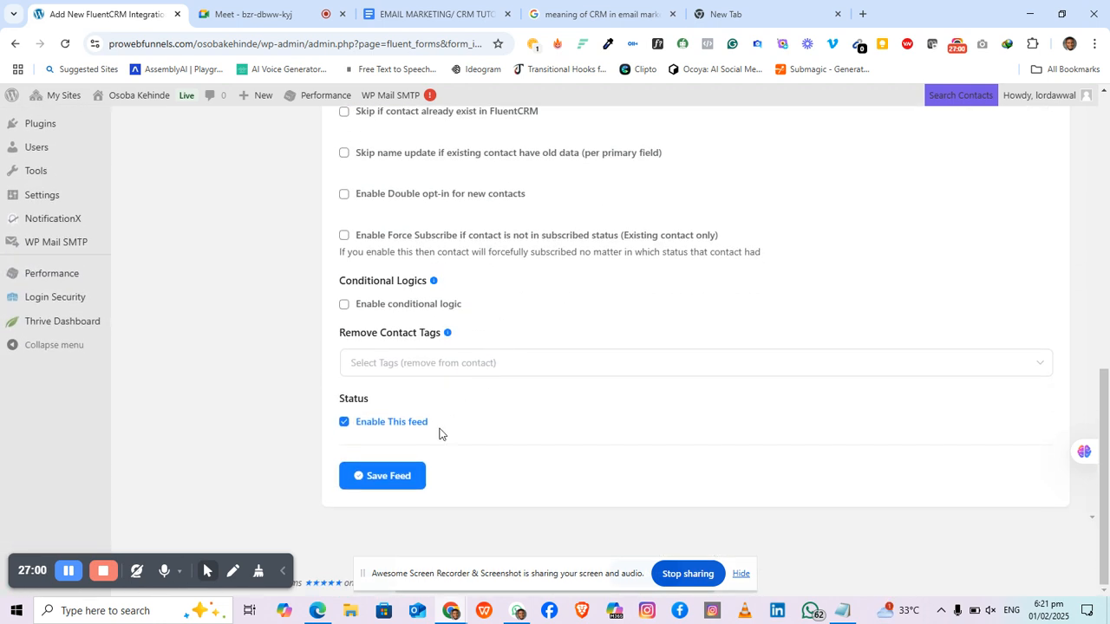
{"action": "scroll", "coordinate": [533, 401], "scroll_direction": "up", "scroll_amount": 3}
{"action": "scroll", "coordinate": [532, 401], "scroll_direction": "down", "scroll_amount": 3}
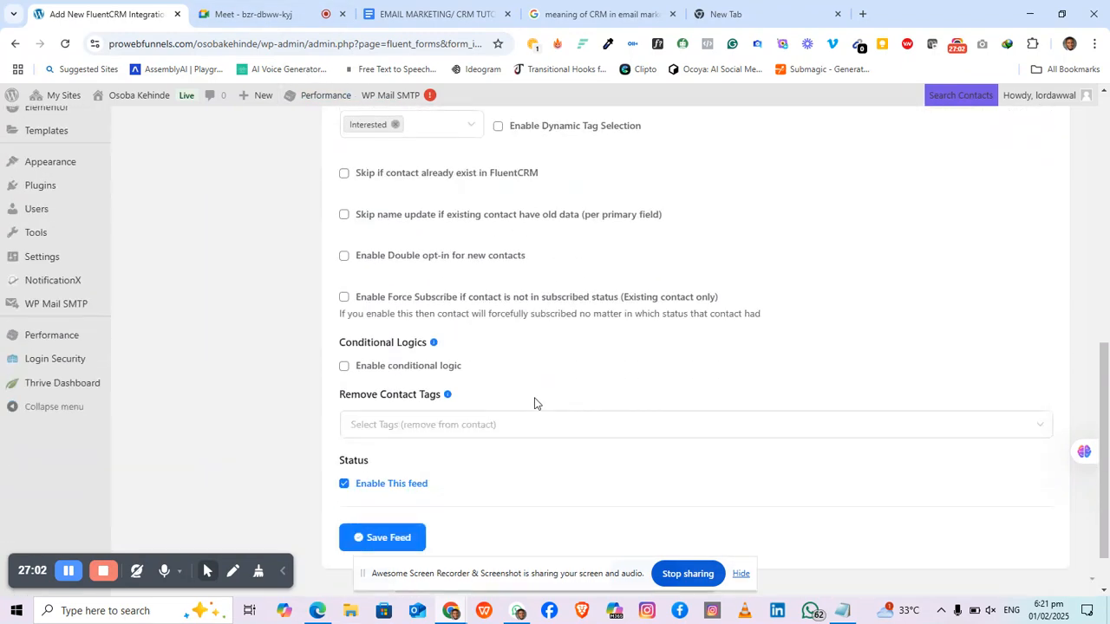
Step: Save the Career Feed, glance at the tutorial outline document, then return to Form Integrations
{"action": "left_click", "coordinate": [396, 477]}
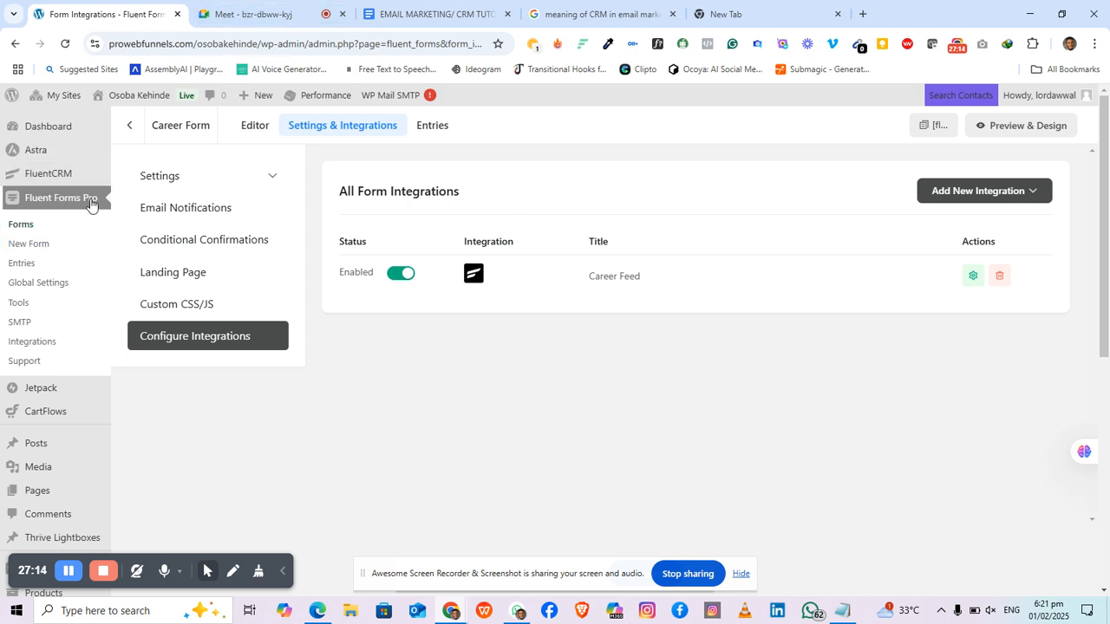
{"action": "mouse_move", "coordinate": [47, 180]}
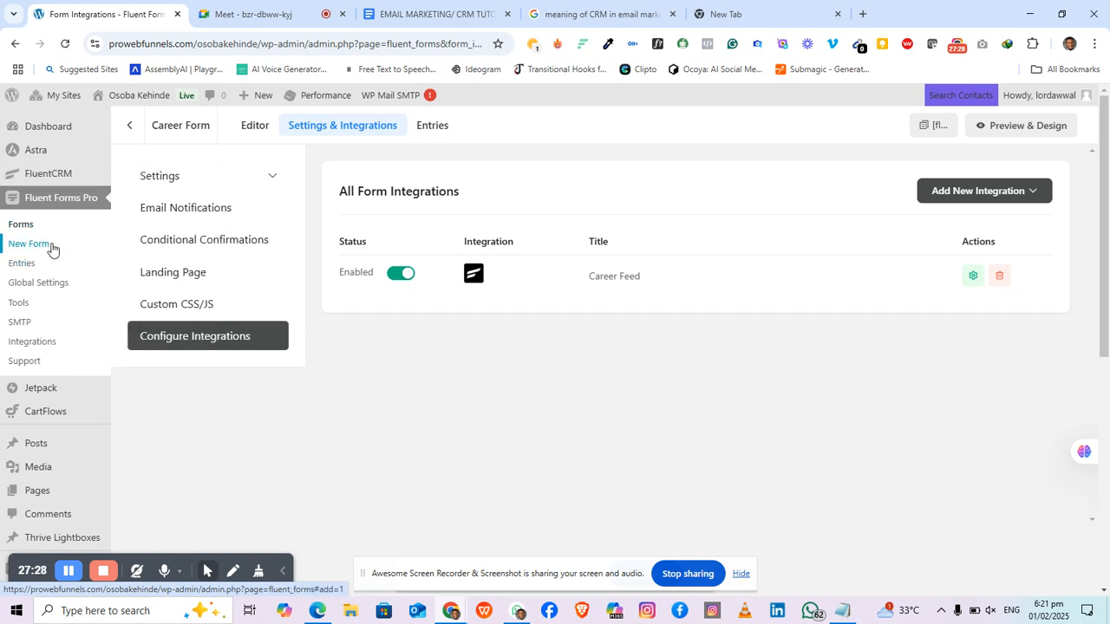
{"action": "left_click", "coordinate": [434, 14]}
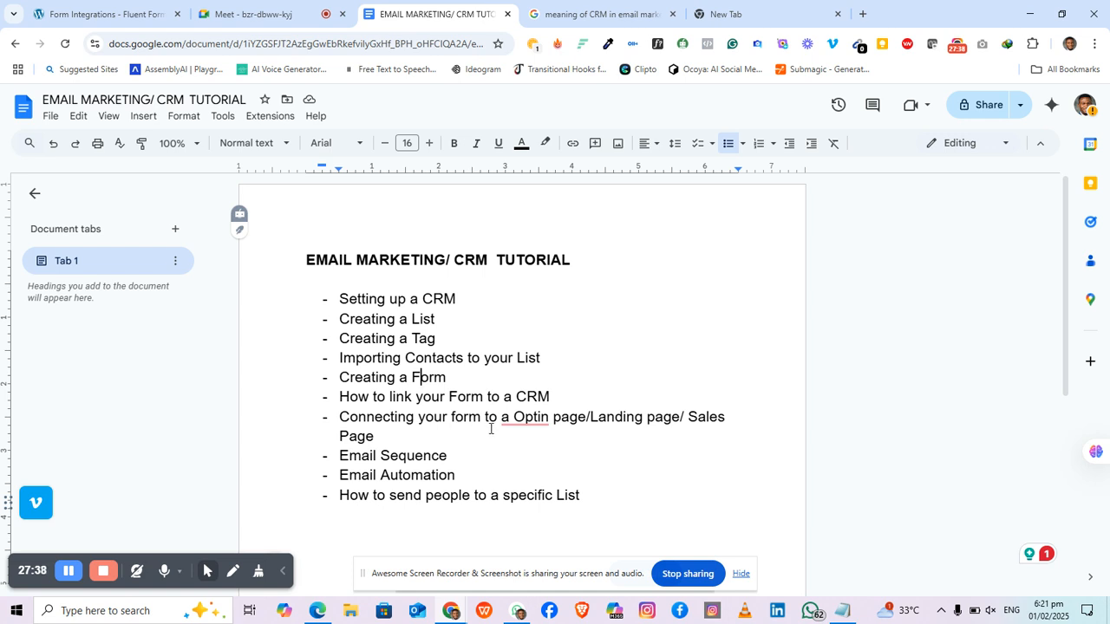
{"action": "left_click", "coordinate": [104, 15]}
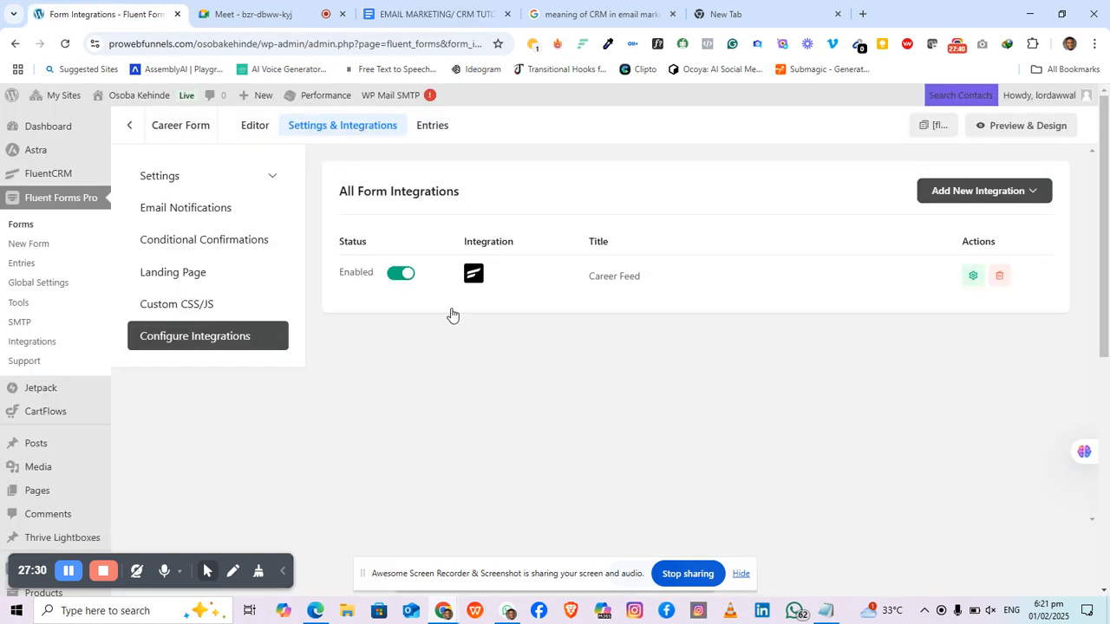
Step: Go back out of the Career Form's integration settings to its editor
{"action": "scroll", "coordinate": [451, 329], "scroll_direction": "down", "scroll_amount": 1}
{"action": "scroll", "coordinate": [451, 331], "scroll_direction": "up", "scroll_amount": 1}
{"action": "left_click", "coordinate": [130, 128]}
Step: Open Pages from the WordPress admin sidebar
{"action": "scroll", "coordinate": [62, 316], "scroll_direction": "down", "scroll_amount": 2}
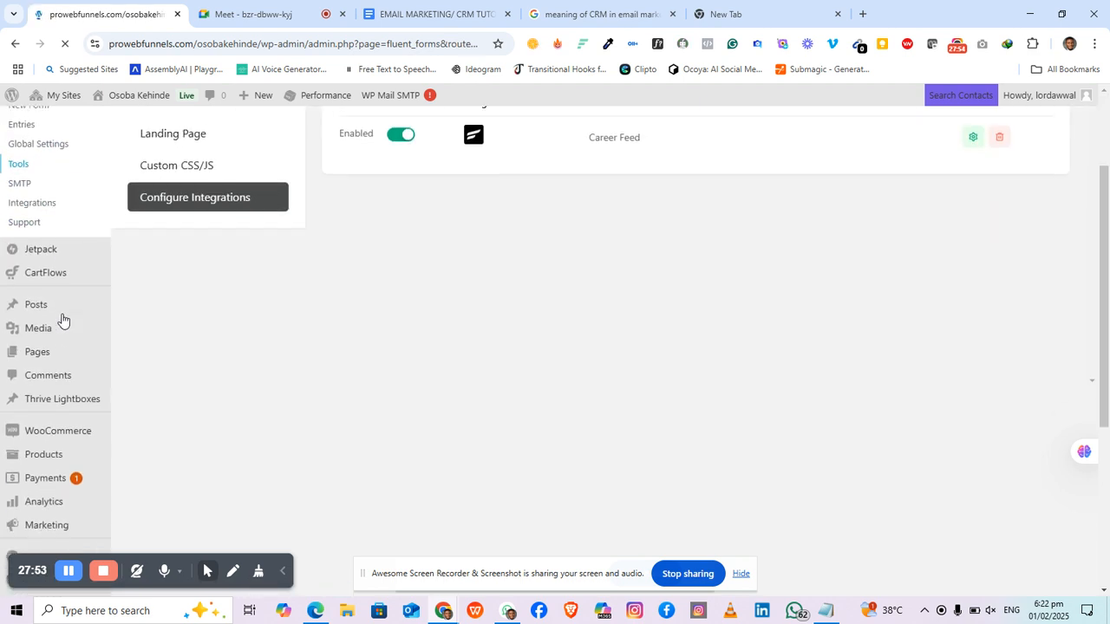
{"action": "scroll", "coordinate": [62, 317], "scroll_direction": "up", "scroll_amount": 2}
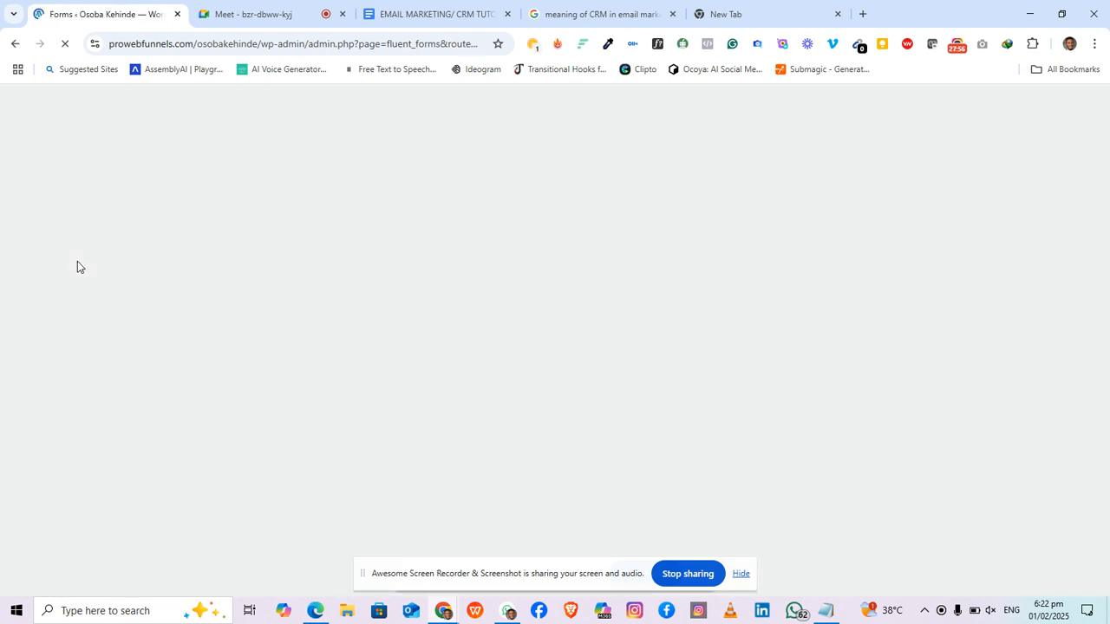
{"action": "scroll", "coordinate": [104, 292], "scroll_direction": "down", "scroll_amount": 2}
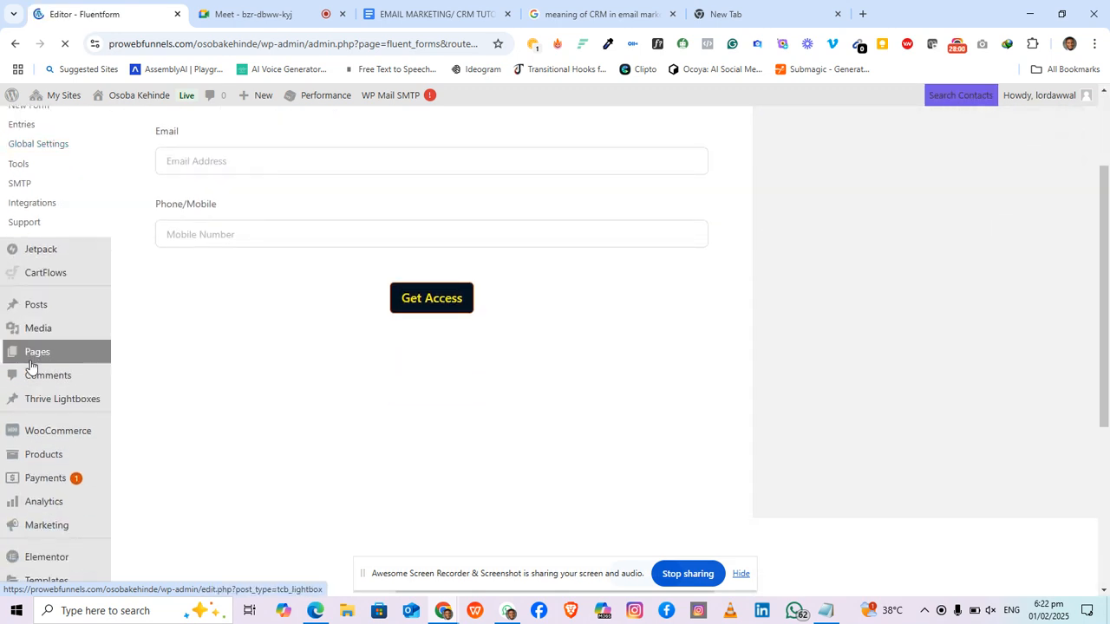
{"action": "scroll", "coordinate": [43, 362], "scroll_direction": "up", "scroll_amount": 2}
{"action": "scroll", "coordinate": [69, 425], "scroll_direction": "down", "scroll_amount": 2}
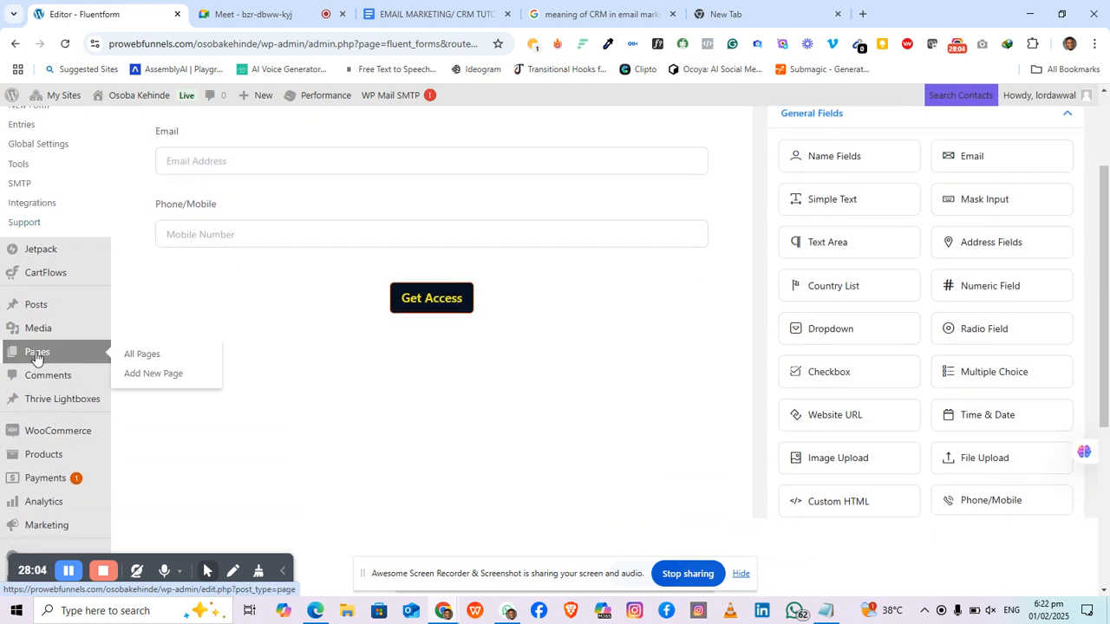
{"action": "left_click", "coordinate": [37, 355]}
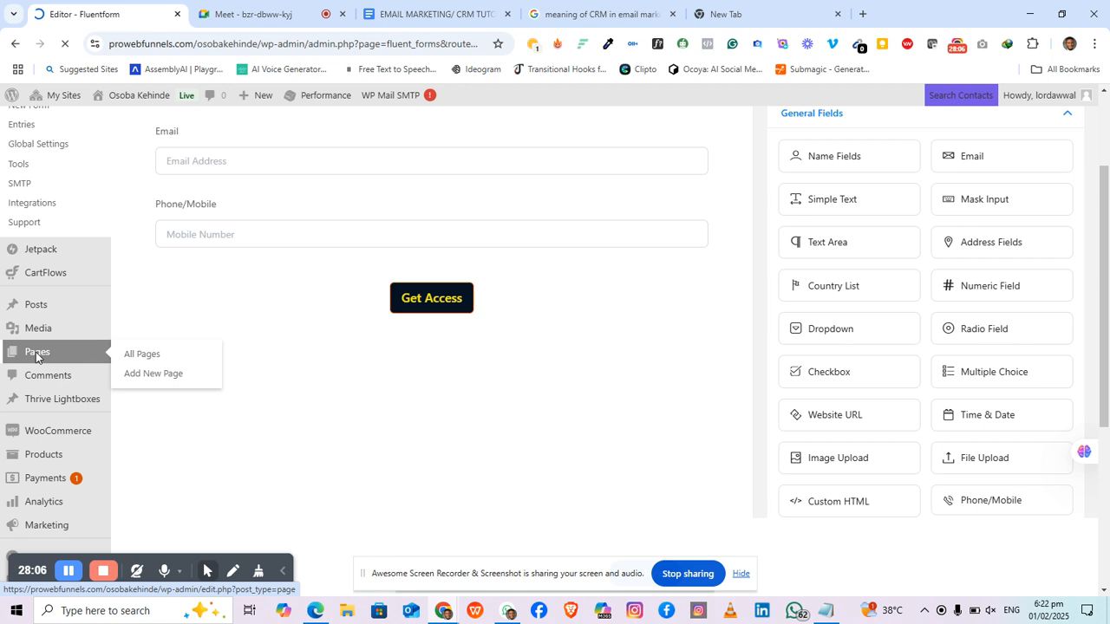
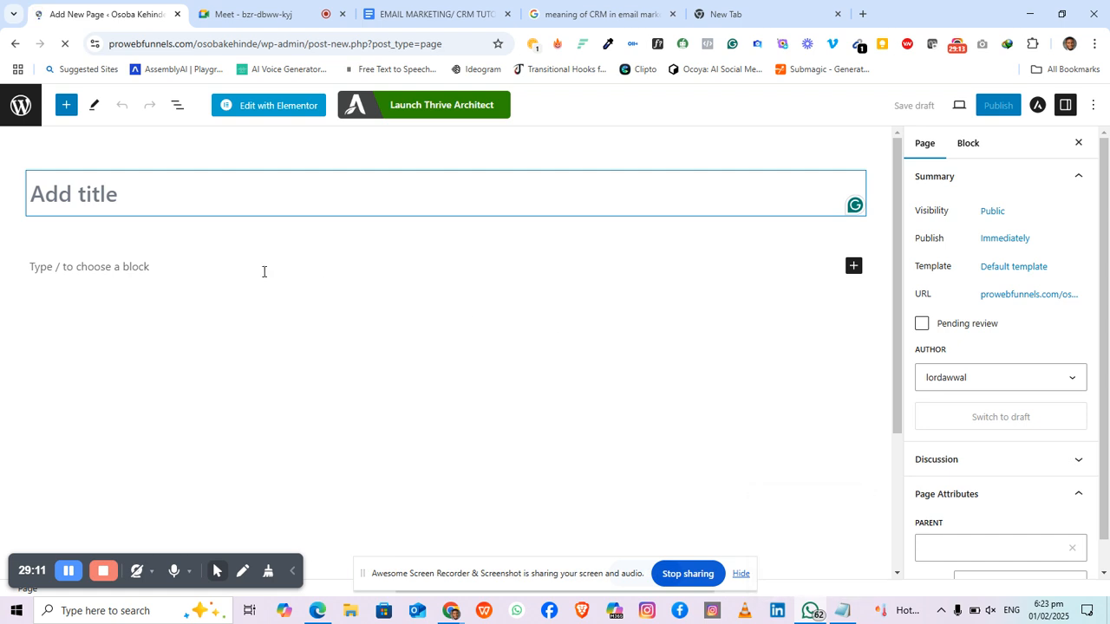
Step: Publish a new page titled 'Career Optin page' and launch Thrive Architect on it
{"action": "left_click", "coordinate": [170, 236]}
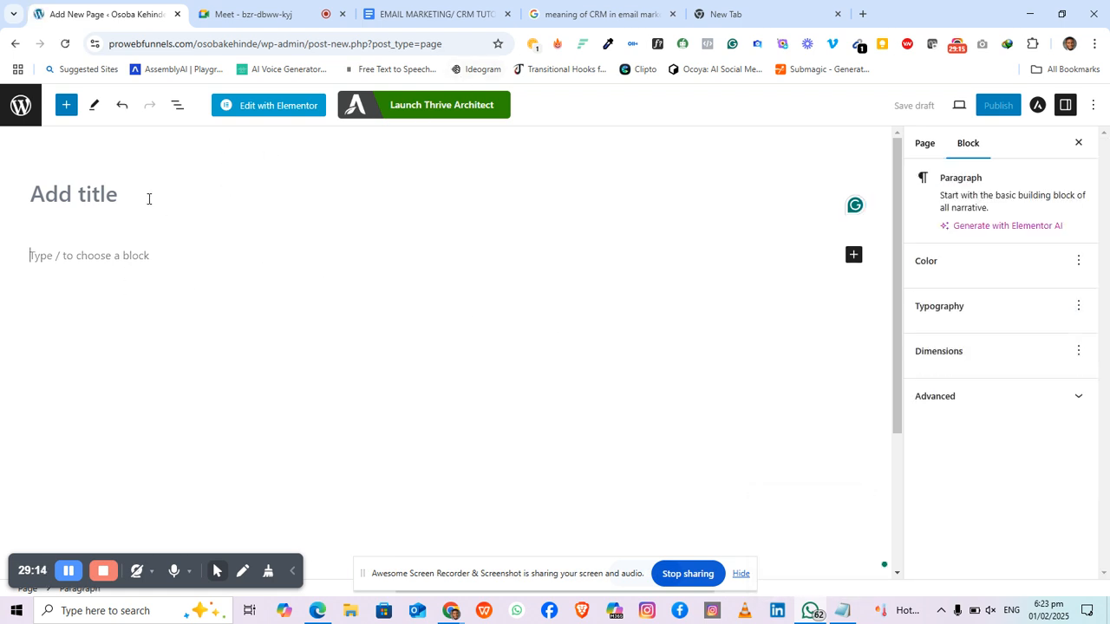
{"action": "left_click", "coordinate": [144, 198]}
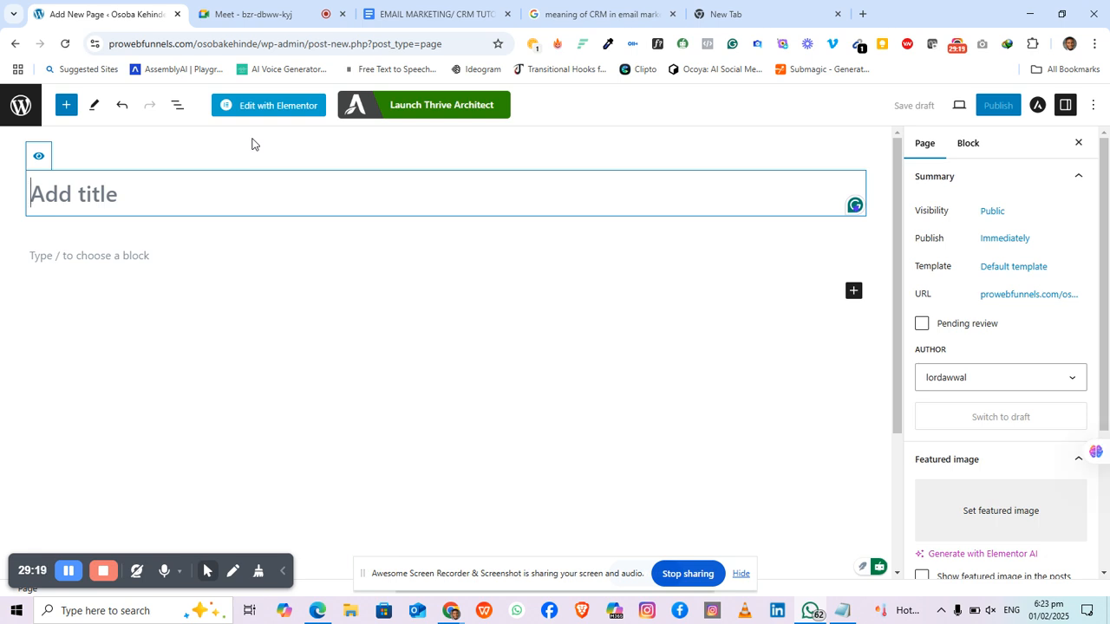
{"action": "type", "text": "Care"}
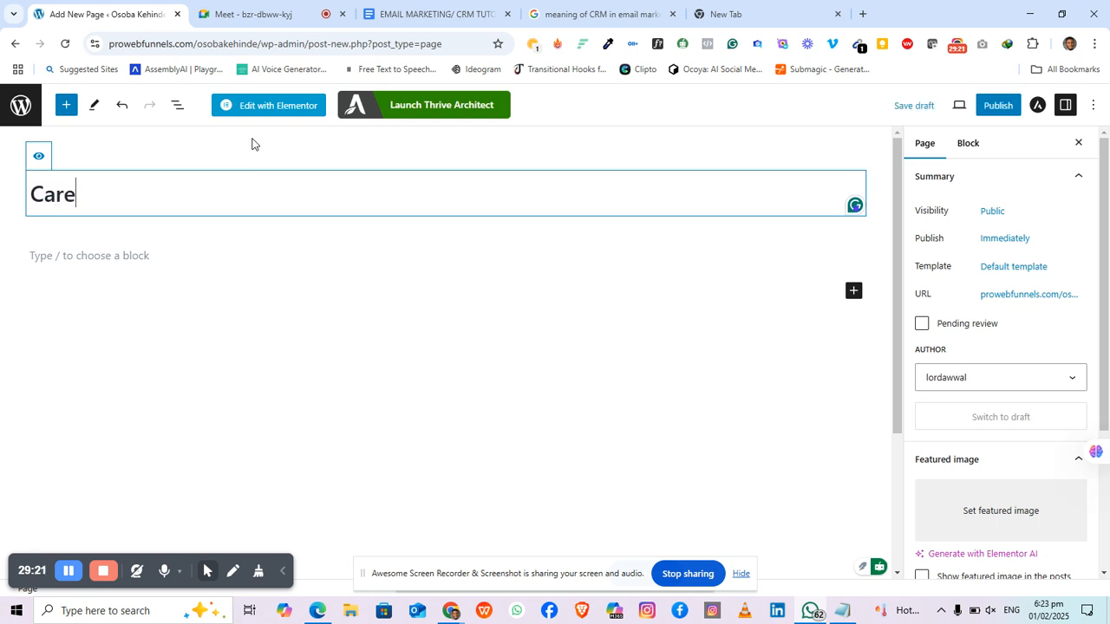
{"action": "type", "text": "er Optin"}
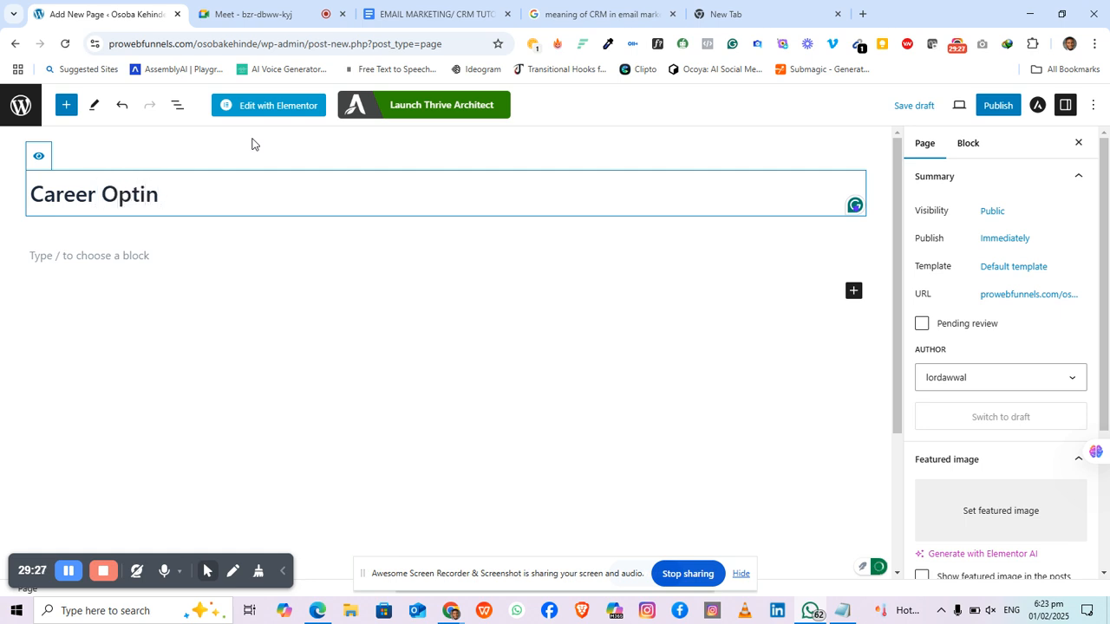
{"action": "type", "text": " page"}
{"action": "left_click", "coordinate": [993, 113]}
{"action": "left_click", "coordinate": [990, 114]}
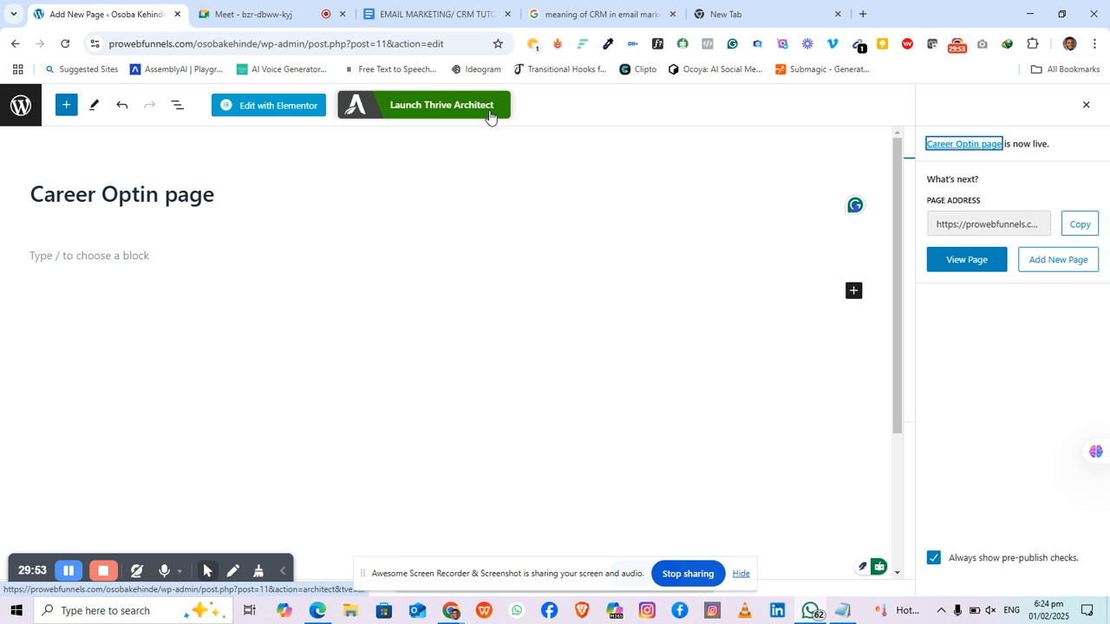
{"action": "left_click", "coordinate": [438, 104]}
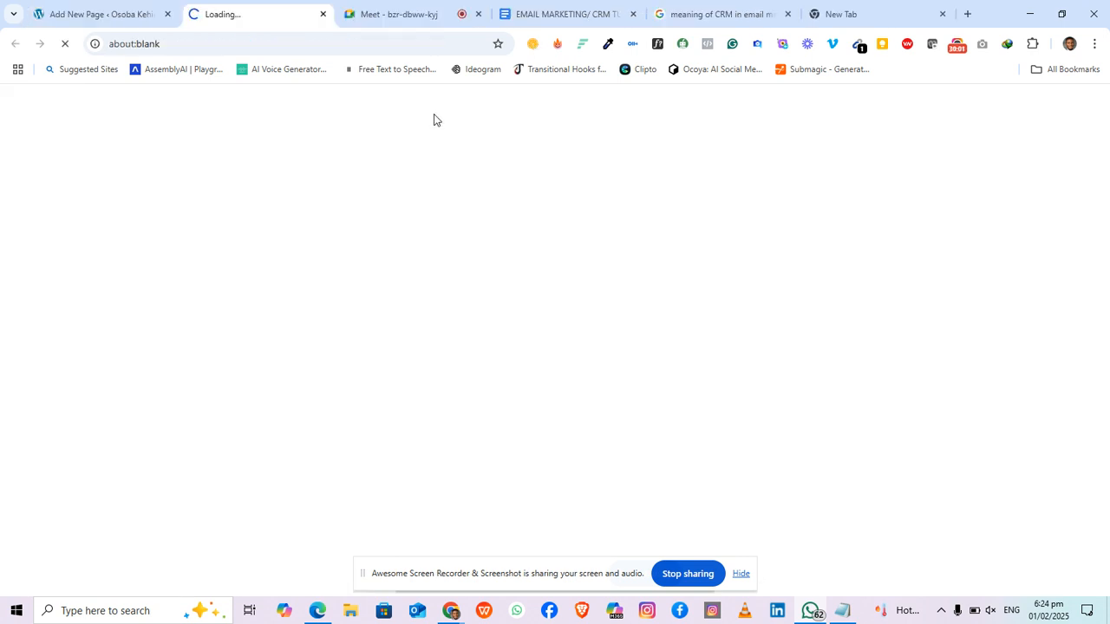
Step: Wait for Thrive Architect to load the Career Optin page, briefly checking WhatsApp meanwhile
{"action": "left_click", "coordinate": [87, 14]}
{"action": "left_click", "coordinate": [257, 19]}
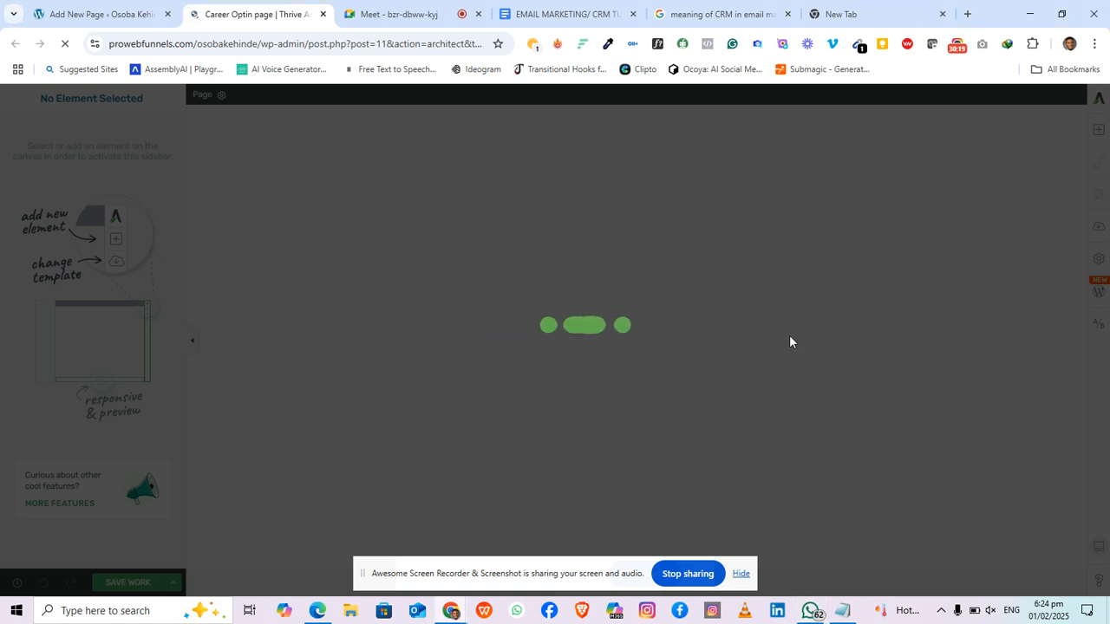
{"action": "mouse_move", "coordinate": [810, 611]}
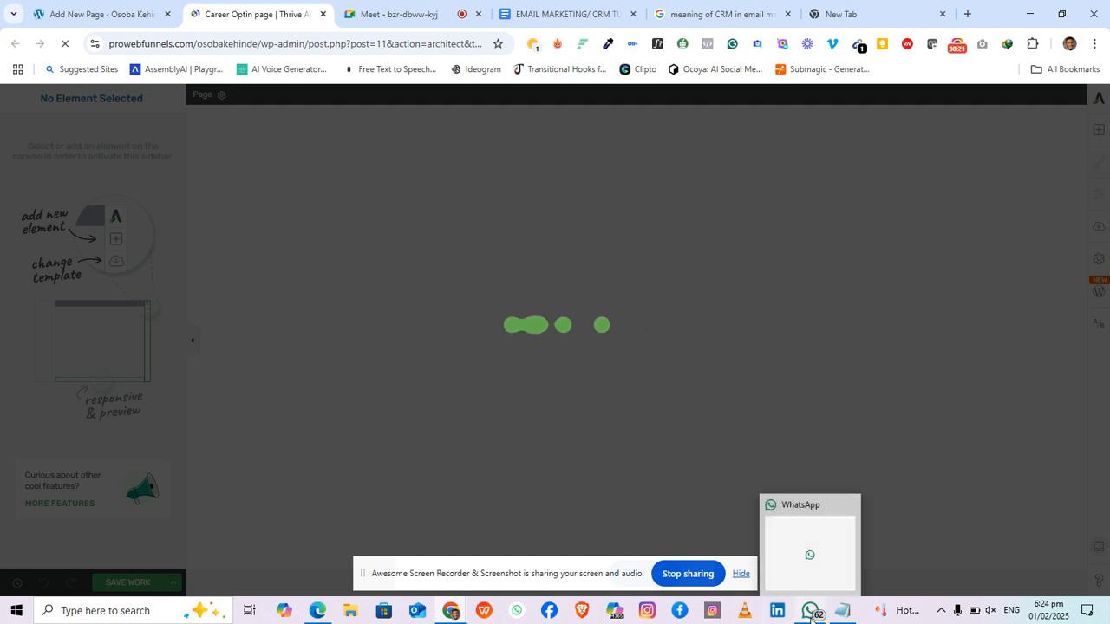
{"action": "left_click", "coordinate": [819, 552]}
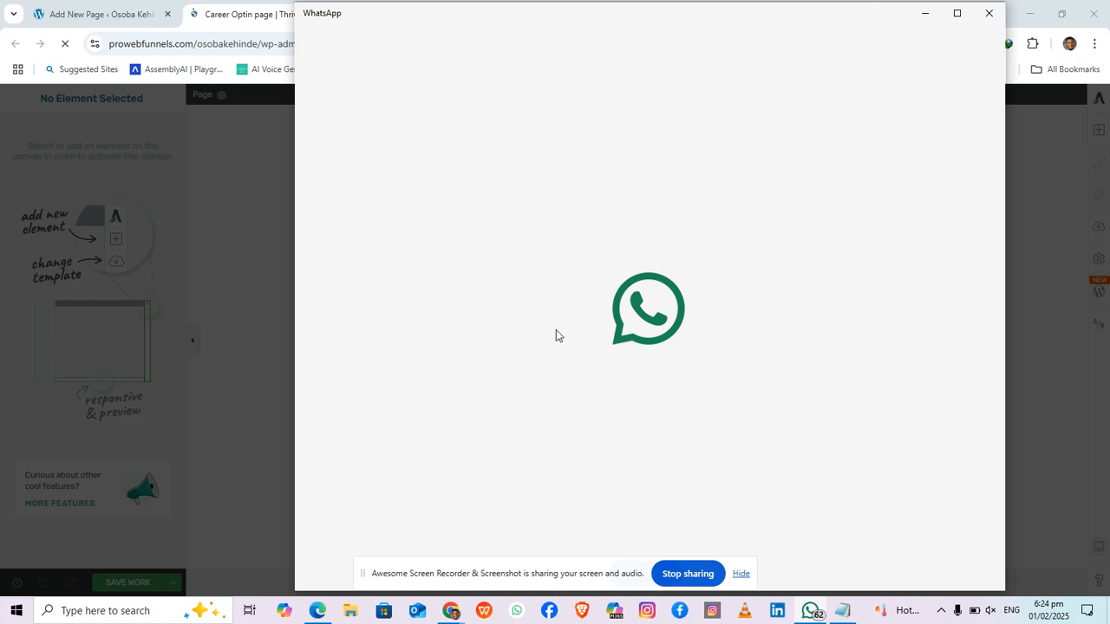
{"action": "left_click", "coordinate": [225, 212]}
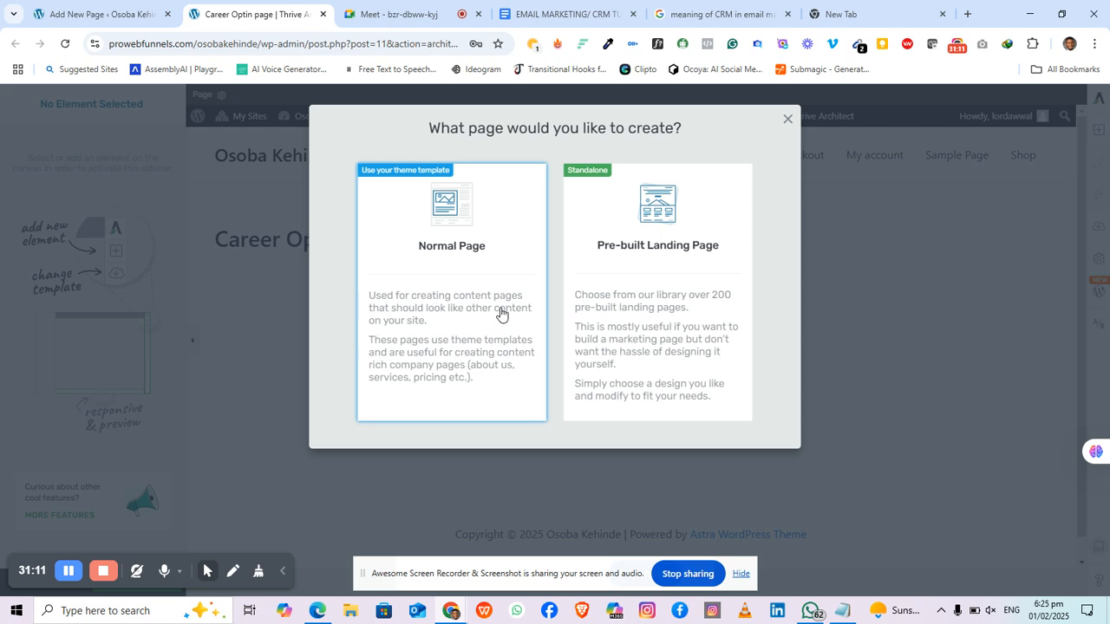
Step: Choose a pre-built landing page and apply the Kwik theme's 'Lead Generation Page – Kwik' template
{"action": "left_click", "coordinate": [667, 312]}
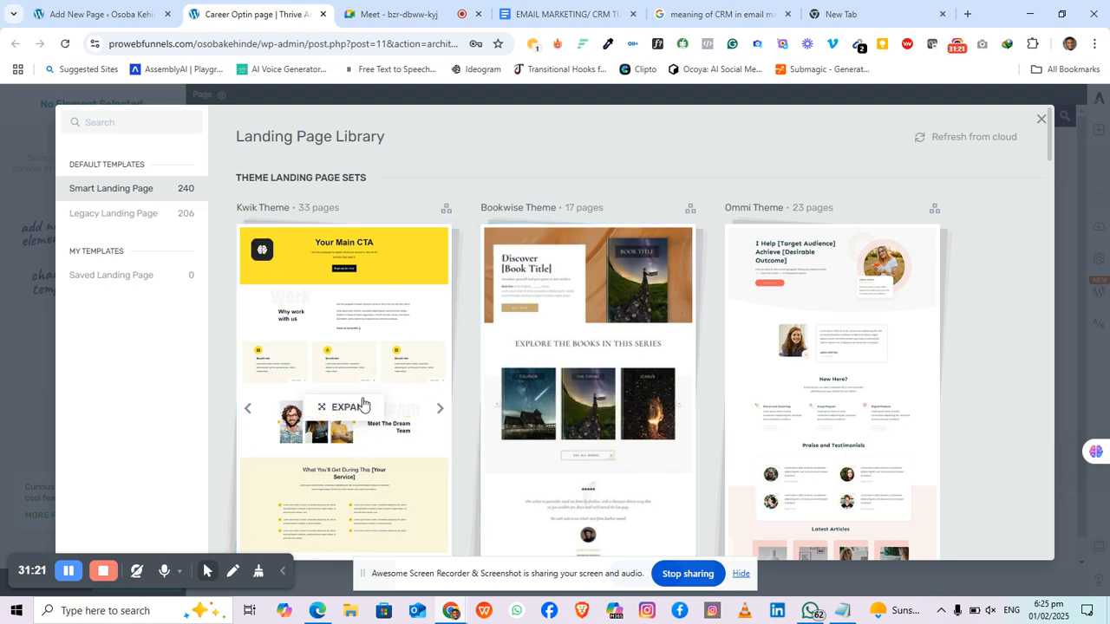
{"action": "scroll", "coordinate": [444, 358], "scroll_direction": "down", "scroll_amount": 1}
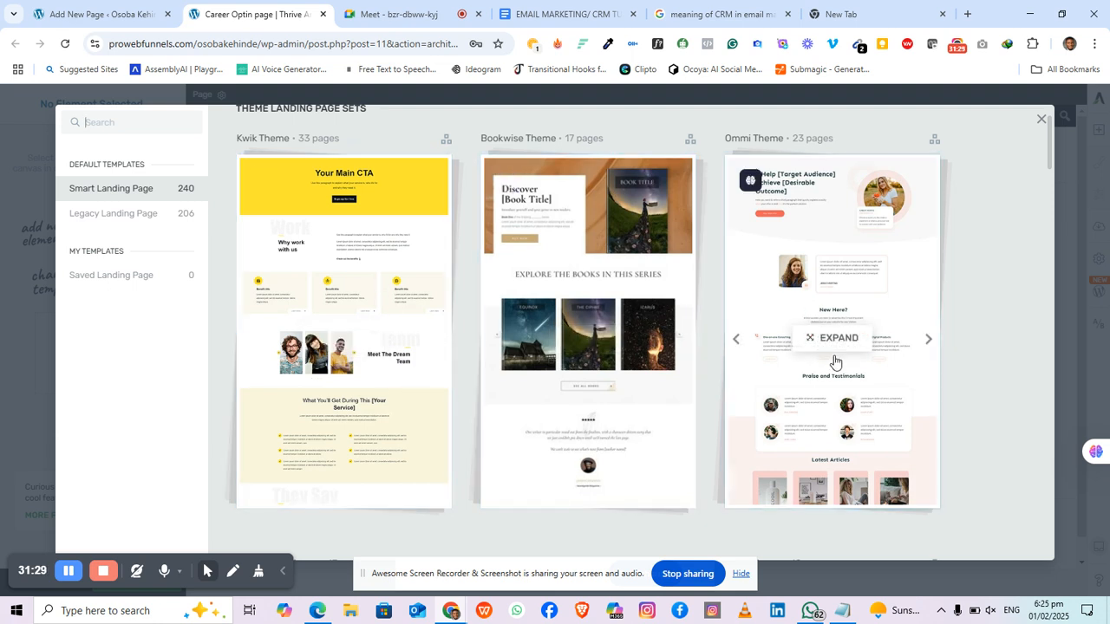
{"action": "left_click", "coordinate": [340, 266]}
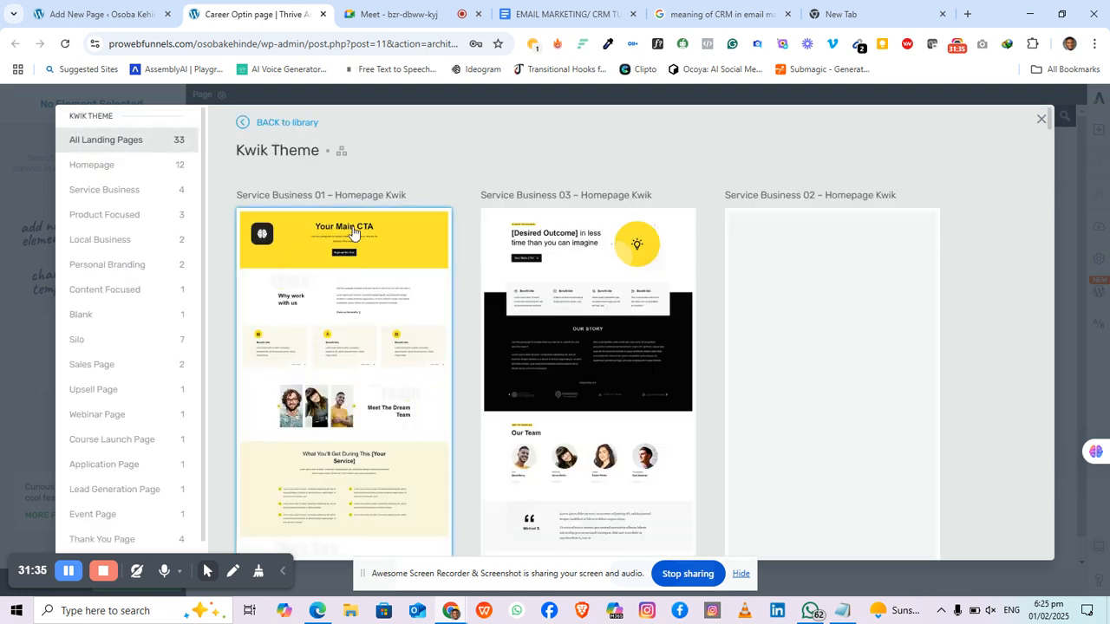
{"action": "scroll", "coordinate": [613, 344], "scroll_direction": "down", "scroll_amount": 3}
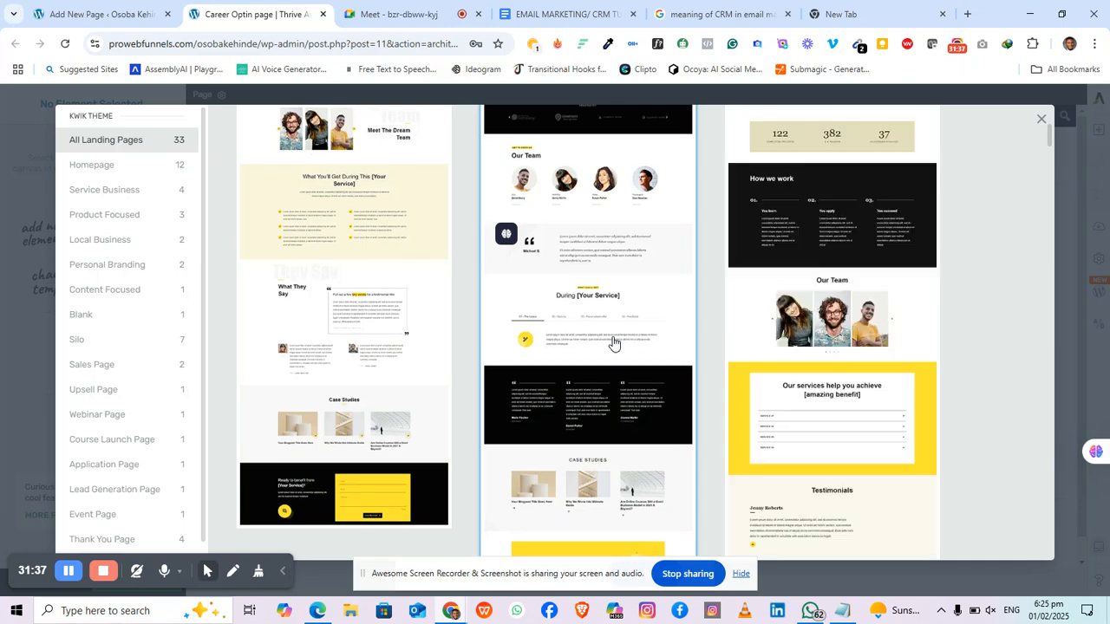
{"action": "scroll", "coordinate": [613, 344], "scroll_direction": "up", "scroll_amount": 3}
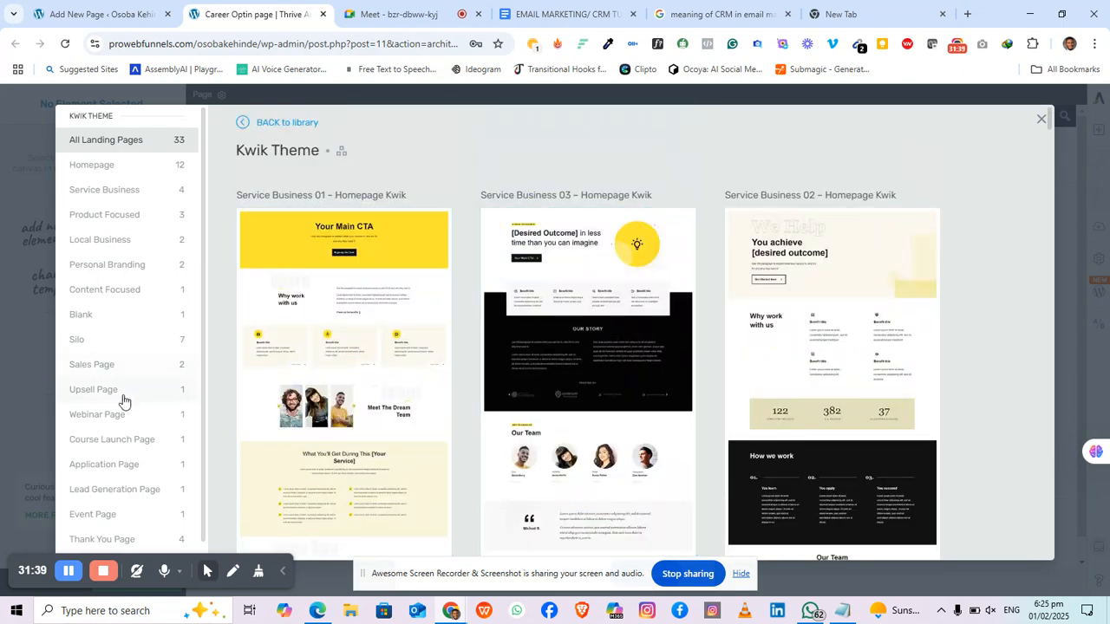
{"action": "scroll", "coordinate": [110, 365], "scroll_direction": "down", "scroll_amount": 1}
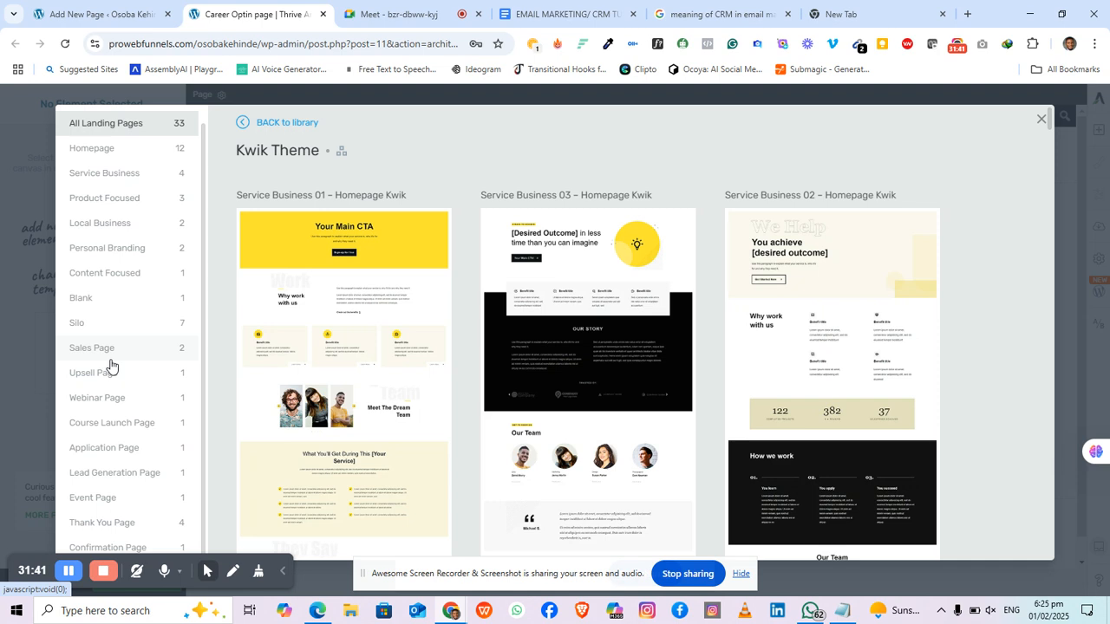
{"action": "left_click", "coordinate": [138, 479]}
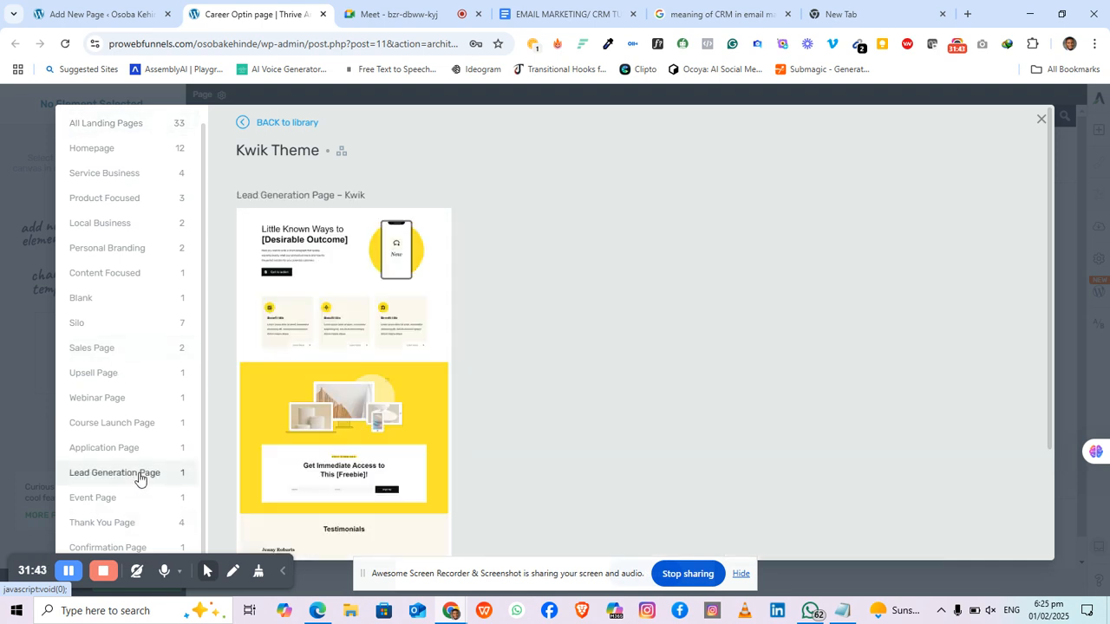
{"action": "left_click", "coordinate": [340, 314]}
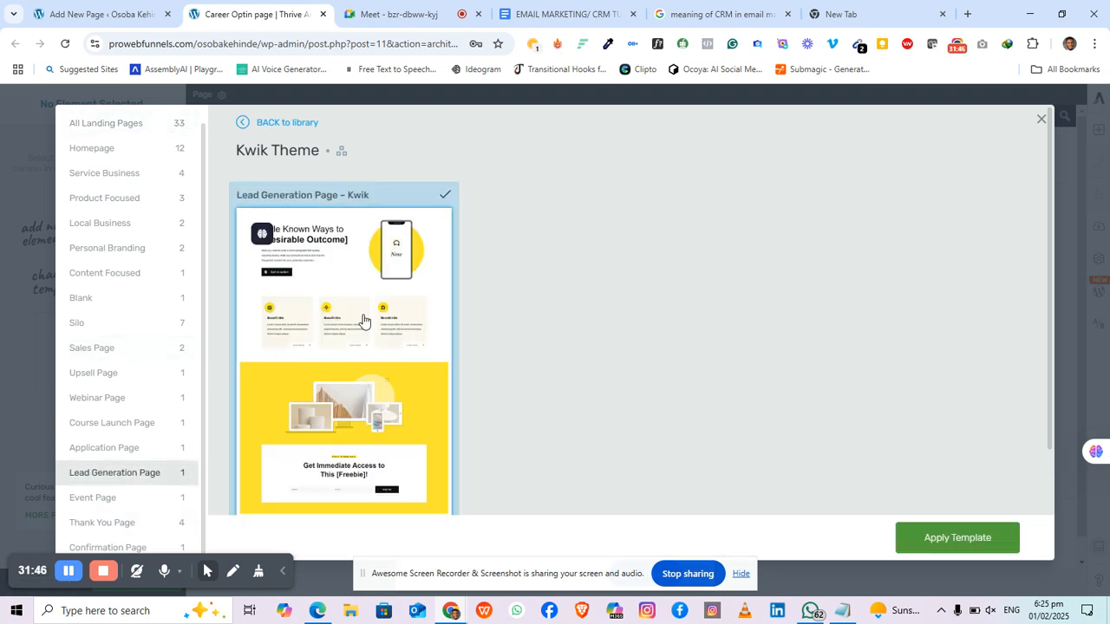
{"action": "left_click", "coordinate": [974, 541]}
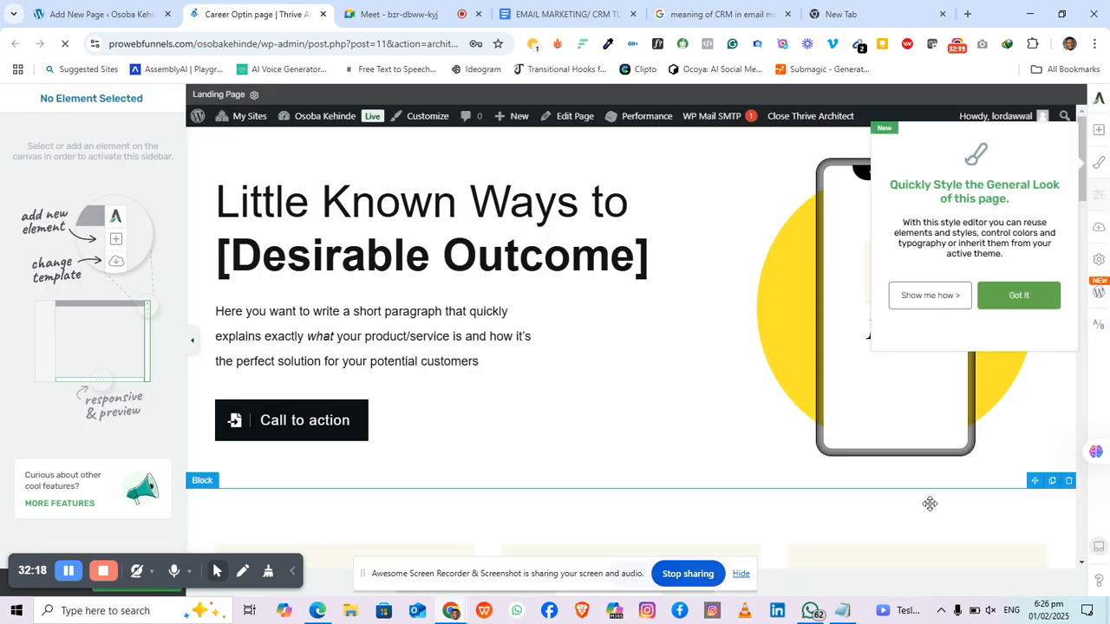
Step: Replace the headline's '[Desirable Outcome]' with 'Change Your Career', deleting both brackets
{"action": "left_click", "coordinate": [1014, 298]}
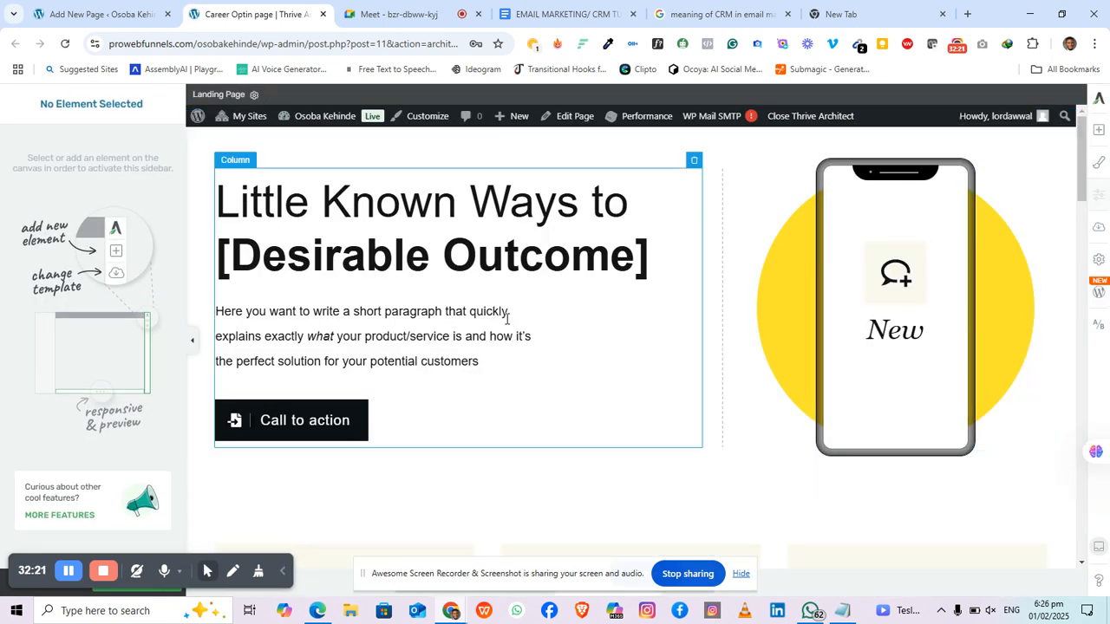
{"action": "left_click_drag", "start_coordinate": [229, 257], "coordinate": [626, 272]}
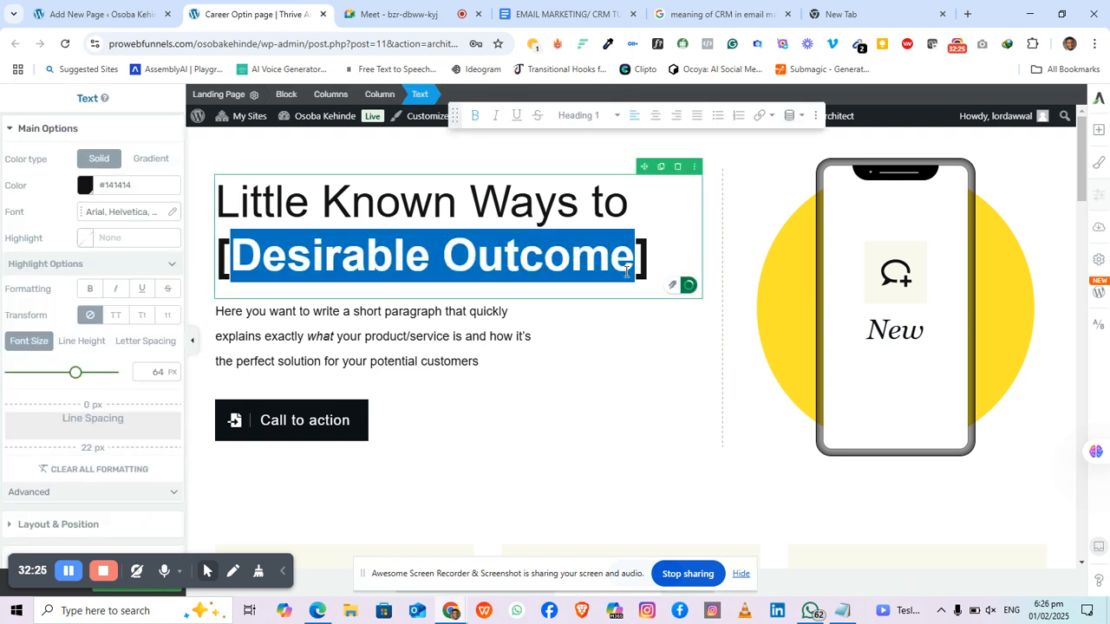
{"action": "type", "text": "Chan"}
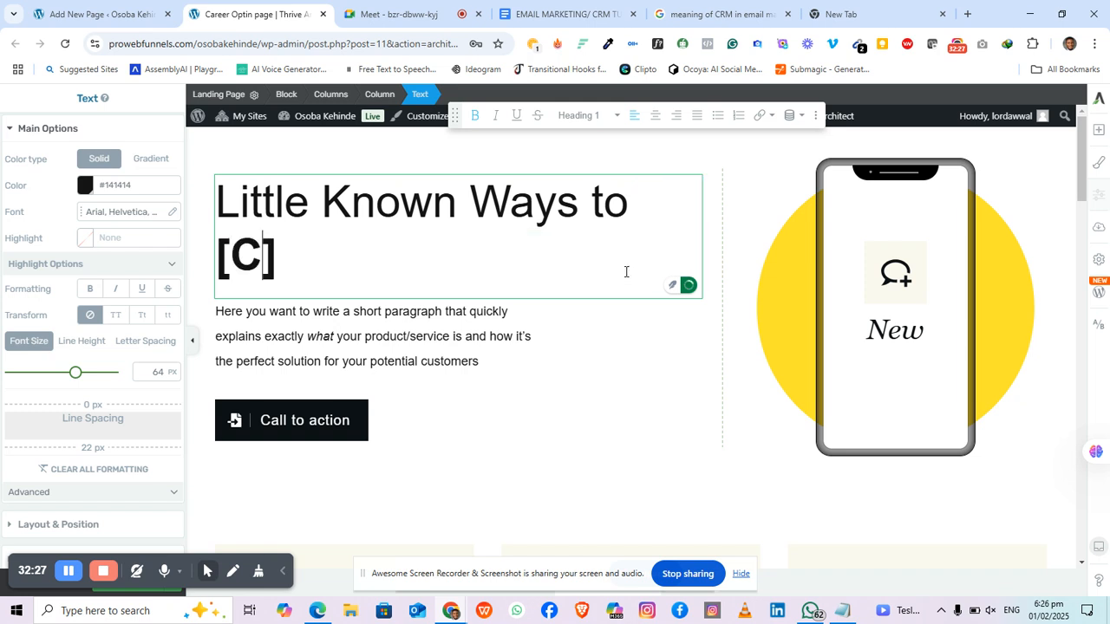
{"action": "type", "text": "ge Your"}
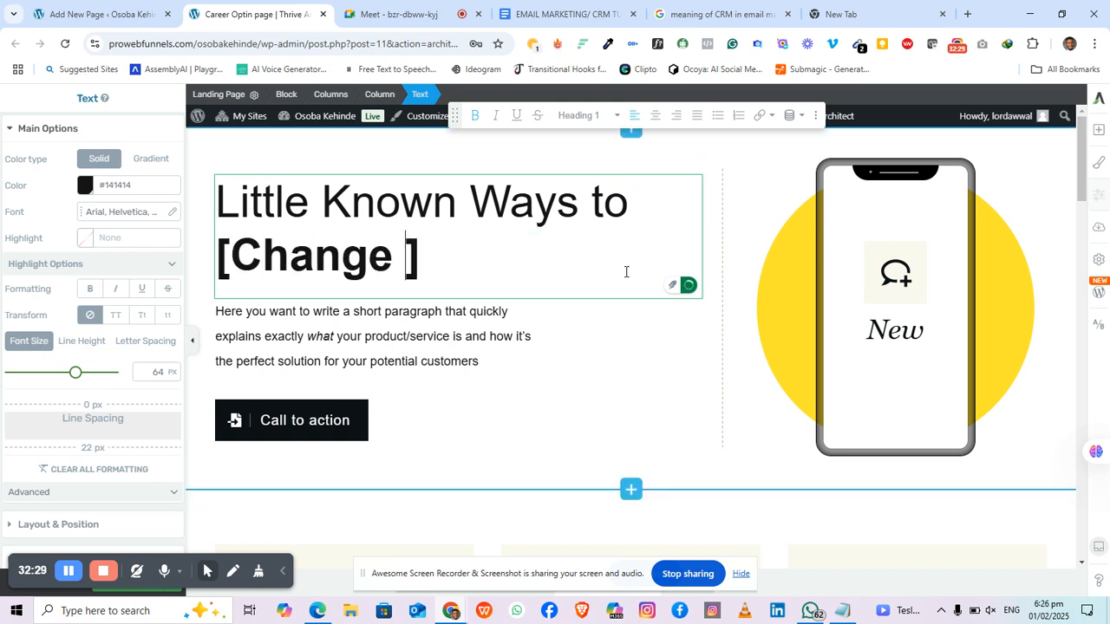
{"action": "type", "text": " Carr"}
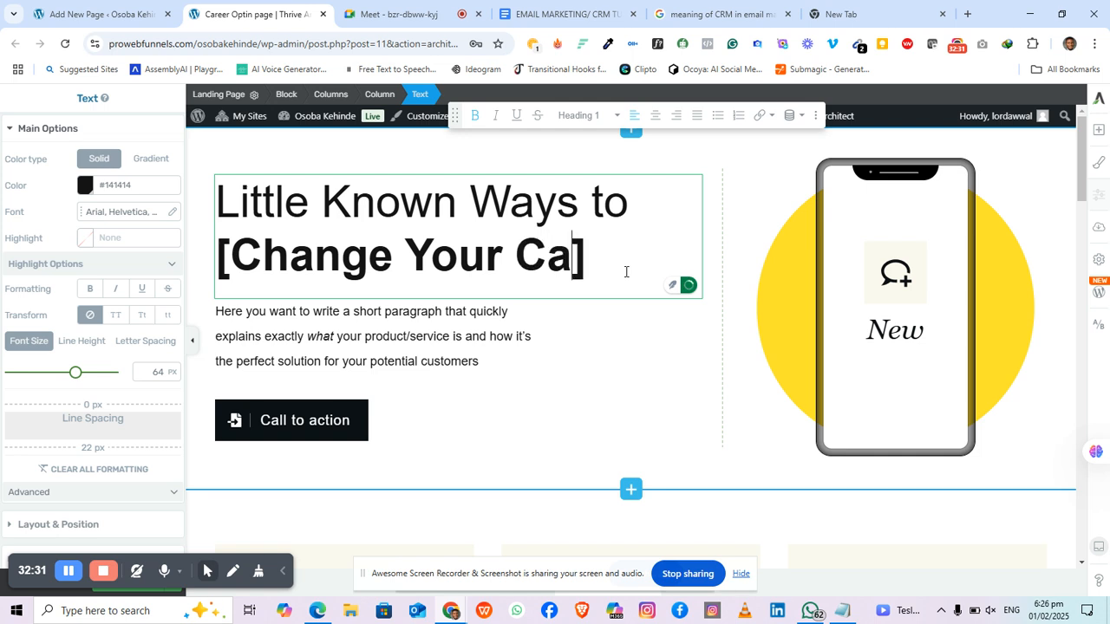
{"action": "key", "text": "BackSpace"}
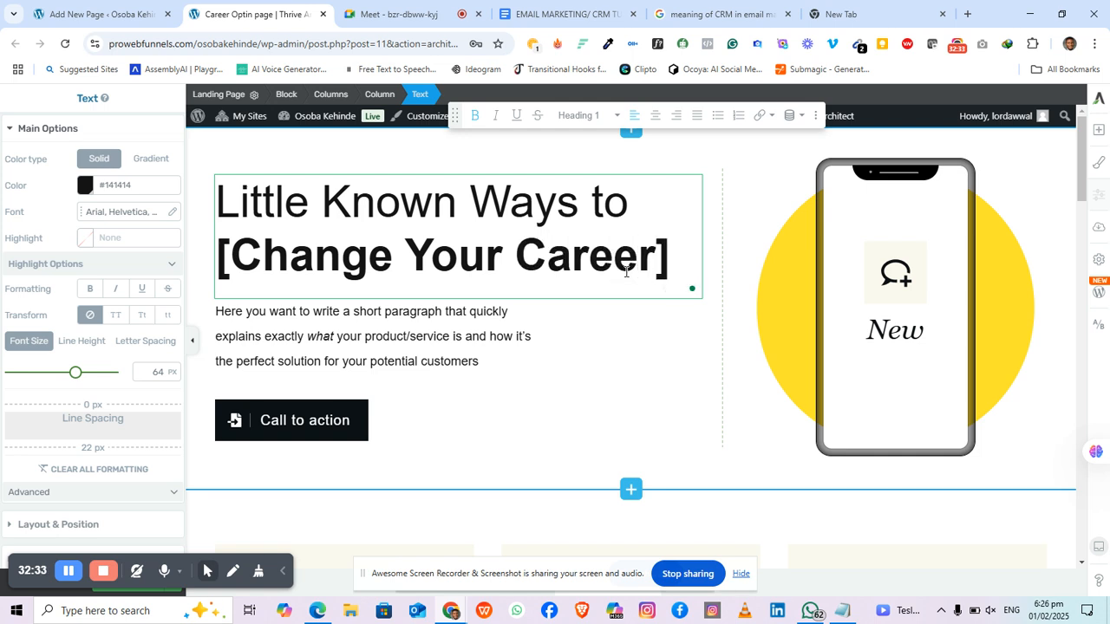
{"action": "key", "text": "Delete"}
{"action": "key", "text": "Home"}
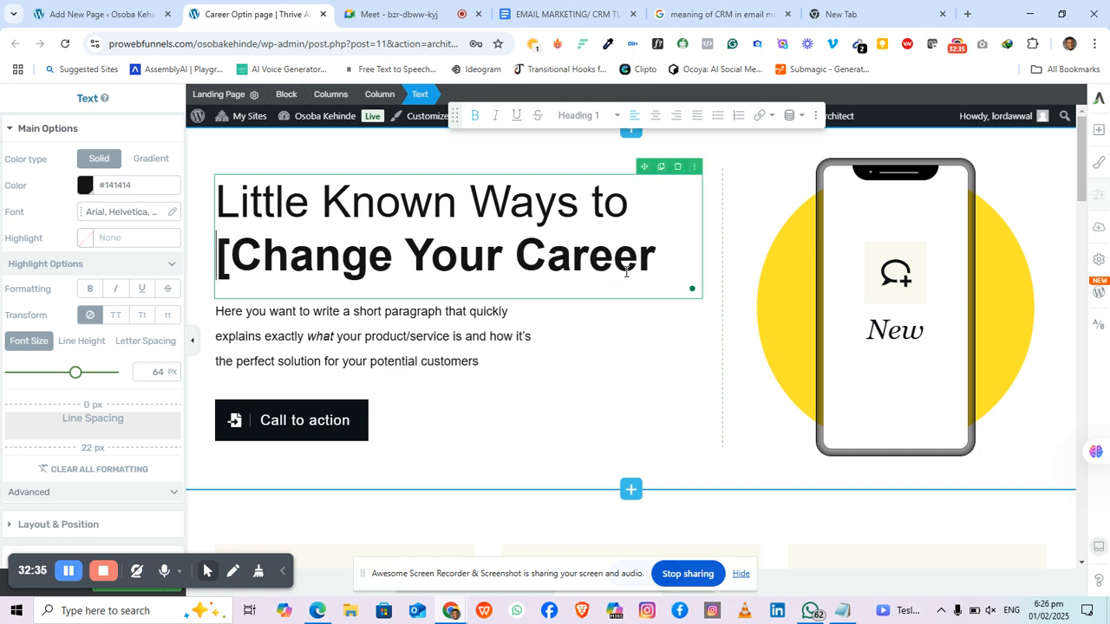
{"action": "key", "text": "Delete"}
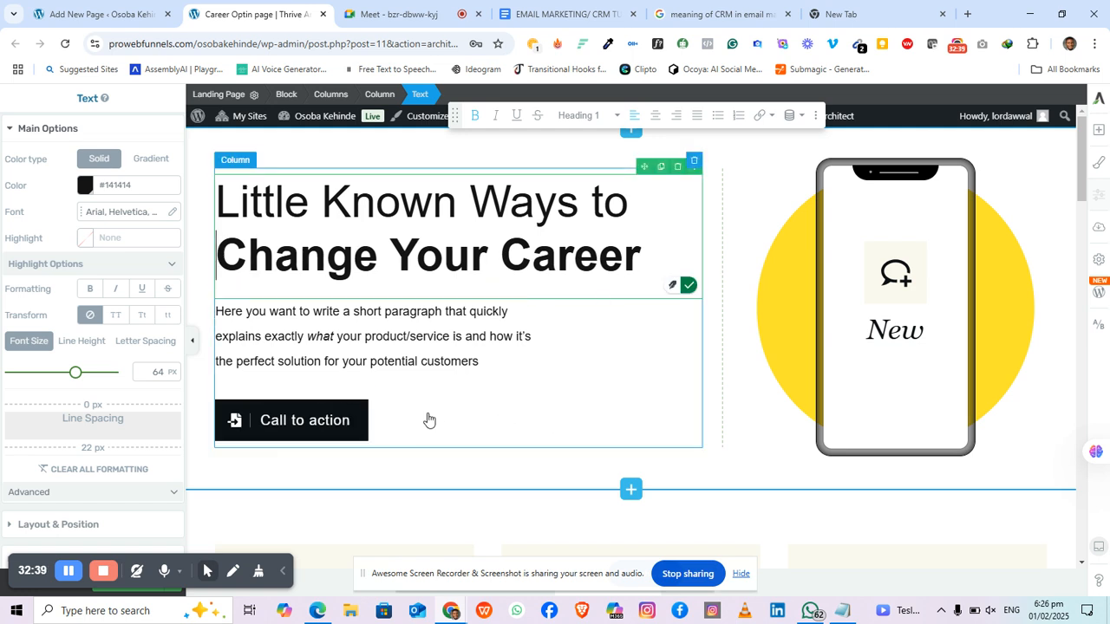
{"action": "left_click", "coordinate": [311, 451]}
Step: Clear the Call to action button's placeholder '#' Target URL
{"action": "left_click", "coordinate": [315, 428]}
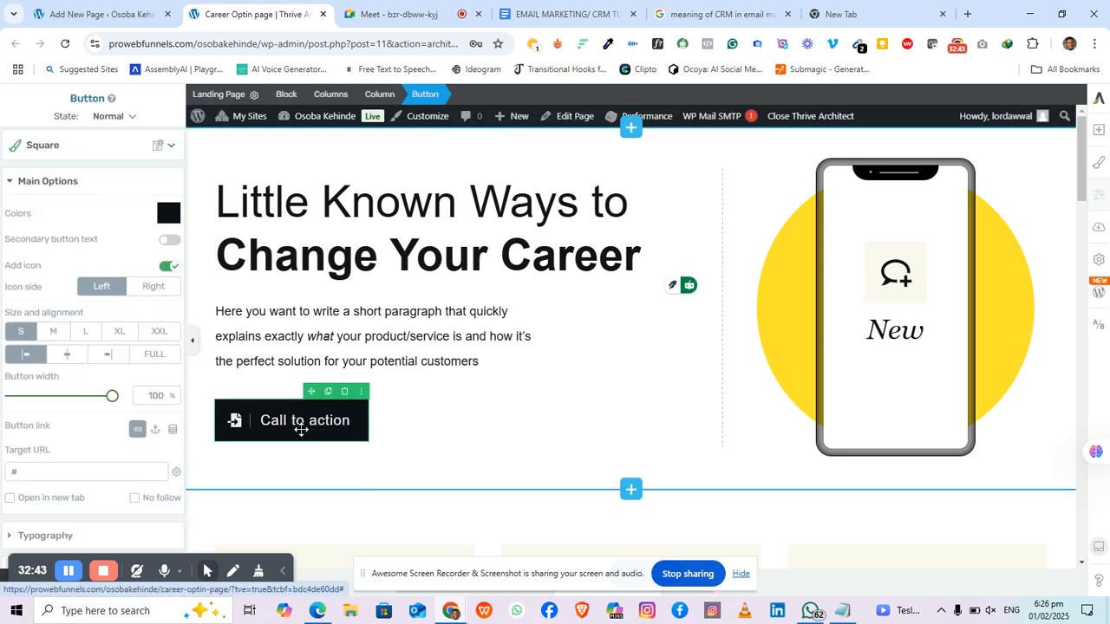
{"action": "scroll", "coordinate": [302, 426], "scroll_direction": "down", "scroll_amount": 1}
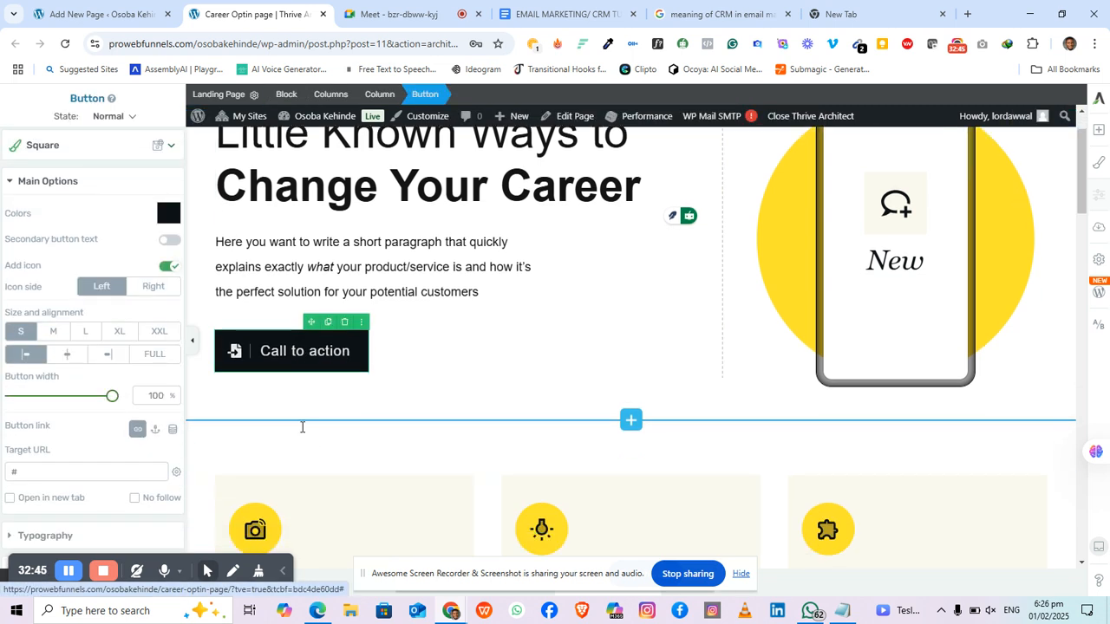
{"action": "scroll", "coordinate": [302, 425], "scroll_direction": "up", "scroll_amount": 1}
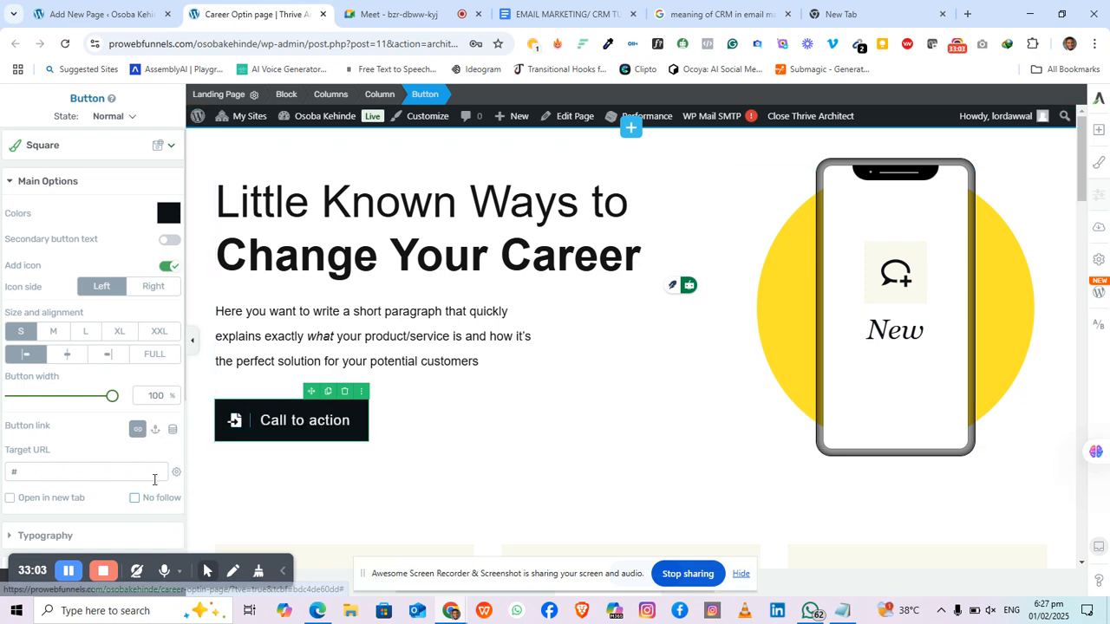
{"action": "scroll", "coordinate": [104, 437], "scroll_direction": "down", "scroll_amount": 2}
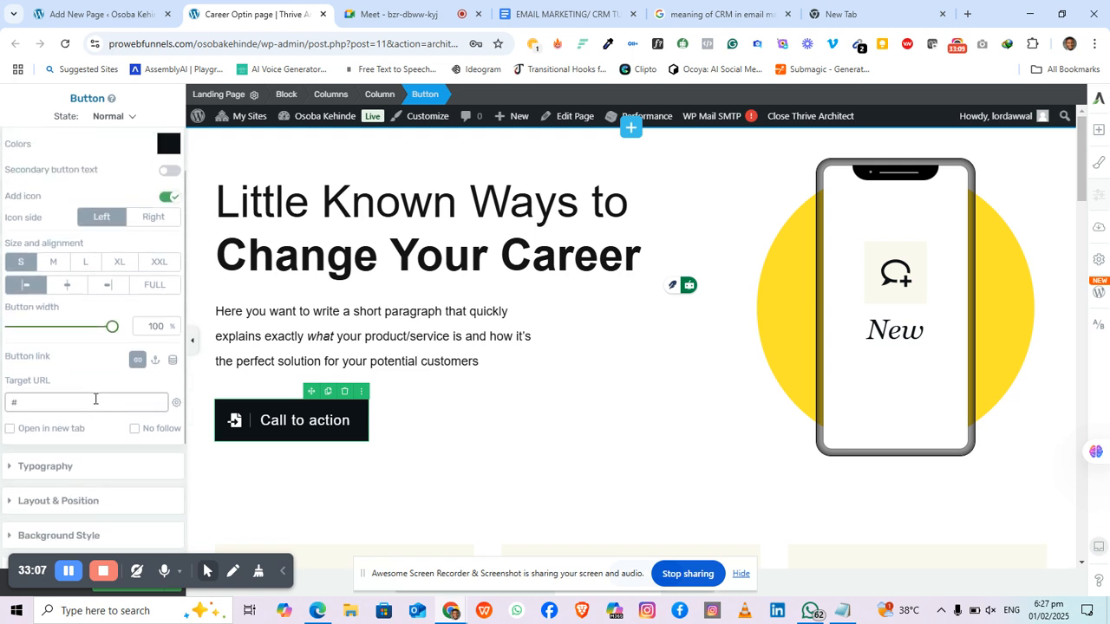
{"action": "key", "text": "BackSpace"}
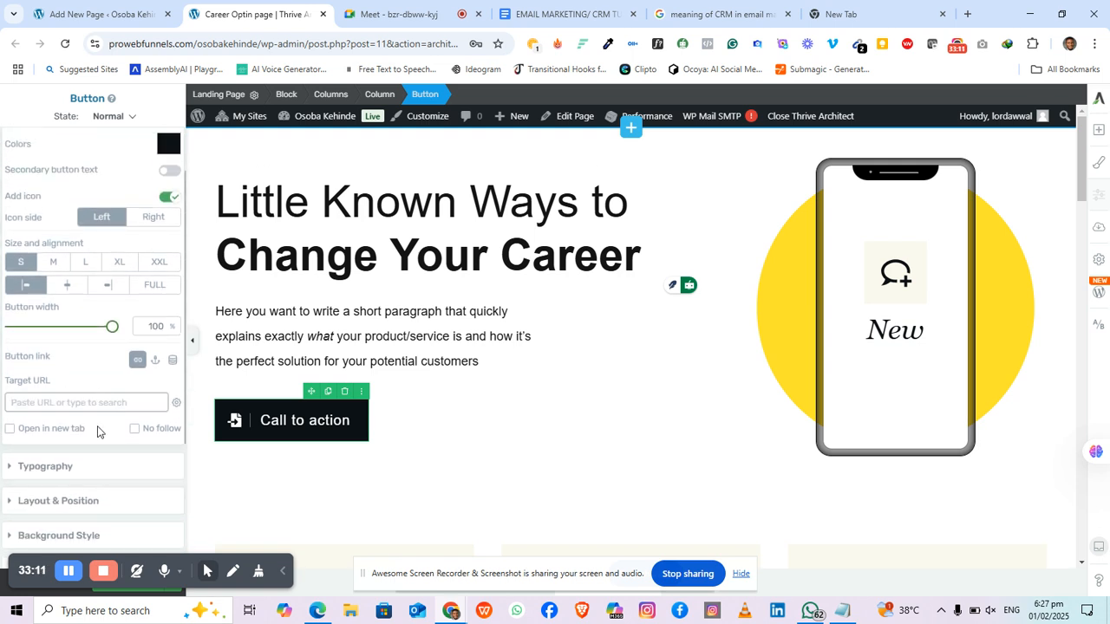
Step: Add an on-click Open Thrive lightbox action to the button, finding no lightboxes available
{"action": "scroll", "coordinate": [82, 407], "scroll_direction": "down", "scroll_amount": 4}
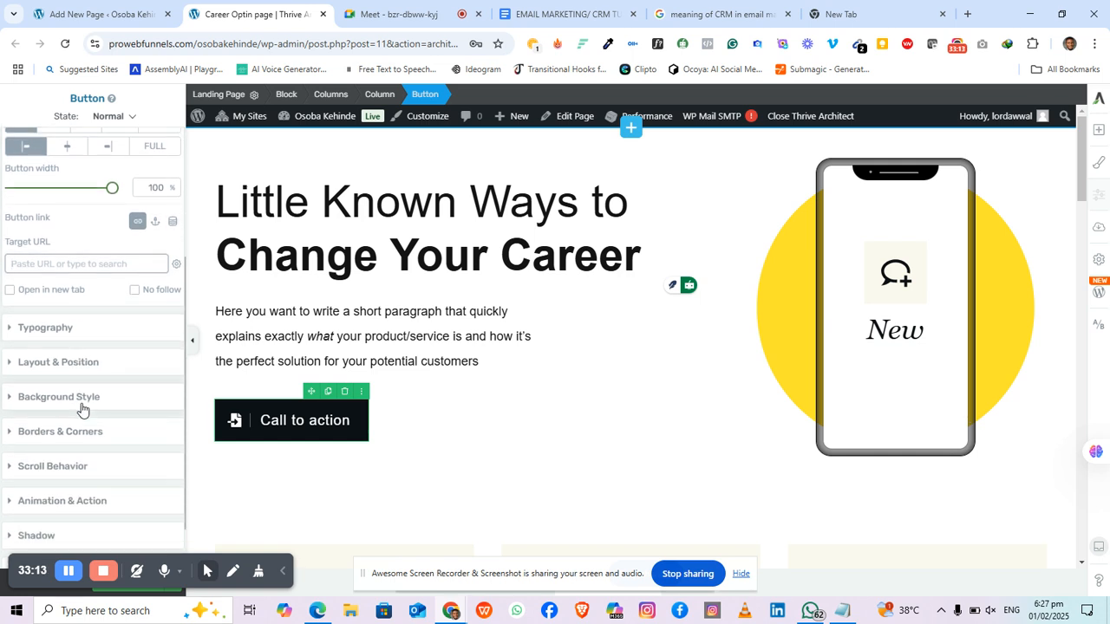
{"action": "scroll", "coordinate": [82, 408], "scroll_direction": "up", "scroll_amount": 4}
{"action": "scroll", "coordinate": [82, 398], "scroll_direction": "down", "scroll_amount": 5}
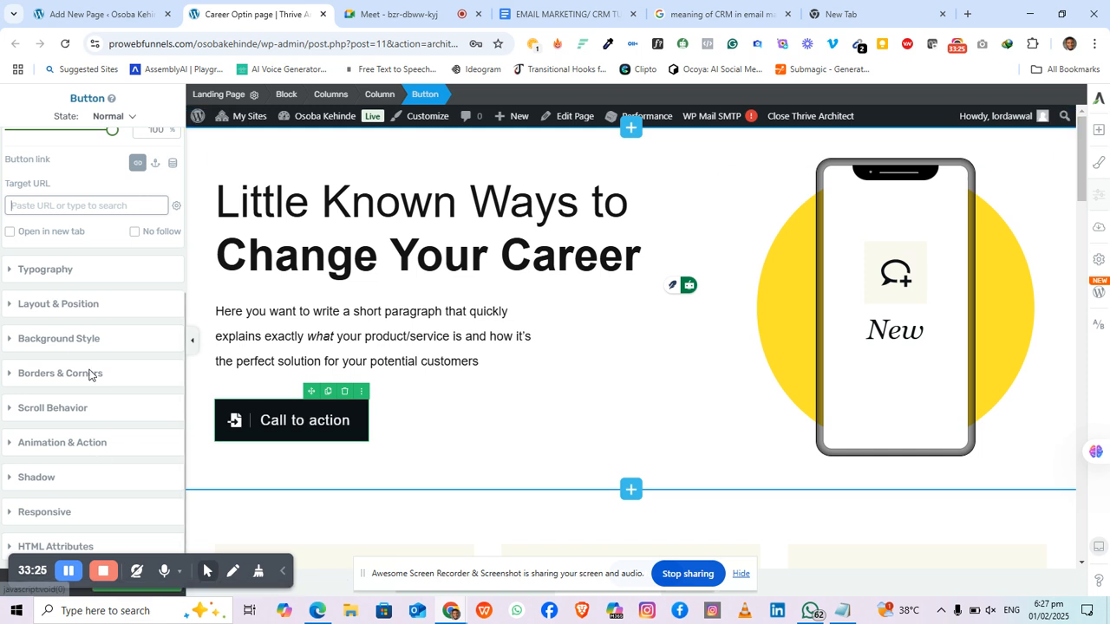
{"action": "scroll", "coordinate": [35, 295], "scroll_direction": "up", "scroll_amount": 3}
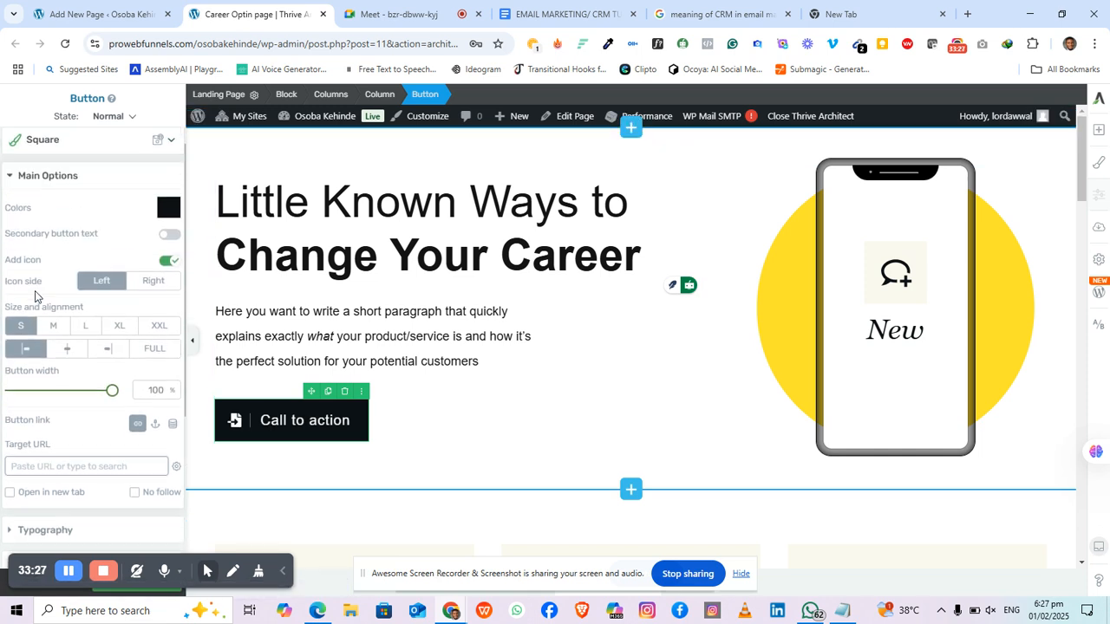
{"action": "scroll", "coordinate": [35, 295], "scroll_direction": "down", "scroll_amount": 3}
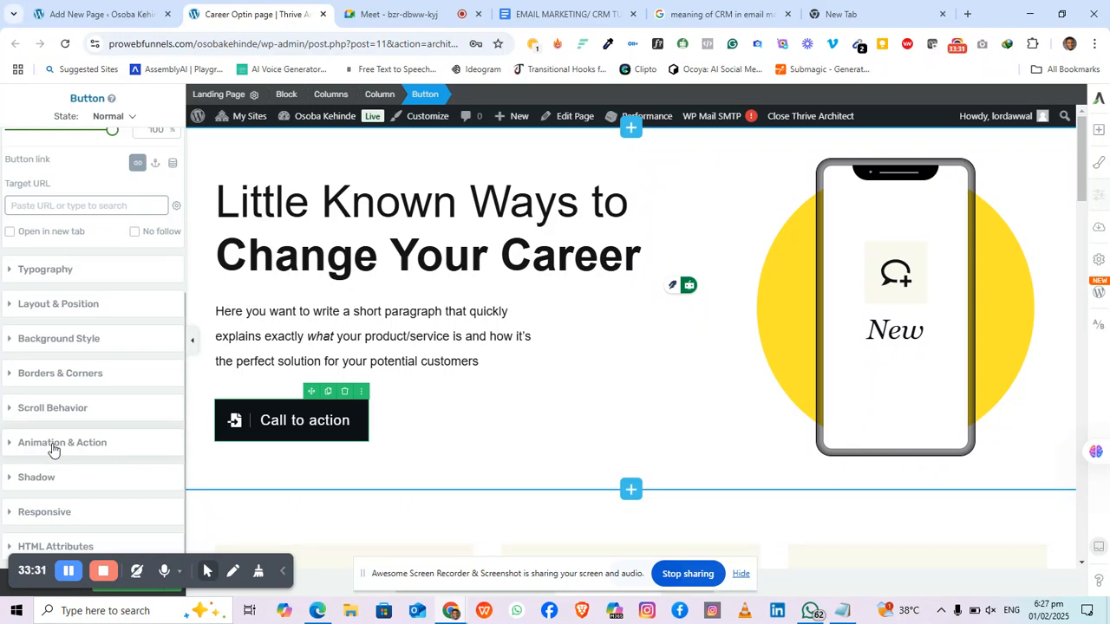
{"action": "left_click", "coordinate": [53, 447]}
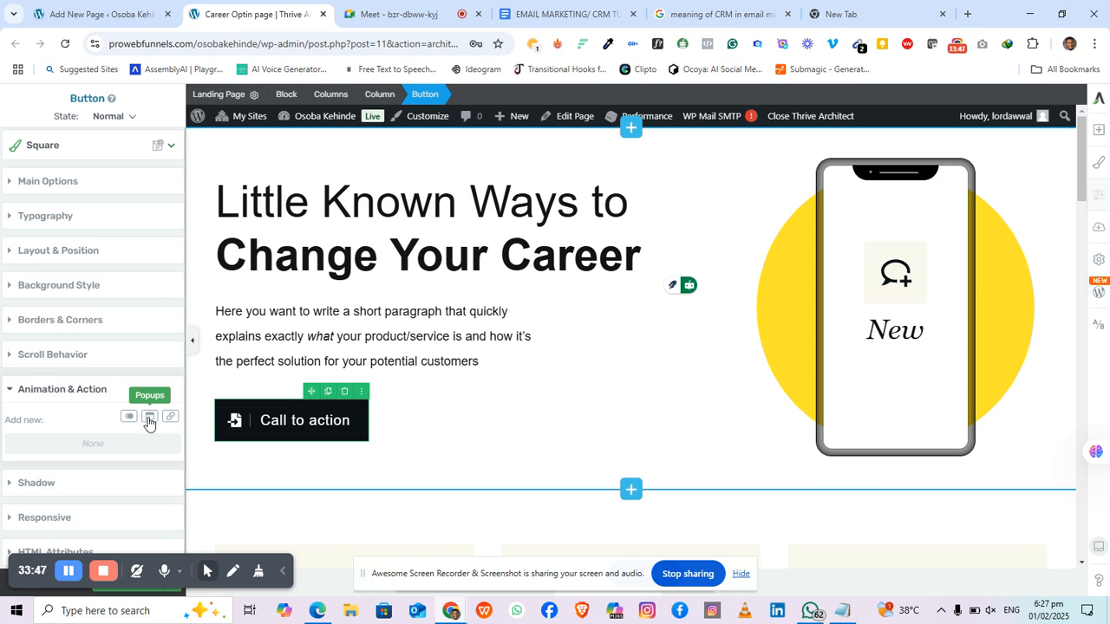
{"action": "left_click", "coordinate": [148, 421]}
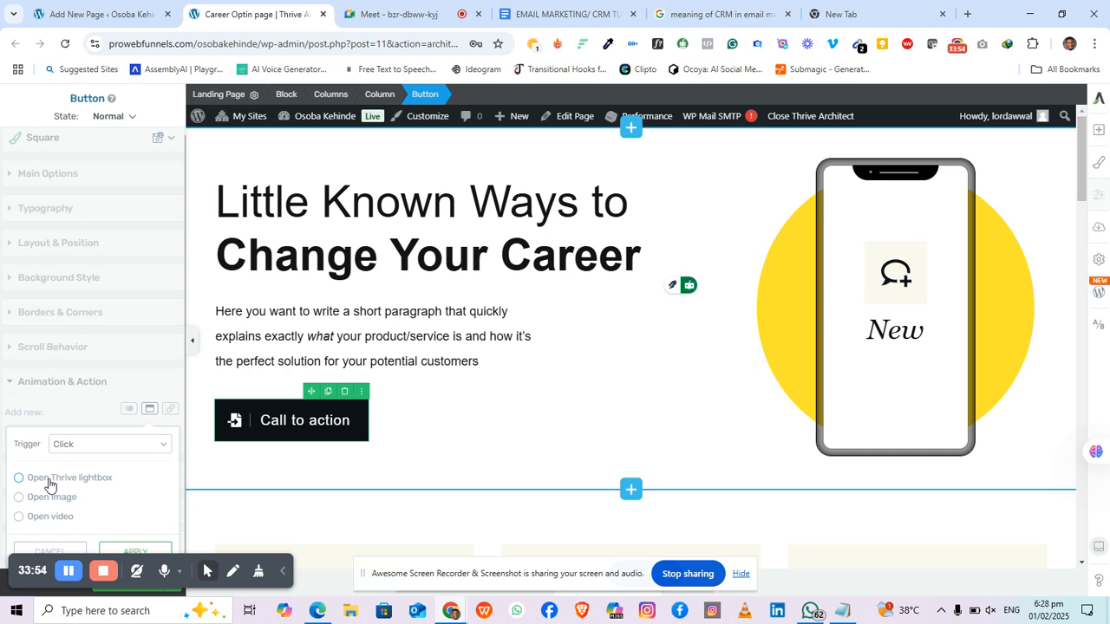
{"action": "left_click", "coordinate": [49, 483]}
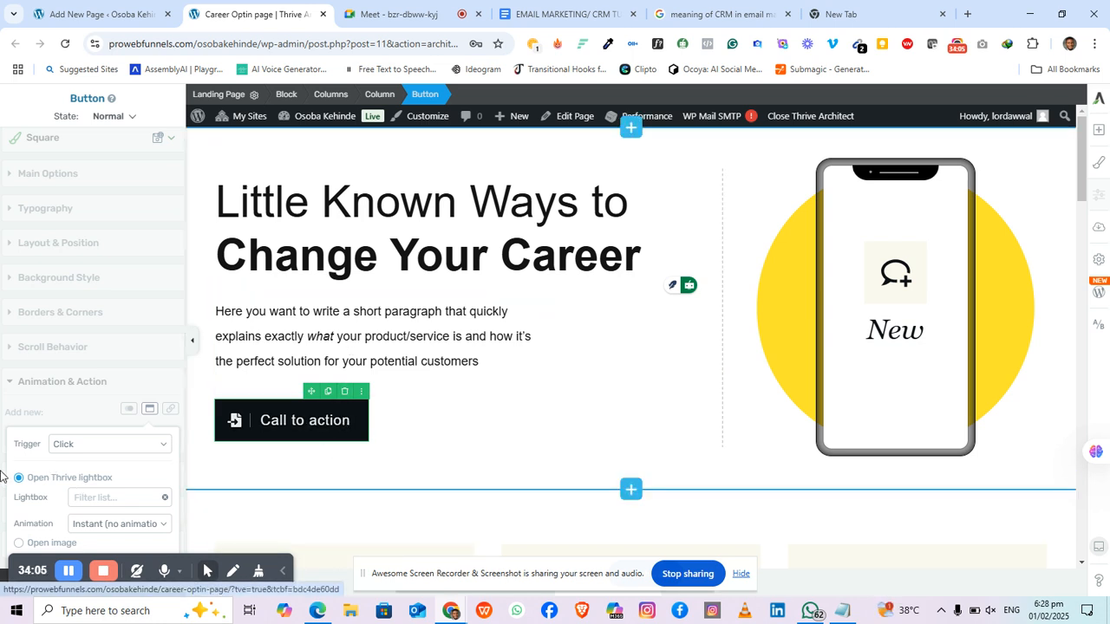
{"action": "left_click", "coordinate": [137, 498]}
{"action": "type", "text": "ad"}
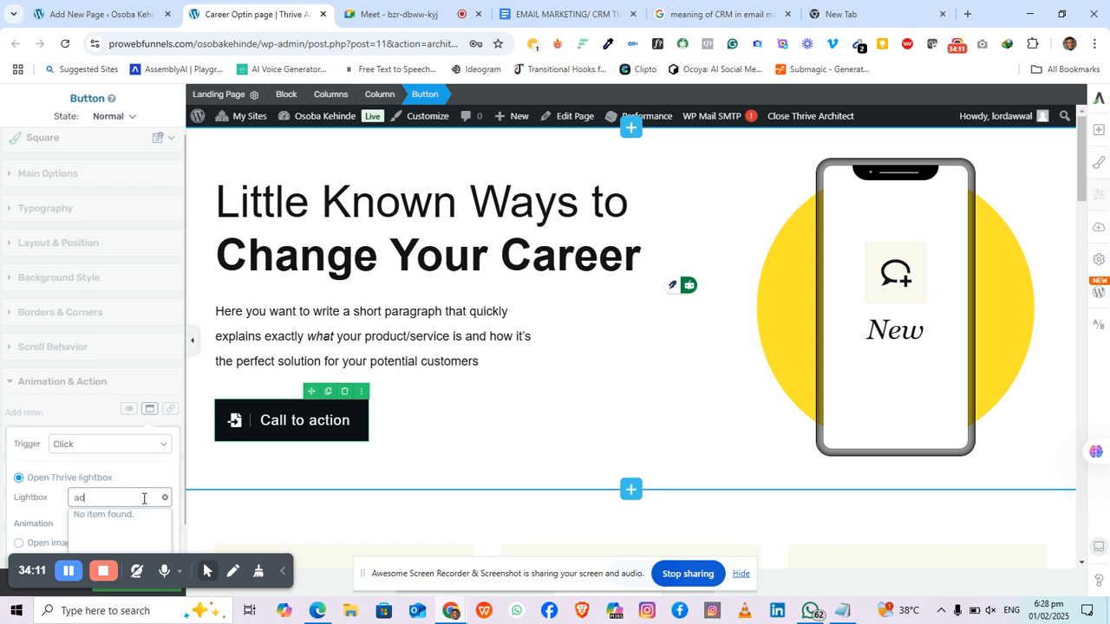
{"action": "key", "text": "BackSpace"}
{"action": "key", "text": "BackSpace"}
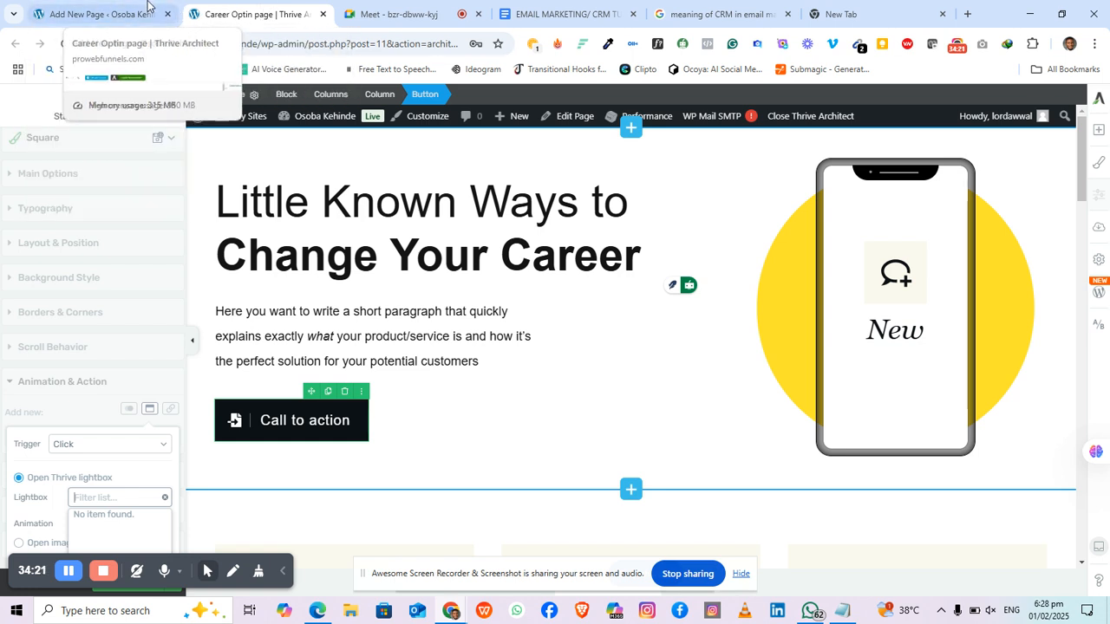
{"action": "left_click", "coordinate": [100, 10]}
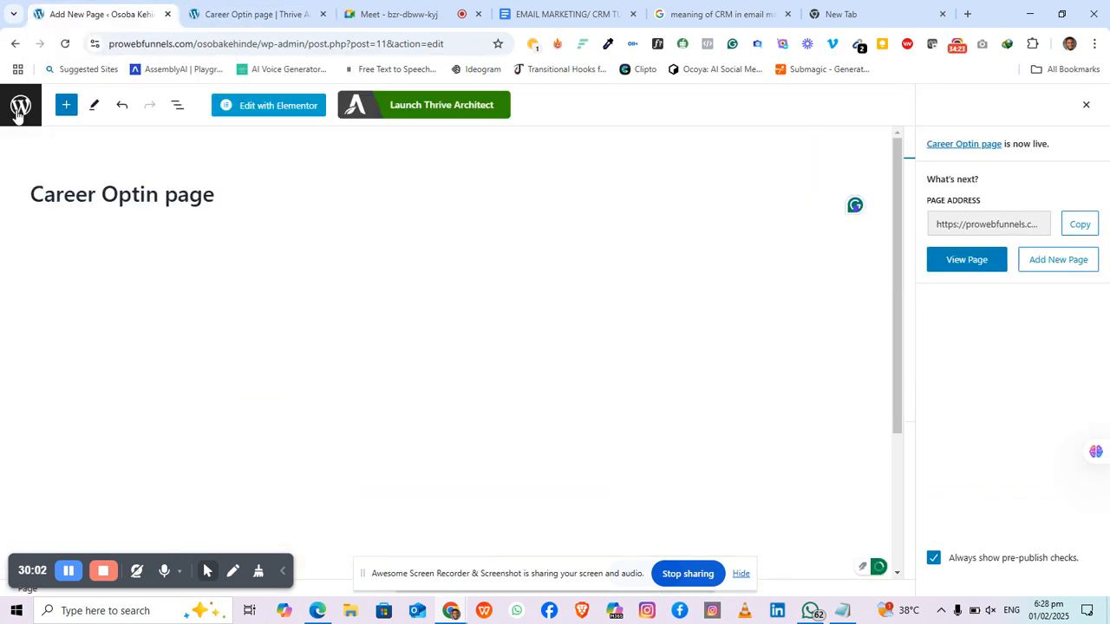
Step: Go to Thrive Lightboxes in WordPress admin and start a new lightbox
{"action": "left_click", "coordinate": [20, 106]}
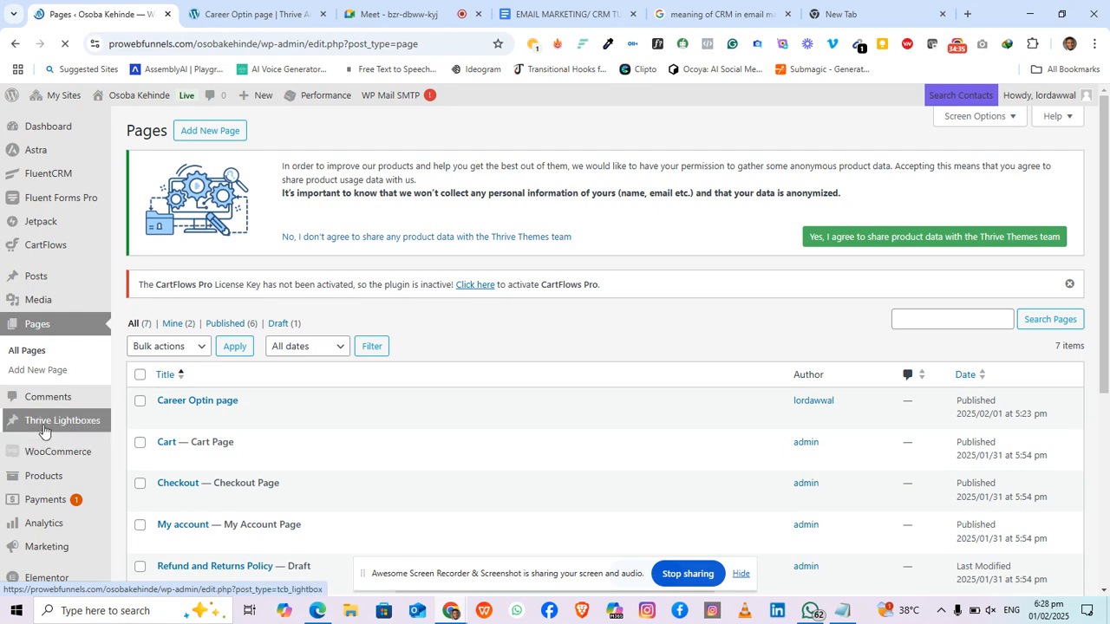
{"action": "mouse_move", "coordinate": [45, 431]}
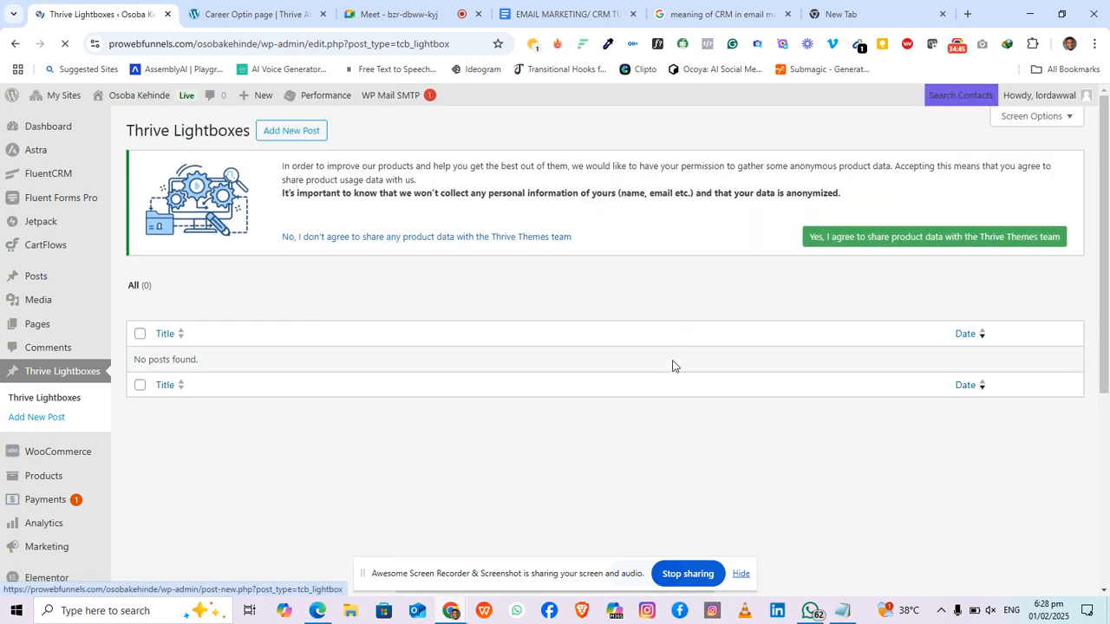
{"action": "left_click", "coordinate": [308, 137]}
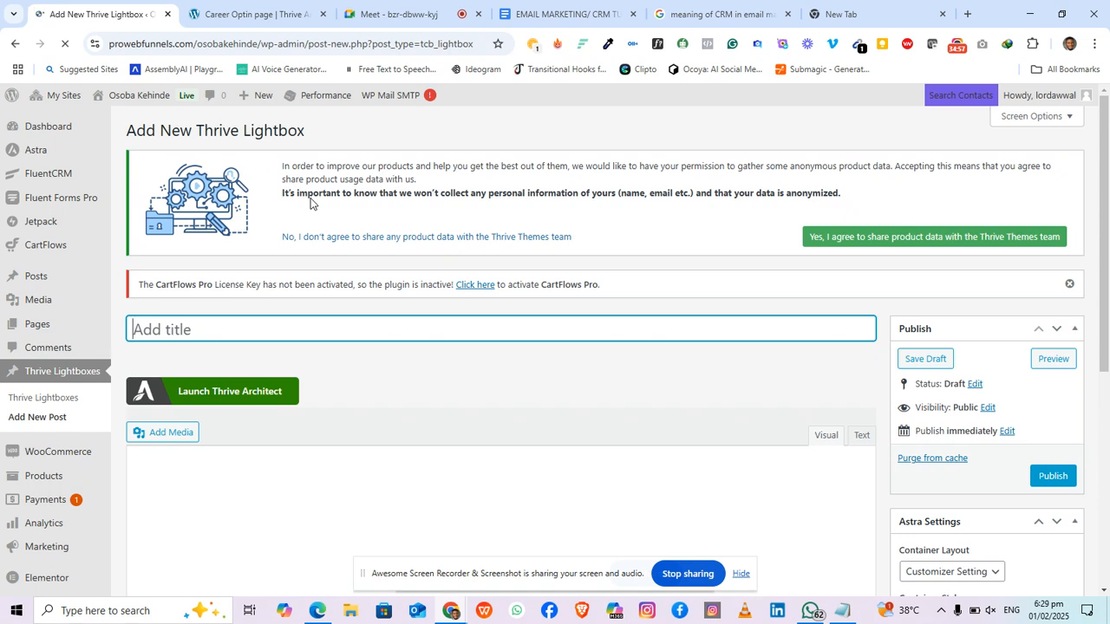
Step: Name the new lightbox 'Career Form Pop-up' and publish it
{"action": "type", "text": "C"}
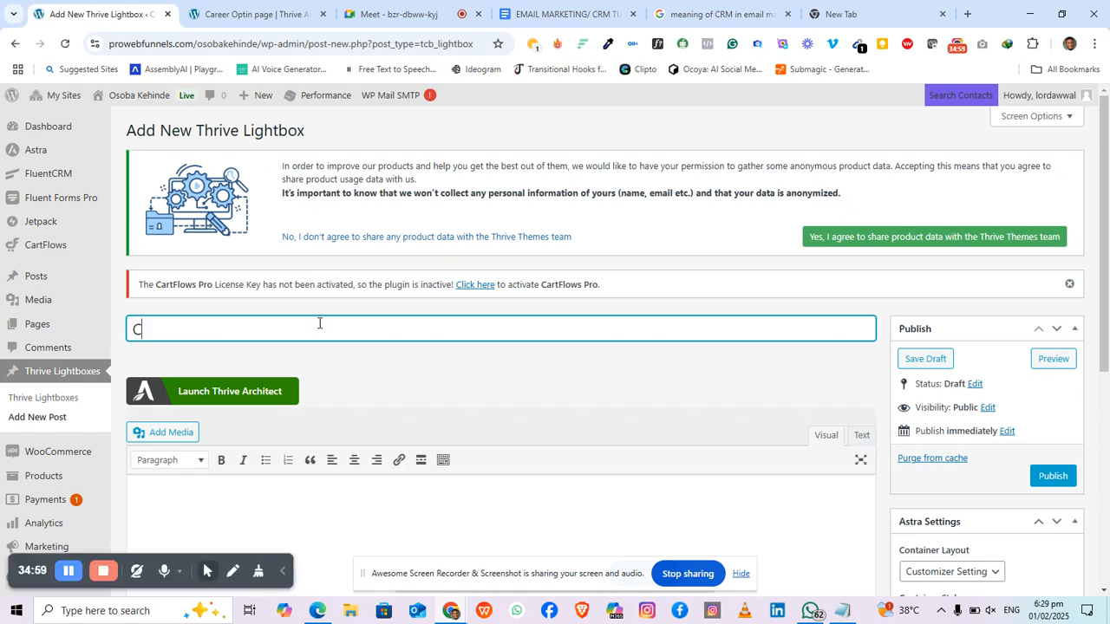
{"action": "type", "text": "areer F"}
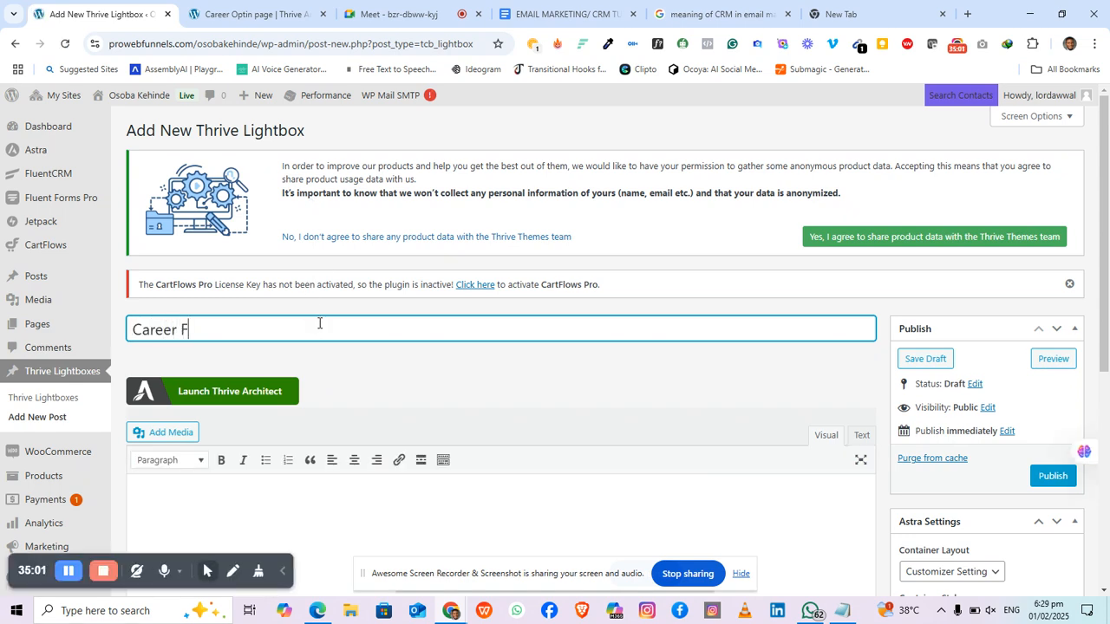
{"action": "type", "text": "orm Pop"}
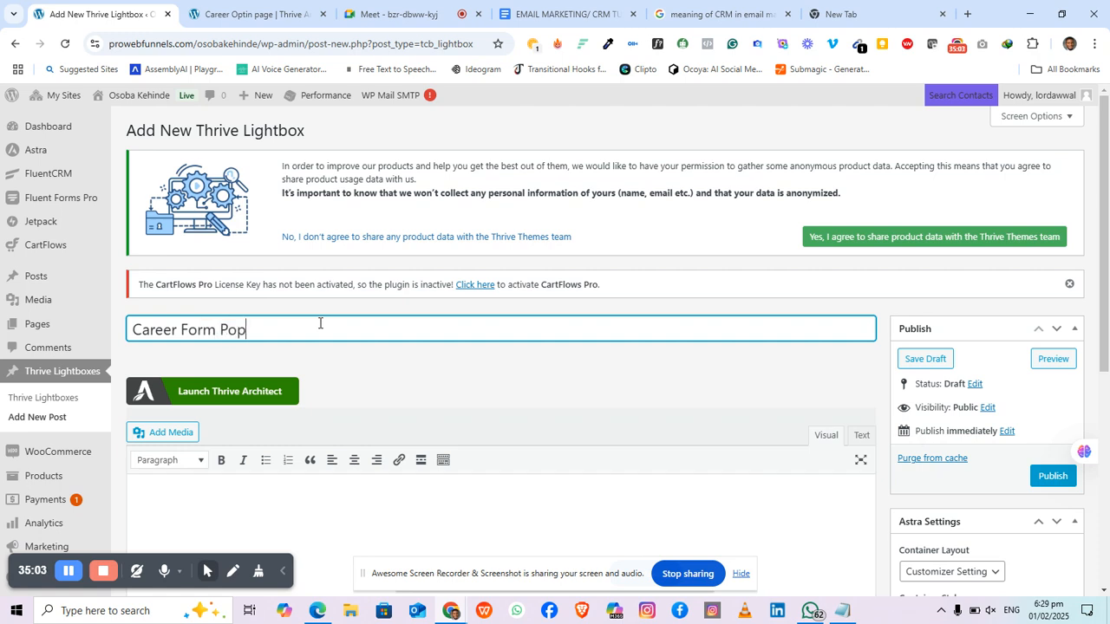
{"action": "type", "text": "-up"}
{"action": "left_click", "coordinate": [236, 401]}
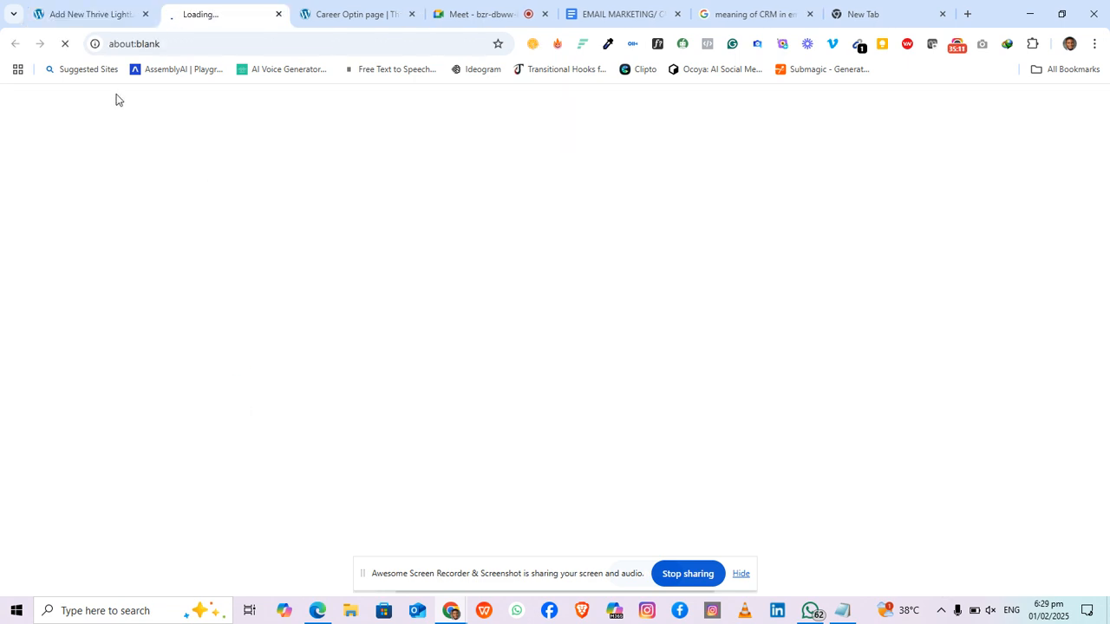
{"action": "left_click", "coordinate": [110, 14]}
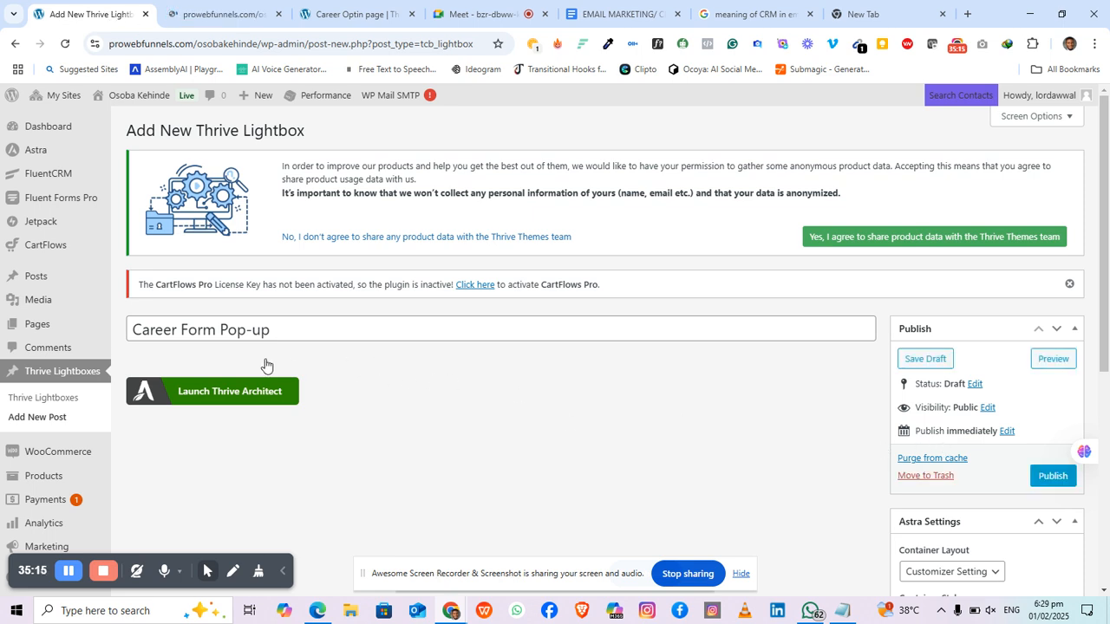
{"action": "left_click", "coordinate": [1051, 479]}
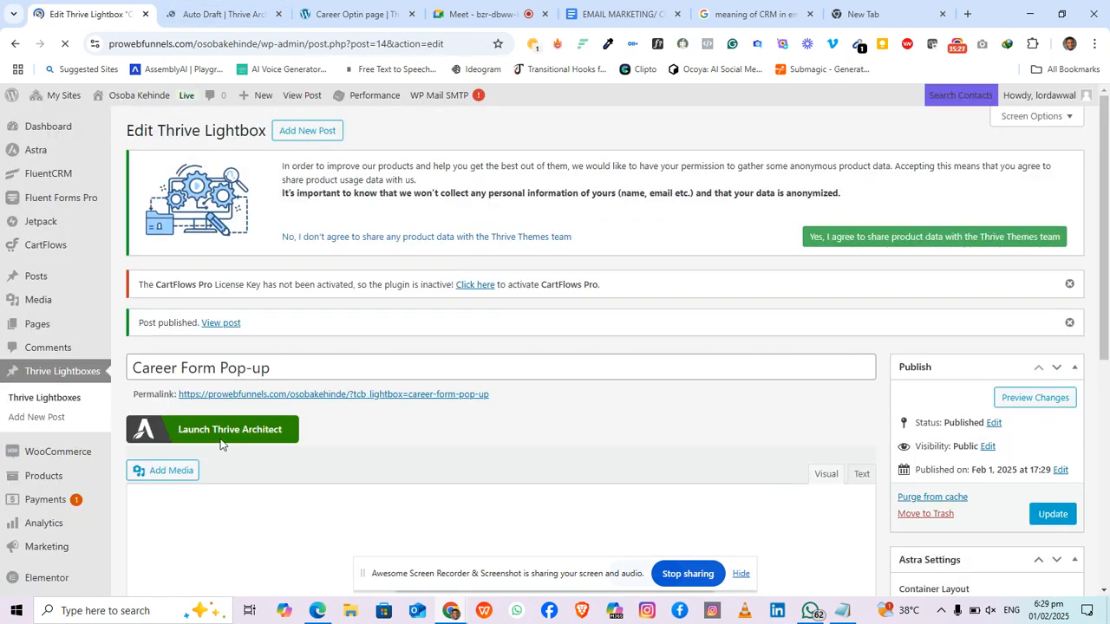
Step: Open the lightbox in Thrive Architect and drop in a Text element with its placeholder cleared
{"action": "left_click", "coordinate": [218, 433]}
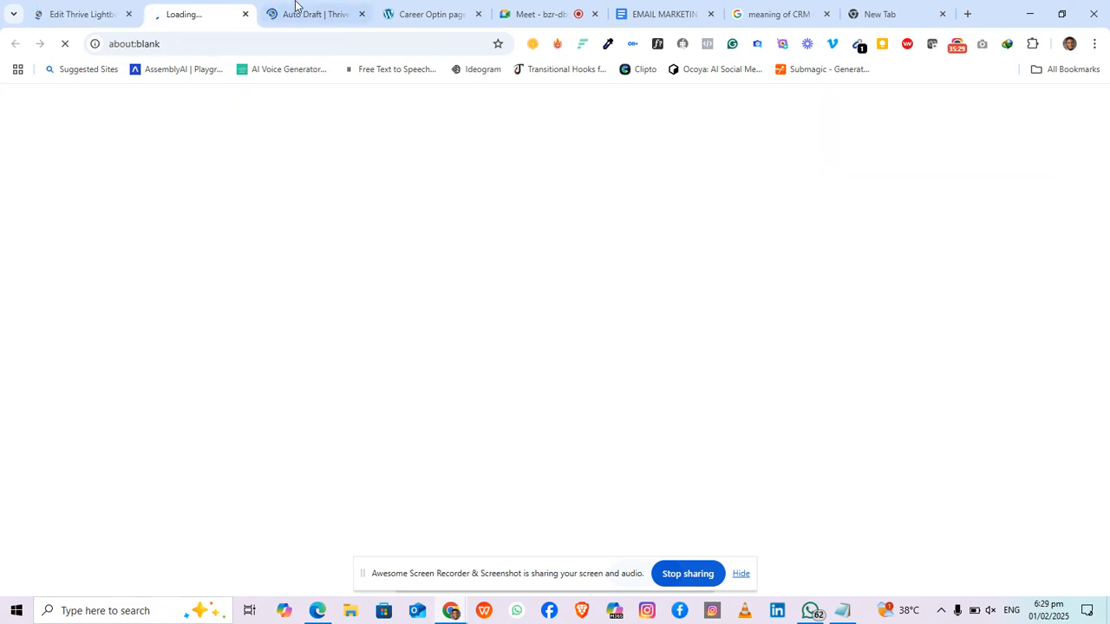
{"action": "left_click", "coordinate": [362, 15]}
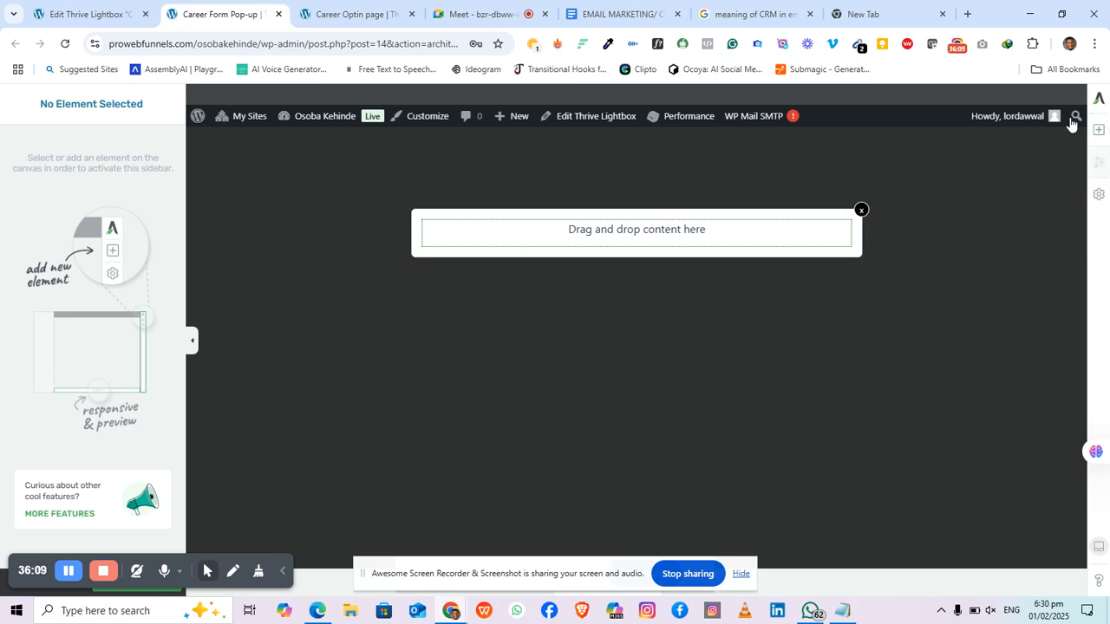
{"action": "left_click", "coordinate": [1097, 129]}
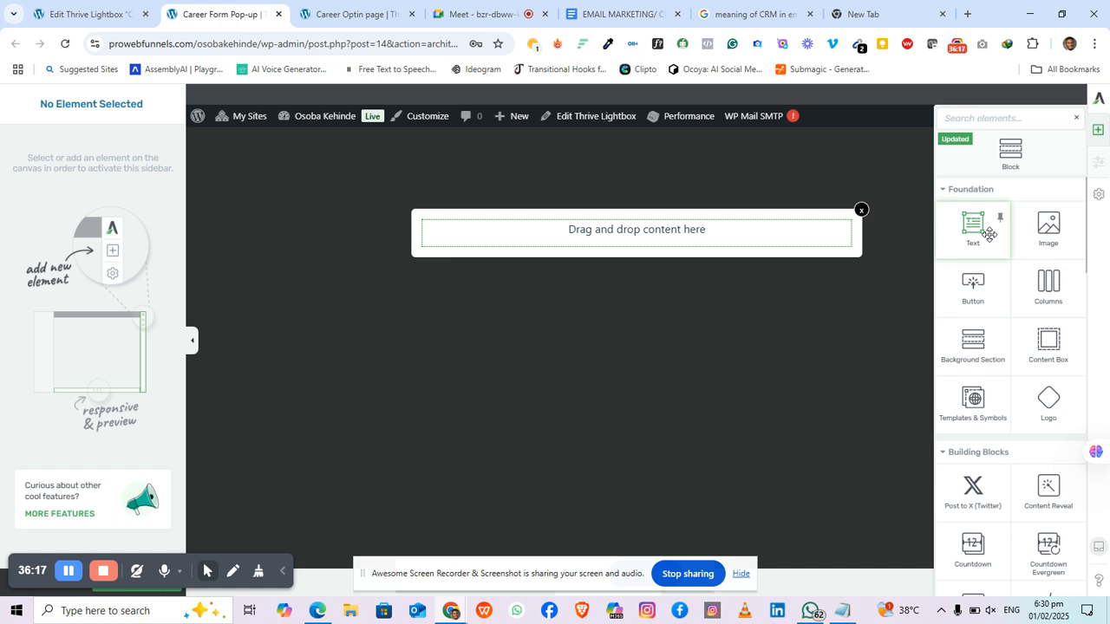
{"action": "left_click_drag", "start_coordinate": [988, 235], "coordinate": [725, 238]}
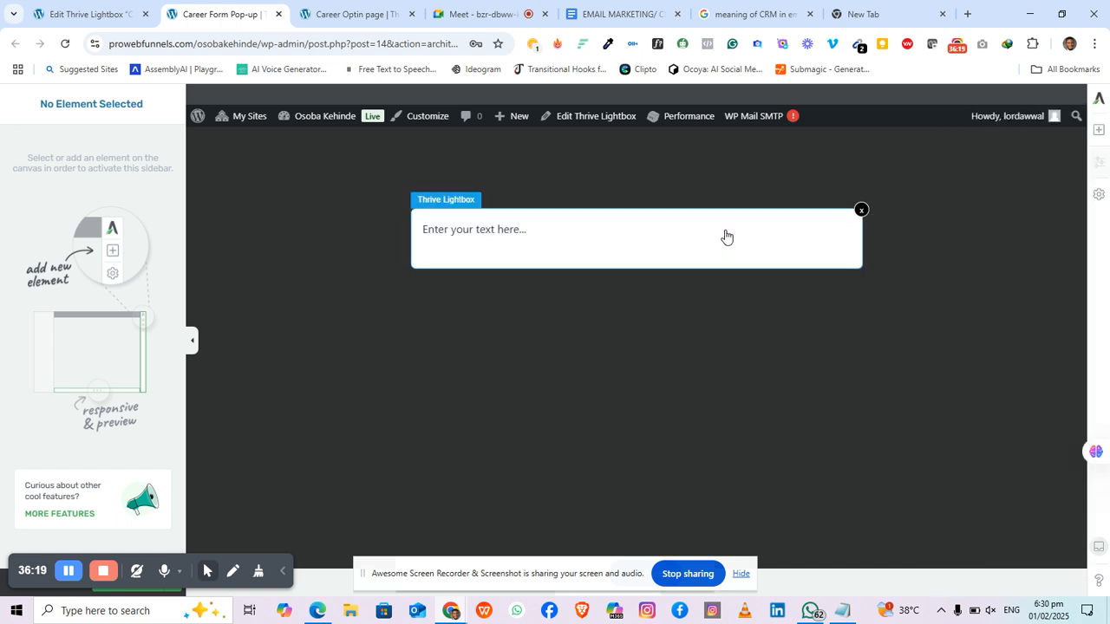
{"action": "triple_click", "coordinate": [546, 228]}
{"action": "key", "text": "BackSpace"}
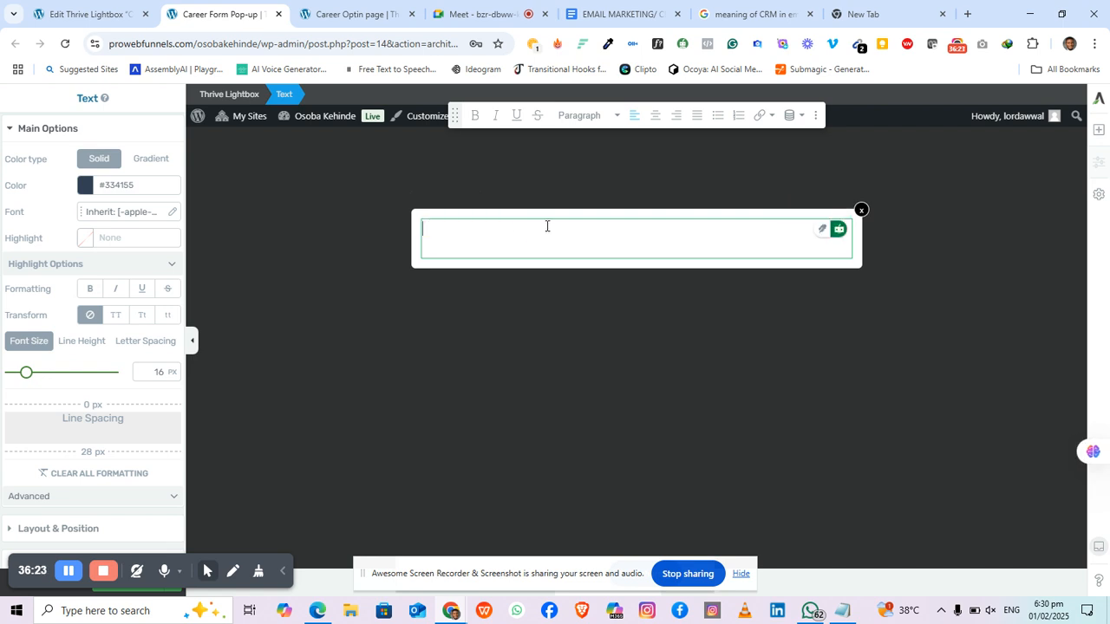
{"action": "left_click", "coordinate": [76, 14]}
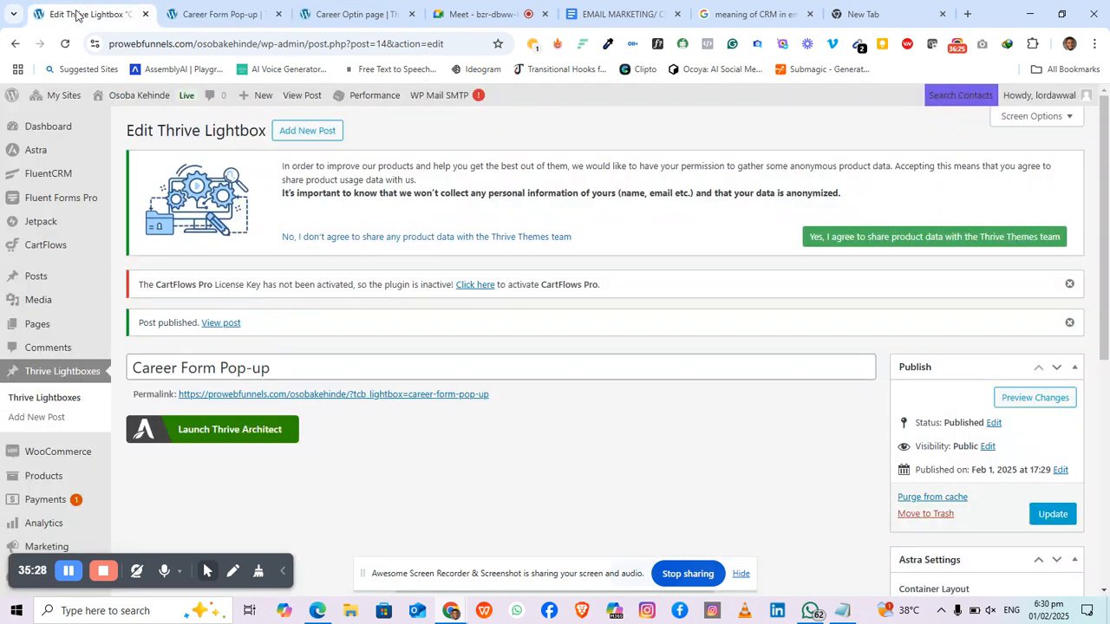
Step: Copy the Career Form's shortcode [fluentform id="3"] from the Fluent Forms list
{"action": "left_click", "coordinate": [68, 202]}
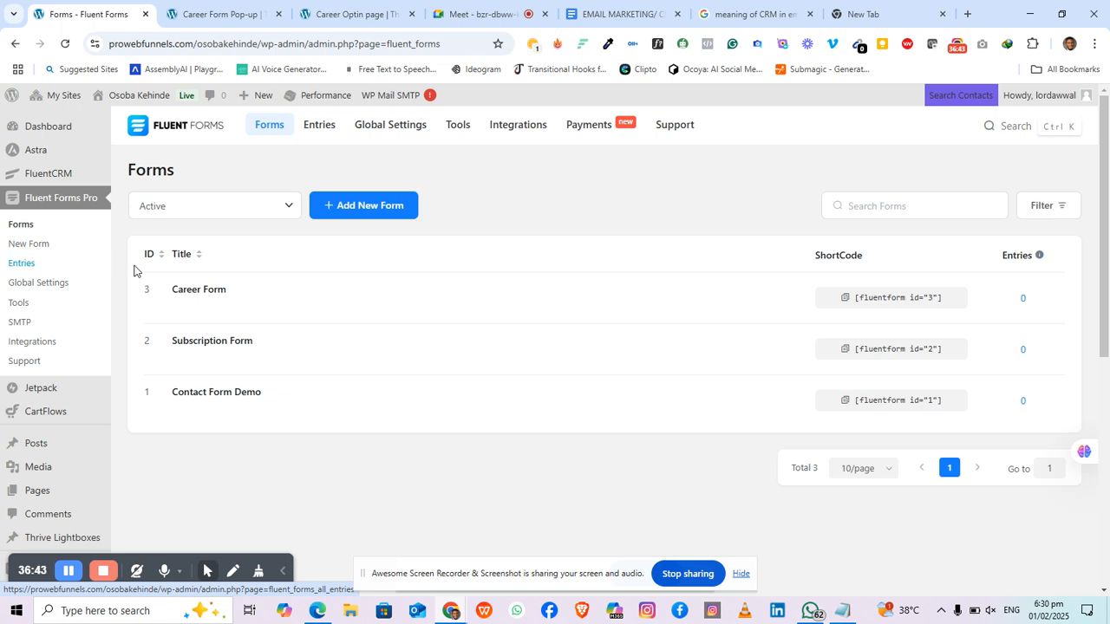
{"action": "mouse_move", "coordinate": [248, 307]}
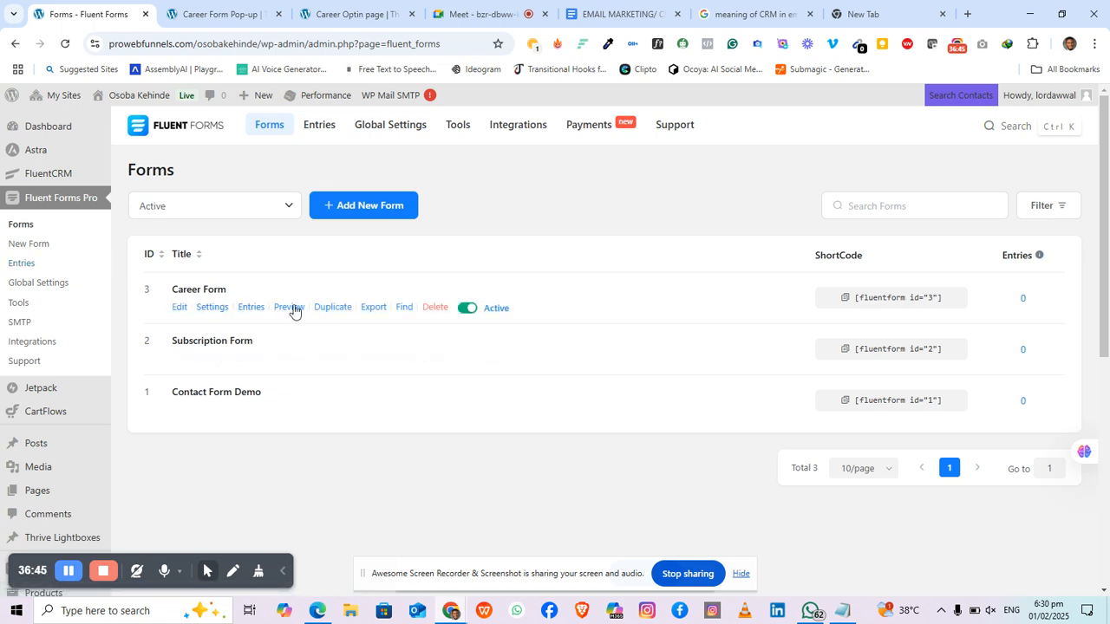
{"action": "left_click", "coordinate": [864, 300]}
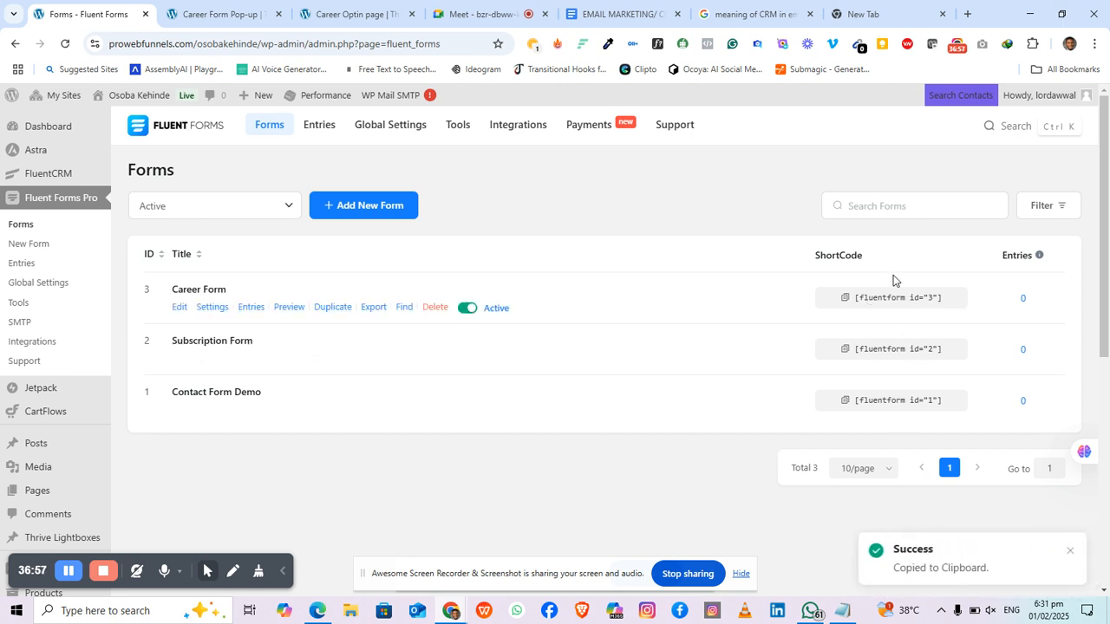
{"action": "left_click", "coordinate": [192, 11]}
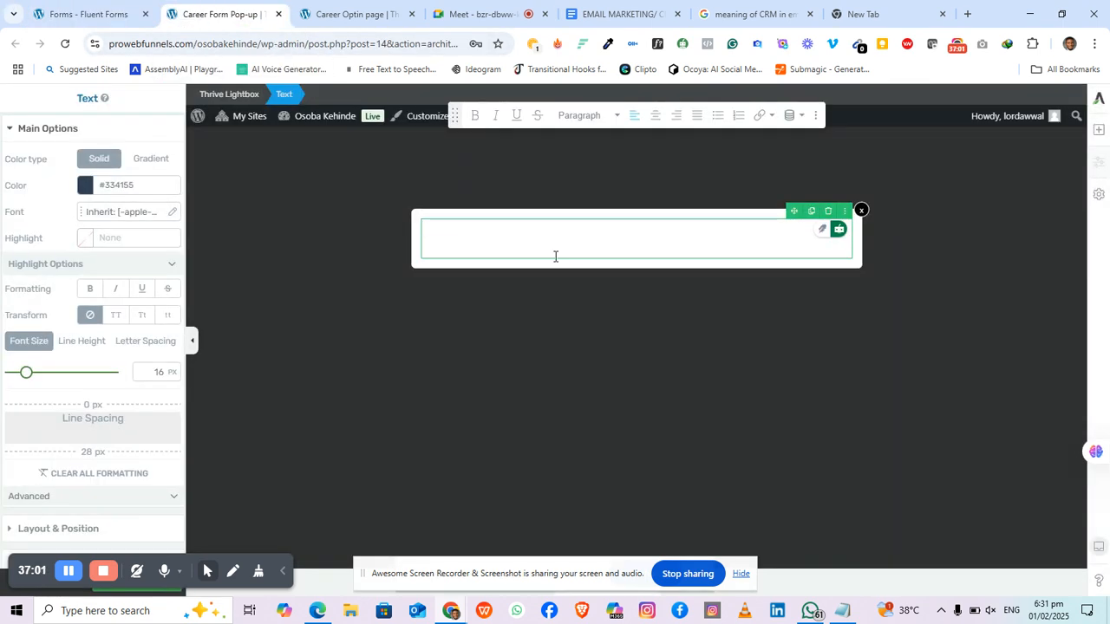
Step: Paste [fluentform id="3"] into the pop-up's text block and save the work
{"action": "key", "text": "ctrl+v"}
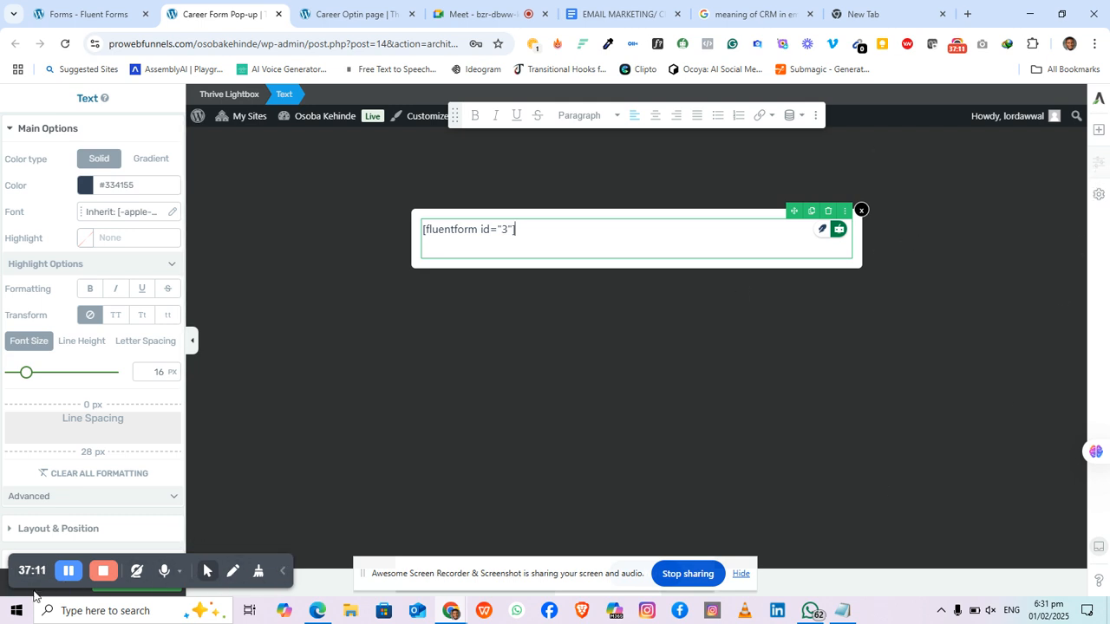
{"action": "left_click_drag", "start_coordinate": [15, 572], "coordinate": [247, 579]}
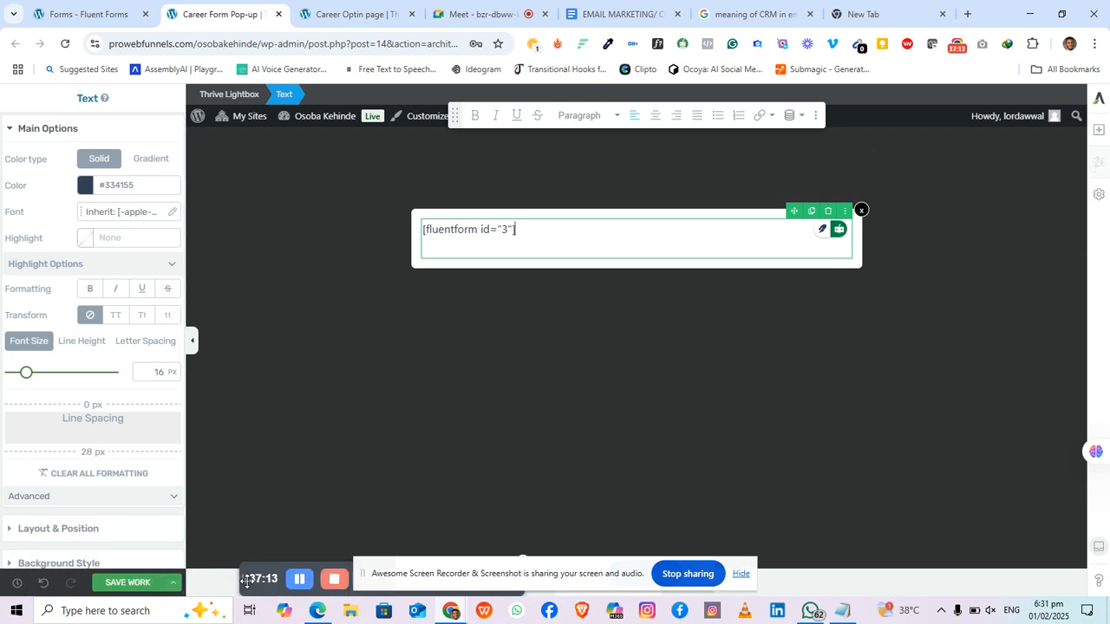
{"action": "left_click", "coordinate": [135, 583]}
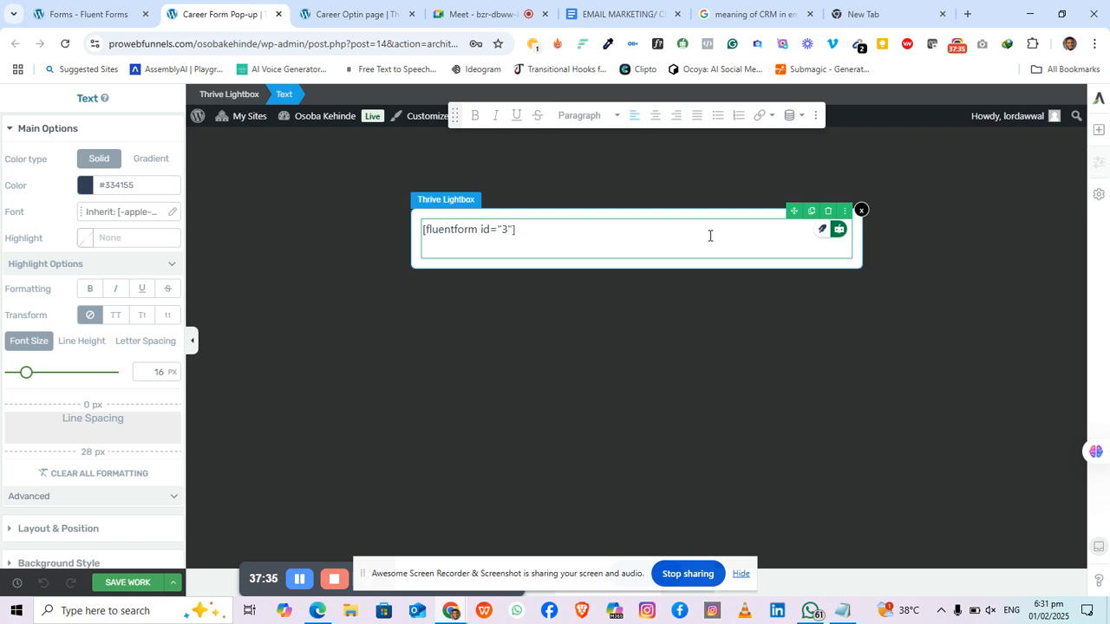
Step: Add a Text block above the form shortcode reading 'Fill in the form below to get daily care'
{"action": "left_click", "coordinate": [1099, 131]}
{"action": "left_click_drag", "start_coordinate": [973, 227], "coordinate": [640, 233]}
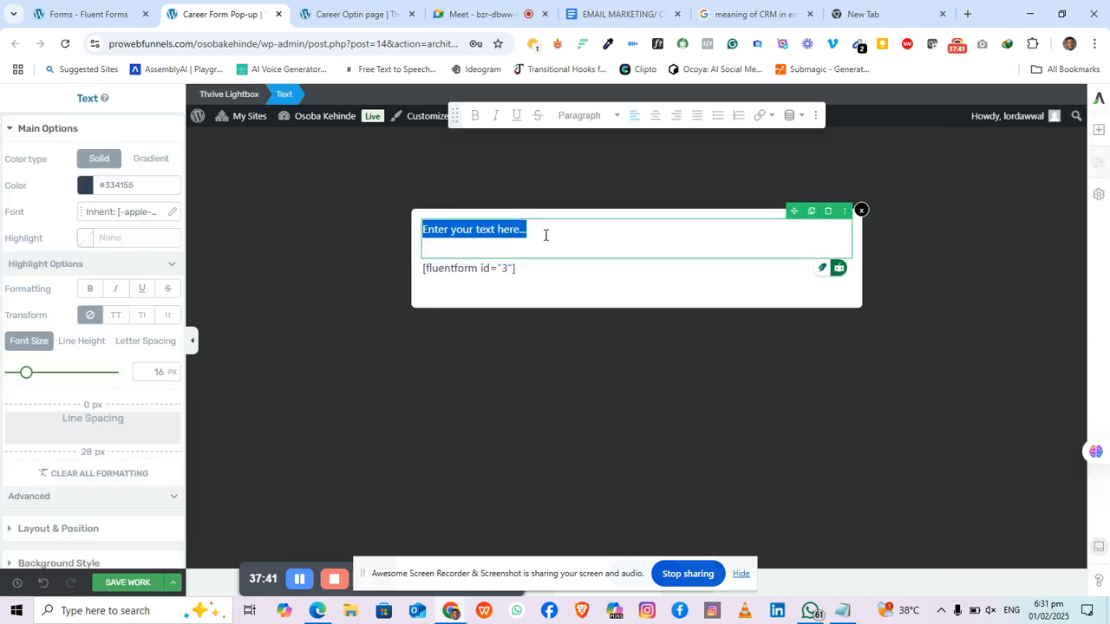
{"action": "key", "text": "BackSpace"}
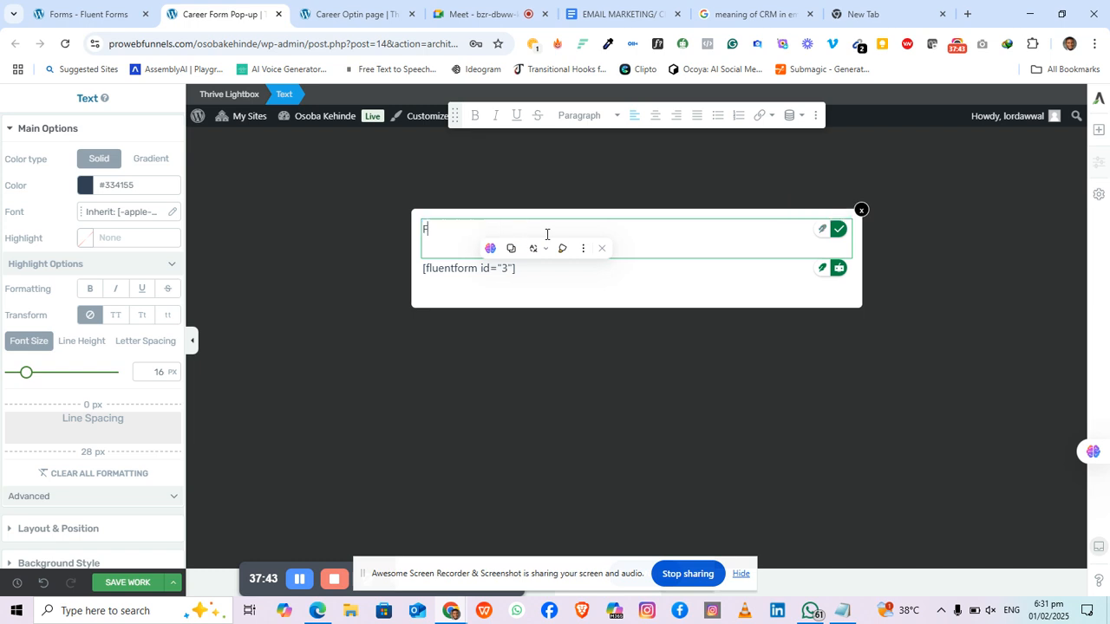
{"action": "type", "text": "Fill in the"}
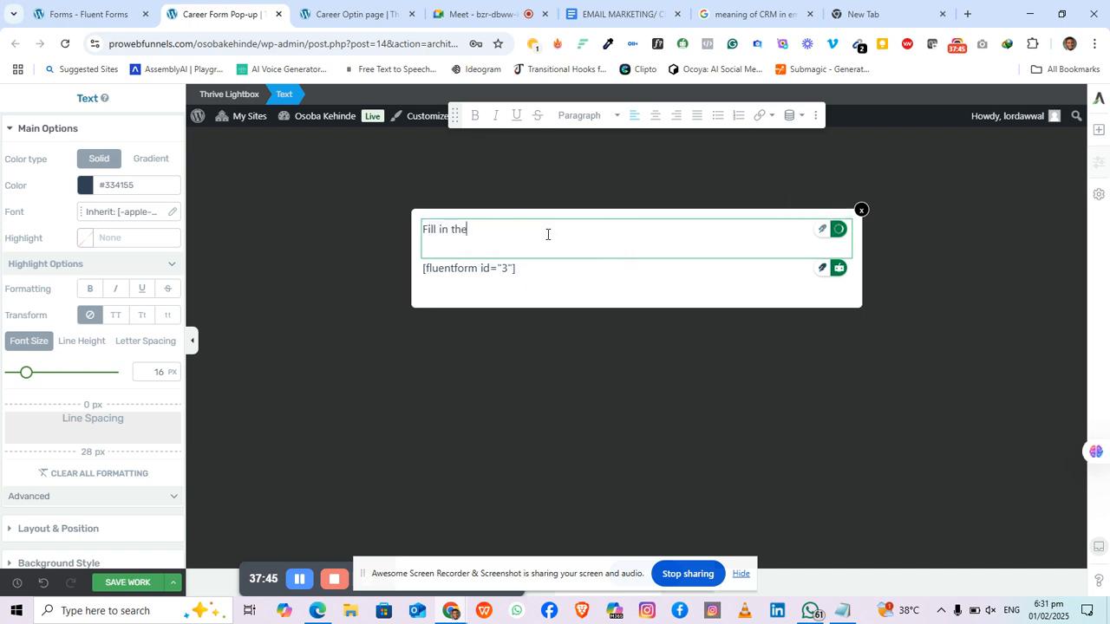
{"action": "type", "text": " form below to get"}
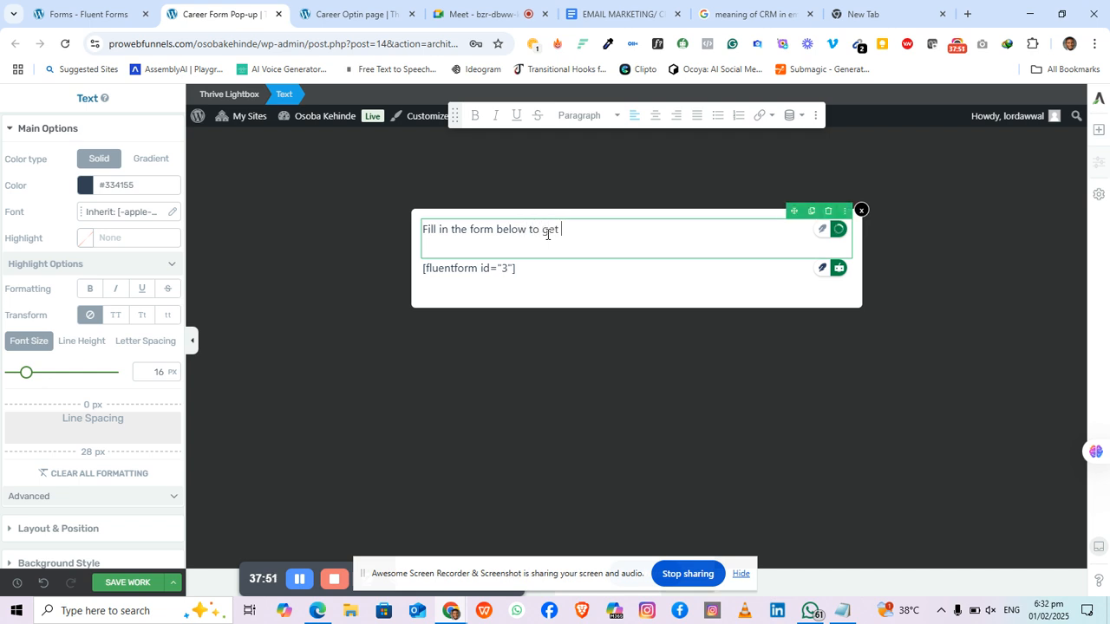
{"action": "type", "text": " daily car"}
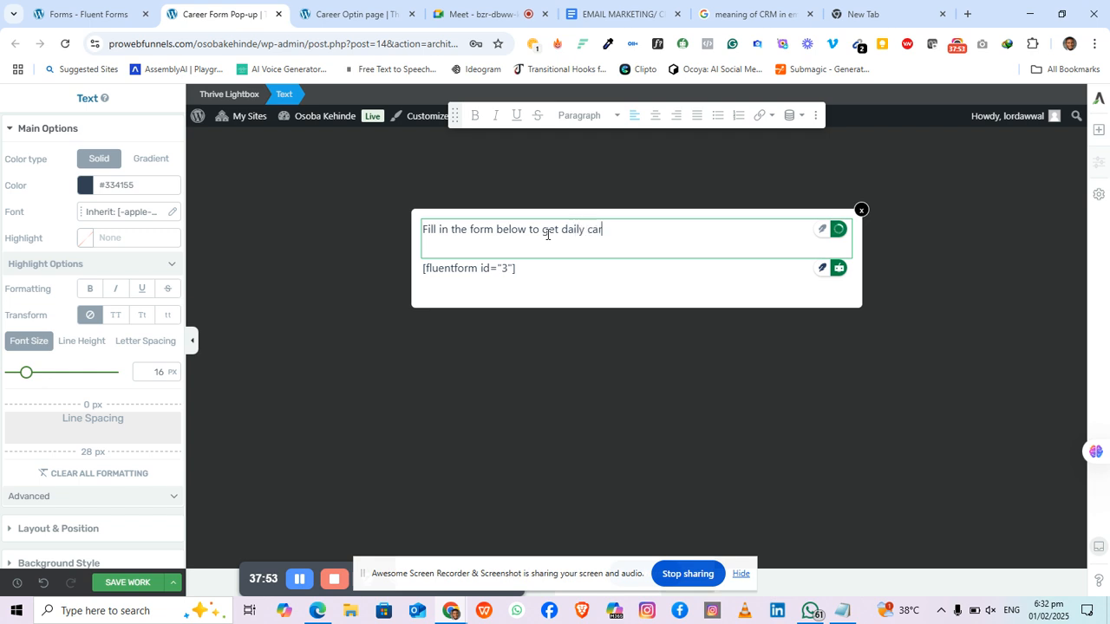
{"action": "type", "text": "eer tips"}
Step: Make the heading bold, 20 px and centred, change 'in' to 'out', and save
{"action": "triple_click", "coordinate": [631, 230]}
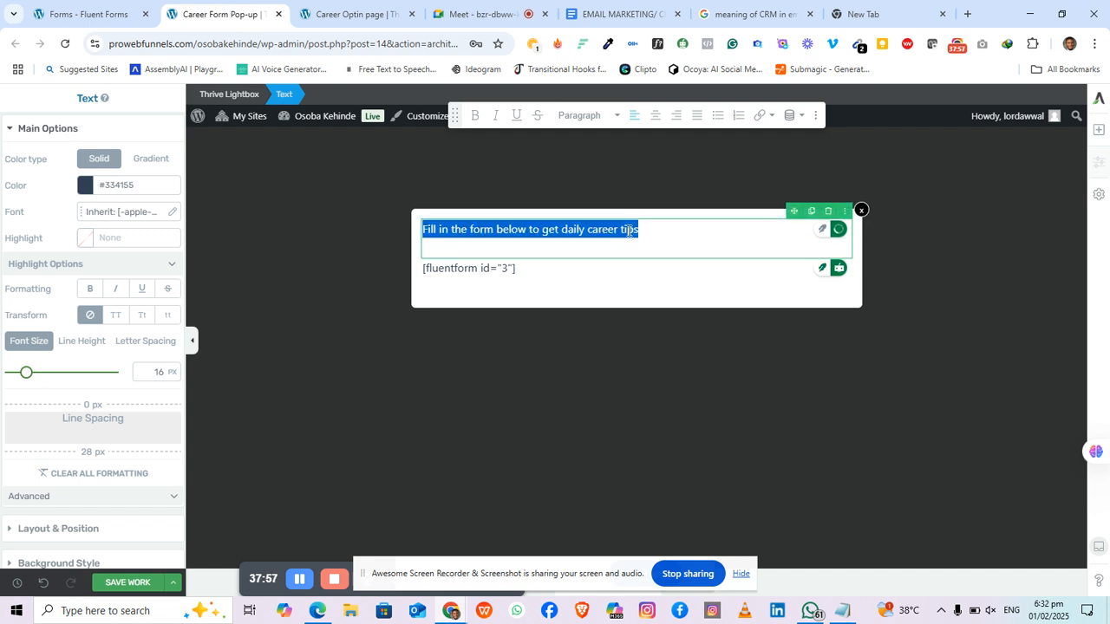
{"action": "left_click", "coordinate": [475, 117]}
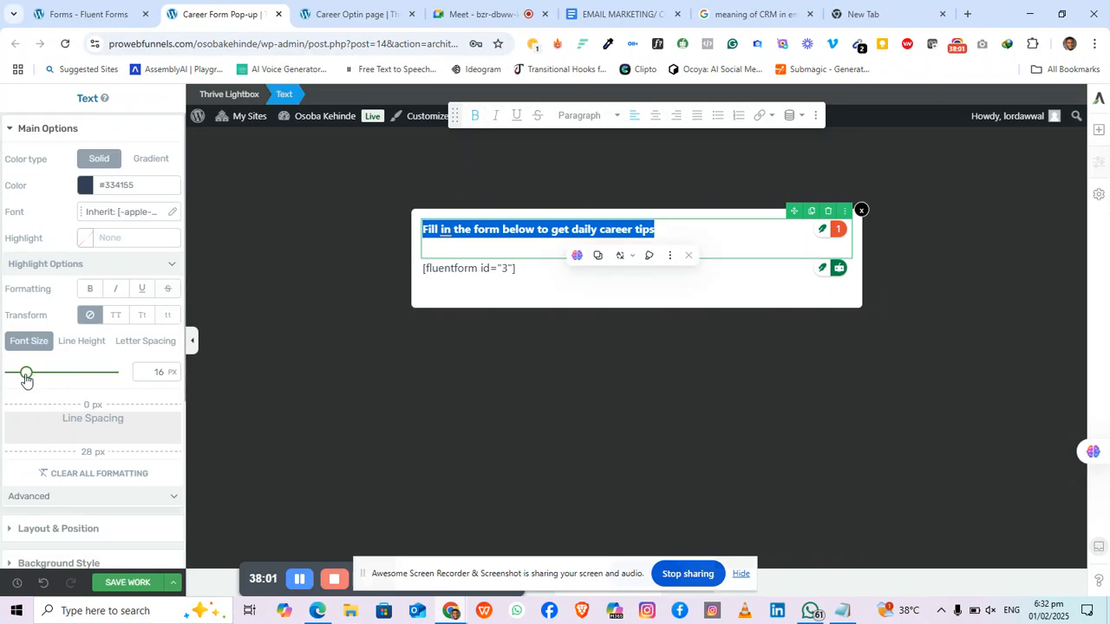
{"action": "left_click", "coordinate": [159, 373]}
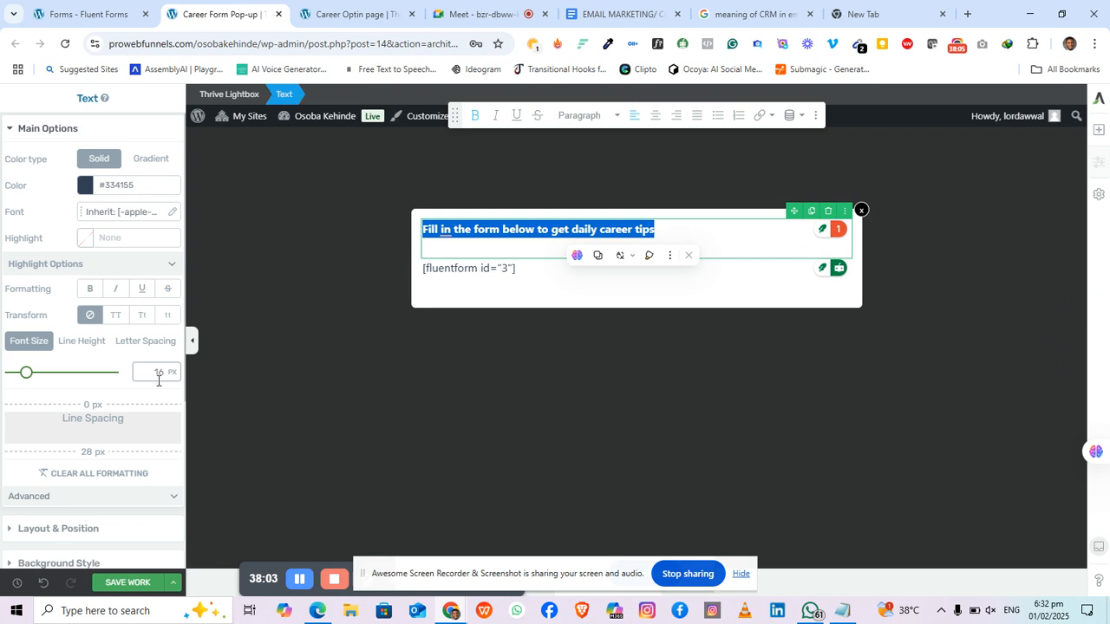
{"action": "type", "text": "20"}
{"action": "left_click", "coordinate": [627, 249]}
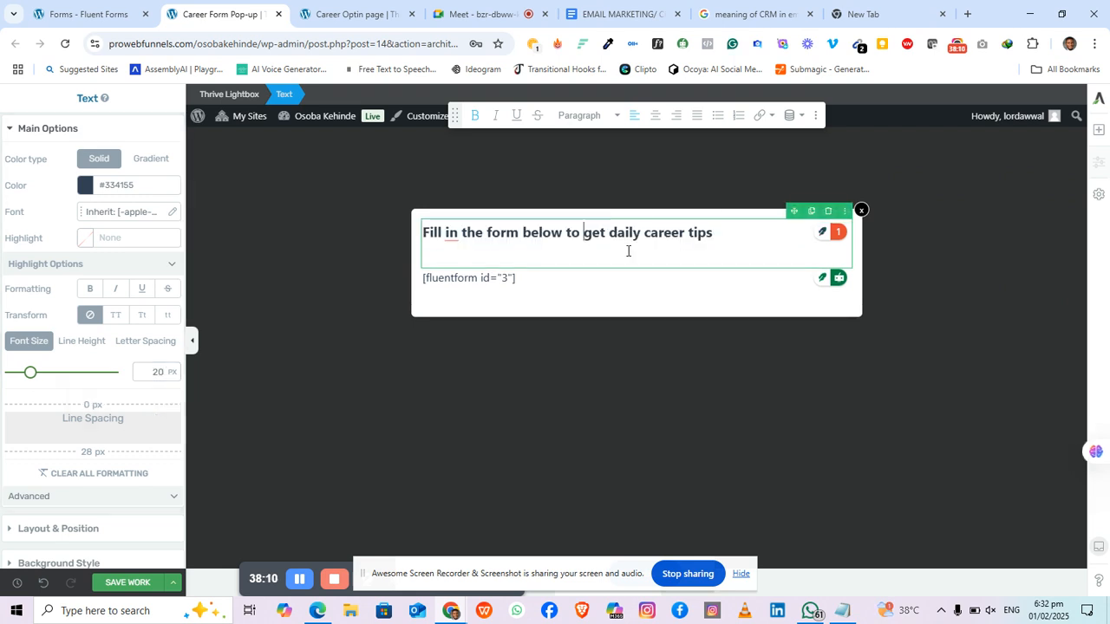
{"action": "left_click", "coordinate": [655, 116]}
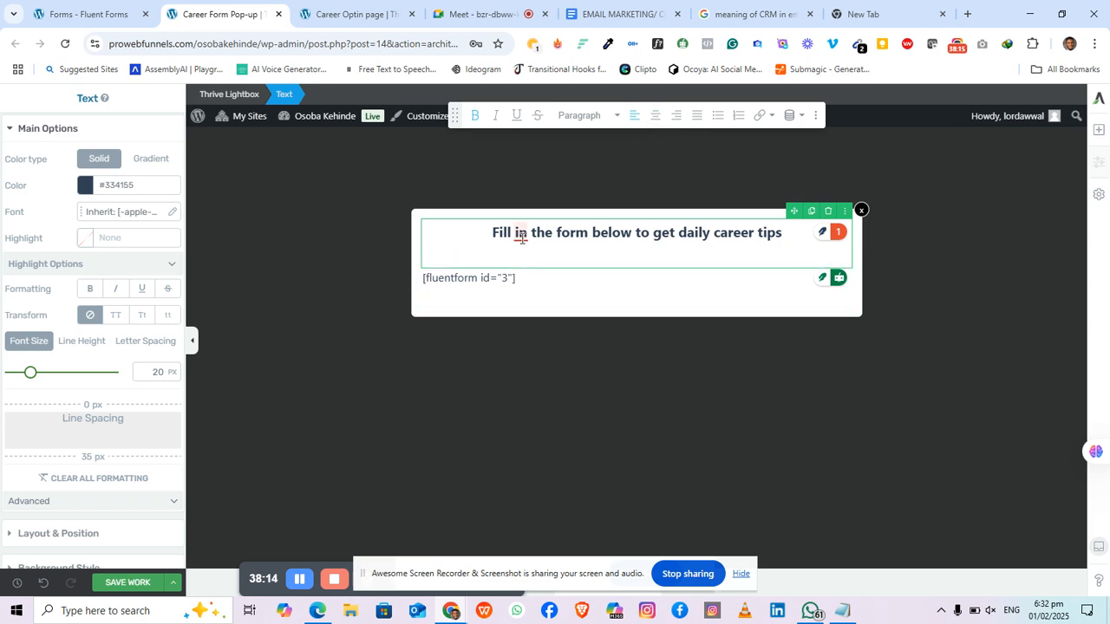
{"action": "mouse_move", "coordinate": [520, 238]}
{"action": "left_click", "coordinate": [522, 274]}
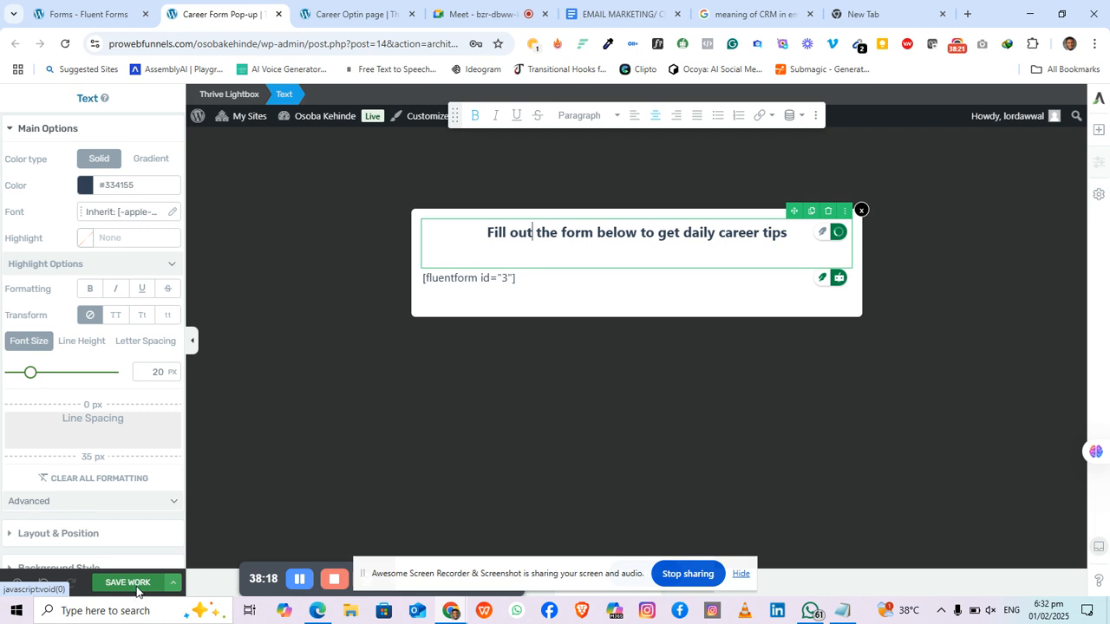
{"action": "left_click", "coordinate": [128, 582]}
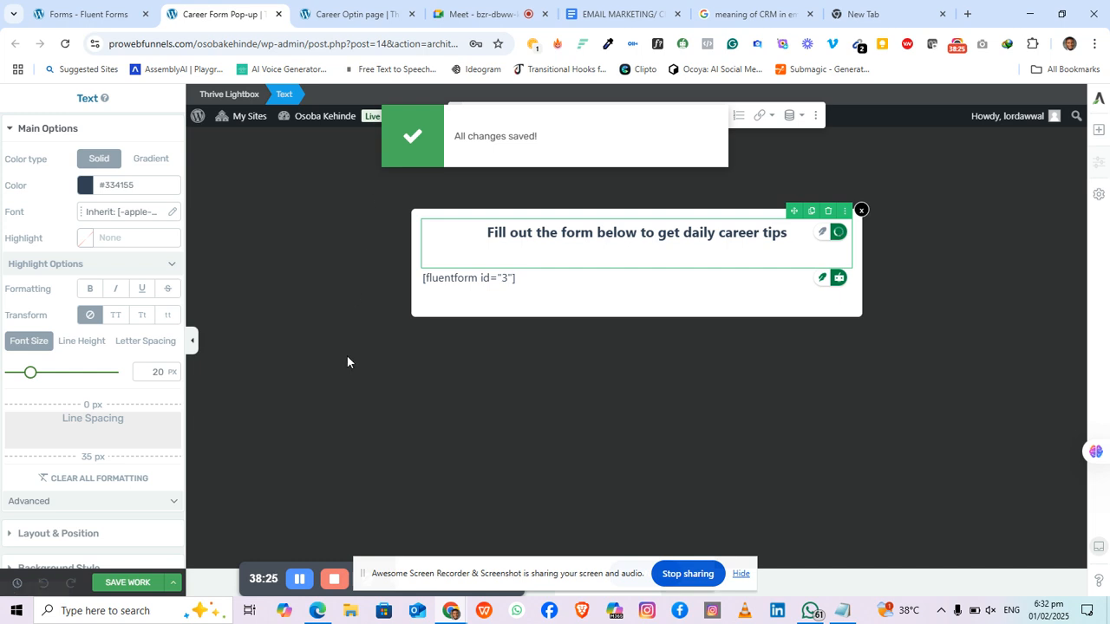
Step: Save and preview the Career Form pop-up, then return to the Career Optin page editor
{"action": "left_click", "coordinate": [576, 295]}
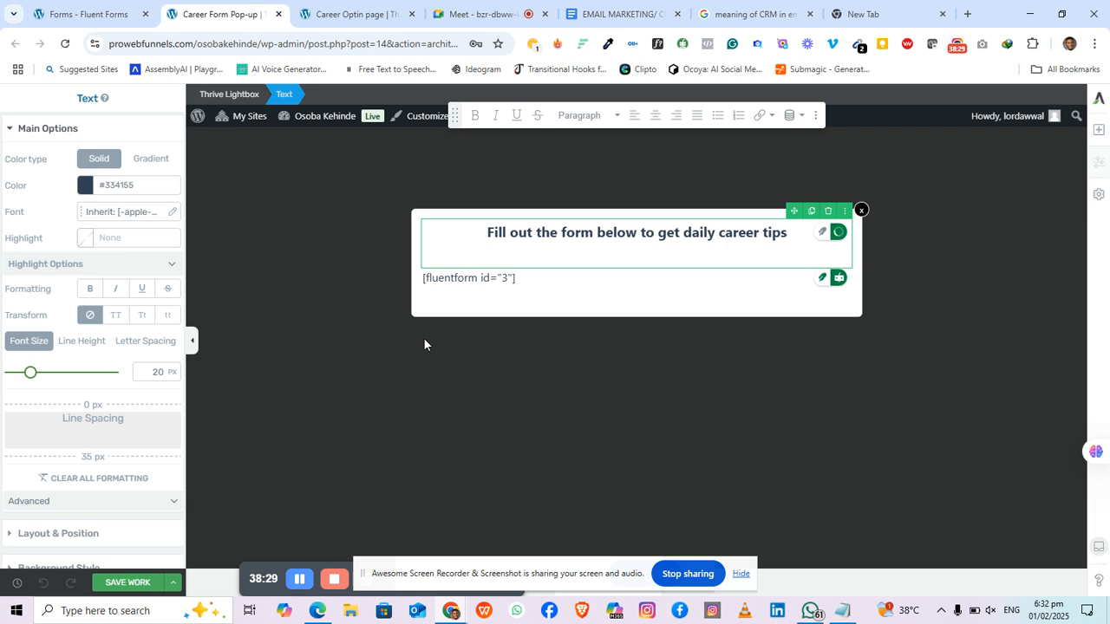
{"action": "left_click", "coordinate": [173, 582]}
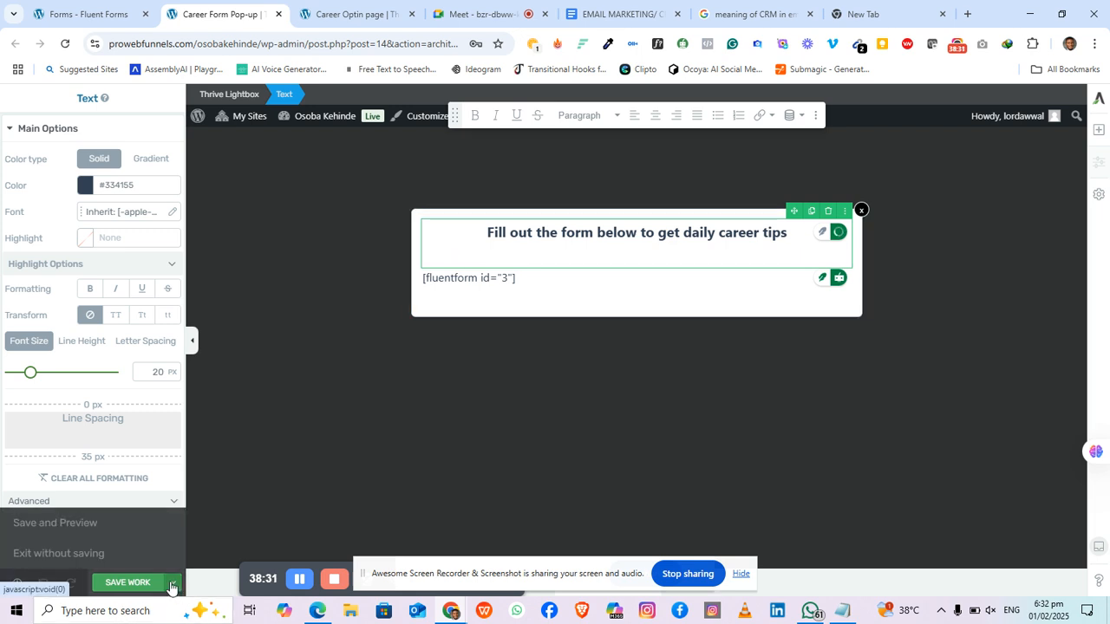
{"action": "left_click", "coordinate": [115, 523]}
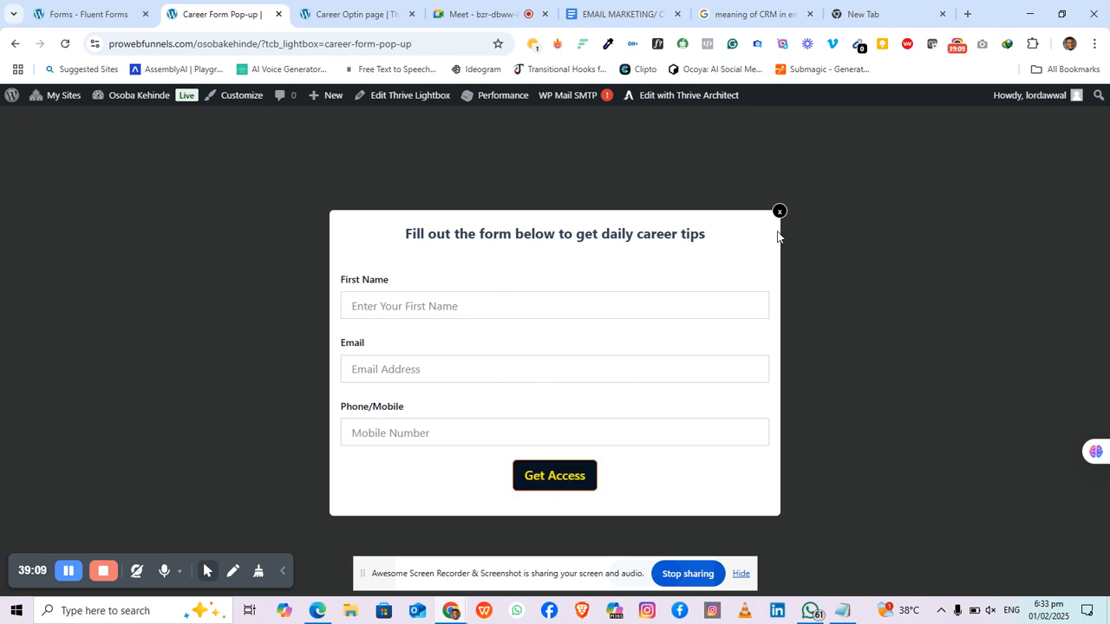
{"action": "left_click", "coordinate": [359, 13]}
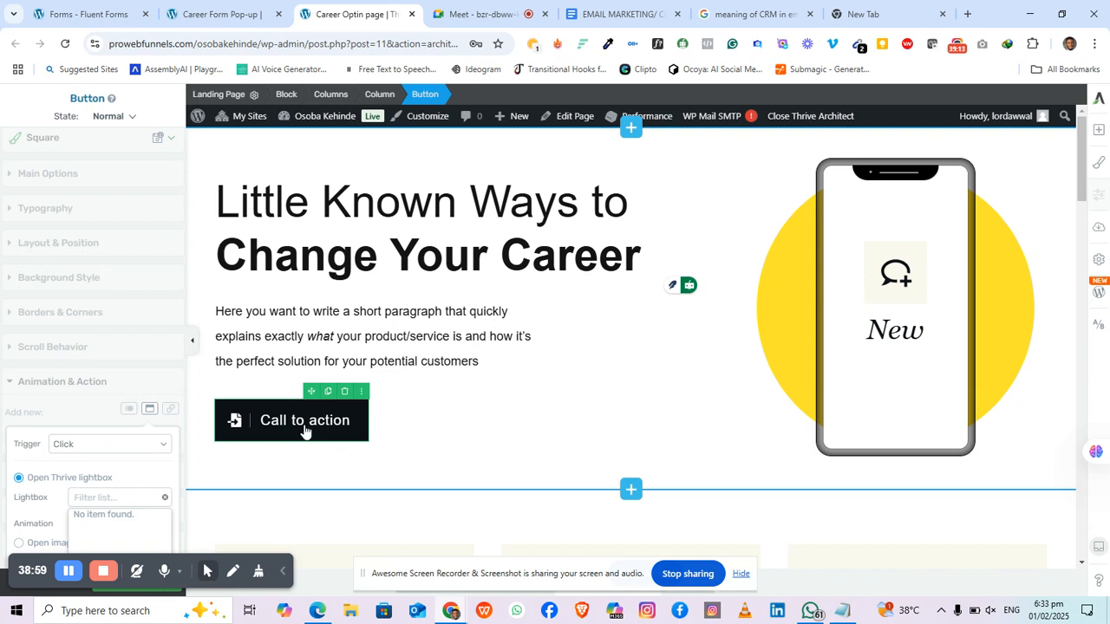
Step: Search the button's lightboxes for 'ca', clear the filter, and save the Career Optin page
{"action": "left_click", "coordinate": [106, 506]}
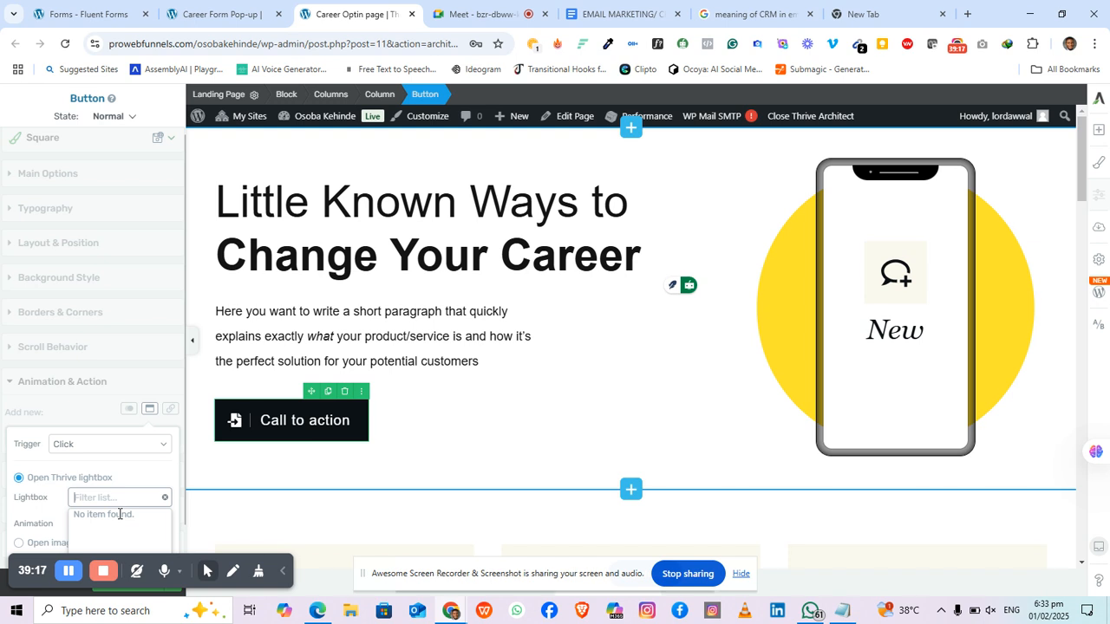
{"action": "type", "text": "caree"}
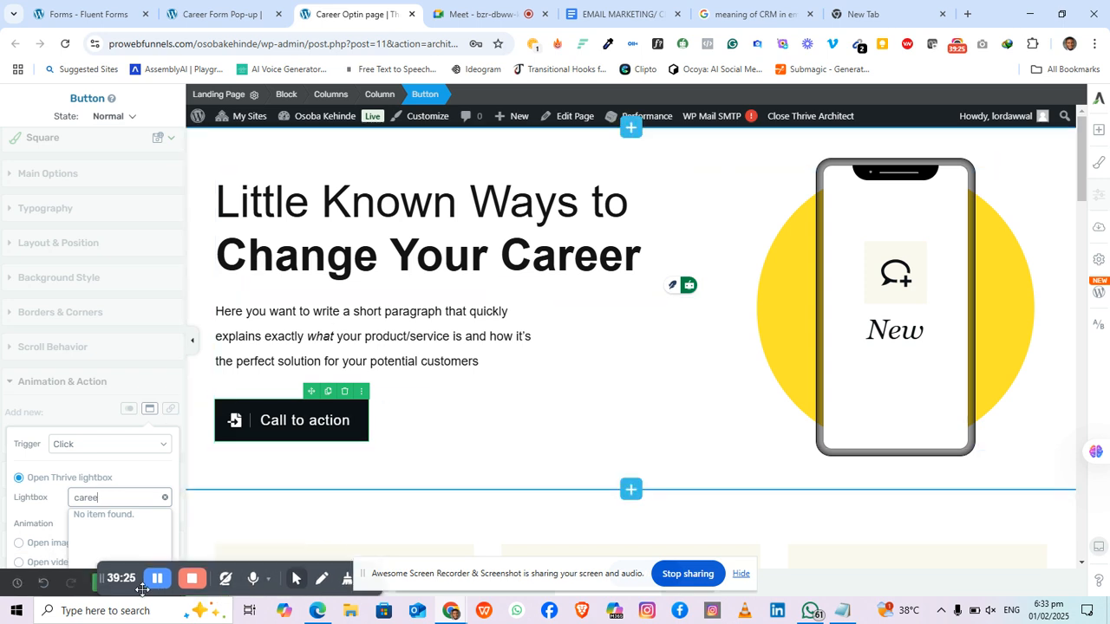
{"action": "left_click_drag", "start_coordinate": [17, 579], "coordinate": [372, 561]}
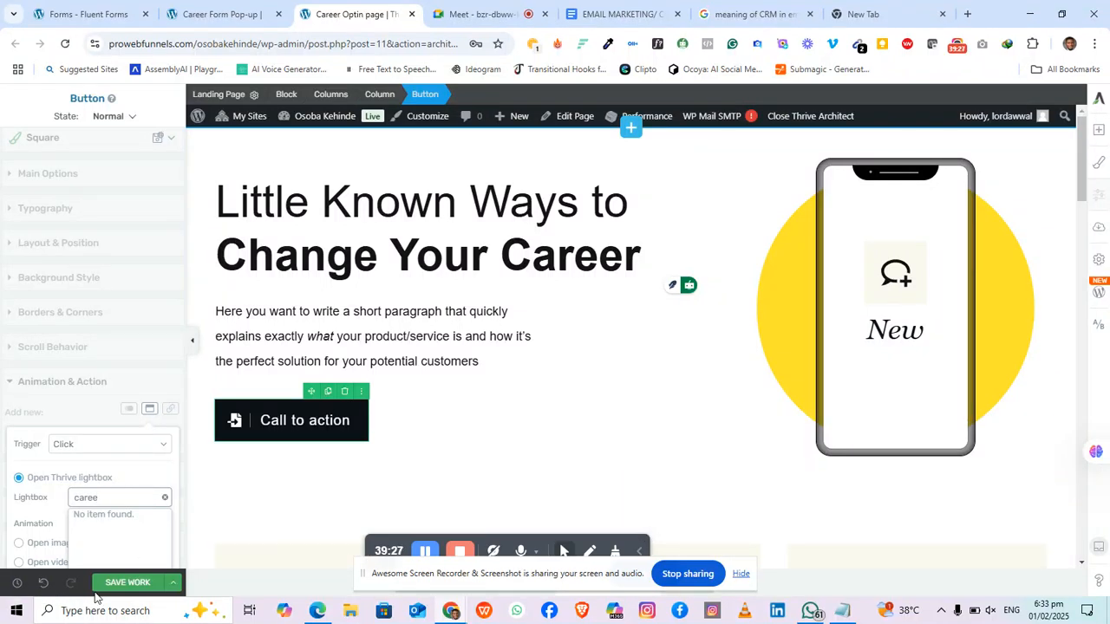
{"action": "left_click", "coordinate": [165, 497]}
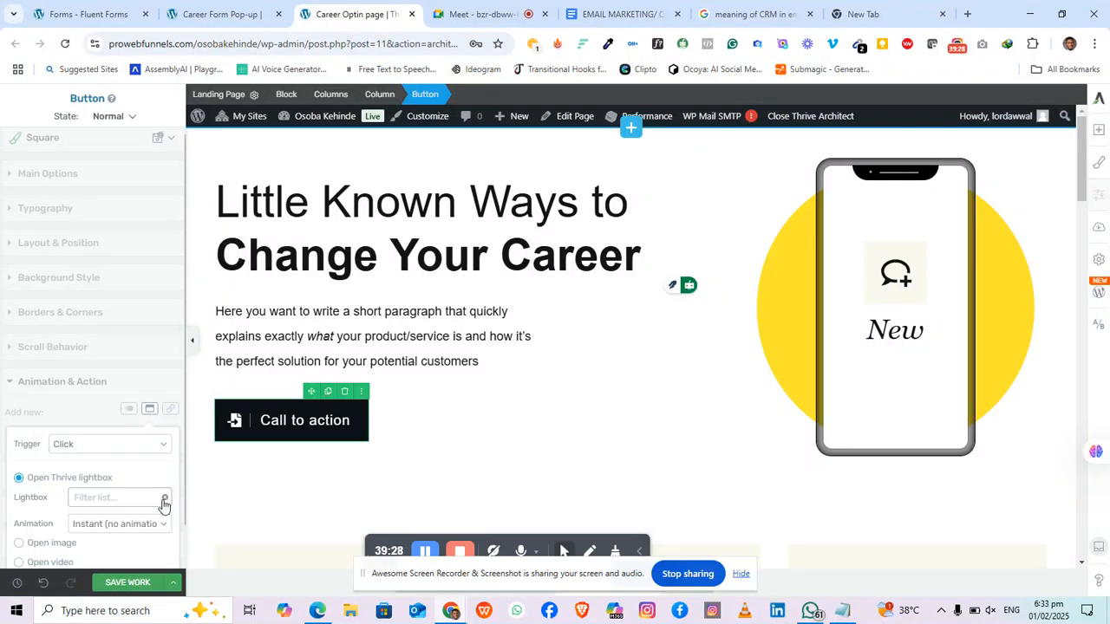
{"action": "left_click", "coordinate": [140, 587]}
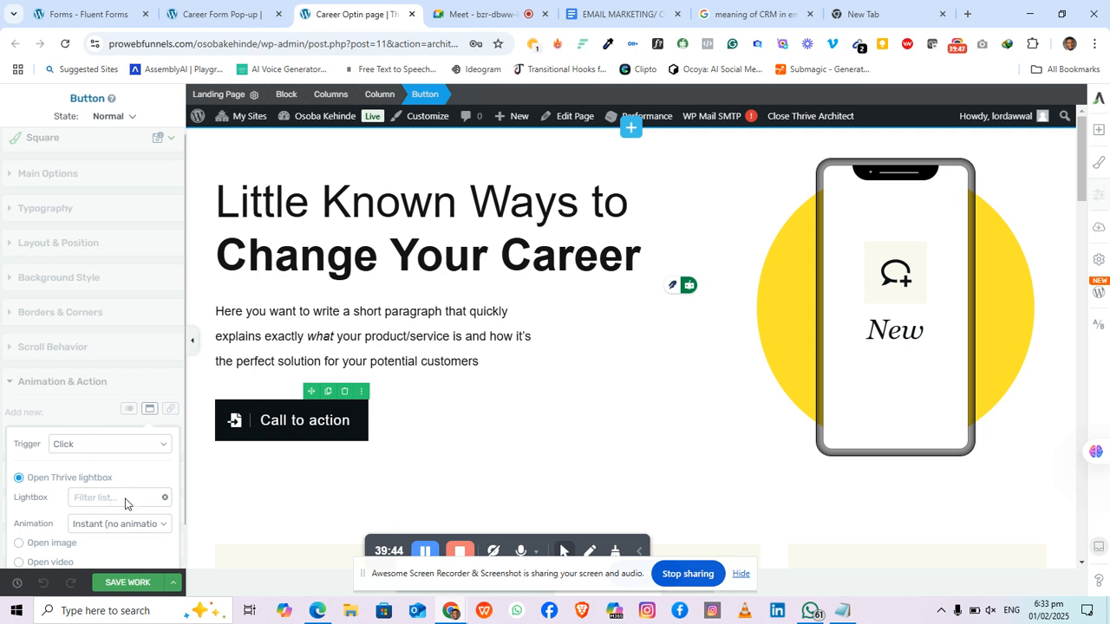
Step: Search the lightboxes for 'ca' again, then reload the editor to load the new pop-up
{"action": "left_click", "coordinate": [131, 501]}
{"action": "type", "text": "c"}
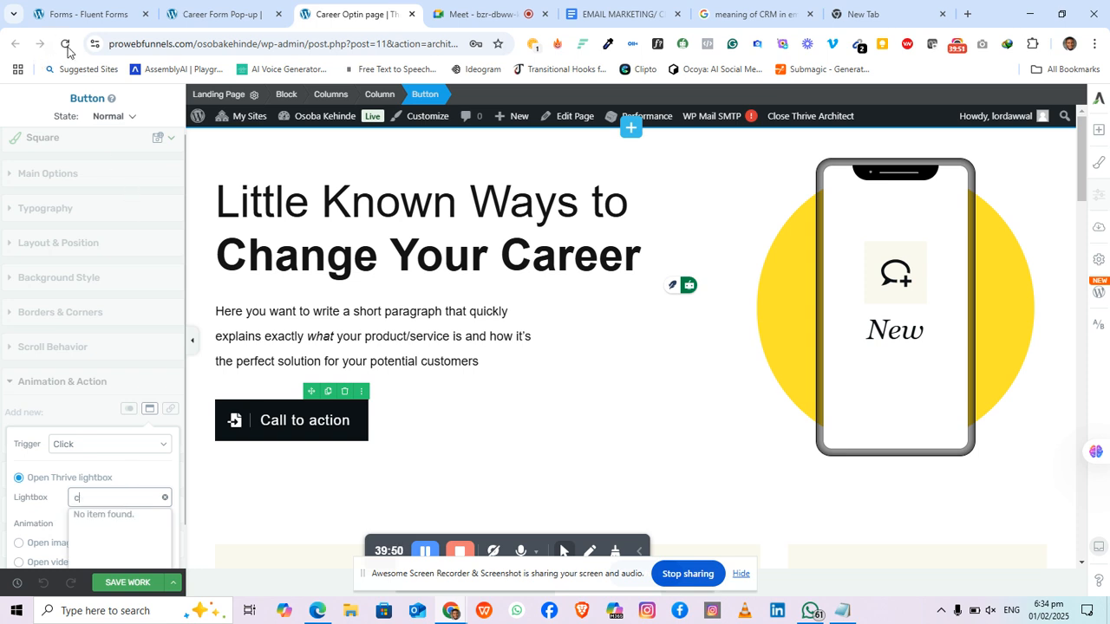
{"action": "type", "text": "a"}
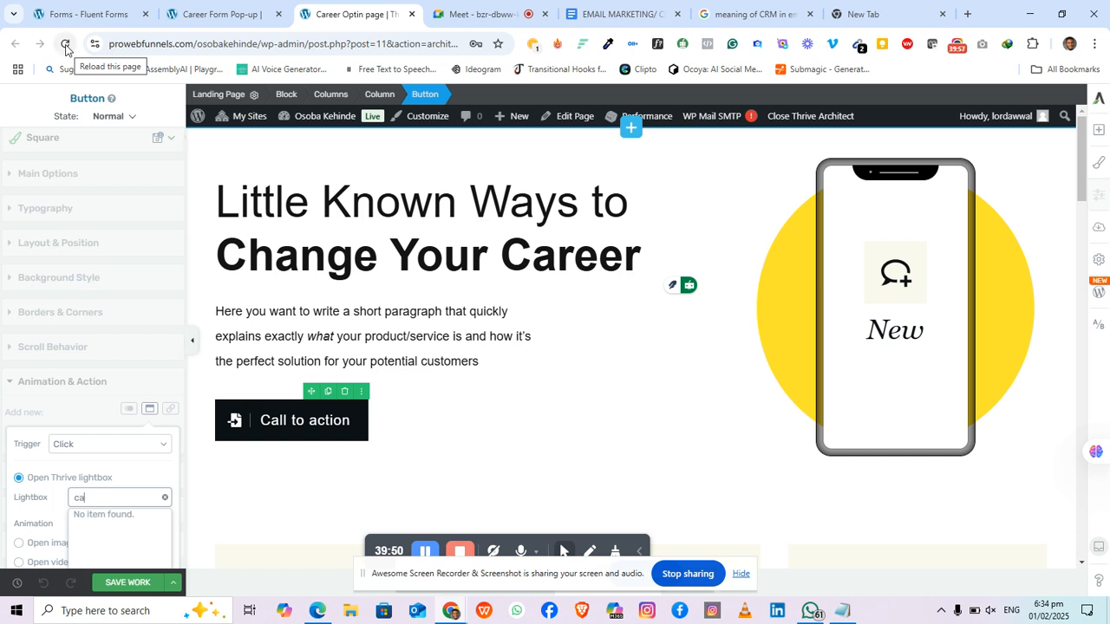
{"action": "left_click", "coordinate": [65, 49]}
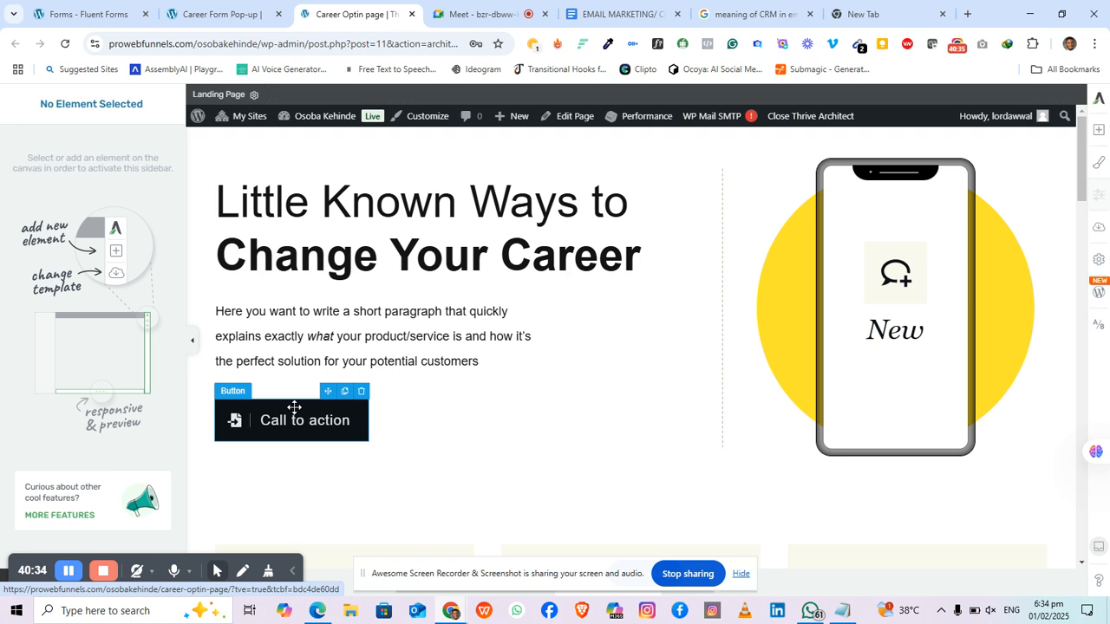
Step: Give the Call to action button a Popups action opening the Career Form Pop-up lightbox
{"action": "left_click", "coordinate": [294, 407]}
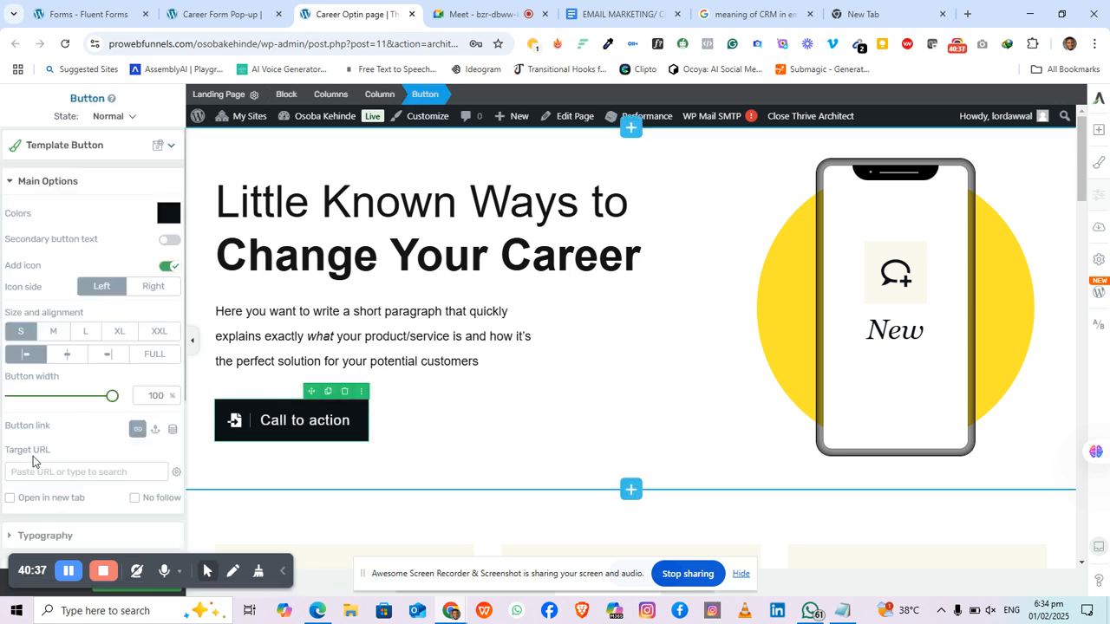
{"action": "scroll", "coordinate": [48, 423], "scroll_direction": "down", "scroll_amount": 3}
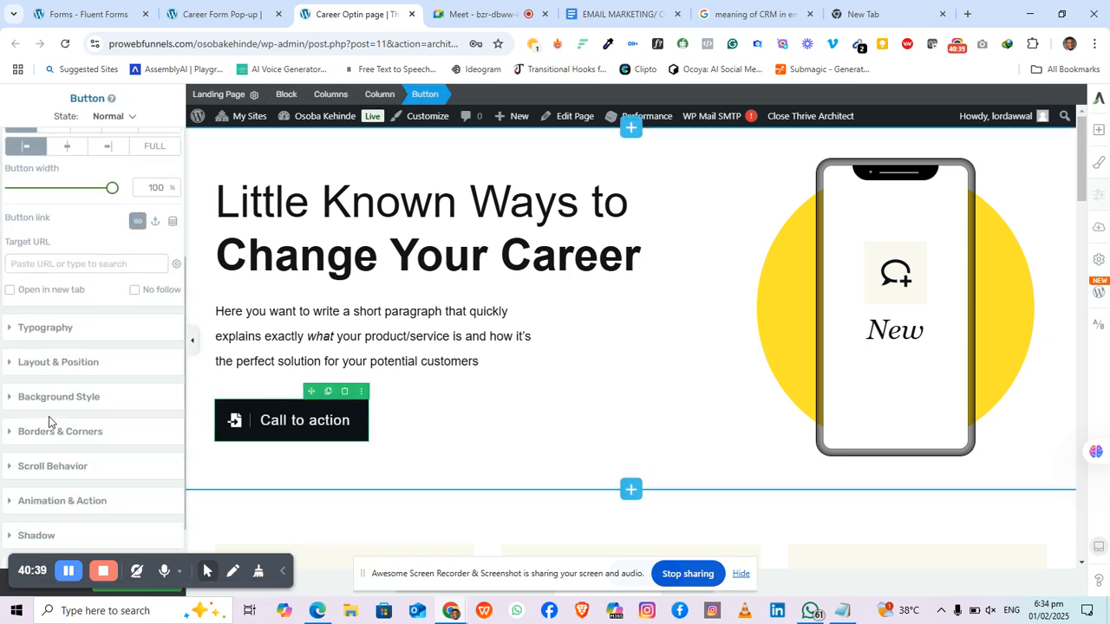
{"action": "scroll", "coordinate": [67, 420], "scroll_direction": "down", "scroll_amount": 1}
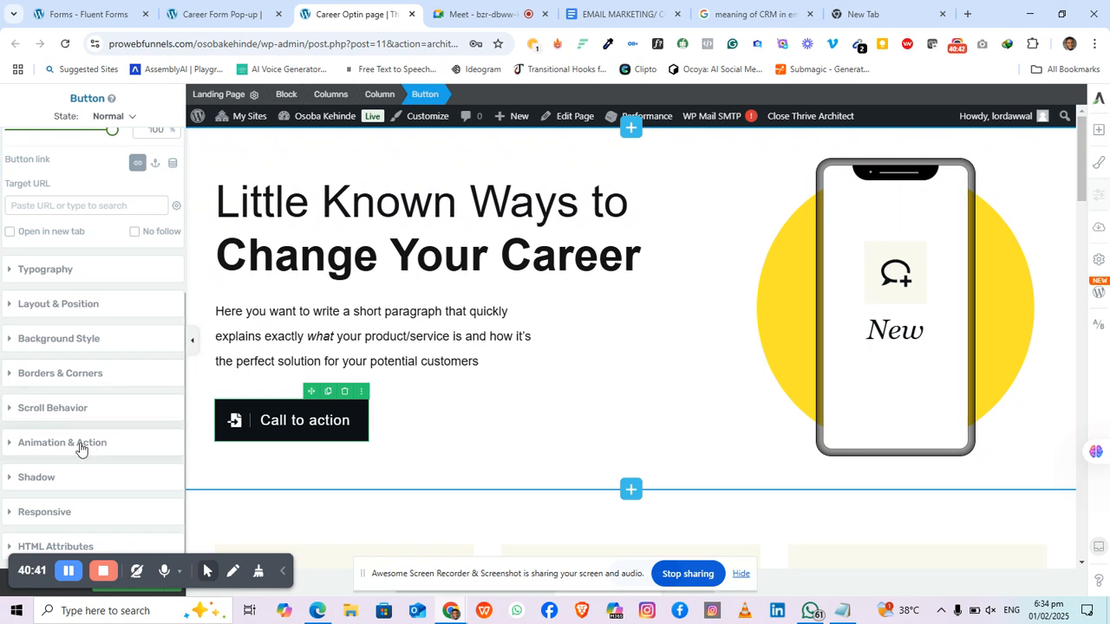
{"action": "left_click", "coordinate": [81, 443]}
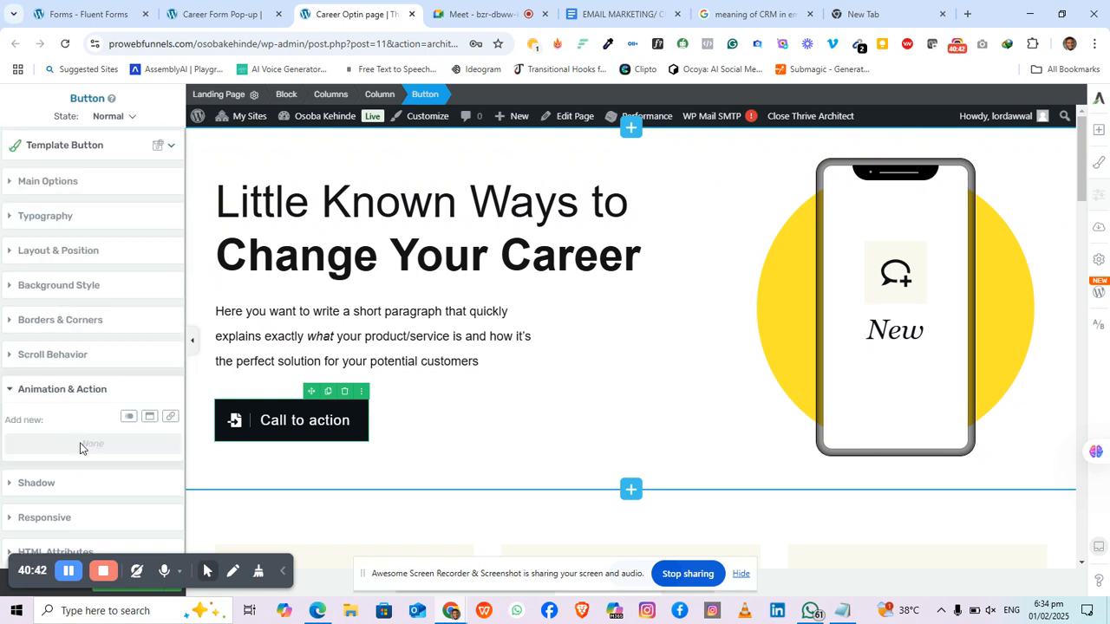
{"action": "left_click", "coordinate": [150, 414]}
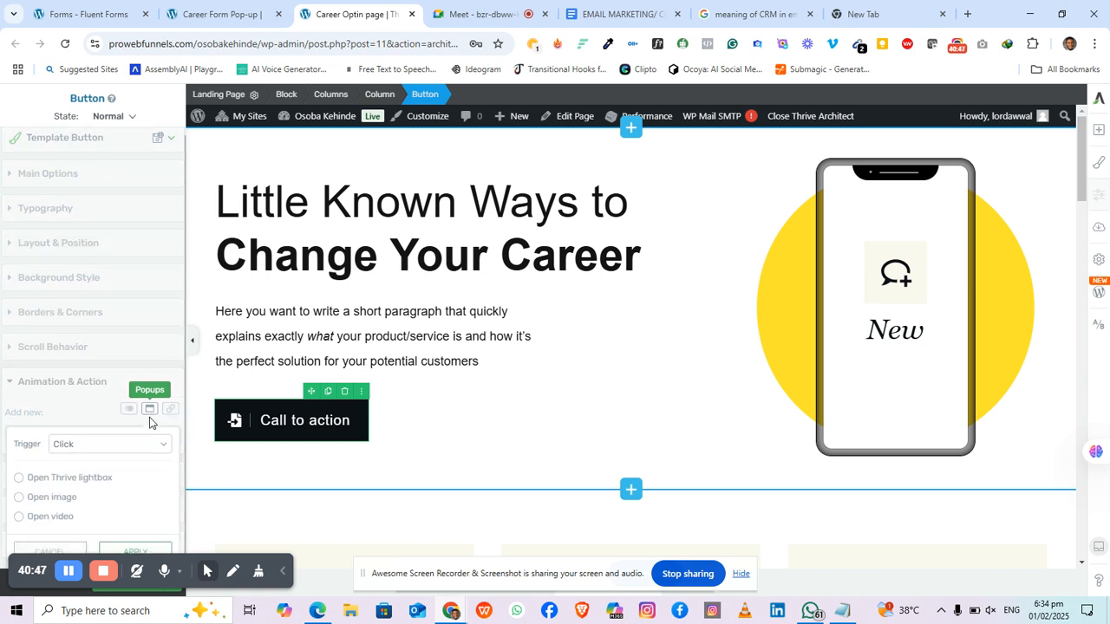
{"action": "left_click", "coordinate": [53, 476]}
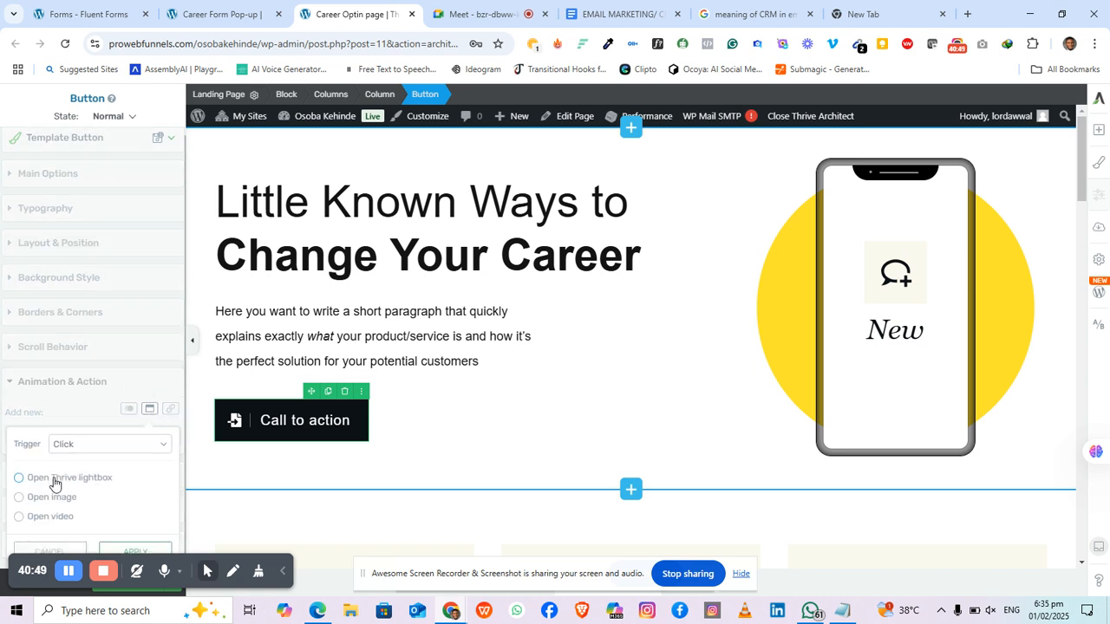
{"action": "left_click", "coordinate": [94, 496]}
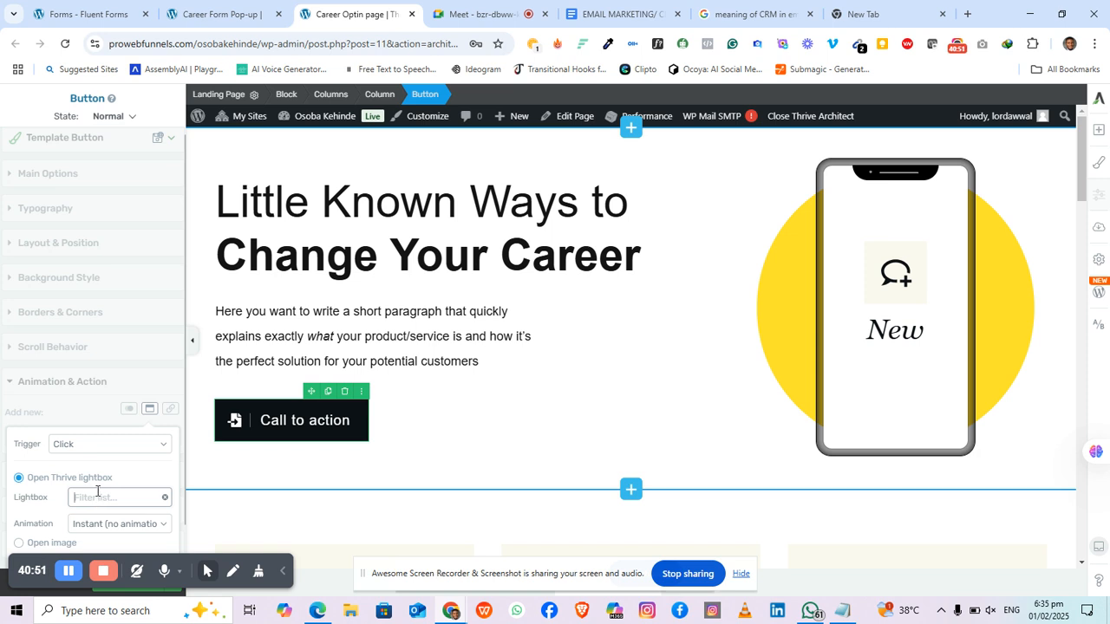
{"action": "type", "text": "ca"}
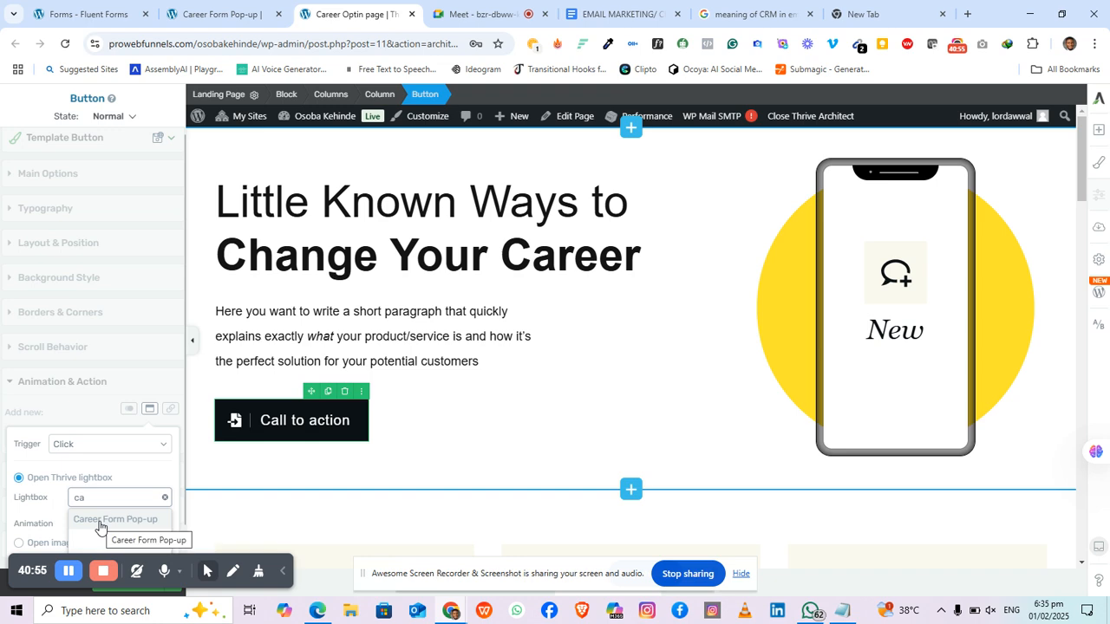
{"action": "left_click", "coordinate": [100, 520]}
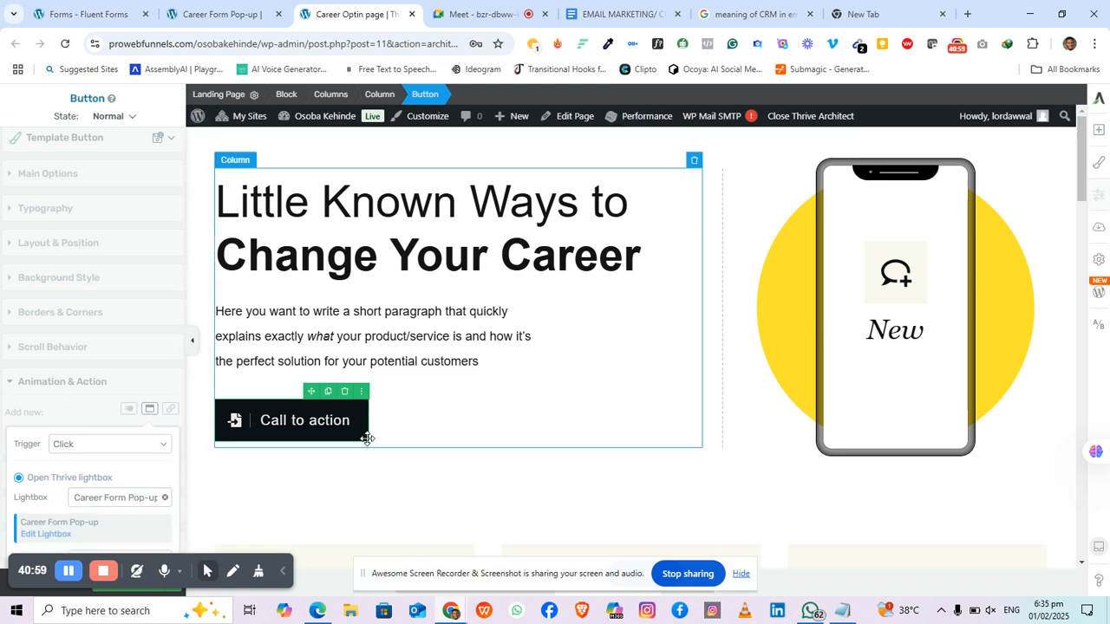
{"action": "scroll", "coordinate": [369, 437], "scroll_direction": "down", "scroll_amount": 2}
{"action": "scroll", "coordinate": [367, 396], "scroll_direction": "up", "scroll_amount": 2}
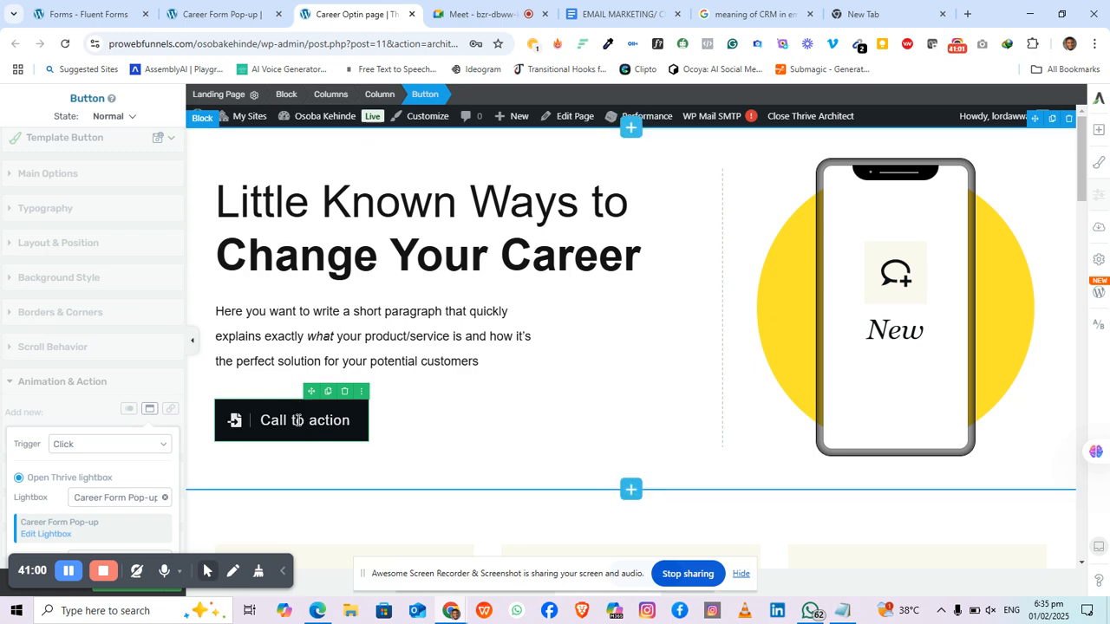
Step: Select the hero block and scroll around to review the Call to action section
{"action": "left_click", "coordinate": [428, 450]}
{"action": "scroll", "coordinate": [426, 413], "scroll_direction": "down", "scroll_amount": 7}
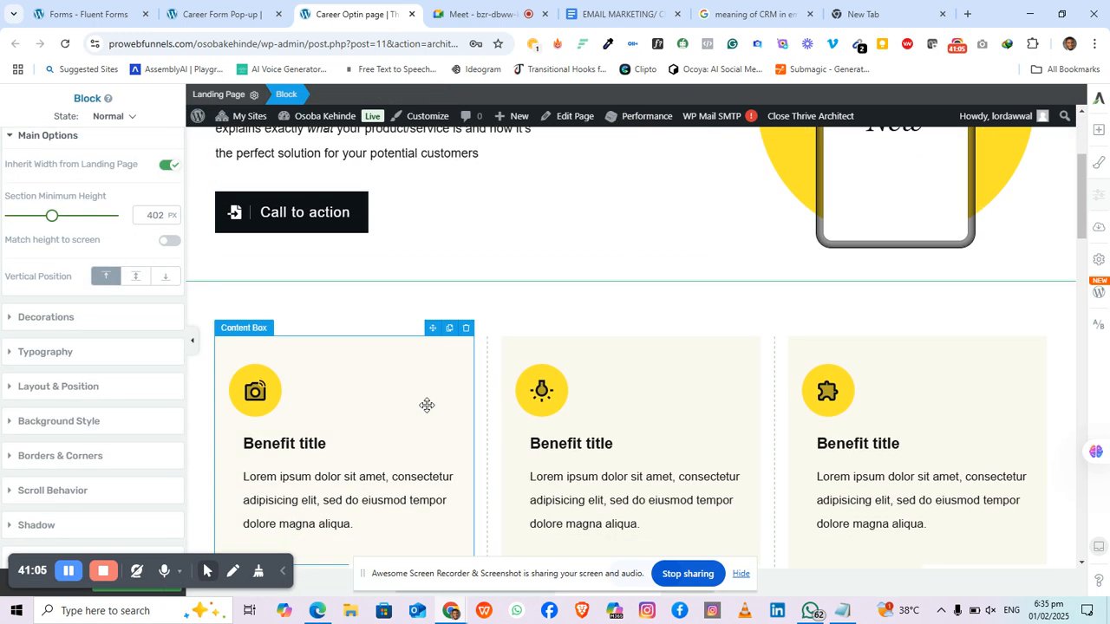
{"action": "scroll", "coordinate": [426, 405], "scroll_direction": "down", "scroll_amount": 10}
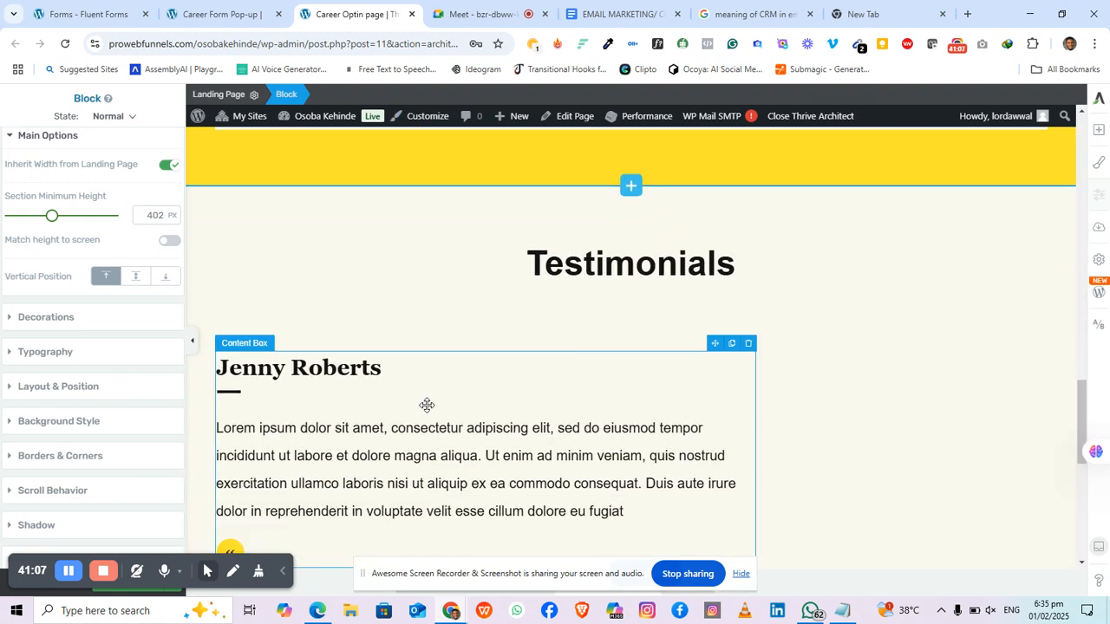
{"action": "scroll", "coordinate": [426, 405], "scroll_direction": "up", "scroll_amount": 2}
{"action": "scroll", "coordinate": [426, 405], "scroll_direction": "up", "scroll_amount": 2}
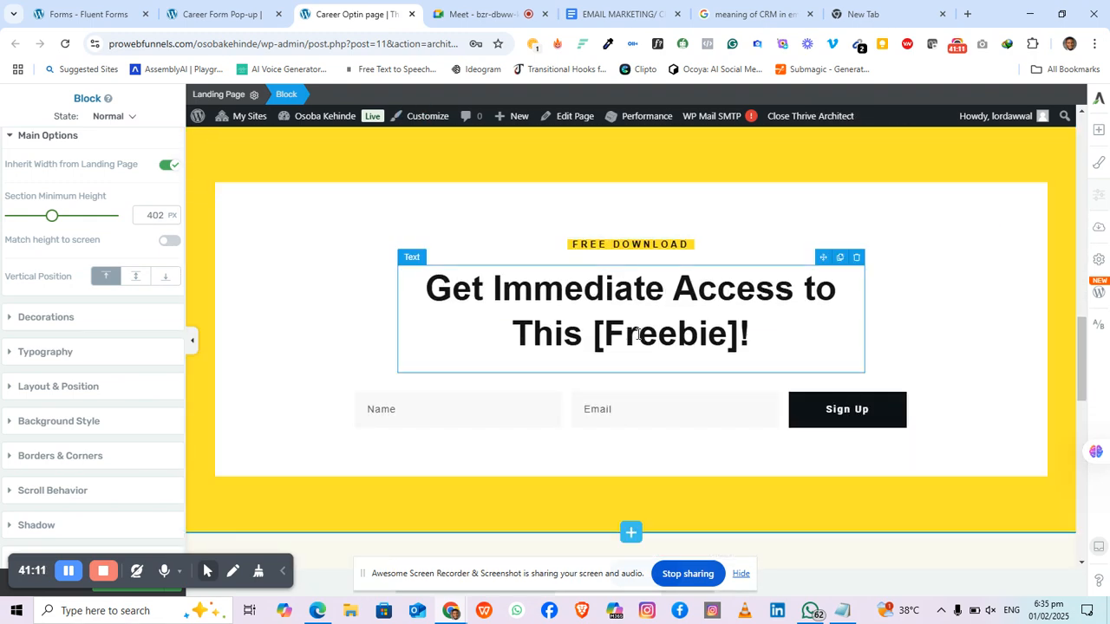
{"action": "scroll", "coordinate": [640, 438], "scroll_direction": "down", "scroll_amount": 10}
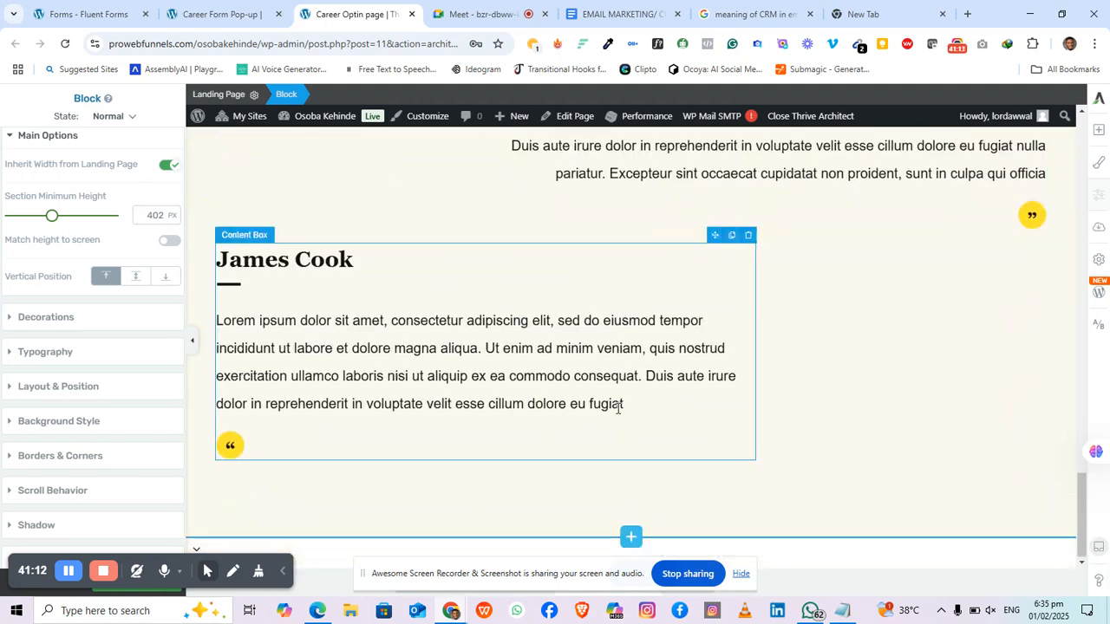
{"action": "scroll", "coordinate": [627, 416], "scroll_direction": "up", "scroll_amount": 4}
{"action": "scroll", "coordinate": [617, 408], "scroll_direction": "up", "scroll_amount": 10}
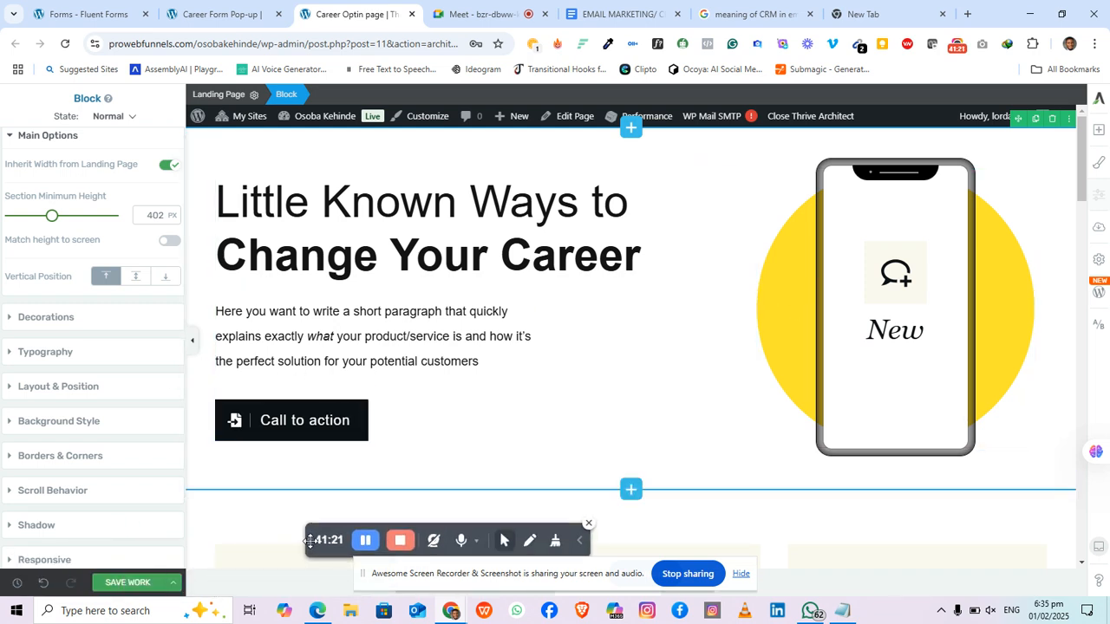
Step: Use Save and Preview to save the Career Optin page and open its live view
{"action": "left_click", "coordinate": [172, 587]}
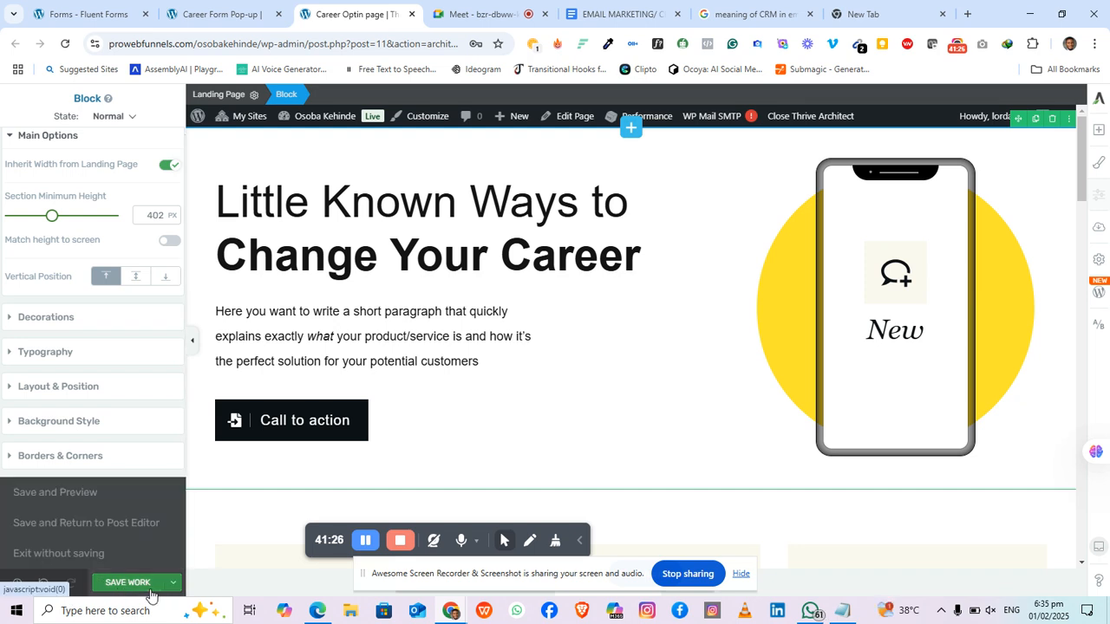
{"action": "left_click", "coordinate": [99, 500]}
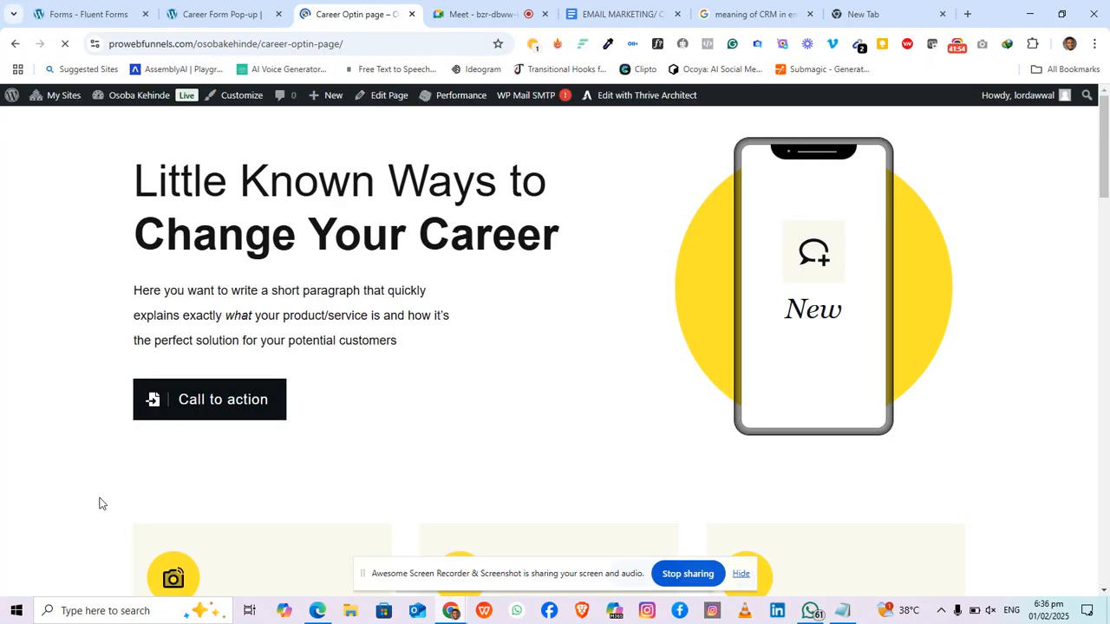
Step: Open the Call to action pop-up, enter a test first name, autofill email and phone, and submit
{"action": "left_click", "coordinate": [238, 406]}
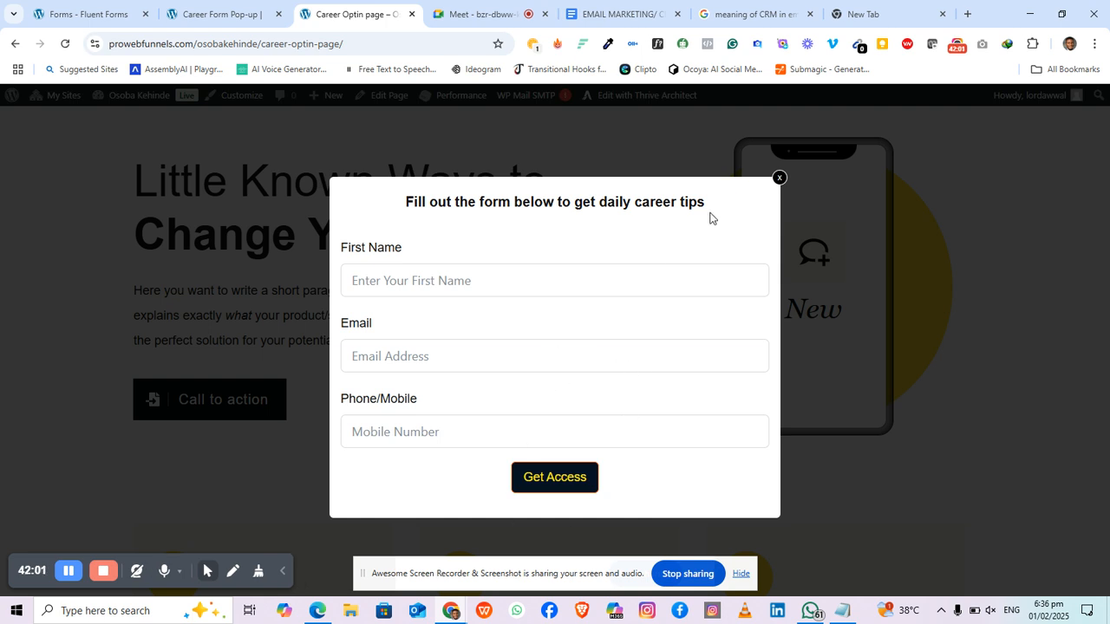
{"action": "left_click", "coordinate": [779, 178]}
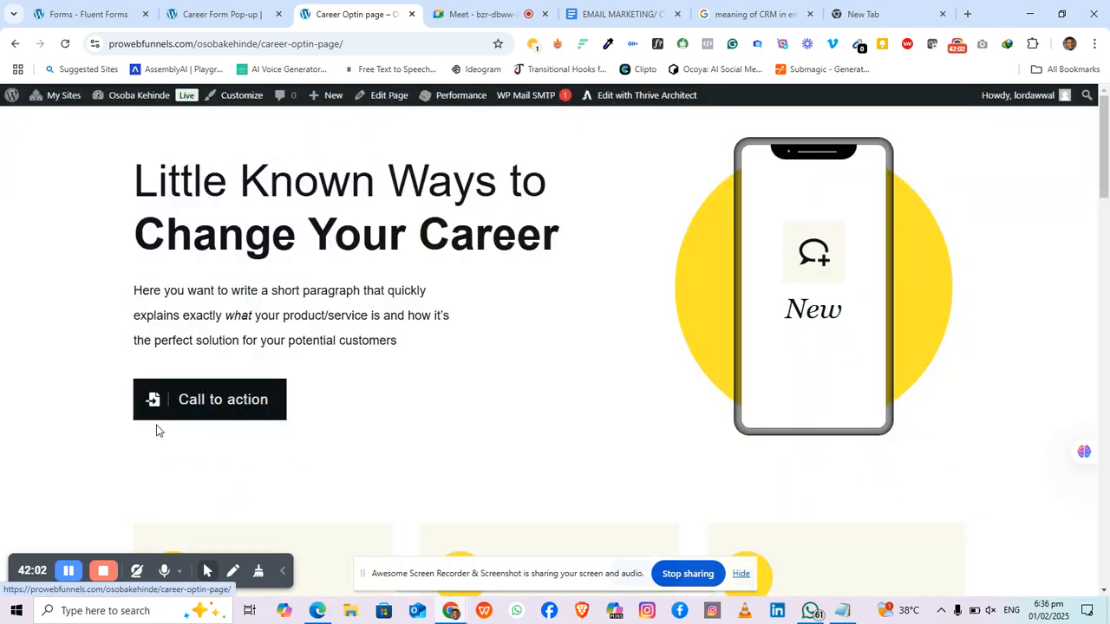
{"action": "left_click", "coordinate": [199, 404]}
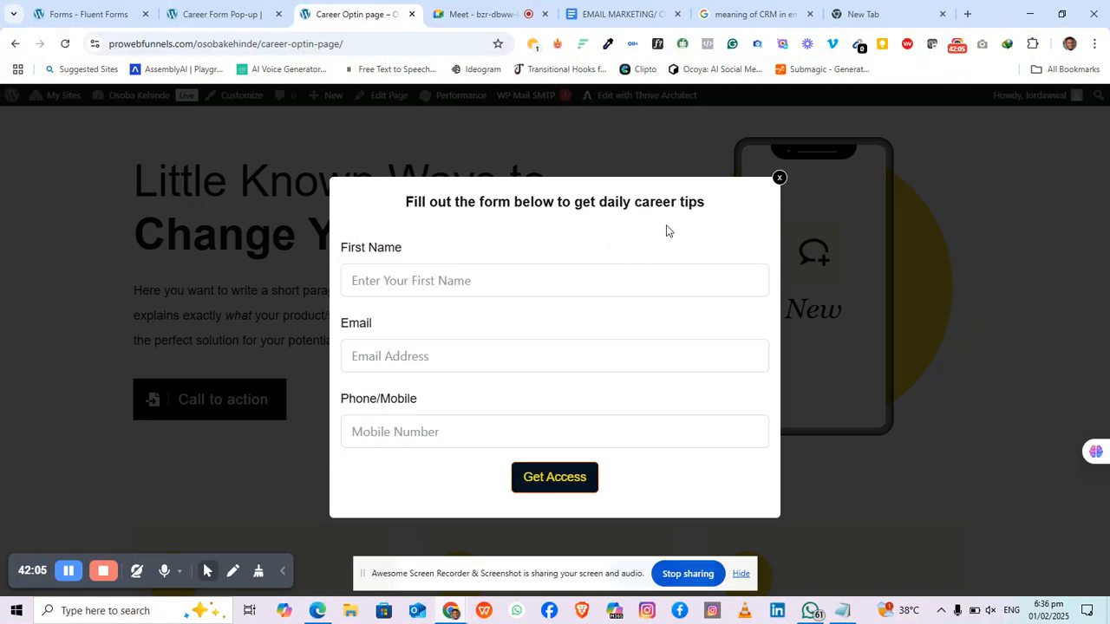
{"action": "left_click", "coordinate": [502, 282]}
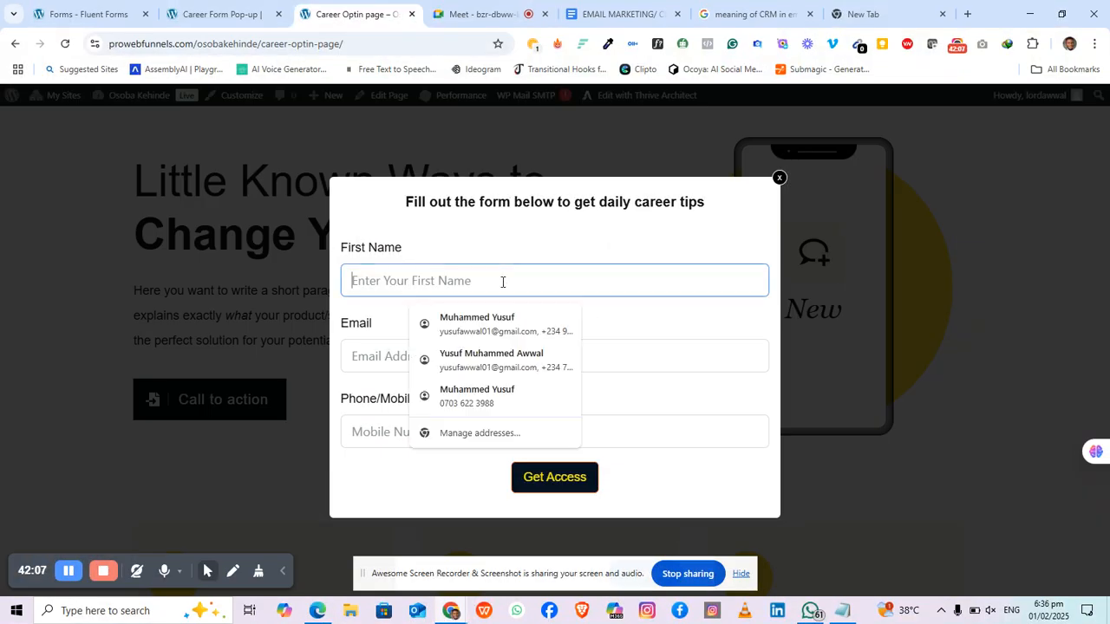
{"action": "type", "text": "M"}
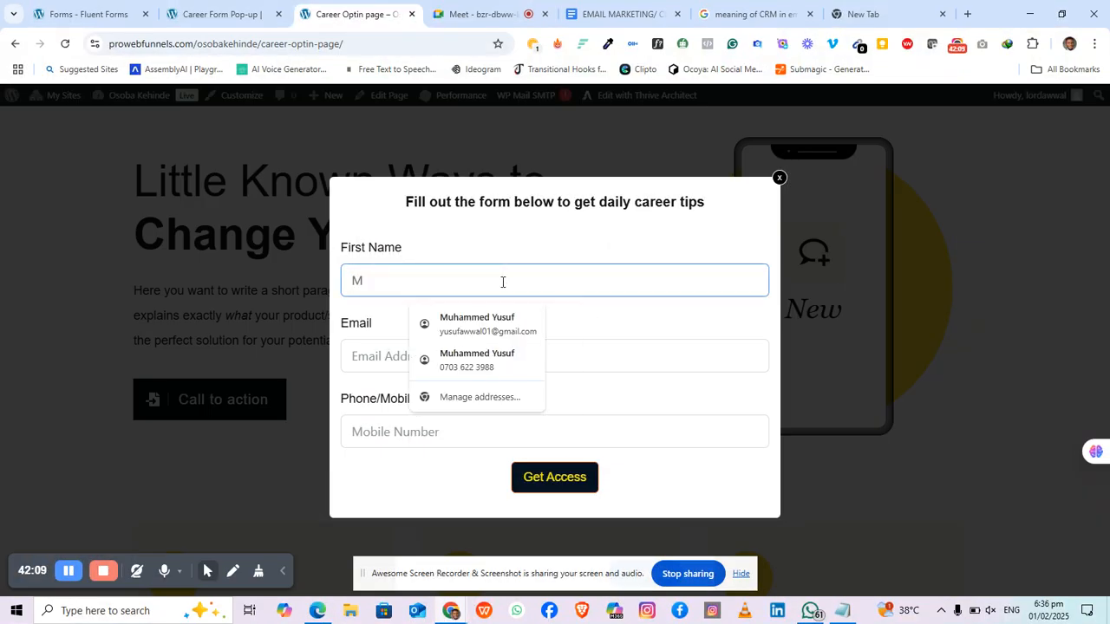
{"action": "type", "text": "uhammed"}
{"action": "left_click", "coordinate": [391, 357]}
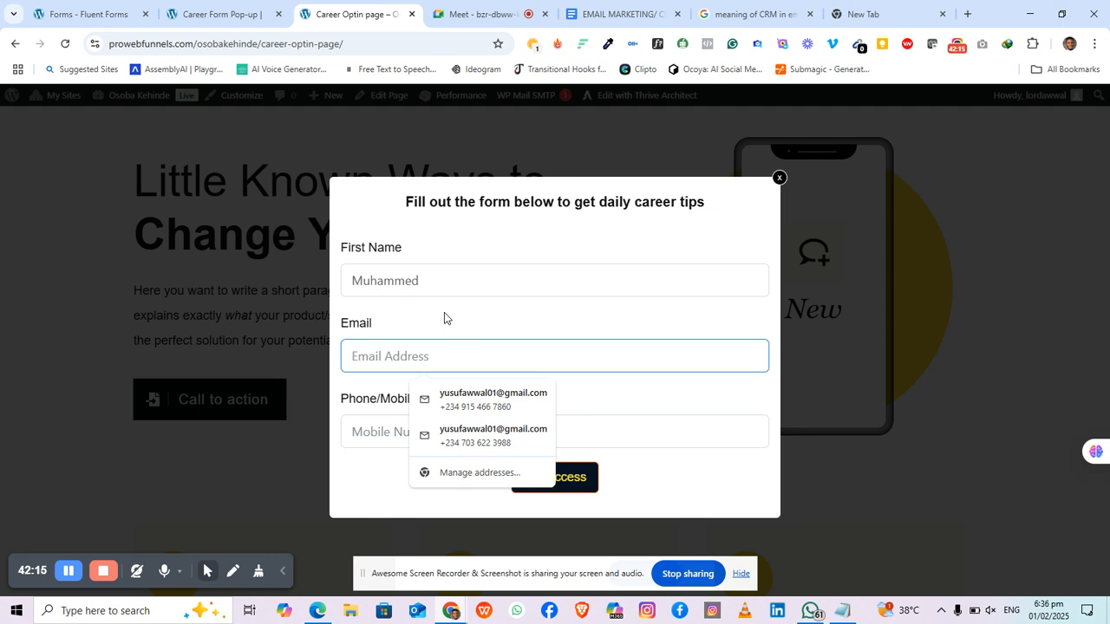
{"action": "left_click", "coordinate": [493, 400]}
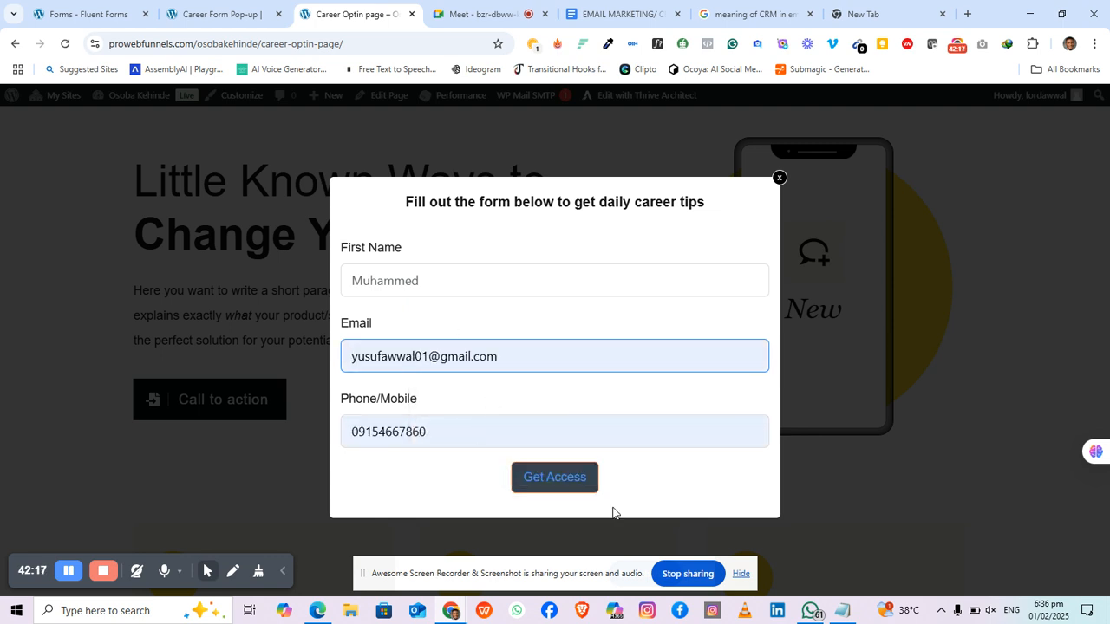
{"action": "left_click", "coordinate": [568, 489]}
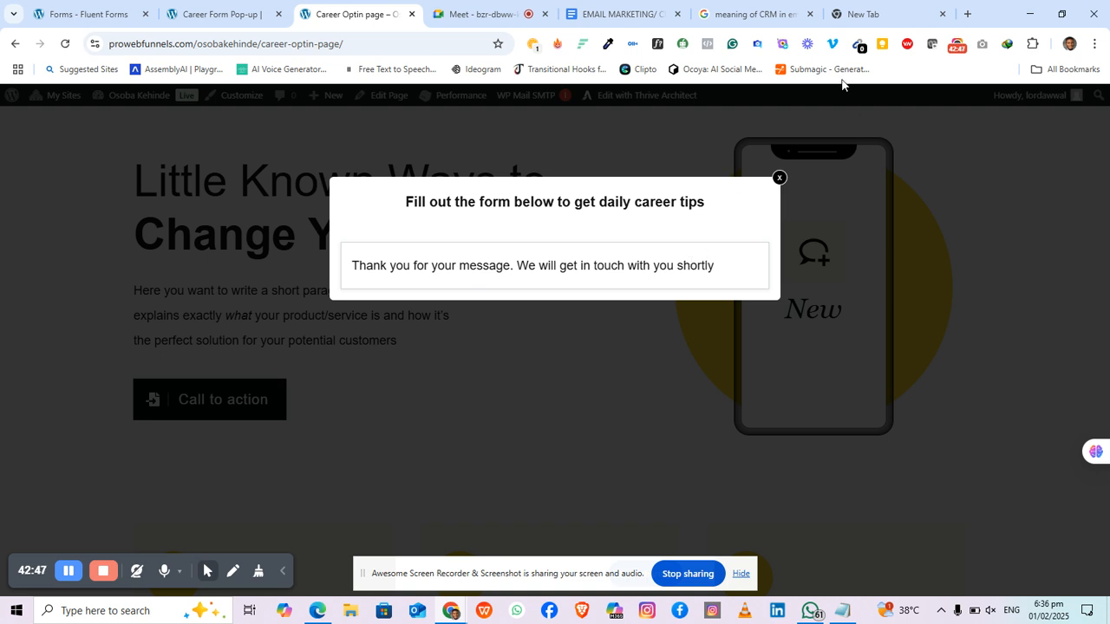
Step: Open FluentCRM's Active Contacts to confirm the new Career contact, then switch to the Google Docs outline
{"action": "left_click", "coordinate": [105, 14]}
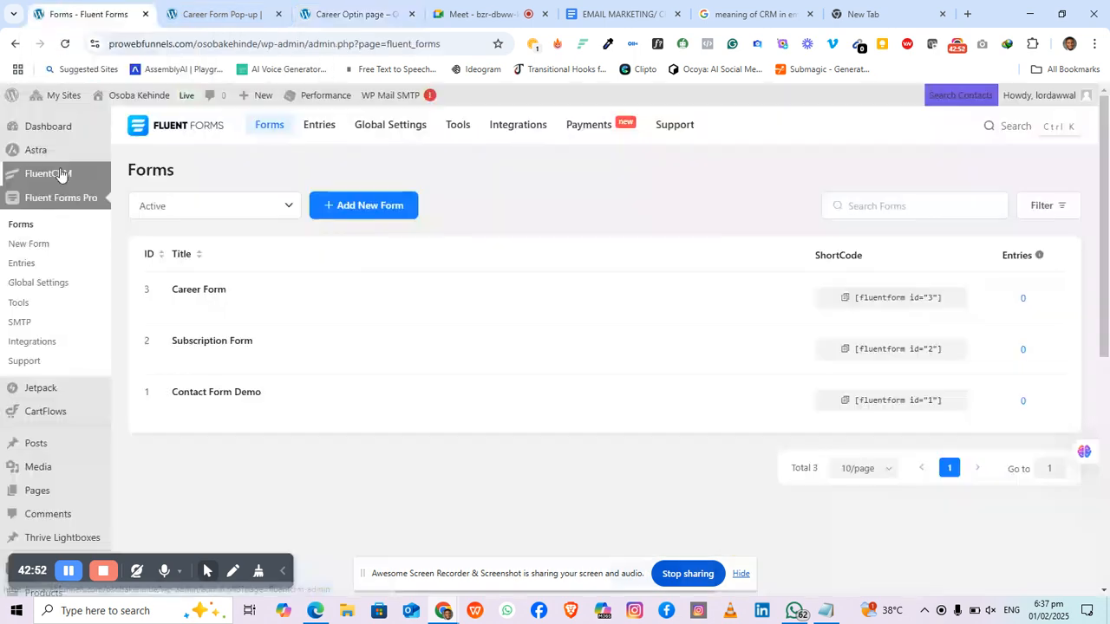
{"action": "left_click", "coordinate": [60, 176]}
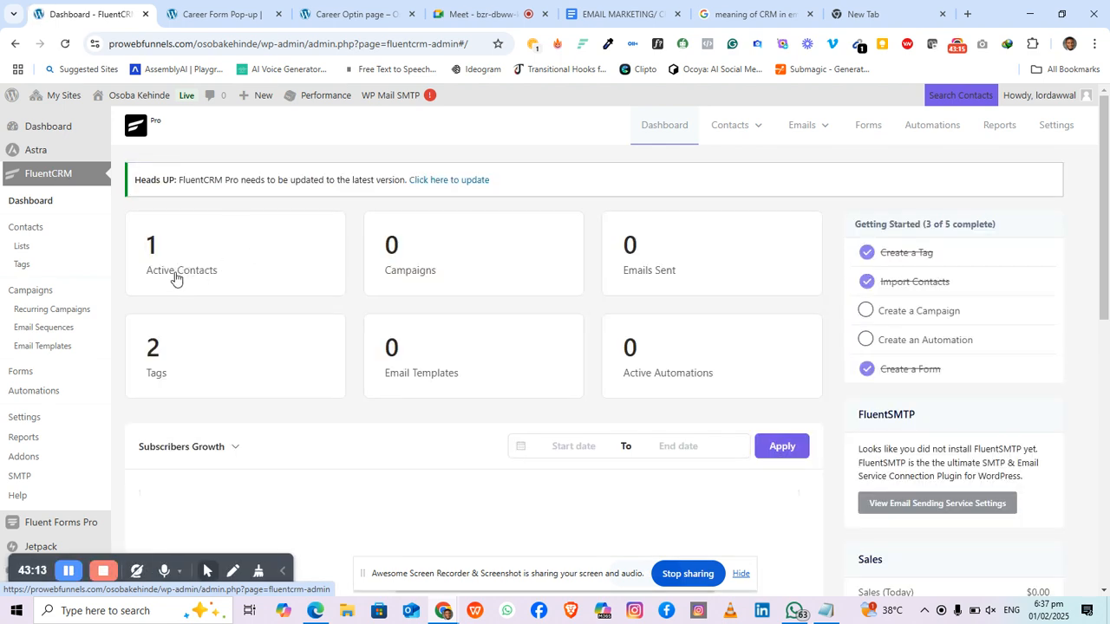
{"action": "left_click", "coordinate": [201, 270]}
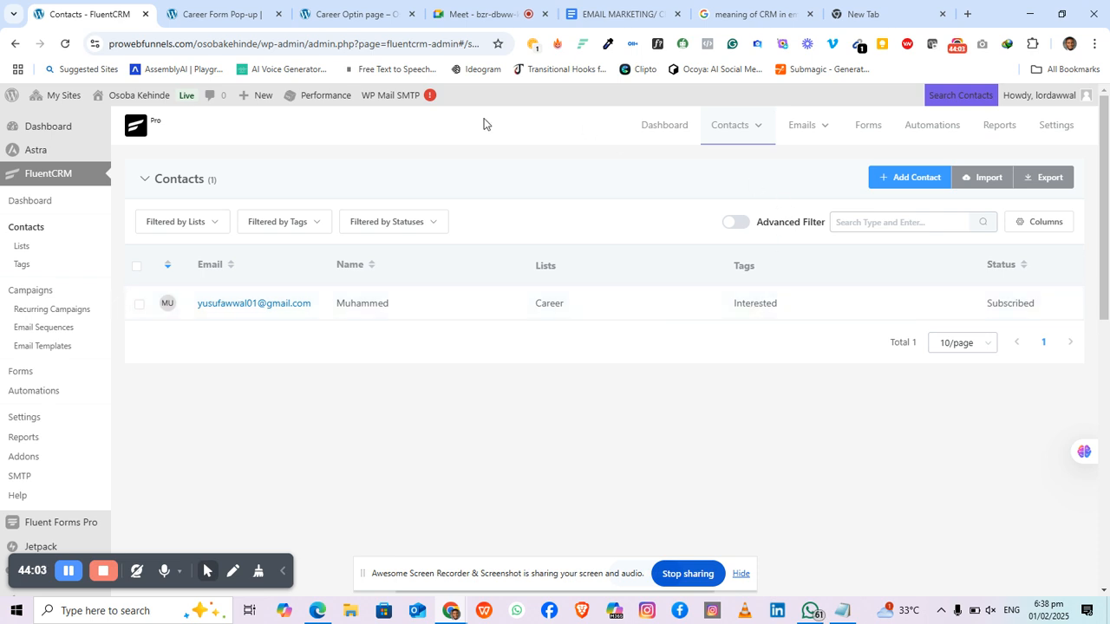
{"action": "left_click", "coordinate": [619, 26]}
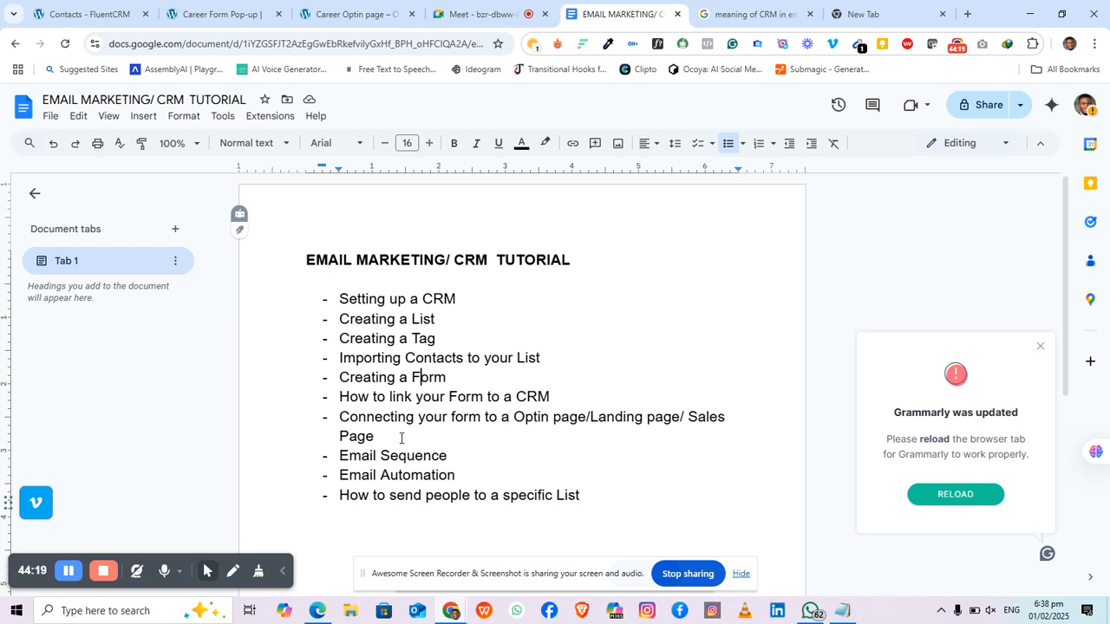
Step: Highlight the Importing Contacts topic, glance at WhatsApp, then return to the tutorial outline
{"action": "left_click", "coordinate": [421, 338]}
{"action": "left_click_drag", "start_coordinate": [340, 360], "coordinate": [517, 359]}
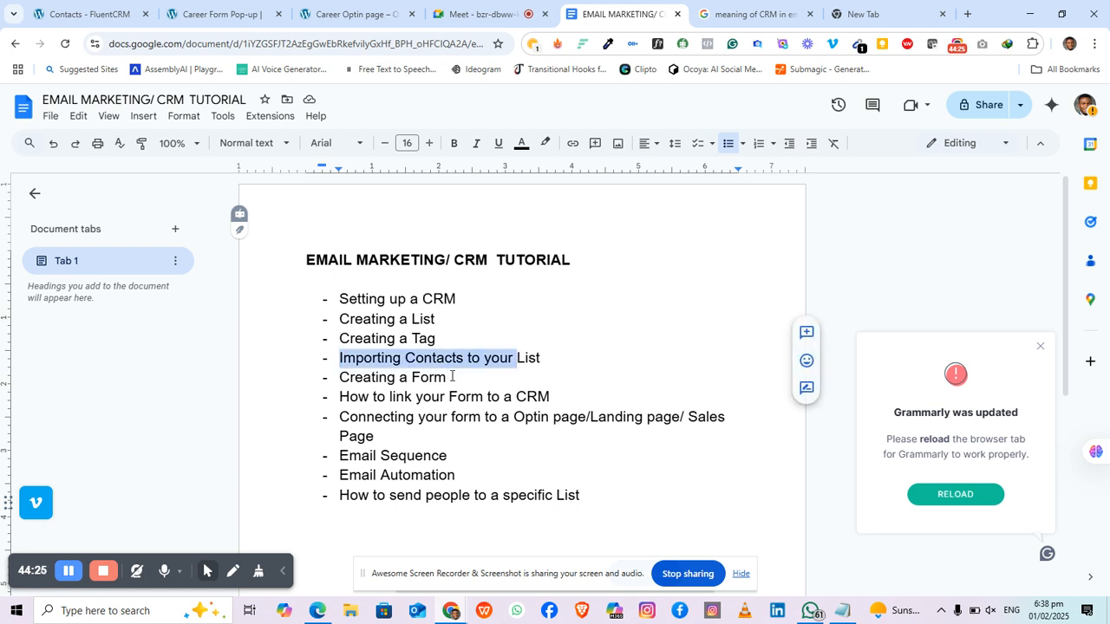
{"action": "left_click", "coordinate": [808, 611]}
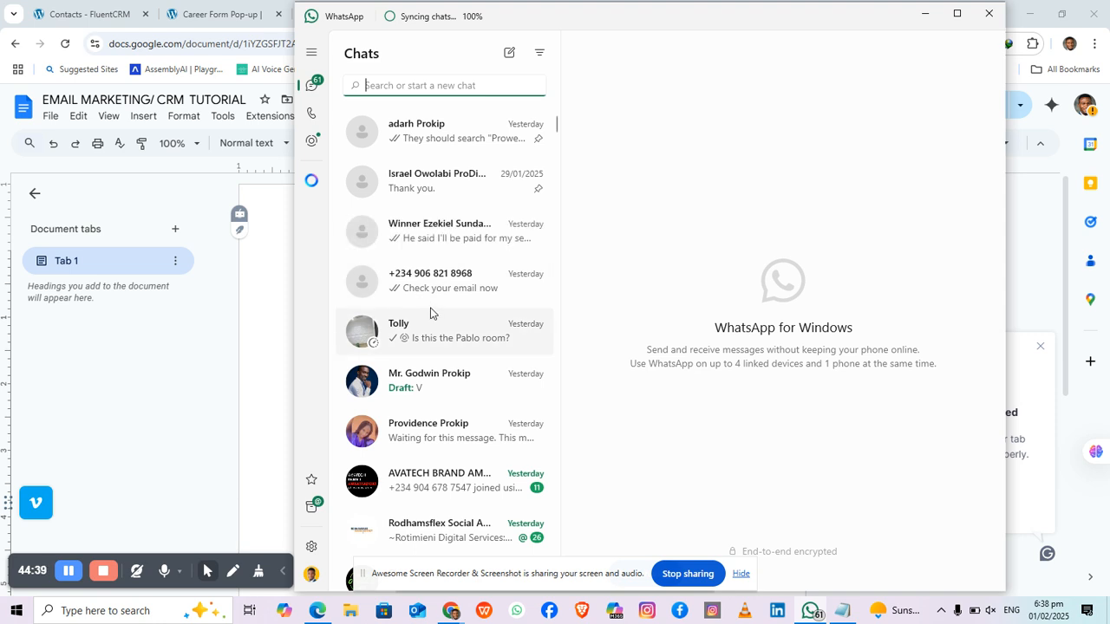
{"action": "scroll", "coordinate": [552, 216], "scroll_direction": "down", "scroll_amount": 1}
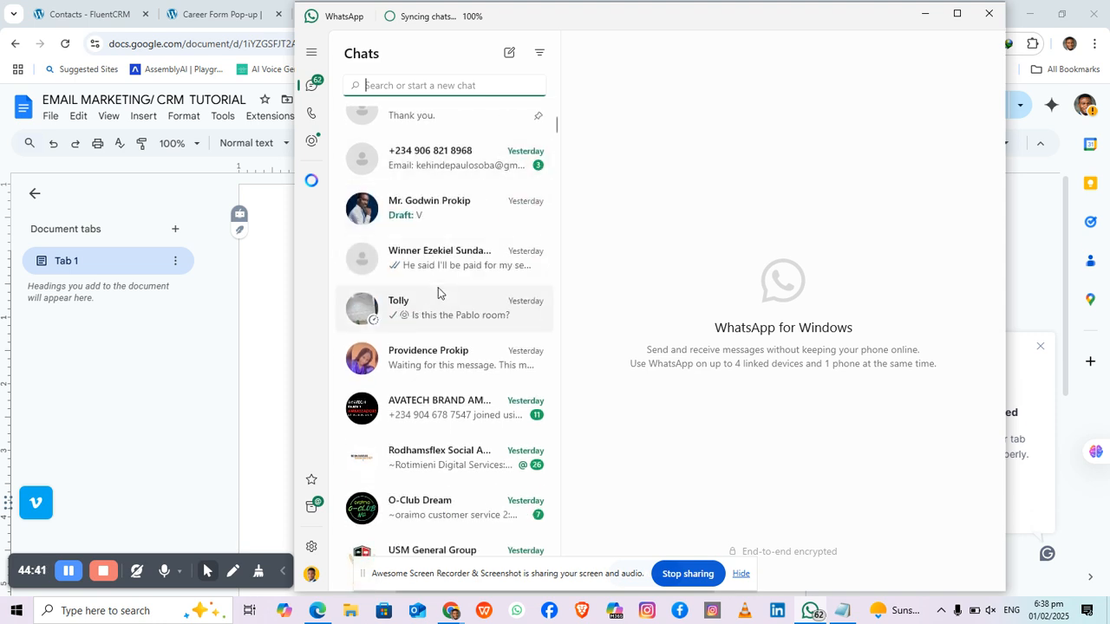
{"action": "scroll", "coordinate": [438, 293], "scroll_direction": "up", "scroll_amount": 1}
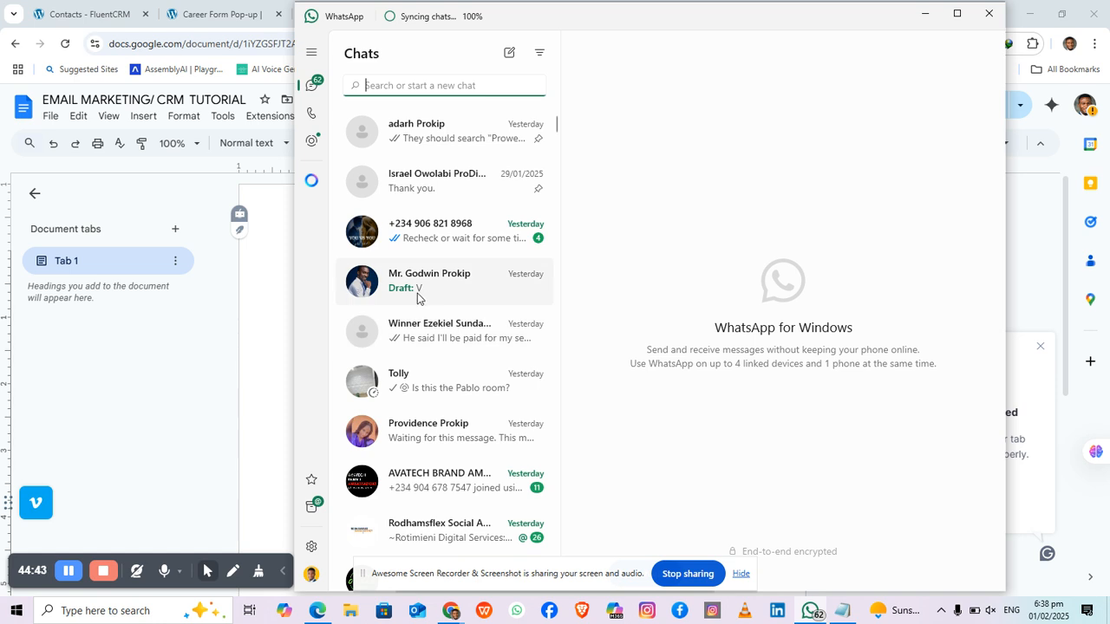
{"action": "left_click", "coordinate": [219, 384]}
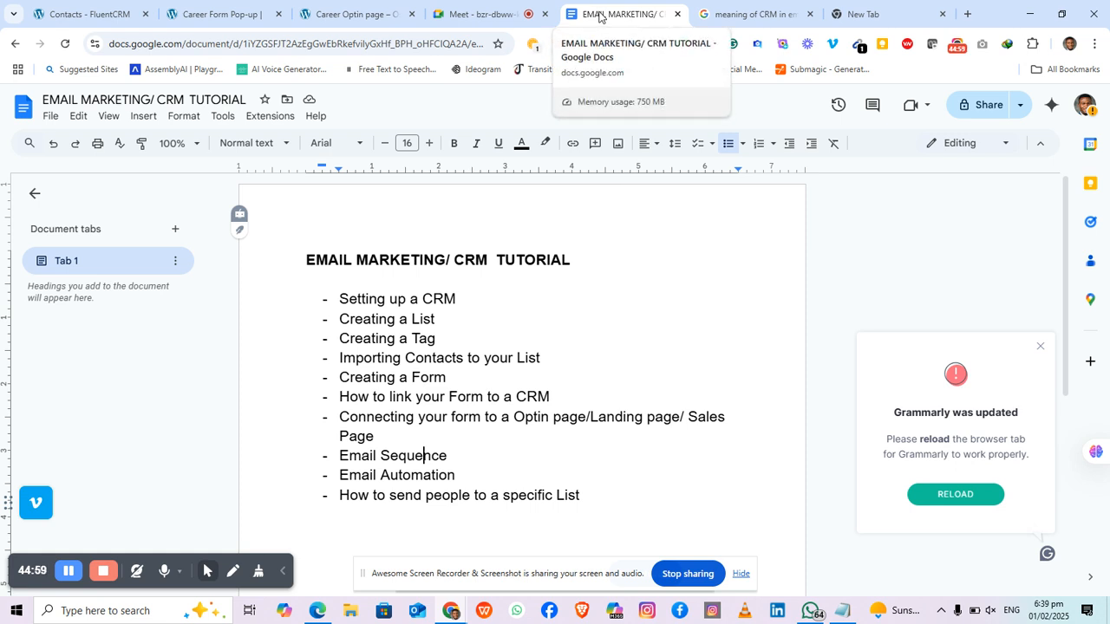
Step: Return to the FluentCRM Contacts tab and reveal the Emails dropdown menu
{"action": "left_click", "coordinate": [91, 14]}
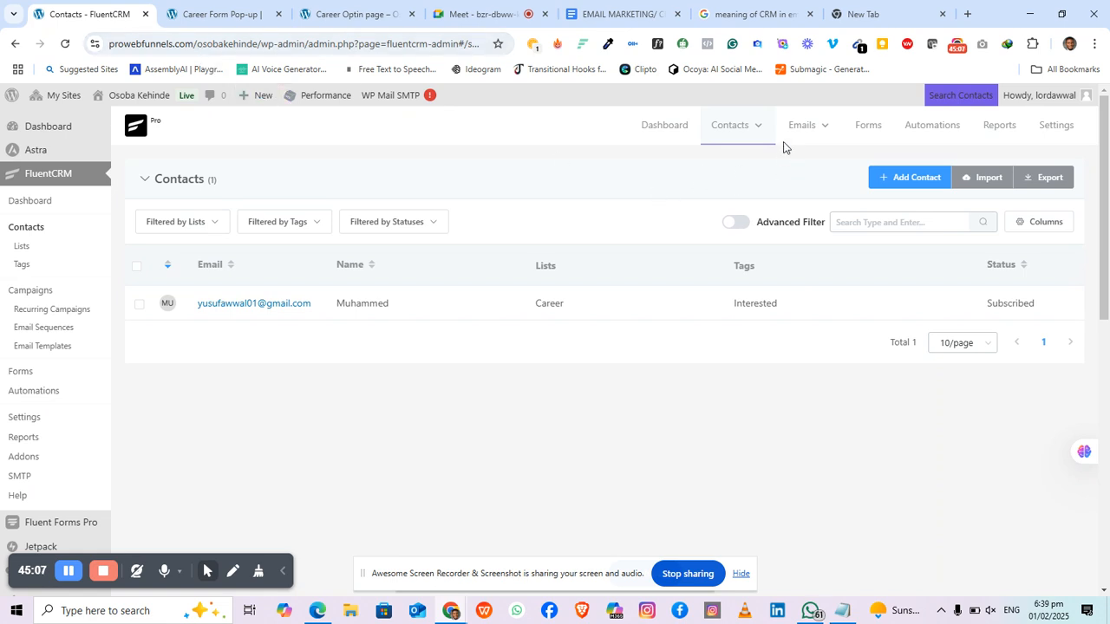
{"action": "mouse_move", "coordinate": [787, 145]}
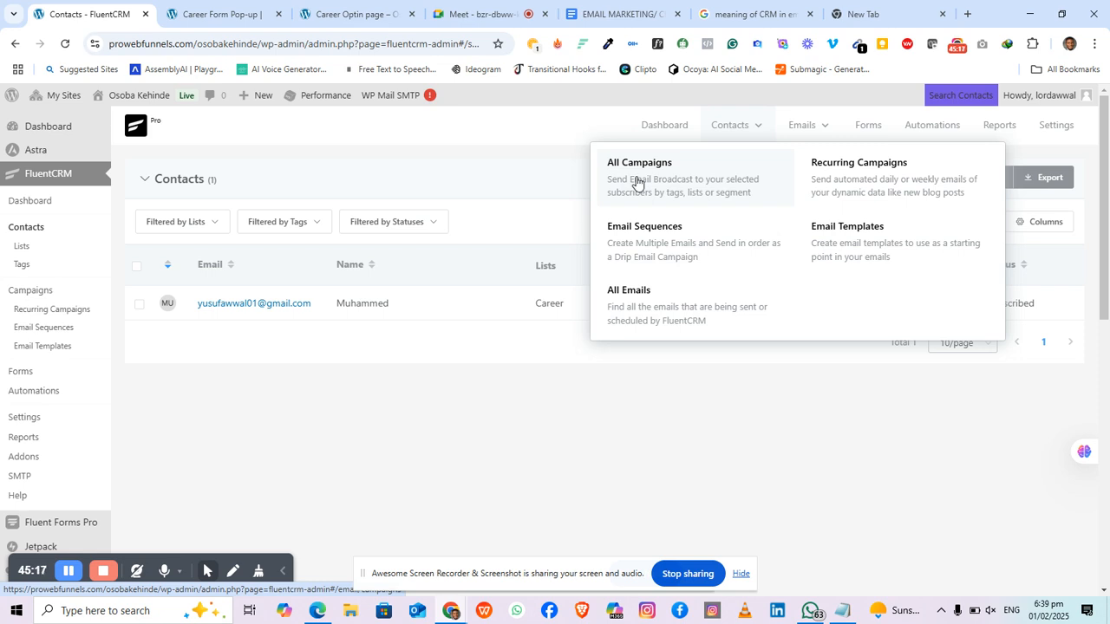
Step: Create an email sequence titled 'Career Interested' and start writing its first email
{"action": "left_click", "coordinate": [648, 238]}
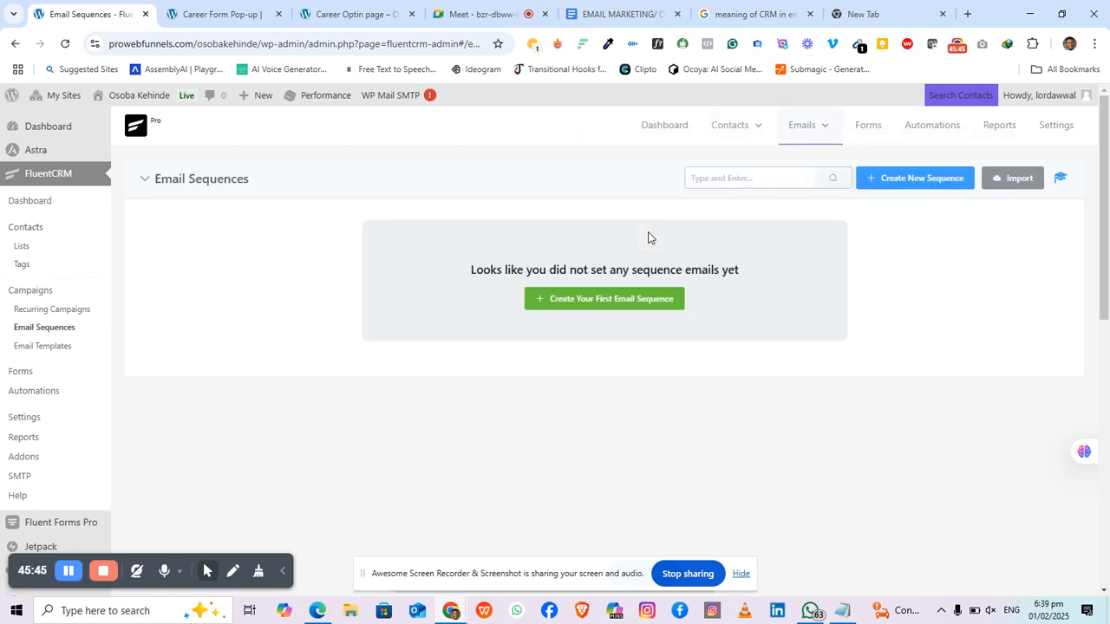
{"action": "left_click", "coordinate": [598, 311]}
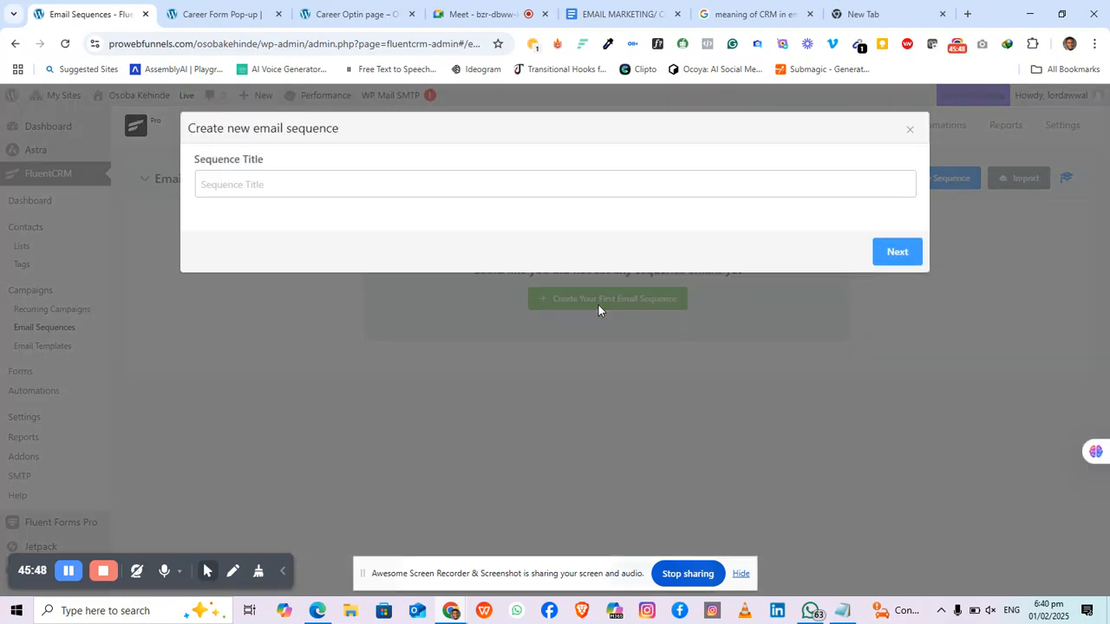
{"action": "left_click", "coordinate": [910, 130]}
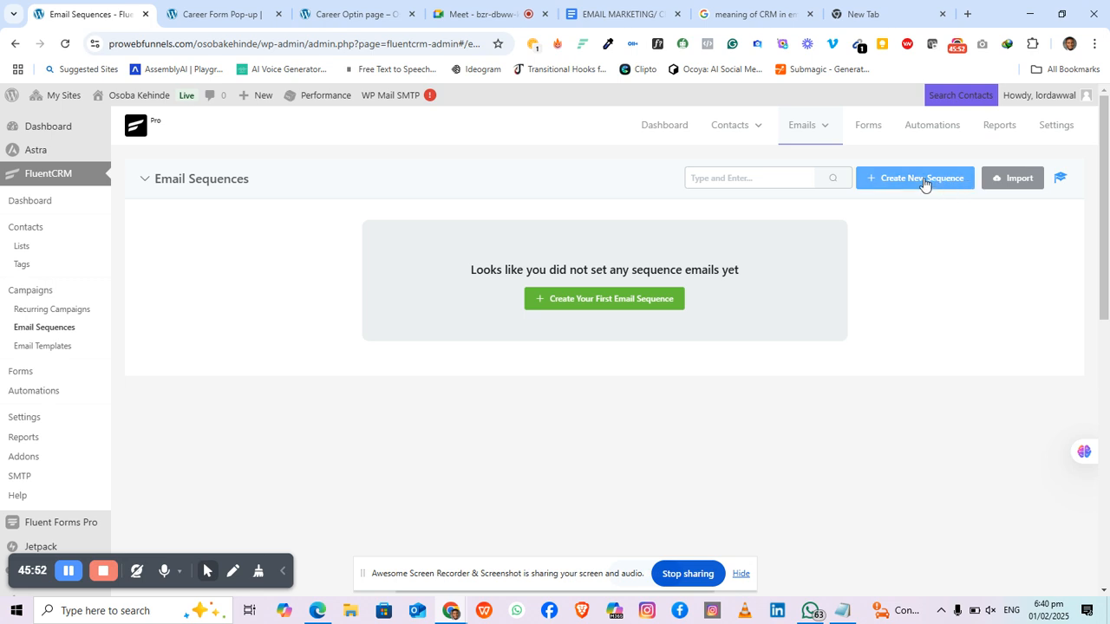
{"action": "left_click", "coordinate": [893, 181]}
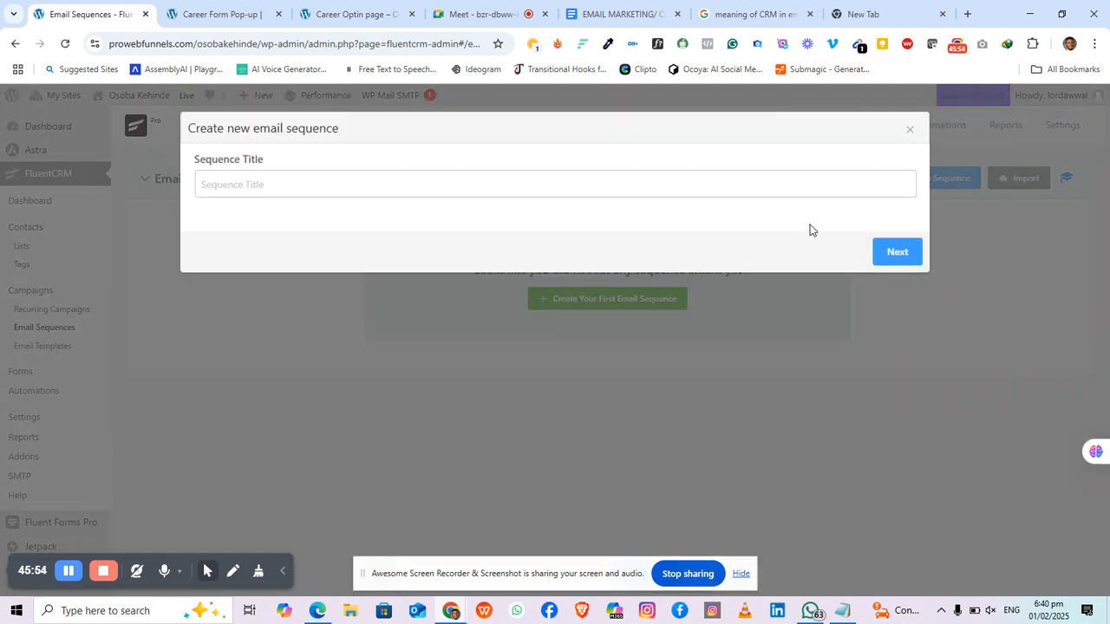
{"action": "left_click", "coordinate": [435, 193]}
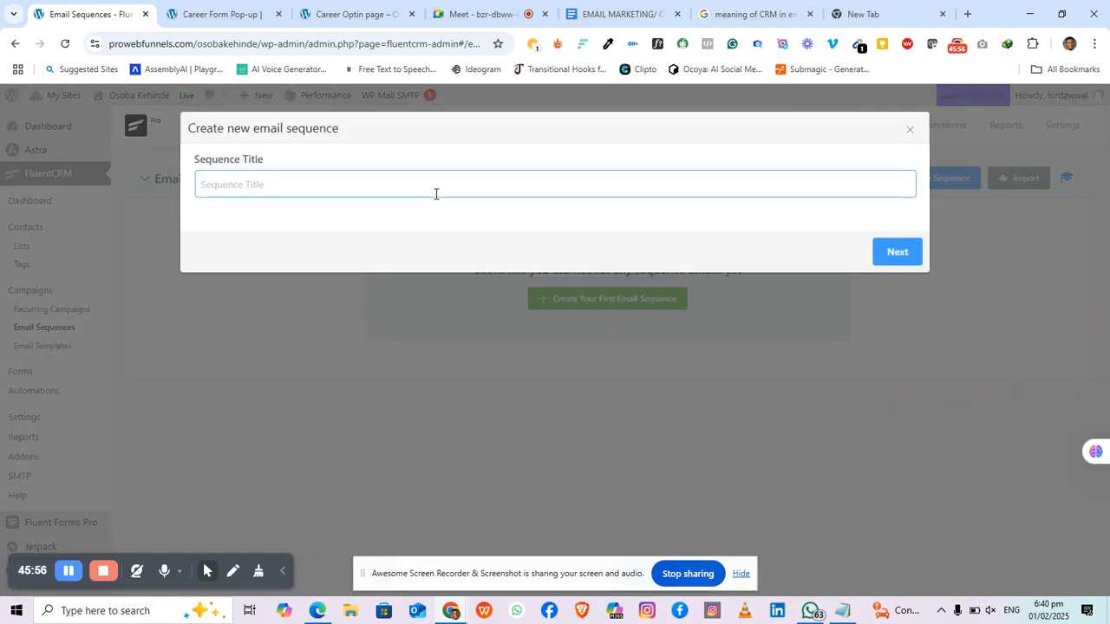
{"action": "type", "text": "Ca"}
{"action": "type", "text": "reer Interested"}
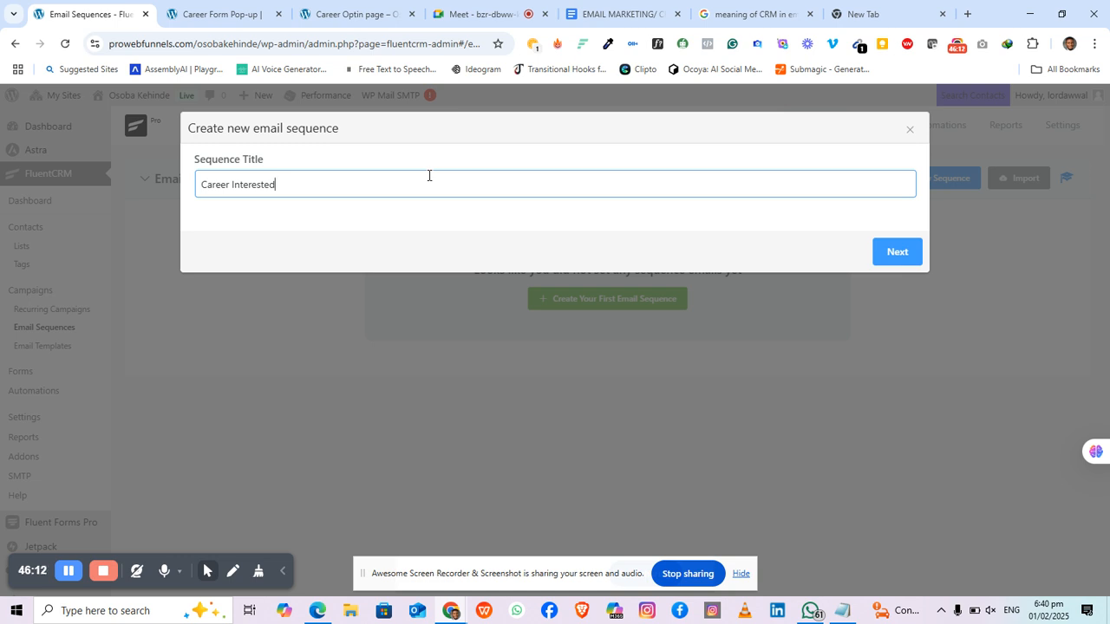
{"action": "left_click", "coordinate": [910, 258]}
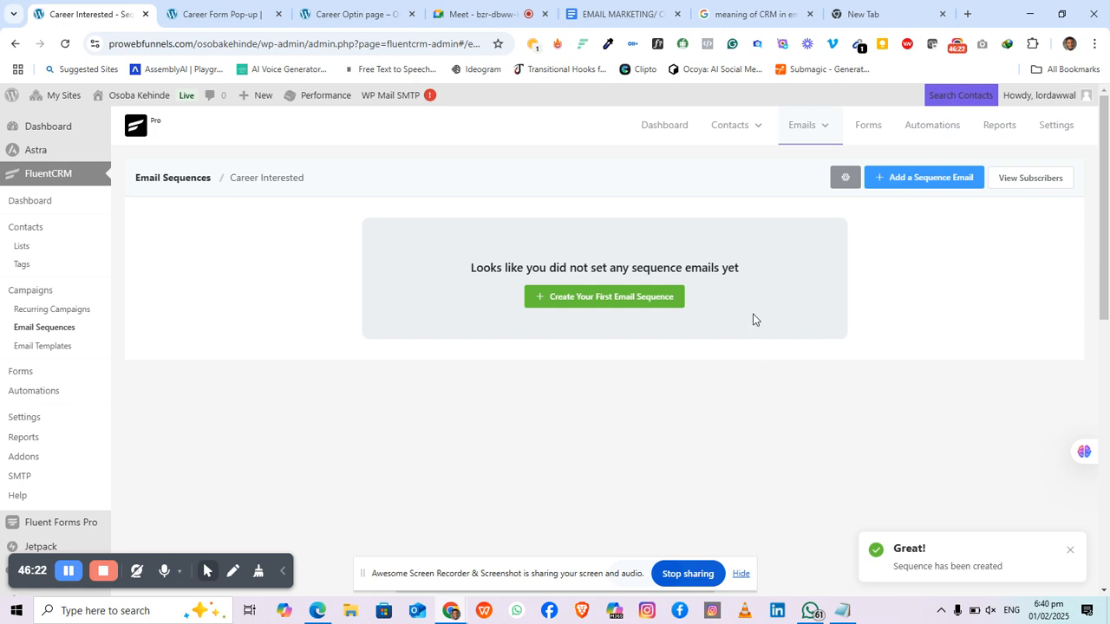
{"action": "scroll", "coordinate": [700, 343], "scroll_direction": "down", "scroll_amount": 3}
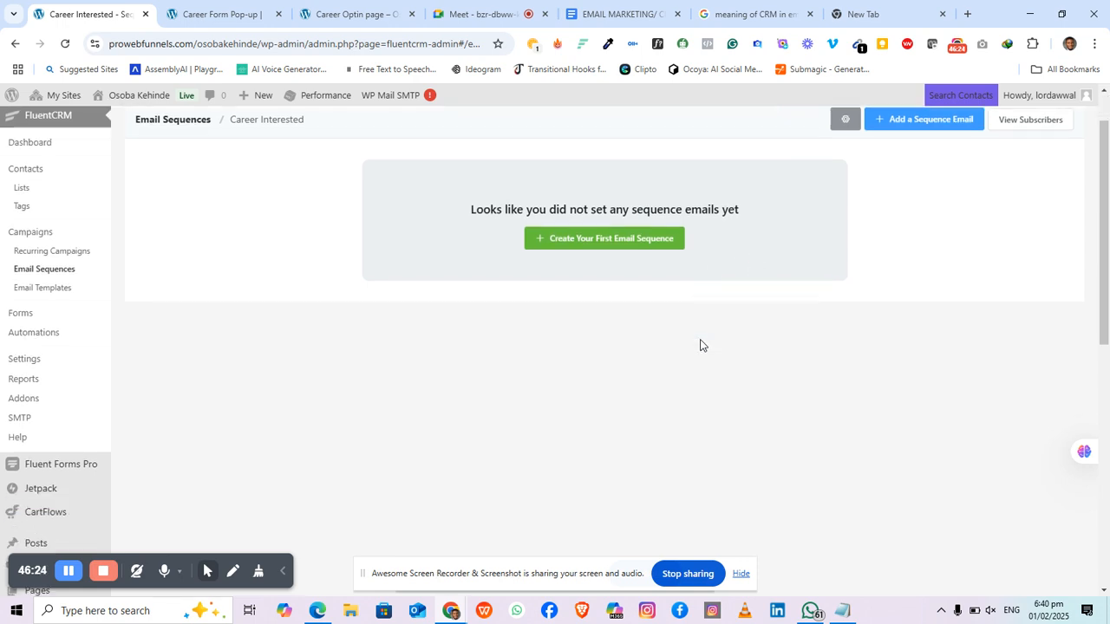
{"action": "scroll", "coordinate": [700, 341], "scroll_direction": "up", "scroll_amount": 3}
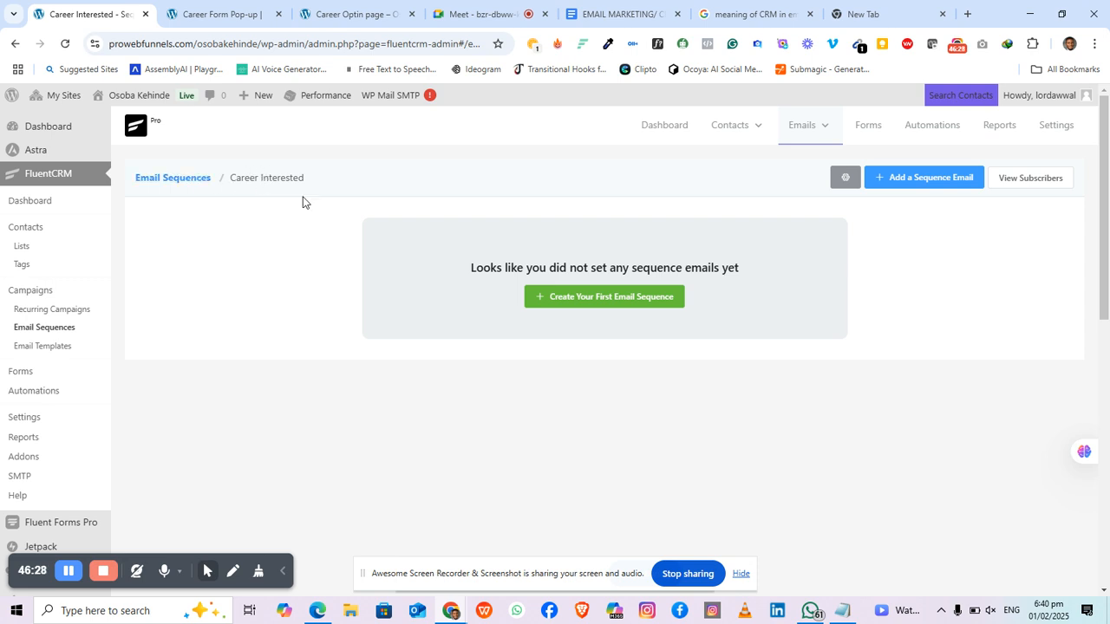
{"action": "left_click", "coordinate": [588, 306]}
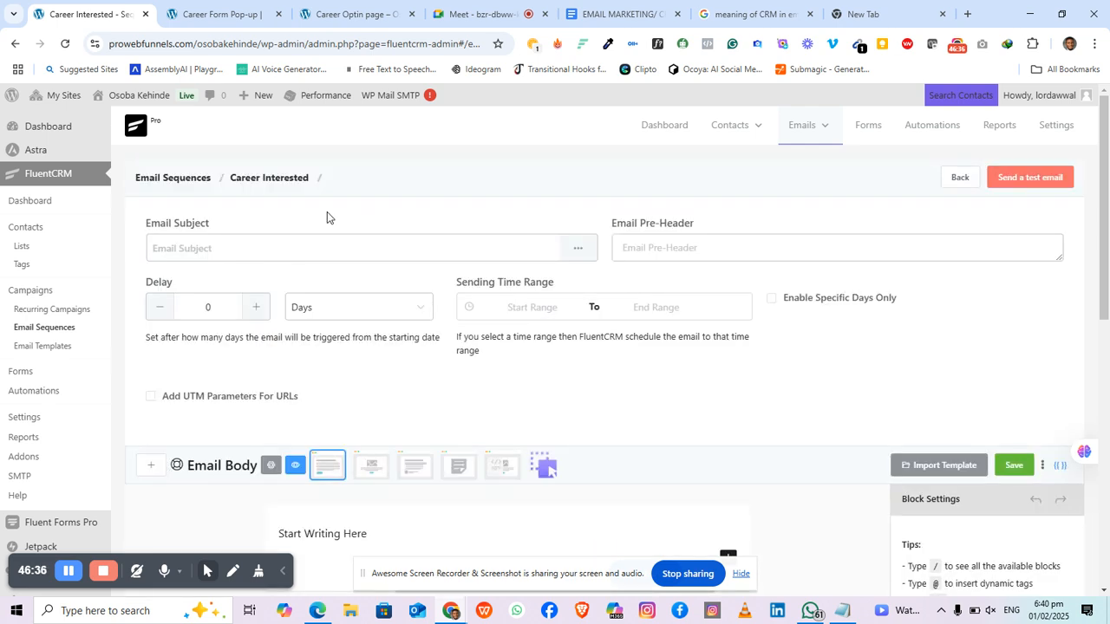
Step: Enter 'Welcome Message' as the first sequence email's subject
{"action": "scroll", "coordinate": [421, 213], "scroll_direction": "down", "scroll_amount": 3}
{"action": "scroll", "coordinate": [424, 217], "scroll_direction": "up", "scroll_amount": 3}
{"action": "left_click", "coordinate": [447, 243]}
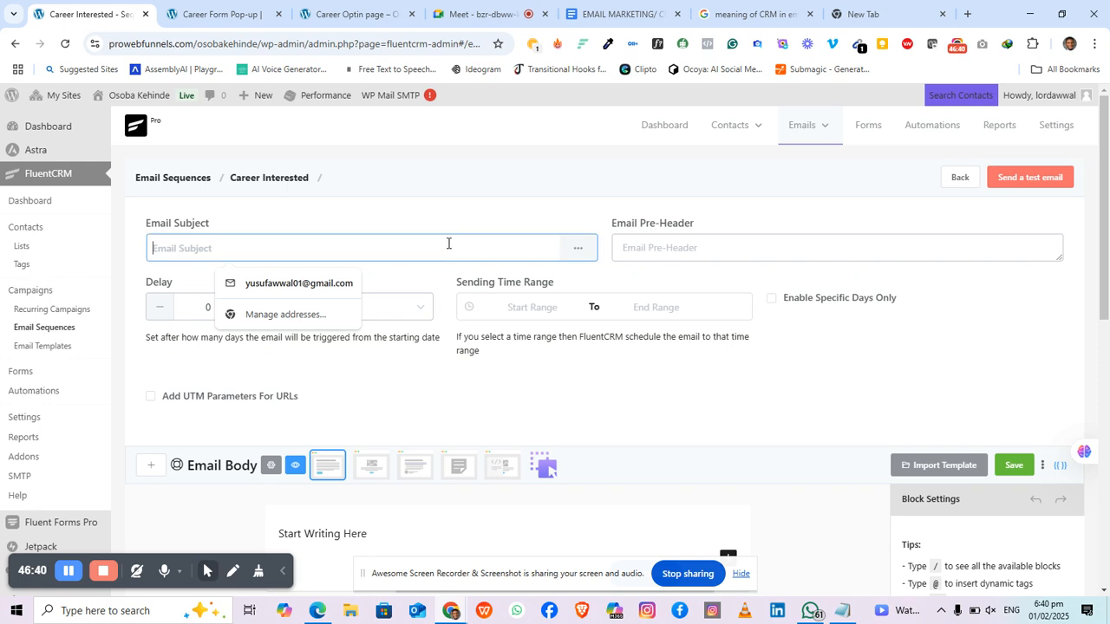
{"action": "type", "text": "We"}
{"action": "type", "text": "b"}
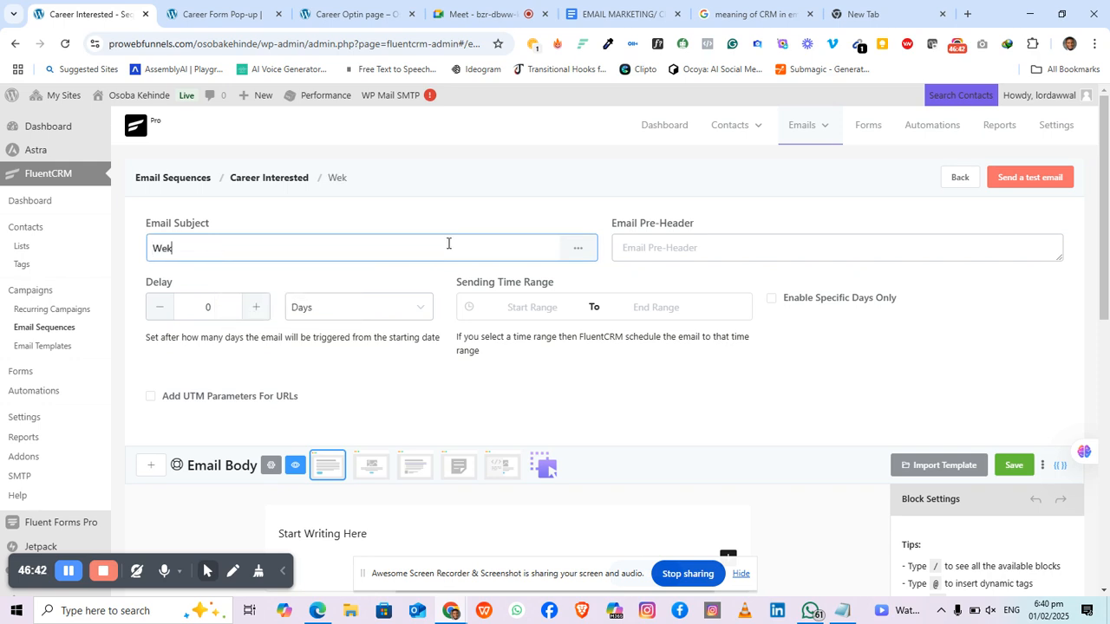
{"action": "key", "text": "BackSpace"}
{"action": "type", "text": "lcome Message"}
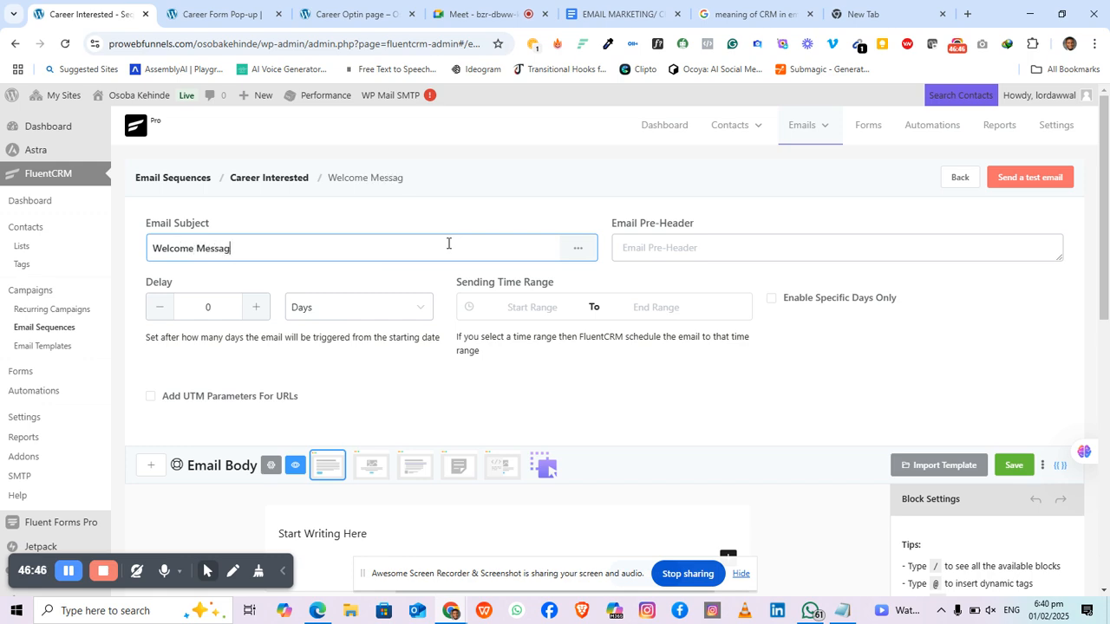
{"action": "left_click", "coordinate": [762, 252]}
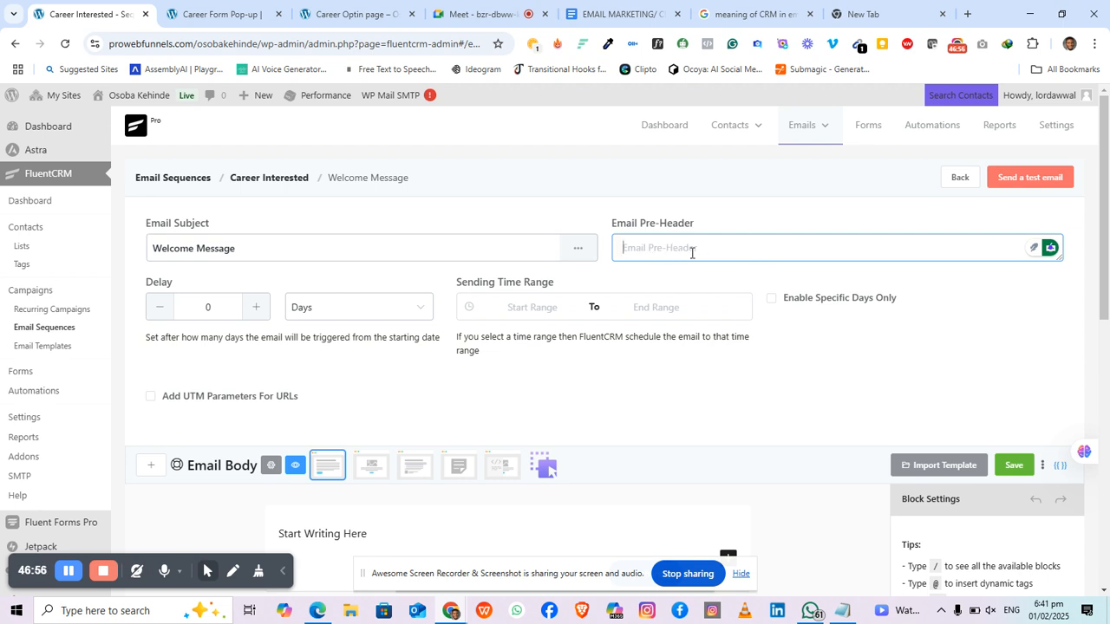
Step: Set the email's sending delay to 5 minutes
{"action": "scroll", "coordinate": [424, 431], "scroll_direction": "down", "scroll_amount": 2}
{"action": "scroll", "coordinate": [422, 427], "scroll_direction": "down", "scroll_amount": 1}
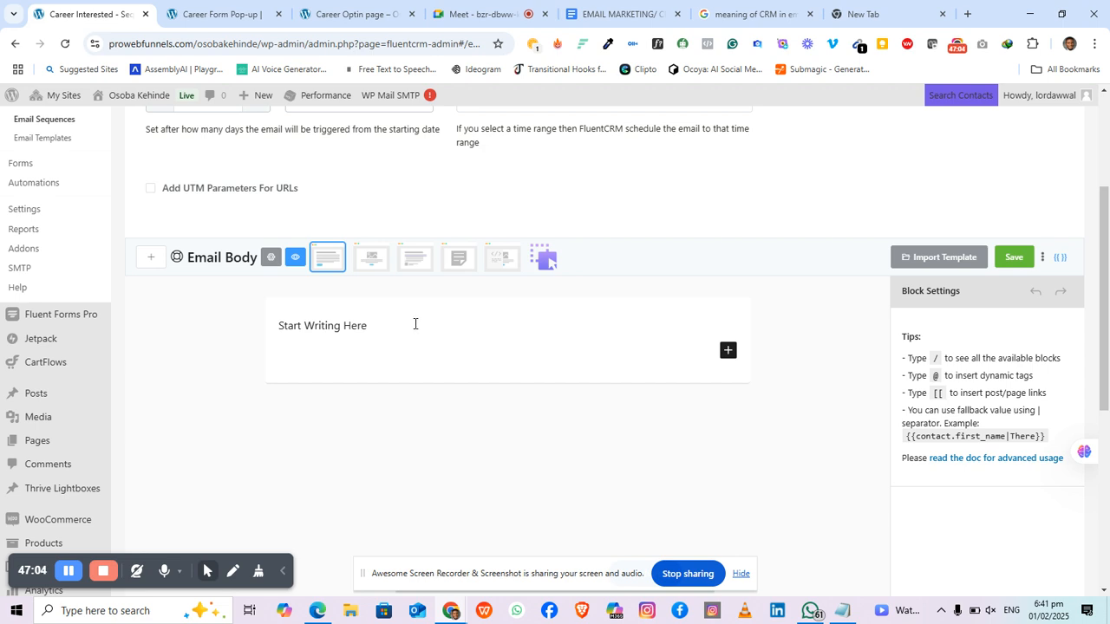
{"action": "scroll", "coordinate": [469, 303], "scroll_direction": "up", "scroll_amount": 1}
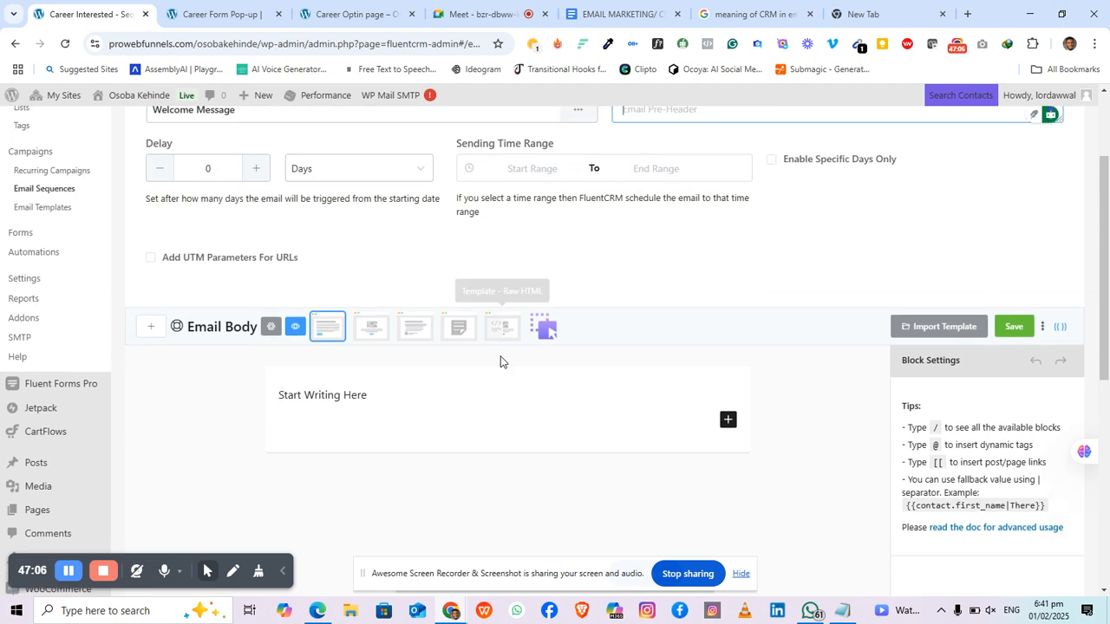
{"action": "scroll", "coordinate": [428, 337], "scroll_direction": "up", "scroll_amount": 2}
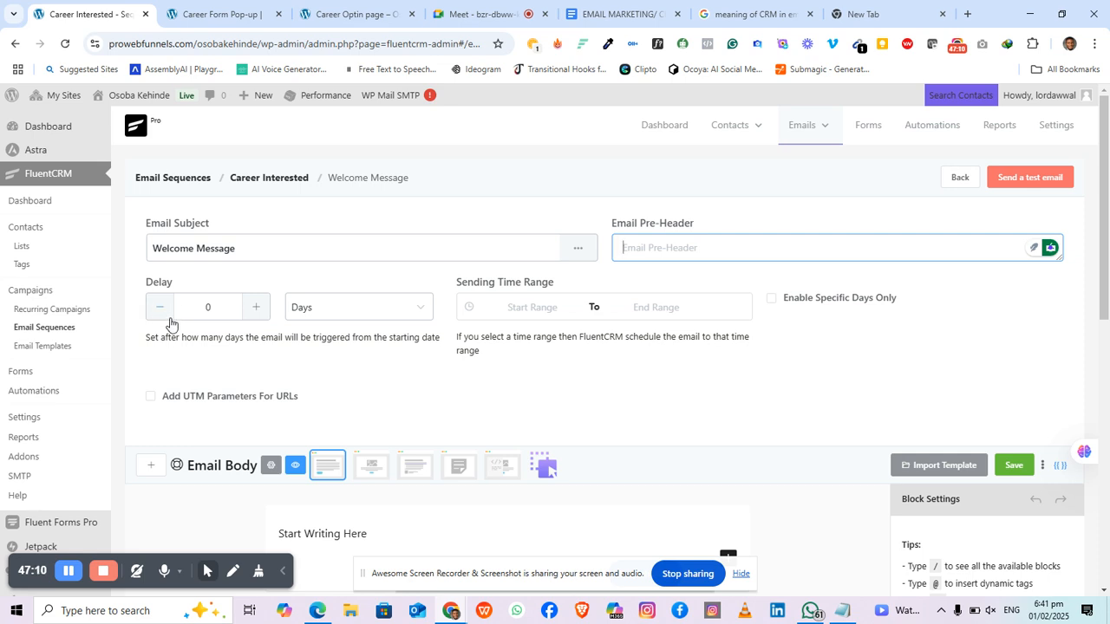
{"action": "left_click", "coordinate": [256, 309]}
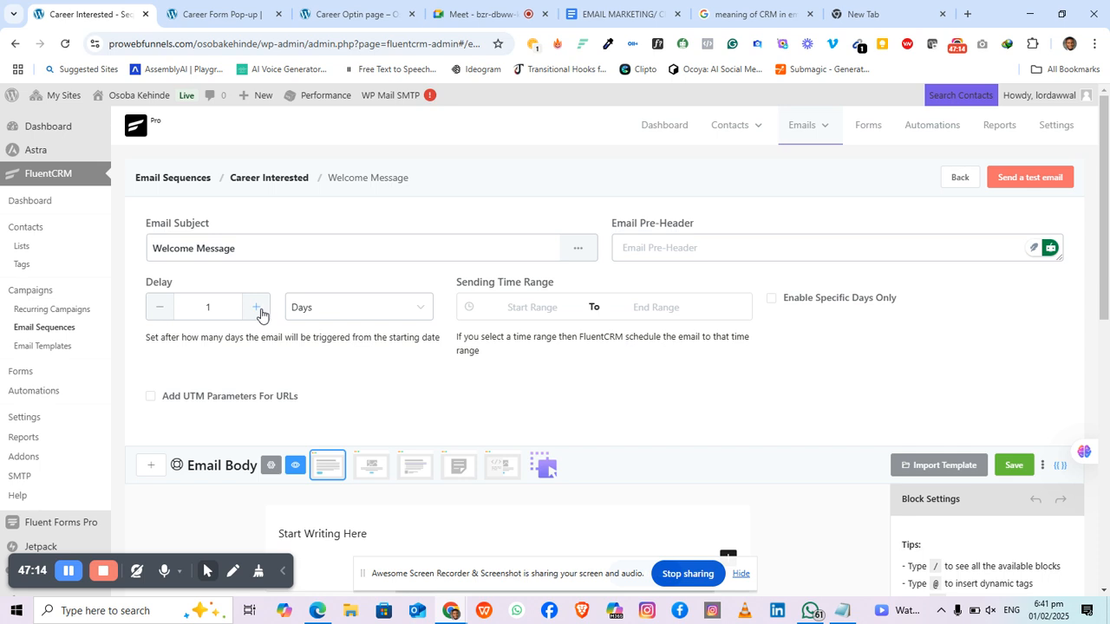
{"action": "left_click", "coordinate": [159, 314]}
{"action": "left_click", "coordinate": [246, 314]}
{"action": "left_click", "coordinate": [246, 314]}
{"action": "left_click", "coordinate": [390, 318]}
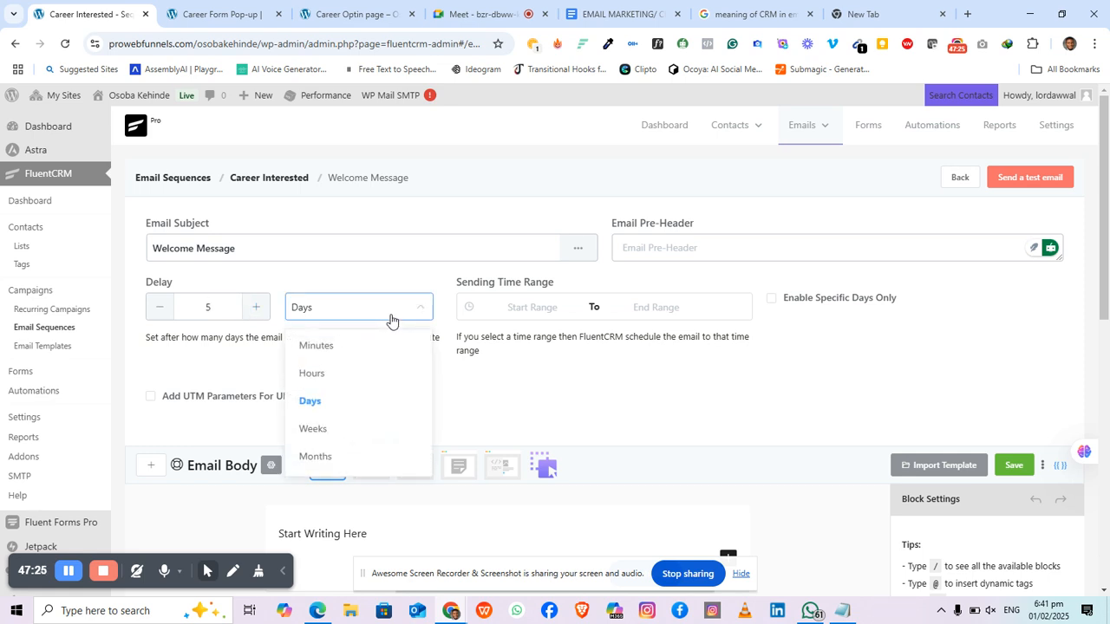
{"action": "left_click", "coordinate": [317, 350]}
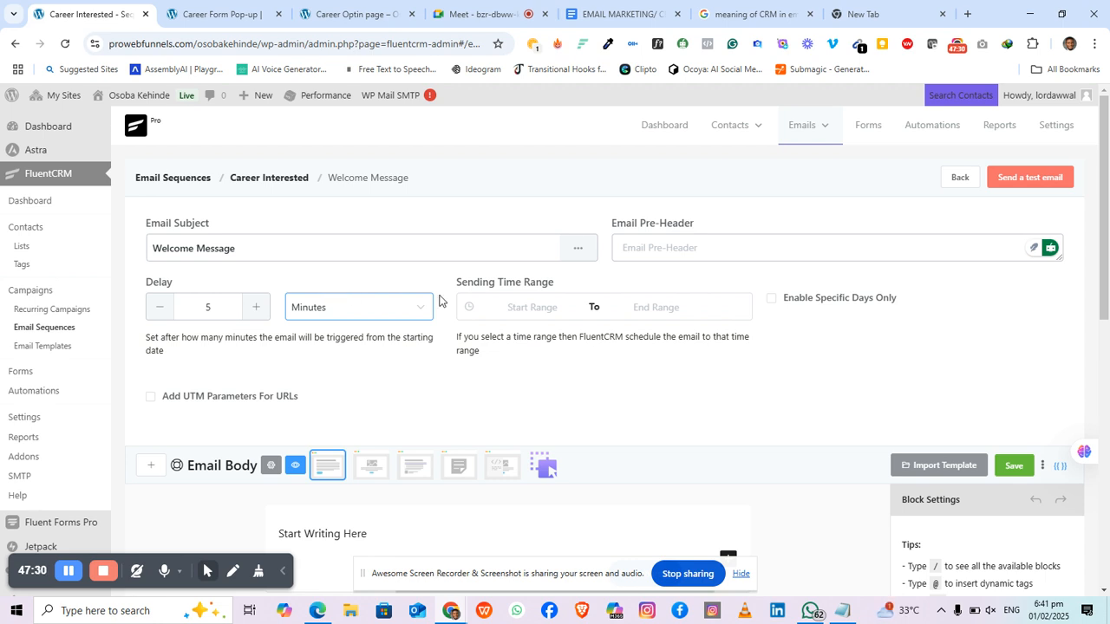
Step: Try a sending time range and specific weekdays, then clear both restrictions
{"action": "left_click", "coordinate": [533, 308]}
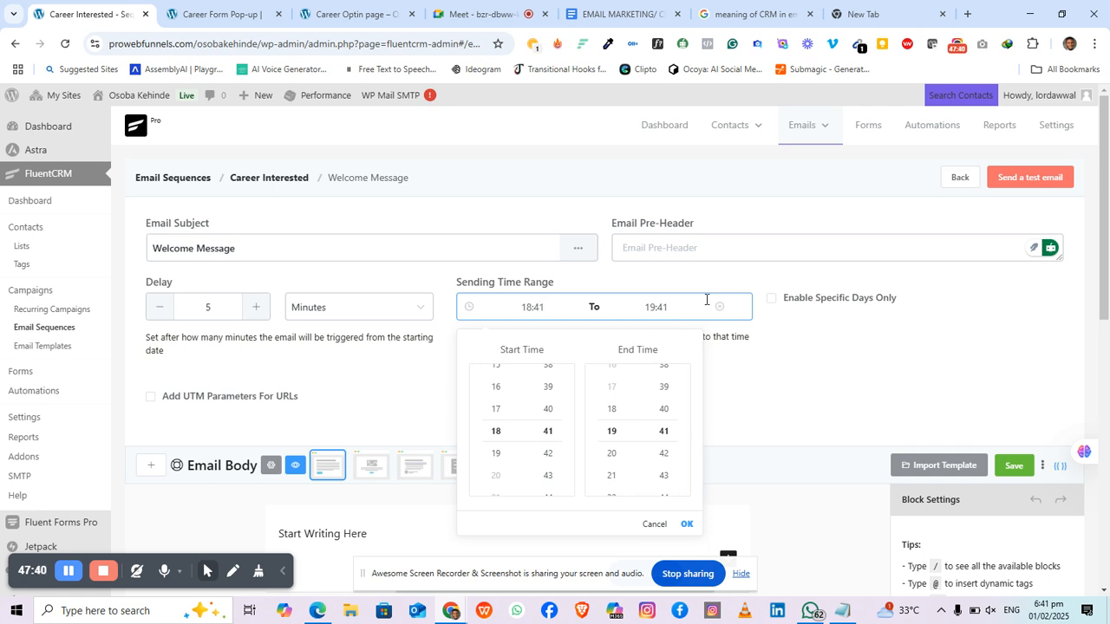
{"action": "left_click", "coordinate": [665, 282]}
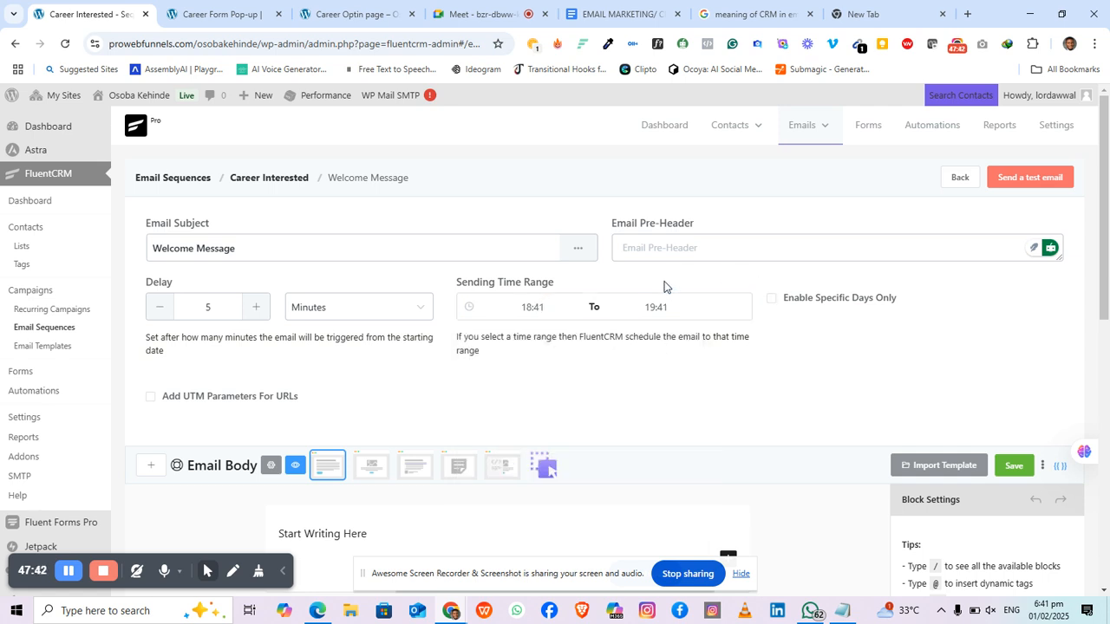
{"action": "left_click", "coordinate": [719, 310]}
{"action": "left_click", "coordinate": [771, 300]}
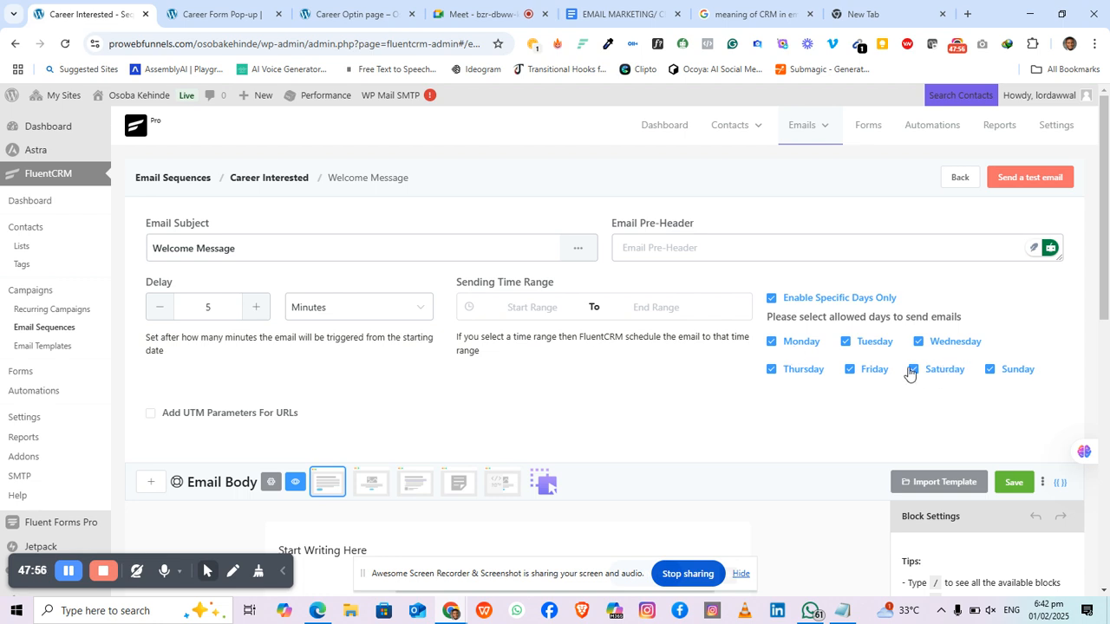
{"action": "left_click", "coordinate": [772, 299]}
{"action": "scroll", "coordinate": [651, 379], "scroll_direction": "down", "scroll_amount": 3}
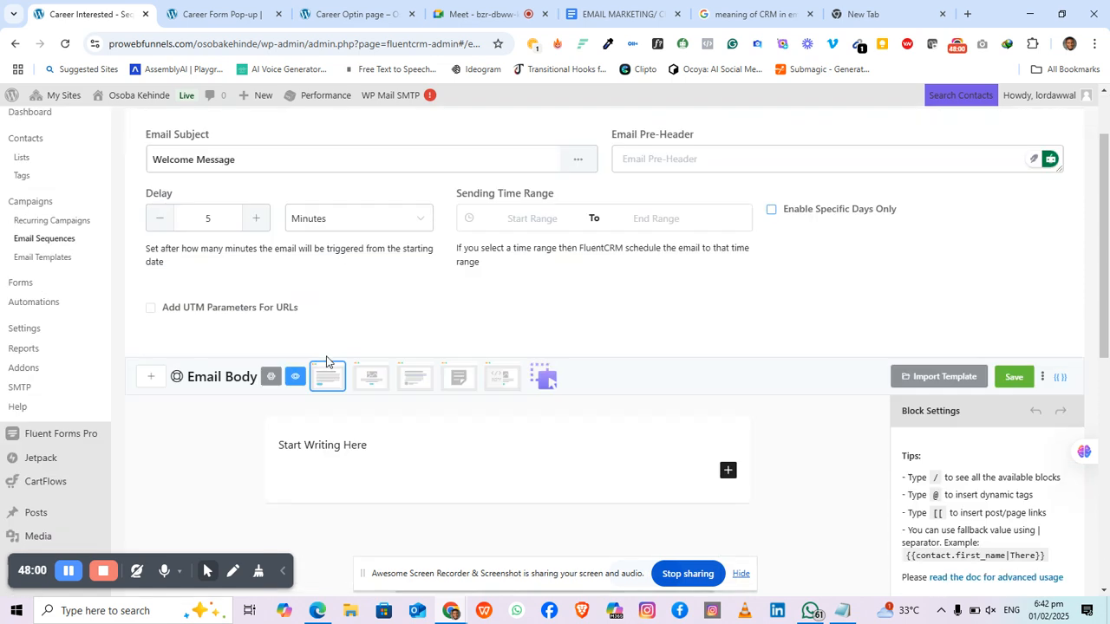
{"action": "scroll", "coordinate": [340, 306], "scroll_direction": "up", "scroll_amount": 1}
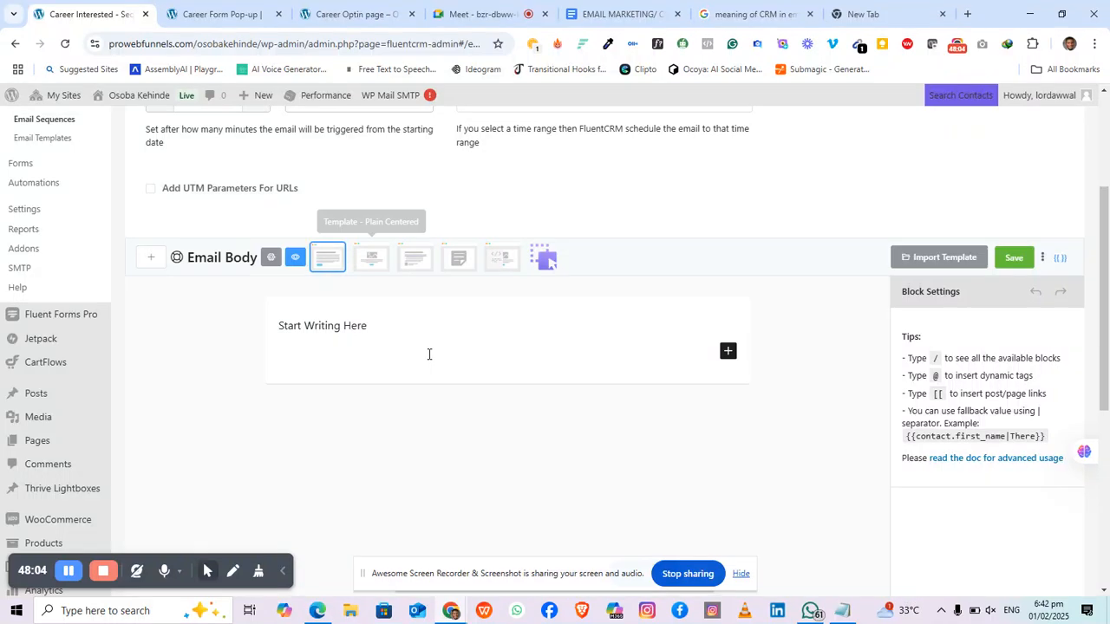
Step: Use the classic editor, replace the placeholder with 'You're welcome to the career tips...', and save
{"action": "left_click", "coordinate": [457, 265]}
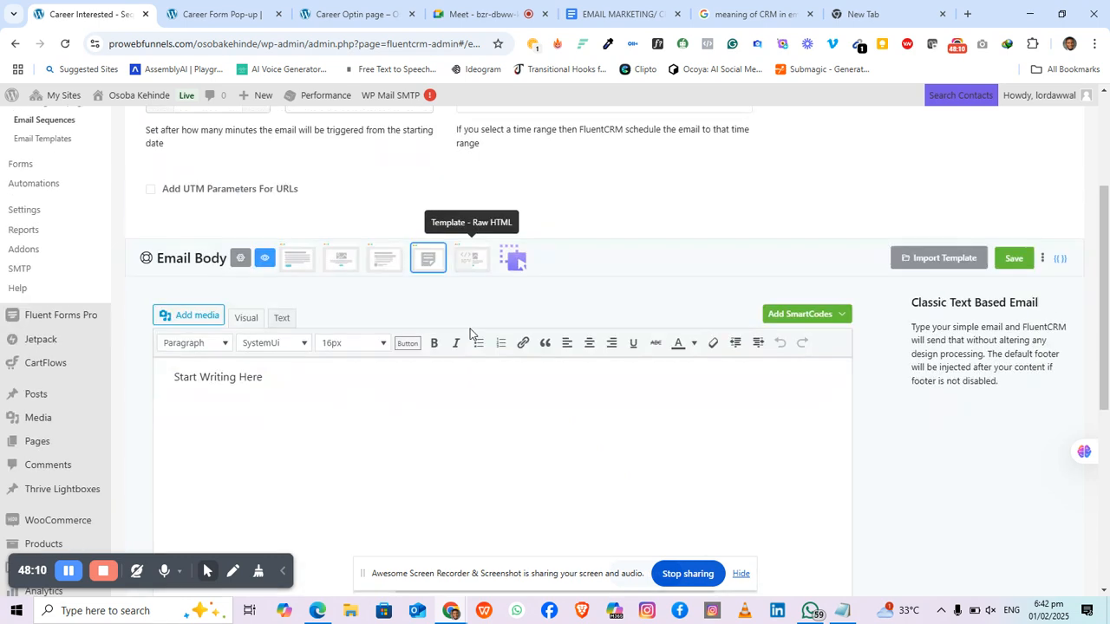
{"action": "scroll", "coordinate": [324, 278], "scroll_direction": "down", "scroll_amount": 2}
{"action": "scroll", "coordinate": [325, 278], "scroll_direction": "up", "scroll_amount": 2}
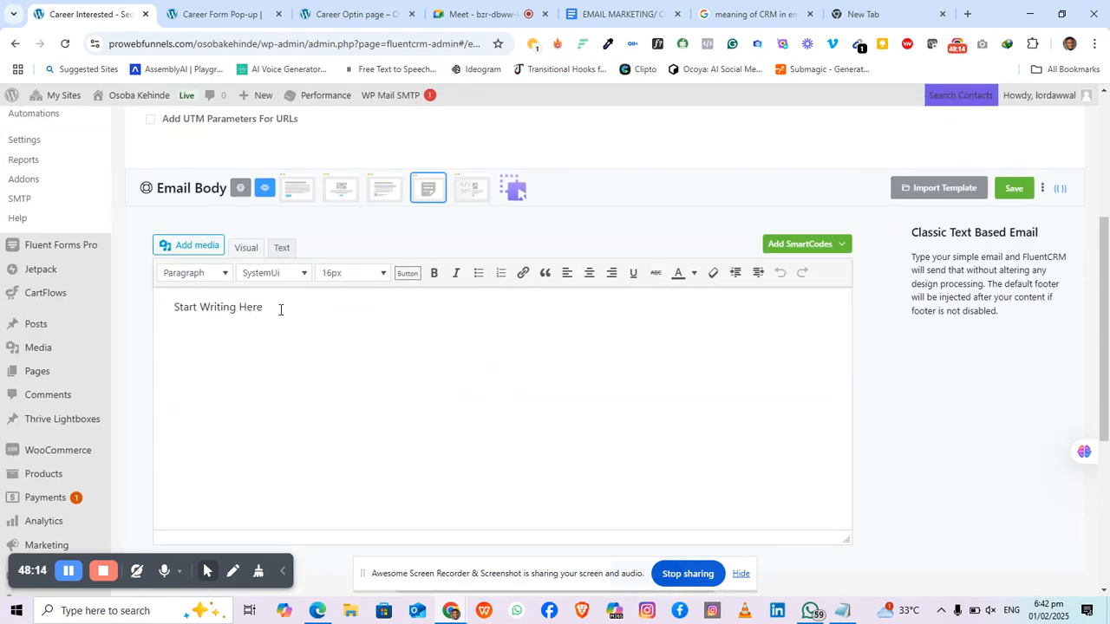
{"action": "left_click_drag", "start_coordinate": [280, 310], "coordinate": [148, 305]}
{"action": "type", "text": "Y"}
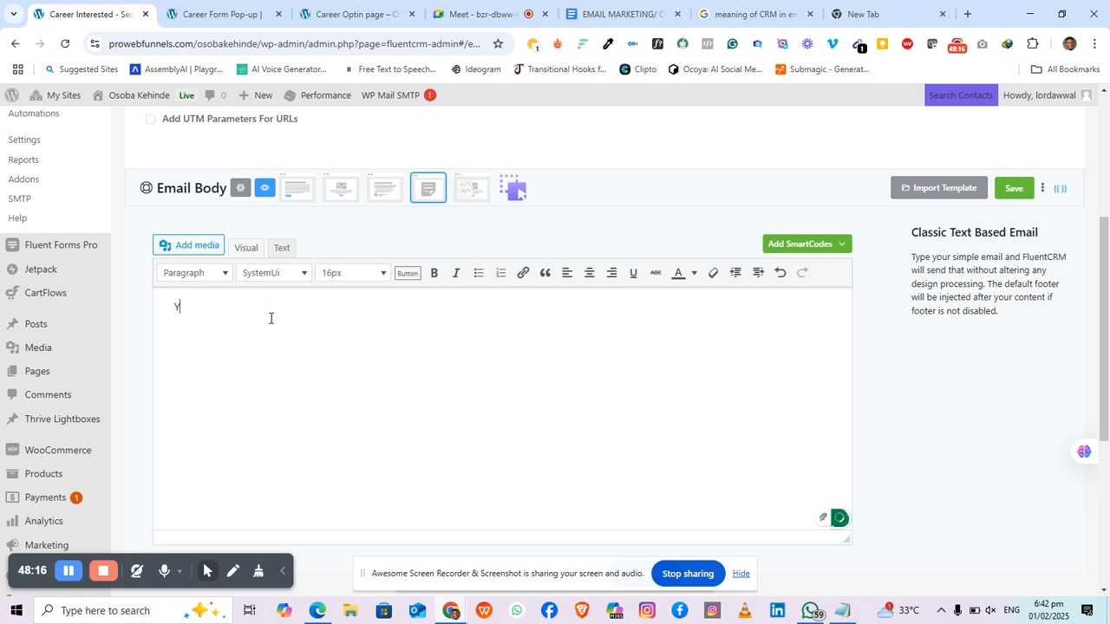
{"action": "type", "text": "ou're welcome to the"}
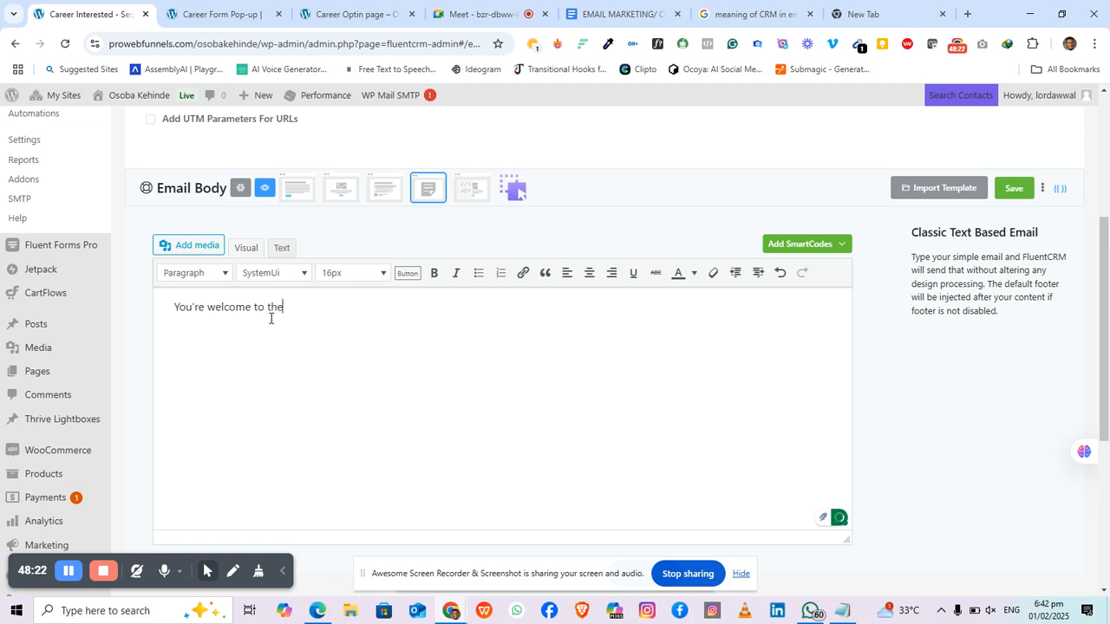
{"action": "type", "text": " care"}
{"action": "type", "text": "er tips...."}
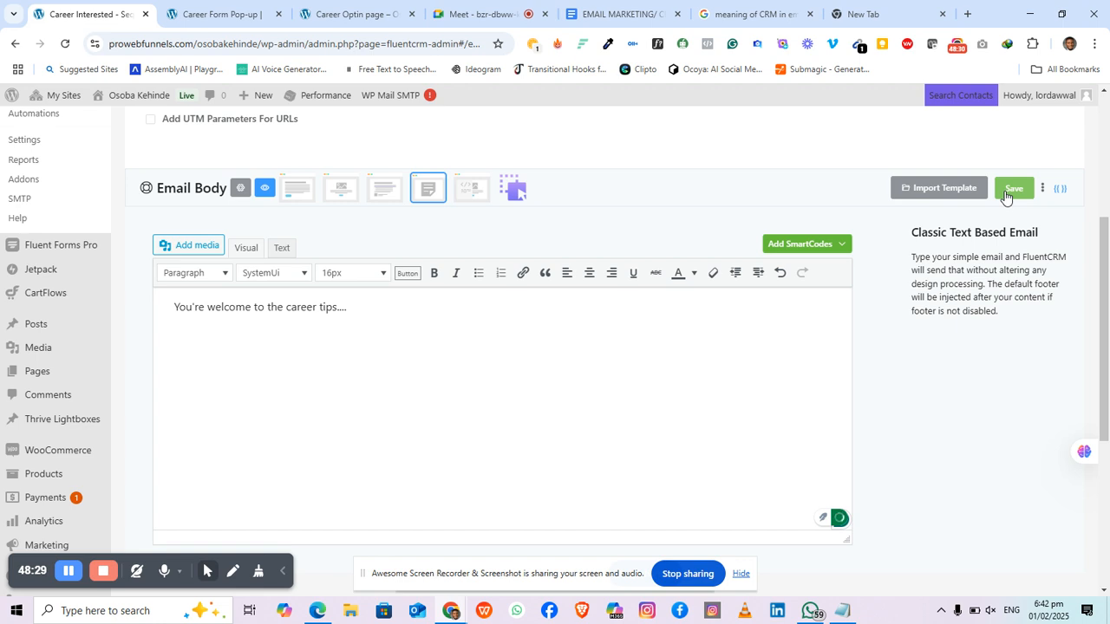
{"action": "left_click", "coordinate": [1010, 189]}
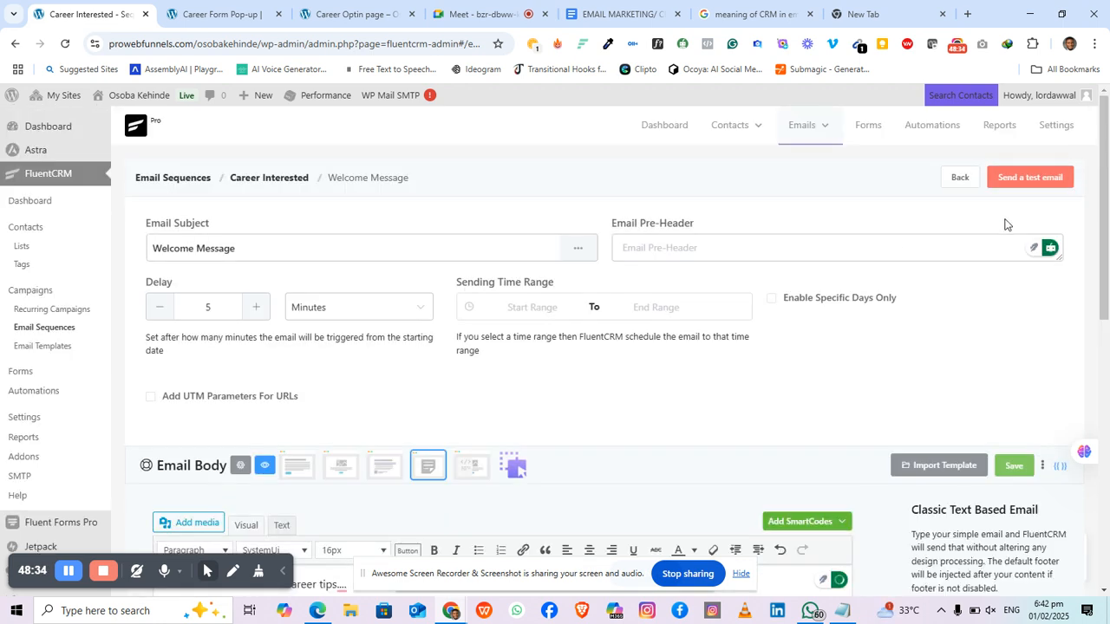
{"action": "scroll", "coordinate": [685, 300], "scroll_direction": "down", "scroll_amount": 3}
{"action": "scroll", "coordinate": [695, 299], "scroll_direction": "up", "scroll_amount": 3}
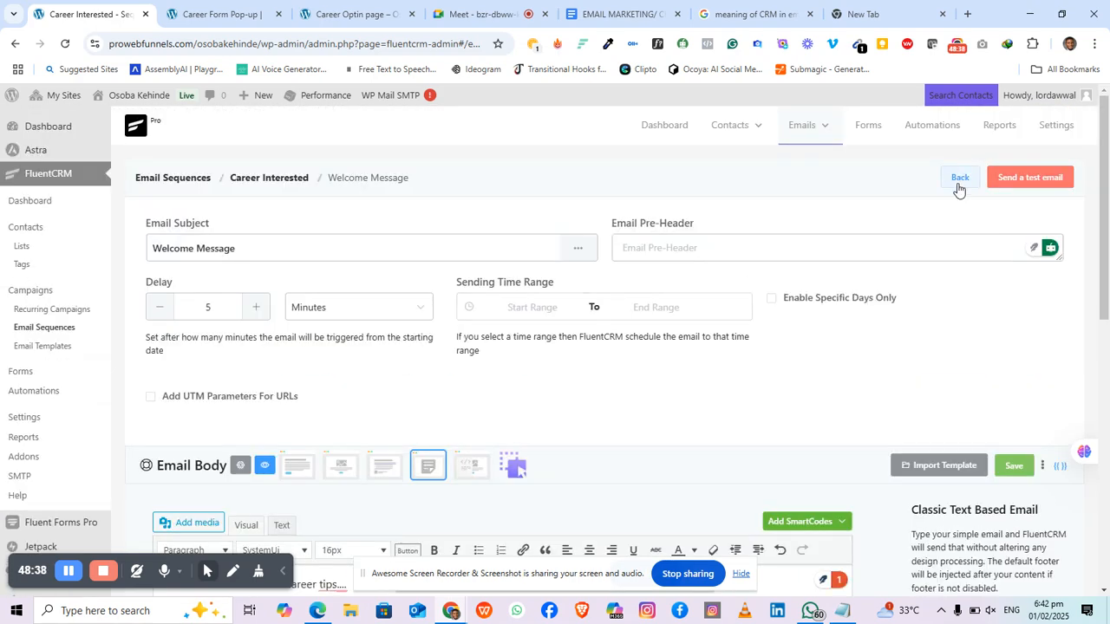
Step: Return to the sequence overview and add another sequence email, ready for its subject
{"action": "left_click", "coordinate": [959, 180]}
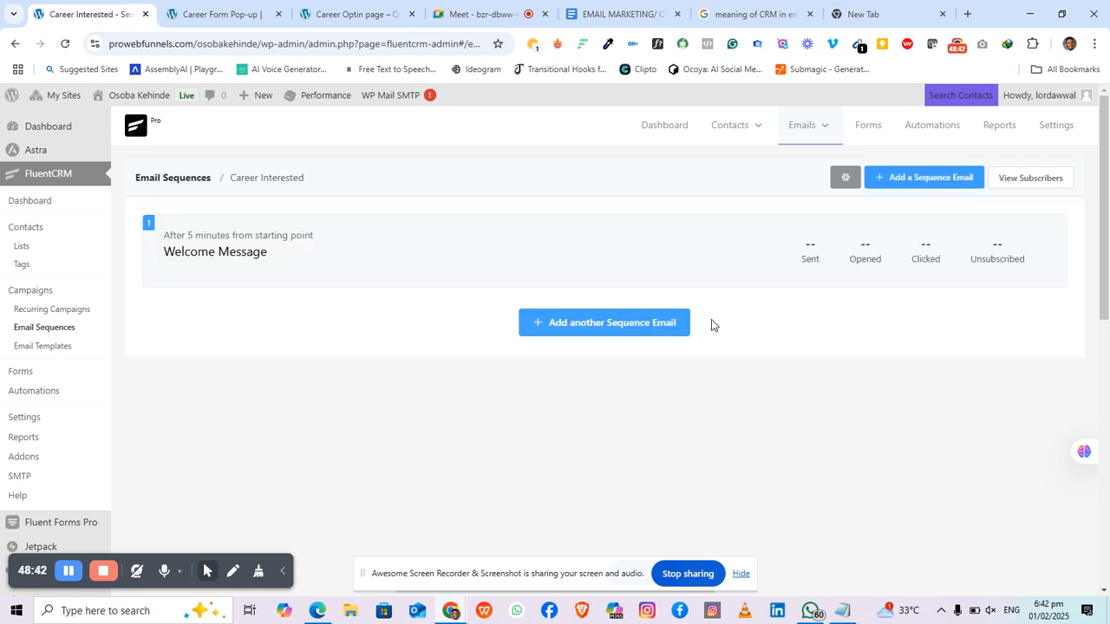
{"action": "left_click", "coordinate": [631, 333]}
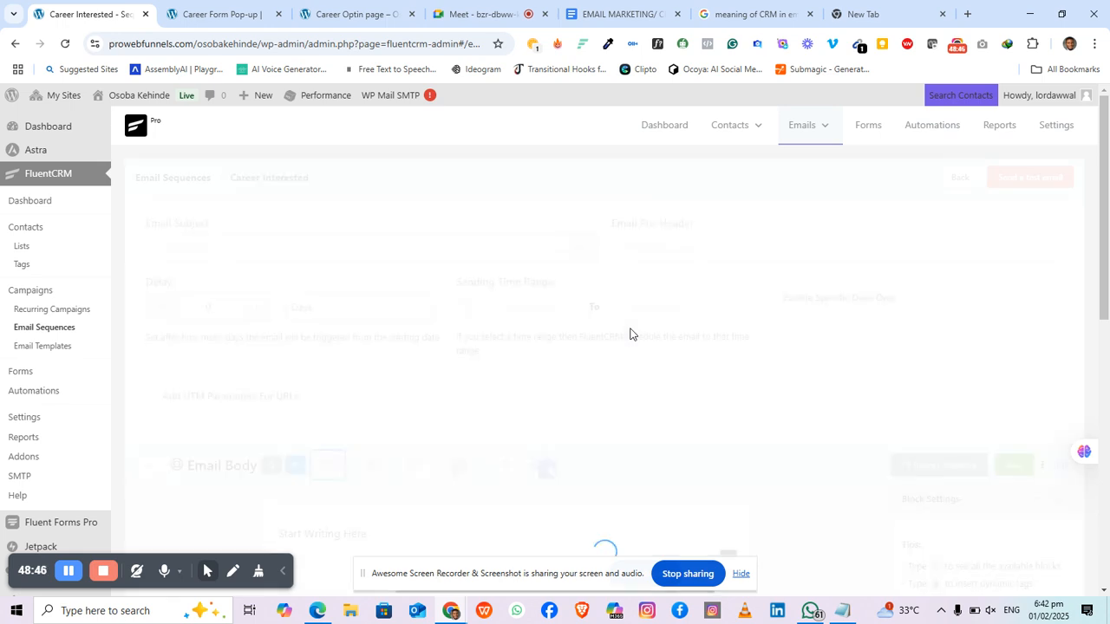
{"action": "left_click", "coordinate": [211, 251]}
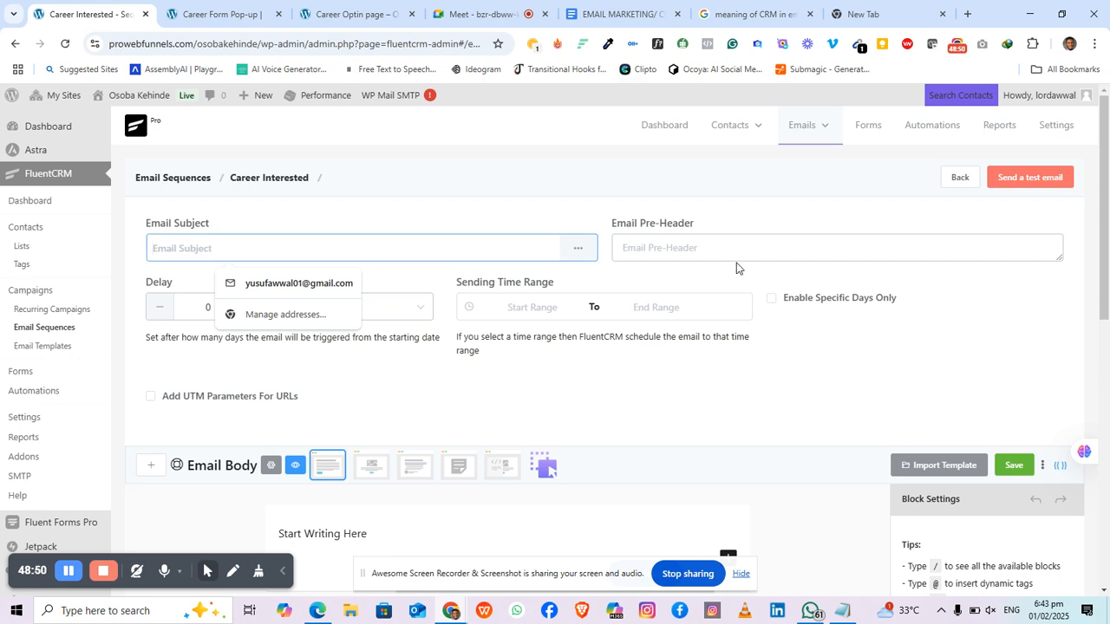
Step: Title the second email 'You have made the right choice' with a 1-day delay
{"action": "type", "text": "Yo"}
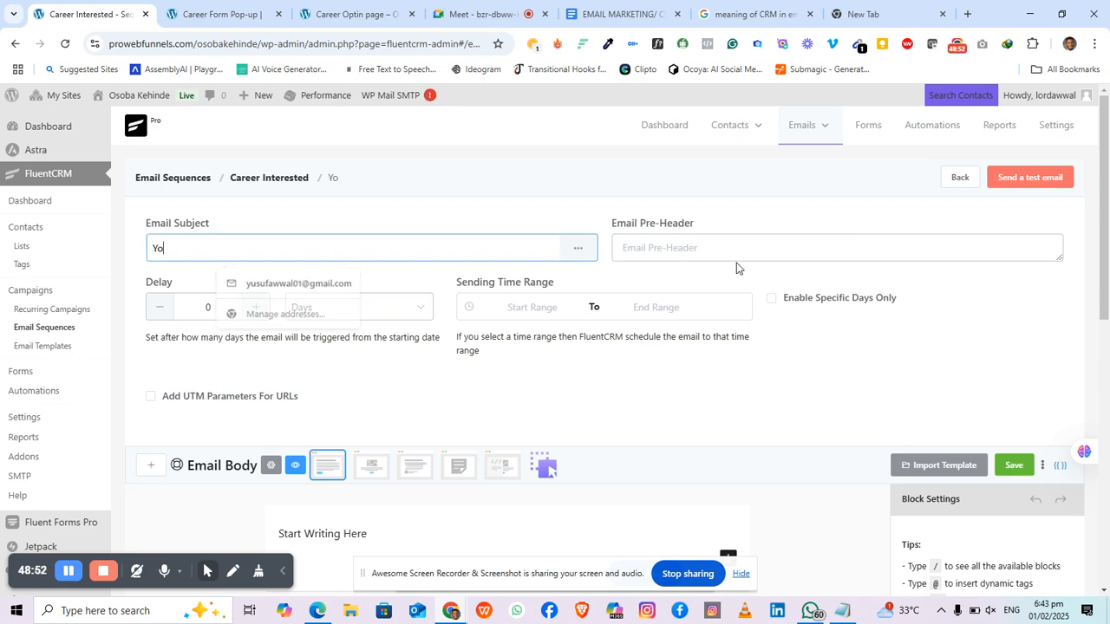
{"action": "type", "text": "u hae"}
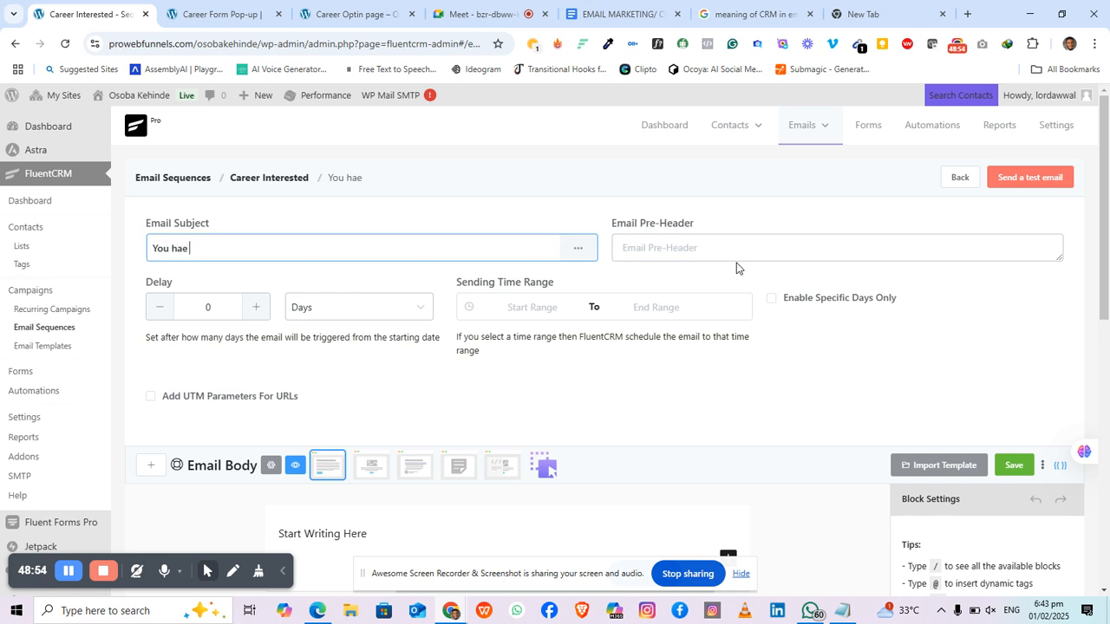
{"action": "key", "text": "BackSpace"}
{"action": "key", "text": "BackSpace"}
{"action": "type", "text": "ave made the right c"}
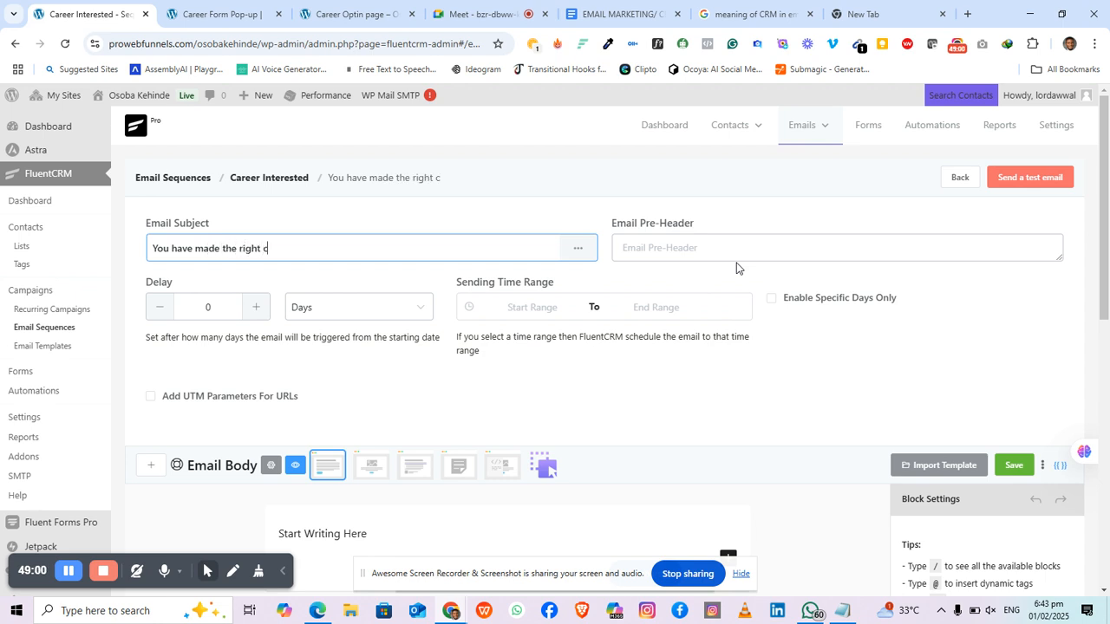
{"action": "type", "text": "hoci"}
{"action": "key", "text": "BackSpace"}
{"action": "type", "text": "ice"}
{"action": "left_click", "coordinate": [256, 307]}
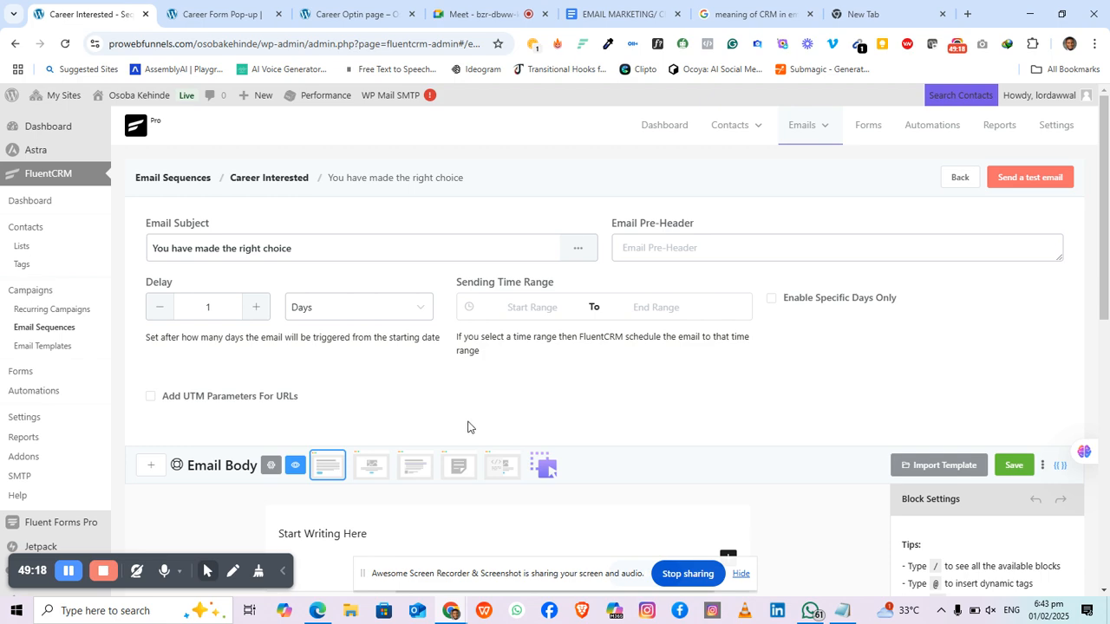
{"action": "scroll", "coordinate": [364, 450], "scroll_direction": "down", "scroll_amount": 1}
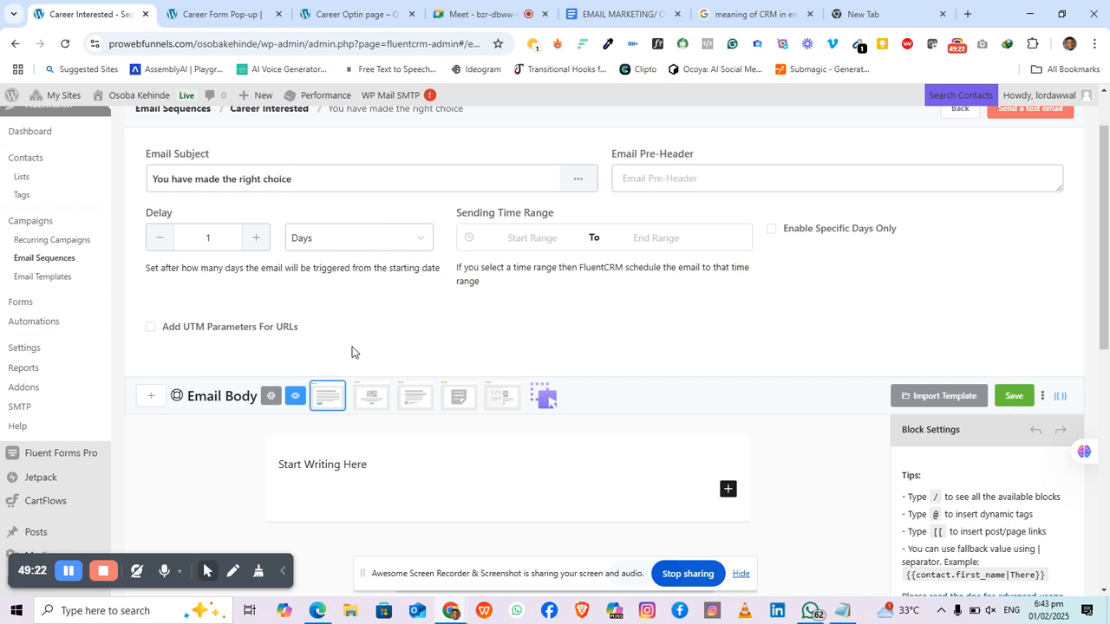
{"action": "scroll", "coordinate": [355, 351], "scroll_direction": "down", "scroll_amount": 2}
Step: Switch to the classic editor, write 'You have made...' as the body, and save
{"action": "left_click", "coordinate": [448, 259]}
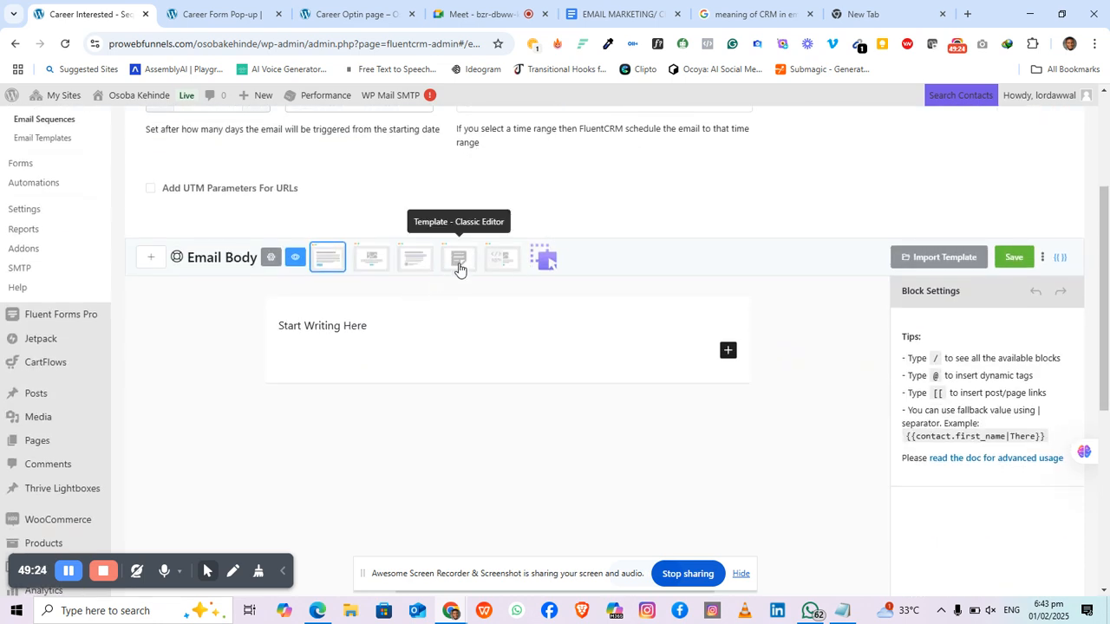
{"action": "key", "text": "ctrl+a"}
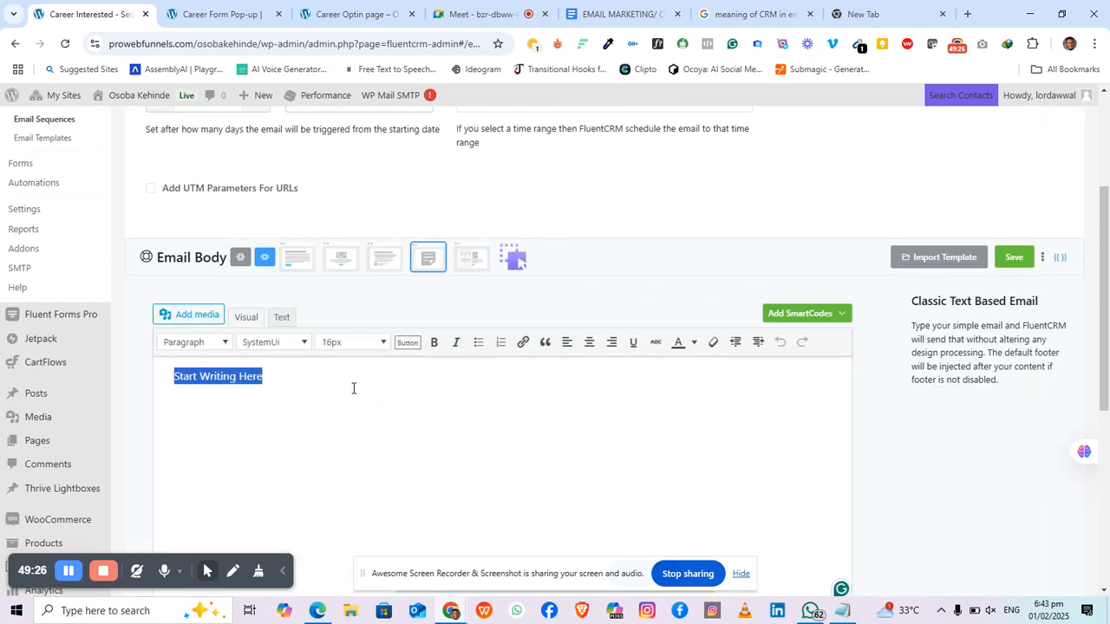
{"action": "type", "text": "You"}
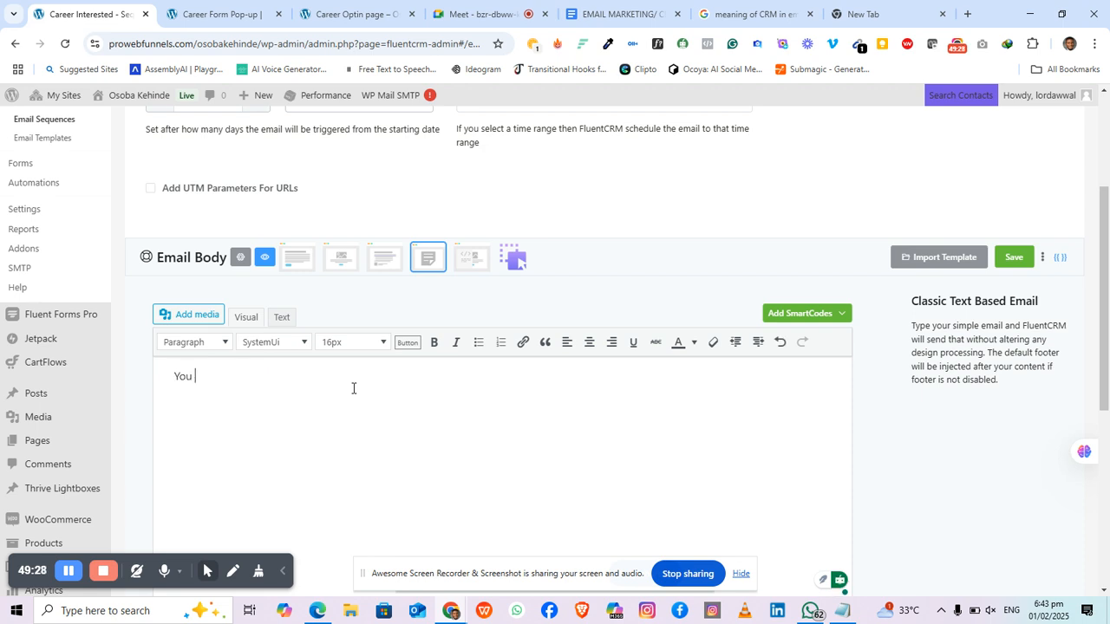
{"action": "type", "text": " have mess"}
{"action": "key", "text": "BackSpace"}
{"action": "key", "text": "BackSpace"}
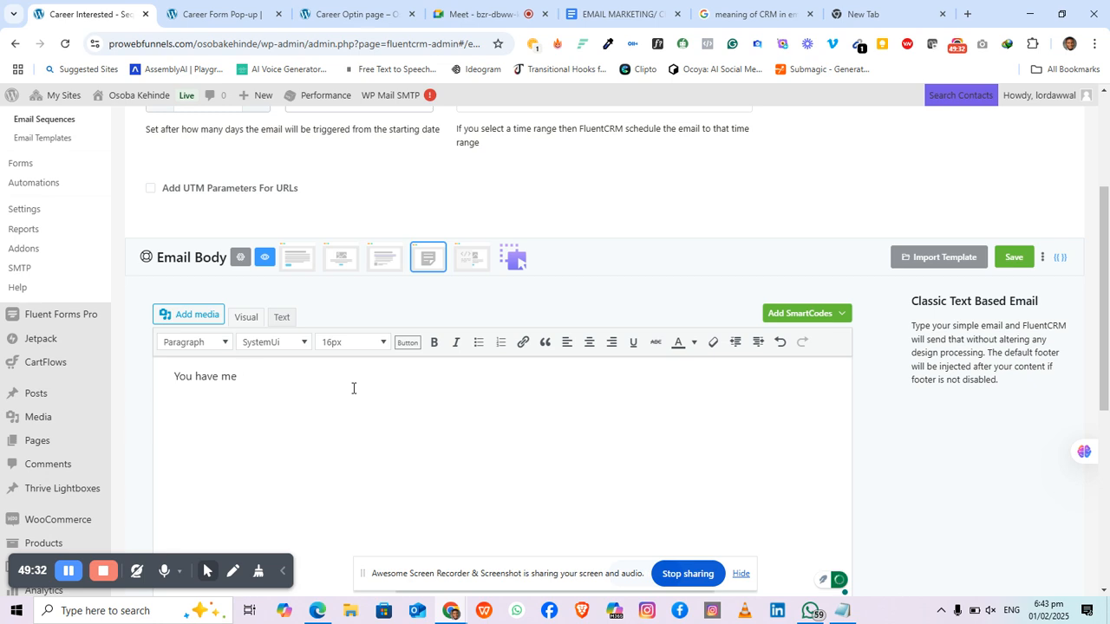
{"action": "key", "text": "BackSpace"}
{"action": "type", "text": "ade...."}
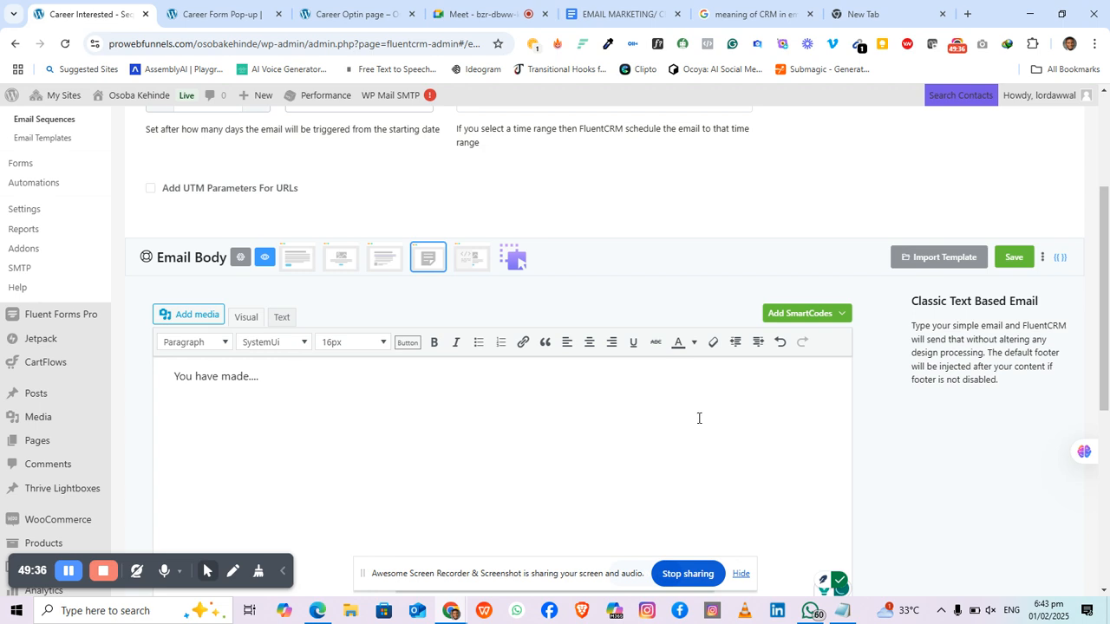
{"action": "left_click", "coordinate": [1014, 258]}
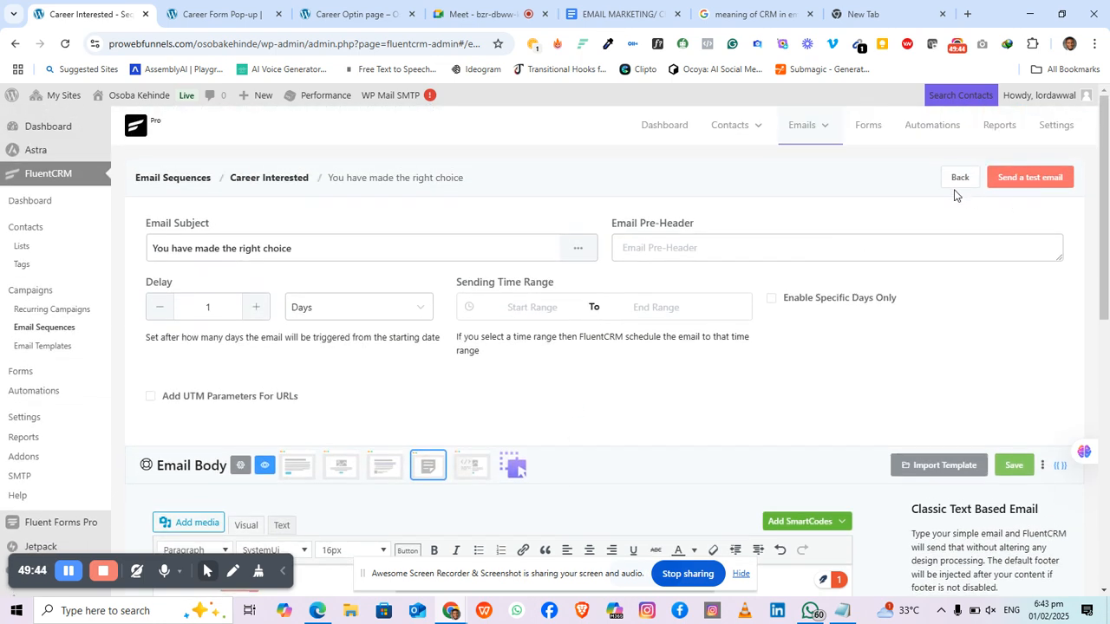
Step: Go back to the two-email sequence, then open the Automation Funnels page
{"action": "left_click", "coordinate": [959, 179]}
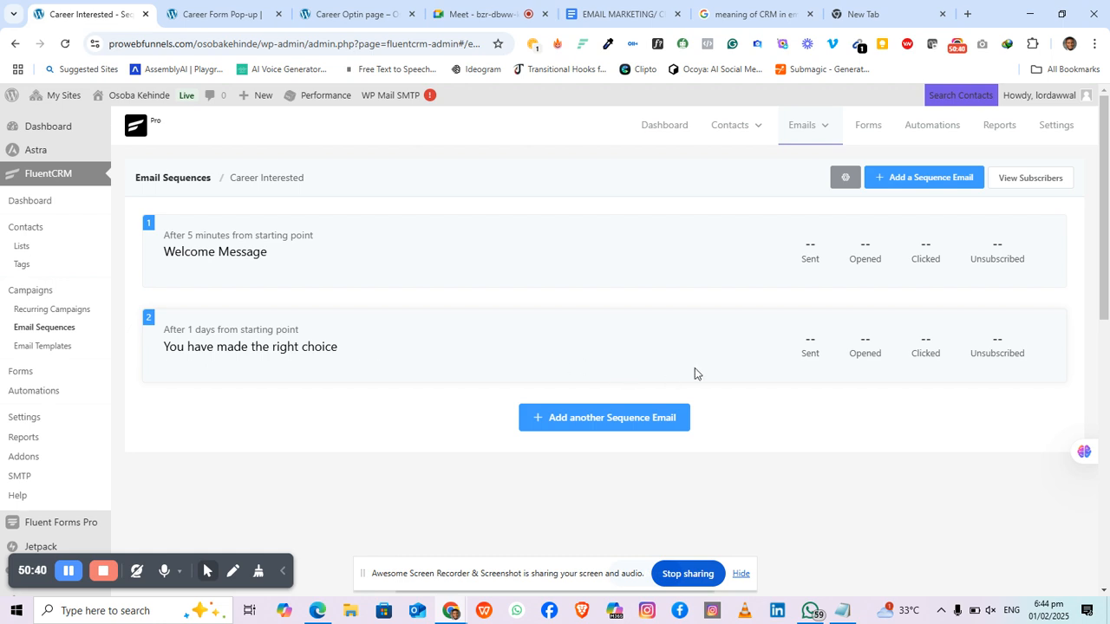
{"action": "left_click", "coordinate": [931, 126]}
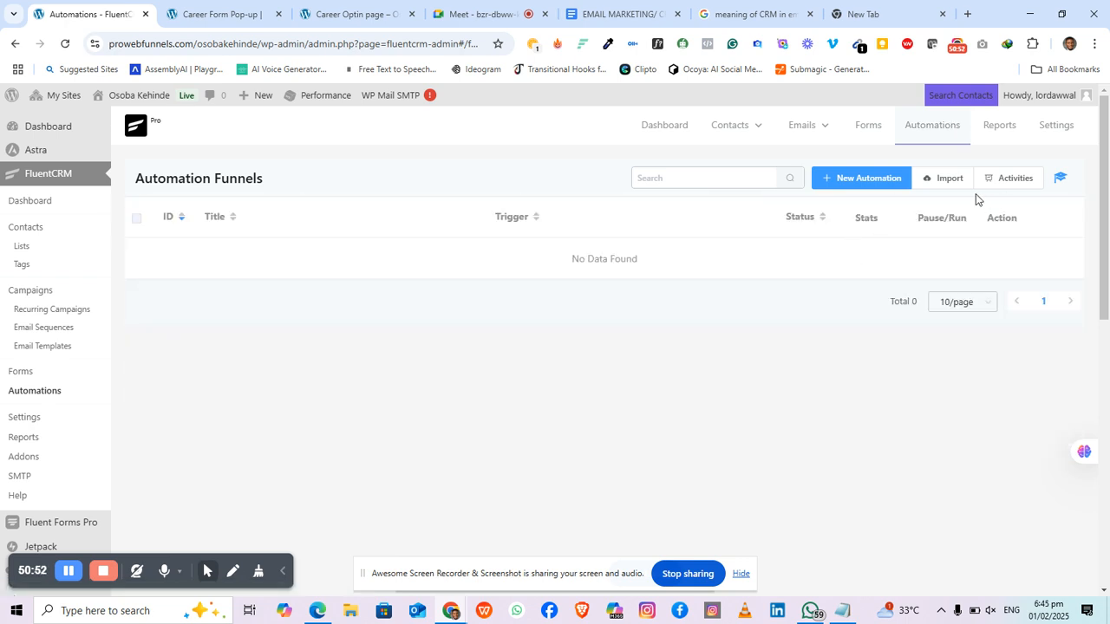
Step: Start a new automation funnel from scratch to reach the trigger list
{"action": "left_click", "coordinate": [862, 180]}
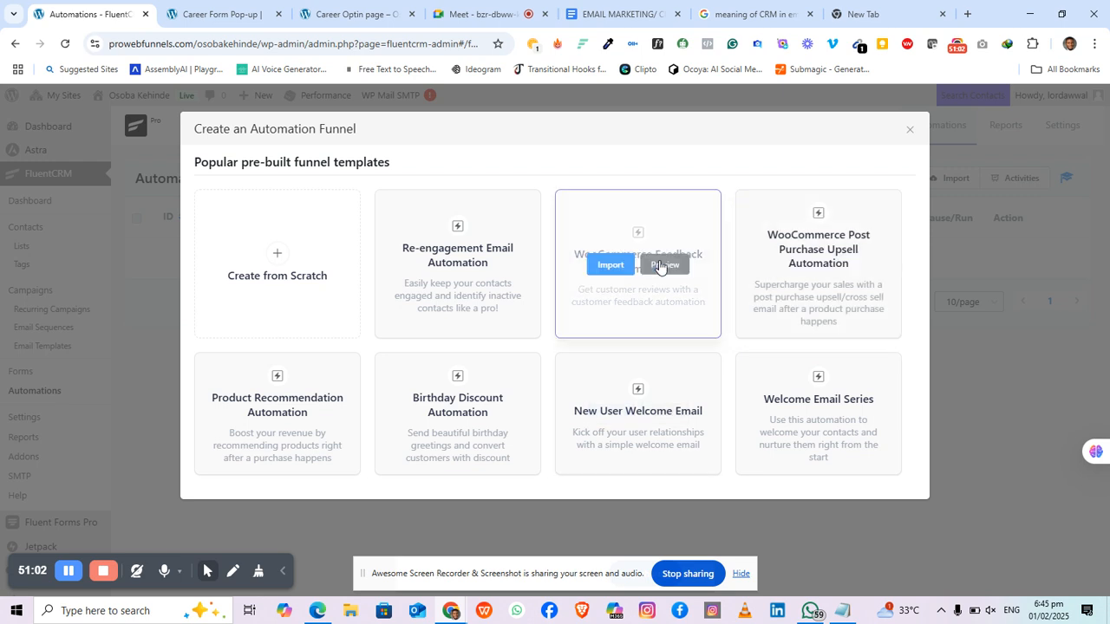
{"action": "left_click", "coordinate": [278, 257]}
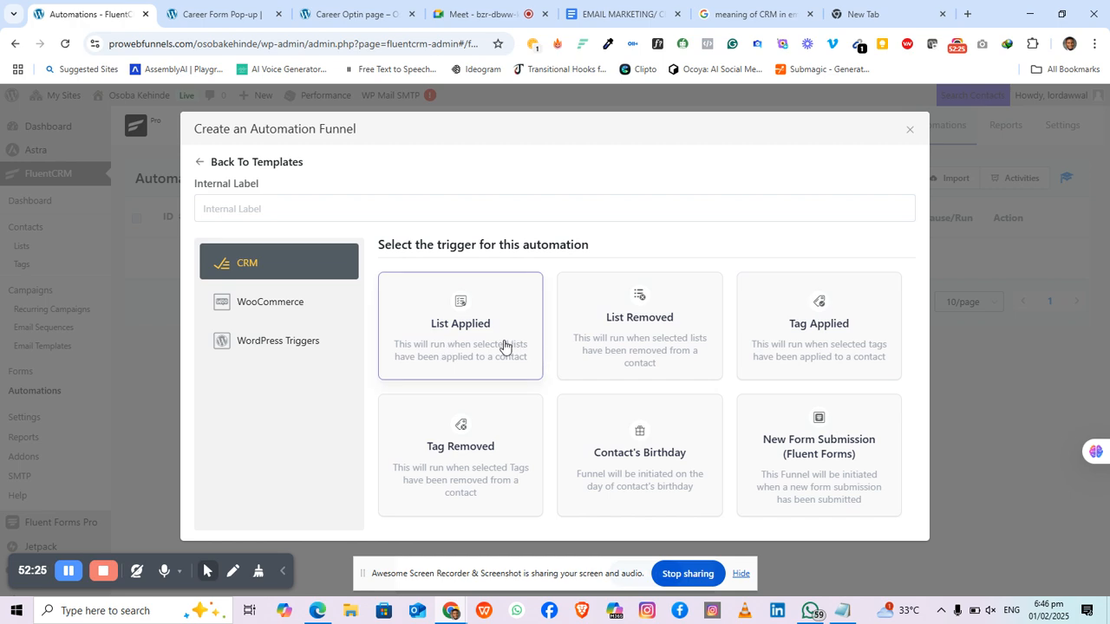
Step: Create the funnel with the Tag Applied trigger and name it 'Career Interested'
{"action": "left_click", "coordinate": [813, 341]}
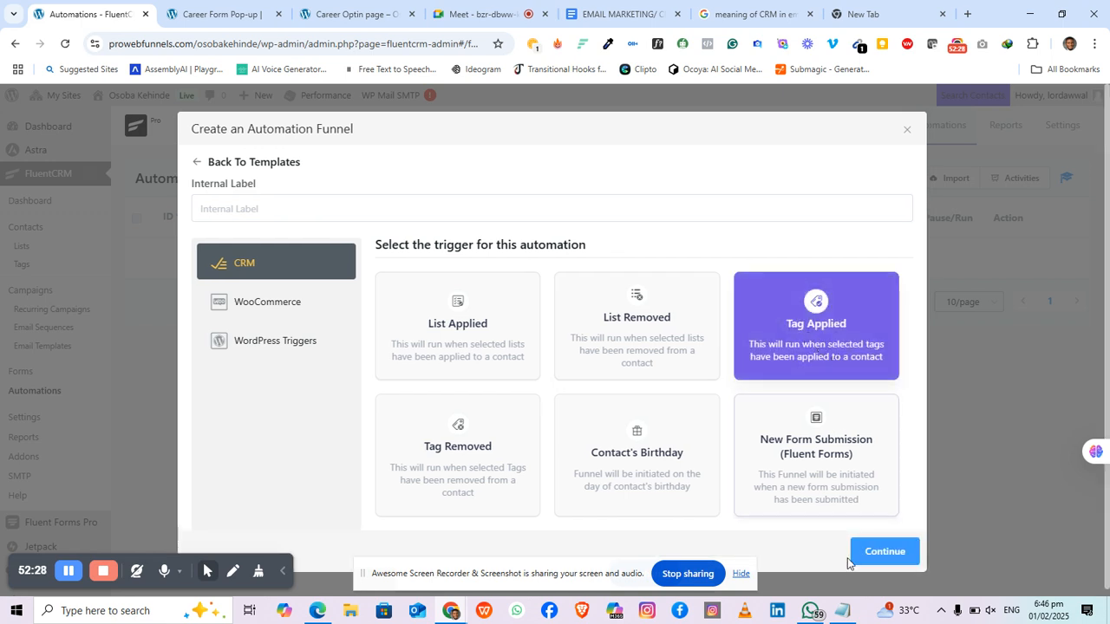
{"action": "left_click", "coordinate": [904, 554]}
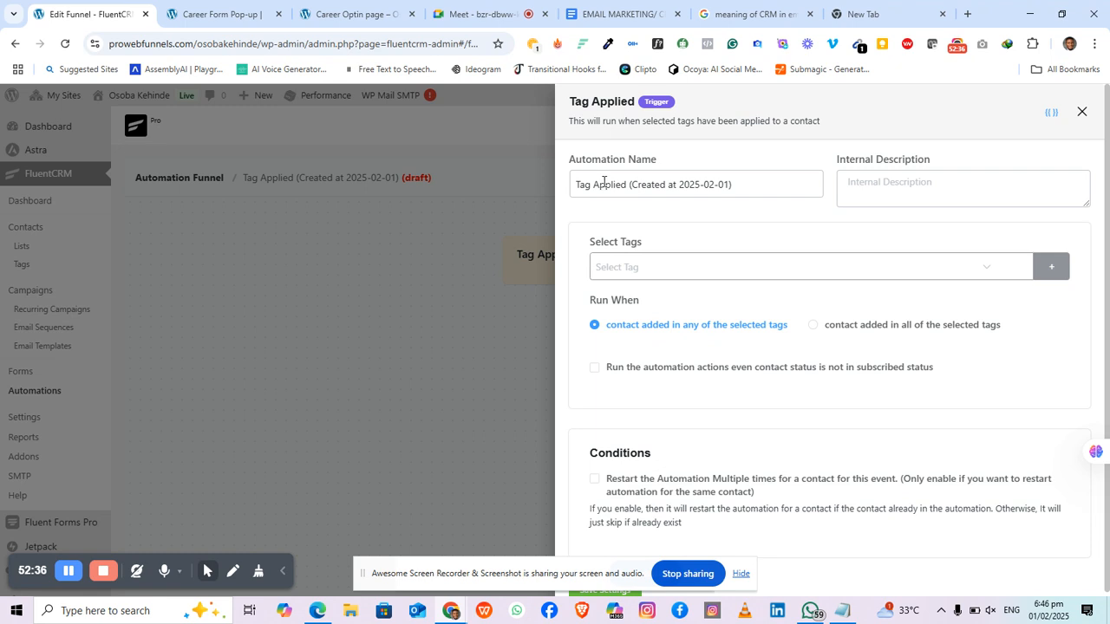
{"action": "left_click_drag", "start_coordinate": [625, 185], "coordinate": [548, 191]}
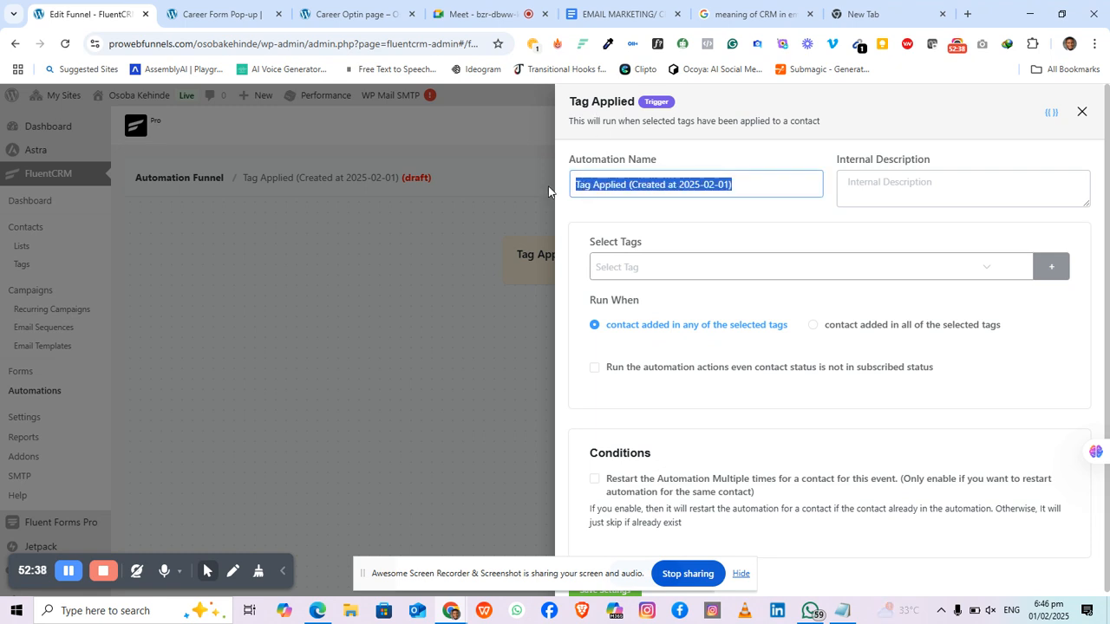
{"action": "type", "text": "Ca"}
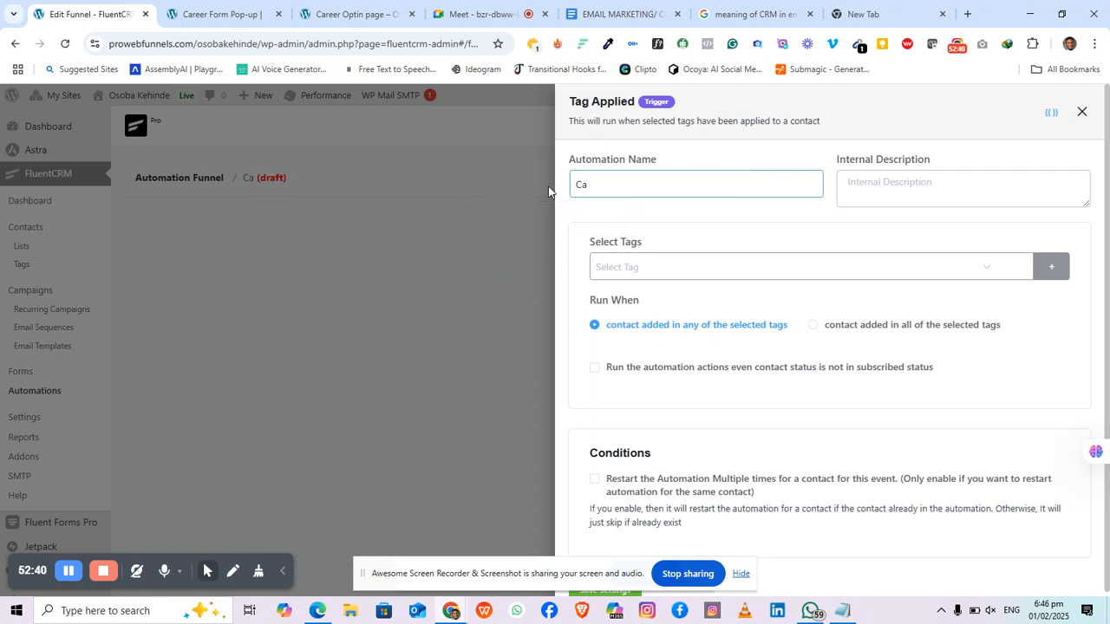
{"action": "type", "text": "reer"}
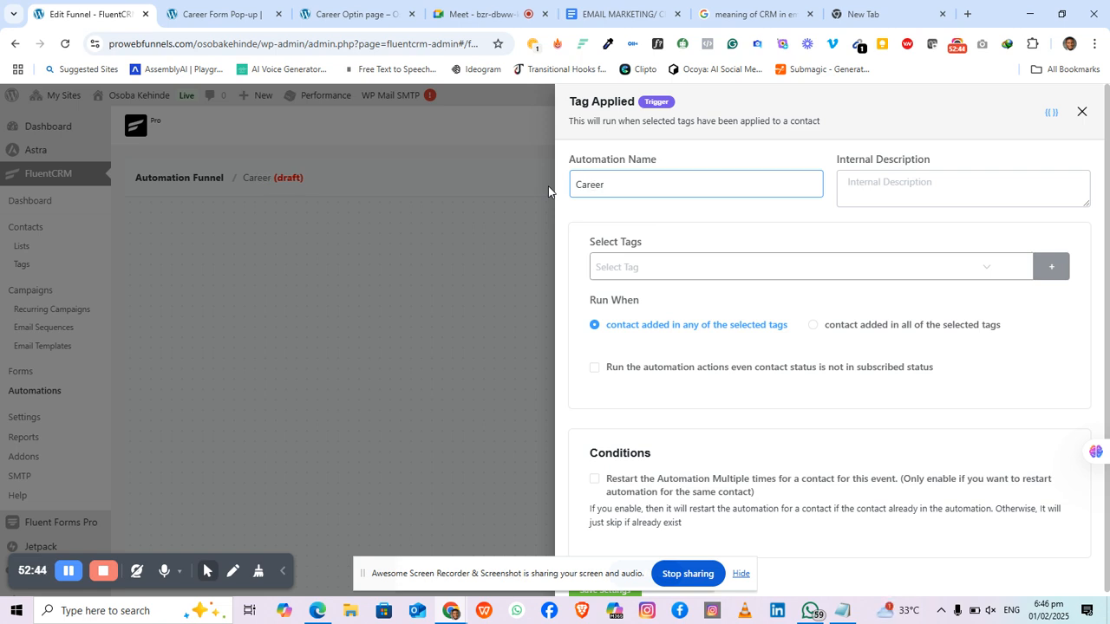
{"action": "type", "text": " Interested"}
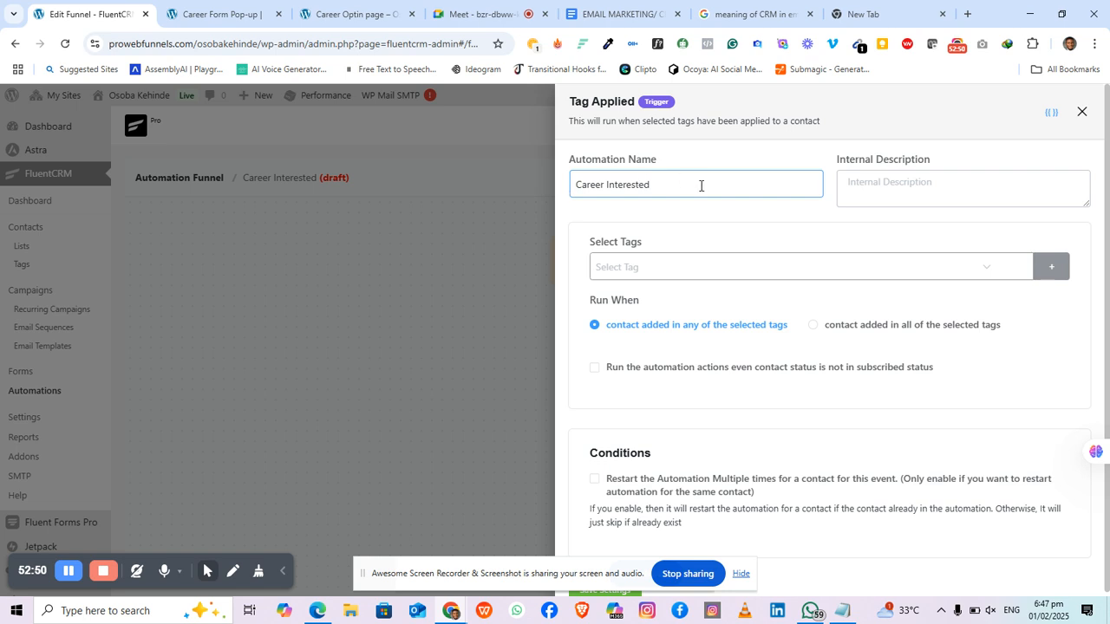
Step: Trigger on the Interested tag, running when any selected tag is added, and save settings
{"action": "left_click", "coordinate": [723, 270]}
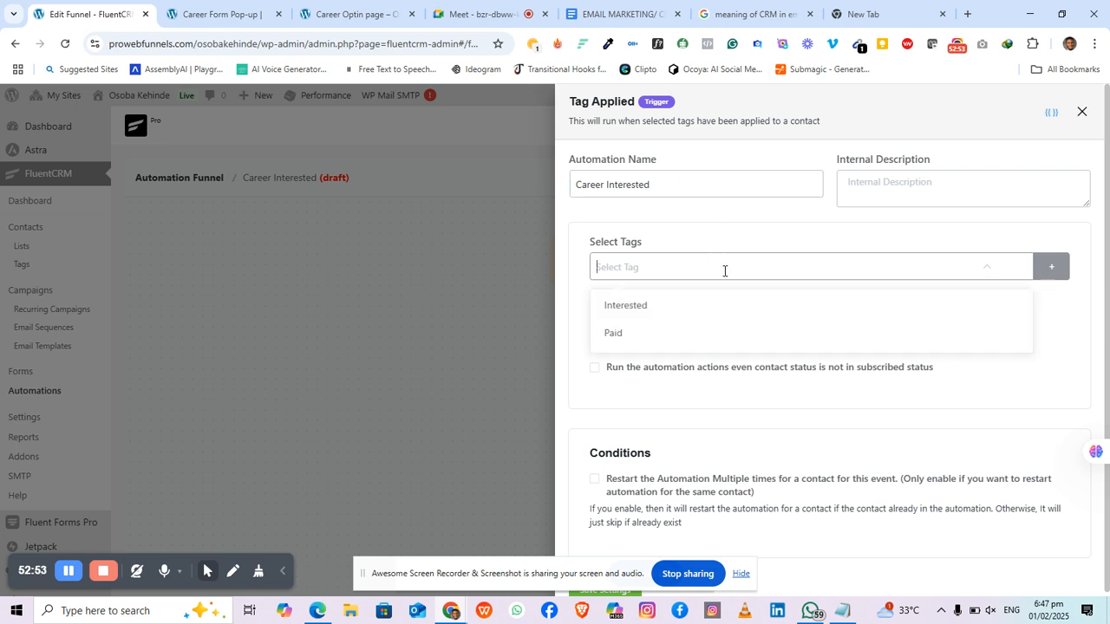
{"action": "left_click", "coordinate": [647, 307]}
{"action": "left_click", "coordinate": [572, 261]}
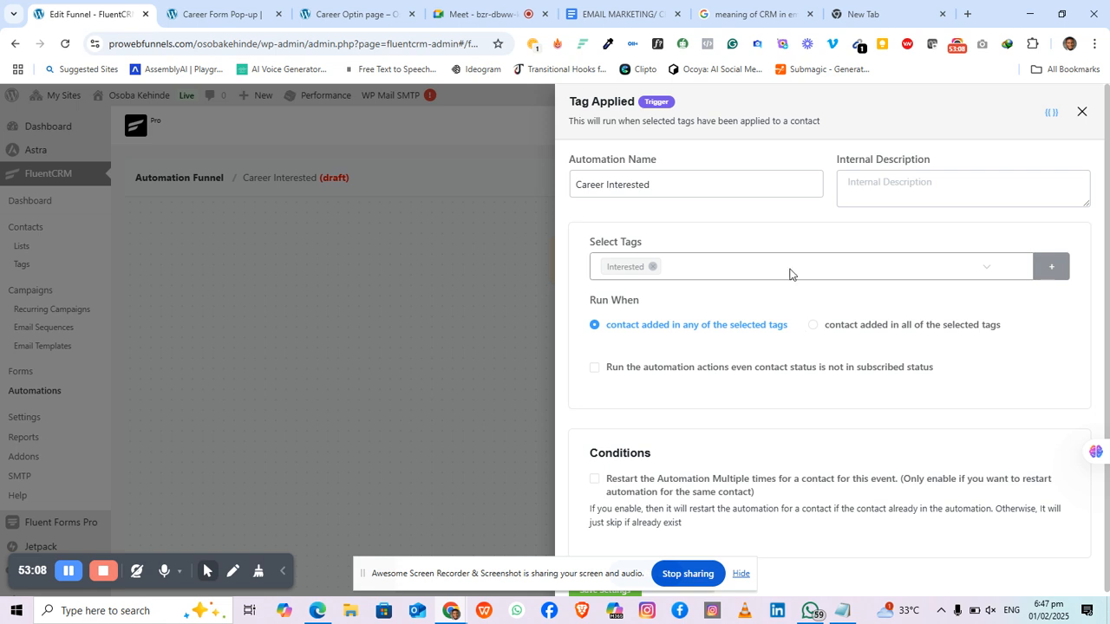
{"action": "left_click", "coordinate": [743, 269]}
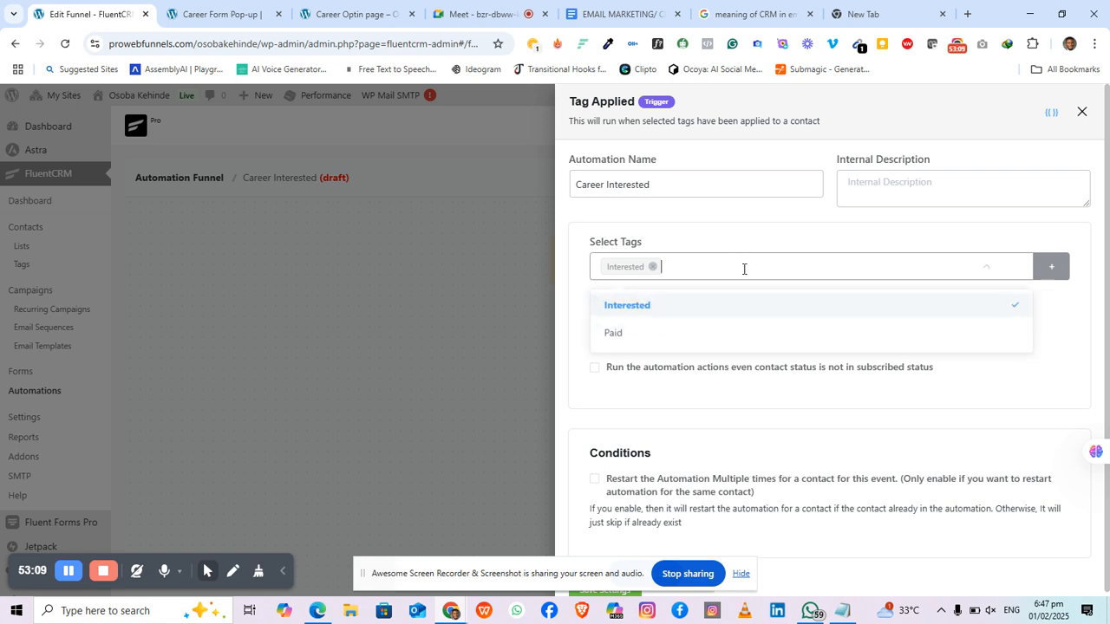
{"action": "left_click", "coordinate": [647, 334]}
{"action": "left_click", "coordinate": [563, 278]}
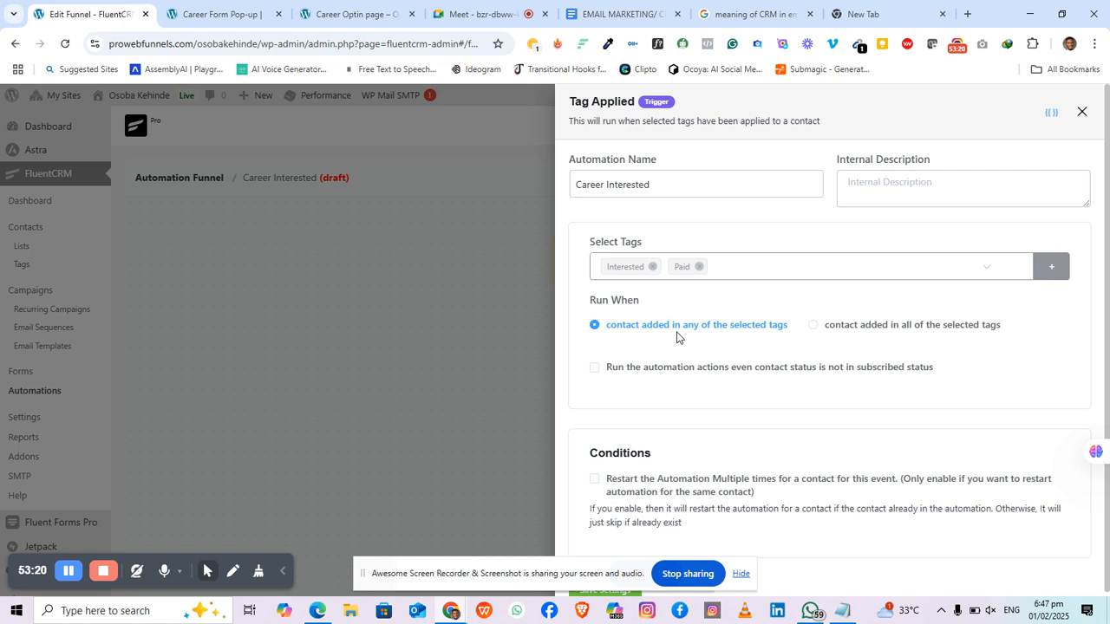
{"action": "left_click", "coordinate": [814, 327]}
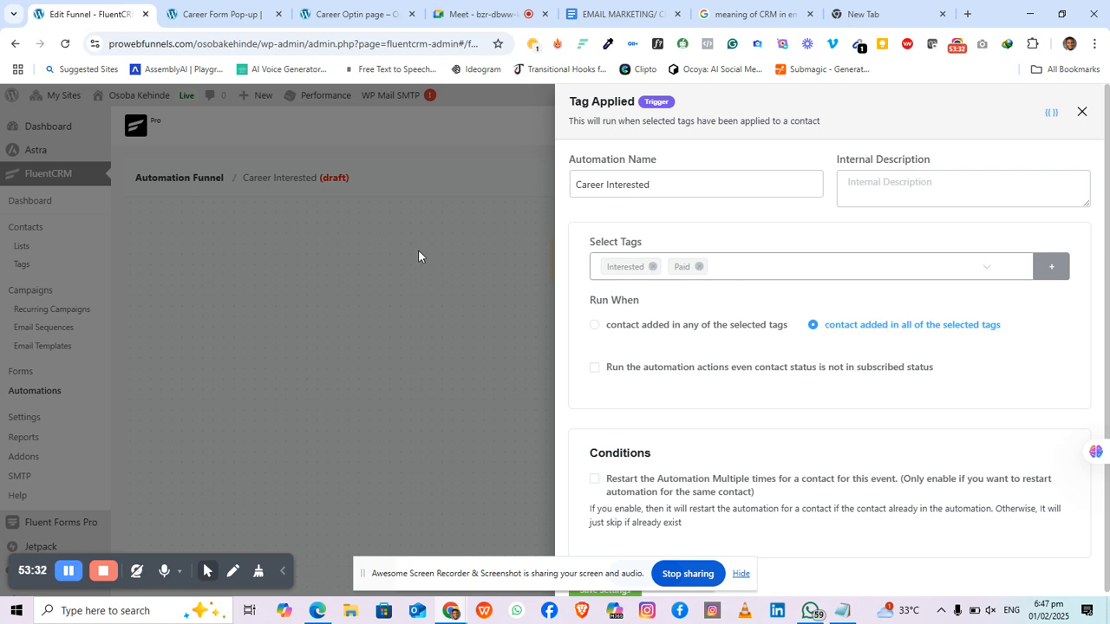
{"action": "left_click", "coordinate": [699, 267]}
{"action": "left_click", "coordinate": [600, 328]}
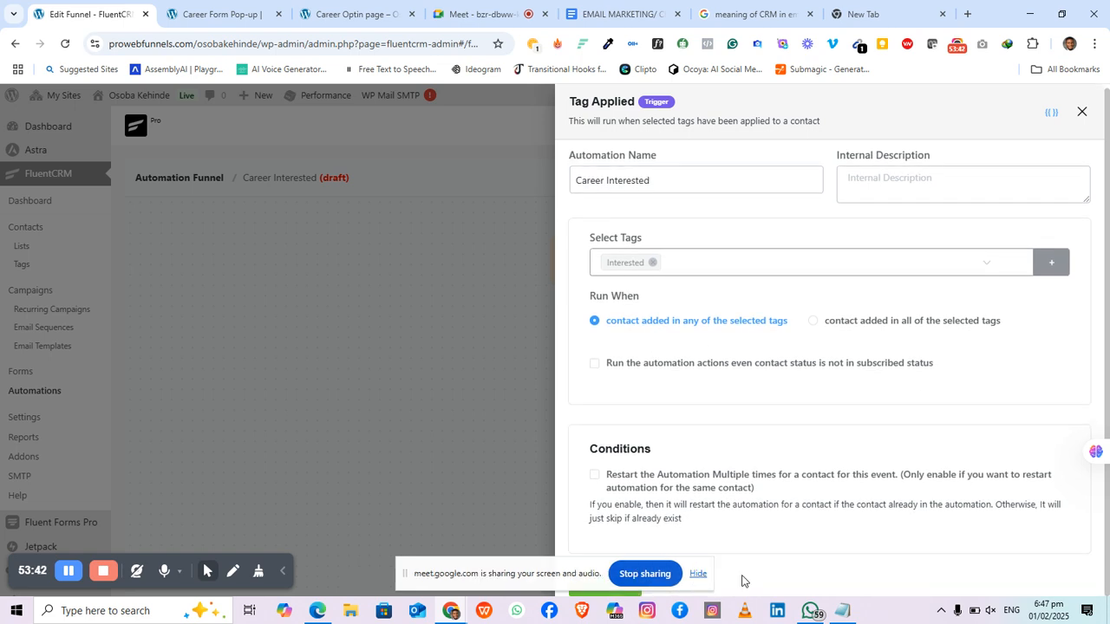
{"action": "left_click", "coordinate": [697, 575]}
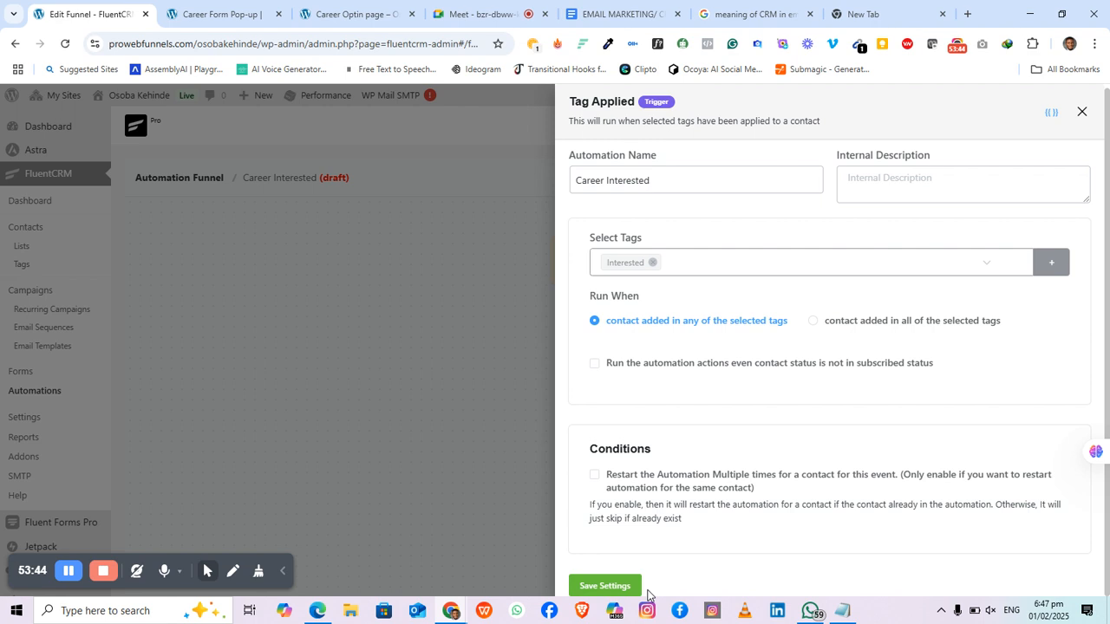
{"action": "left_click", "coordinate": [602, 587]}
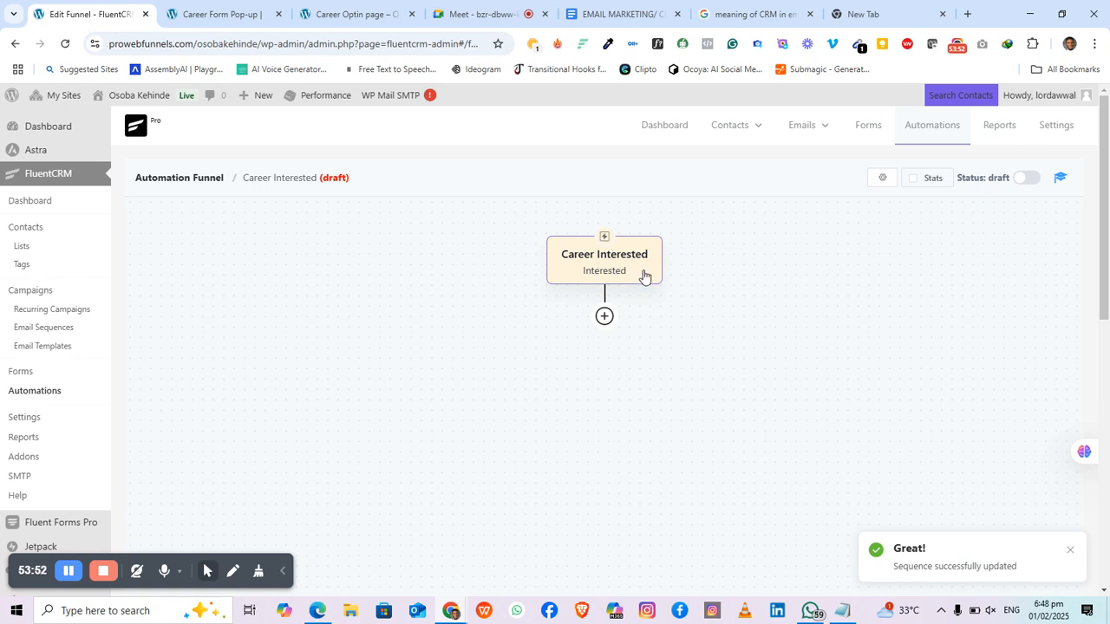
Step: Add a step below the trigger to open the Action Blocks chooser
{"action": "mouse_move", "coordinate": [618, 314]}
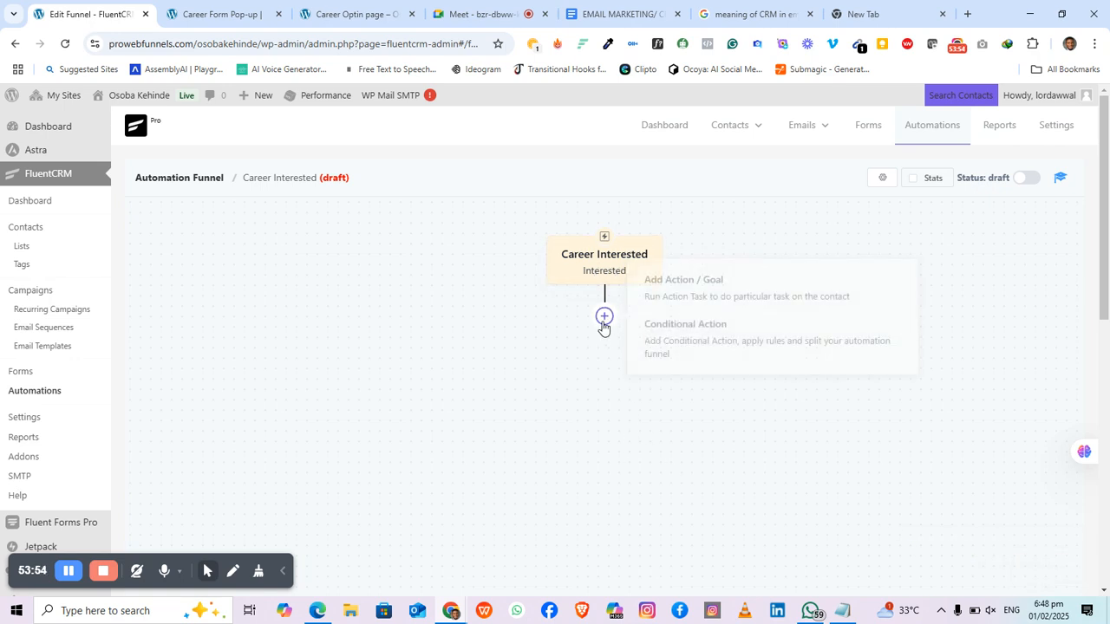
{"action": "left_click", "coordinate": [601, 322]}
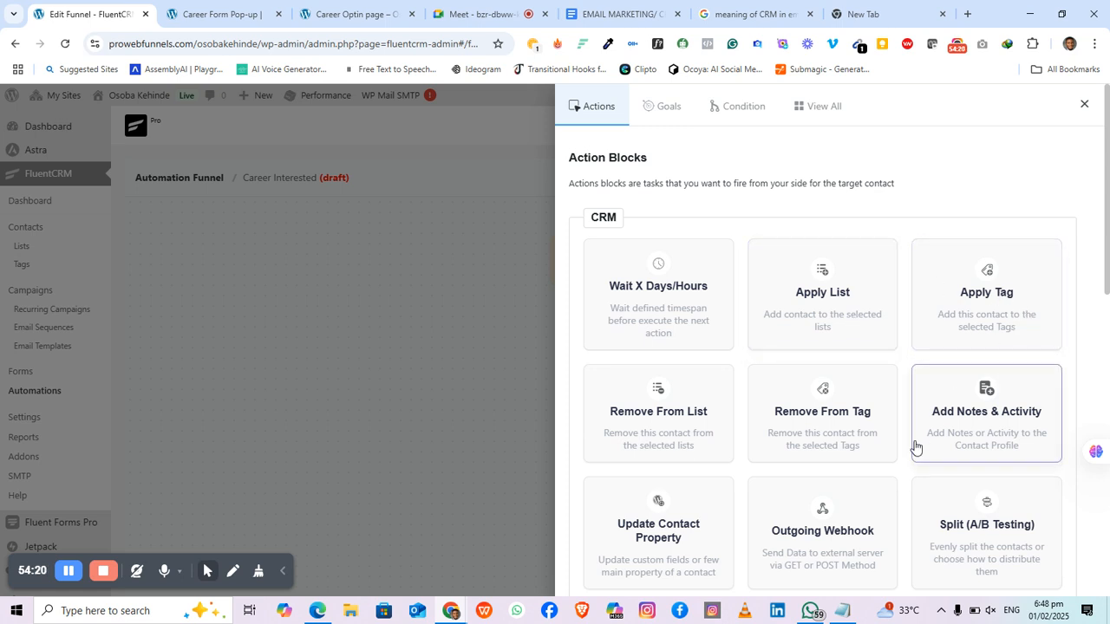
Step: Add a Set Sequence Emails action from the Email section of the Action Blocks drawer
{"action": "scroll", "coordinate": [914, 449], "scroll_direction": "down", "scroll_amount": 1}
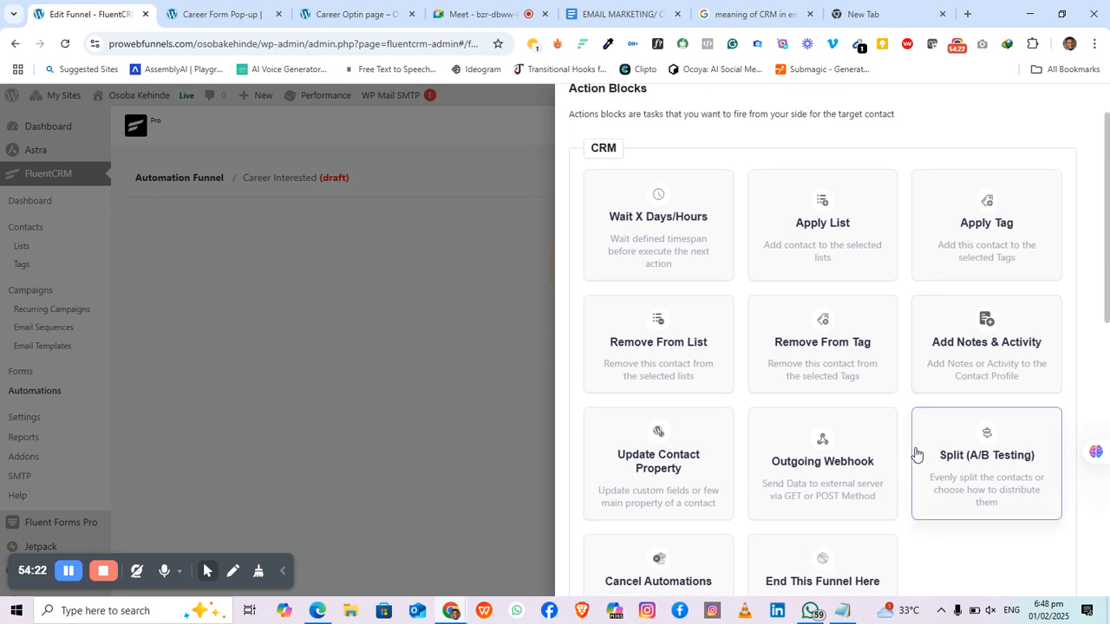
{"action": "scroll", "coordinate": [819, 312], "scroll_direction": "down", "scroll_amount": 5}
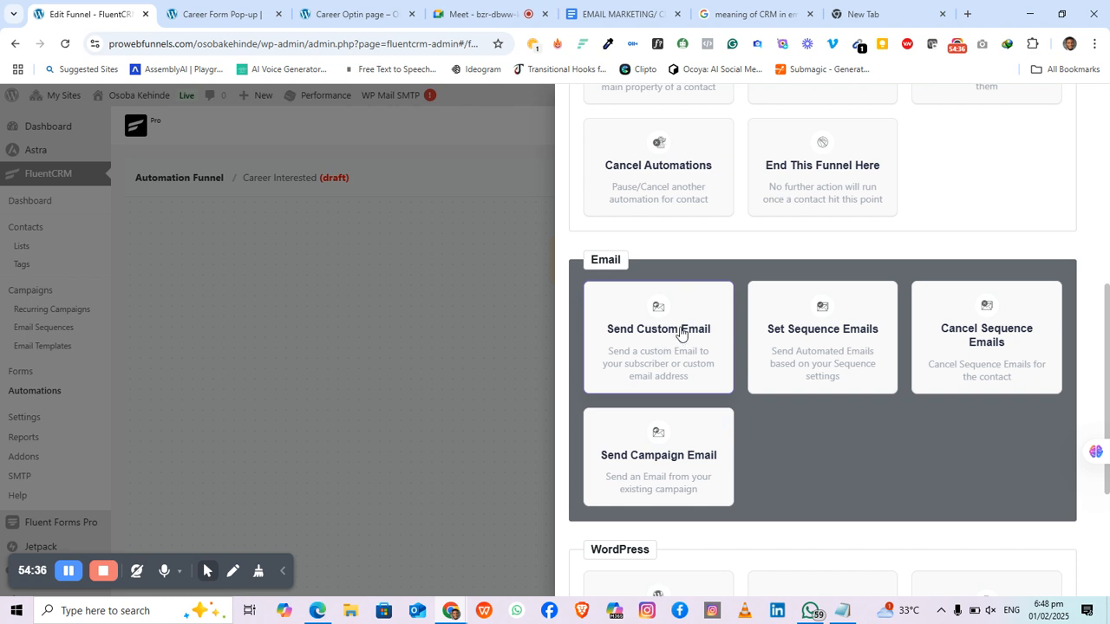
{"action": "left_click", "coordinate": [835, 351]}
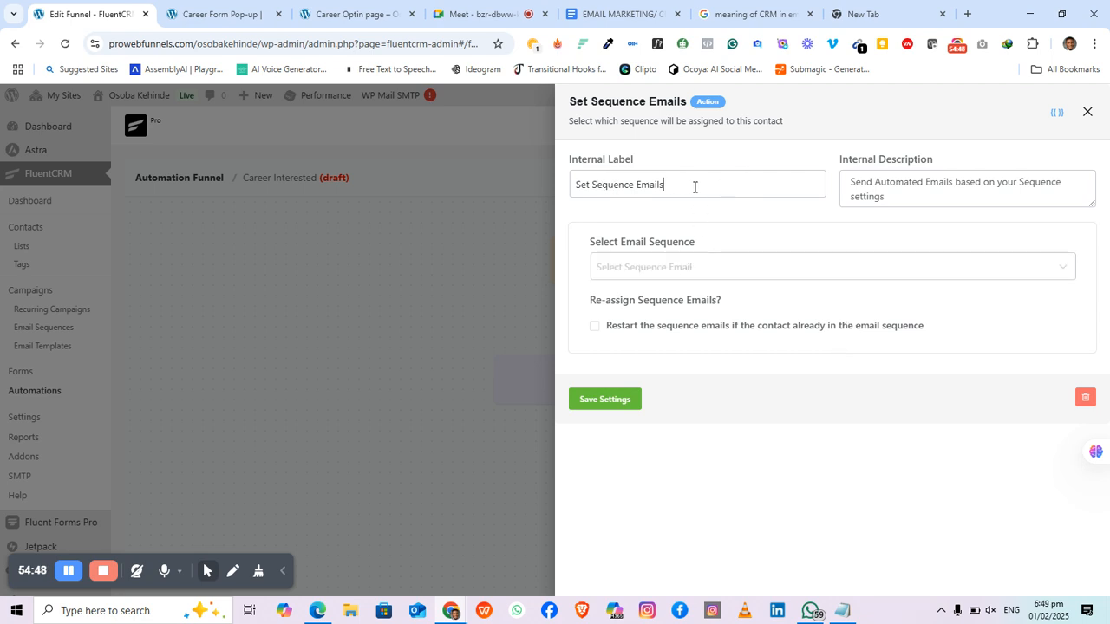
Step: Label the step 'Career Sequence Email', assign the Career Interested sequence, enable Restart, and save
{"action": "left_click_drag", "start_coordinate": [695, 187], "coordinate": [540, 188]}
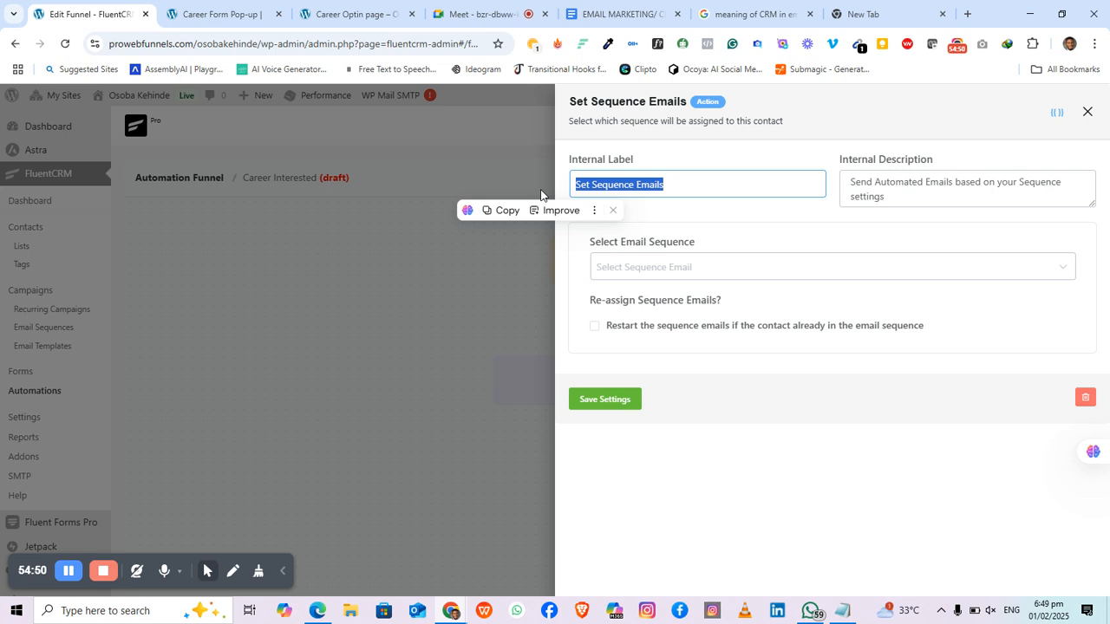
{"action": "type", "text": "C"}
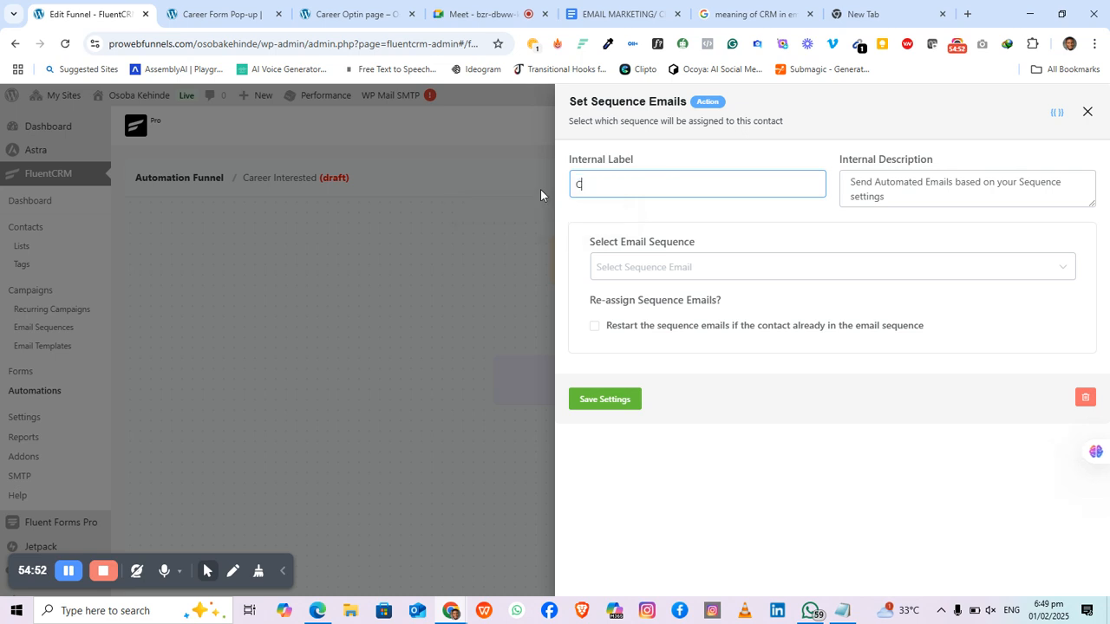
{"action": "type", "text": "areer Sequence Email"}
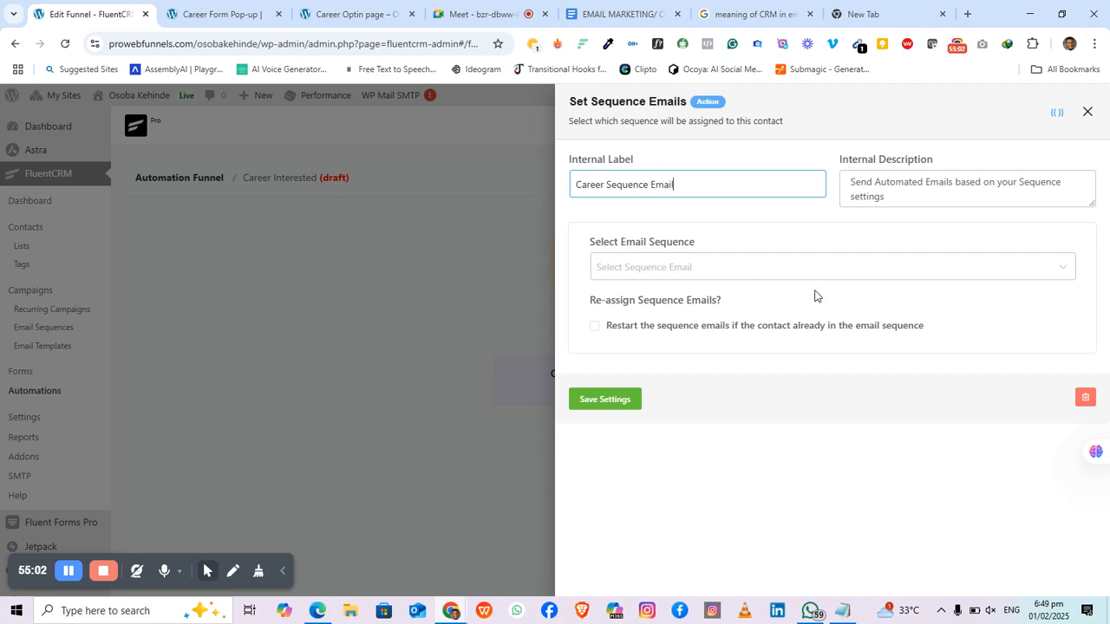
{"action": "left_click", "coordinate": [900, 271]}
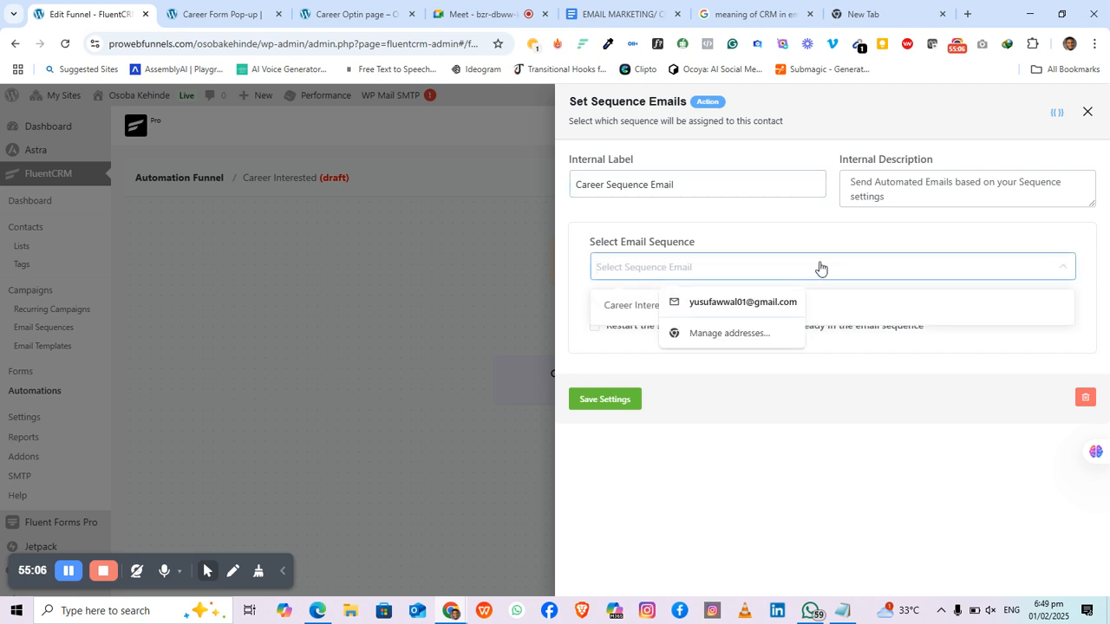
{"action": "left_click", "coordinate": [565, 277]}
{"action": "left_click", "coordinate": [681, 266]}
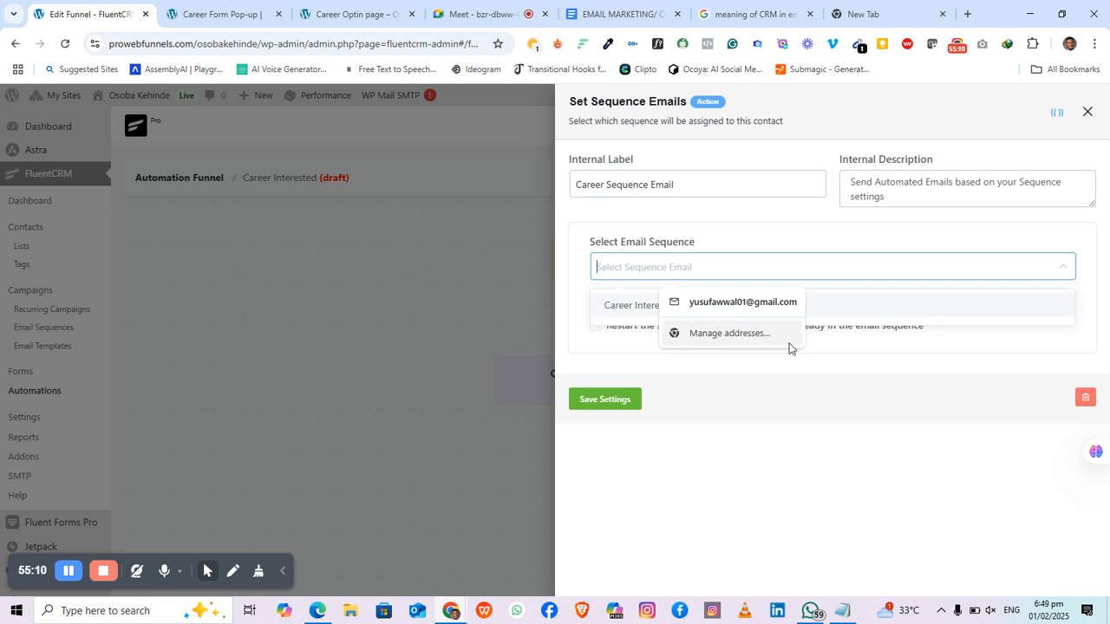
{"action": "left_click", "coordinate": [666, 370]}
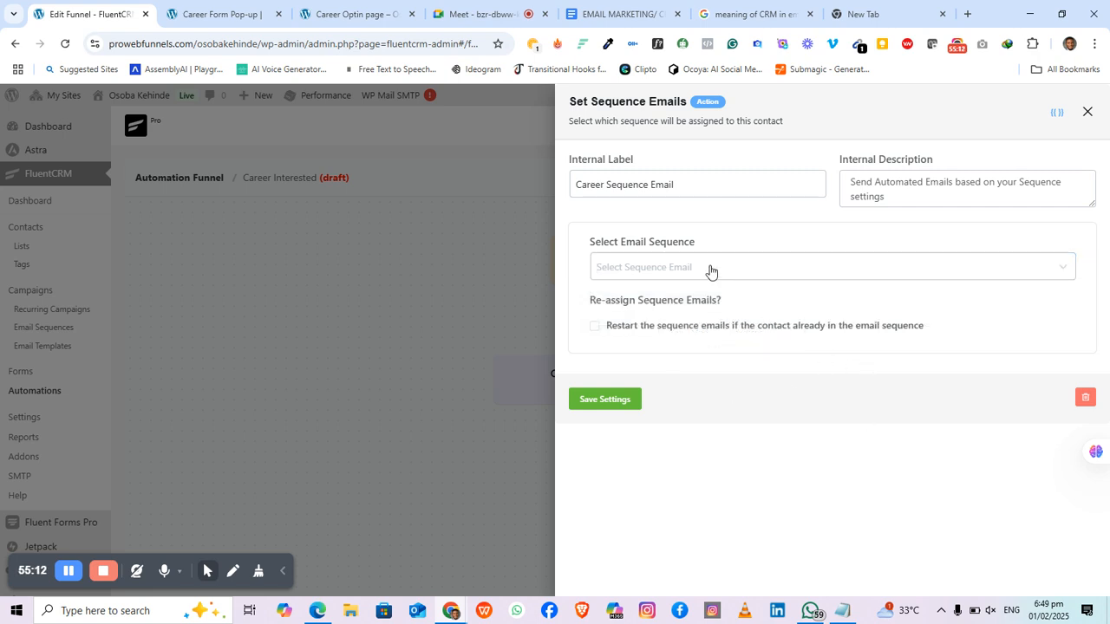
{"action": "left_click", "coordinate": [1065, 269]}
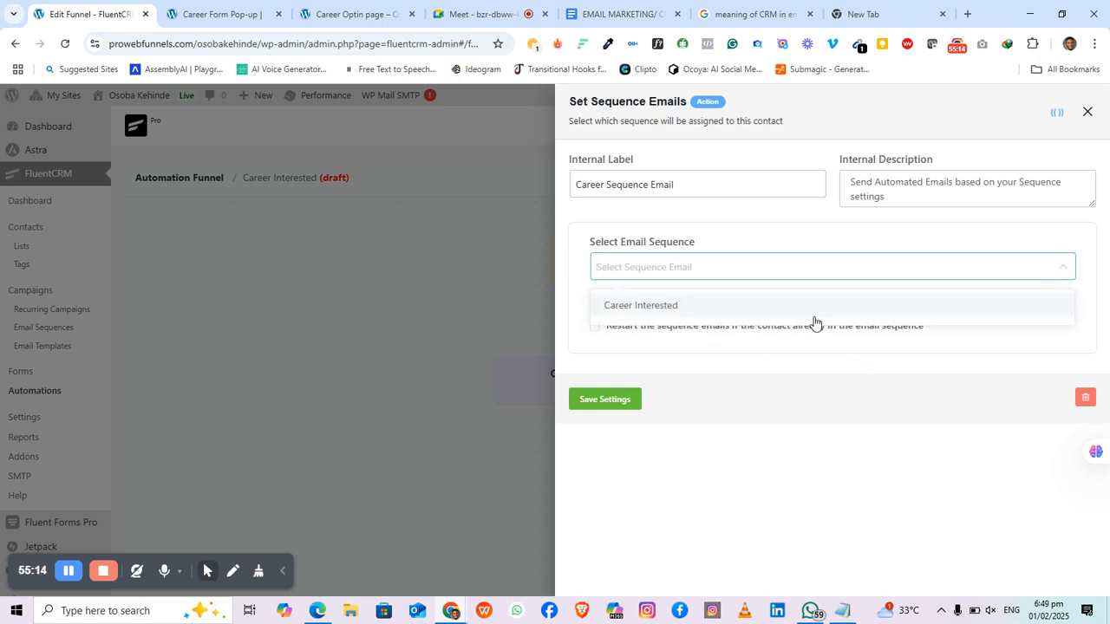
{"action": "left_click", "coordinate": [657, 312]}
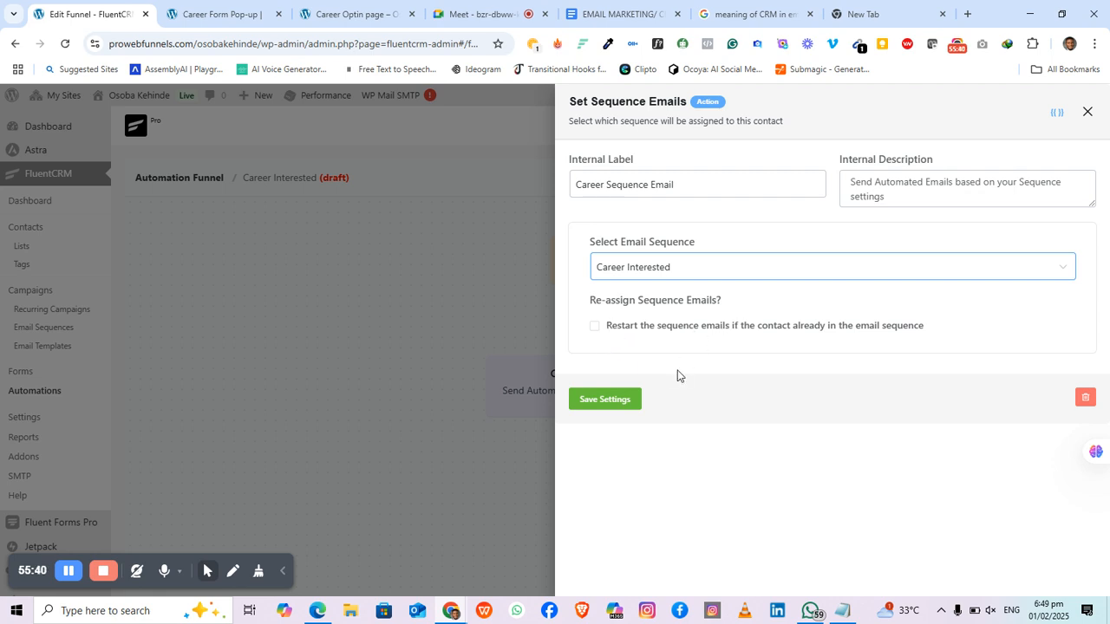
{"action": "left_click", "coordinate": [594, 327]}
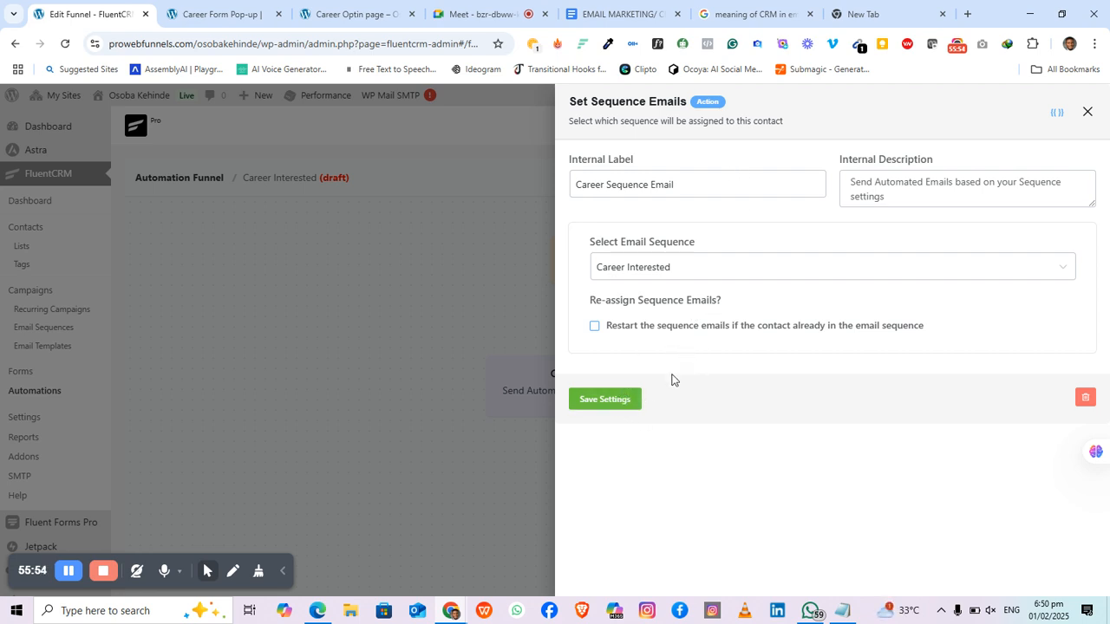
{"action": "left_click", "coordinate": [610, 403]}
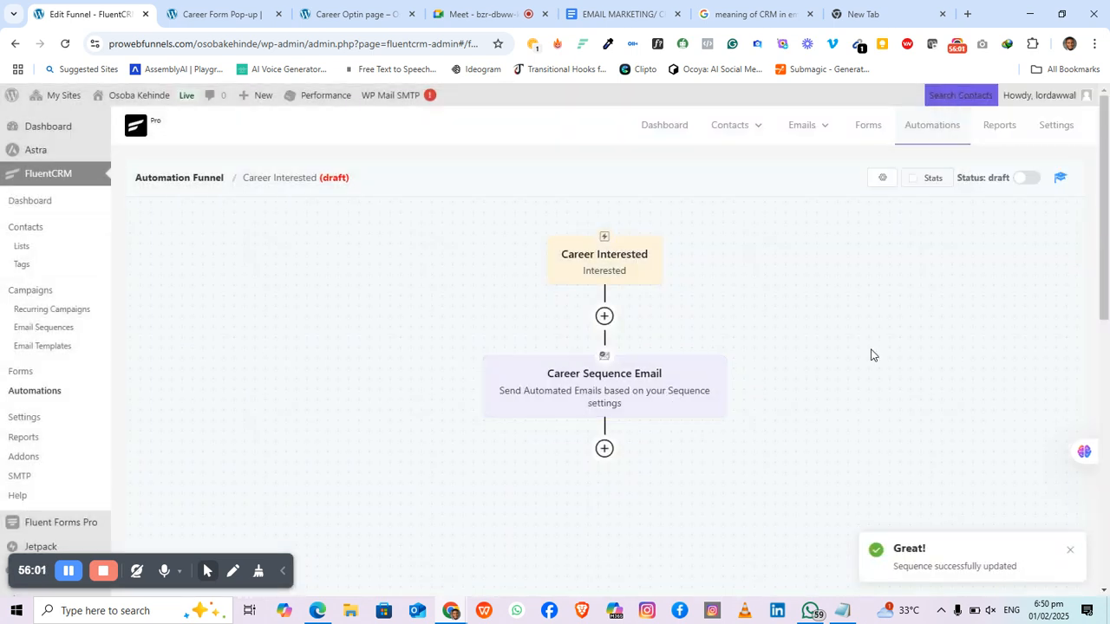
Step: Add an End This Funnel Here step after Career Sequence Email and save it
{"action": "scroll", "coordinate": [780, 416], "scroll_direction": "down", "scroll_amount": 2}
{"action": "scroll", "coordinate": [641, 277], "scroll_direction": "up", "scroll_amount": 2}
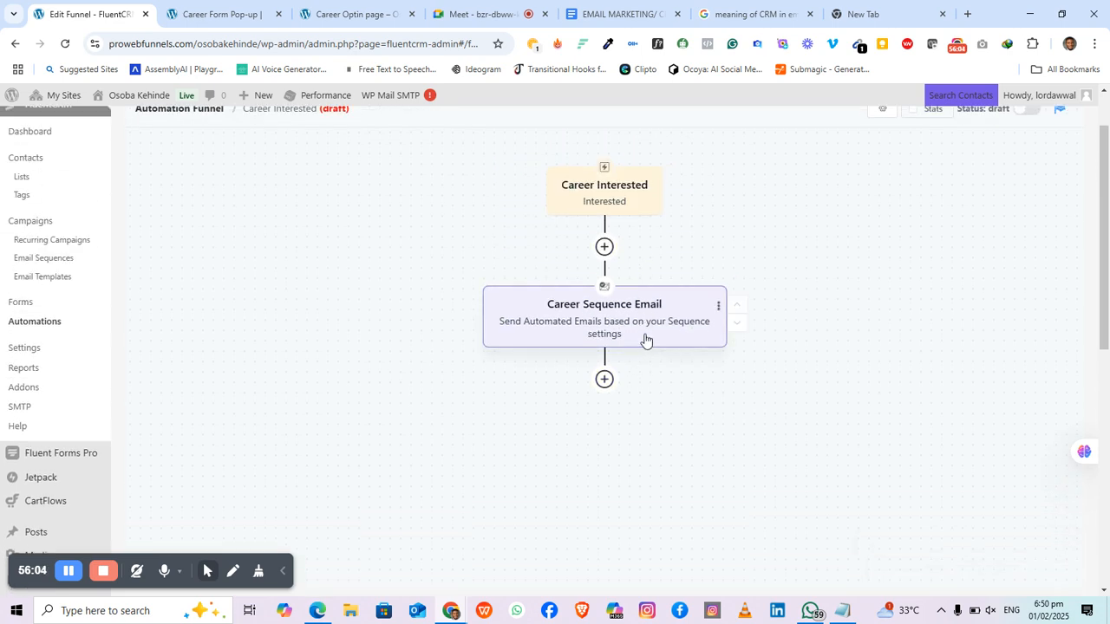
{"action": "left_click", "coordinate": [604, 379]}
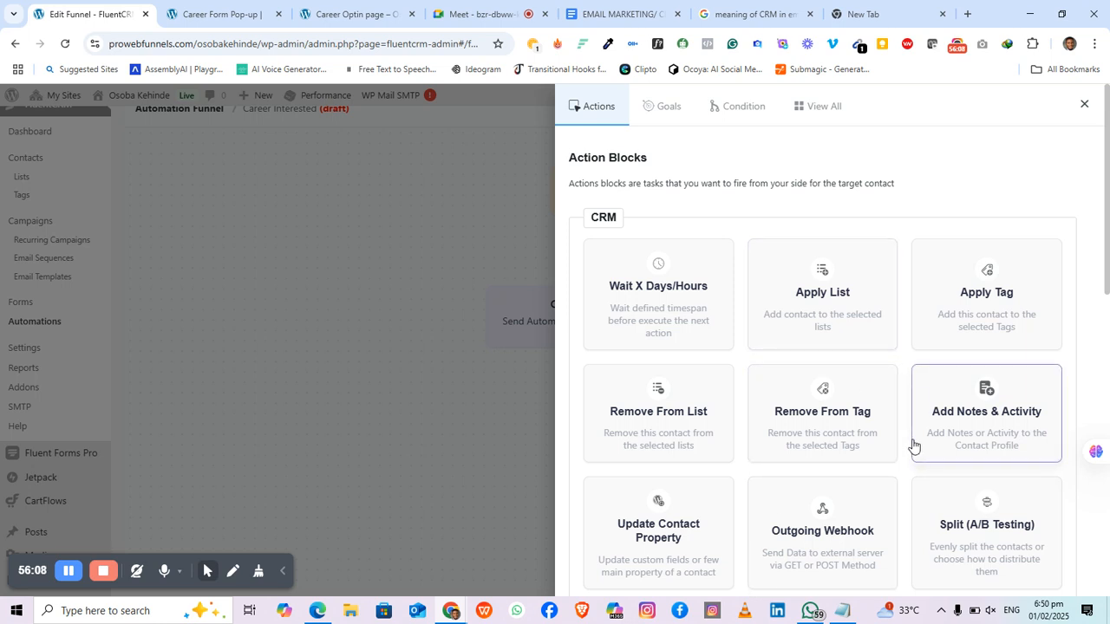
{"action": "scroll", "coordinate": [752, 234], "scroll_direction": "down", "scroll_amount": 7}
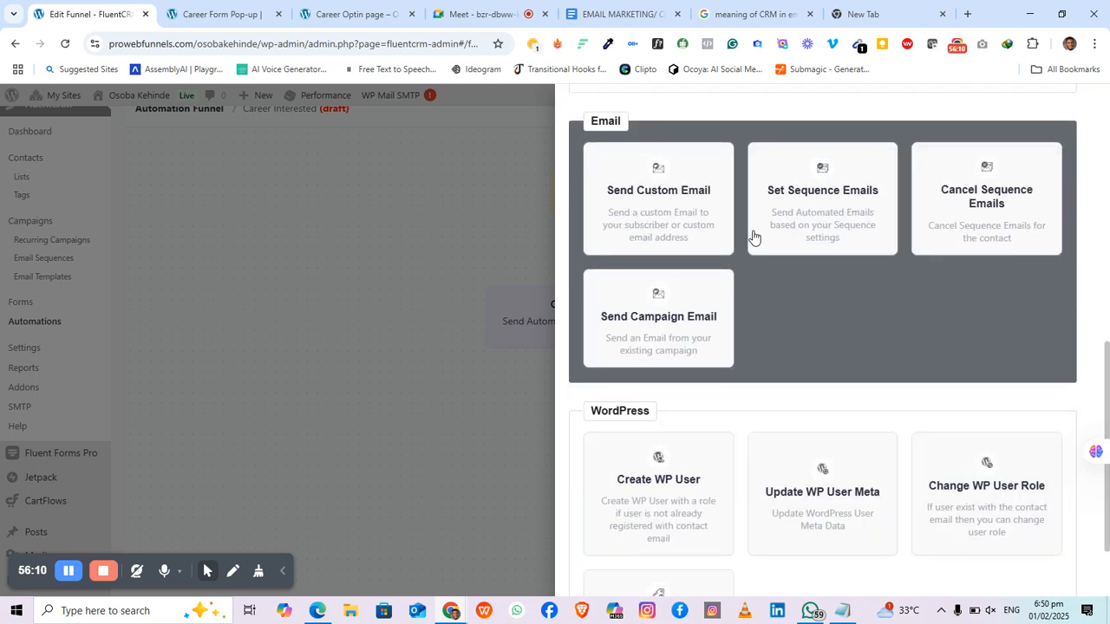
{"action": "scroll", "coordinate": [752, 236], "scroll_direction": "down", "scroll_amount": 1}
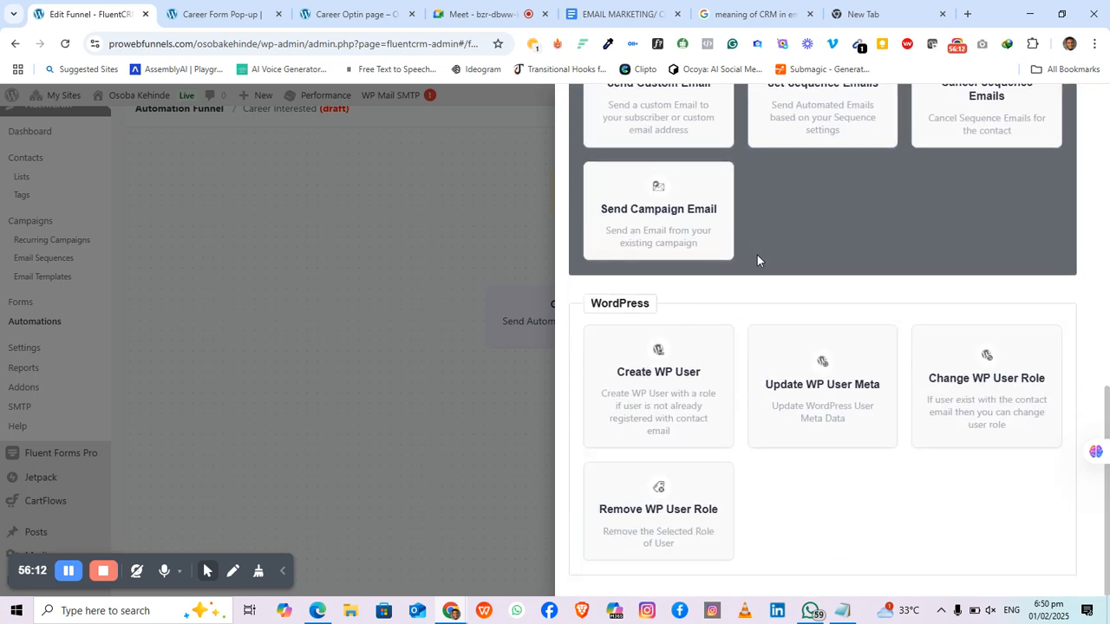
{"action": "scroll", "coordinate": [777, 265], "scroll_direction": "up", "scroll_amount": 3}
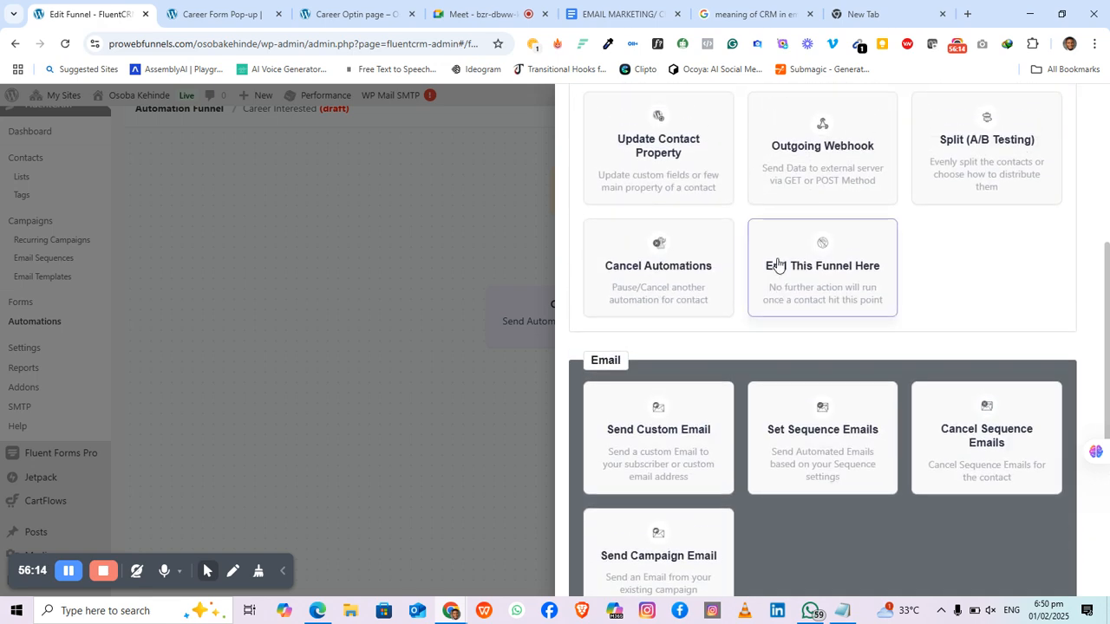
{"action": "left_click", "coordinate": [847, 287]}
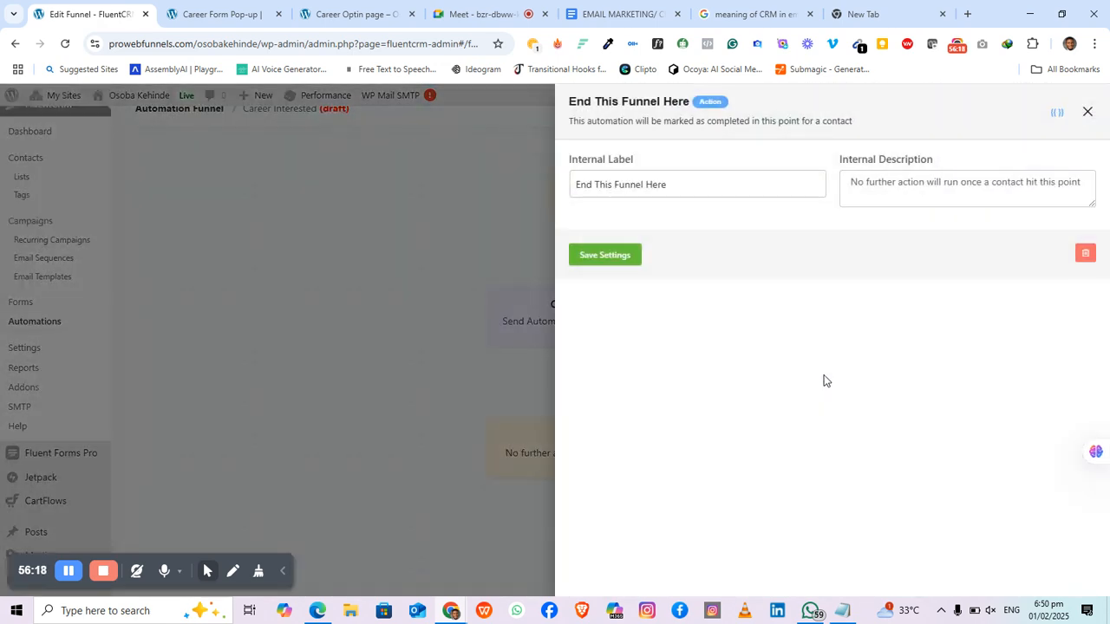
{"action": "left_click", "coordinate": [626, 257]}
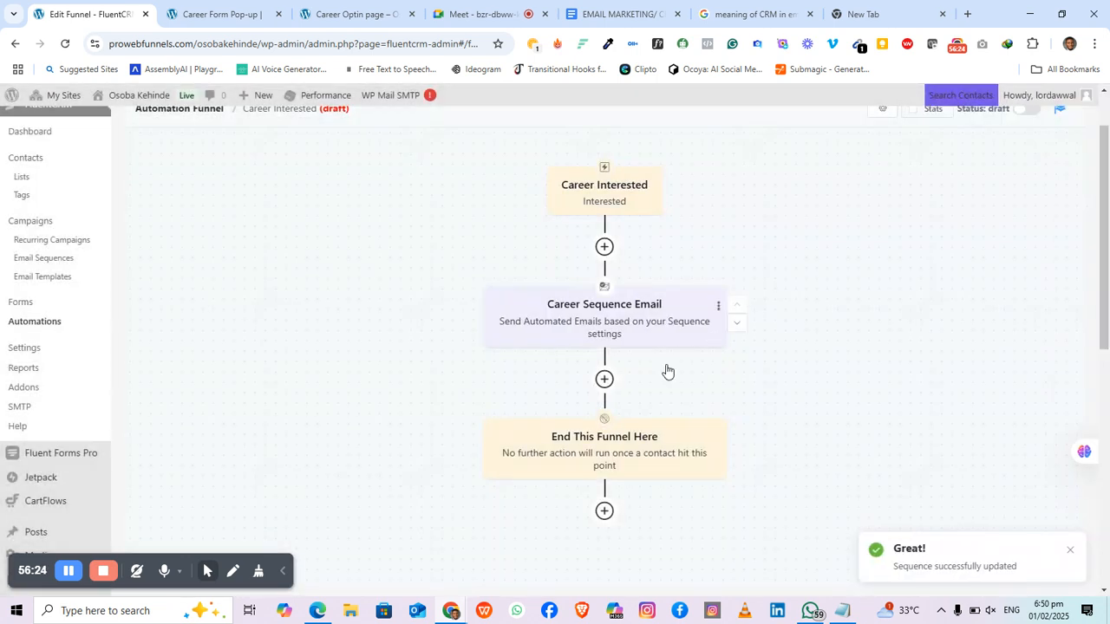
Step: Scroll the funnel canvas to review the trigger, sequence email and end steps
{"action": "scroll", "coordinate": [664, 367], "scroll_direction": "down", "scroll_amount": 3}
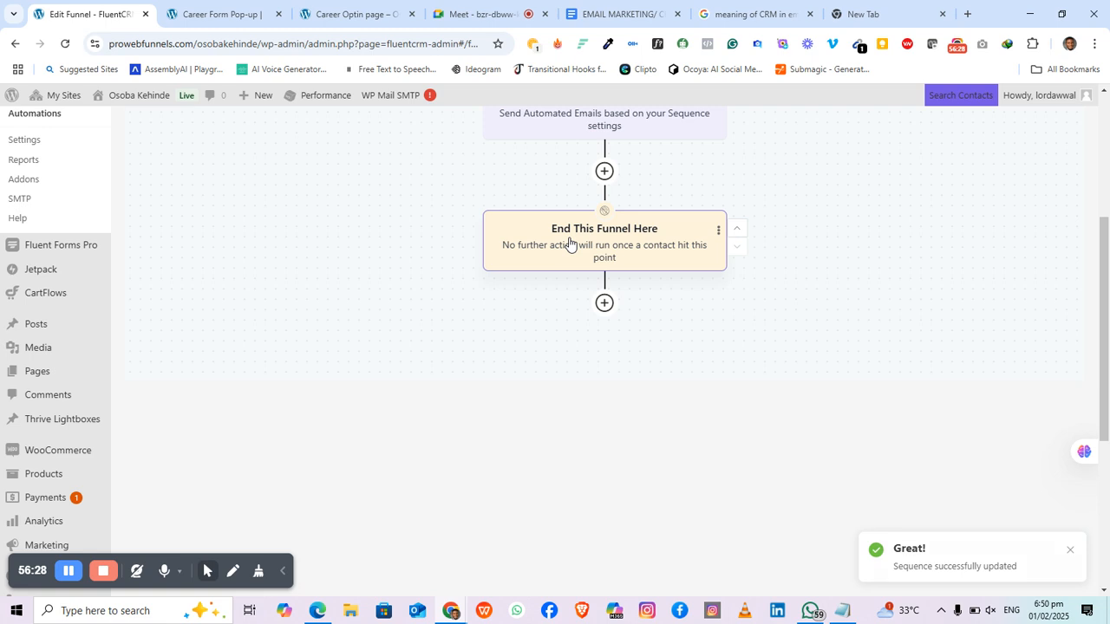
{"action": "scroll", "coordinate": [636, 200], "scroll_direction": "up", "scroll_amount": 1}
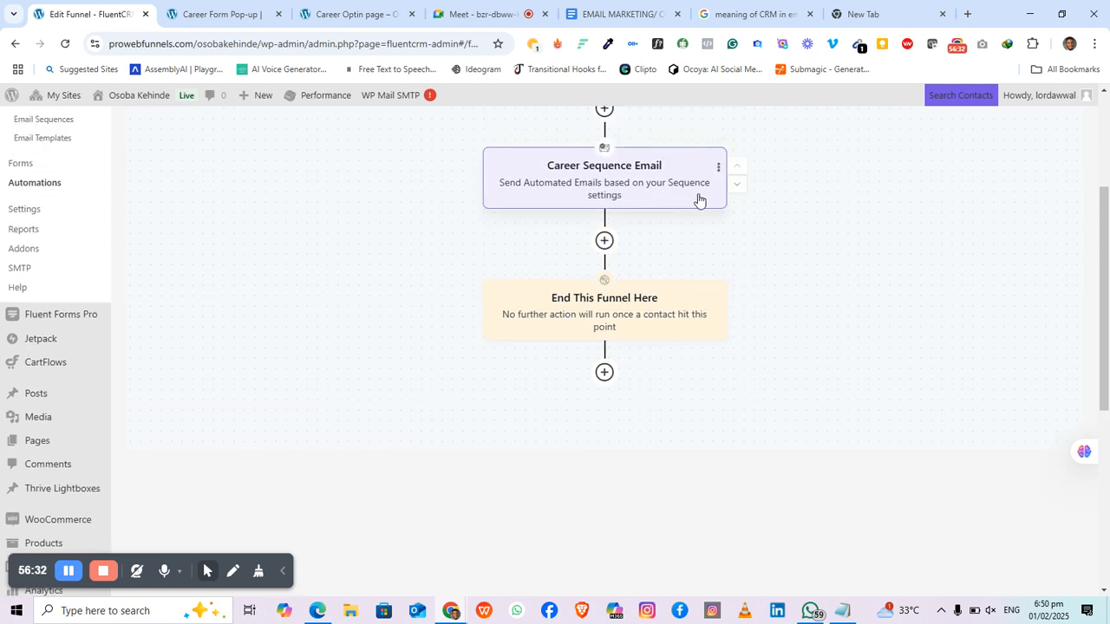
{"action": "scroll", "coordinate": [800, 285], "scroll_direction": "down", "scroll_amount": 2}
{"action": "scroll", "coordinate": [800, 286], "scroll_direction": "up", "scroll_amount": 4}
{"action": "scroll", "coordinate": [799, 286], "scroll_direction": "up", "scroll_amount": 1}
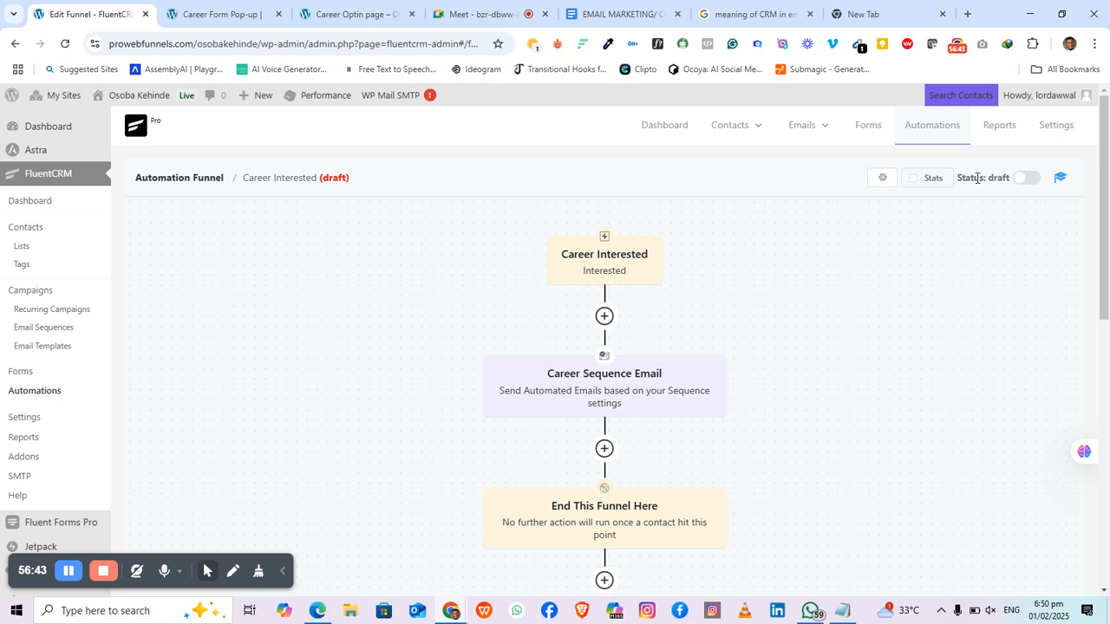
Step: Switch the funnel Status toggle from draft to published, then briefly show and hide WhatsApp
{"action": "left_click", "coordinate": [1030, 181]}
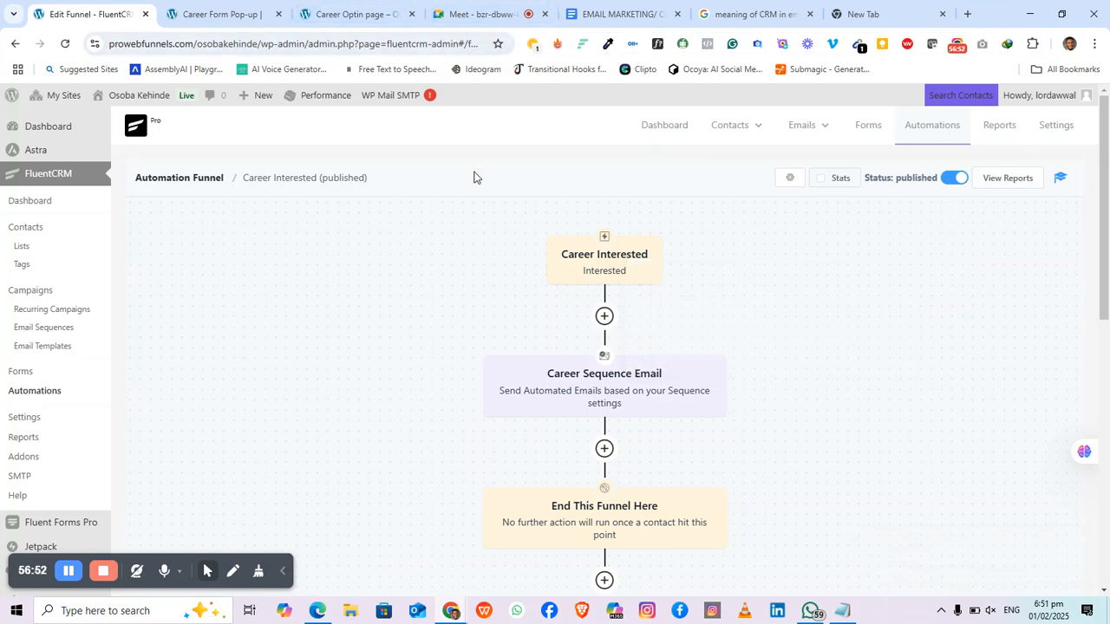
{"action": "scroll", "coordinate": [658, 490], "scroll_direction": "down", "scroll_amount": 2}
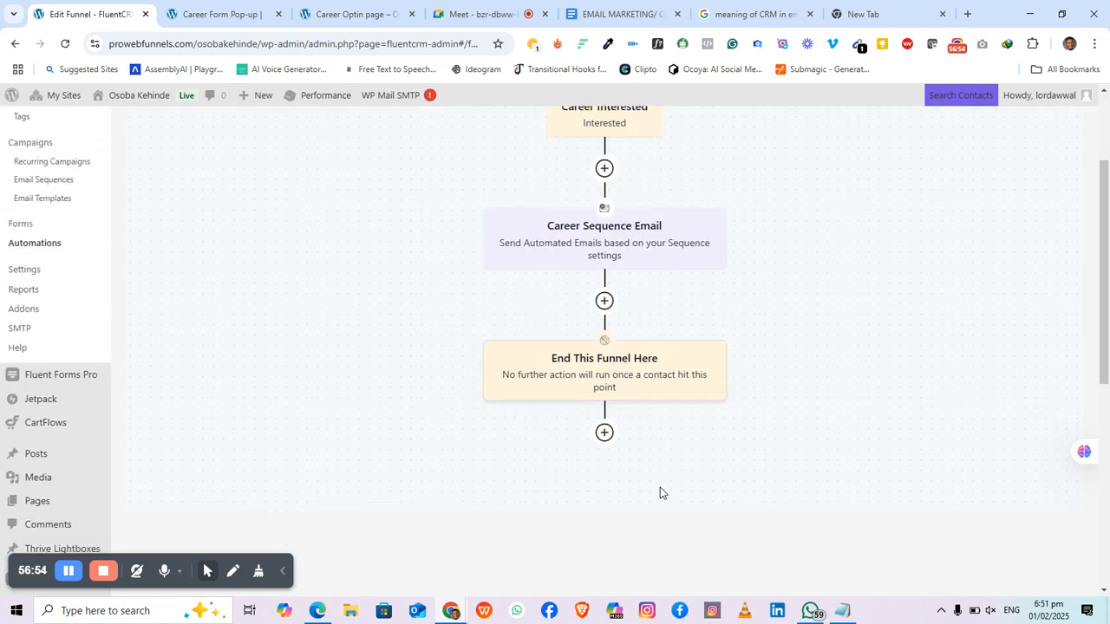
{"action": "scroll", "coordinate": [671, 439], "scroll_direction": "up", "scroll_amount": 2}
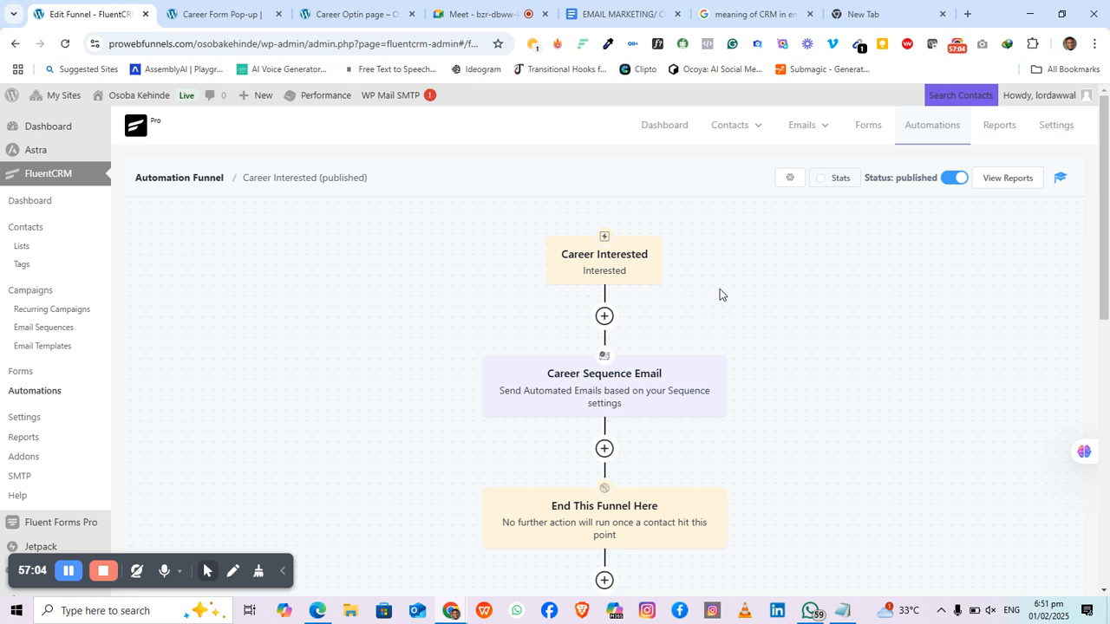
{"action": "left_click", "coordinate": [811, 611]}
{"action": "left_click", "coordinate": [812, 611]}
Step: Switch to the EMAIL MARKETING/ CRM TUTORIAL document and click into its topic list
{"action": "left_click", "coordinate": [623, 15]}
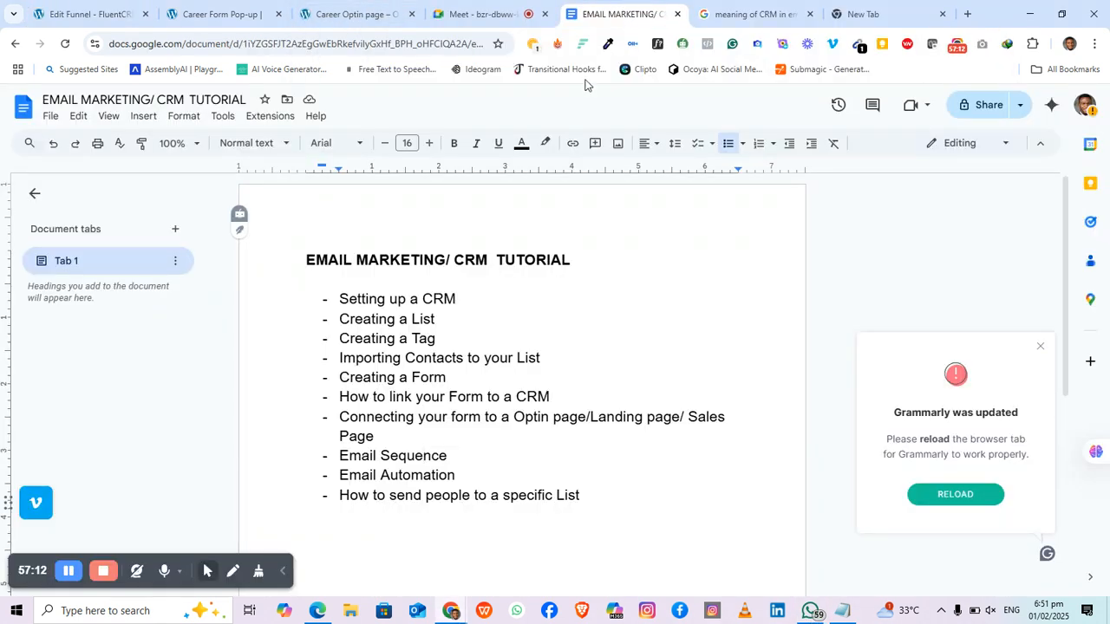
{"action": "left_click", "coordinate": [416, 458]}
Step: On the Career Optin page tab, close the thank-you popup and select the page URL
{"action": "left_click", "coordinate": [332, 10]}
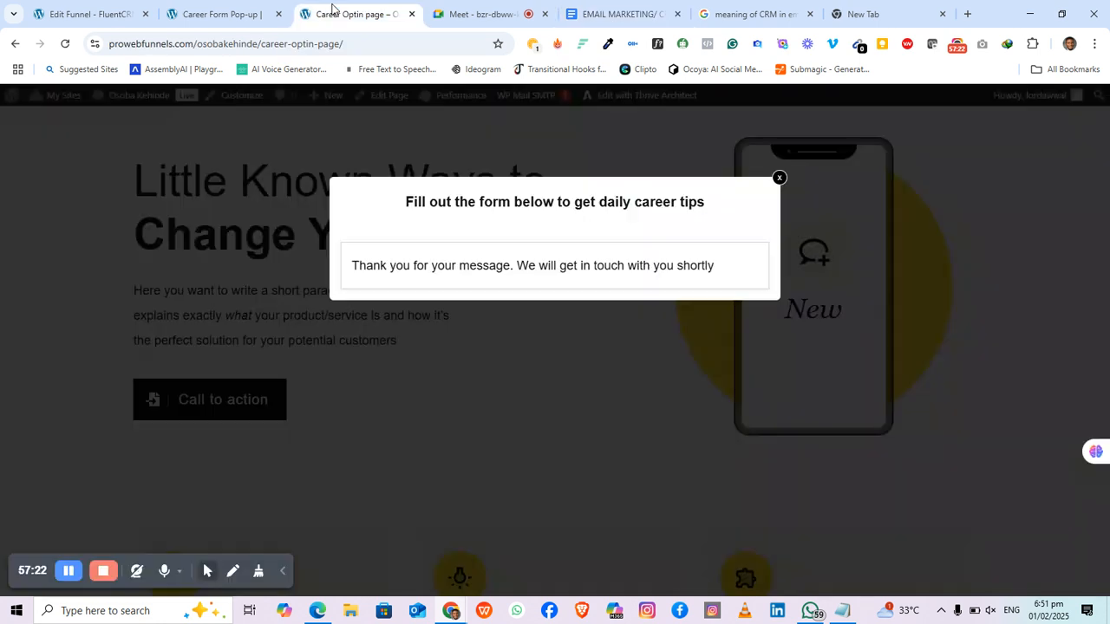
{"action": "left_click", "coordinate": [778, 177]}
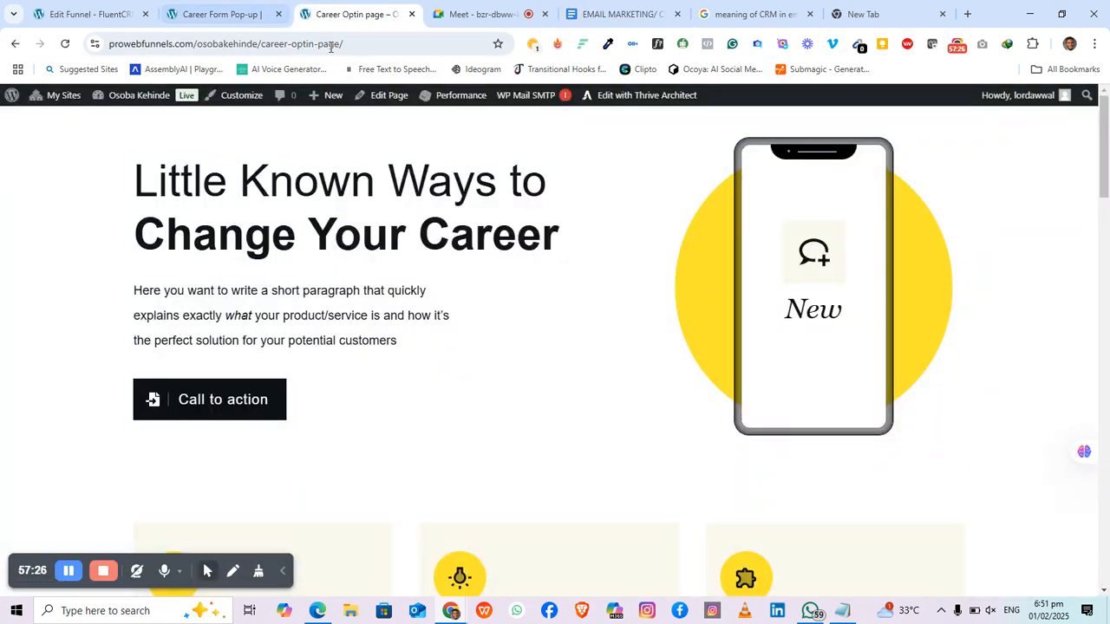
{"action": "left_click_drag", "start_coordinate": [357, 43], "coordinate": [289, 41]}
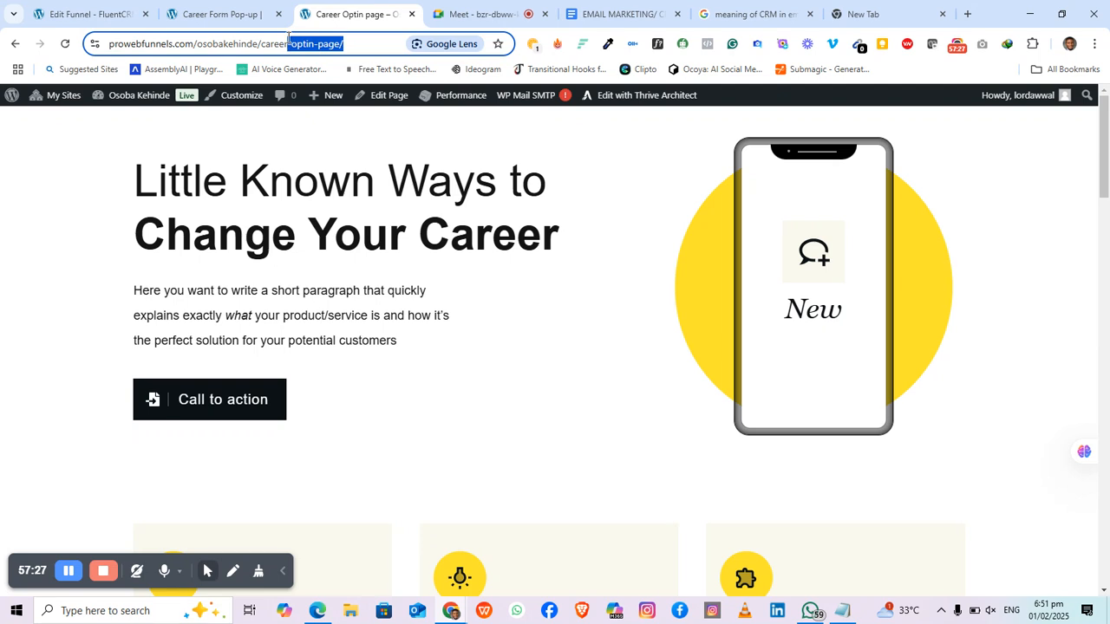
{"action": "left_click", "coordinate": [384, 42]}
{"action": "left_click_drag", "start_coordinate": [384, 41], "coordinate": [144, 44]}
{"action": "scroll", "coordinate": [423, 260], "scroll_direction": "down", "scroll_amount": 2}
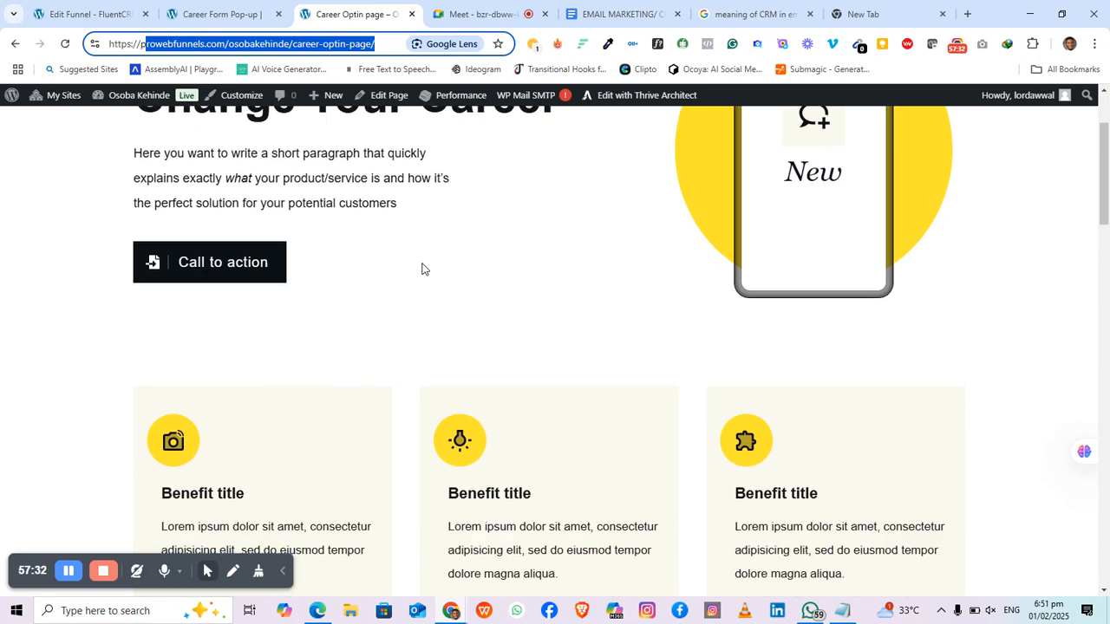
{"action": "scroll", "coordinate": [422, 268], "scroll_direction": "up", "scroll_amount": 2}
{"action": "left_click", "coordinate": [367, 411]}
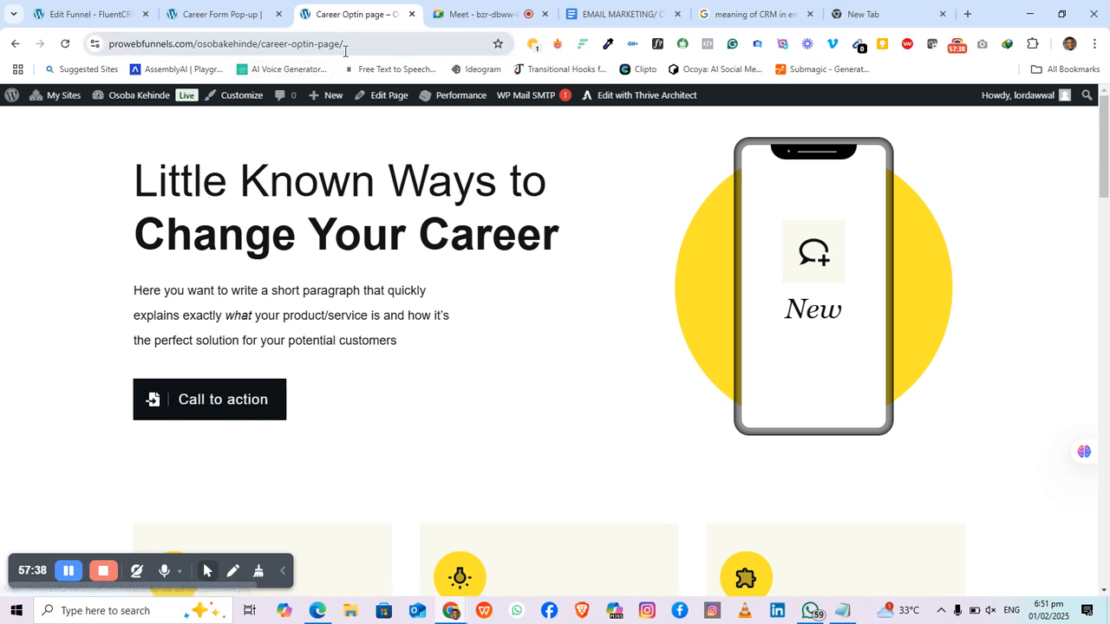
Step: Reselect the page URL, return to the Career Optin page, and bring up WhatsApp
{"action": "left_click_drag", "start_coordinate": [343, 43], "coordinate": [80, 55]}
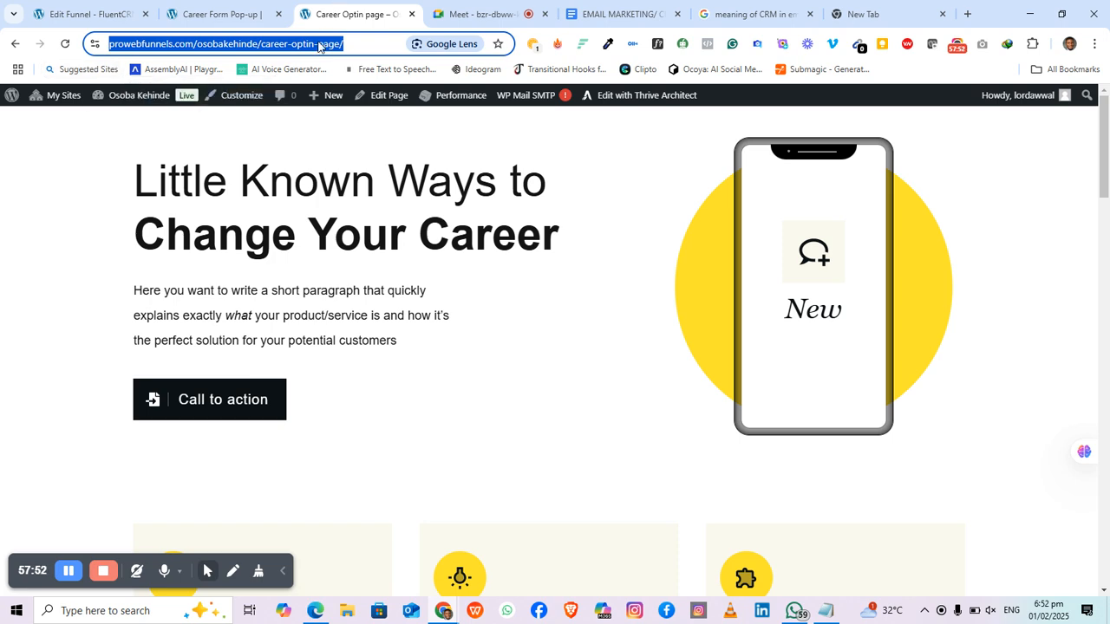
{"action": "scroll", "coordinate": [328, 224], "scroll_direction": "down", "scroll_amount": 1}
{"action": "scroll", "coordinate": [329, 230], "scroll_direction": "up", "scroll_amount": 1}
{"action": "scroll", "coordinate": [329, 230], "scroll_direction": "down", "scroll_amount": 3}
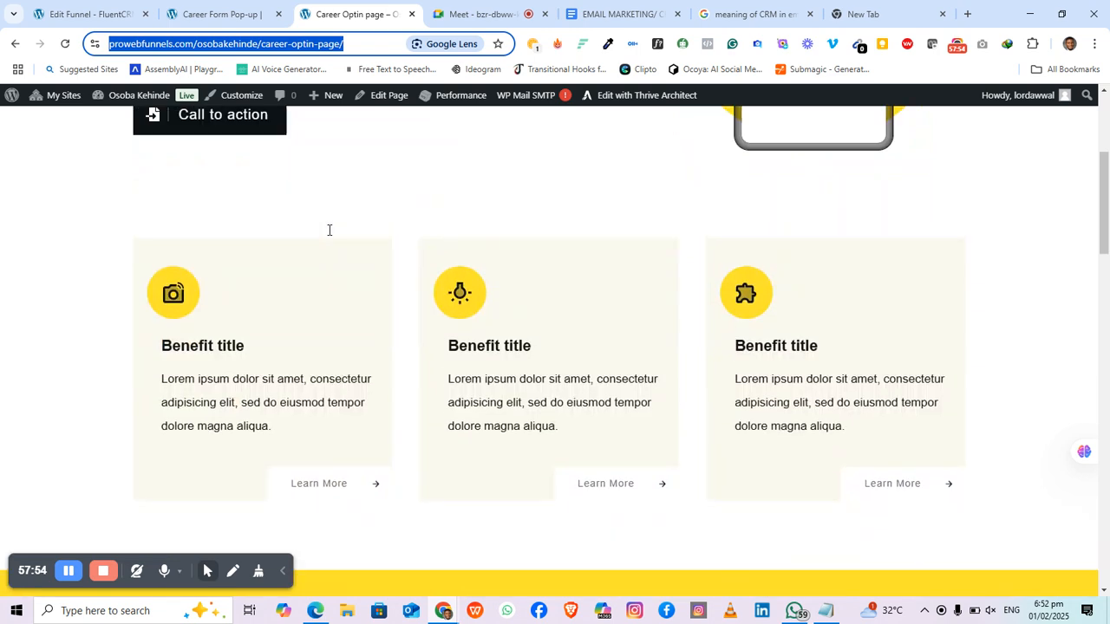
{"action": "scroll", "coordinate": [329, 229], "scroll_direction": "up", "scroll_amount": 3}
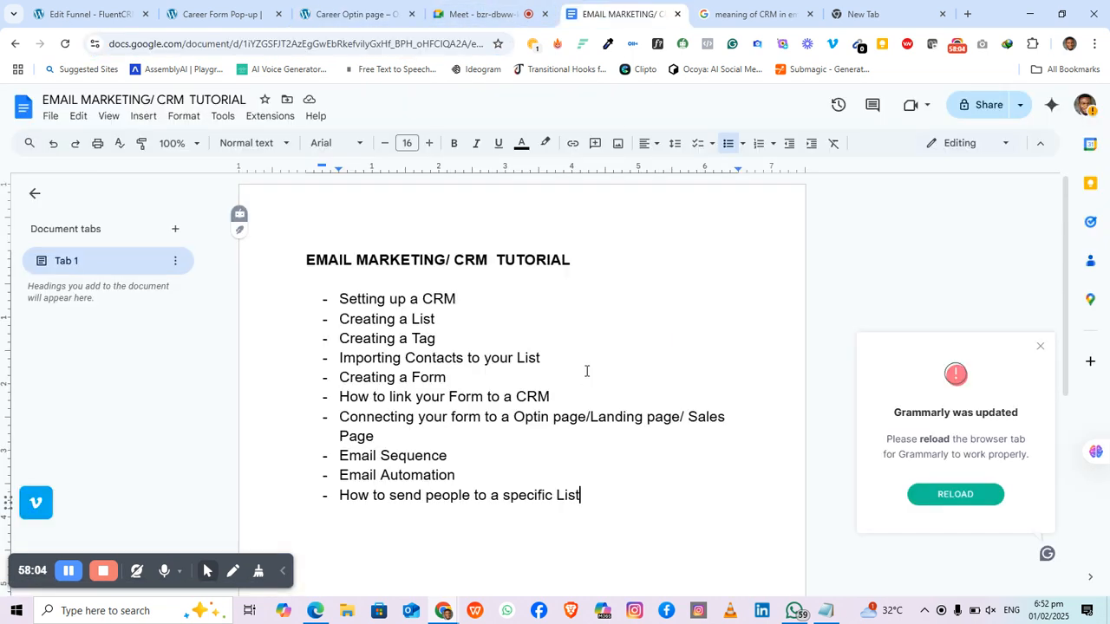
{"action": "left_click", "coordinate": [351, 14]}
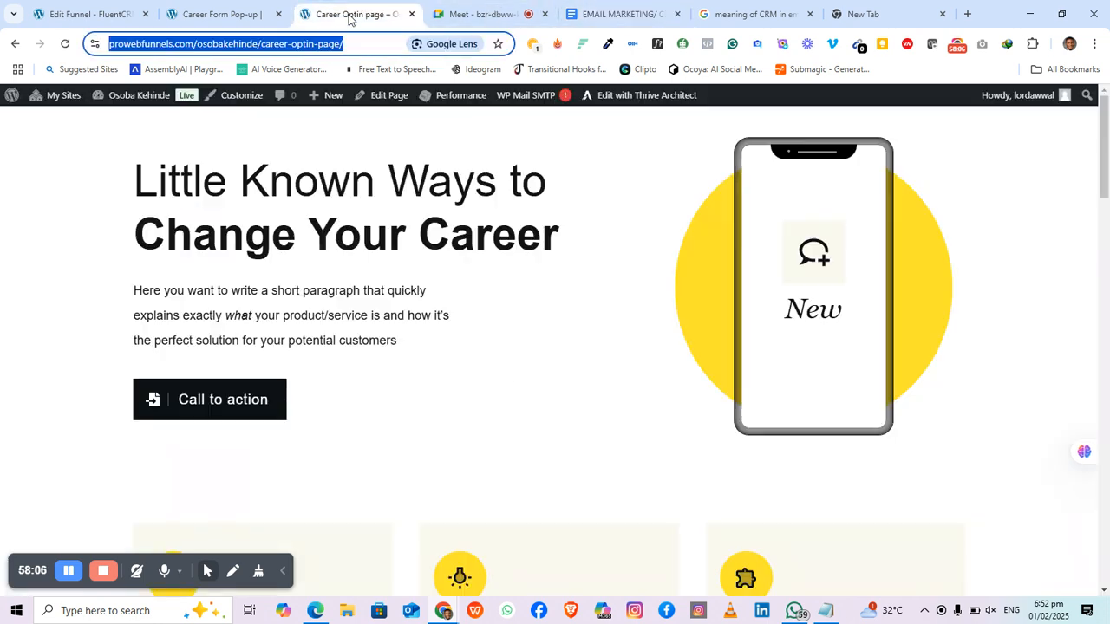
{"action": "left_click", "coordinate": [604, 371]}
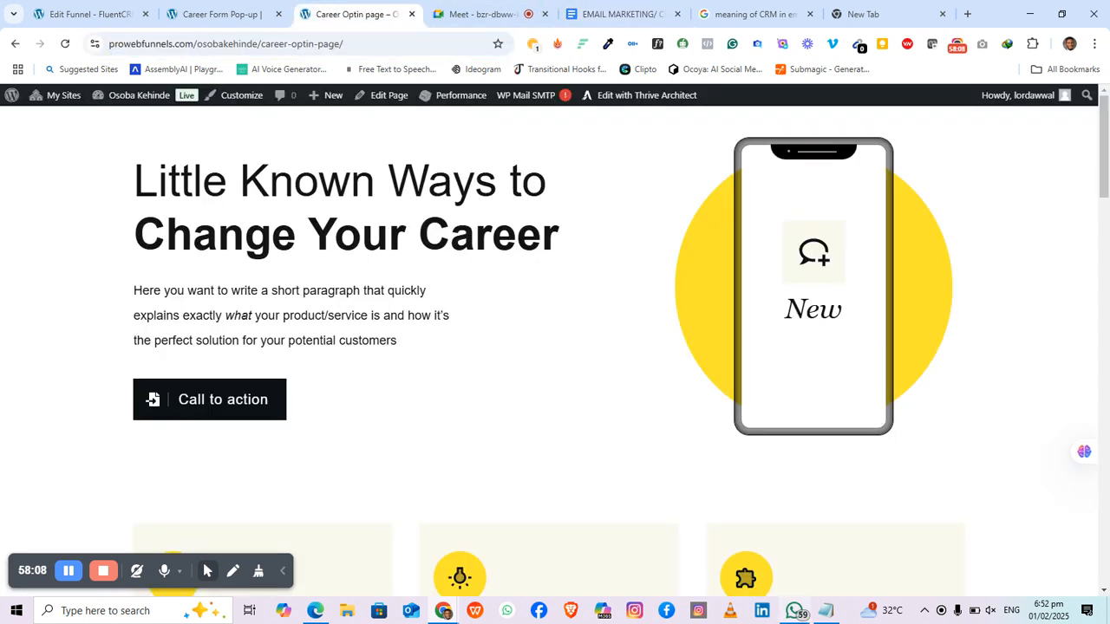
{"action": "left_click", "coordinate": [794, 611]}
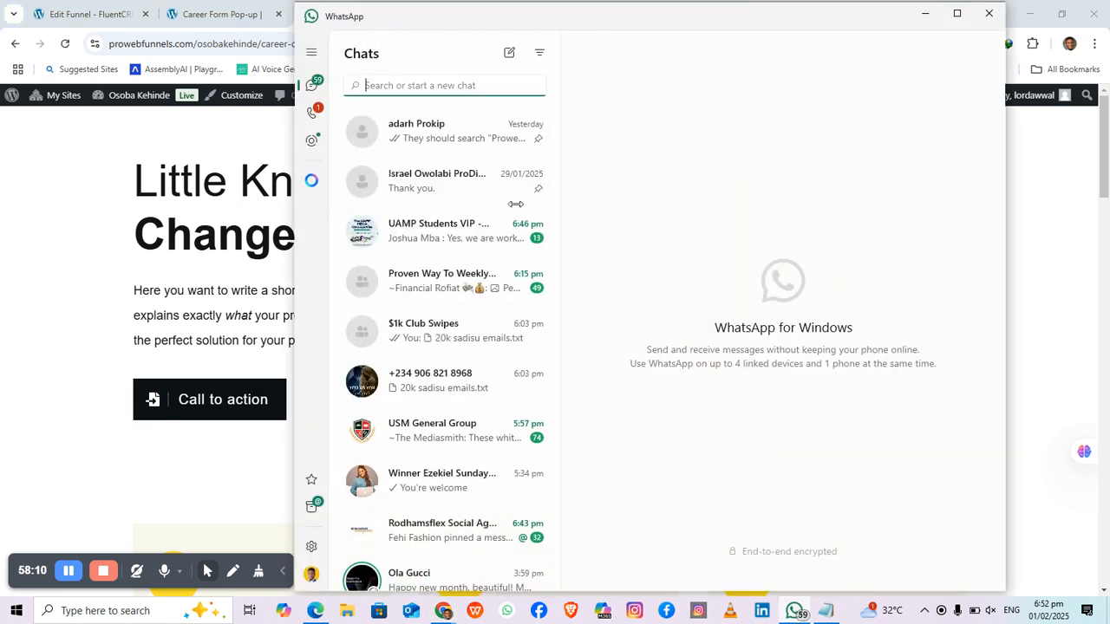
Step: In the $1k Club Swipes chat, download the forwarded '20k sadisu emails.txt' using Save as
{"action": "left_click", "coordinate": [463, 341]}
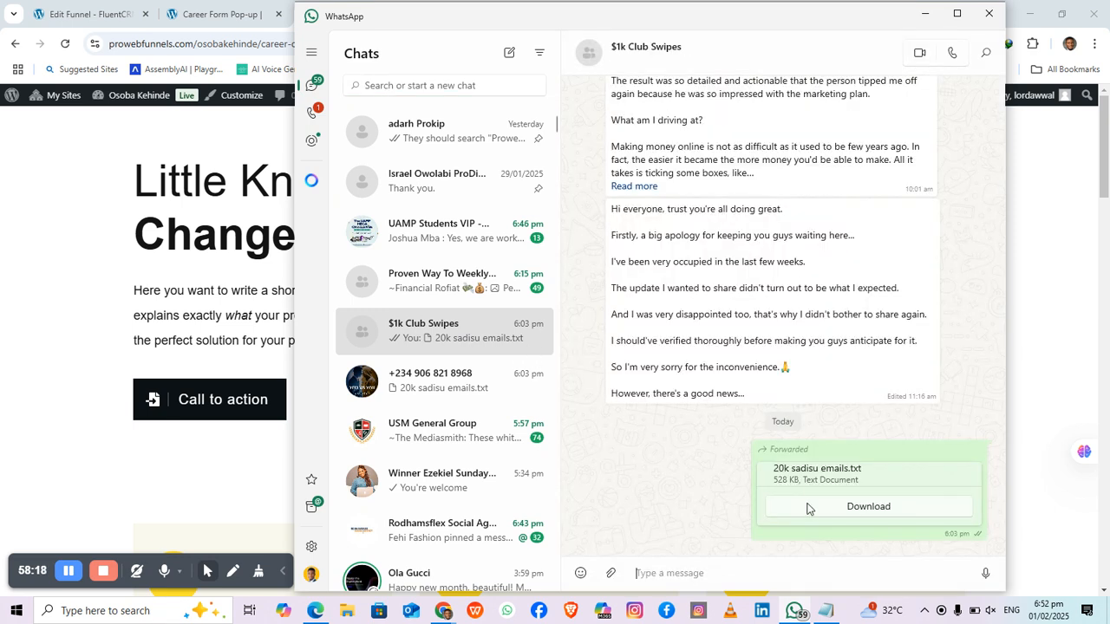
{"action": "left_click", "coordinate": [878, 514]}
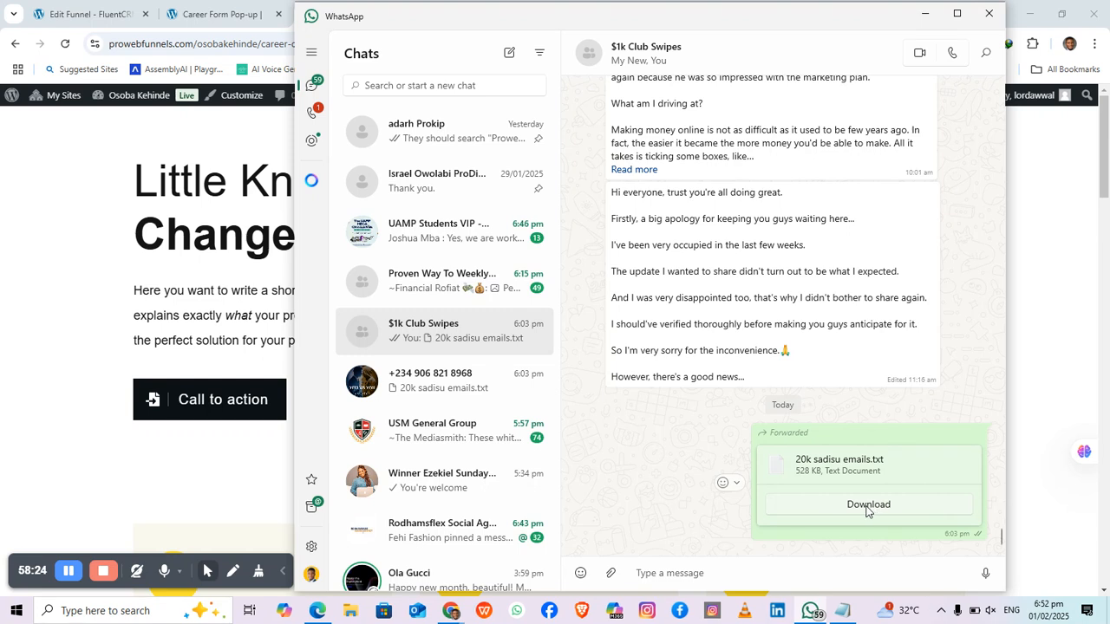
{"action": "left_click", "coordinate": [867, 512]}
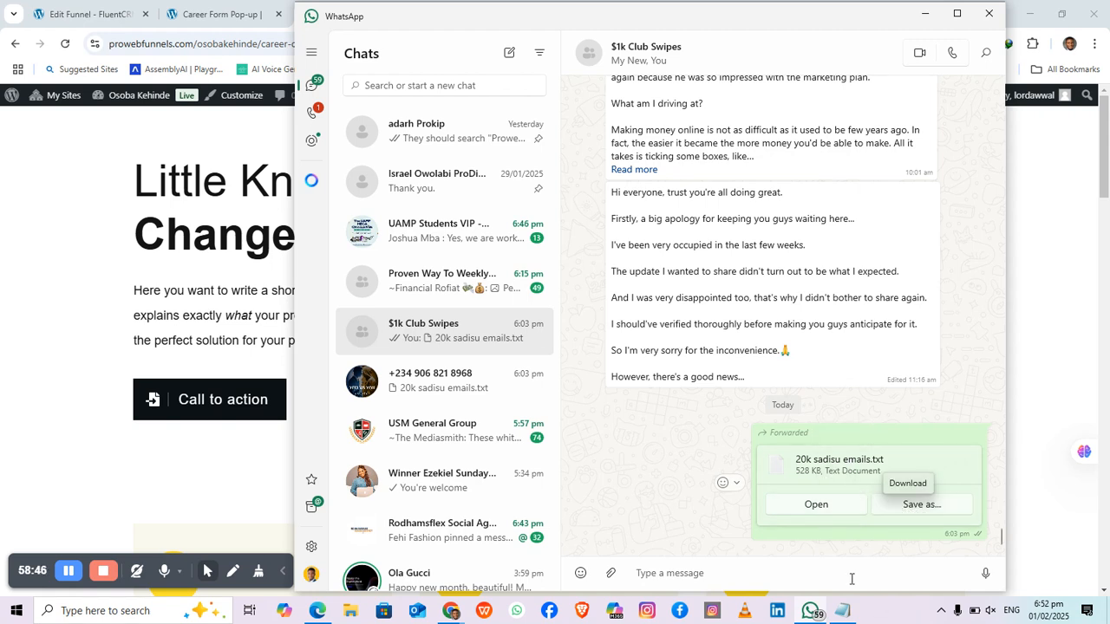
{"action": "left_click", "coordinate": [929, 509]}
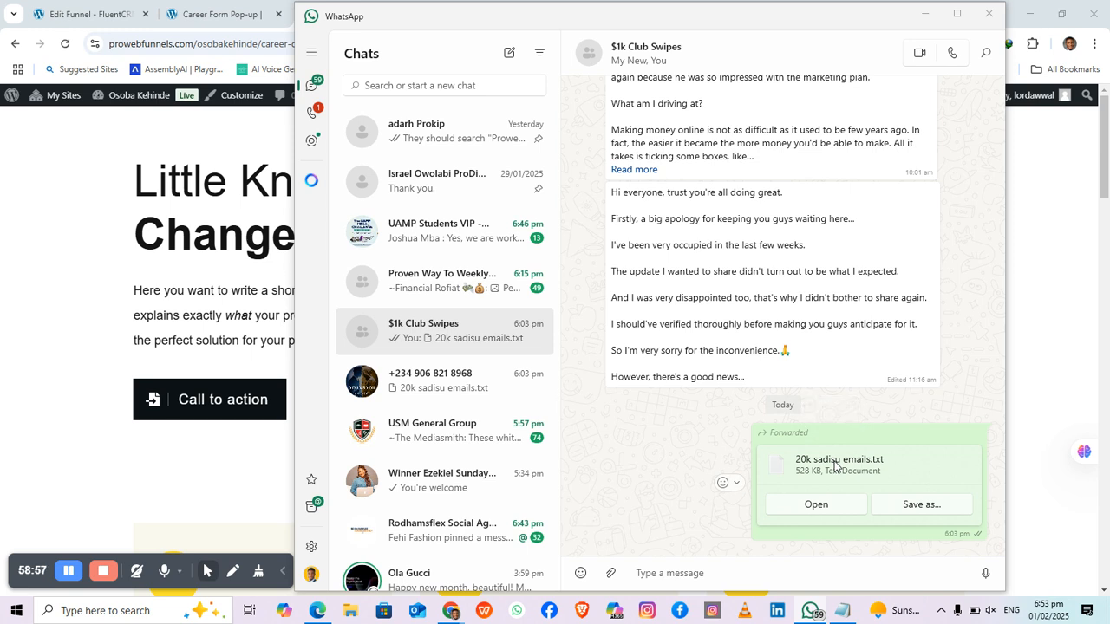
Step: Point the Save As dialog to Documents › Ruby for the file '20k sadisu emails'
{"action": "left_click", "coordinate": [820, 506]}
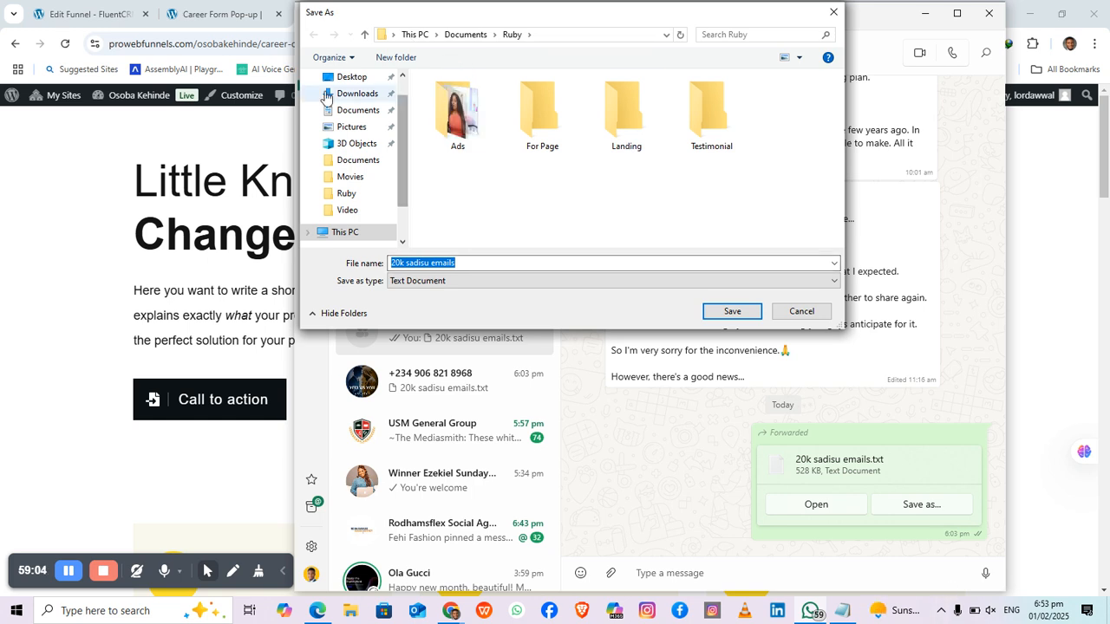
{"action": "left_click", "coordinate": [343, 76]}
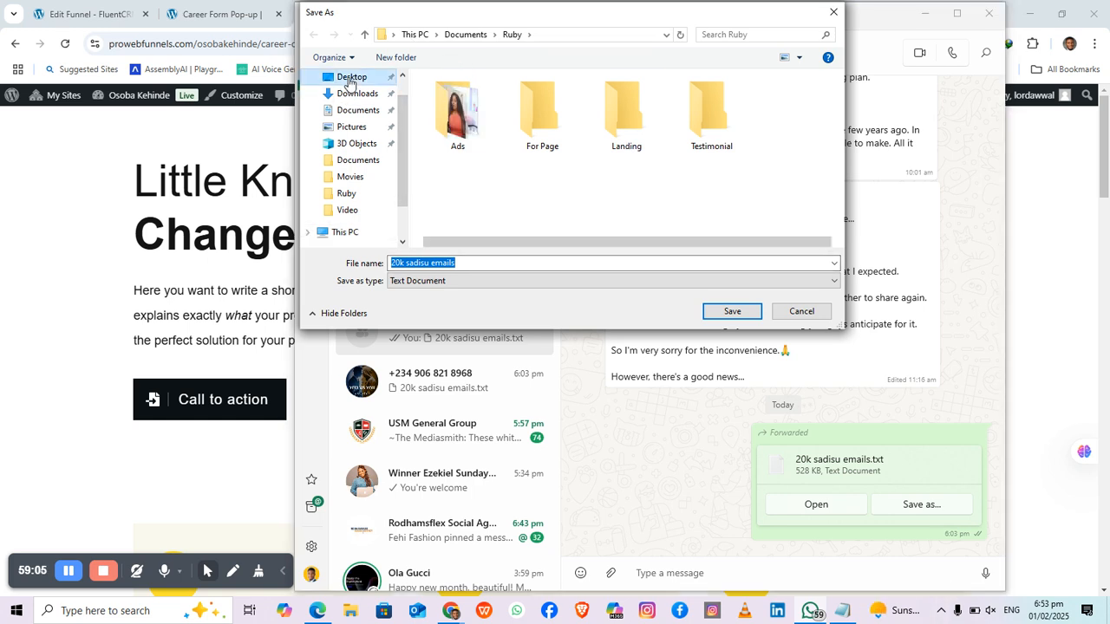
{"action": "left_click", "coordinate": [731, 310]}
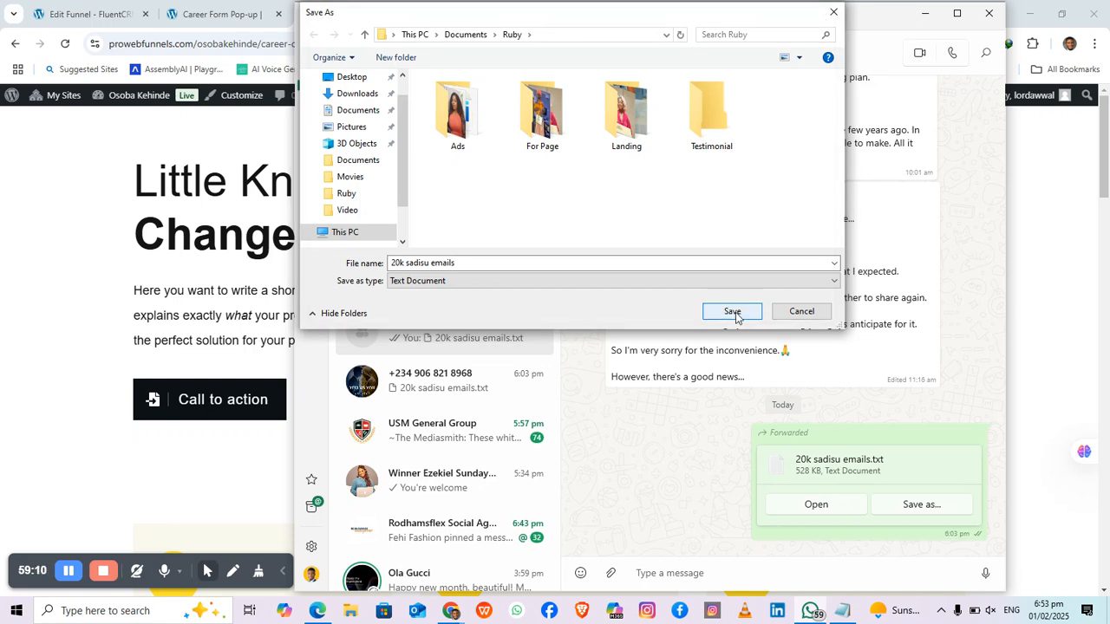
{"action": "left_click", "coordinate": [732, 312]}
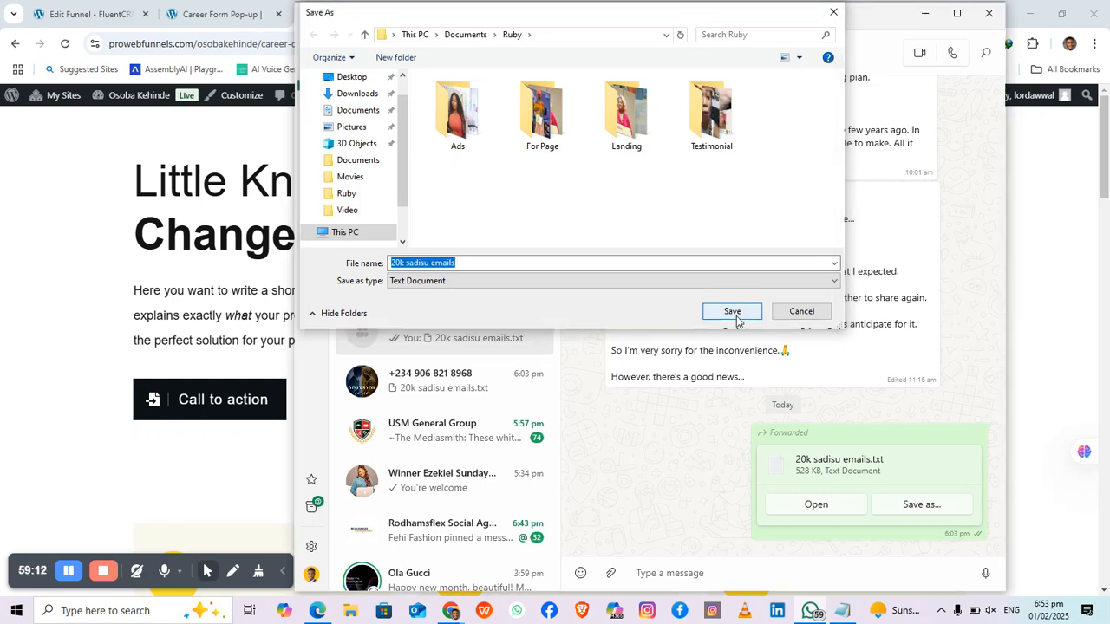
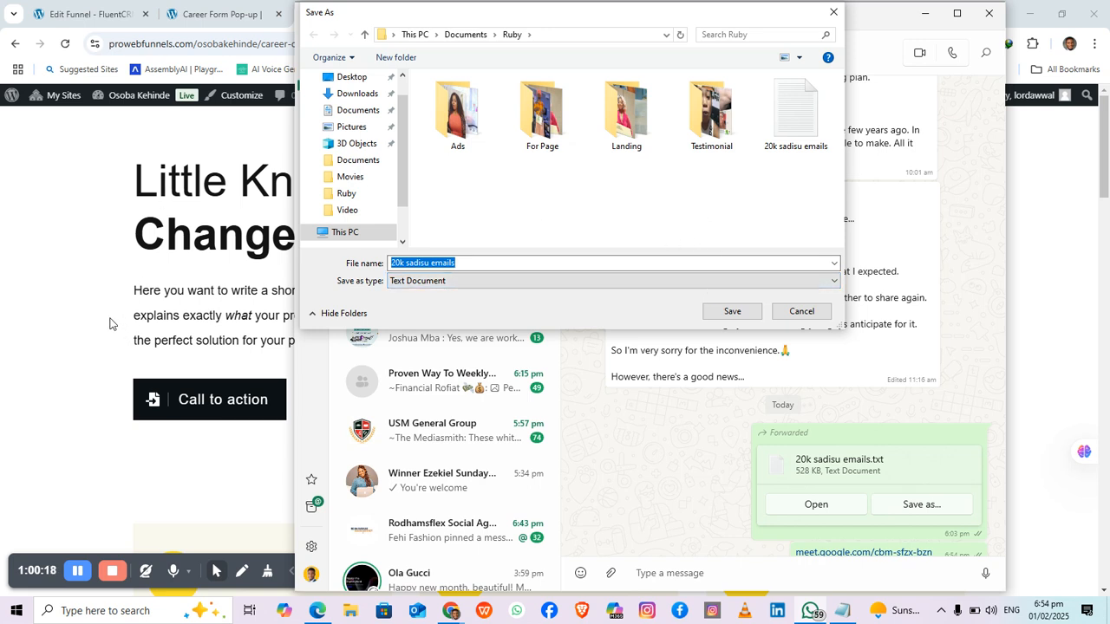
Step: Bring Chrome back in front of WhatsApp and switch to the Google Meet tab
{"action": "left_click", "coordinate": [57, 385]}
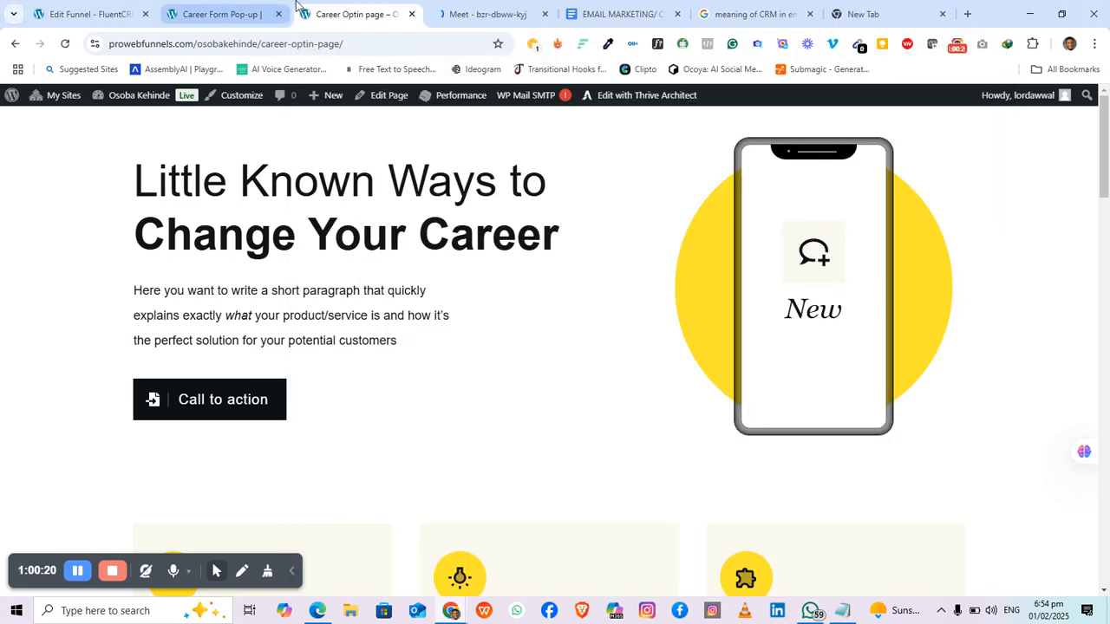
{"action": "left_click", "coordinate": [499, 9]}
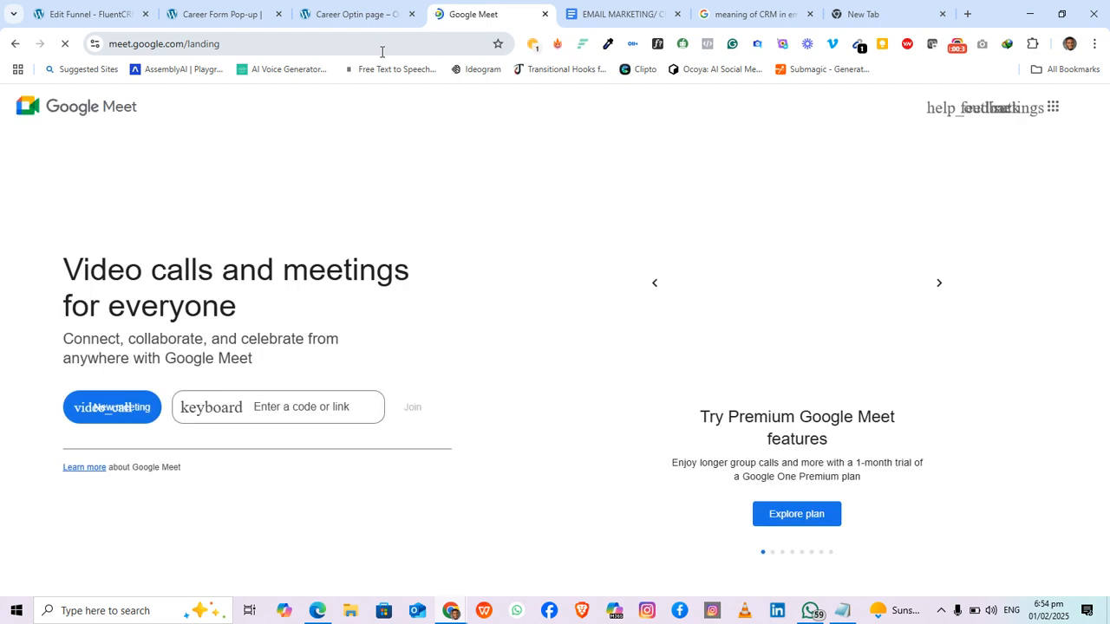
Step: Enter the meeting code in Google Meet and join to reach the pre-join screen
{"action": "left_click", "coordinate": [326, 409]}
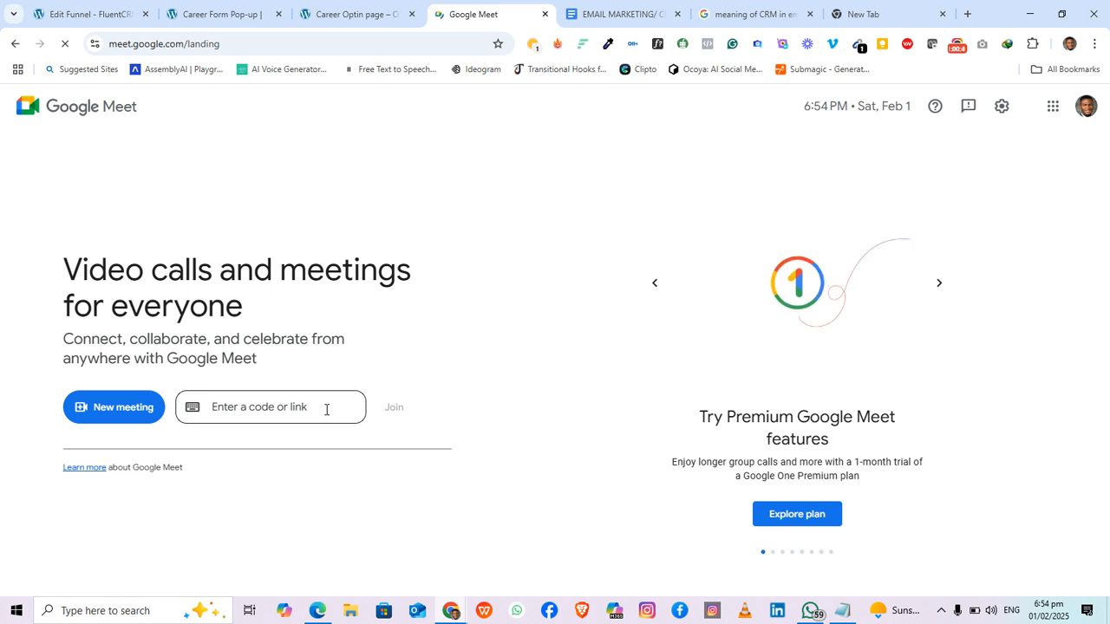
{"action": "left_click", "coordinate": [282, 407]}
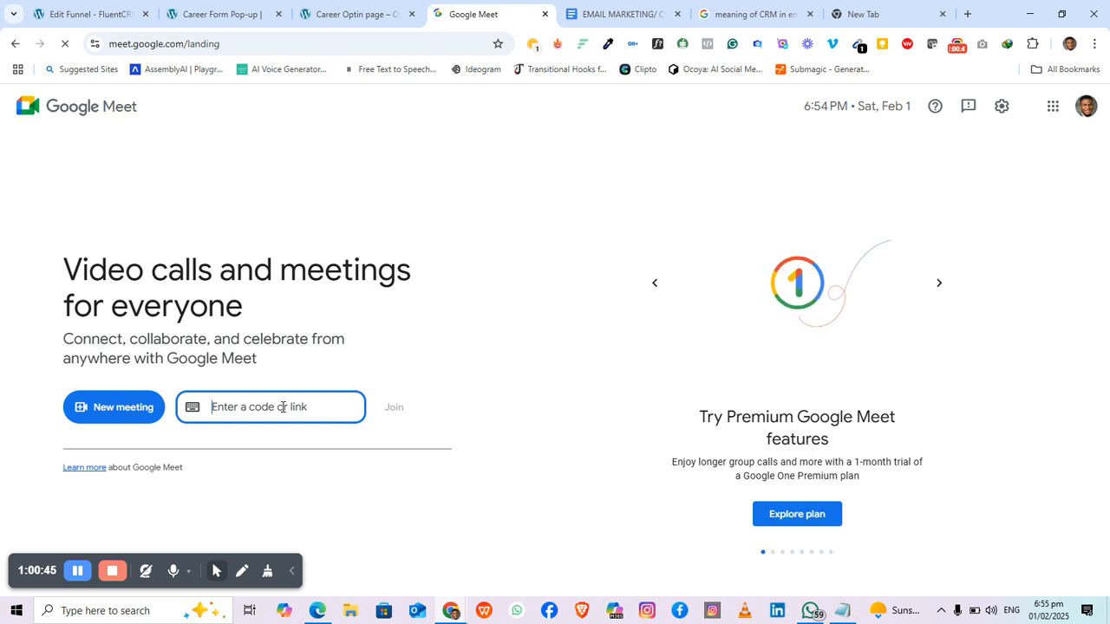
{"action": "type", "text": "cbmsfzx"}
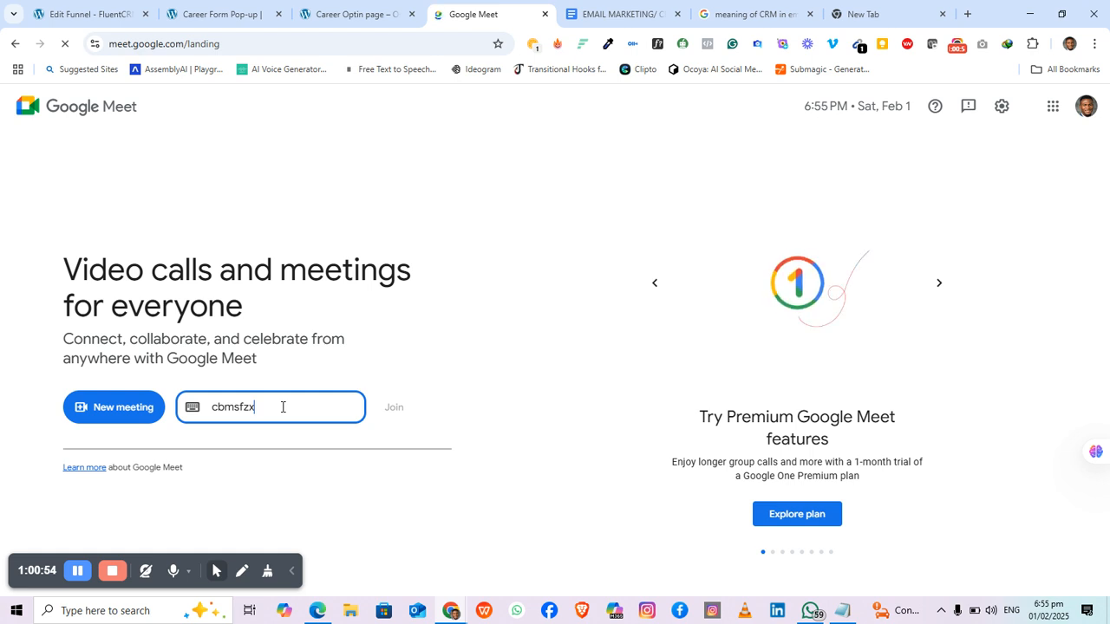
{"action": "type", "text": "bzn"}
{"action": "left_click", "coordinate": [393, 408]}
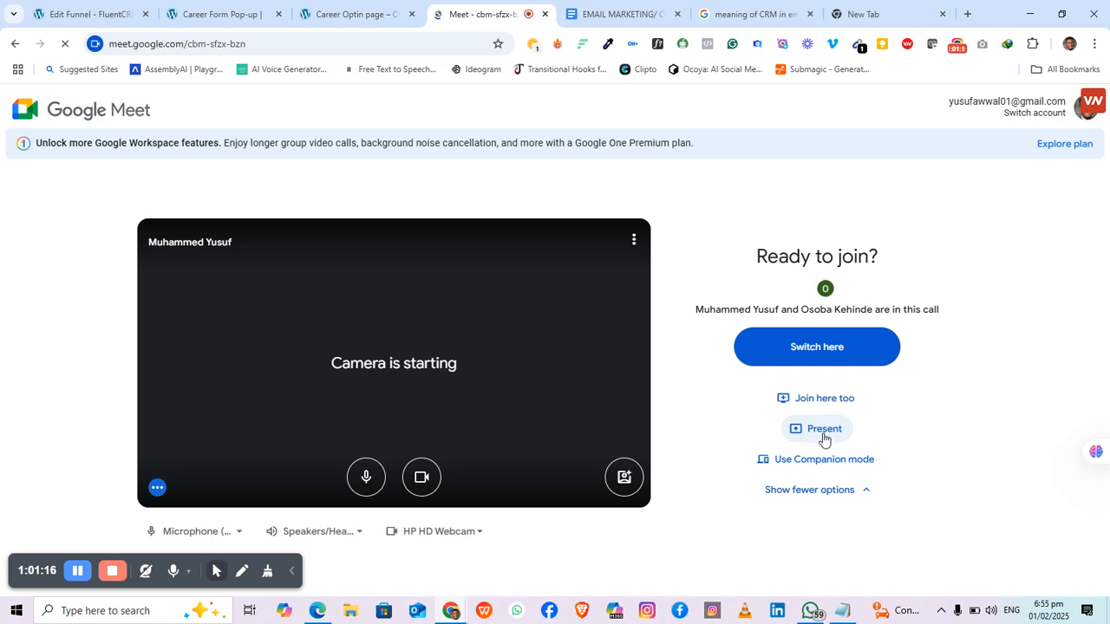
Step: Present the entire screen to the Meet call, then bring WhatsApp's Save As dialog back
{"action": "left_click", "coordinate": [822, 433]}
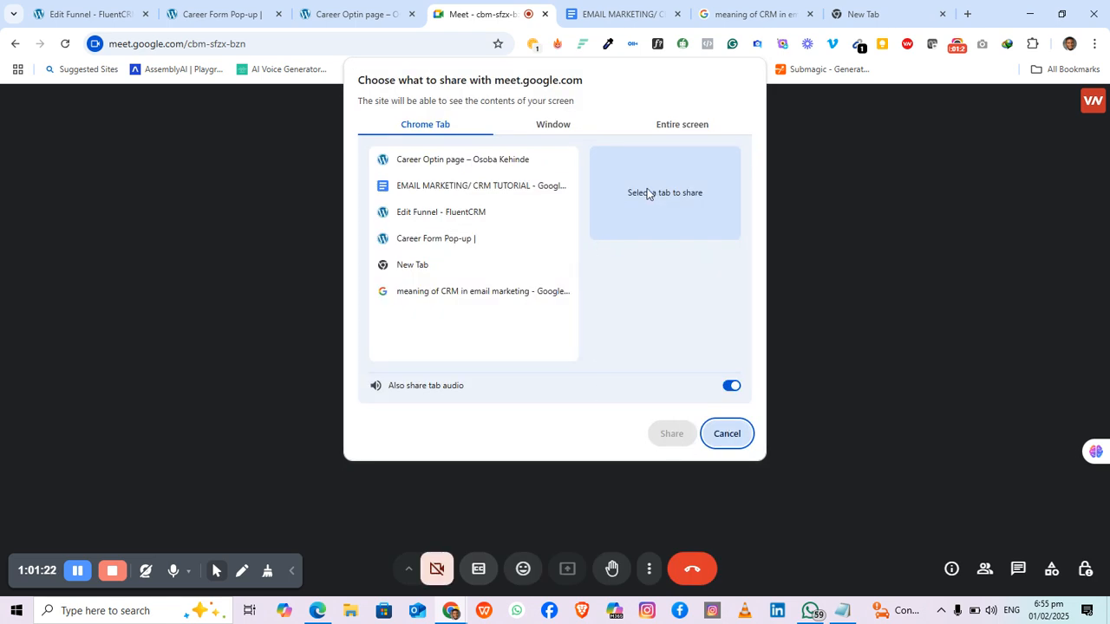
{"action": "left_click", "coordinate": [669, 124]}
{"action": "left_click", "coordinate": [527, 214]}
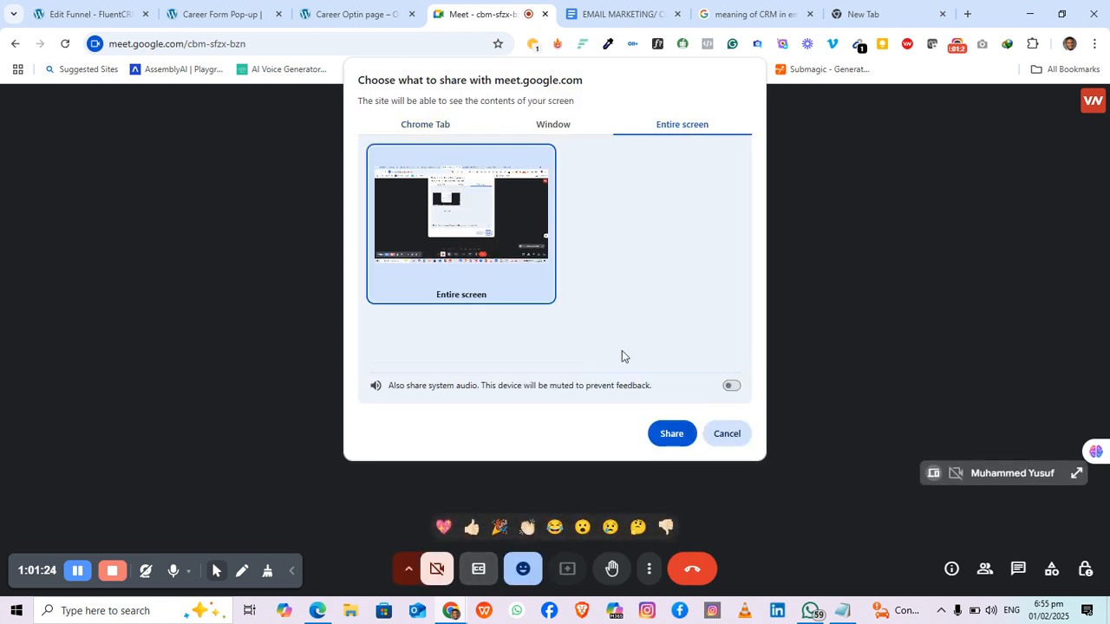
{"action": "left_click", "coordinate": [729, 386]}
{"action": "left_click", "coordinate": [681, 435]}
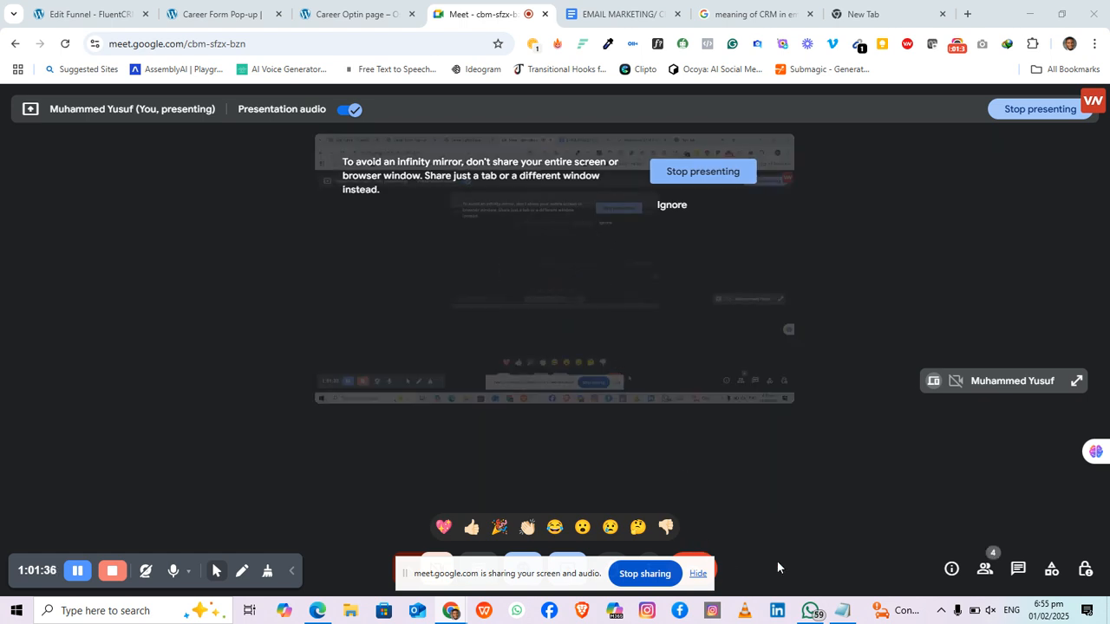
{"action": "left_click", "coordinate": [810, 610]}
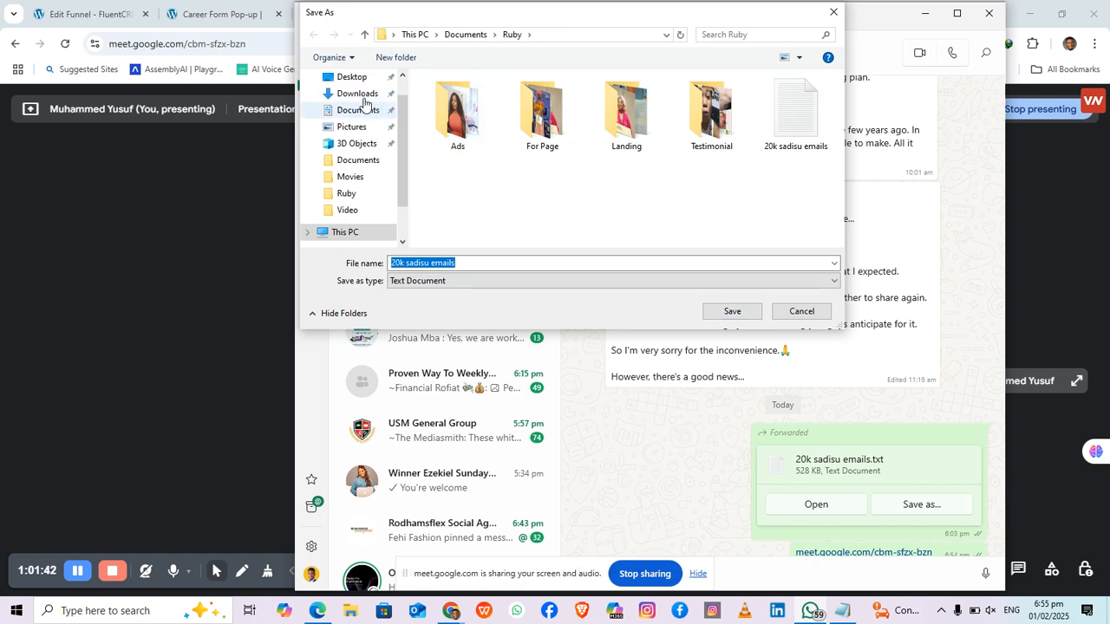
Step: Save '20k sadisu emails.txt' to the Desktop, replacing the existing copy, and minimize WhatsApp
{"action": "left_click", "coordinate": [352, 78]}
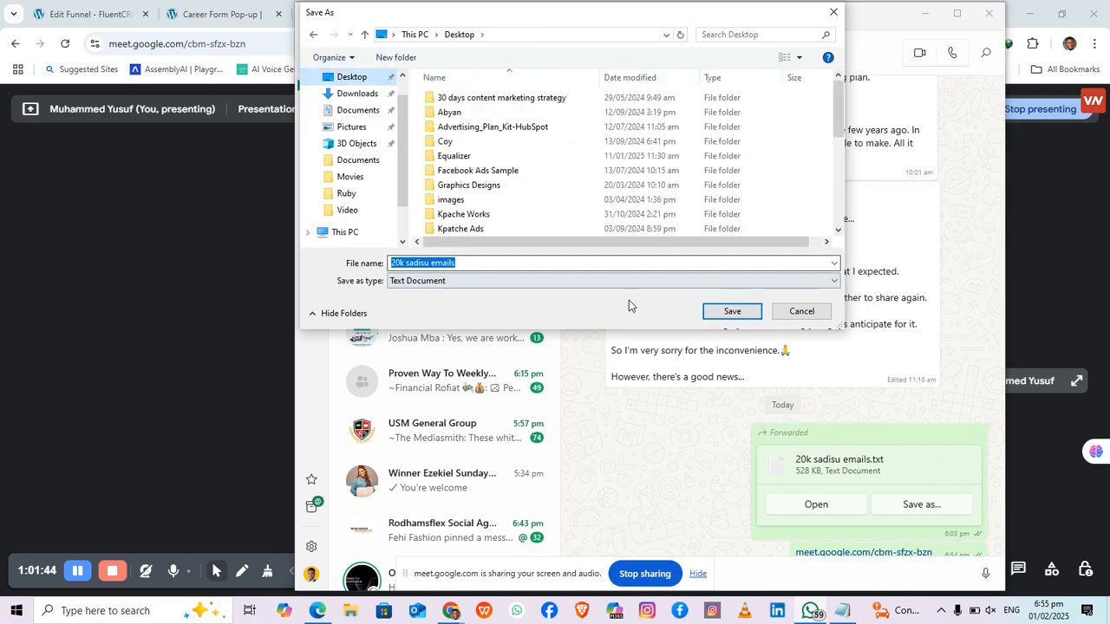
{"action": "left_click", "coordinate": [729, 312]}
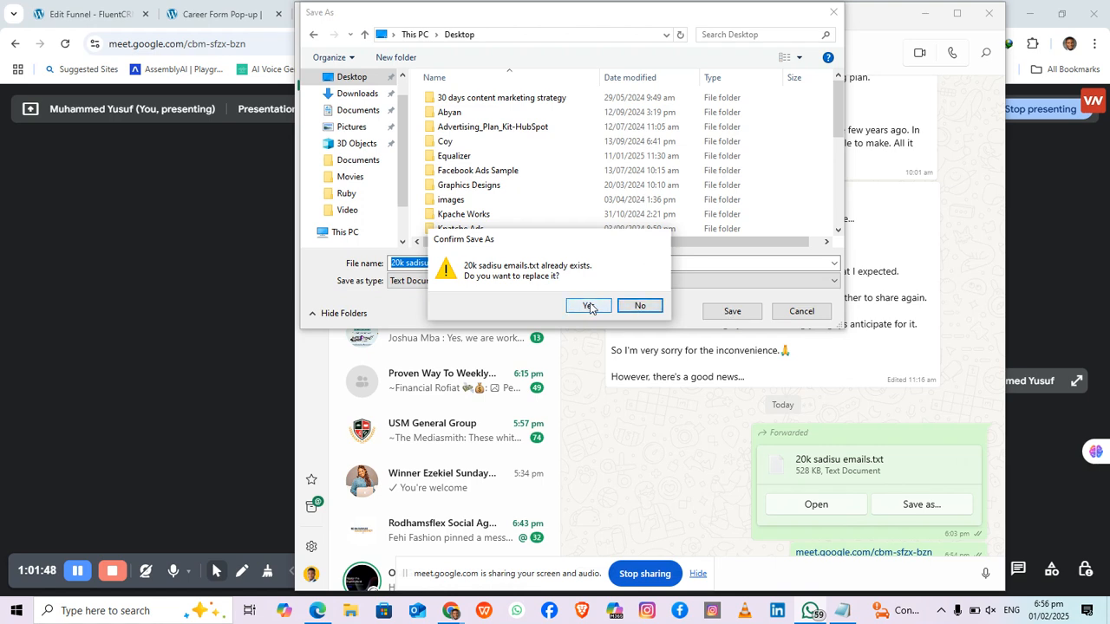
{"action": "left_click", "coordinate": [587, 306]}
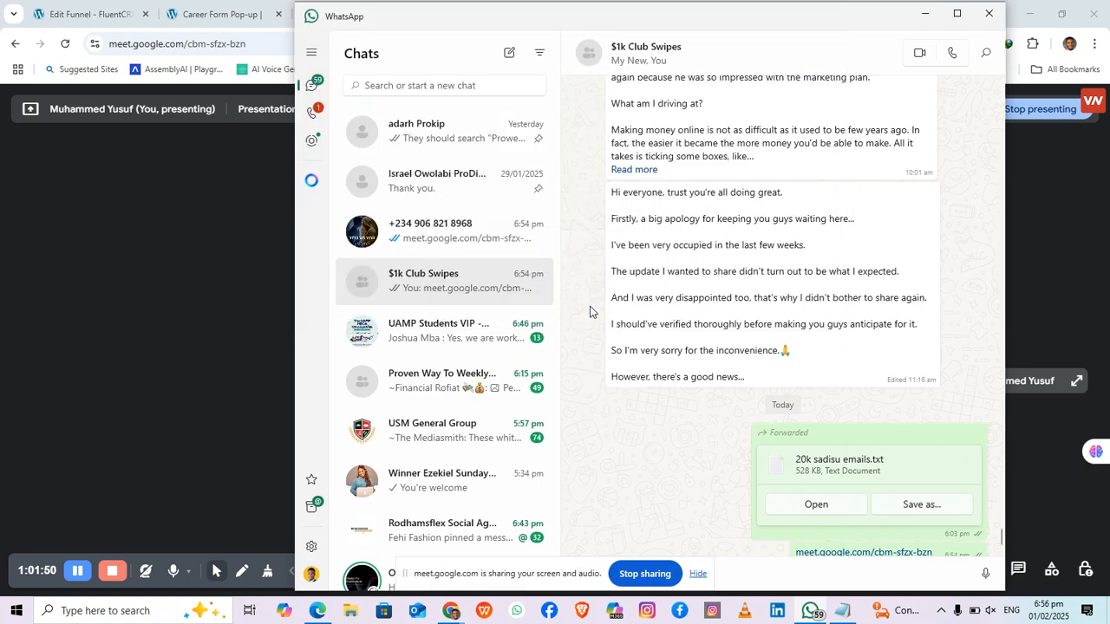
{"action": "left_click", "coordinate": [925, 19]}
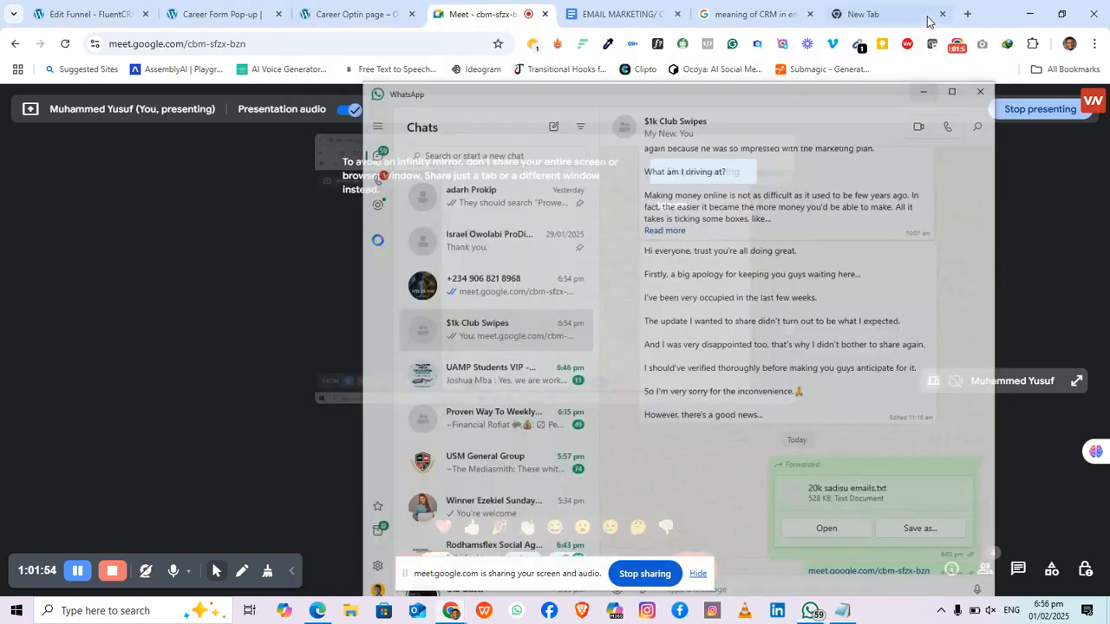
Step: From a new Chrome tab, enter 'sprea' to create a blank Google Sheets spreadsheet
{"action": "left_click", "coordinate": [854, 18]}
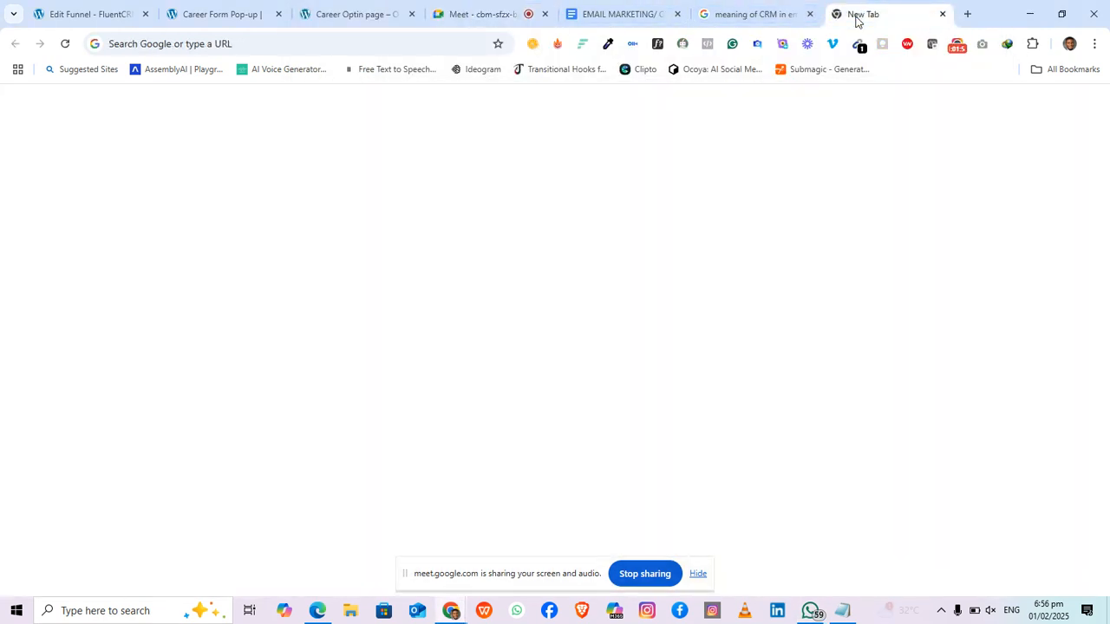
{"action": "left_click", "coordinate": [254, 43]}
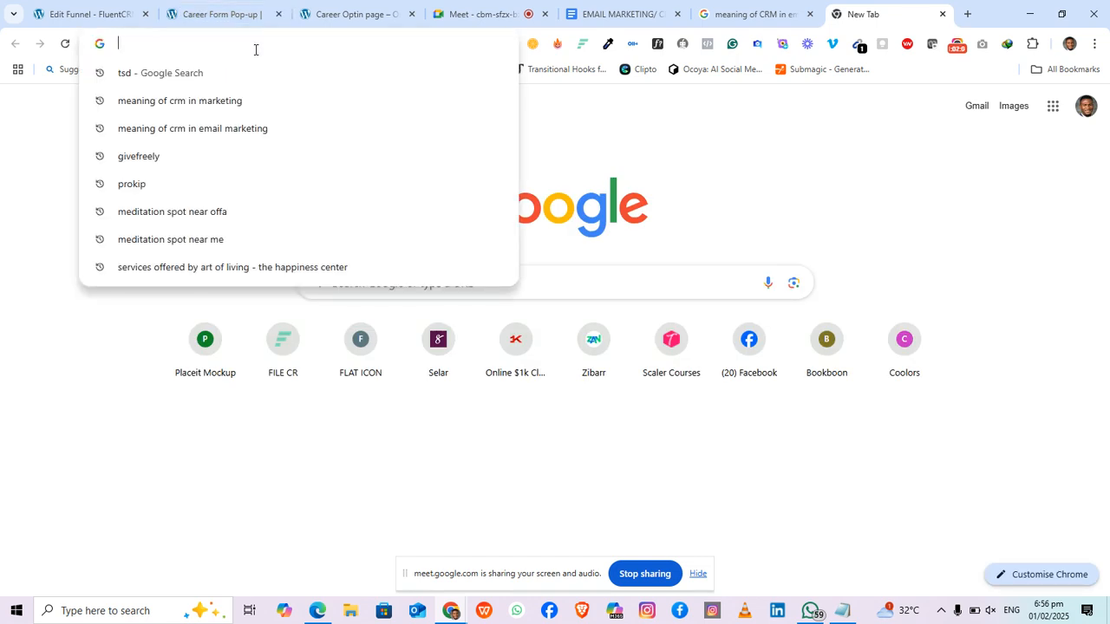
{"action": "type", "text": "c"}
{"action": "key", "text": "BackSpace"}
{"action": "key", "text": "BackSpace"}
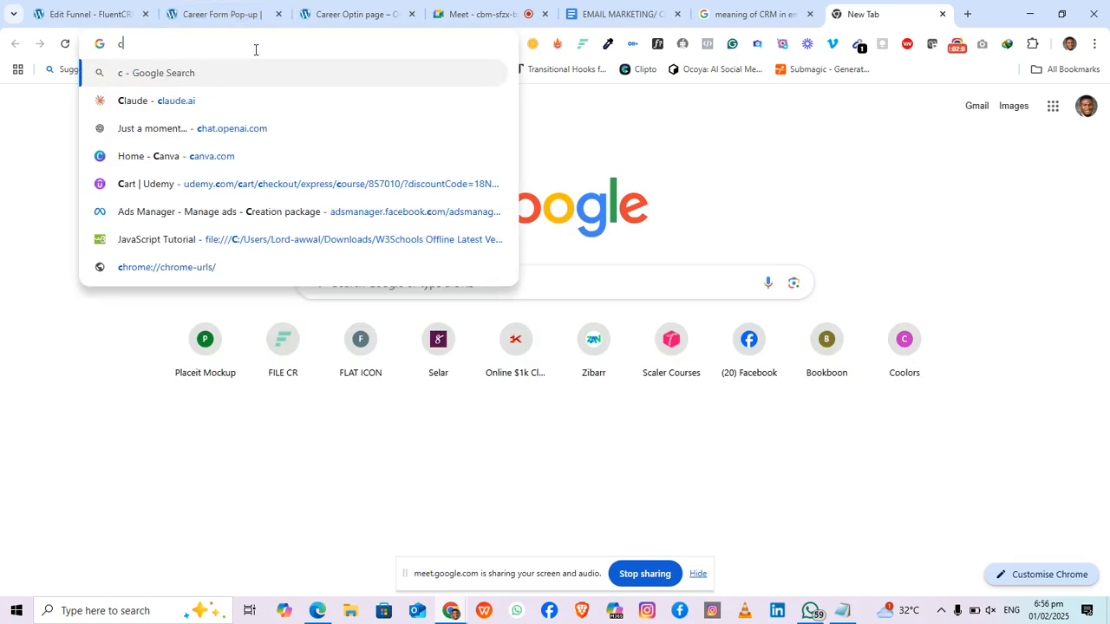
{"action": "type", "text": "sprea"}
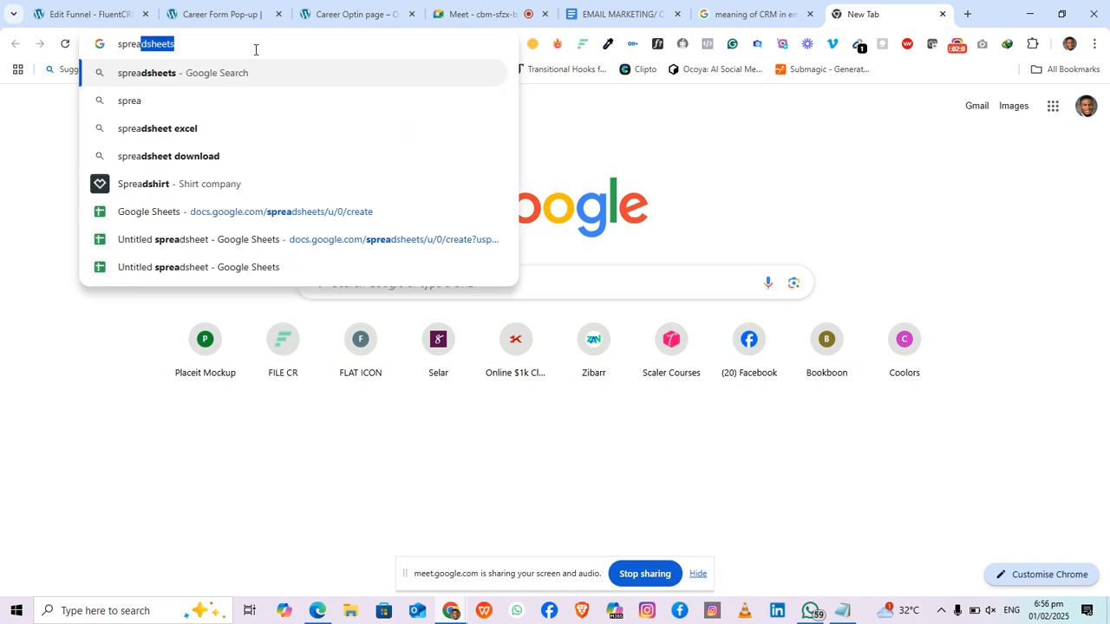
{"action": "key", "text": "Return"}
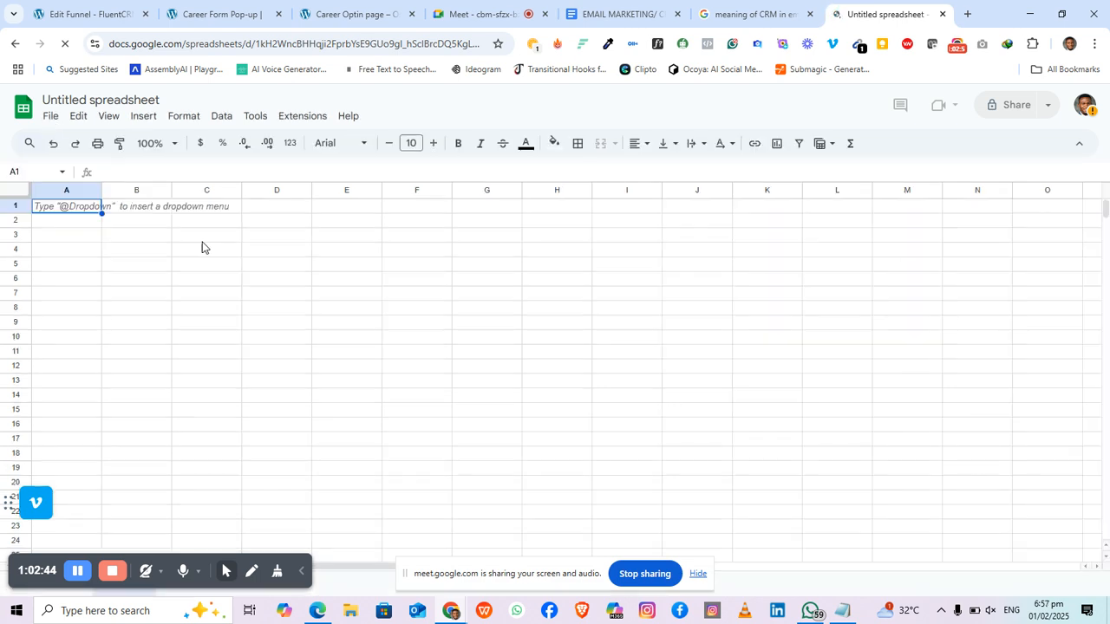
Step: Start a File › Import upload in Google Sheets and bring up the computer's file picker
{"action": "left_click", "coordinate": [52, 123]}
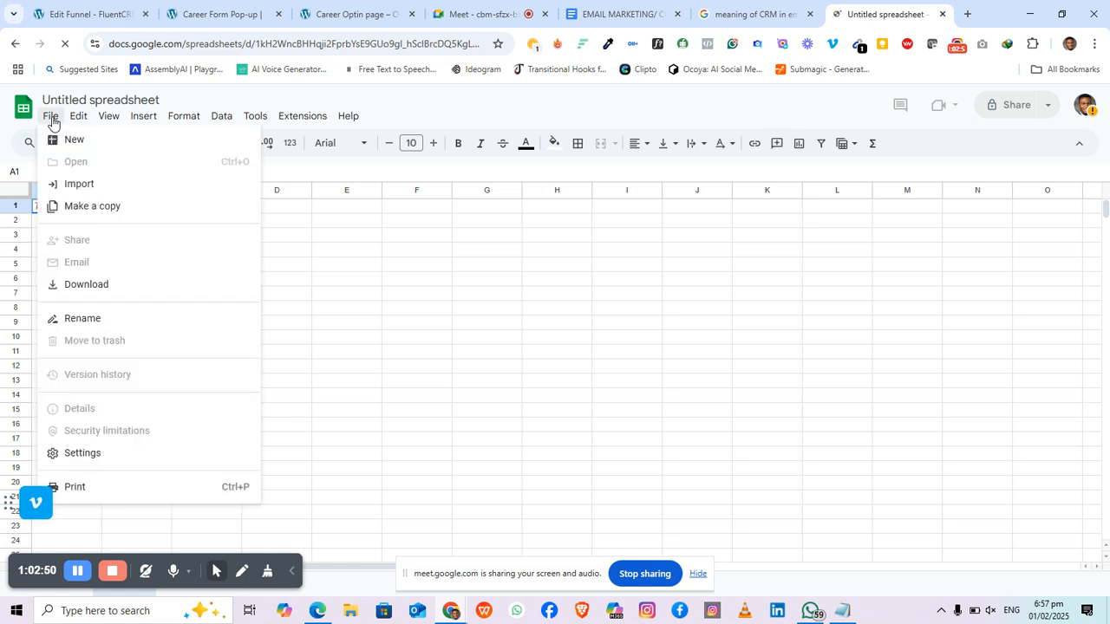
{"action": "left_click", "coordinate": [53, 122]}
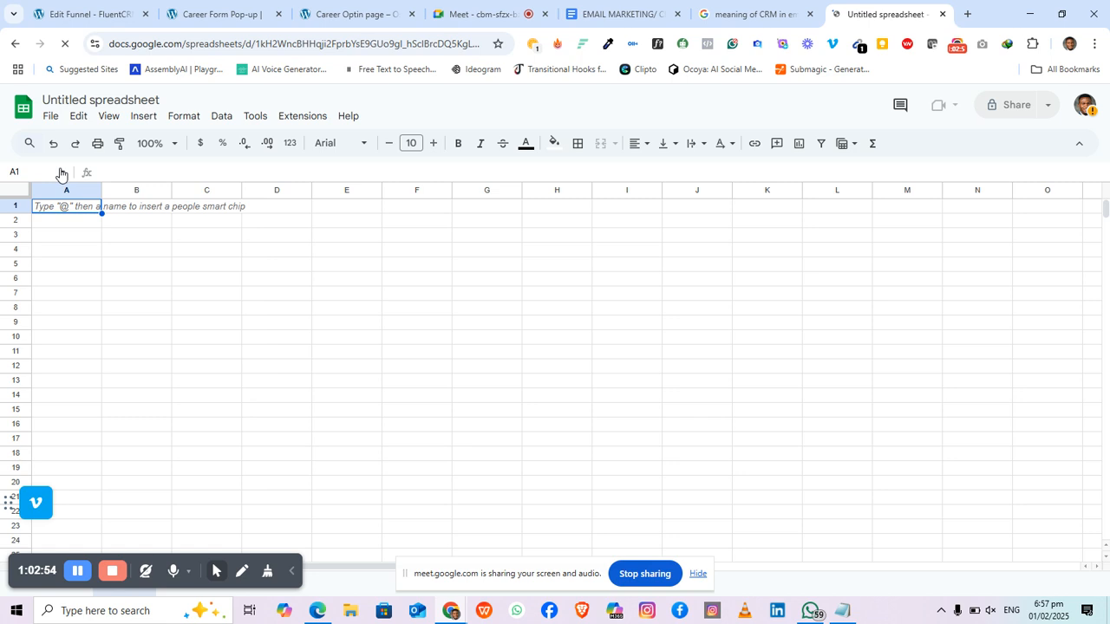
{"action": "left_click", "coordinate": [50, 121]}
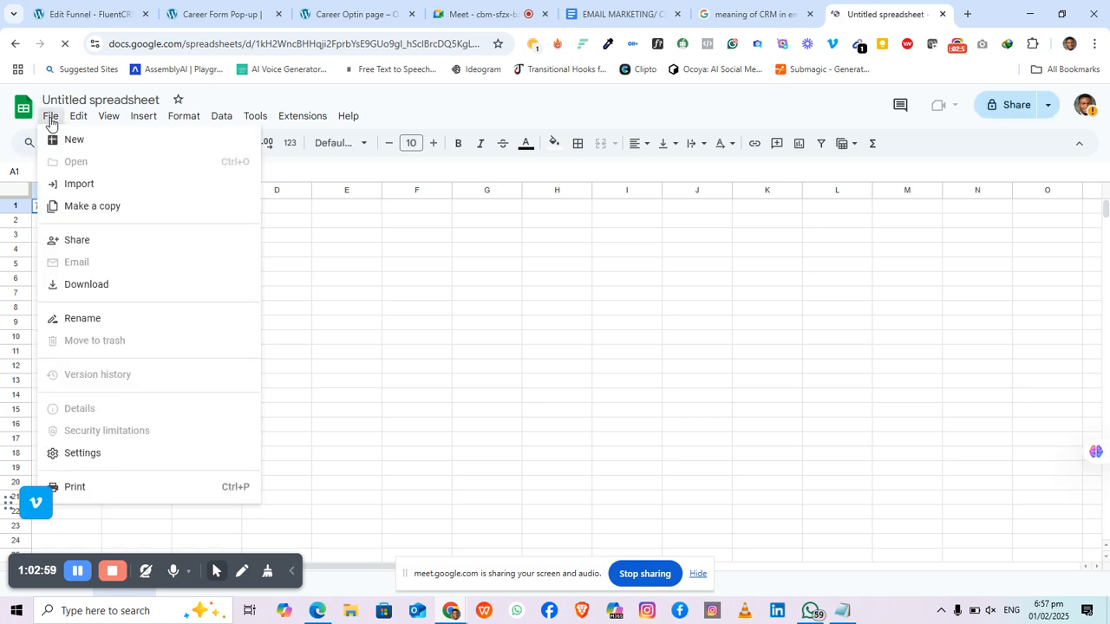
{"action": "left_click", "coordinate": [84, 185]}
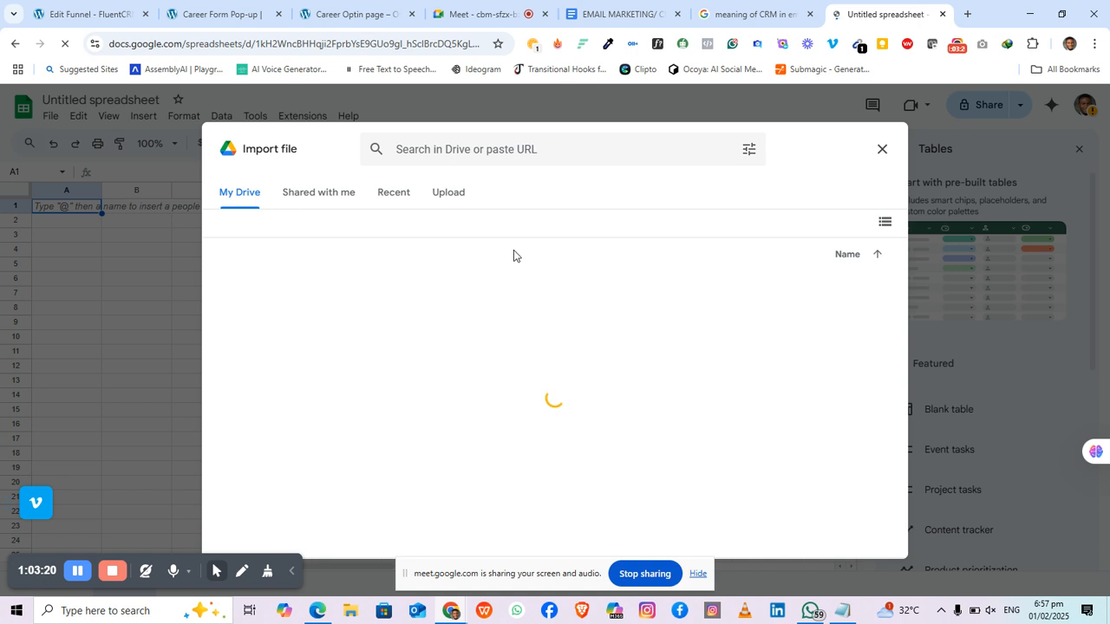
{"action": "left_click", "coordinate": [450, 197]}
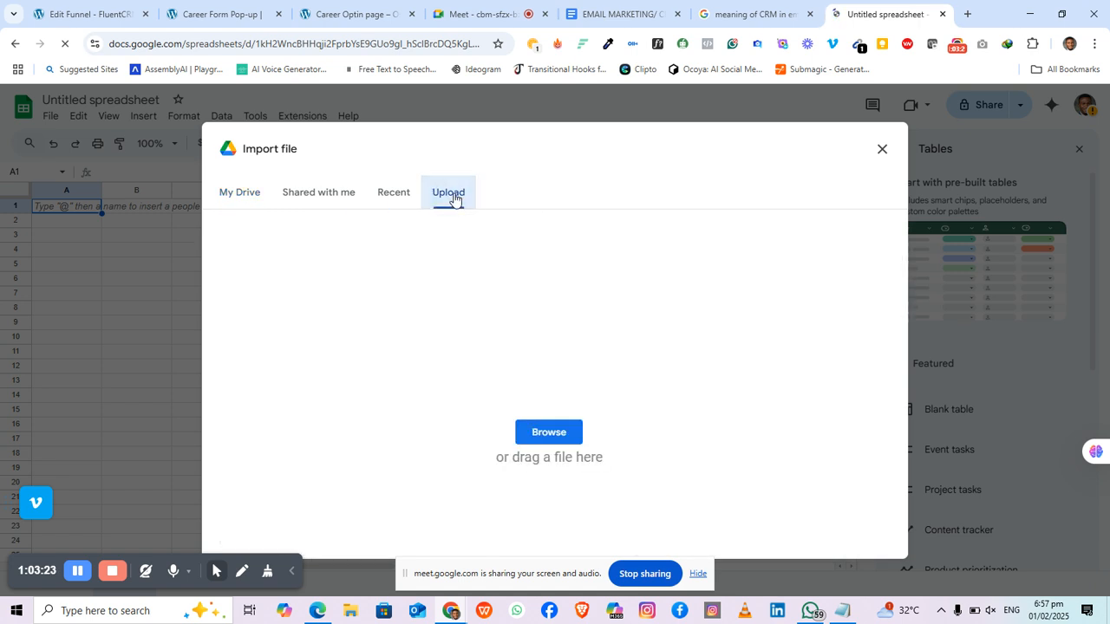
{"action": "left_click", "coordinate": [544, 433]}
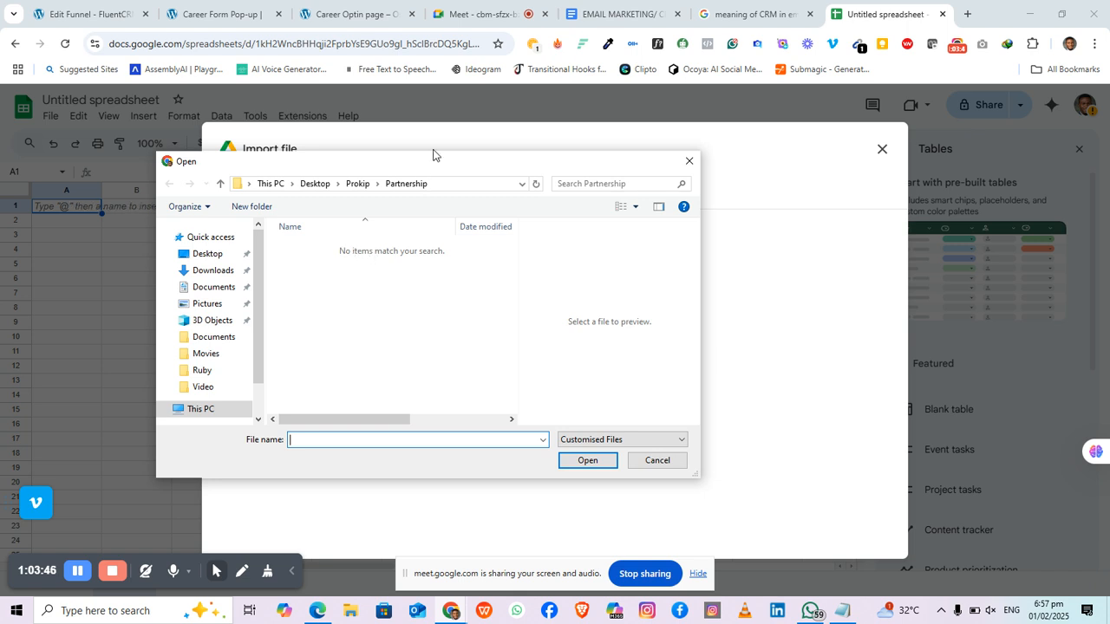
Step: Import the '20k sadisu emails' file from the Desktop into the spreadsheet
{"action": "left_click", "coordinate": [209, 254]}
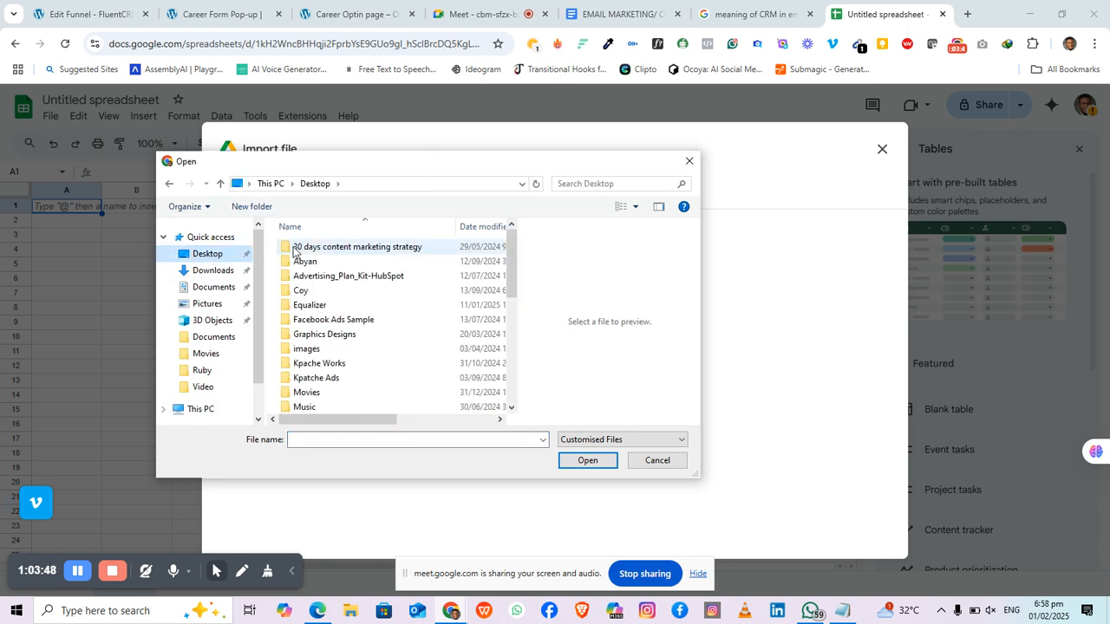
{"action": "scroll", "coordinate": [322, 286], "scroll_direction": "down", "scroll_amount": 5}
{"action": "scroll", "coordinate": [327, 299], "scroll_direction": "down", "scroll_amount": 1}
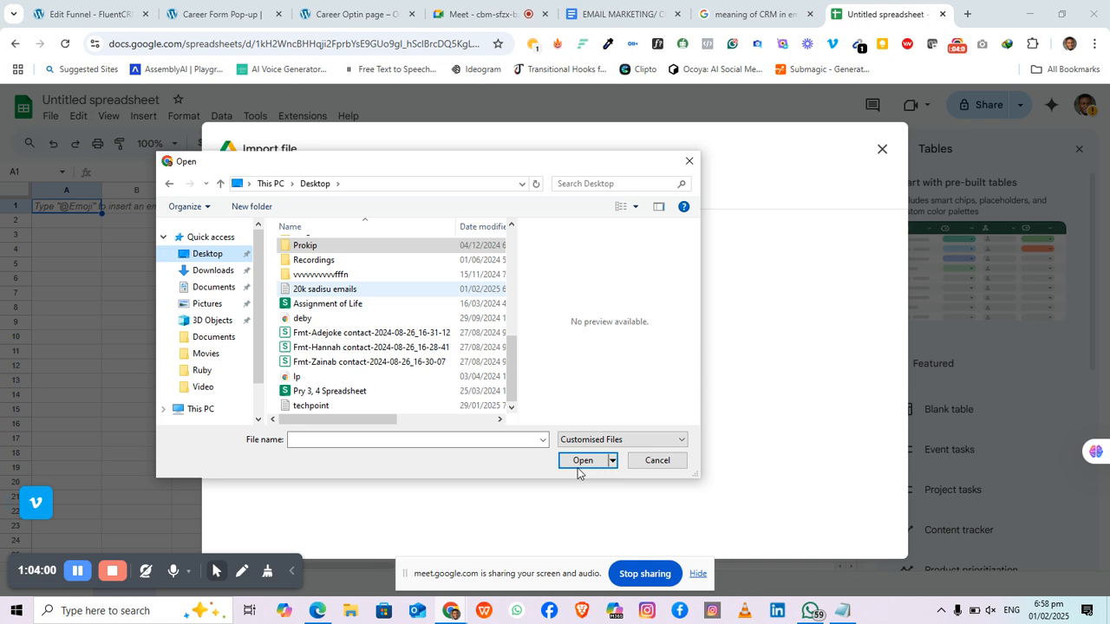
{"action": "left_click", "coordinate": [299, 293]}
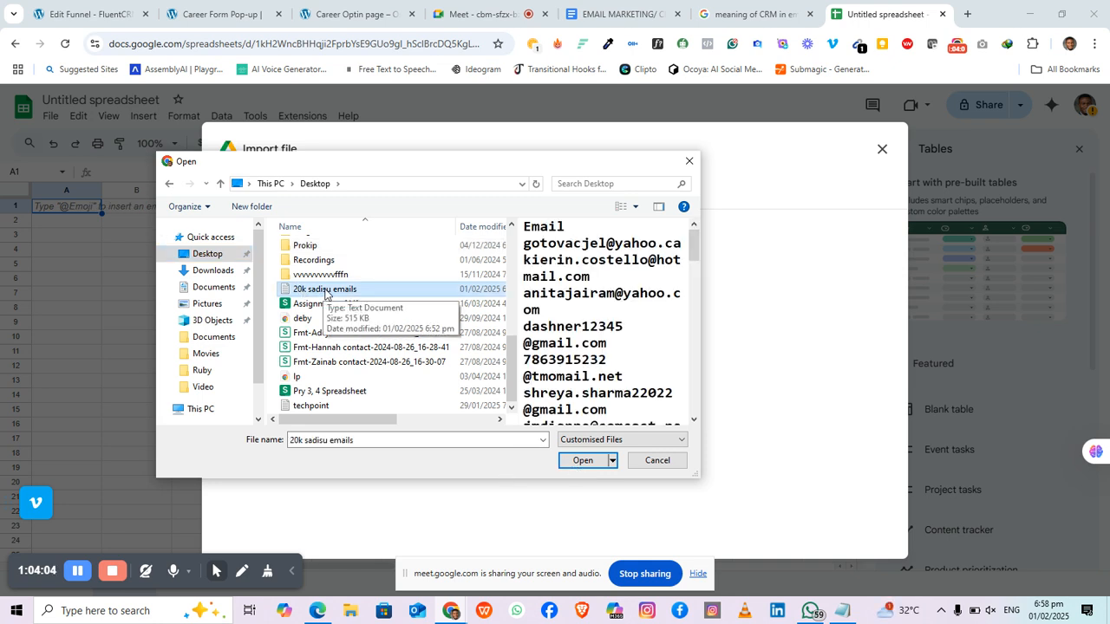
{"action": "left_click", "coordinate": [583, 465]}
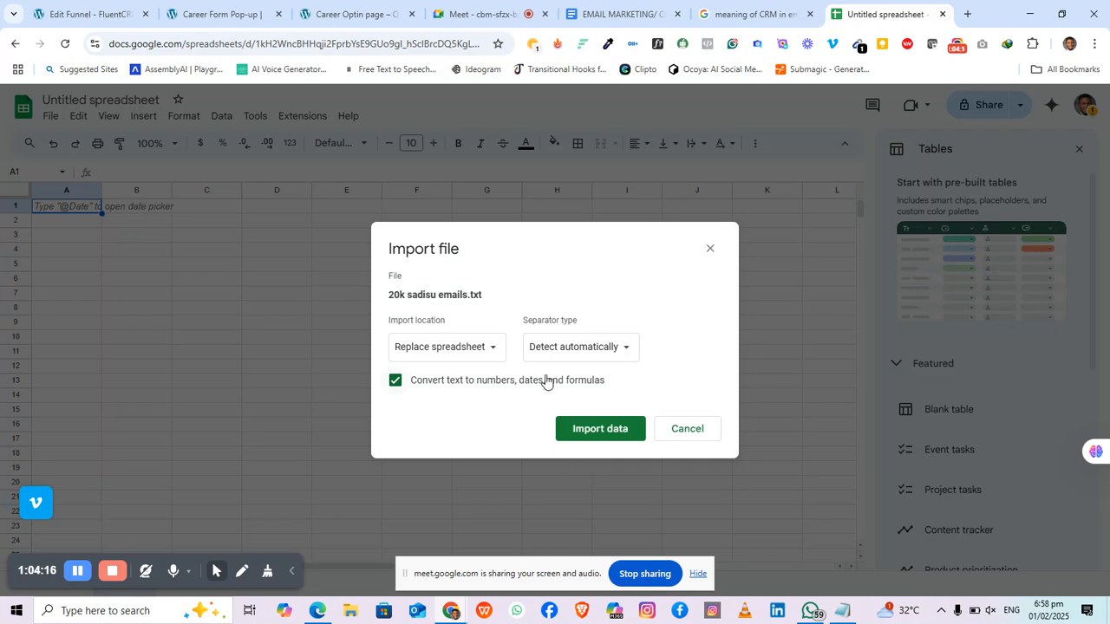
{"action": "left_click", "coordinate": [610, 437]}
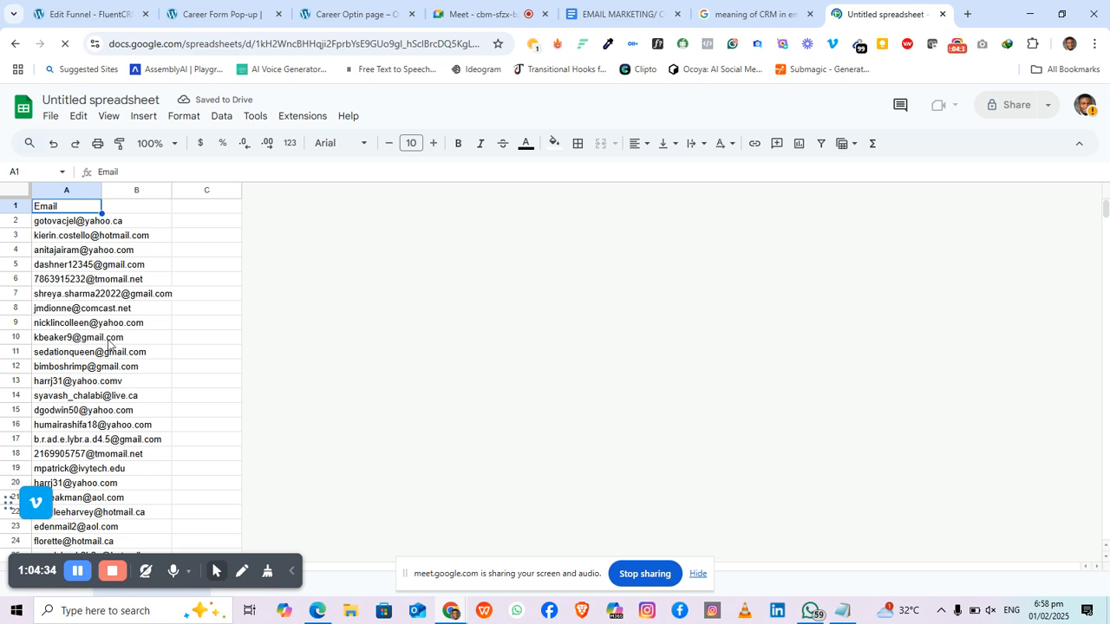
Step: Rename the spreadsheet to 'Saidu Emails'
{"action": "scroll", "coordinate": [110, 355], "scroll_direction": "down", "scroll_amount": 5}
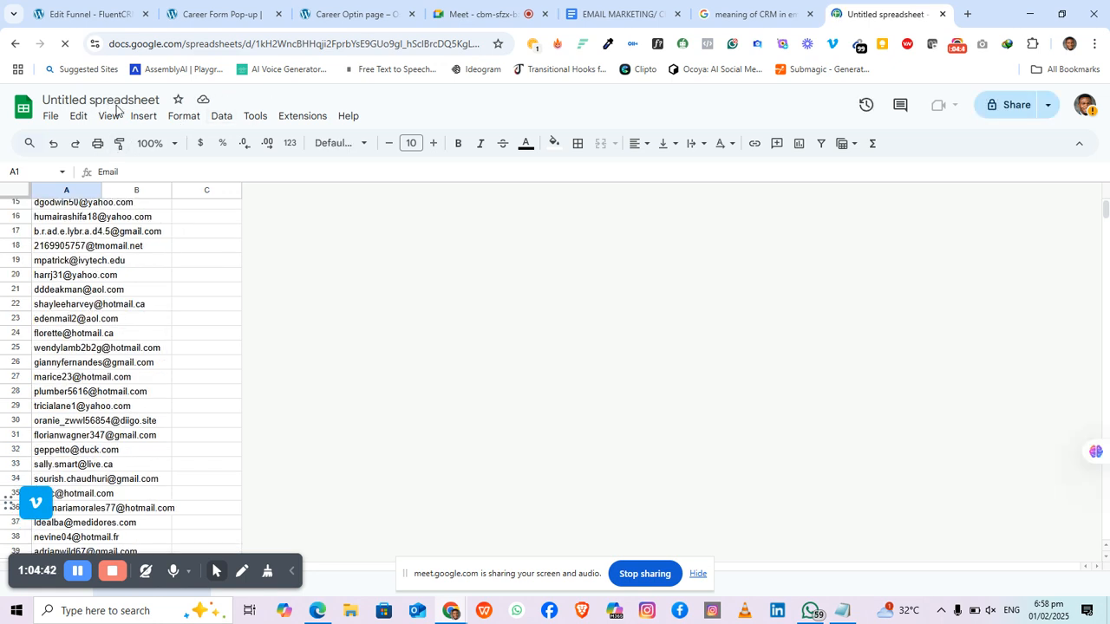
{"action": "left_click", "coordinate": [115, 102]}
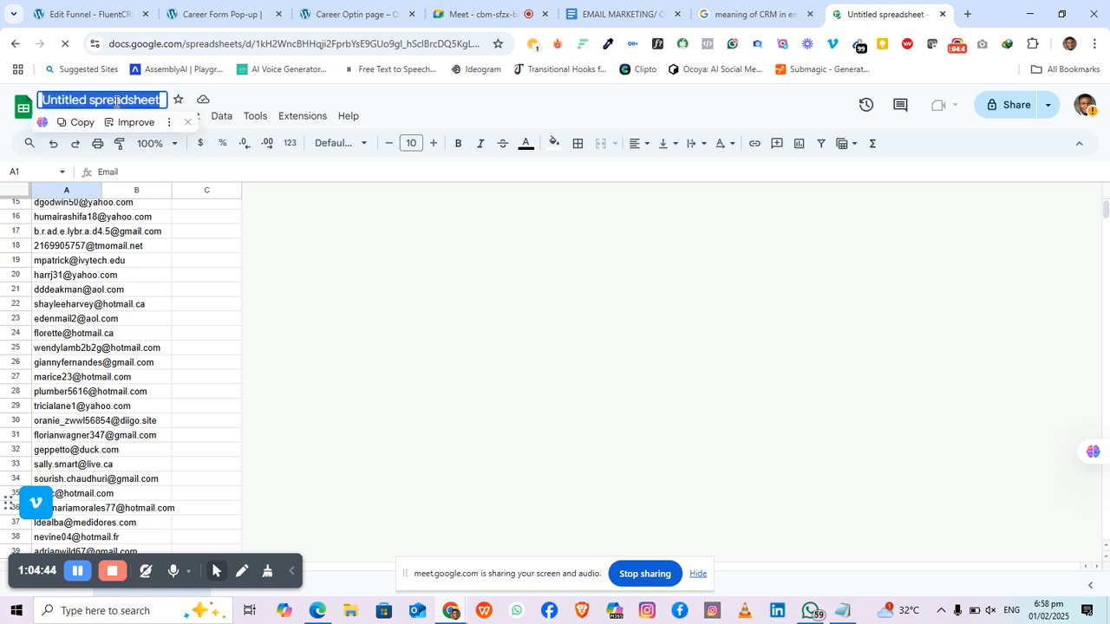
{"action": "type", "text": "Said"}
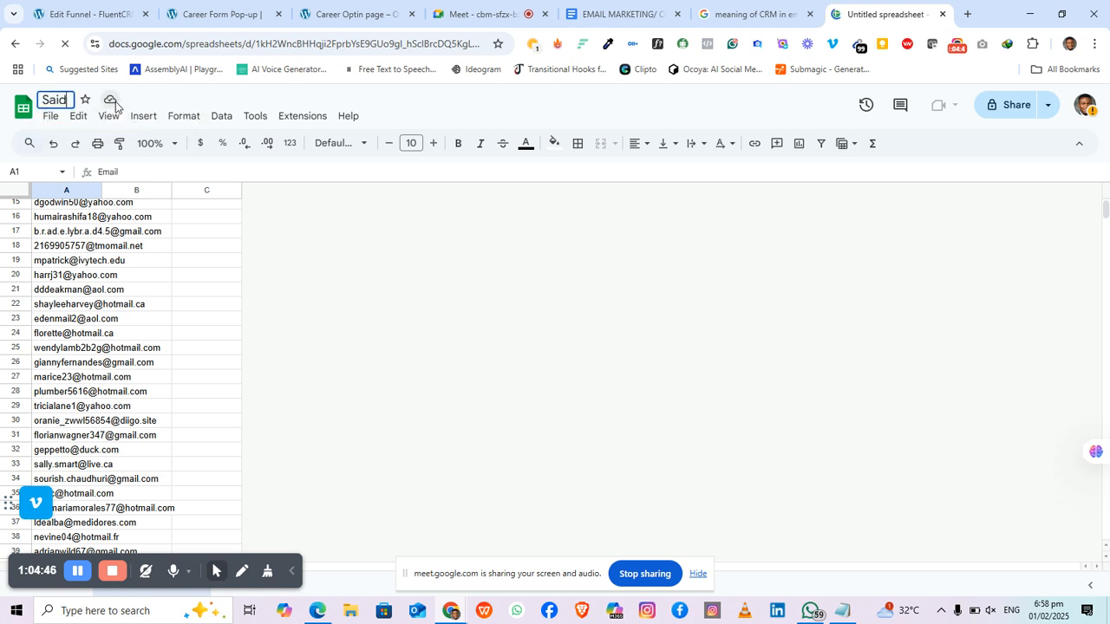
{"action": "type", "text": "u Ema"}
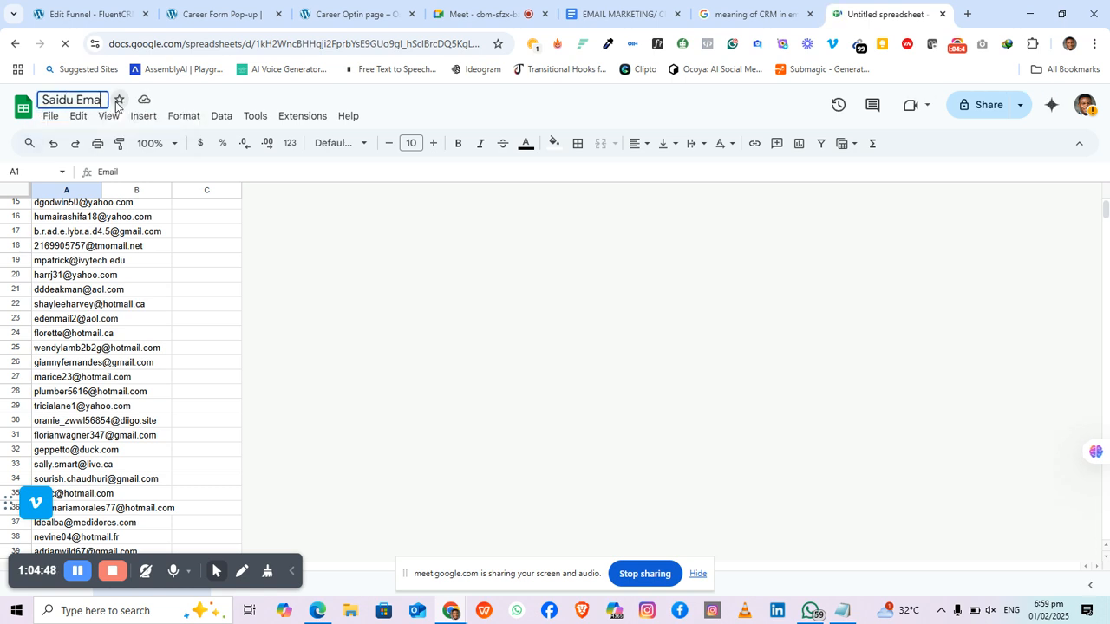
{"action": "type", "text": "ils"}
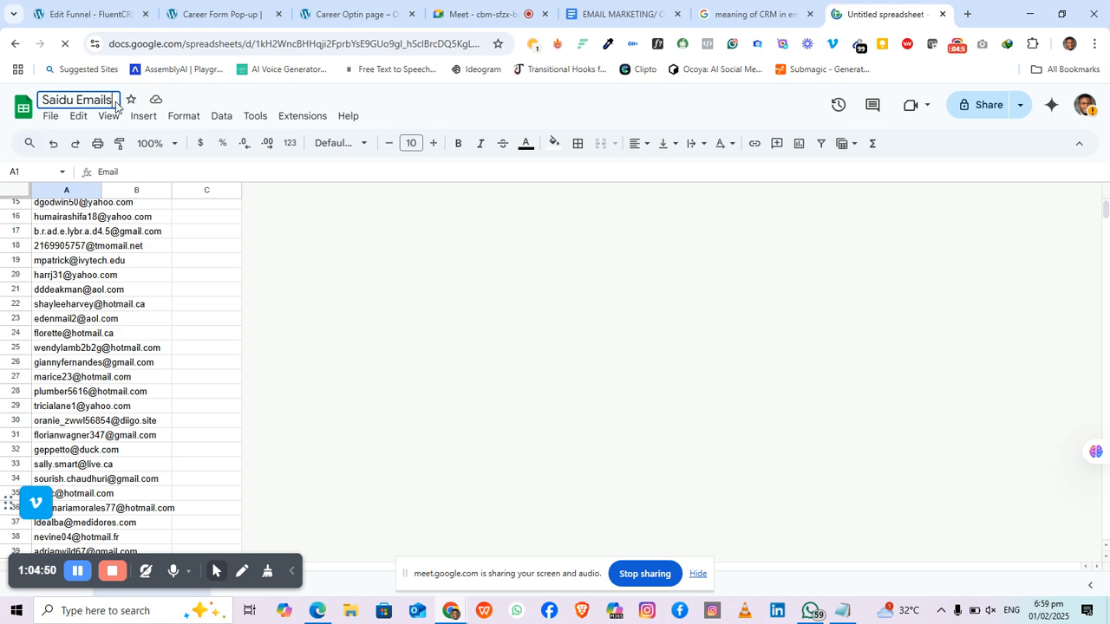
{"action": "key", "text": "Return"}
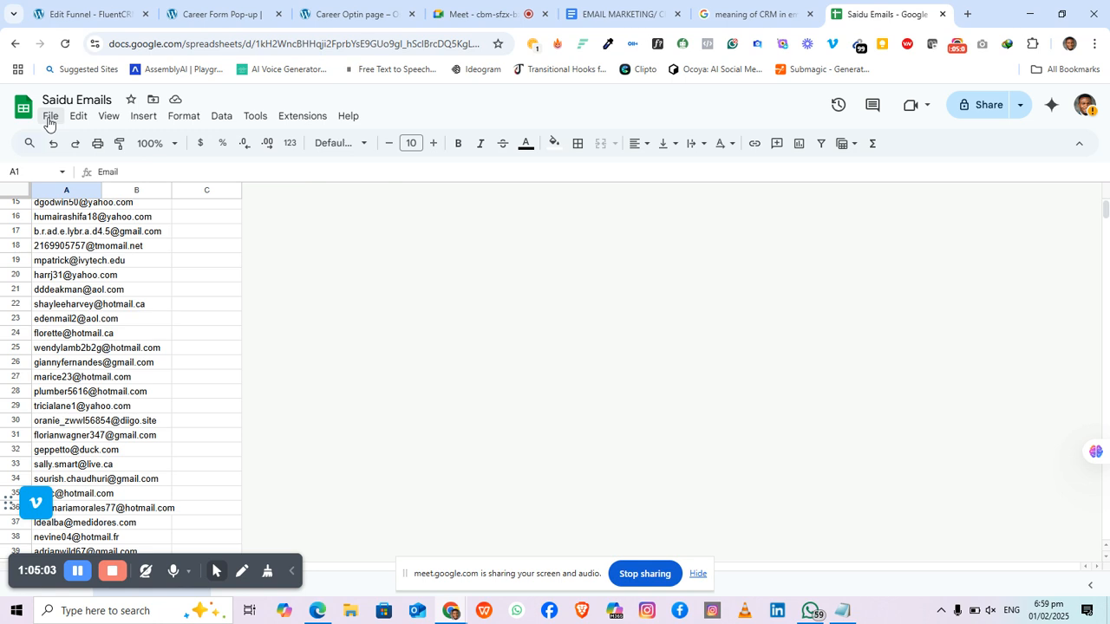
Step: Download the sheet as a Comma Separated Values (.csv) file
{"action": "left_click", "coordinate": [50, 116]}
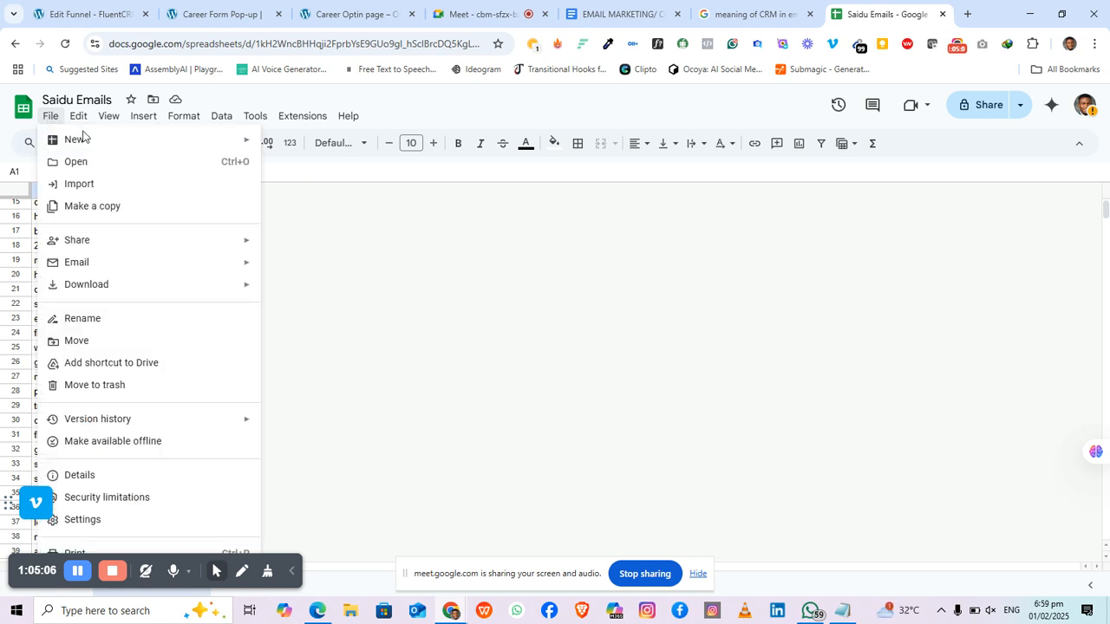
{"action": "mouse_move", "coordinate": [79, 117]}
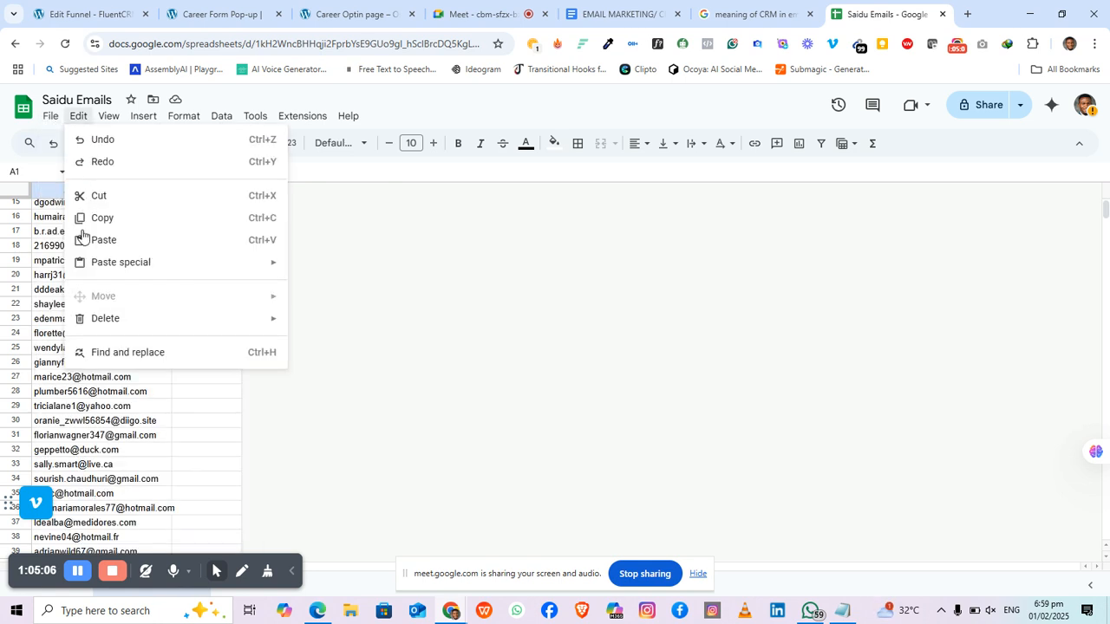
{"action": "left_click", "coordinate": [51, 124]}
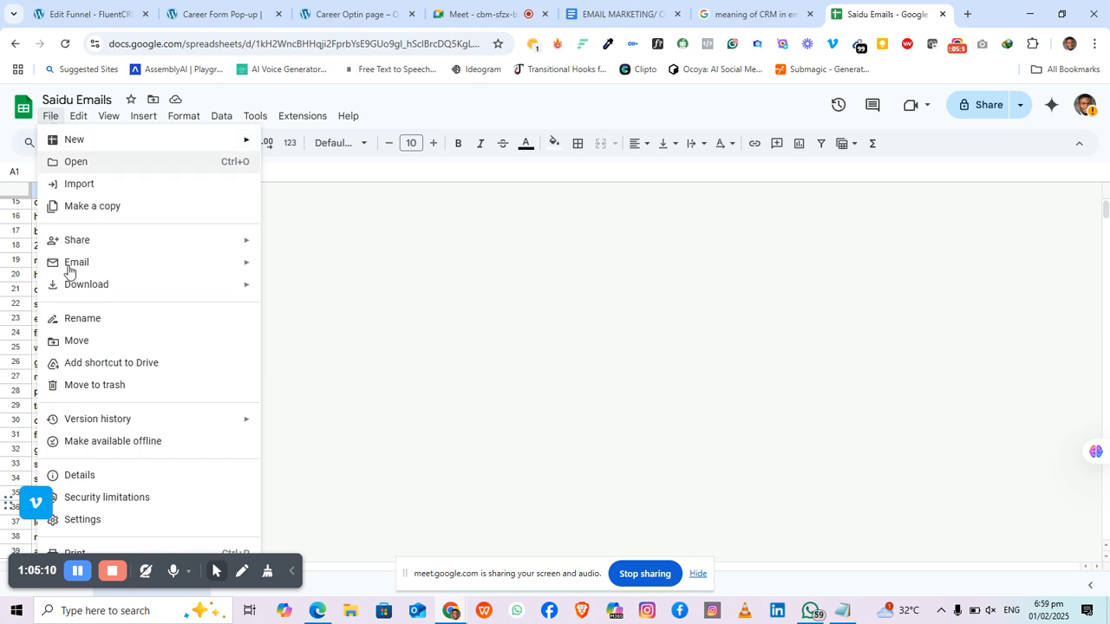
{"action": "mouse_move", "coordinate": [131, 297]}
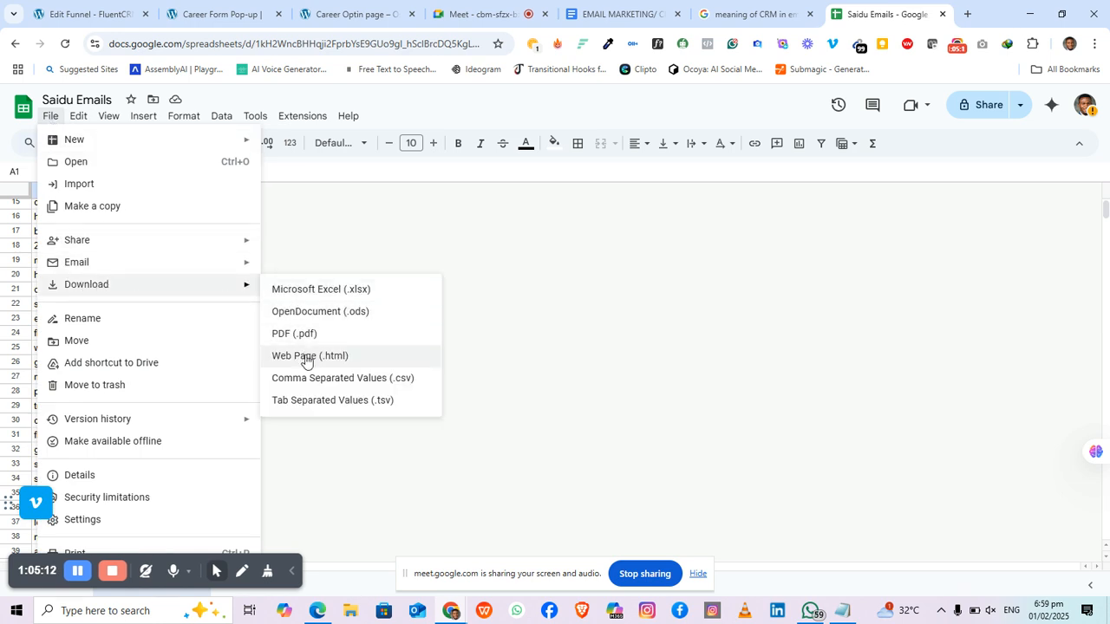
{"action": "left_click", "coordinate": [324, 383]}
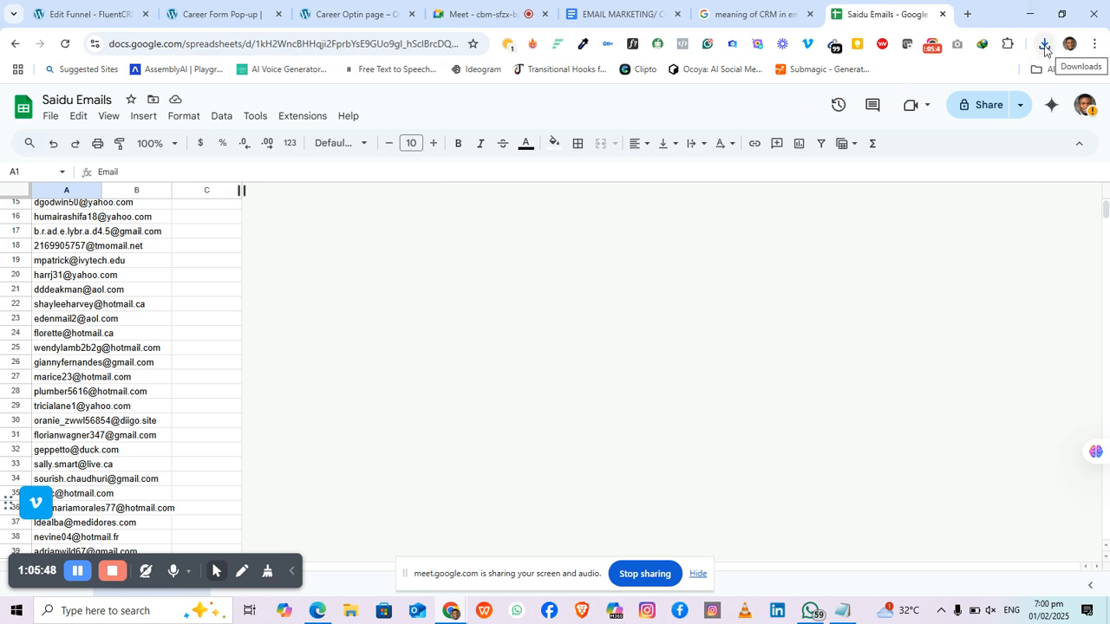
Step: Try resuming the failed CSV download, then view Chrome's full download history
{"action": "left_click", "coordinate": [1044, 45]}
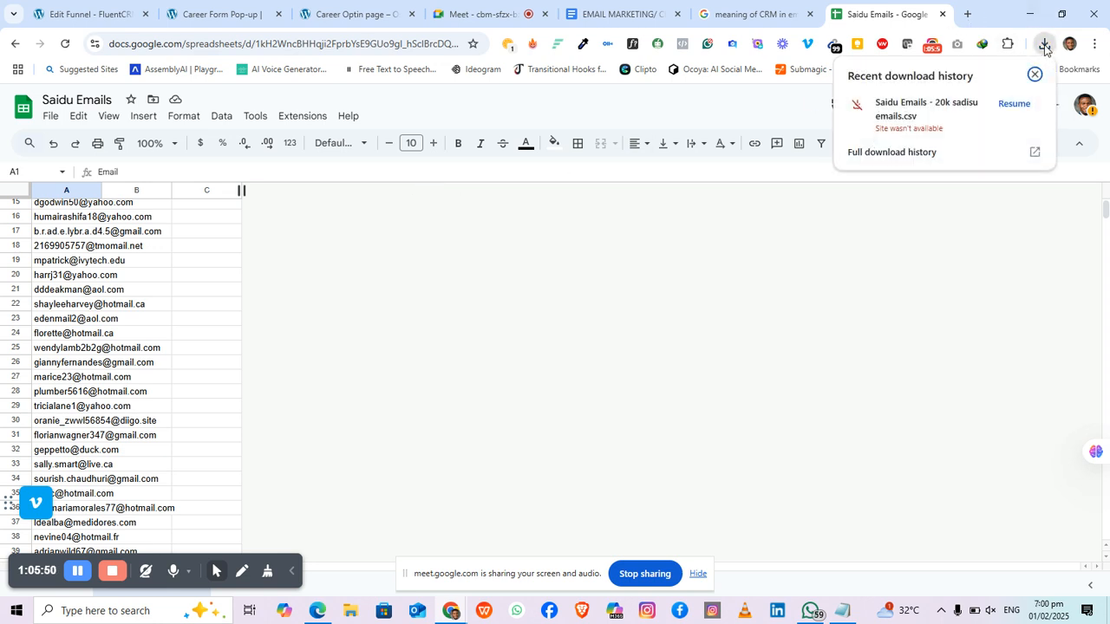
{"action": "left_click", "coordinate": [1015, 105]}
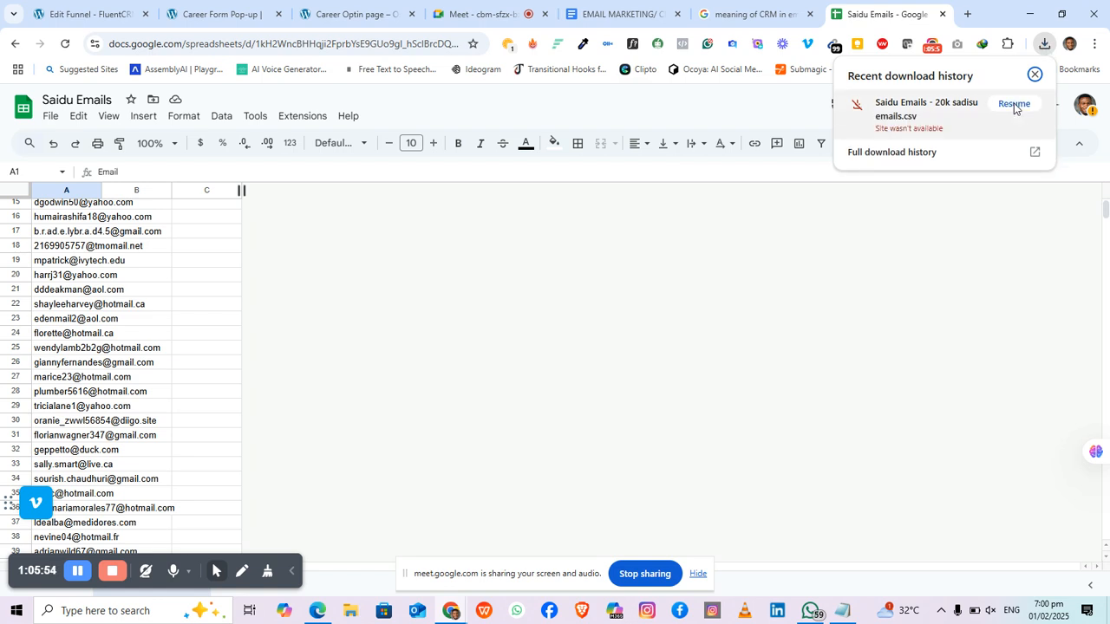
{"action": "left_click", "coordinate": [1014, 105]}
{"action": "left_click", "coordinate": [1020, 102]}
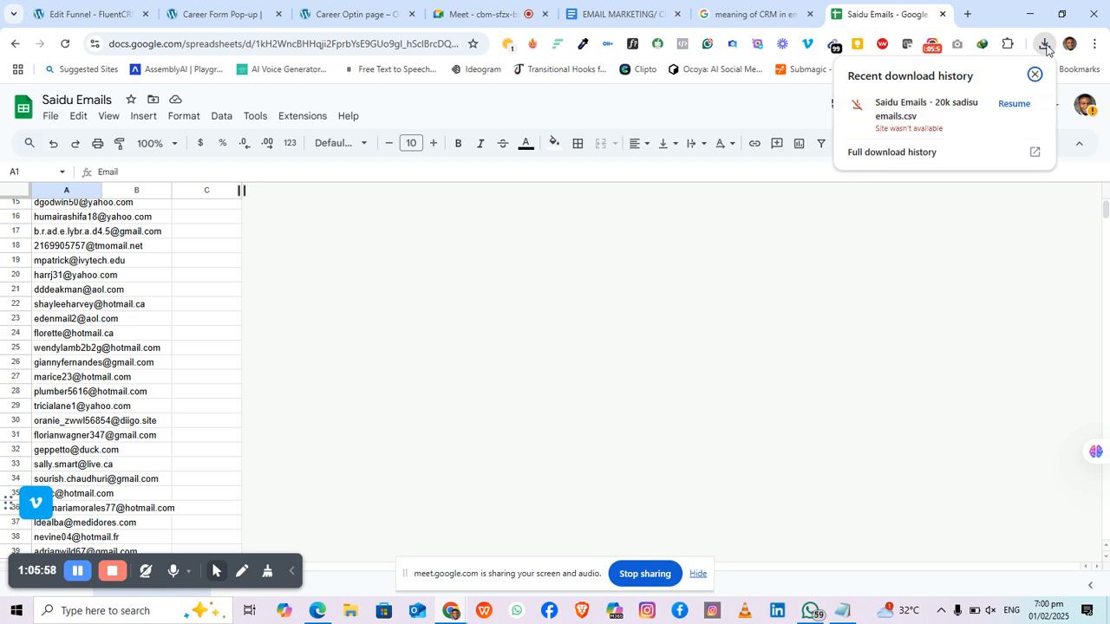
{"action": "left_click", "coordinate": [1039, 154]}
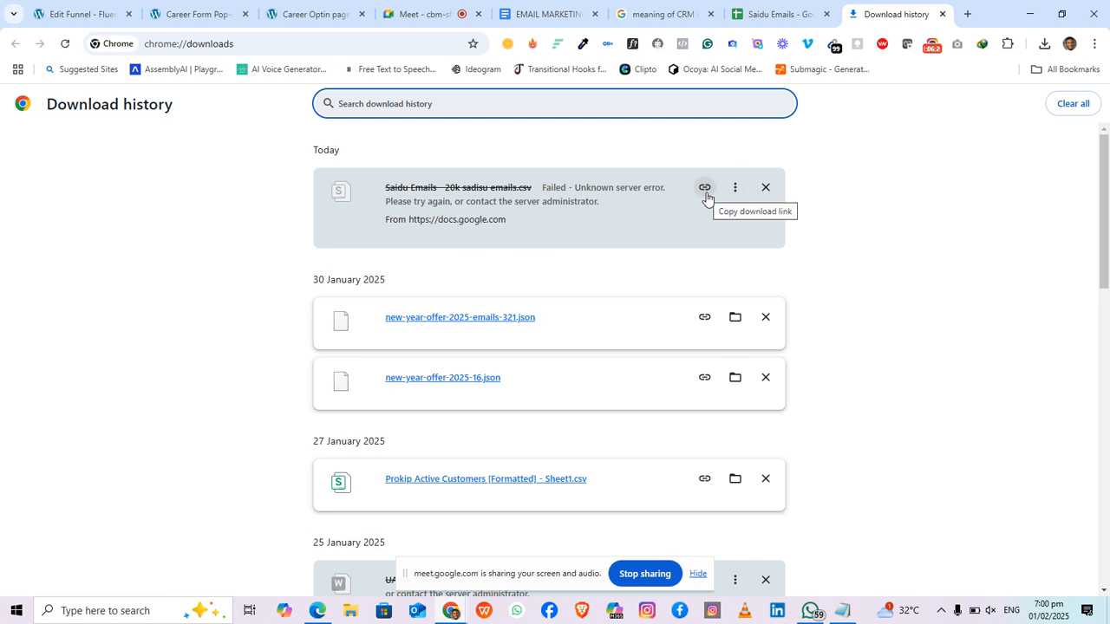
Step: Download the 'Saidu Emails' sheet as CSV again and confirm it completed at 516 KB
{"action": "left_click", "coordinate": [780, 14]}
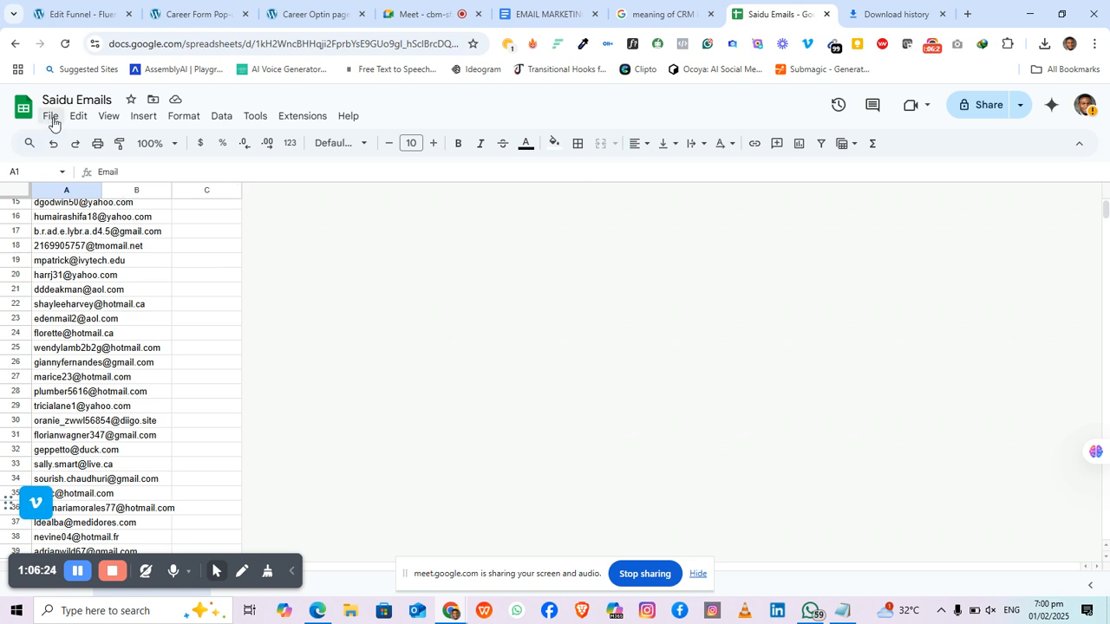
{"action": "left_click", "coordinate": [52, 121]}
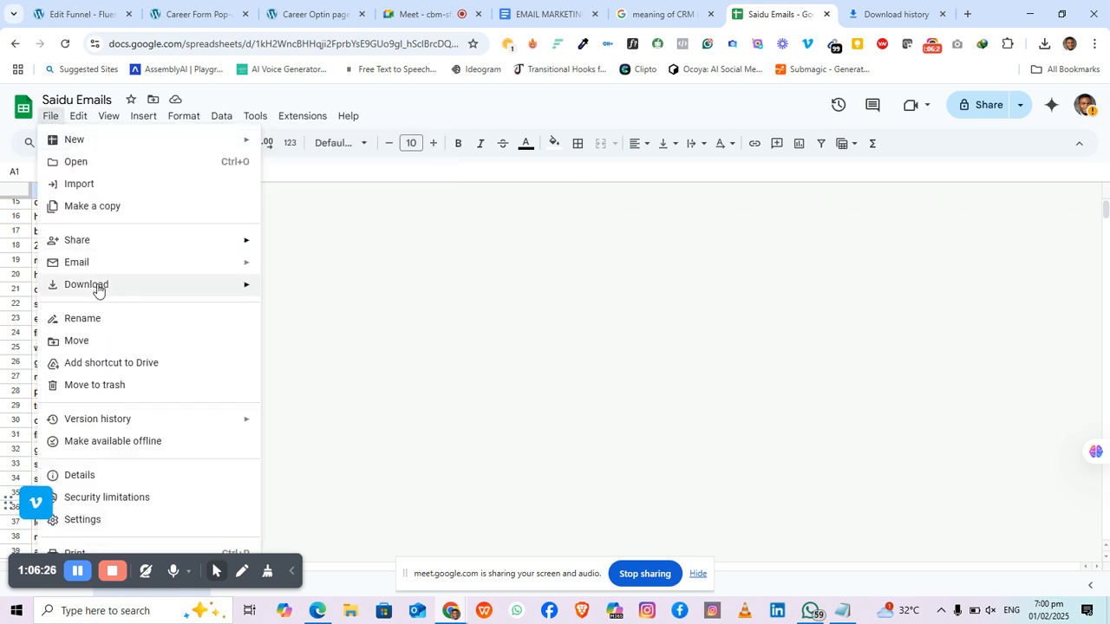
{"action": "mouse_move", "coordinate": [100, 291]}
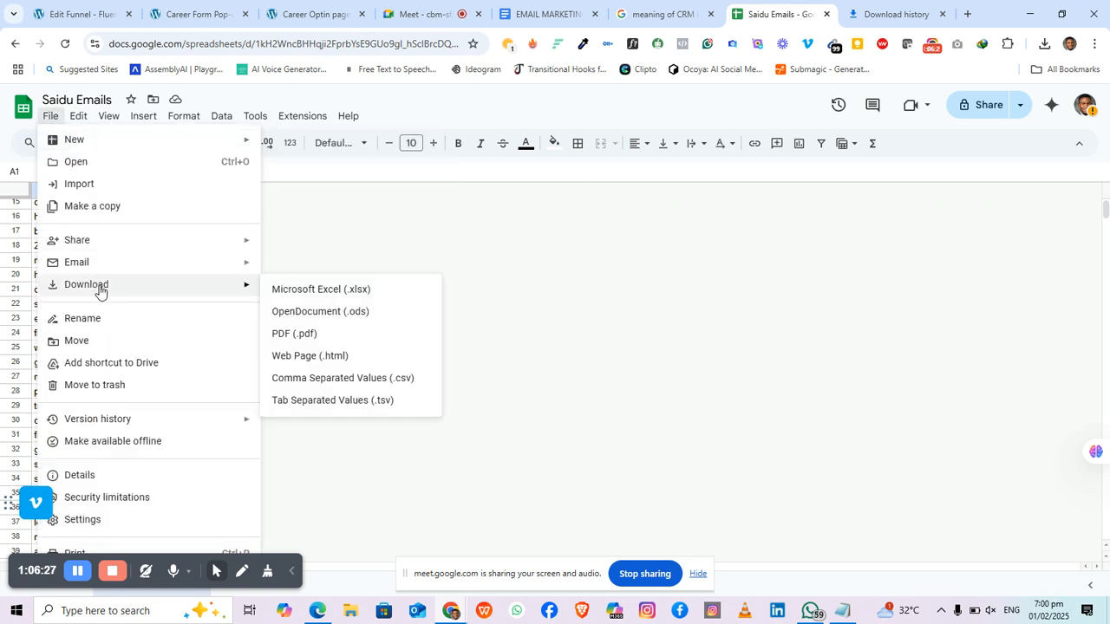
{"action": "left_click", "coordinate": [317, 378]}
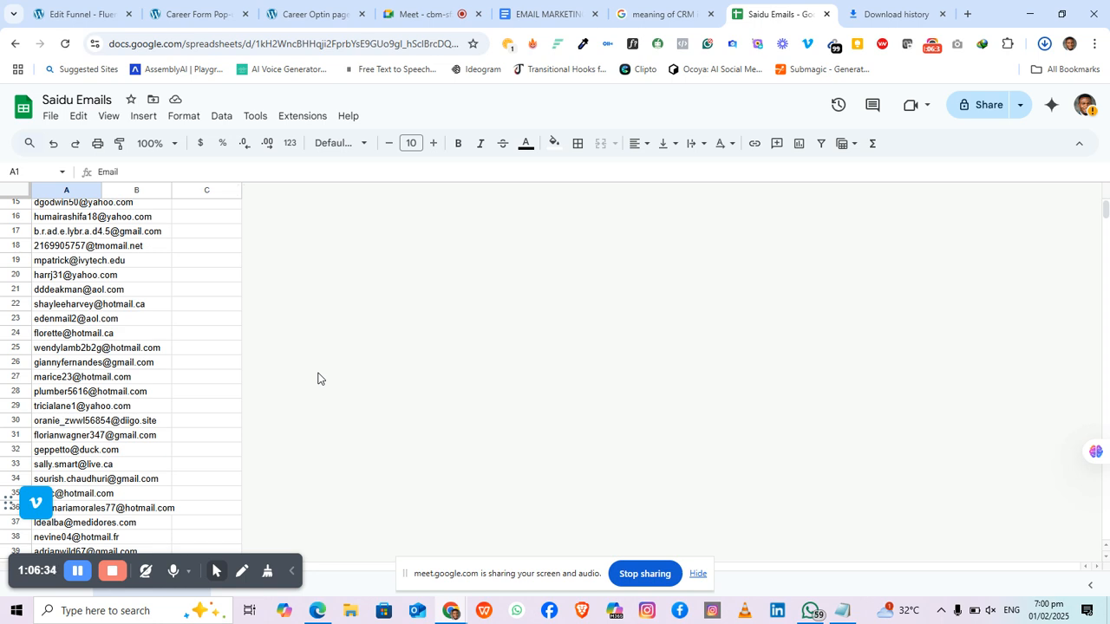
{"action": "left_click", "coordinate": [1044, 43]}
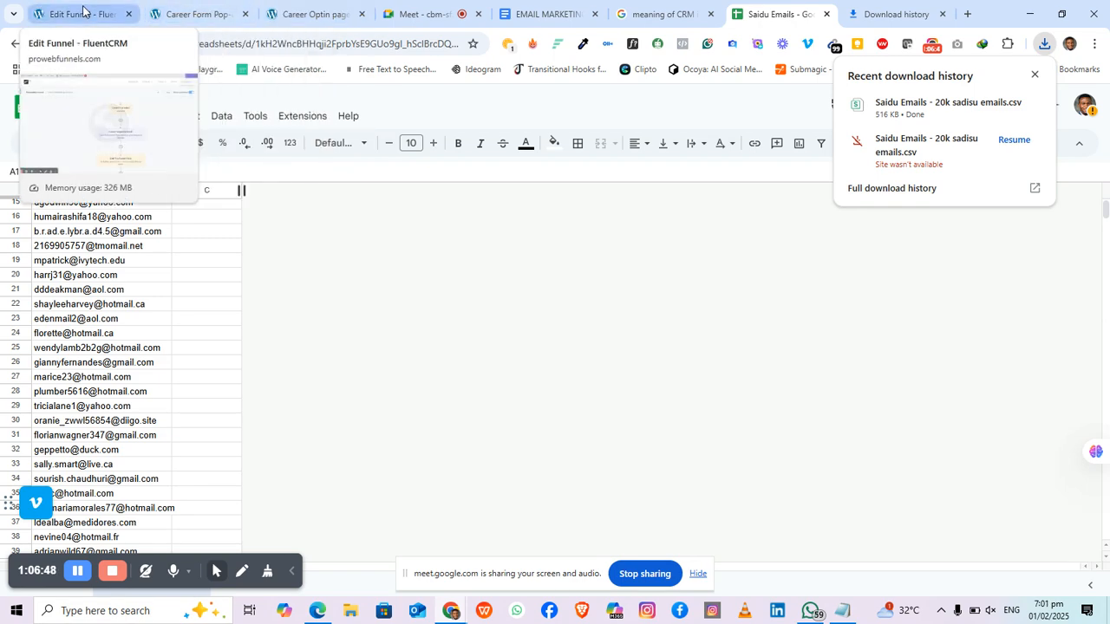
Step: Close the Career Form Pop-up and Career Optin tabs and open the FluentCRM dashboard
{"action": "left_click", "coordinate": [175, 11]}
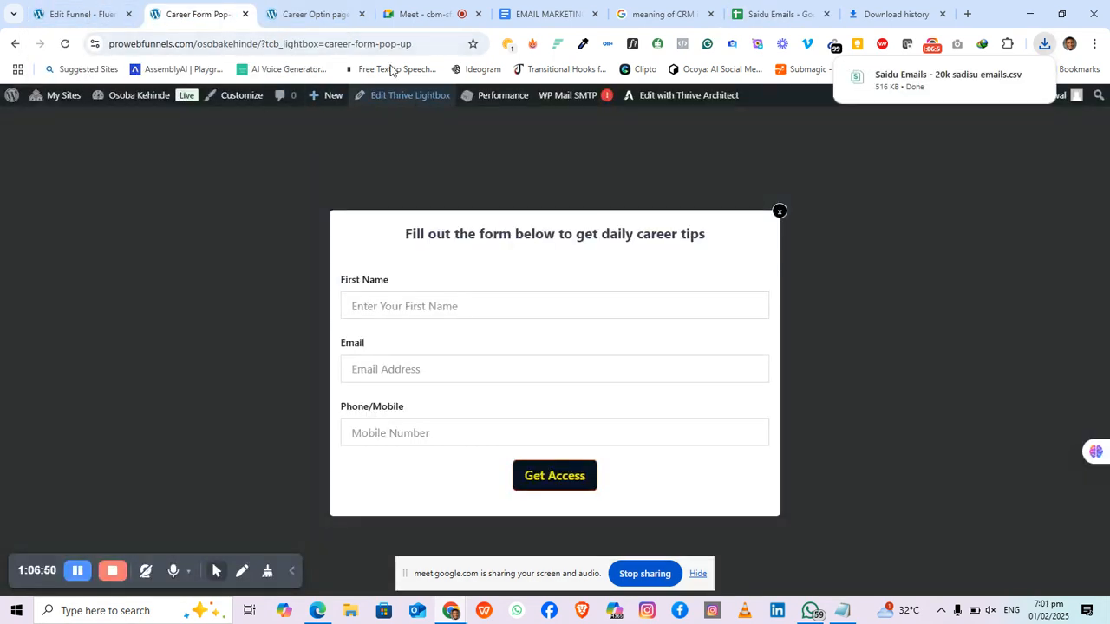
{"action": "left_click", "coordinate": [244, 14]}
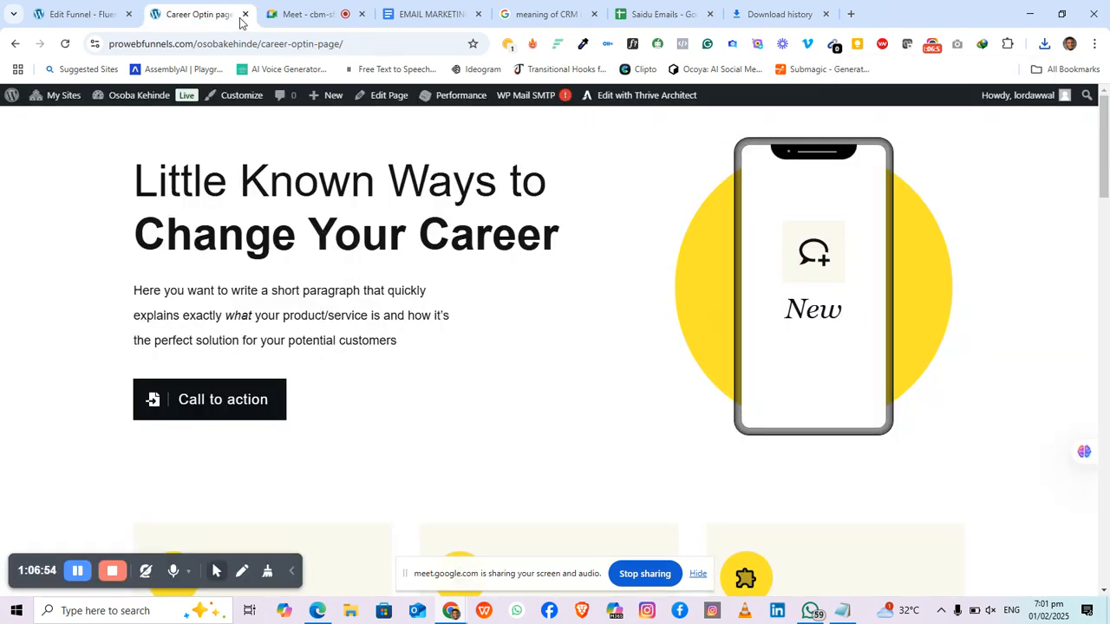
{"action": "left_click", "coordinate": [244, 14]}
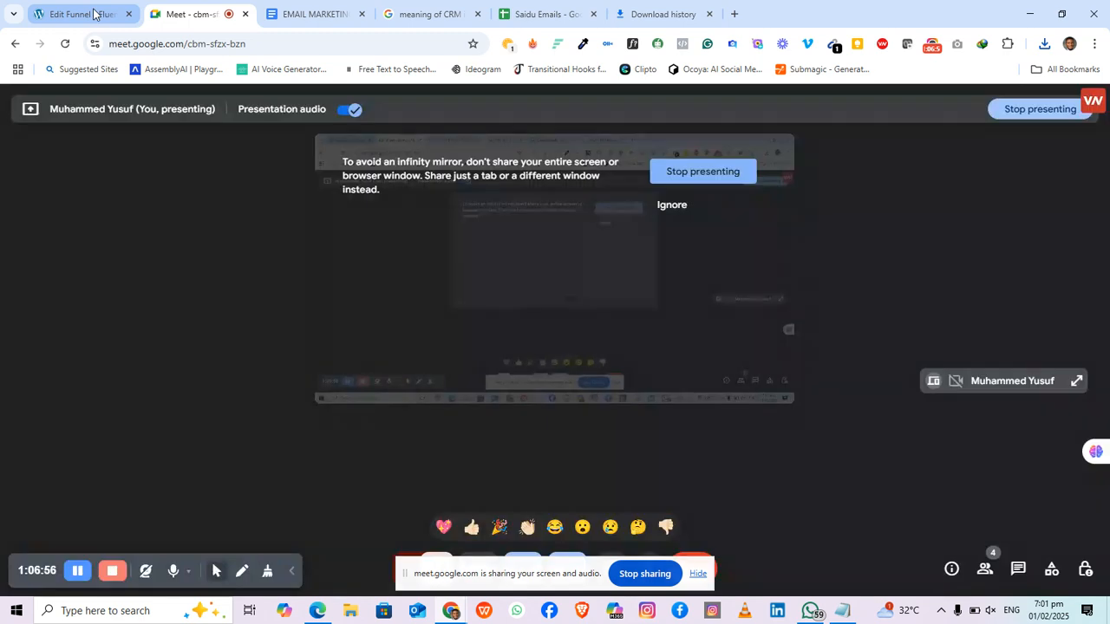
{"action": "left_click", "coordinate": [94, 14]}
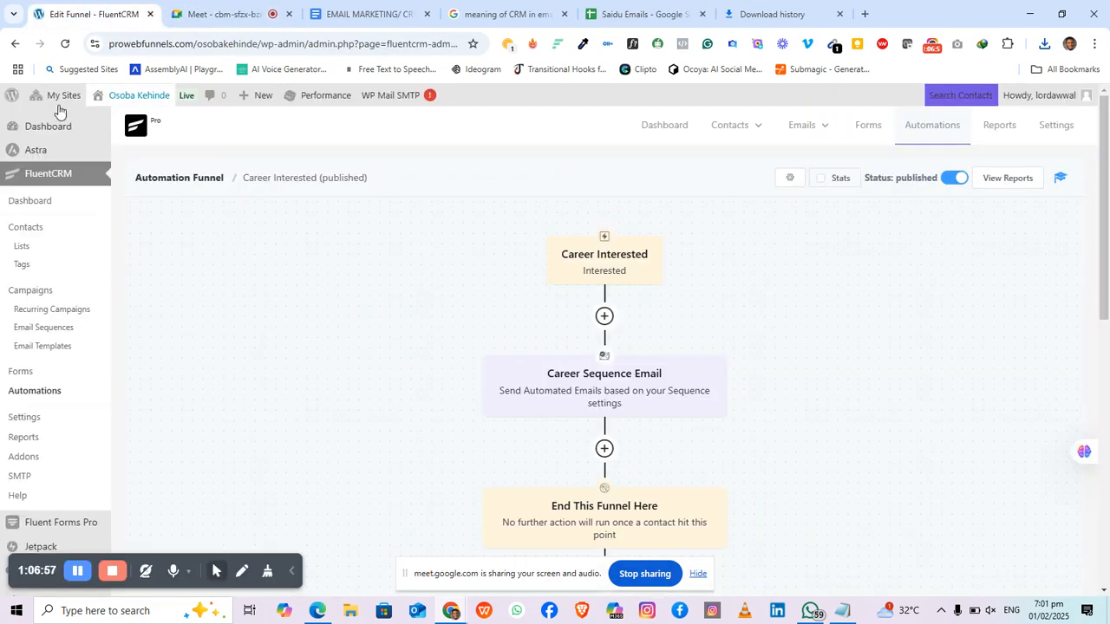
{"action": "left_click", "coordinate": [42, 180]}
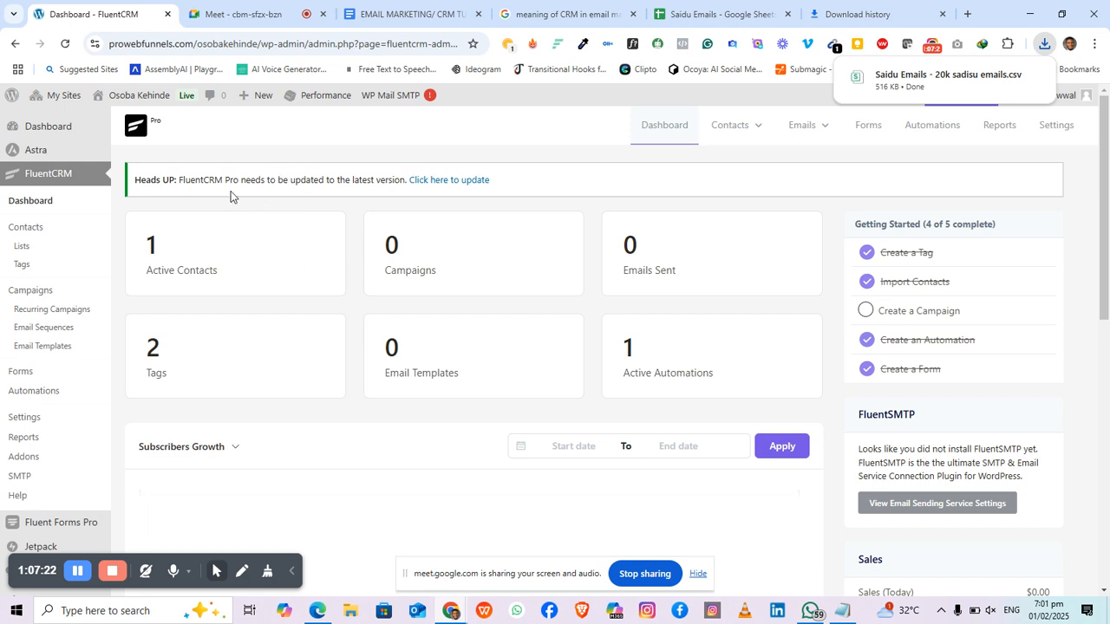
Step: Start a contact import from a CSV file with the delimiter set to Comma Separated
{"action": "left_click", "coordinate": [259, 278]}
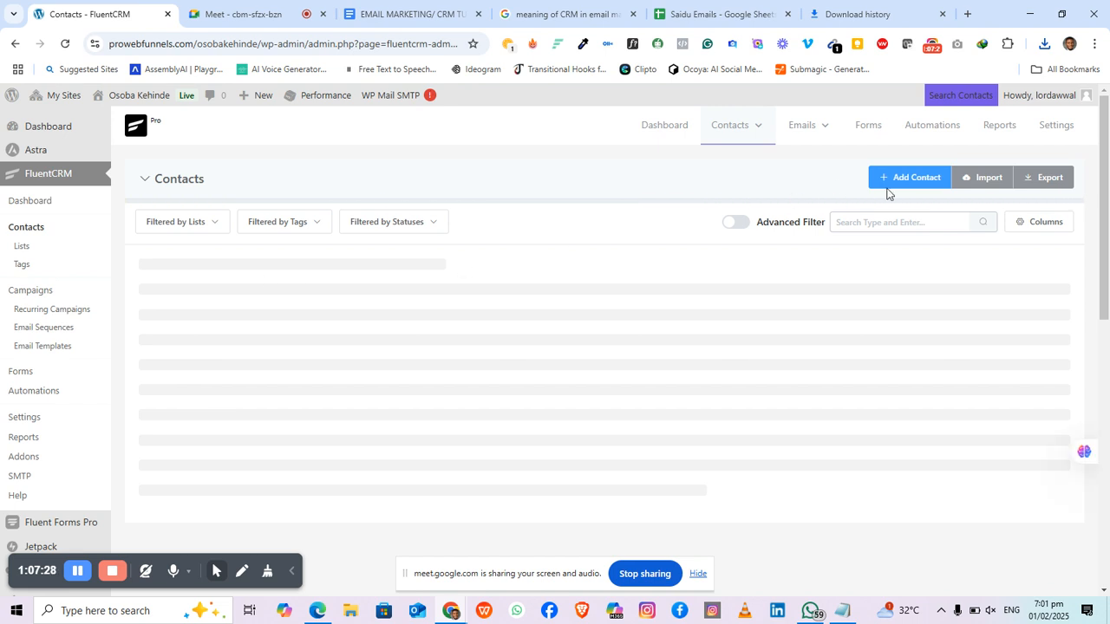
{"action": "left_click", "coordinate": [978, 178]}
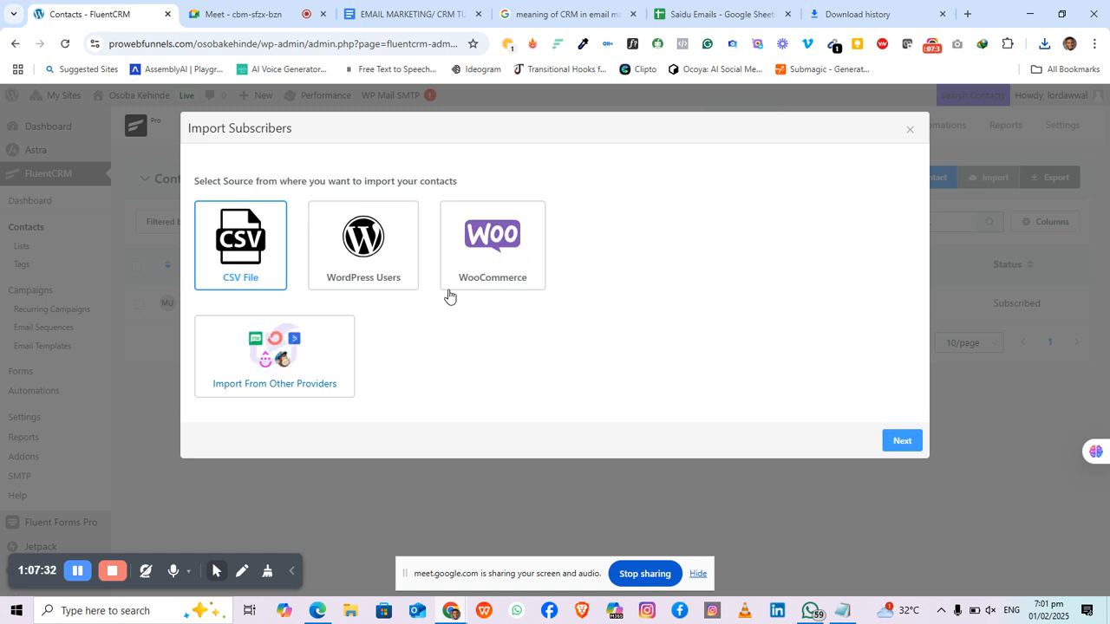
{"action": "left_click", "coordinate": [902, 440]}
{"action": "left_click", "coordinate": [733, 217]}
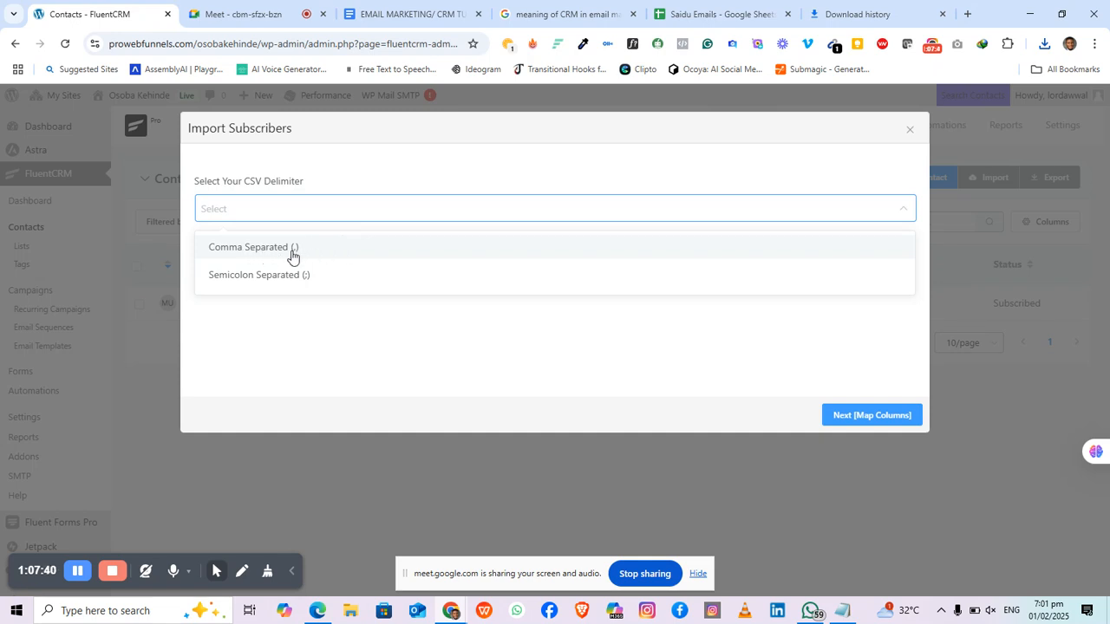
{"action": "left_click", "coordinate": [291, 250]}
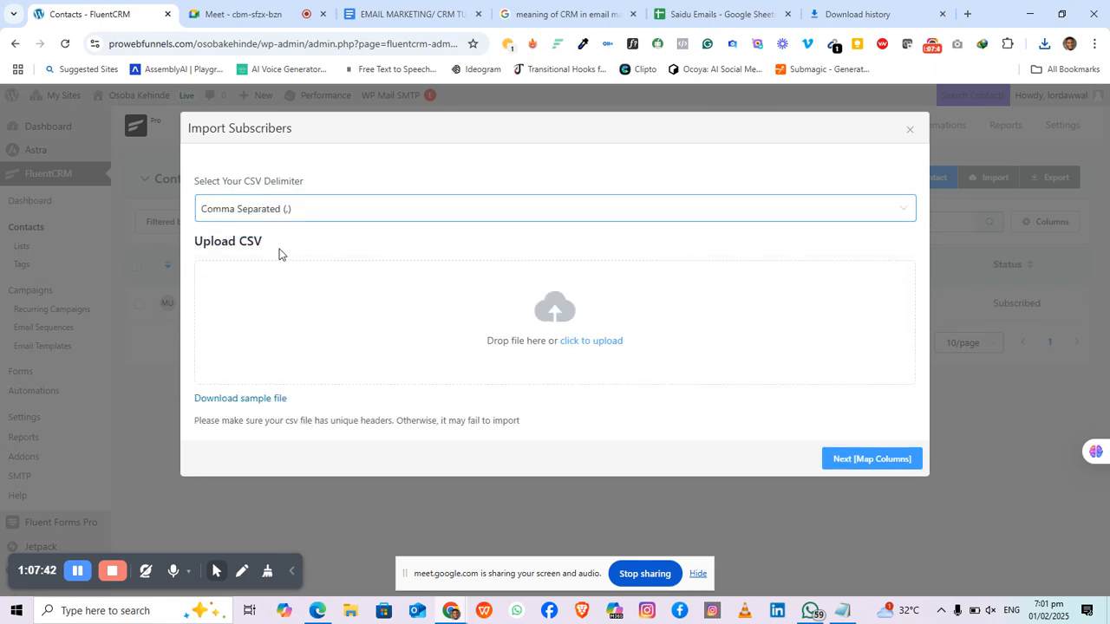
Step: Upload 'Saidu Emails - 20k sadisu emails' from the Downloads folder
{"action": "left_click", "coordinate": [596, 343]}
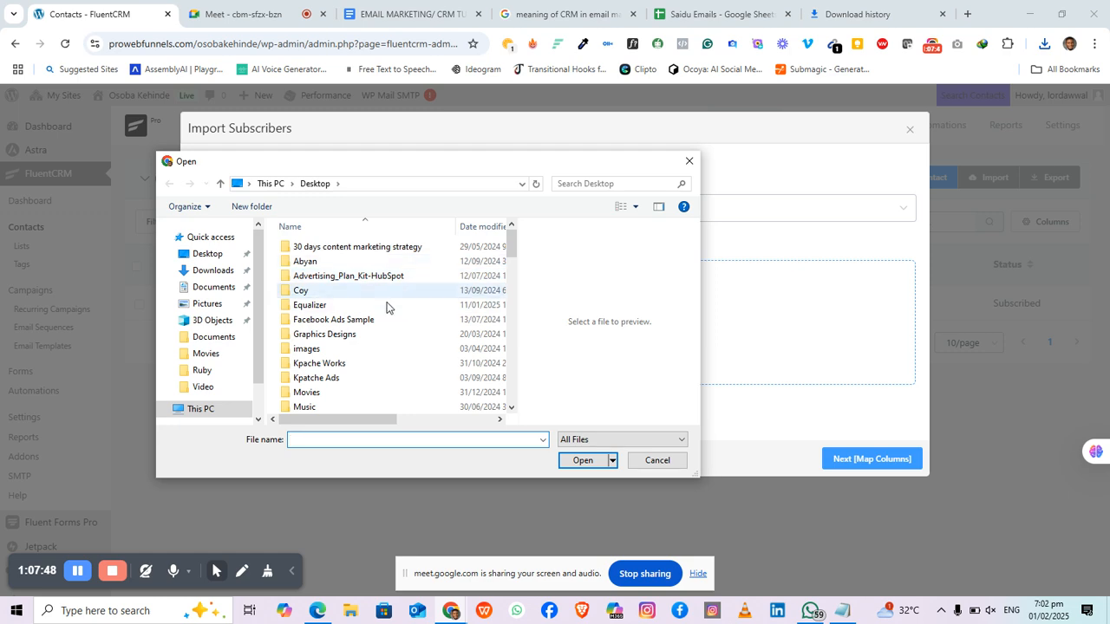
{"action": "scroll", "coordinate": [379, 341], "scroll_direction": "down", "scroll_amount": 10}
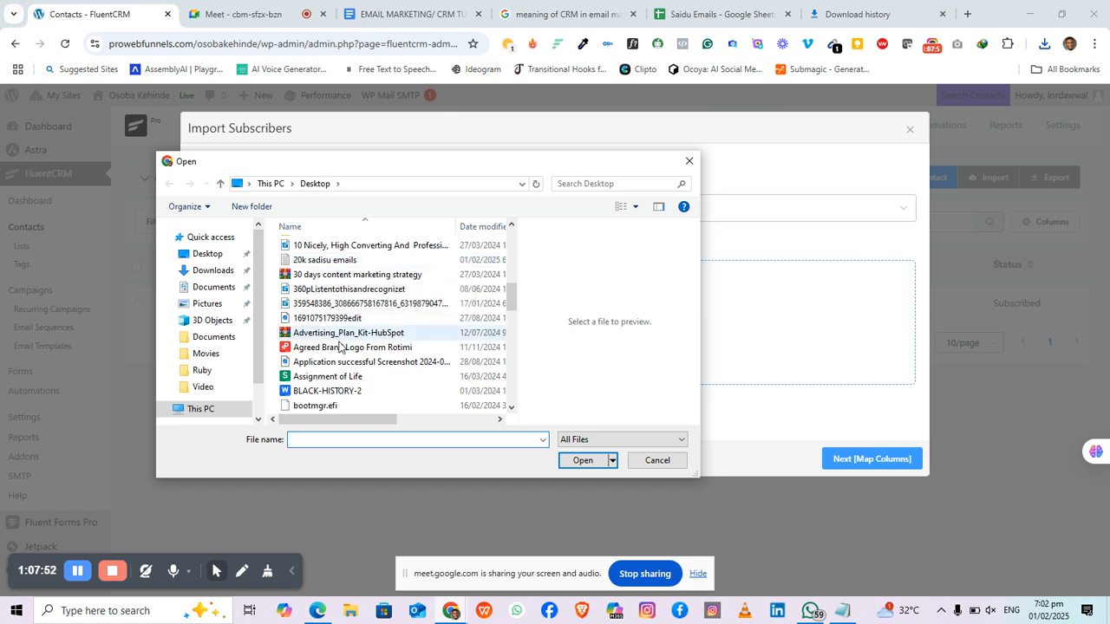
{"action": "left_click", "coordinate": [221, 276]}
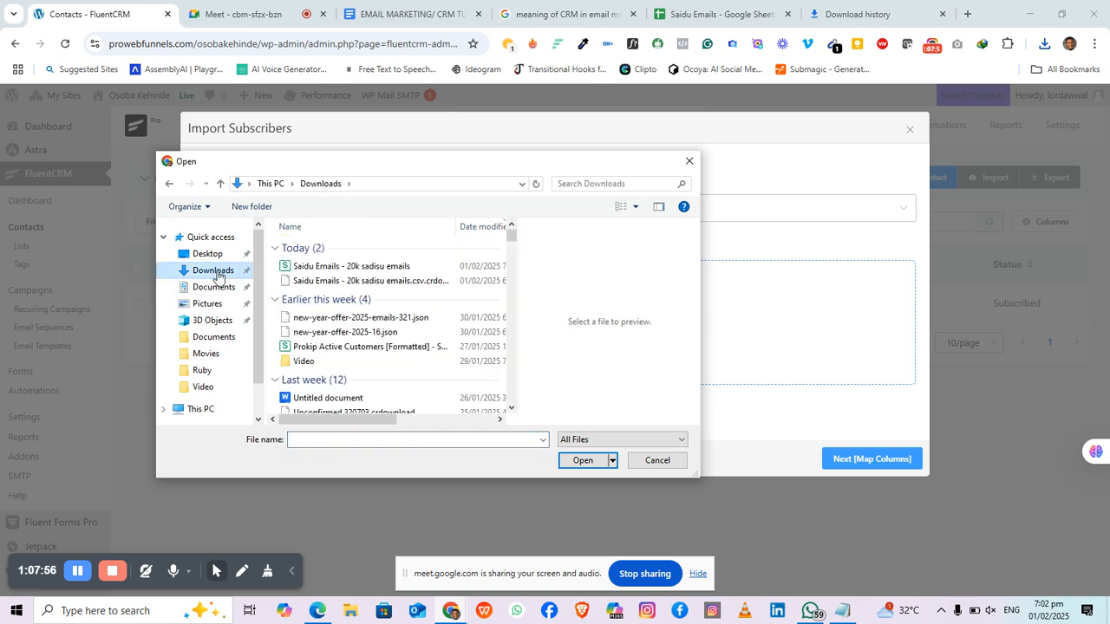
{"action": "left_click", "coordinate": [340, 268]}
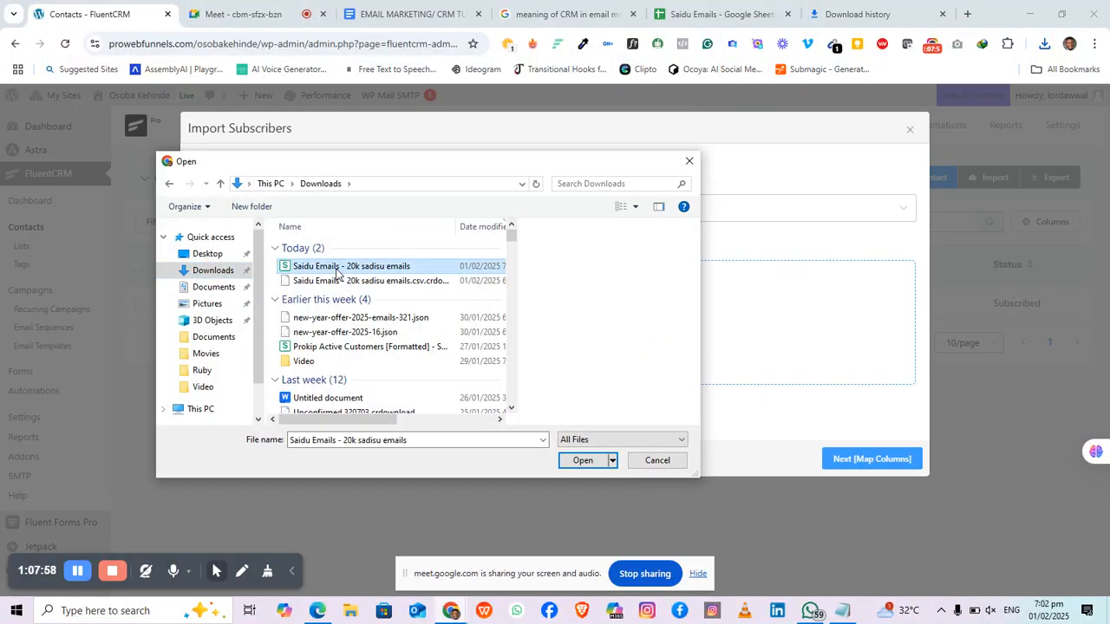
{"action": "left_click", "coordinate": [582, 461]}
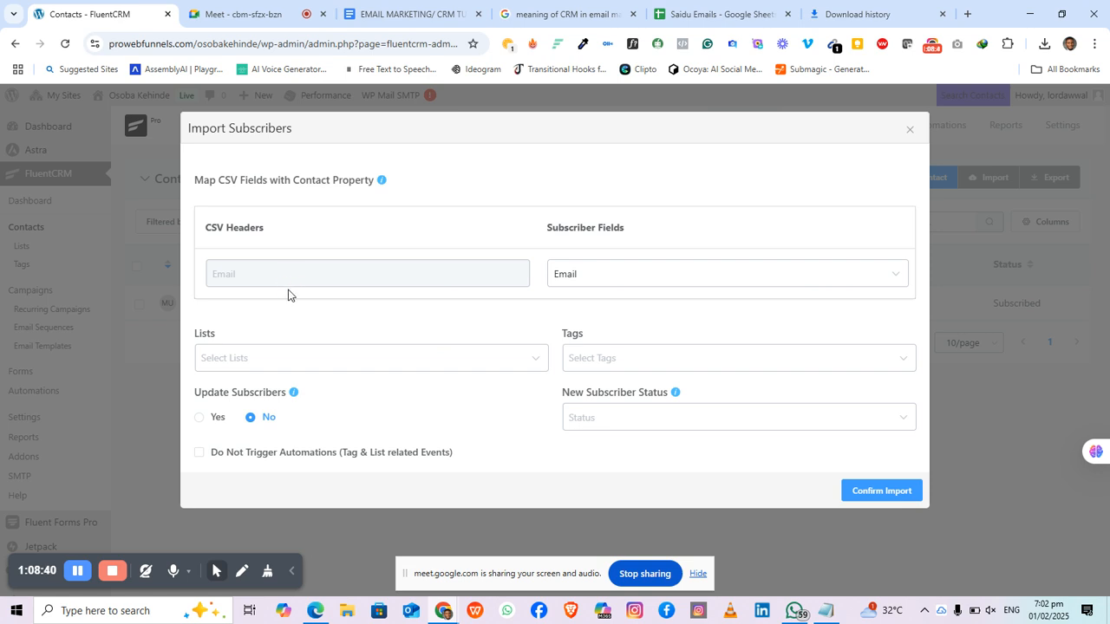
Step: Map the CSV's Email column to the Email field, checking the header row in the Saidu Emails sheet
{"action": "left_click", "coordinate": [817, 288]}
{"action": "left_click", "coordinate": [817, 288]}
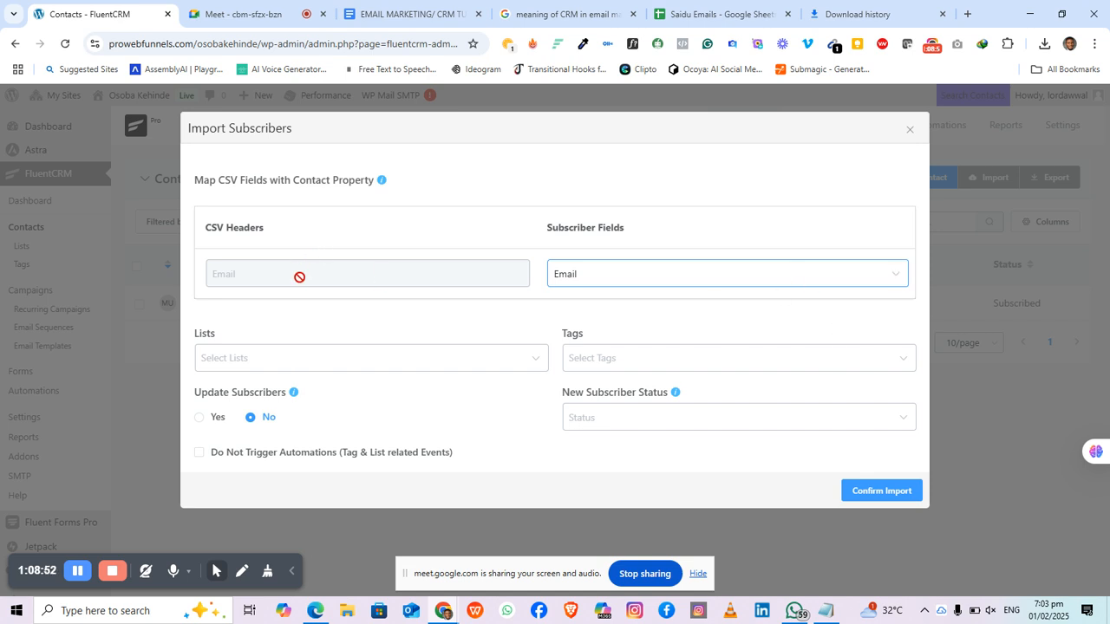
{"action": "left_click", "coordinate": [710, 14]}
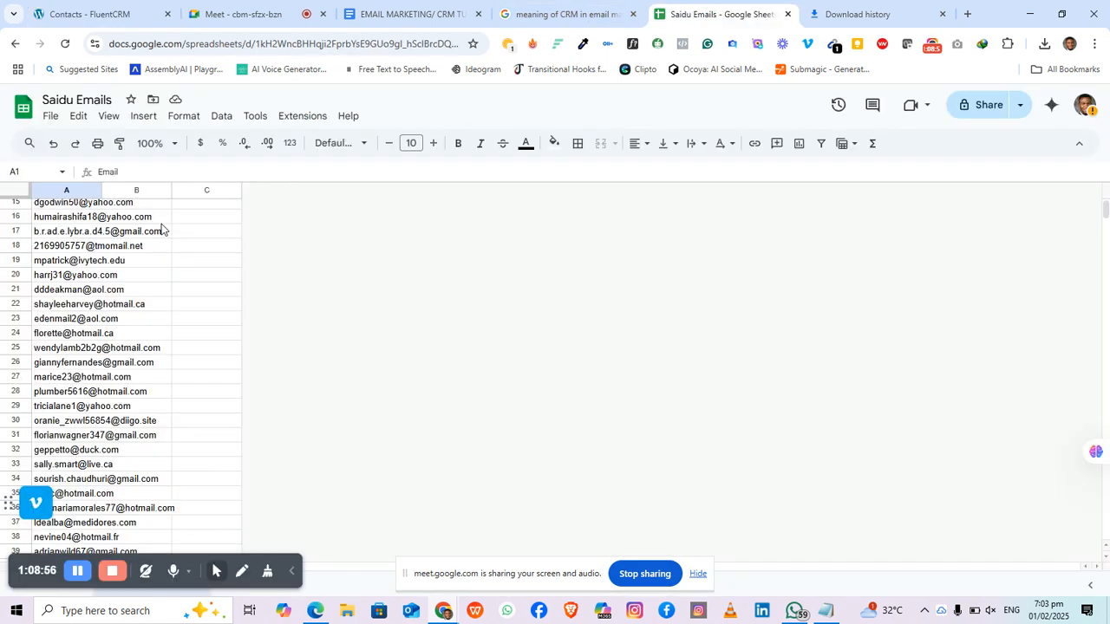
{"action": "scroll", "coordinate": [134, 260], "scroll_direction": "up", "scroll_amount": 3}
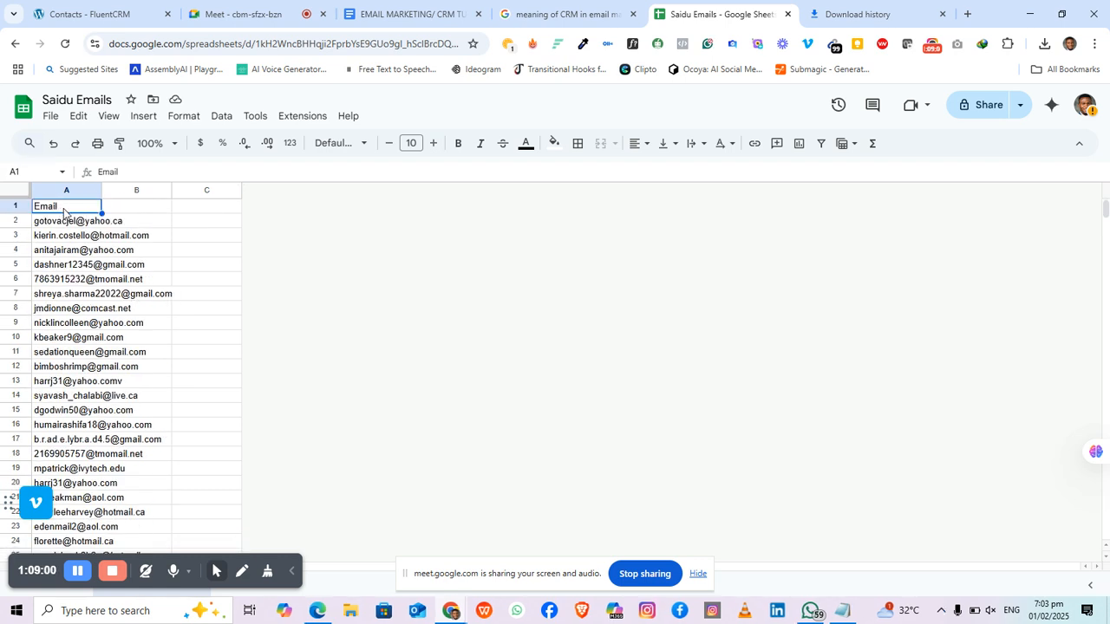
{"action": "left_click", "coordinate": [87, 10]}
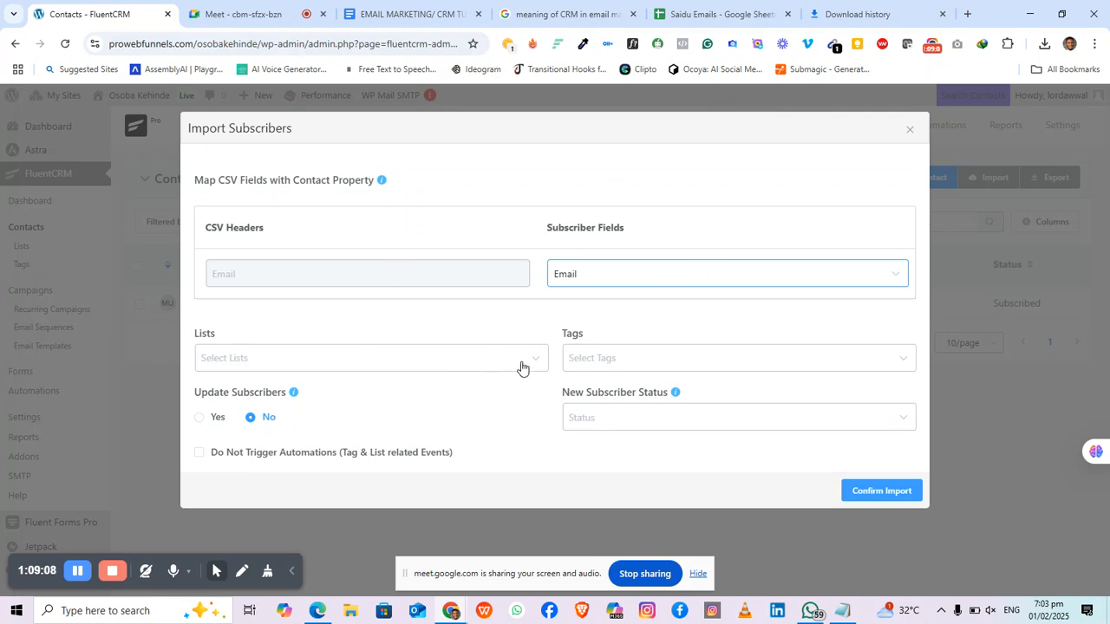
Step: Add imported contacts to the Career list and tag them Interested
{"action": "left_click", "coordinate": [446, 373]}
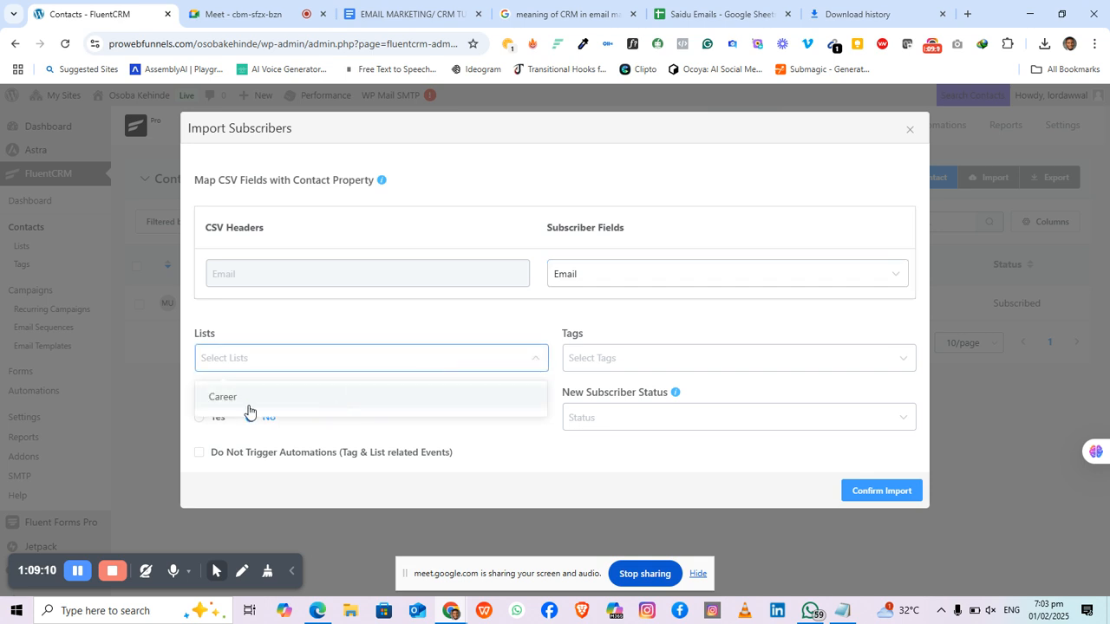
{"action": "left_click", "coordinate": [213, 399]}
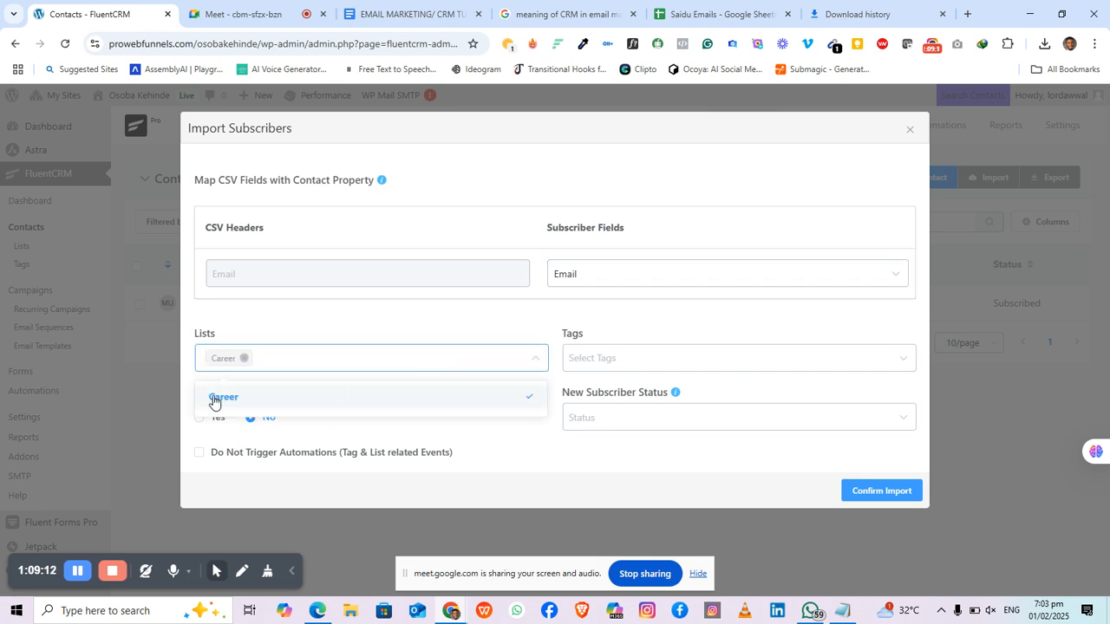
{"action": "left_click", "coordinate": [624, 360]}
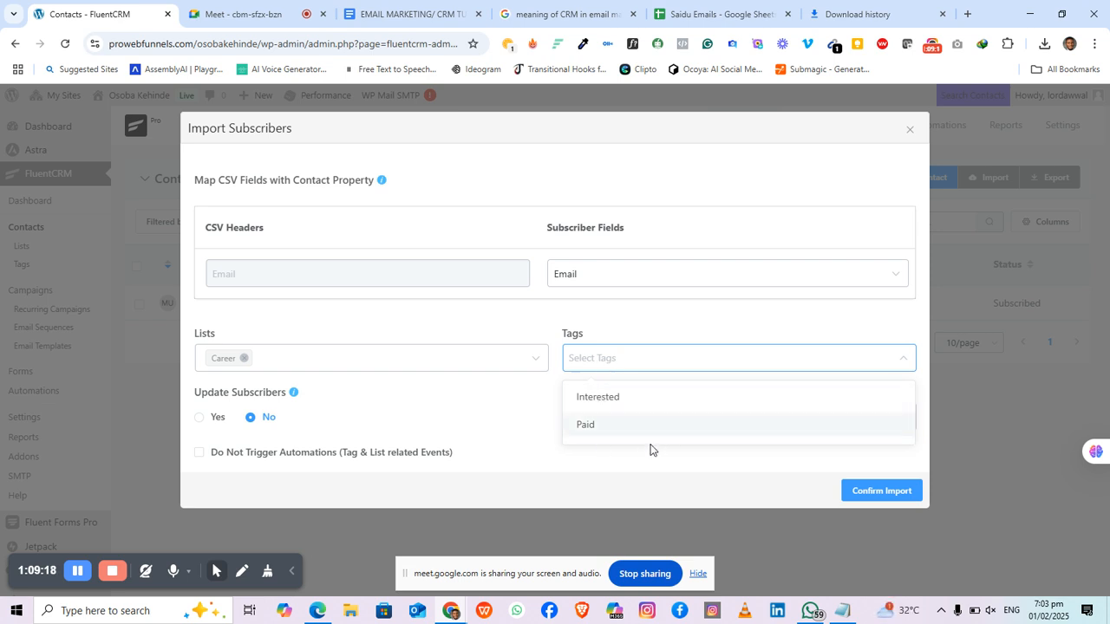
{"action": "left_click", "coordinate": [605, 398]}
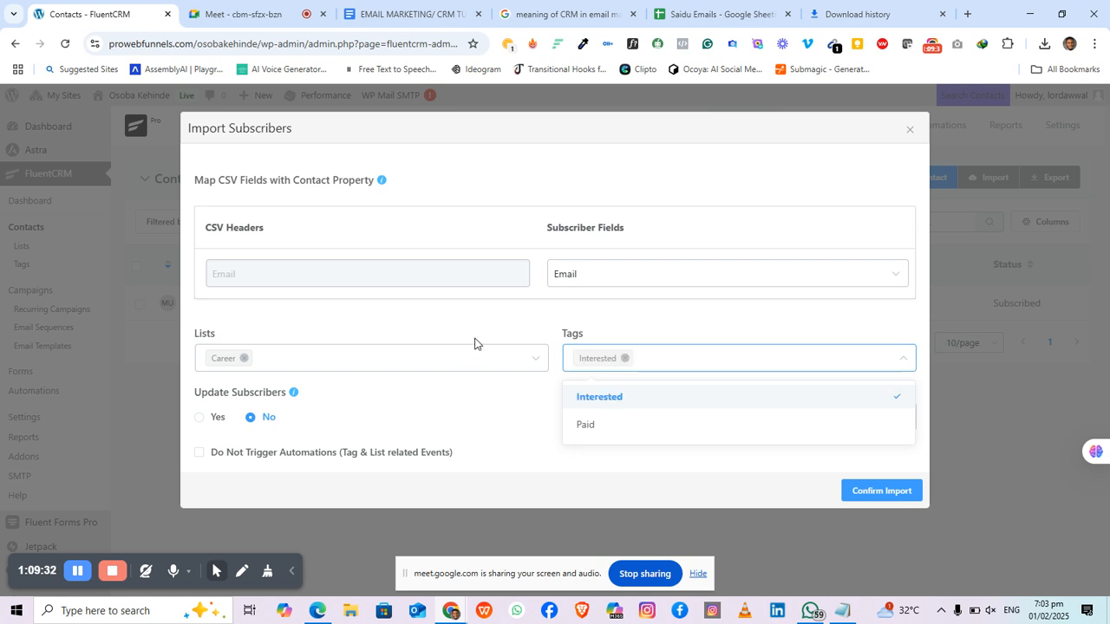
{"action": "left_click", "coordinate": [508, 330]}
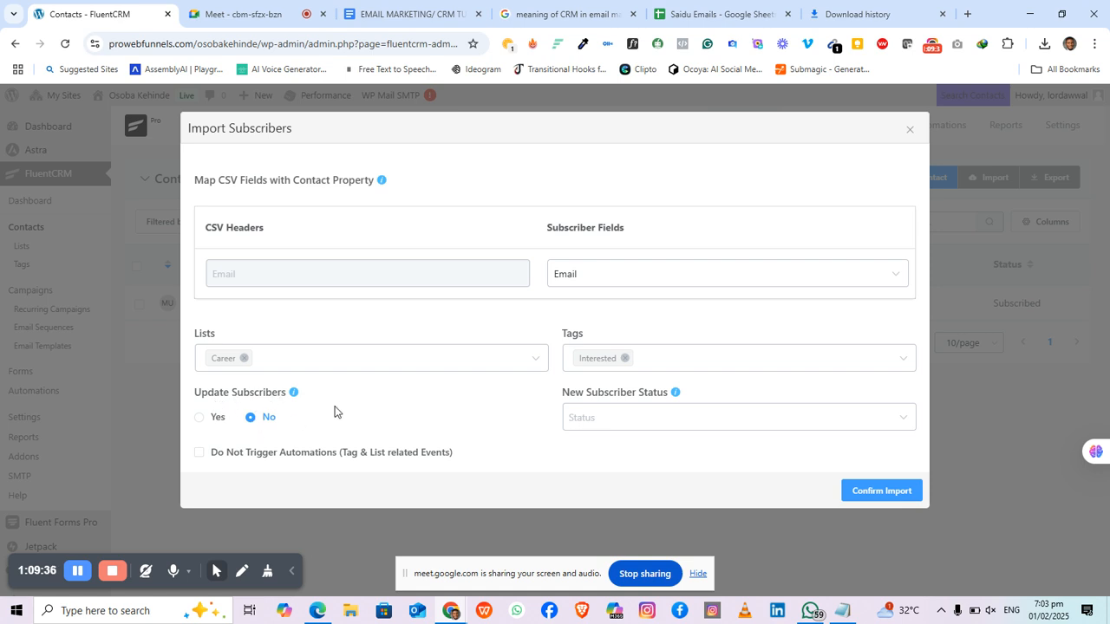
Step: Set Update Subscribers to Yes and new-subscriber status to Subscribed, leaving automations enabled
{"action": "left_click", "coordinate": [200, 418]}
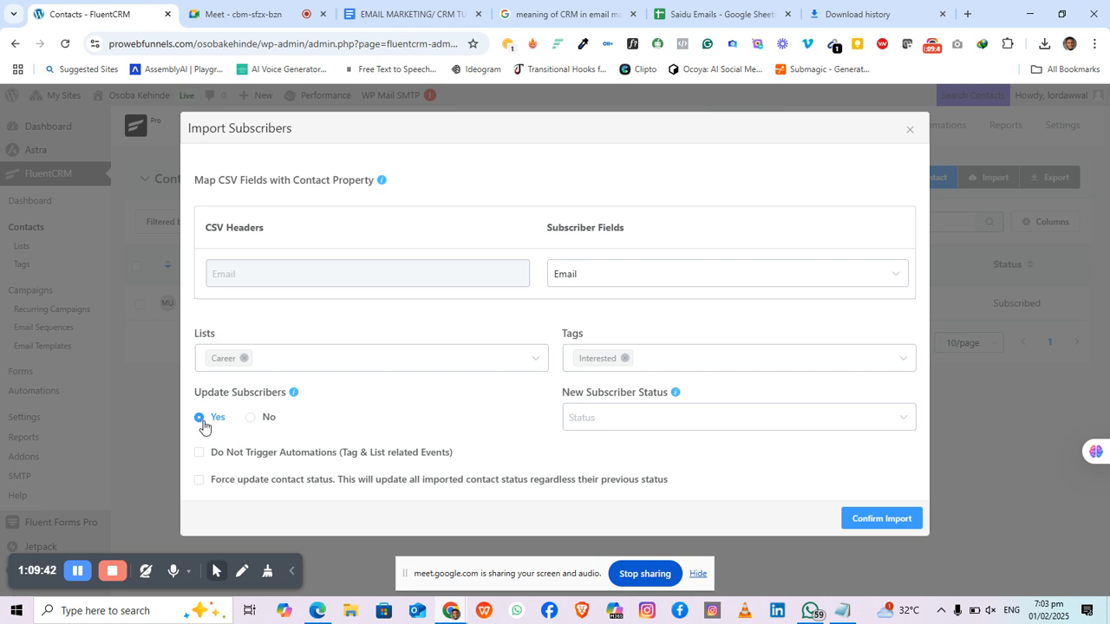
{"action": "left_click", "coordinate": [616, 431]}
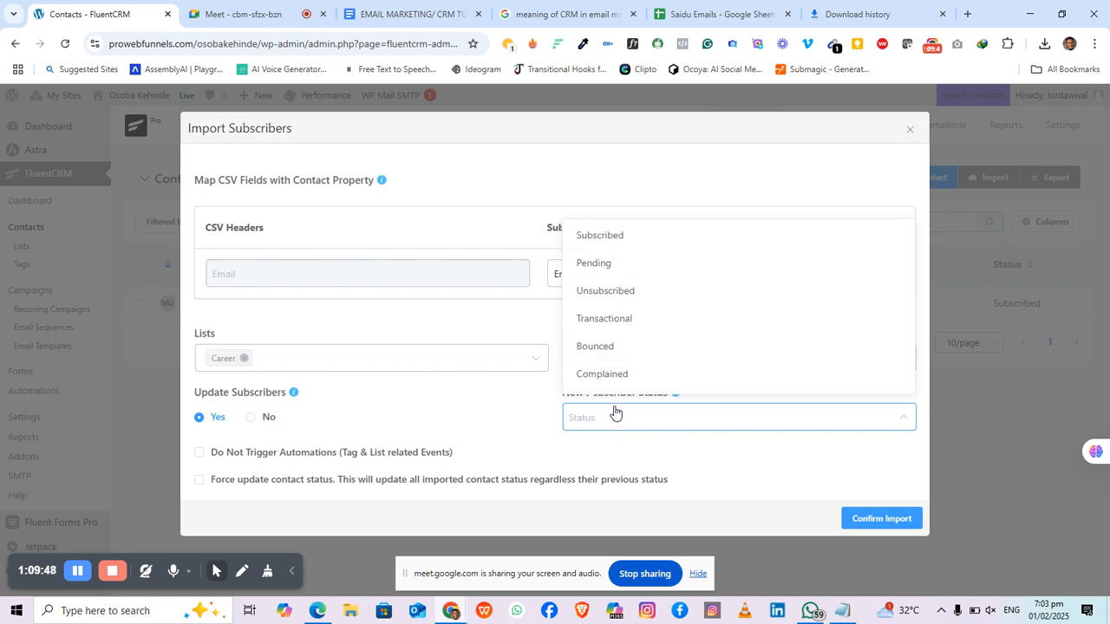
{"action": "left_click", "coordinate": [622, 432]}
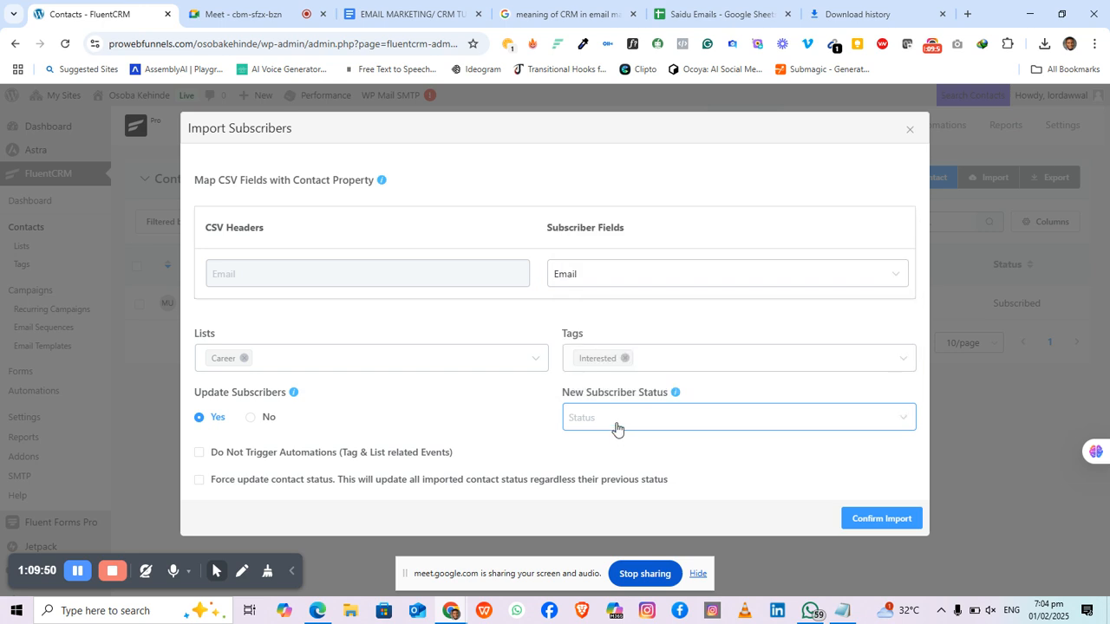
{"action": "left_click", "coordinate": [617, 432]}
{"action": "left_click", "coordinate": [594, 239]}
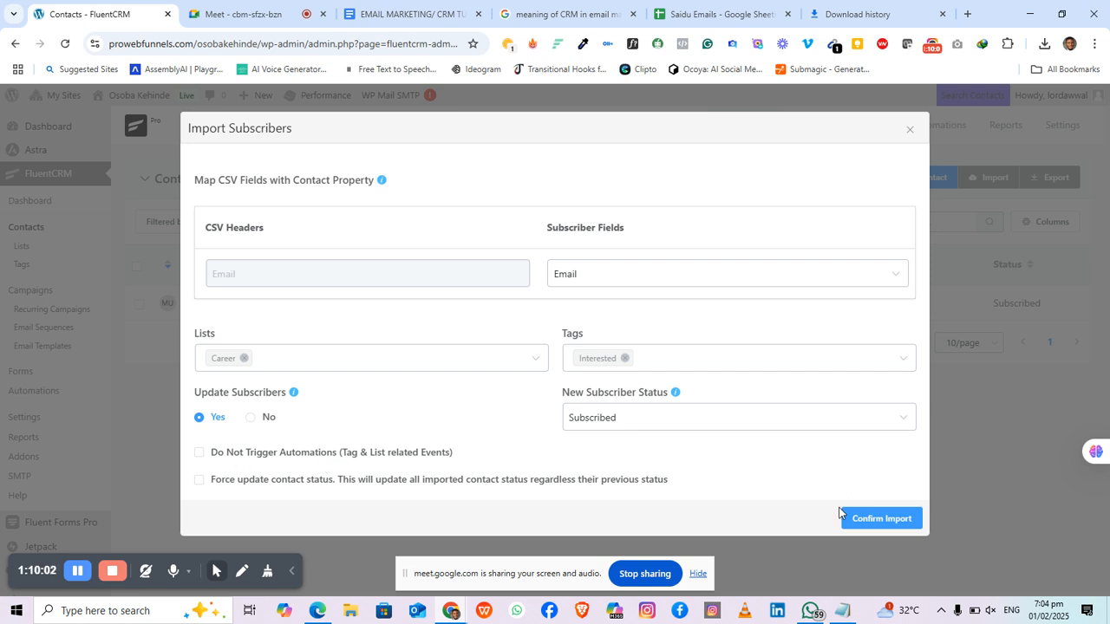
{"action": "left_click", "coordinate": [200, 454]}
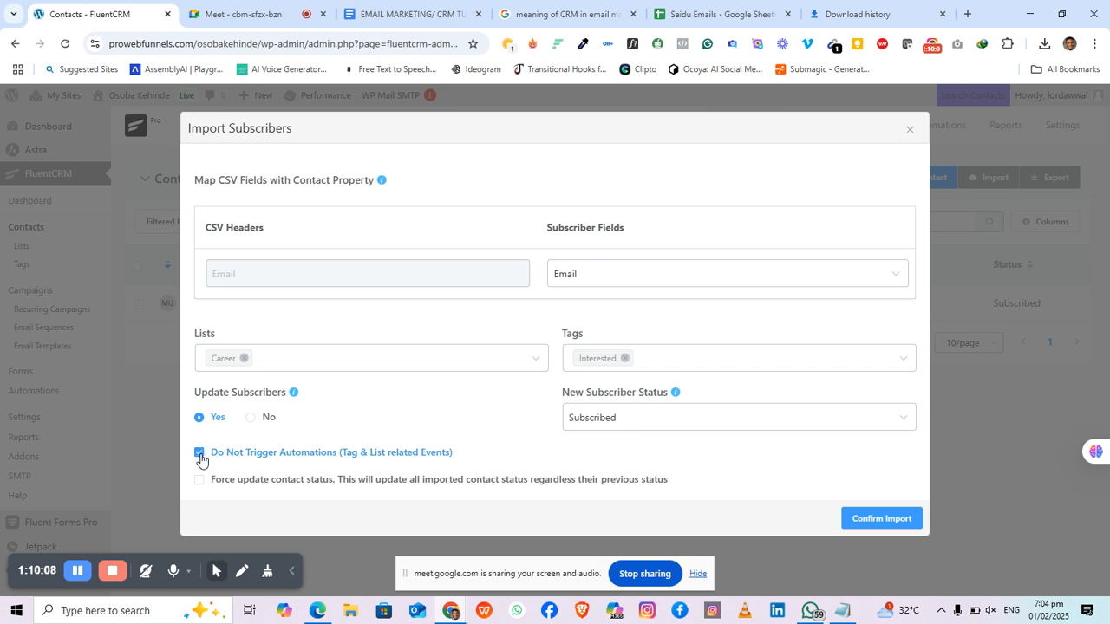
{"action": "left_click", "coordinate": [200, 454]}
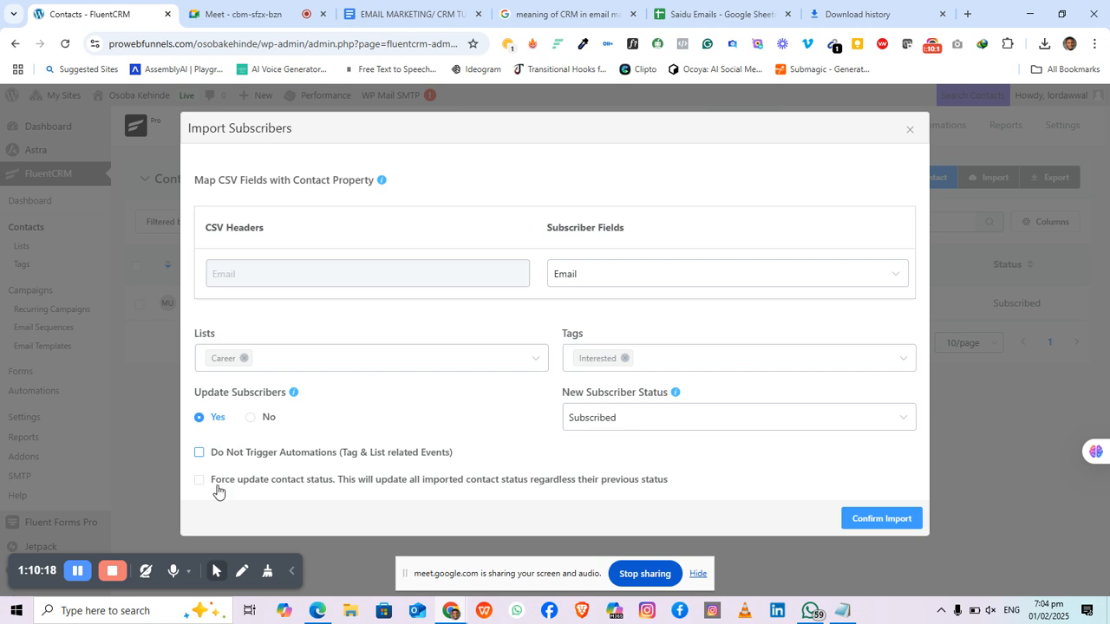
Step: Confirm the import into the Career list with the Interested tag and Subscribed status
{"action": "left_click", "coordinate": [885, 520]}
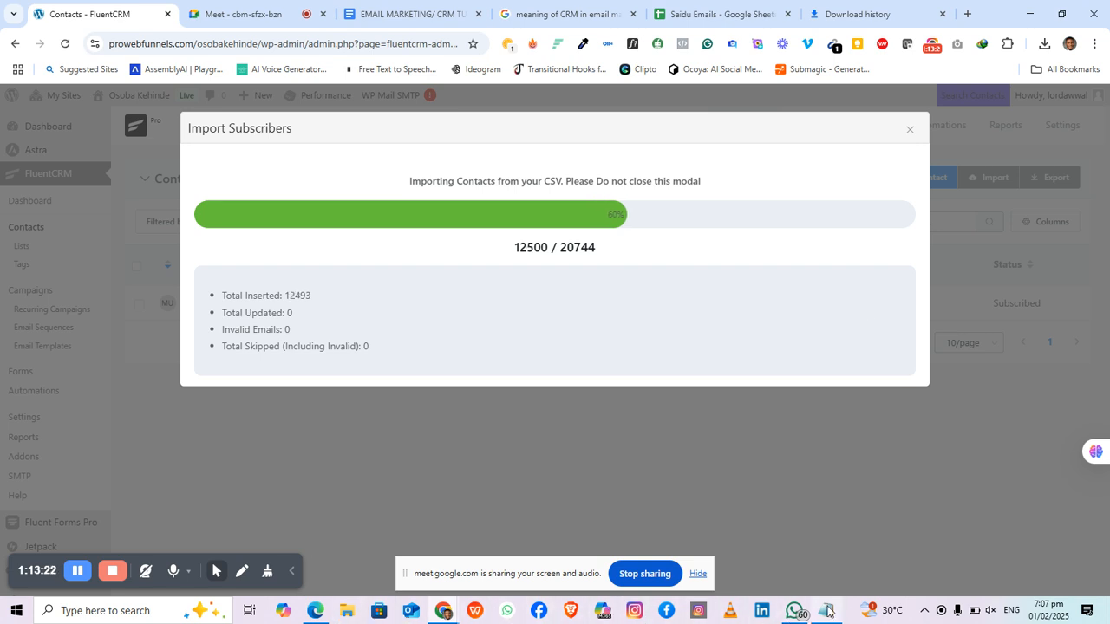
Step: Open the WhatsApp chat with the StartACareerToday job ad and copy the ad's text
{"action": "left_click", "coordinate": [793, 610]}
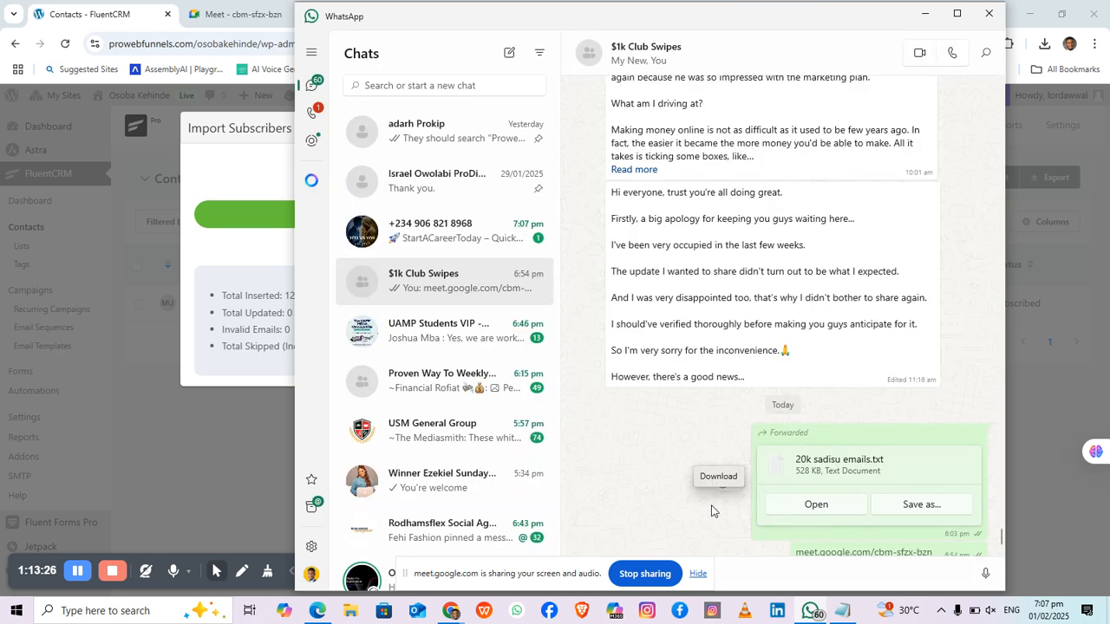
{"action": "left_click", "coordinate": [472, 241]}
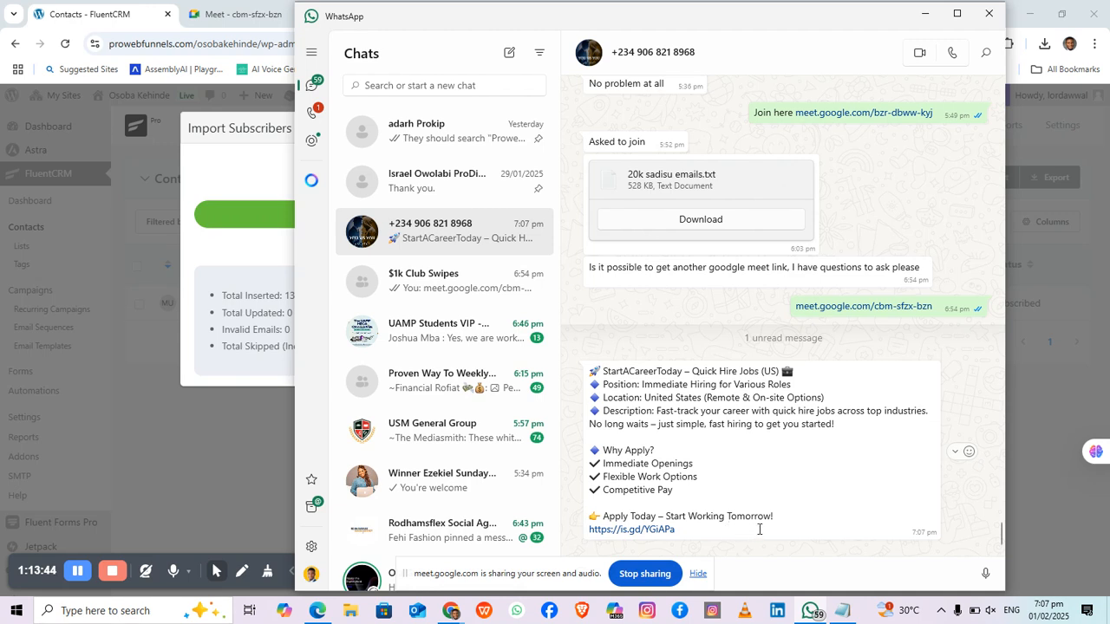
{"action": "left_click", "coordinate": [956, 455]}
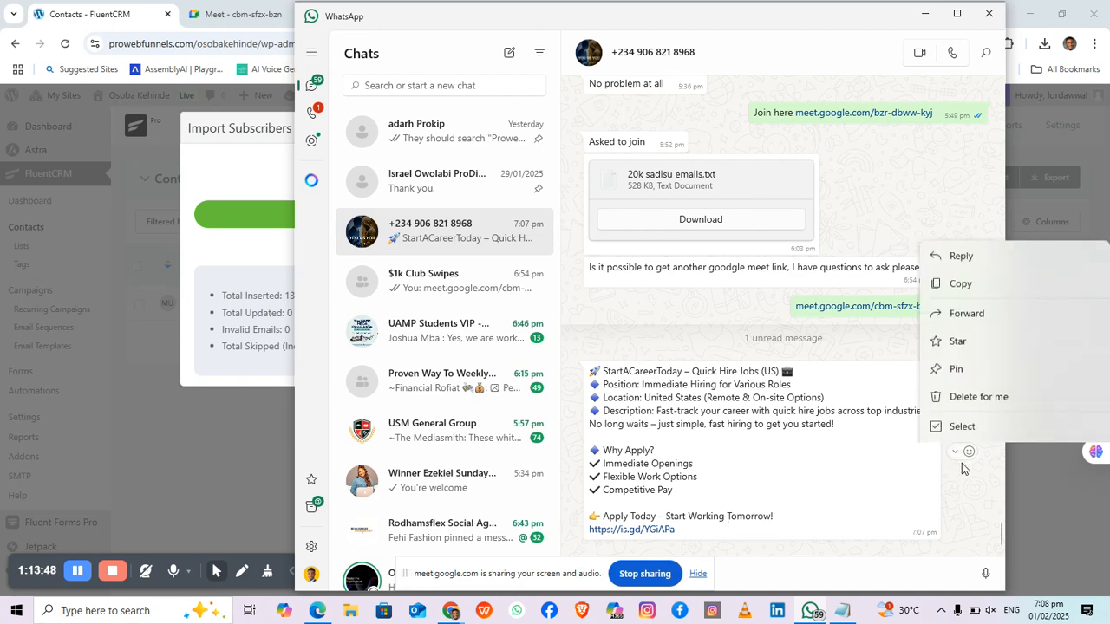
{"action": "left_click", "coordinate": [953, 224]}
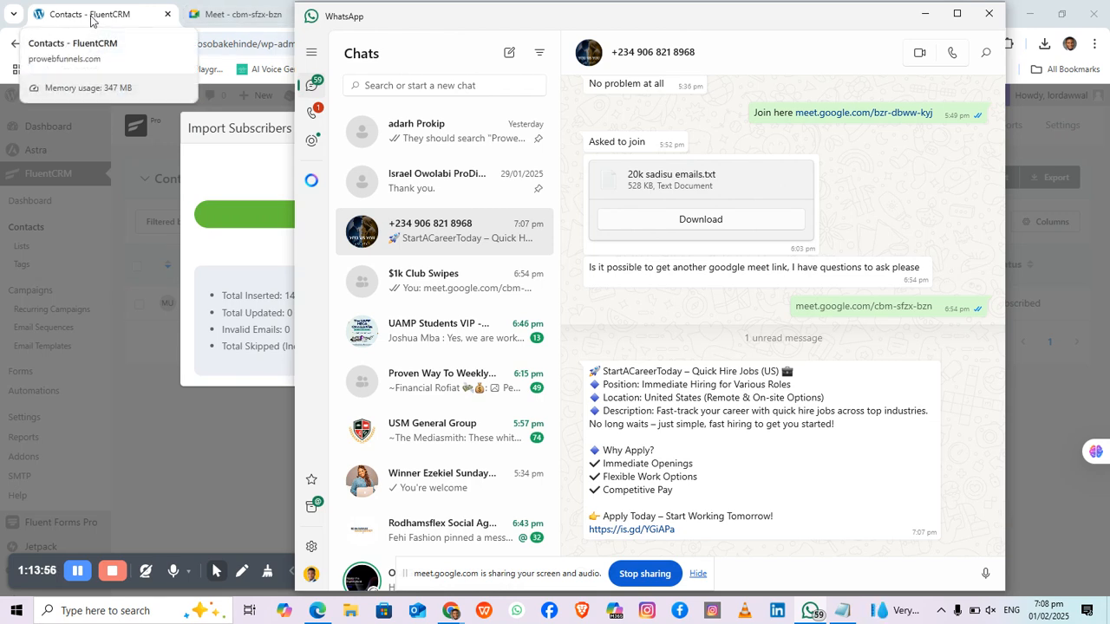
Step: Back in the browser, view the one invalid imported contact and close the import results
{"action": "left_click", "coordinate": [925, 16]}
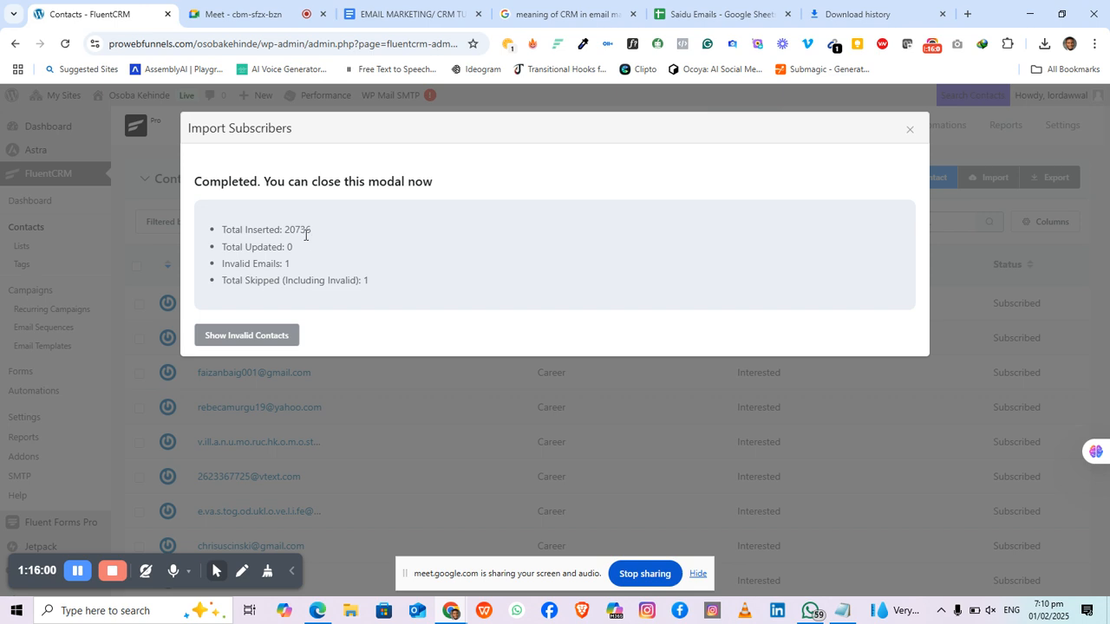
{"action": "left_click", "coordinate": [246, 345]}
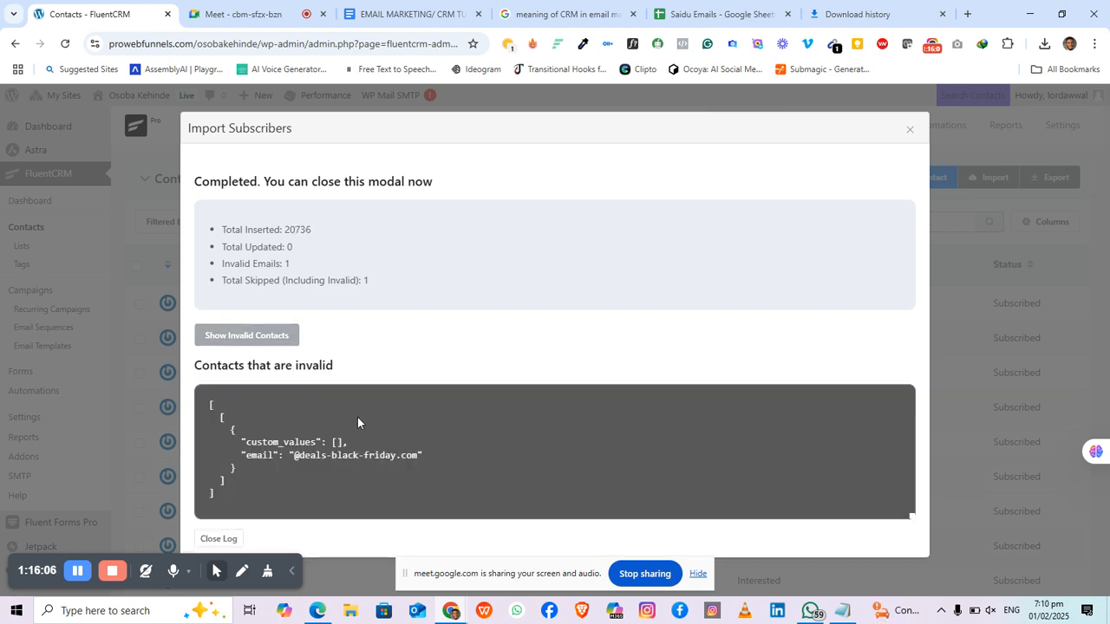
{"action": "left_click", "coordinate": [910, 133]}
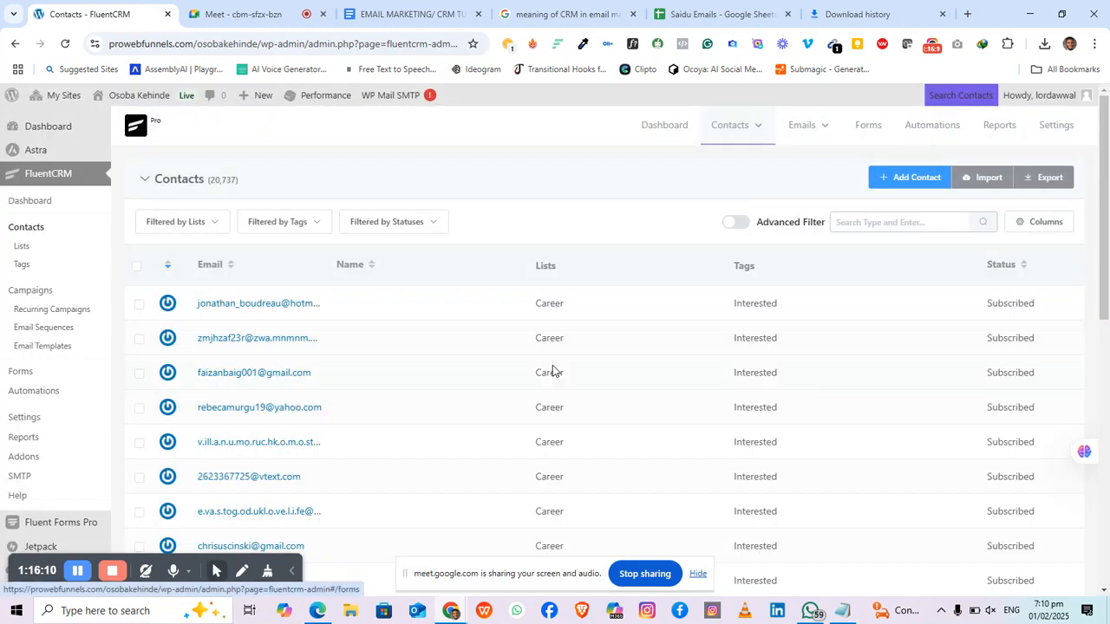
{"action": "scroll", "coordinate": [338, 351], "scroll_direction": "down", "scroll_amount": 3}
{"action": "scroll", "coordinate": [323, 347], "scroll_direction": "up", "scroll_amount": 3}
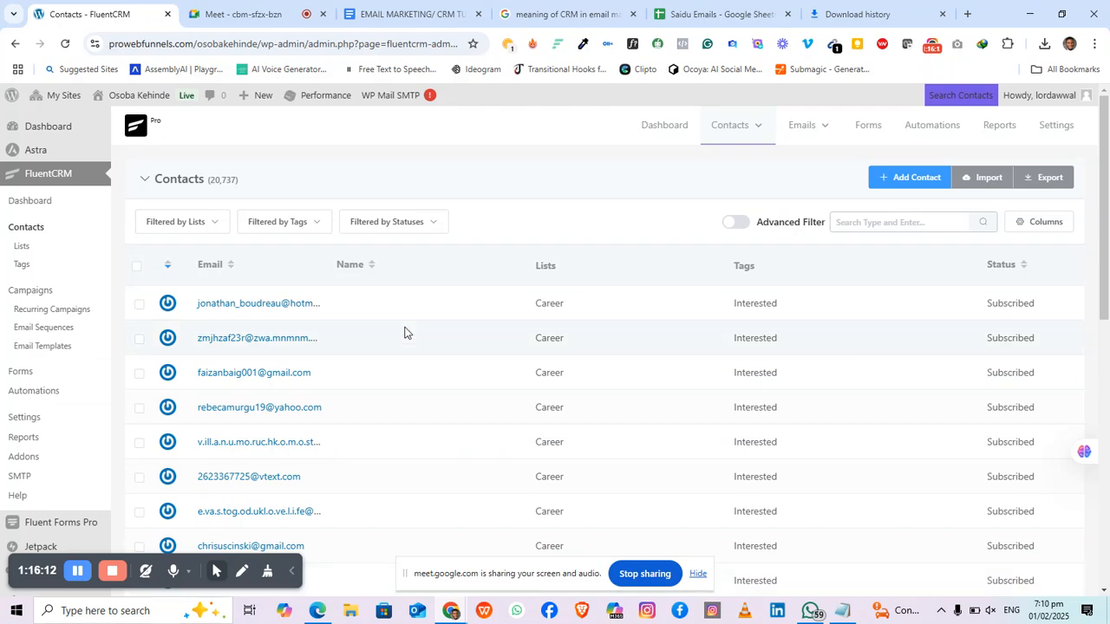
{"action": "scroll", "coordinate": [520, 321], "scroll_direction": "down", "scroll_amount": 1}
{"action": "scroll", "coordinate": [921, 216], "scroll_direction": "down", "scroll_amount": 2}
{"action": "scroll", "coordinate": [909, 234], "scroll_direction": "up", "scroll_amount": 5}
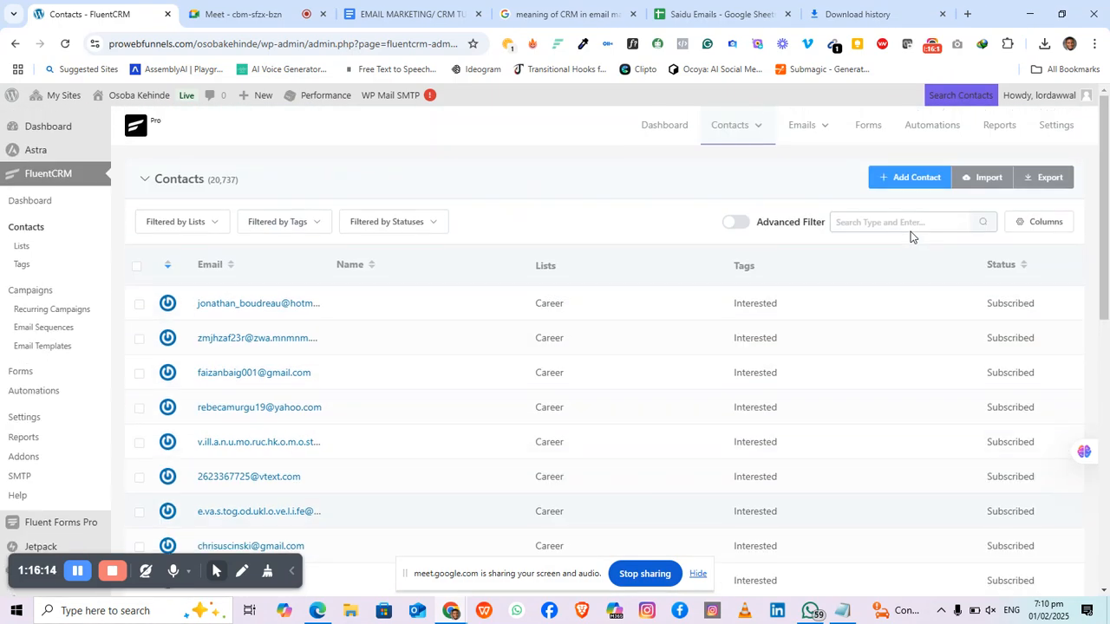
{"action": "mouse_move", "coordinate": [822, 144]}
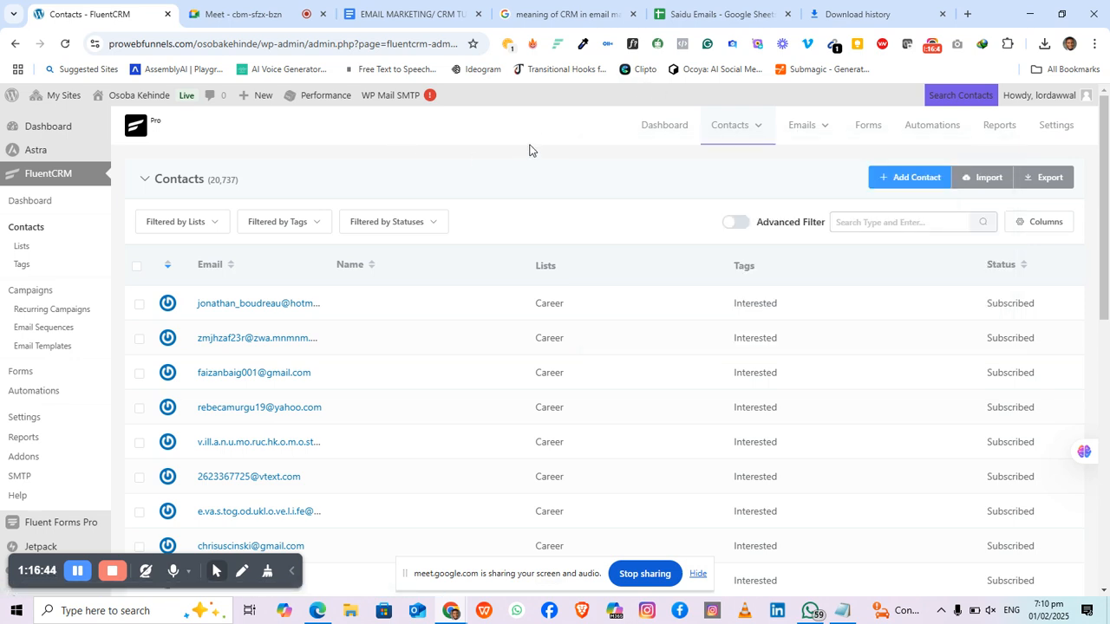
Step: Create a new contact with the person's first name and e-mail address
{"action": "left_click", "coordinate": [897, 184]}
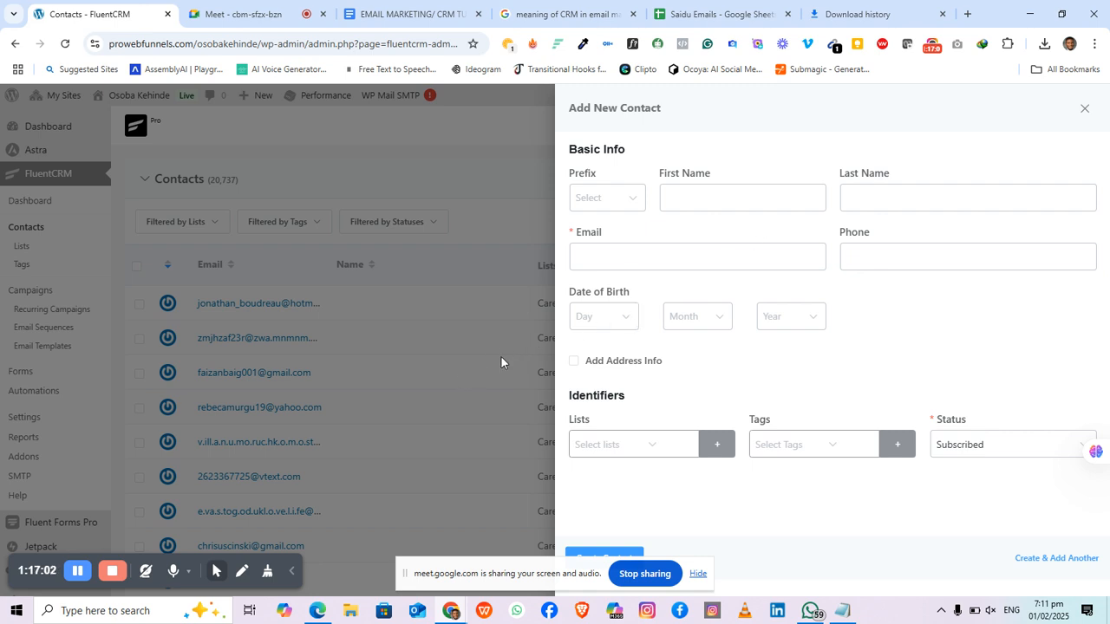
{"action": "left_click", "coordinate": [705, 200]}
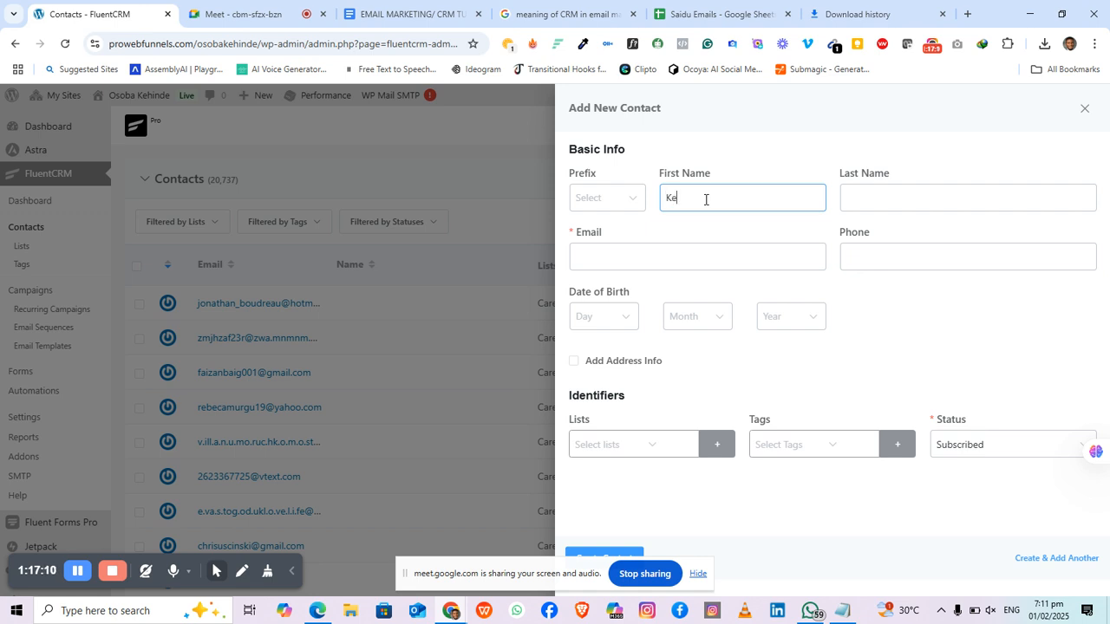
{"action": "type", "text": "Kehinde"}
{"action": "left_click", "coordinate": [883, 257]}
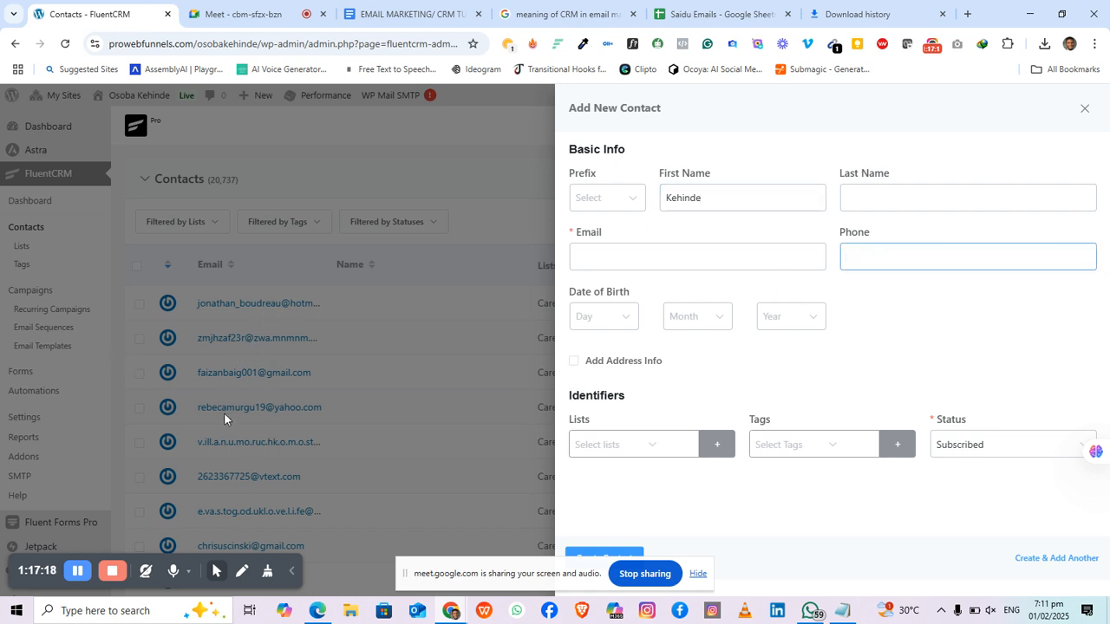
{"action": "left_click", "coordinate": [609, 250]}
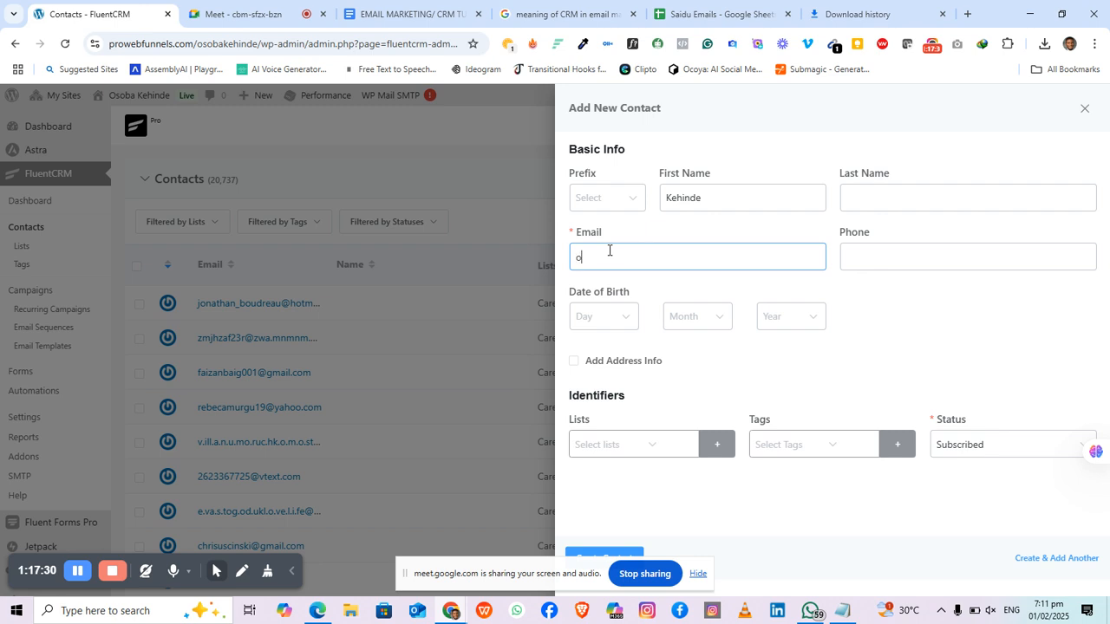
{"action": "left_click", "coordinate": [697, 574]}
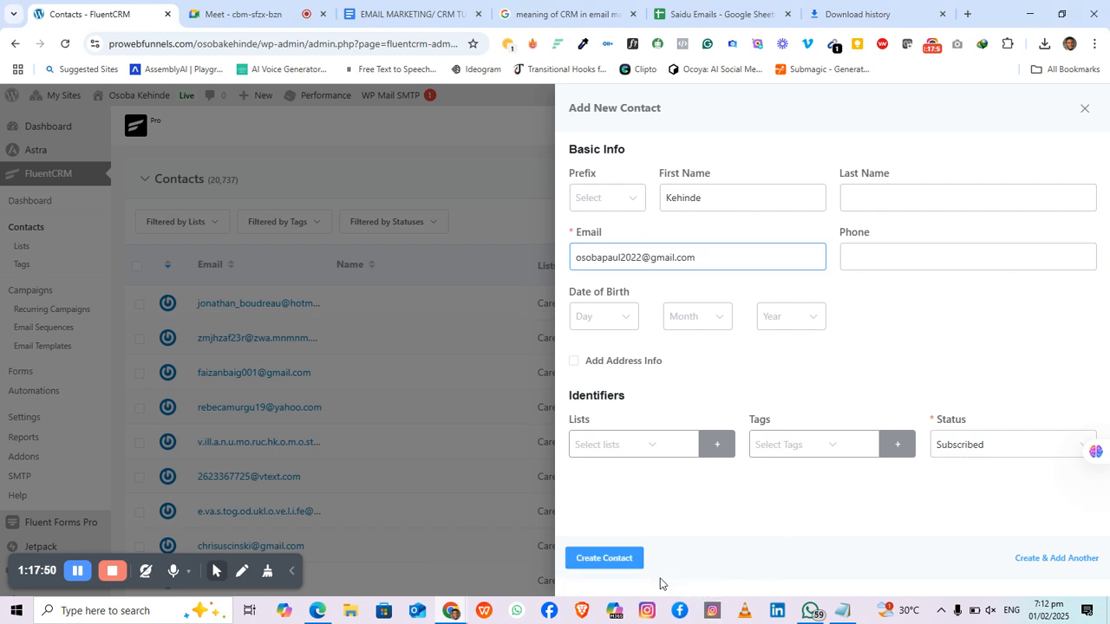
{"action": "left_click", "coordinate": [608, 558]}
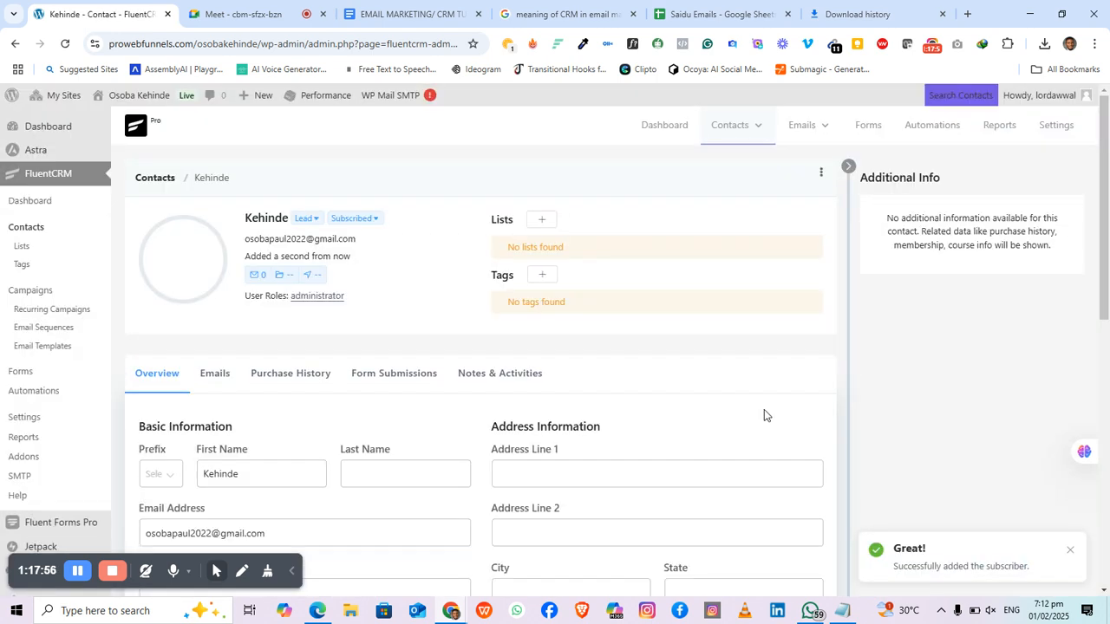
Step: Go back to the full Contacts list and open the Add Contact form again
{"action": "scroll", "coordinate": [319, 281], "scroll_direction": "down", "scroll_amount": 2}
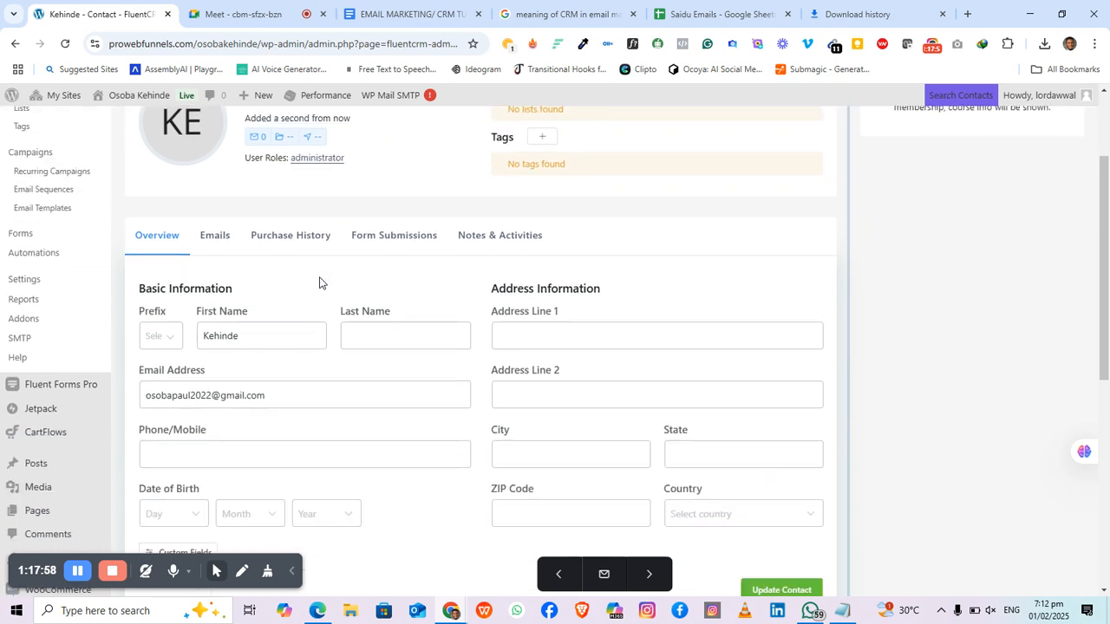
{"action": "scroll", "coordinate": [319, 281], "scroll_direction": "down", "scroll_amount": 2}
{"action": "scroll", "coordinate": [309, 335], "scroll_direction": "up", "scroll_amount": 4}
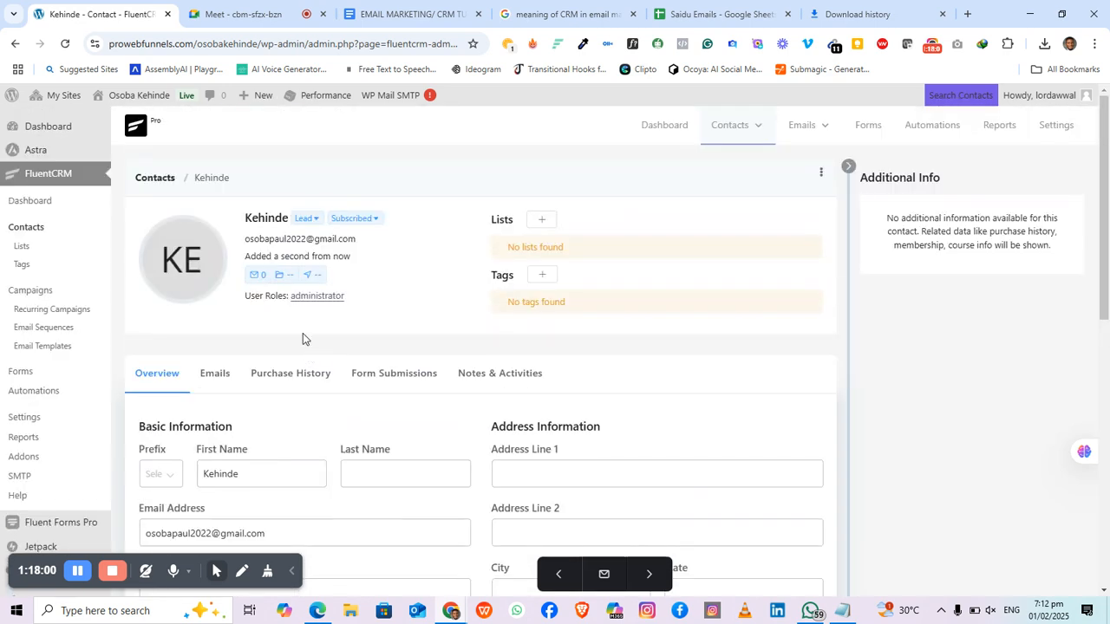
{"action": "left_click", "coordinate": [156, 179]}
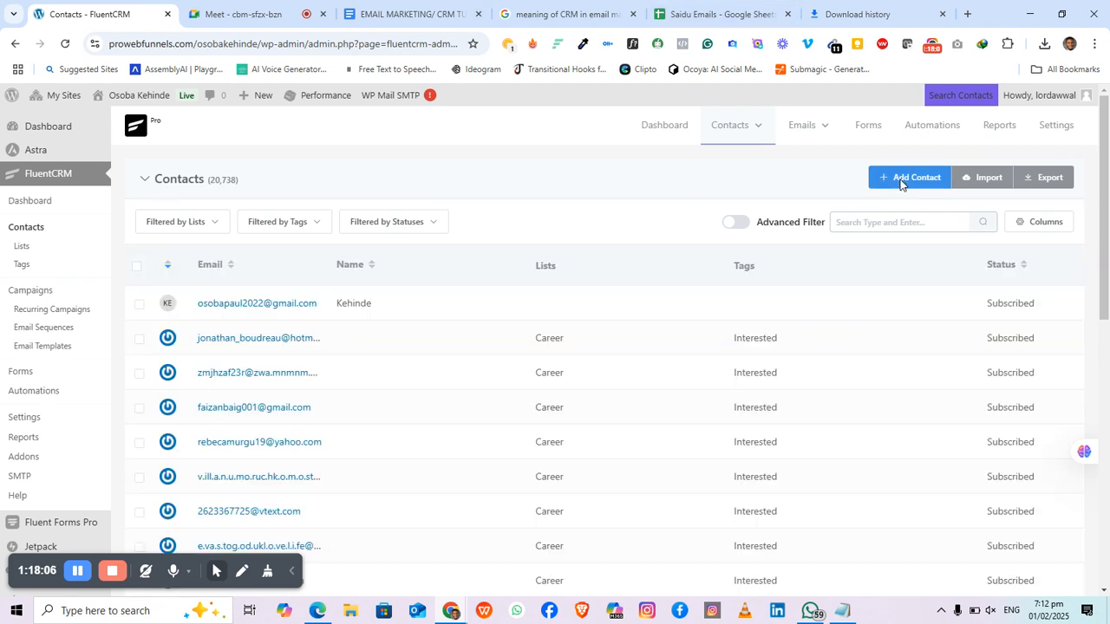
{"action": "left_click", "coordinate": [902, 182]}
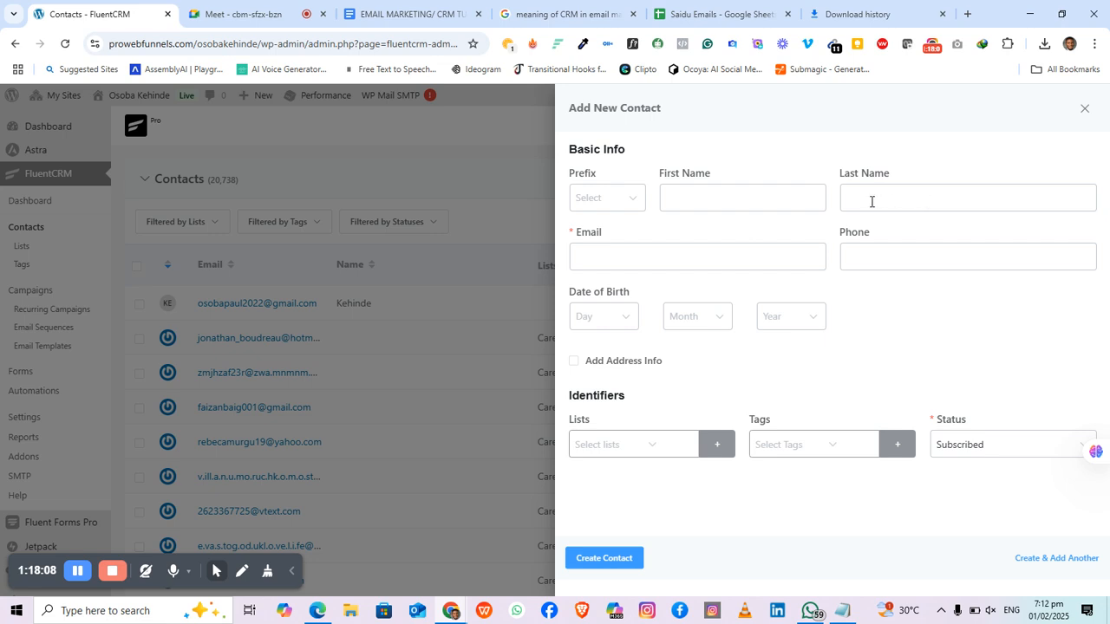
Step: Create a second contact with a first name and the contact's e-mail address
{"action": "left_click", "coordinate": [738, 195]}
{"action": "type", "text": "Paul"}
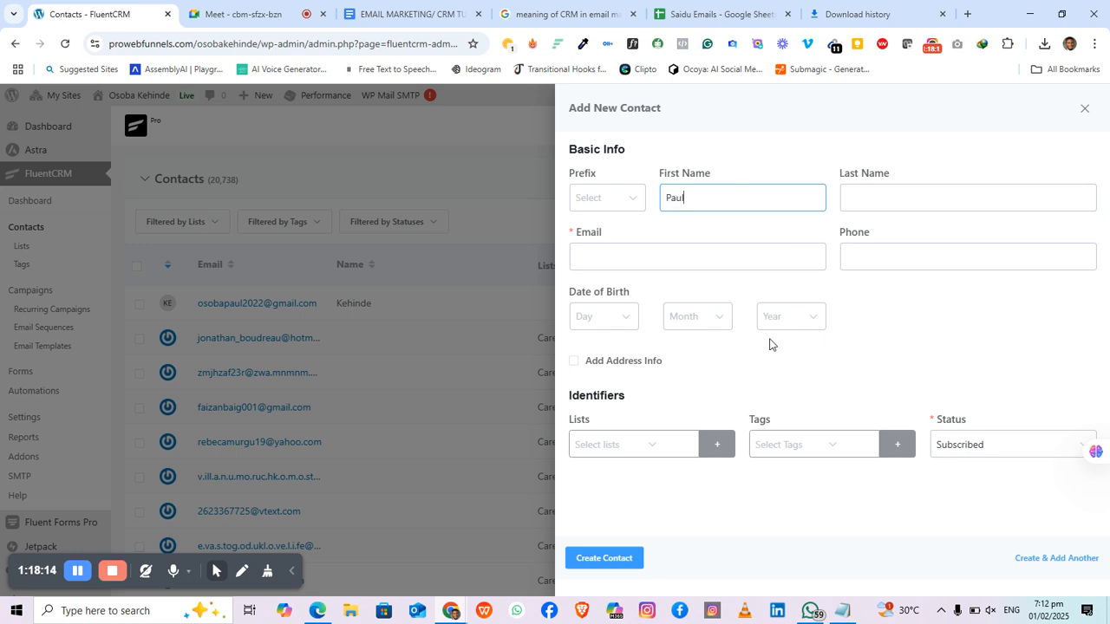
{"action": "left_click", "coordinate": [628, 250]}
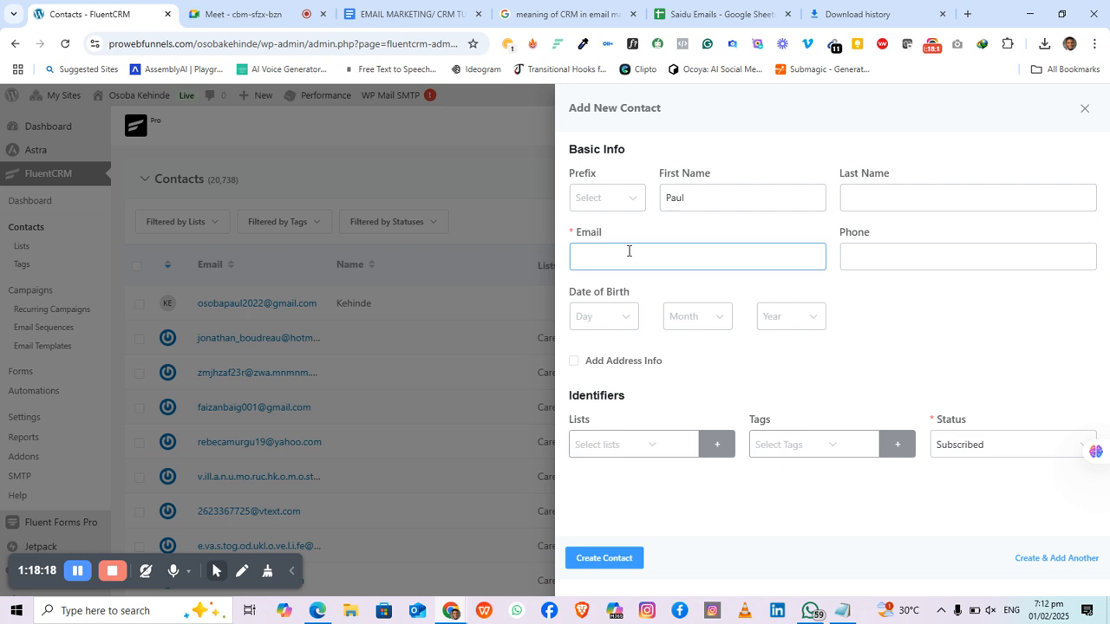
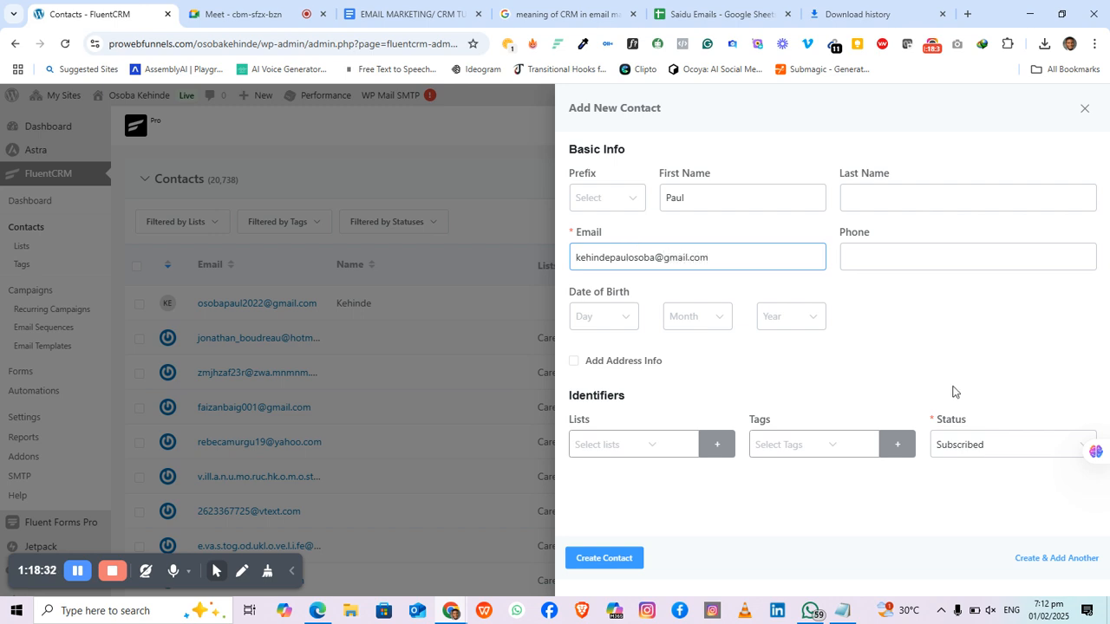
{"action": "left_click", "coordinate": [741, 235]}
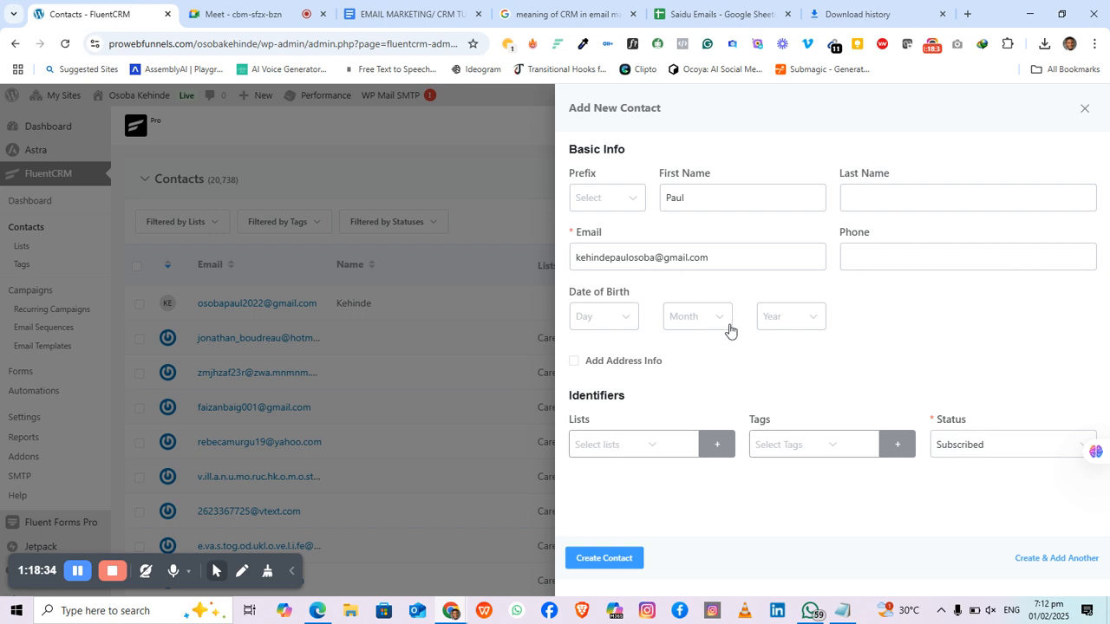
{"action": "left_click", "coordinate": [614, 559]}
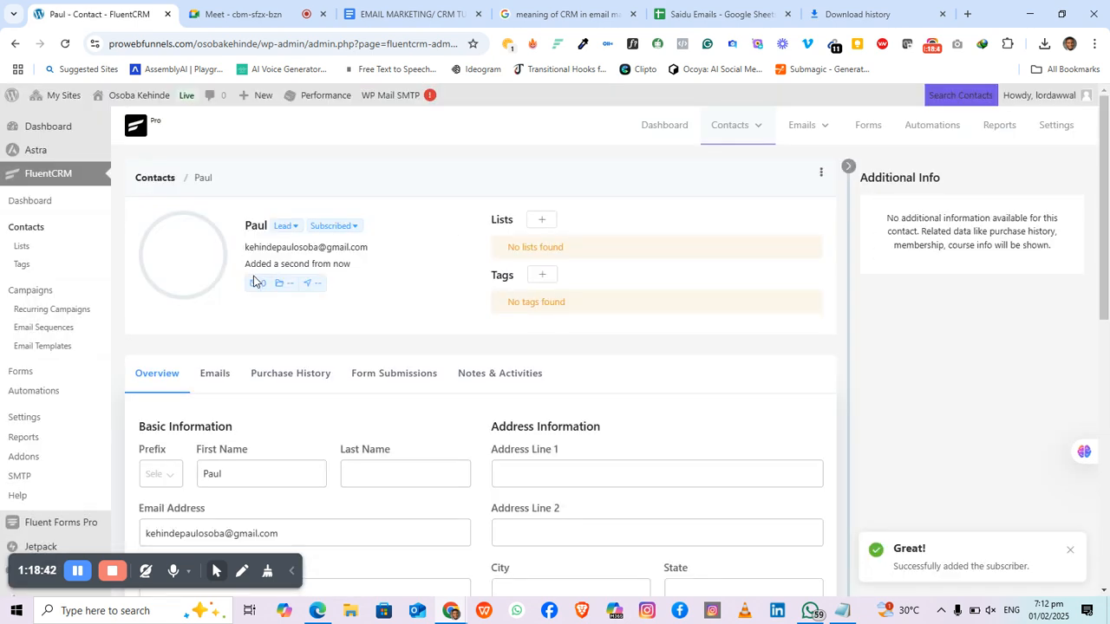
Step: Return to the Contacts list and open the newest contact's profile
{"action": "left_click", "coordinate": [157, 178]}
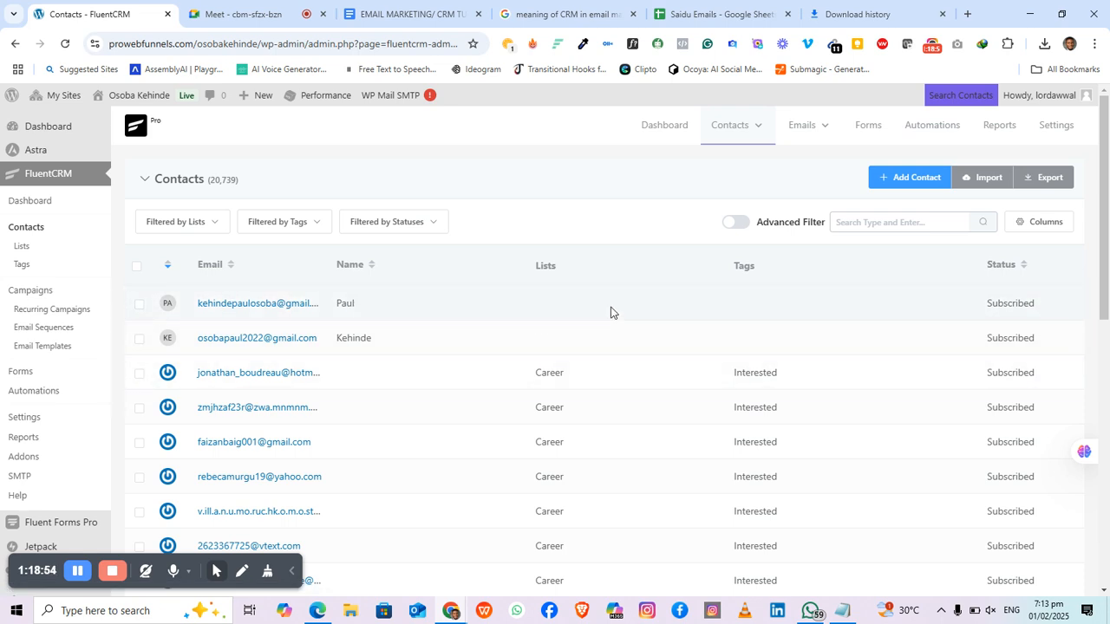
{"action": "left_click", "coordinate": [230, 310]}
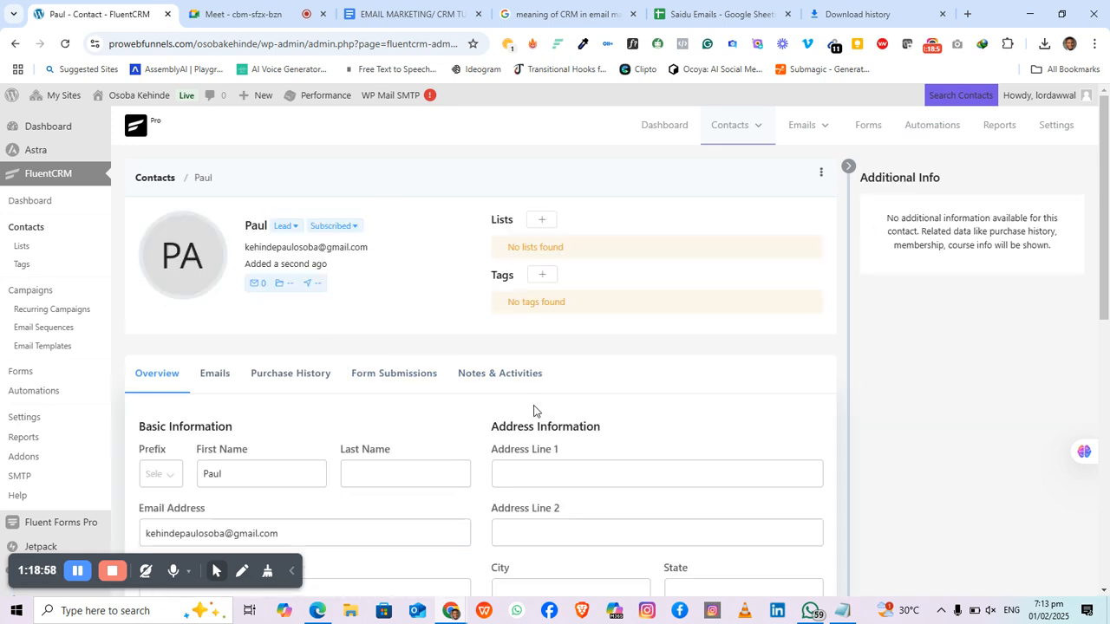
{"action": "scroll", "coordinate": [544, 401], "scroll_direction": "down", "scroll_amount": 1}
{"action": "scroll", "coordinate": [544, 400], "scroll_direction": "down", "scroll_amount": 1}
{"action": "scroll", "coordinate": [545, 394], "scroll_direction": "up", "scroll_amount": 2}
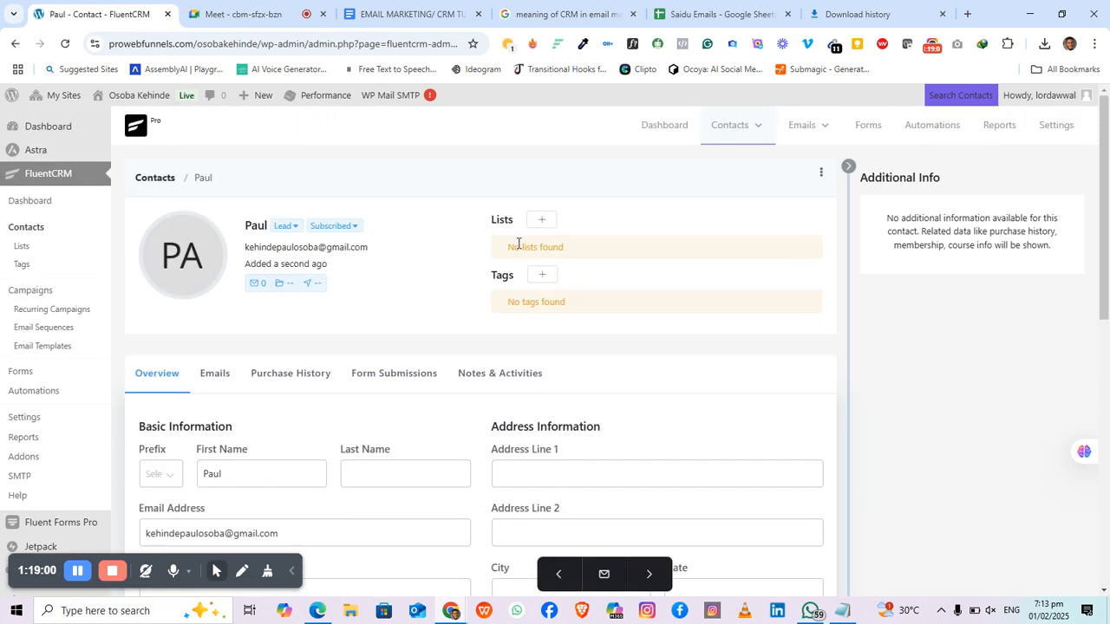
Step: Assign the contact to the Career list with the Interested tag and save the contact
{"action": "left_click", "coordinate": [539, 221]}
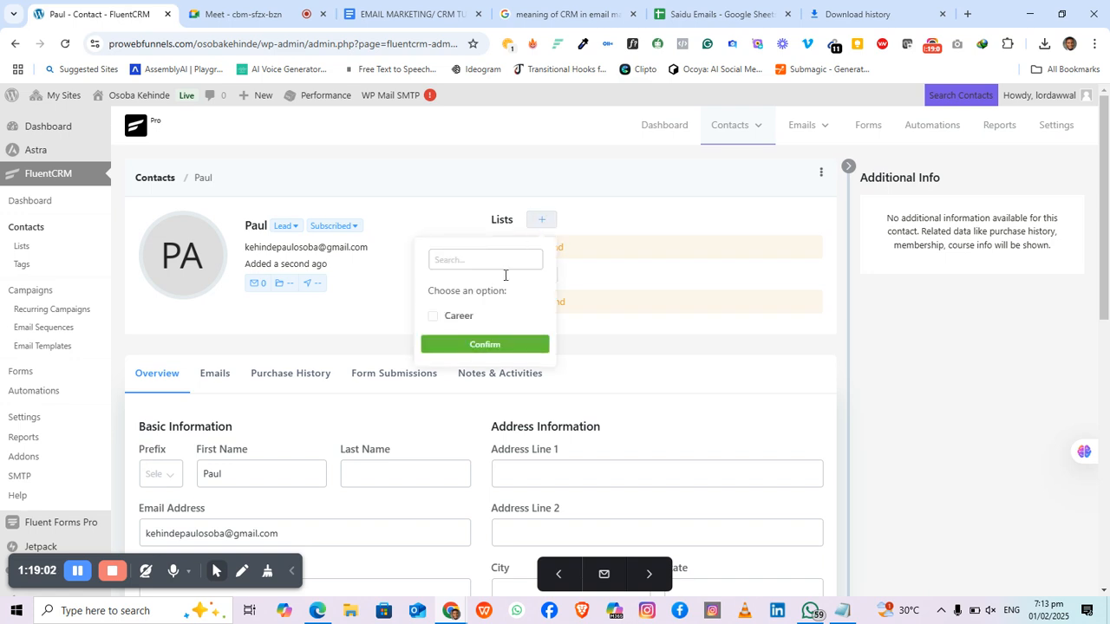
{"action": "left_click", "coordinate": [455, 317]}
{"action": "left_click", "coordinate": [485, 345]}
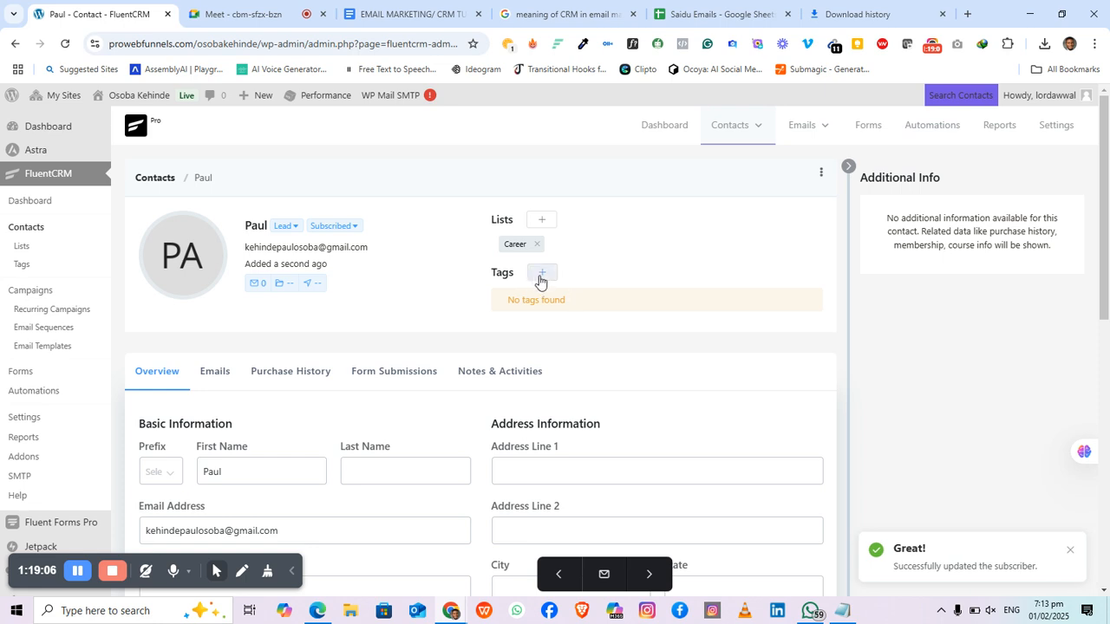
{"action": "left_click", "coordinate": [542, 274]}
{"action": "left_click", "coordinate": [468, 371]}
{"action": "left_click", "coordinate": [466, 421]}
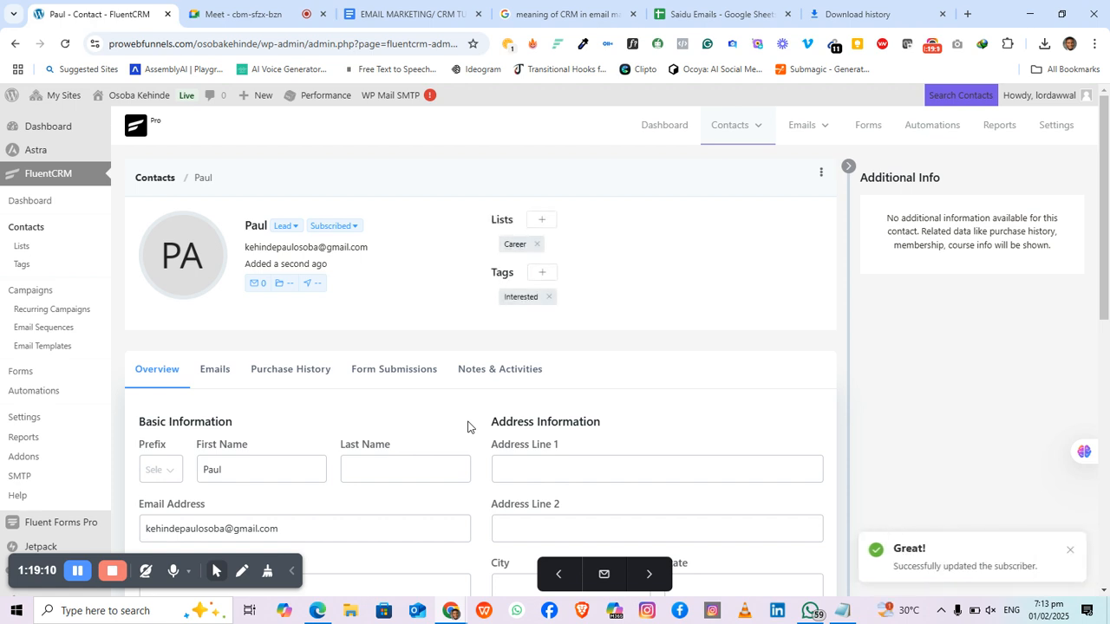
{"action": "scroll", "coordinate": [467, 426], "scroll_direction": "down", "scroll_amount": 7}
{"action": "scroll", "coordinate": [682, 408], "scroll_direction": "up", "scroll_amount": 3}
{"action": "left_click", "coordinate": [775, 400]}
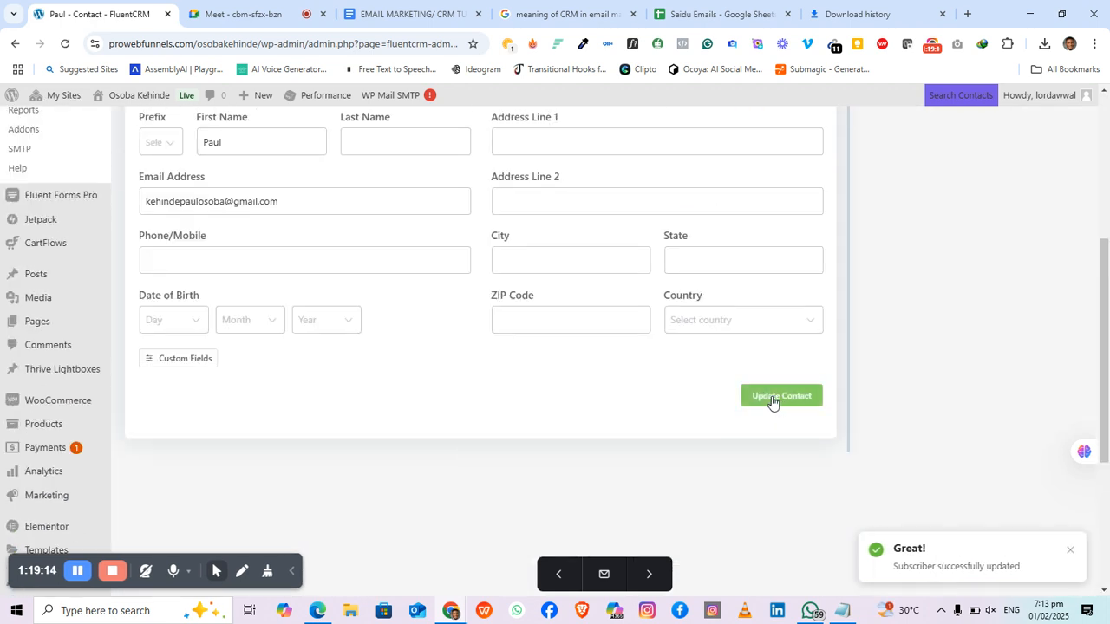
{"action": "scroll", "coordinate": [555, 401], "scroll_direction": "up", "scroll_amount": 4}
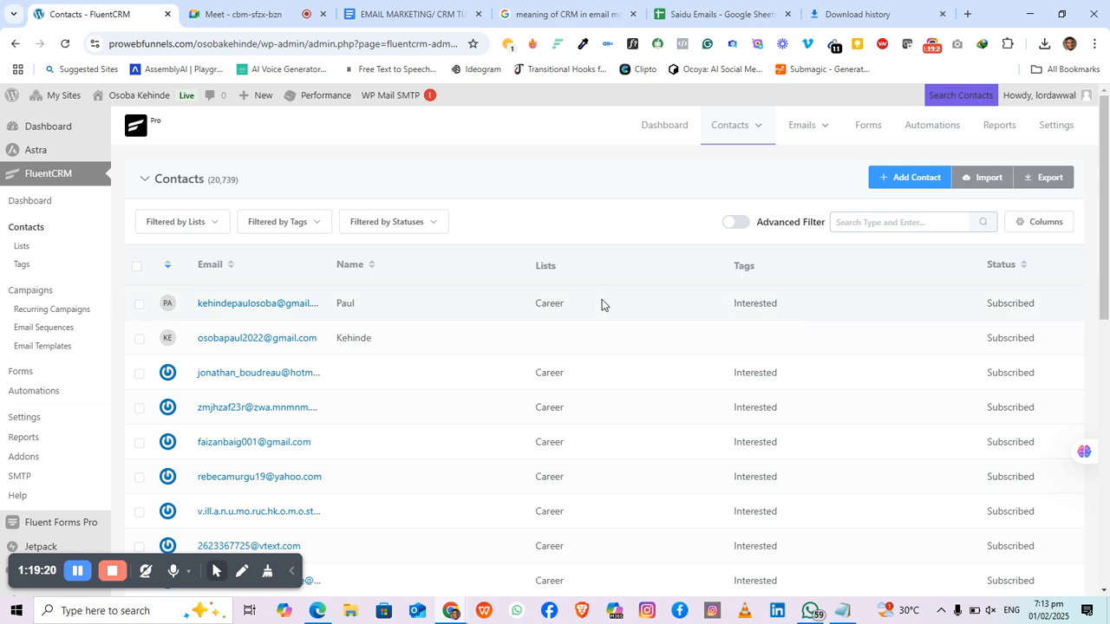
Step: Open the other new contact's profile and add it to the Career list
{"action": "left_click", "coordinate": [237, 340]}
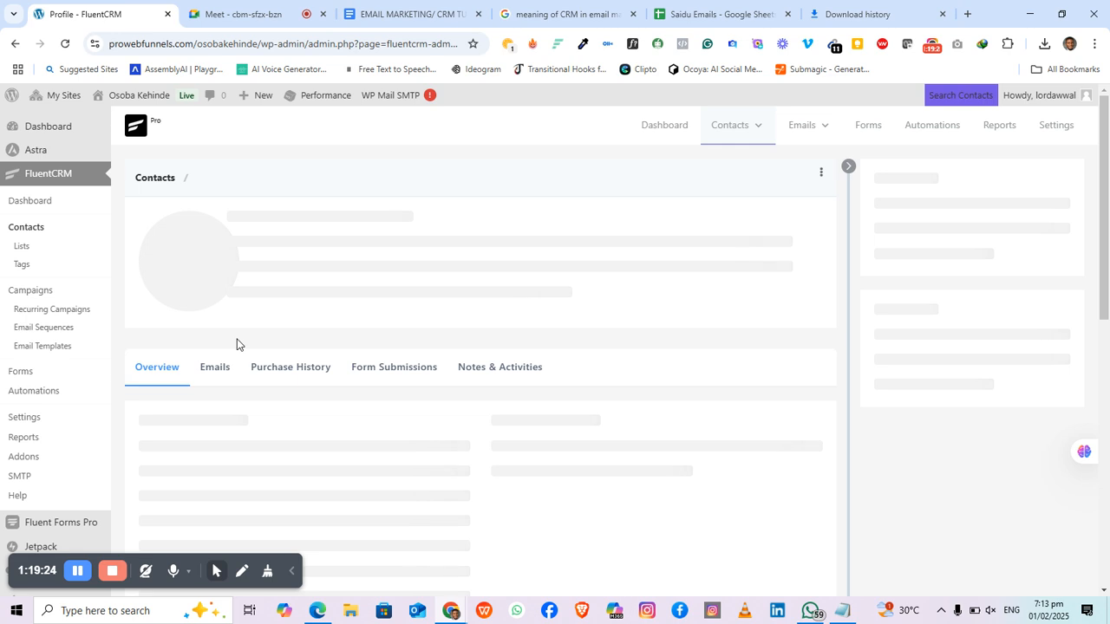
{"action": "left_click", "coordinate": [540, 220]}
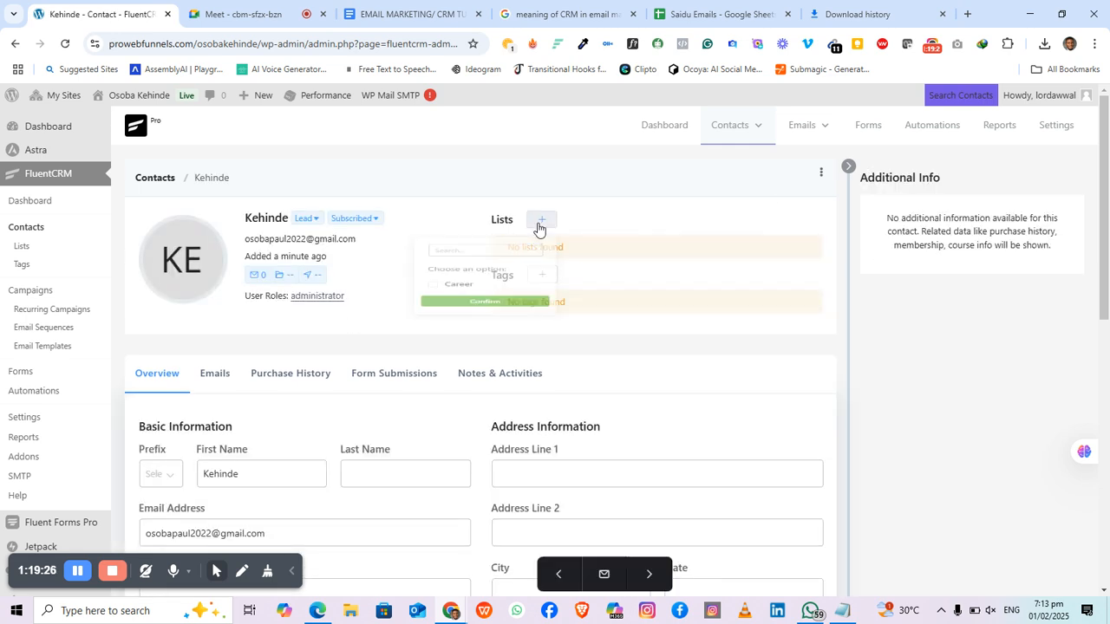
{"action": "left_click", "coordinate": [457, 315]}
{"action": "left_click", "coordinate": [468, 345]}
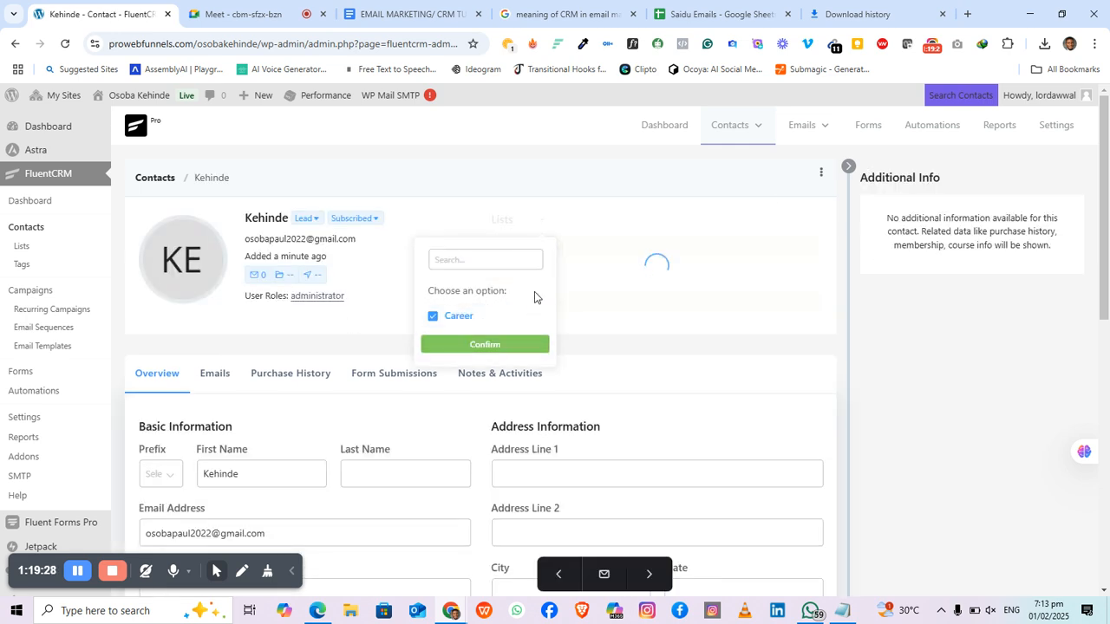
Step: Give the contact the Interested tag and save the updated contact
{"action": "left_click", "coordinate": [541, 273]}
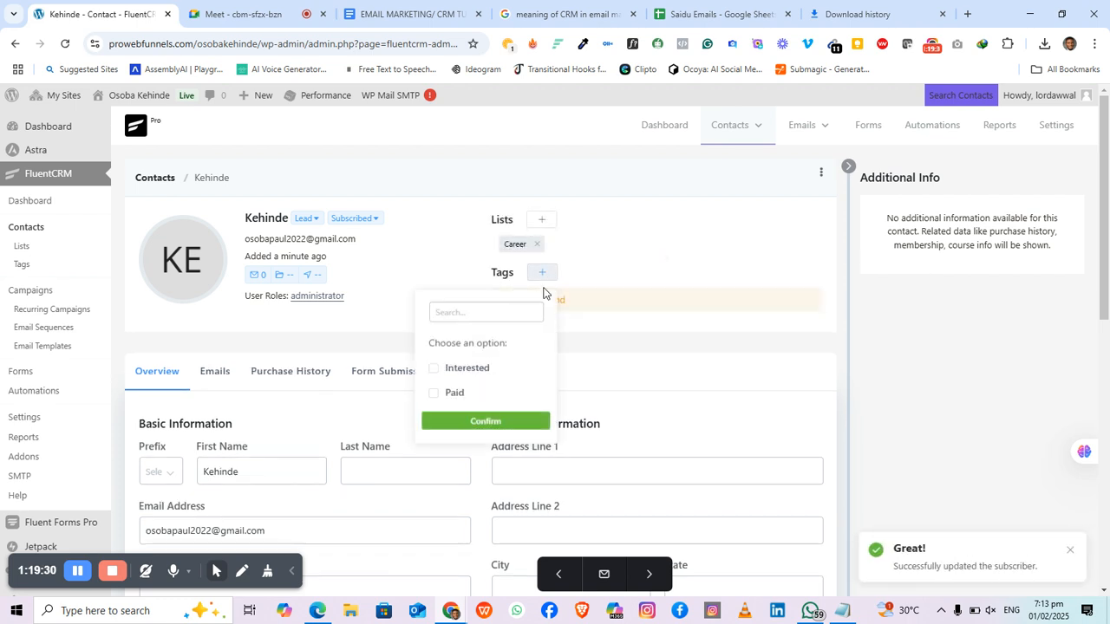
{"action": "left_click", "coordinate": [477, 395]}
{"action": "left_click", "coordinate": [459, 369]}
{"action": "left_click", "coordinate": [442, 394]}
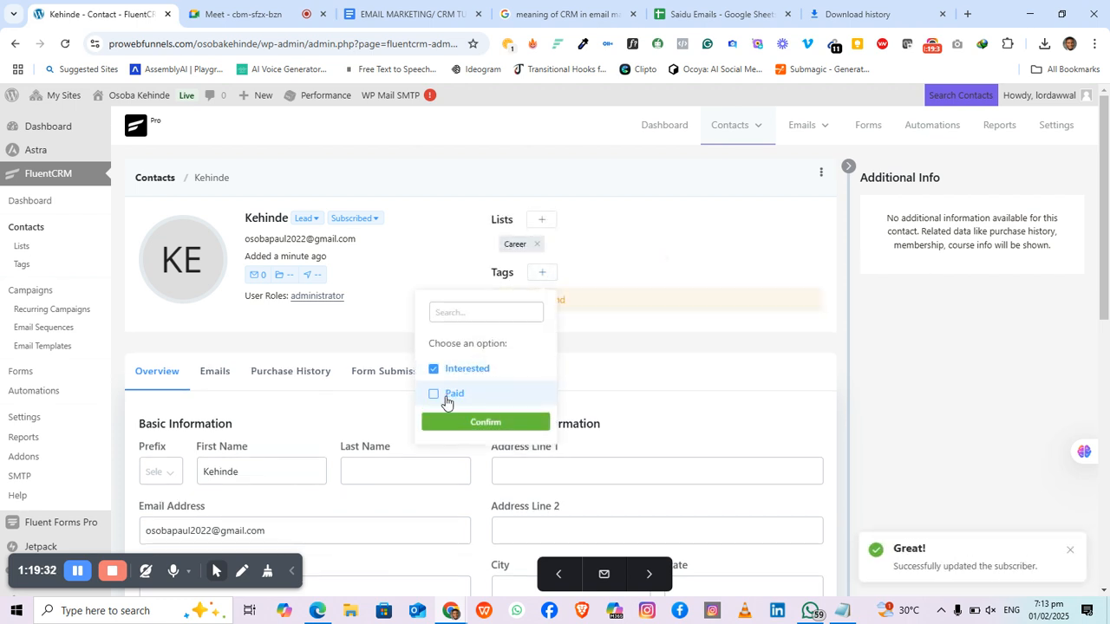
{"action": "left_click", "coordinate": [485, 423]}
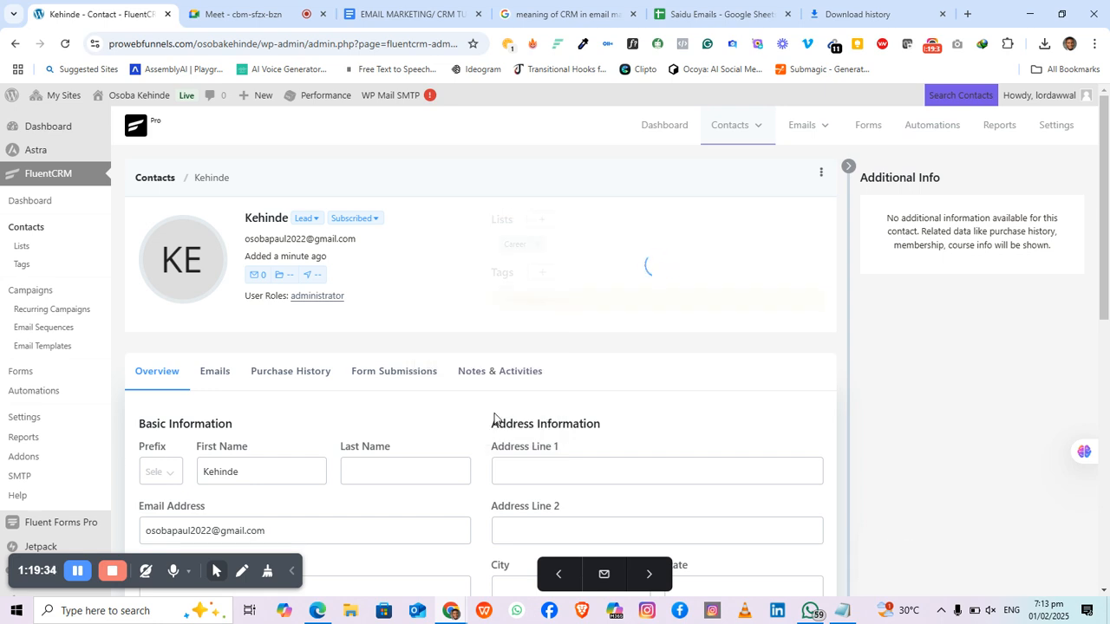
{"action": "scroll", "coordinate": [493, 384], "scroll_direction": "down", "scroll_amount": 7}
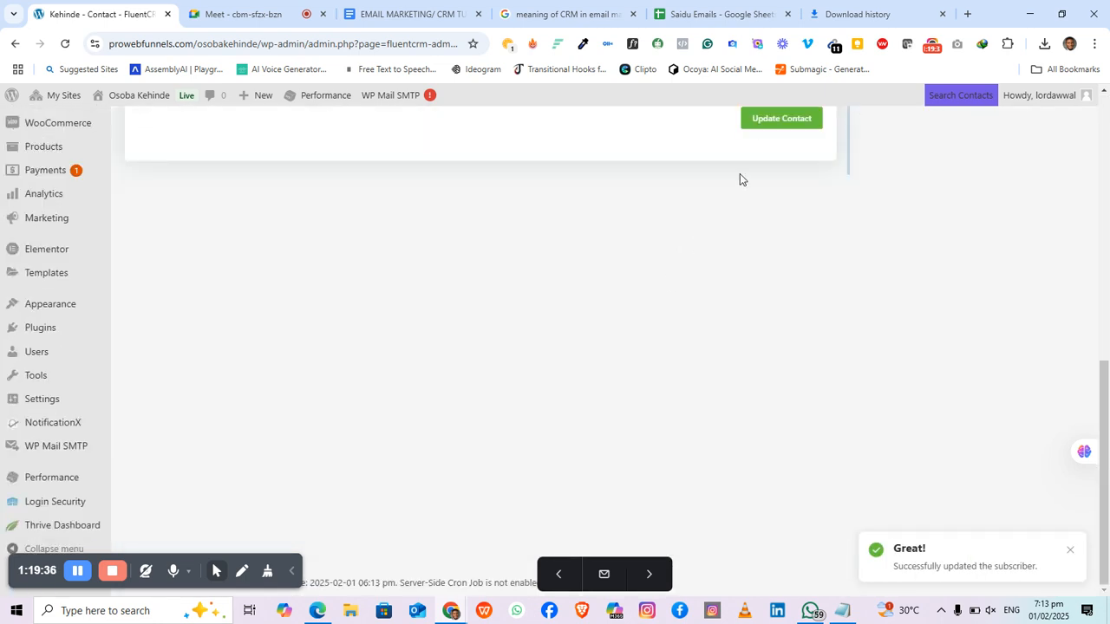
{"action": "scroll", "coordinate": [745, 182], "scroll_direction": "up", "scroll_amount": 1}
{"action": "left_click", "coordinate": [775, 197]}
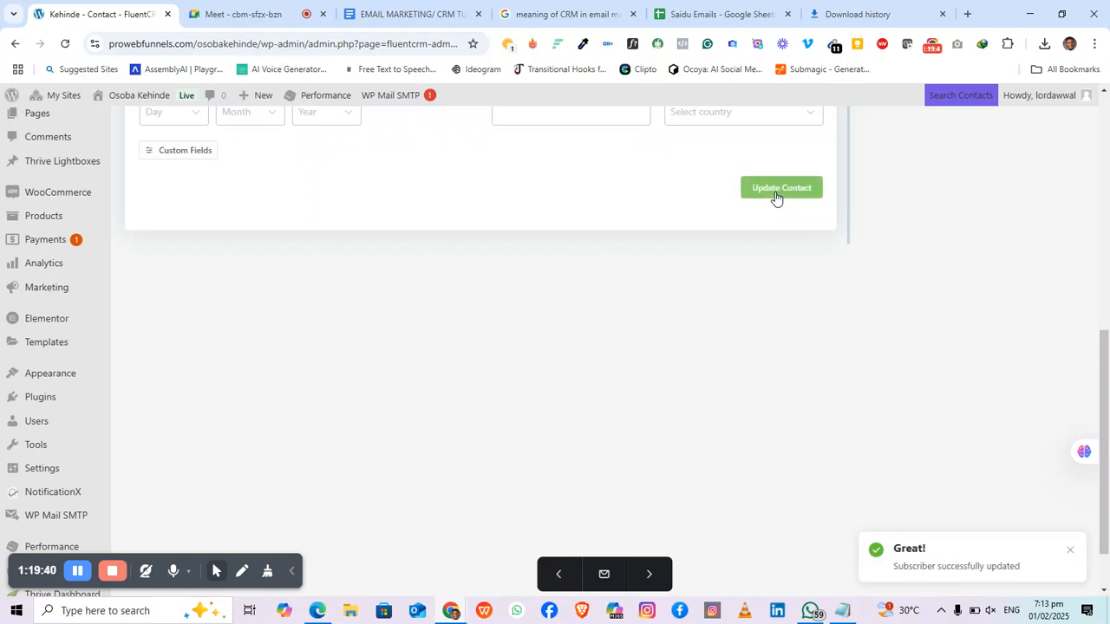
{"action": "scroll", "coordinate": [600, 335], "scroll_direction": "up", "scroll_amount": 7}
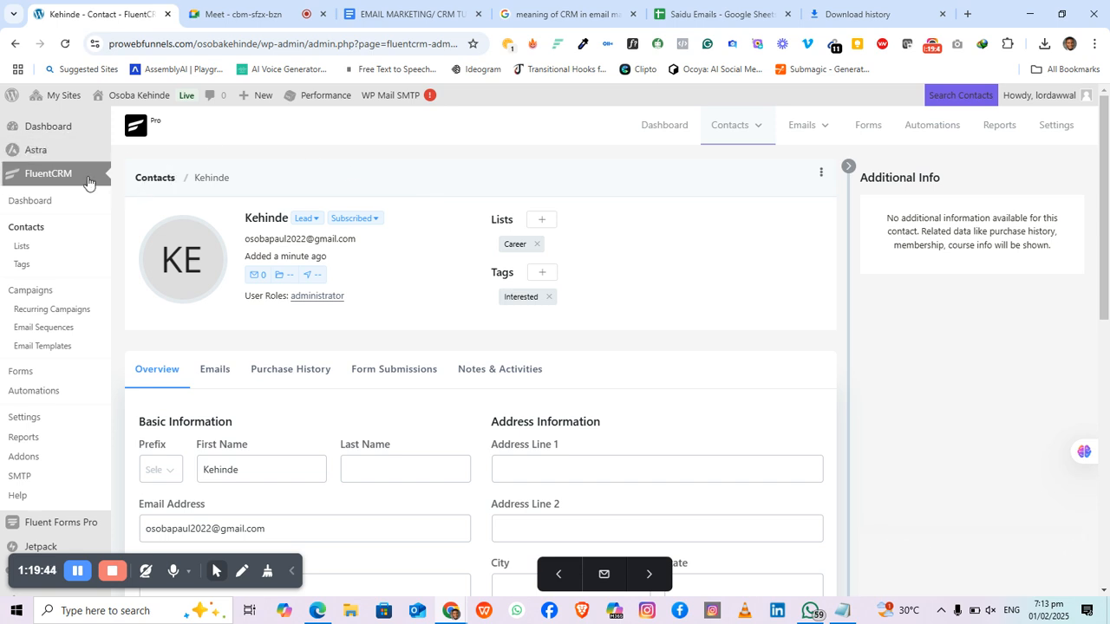
Step: Return to Contacts, go to Email Campaigns, and start creating a new campaign
{"action": "left_click", "coordinate": [150, 179]}
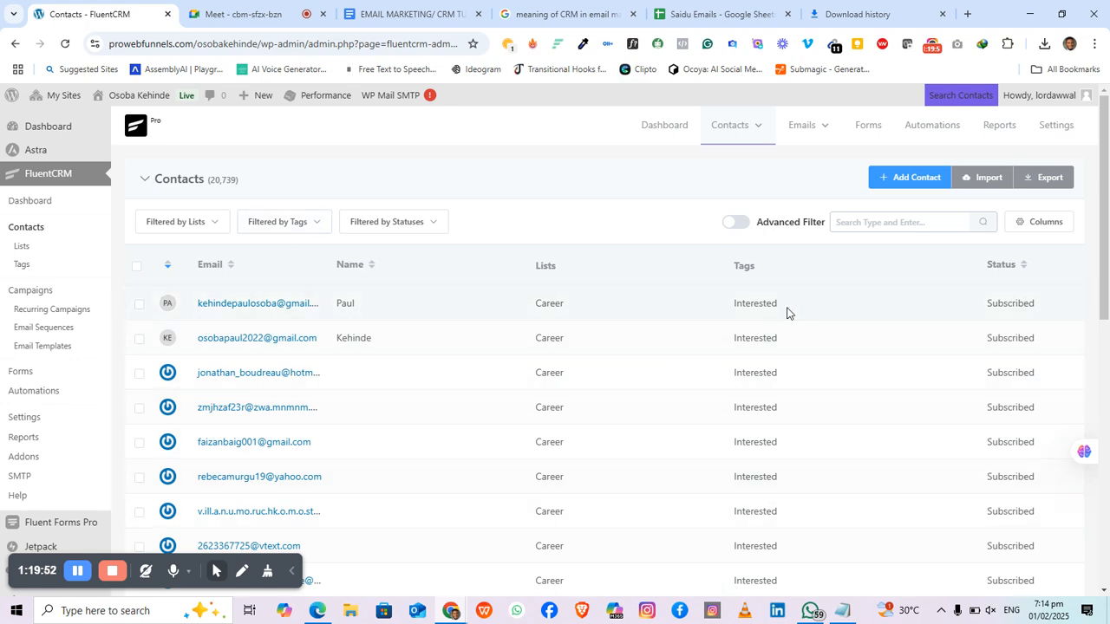
{"action": "mouse_move", "coordinate": [802, 130]}
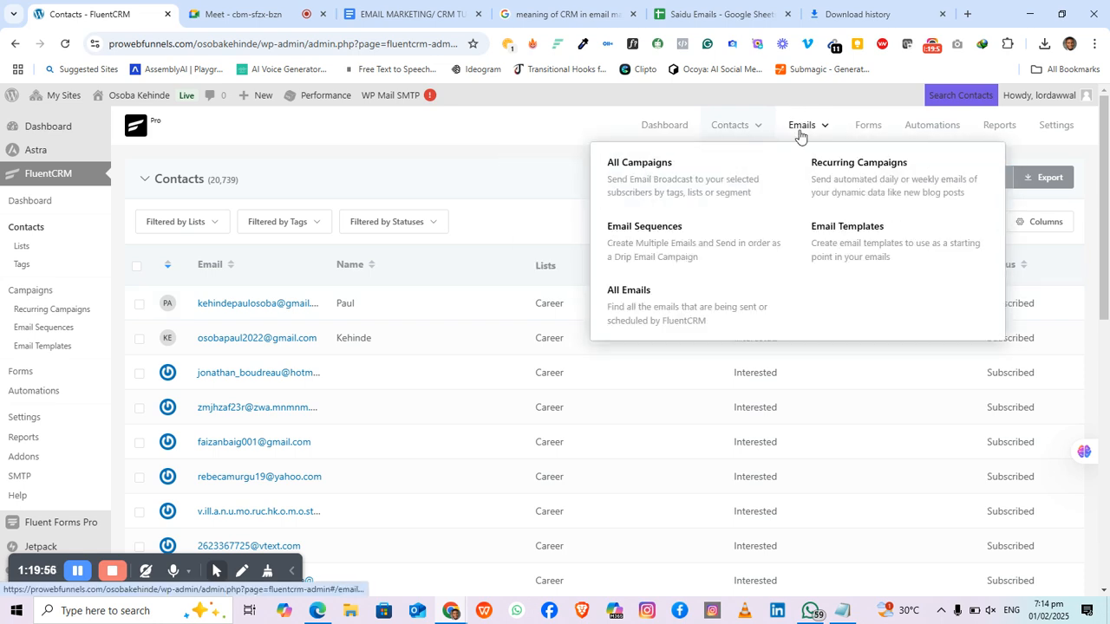
{"action": "left_click", "coordinate": [725, 193]}
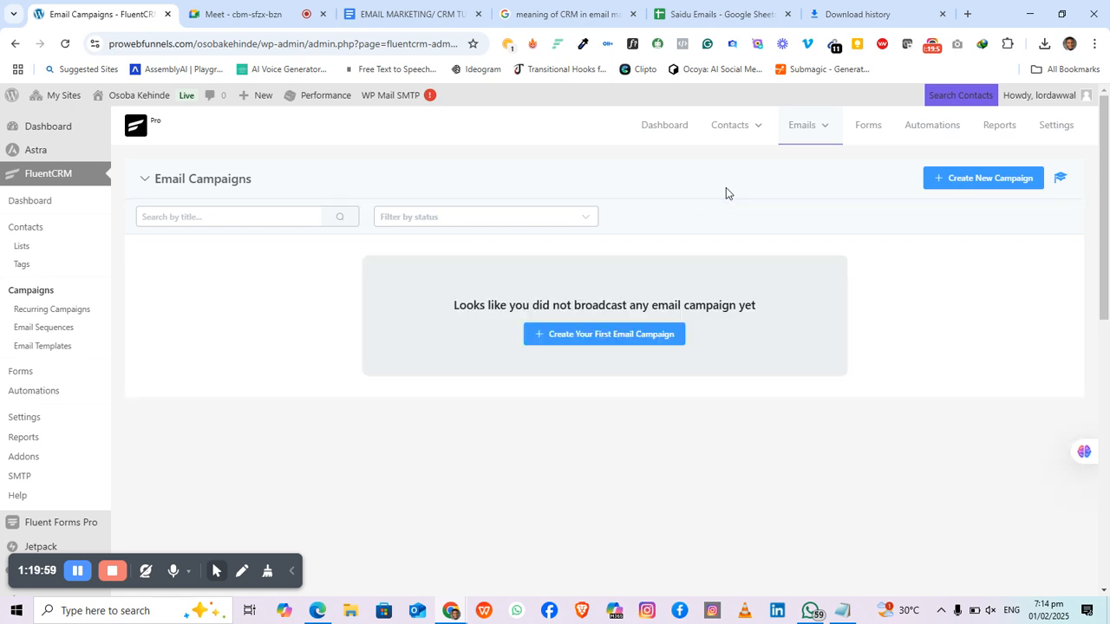
{"action": "left_click", "coordinate": [968, 179]}
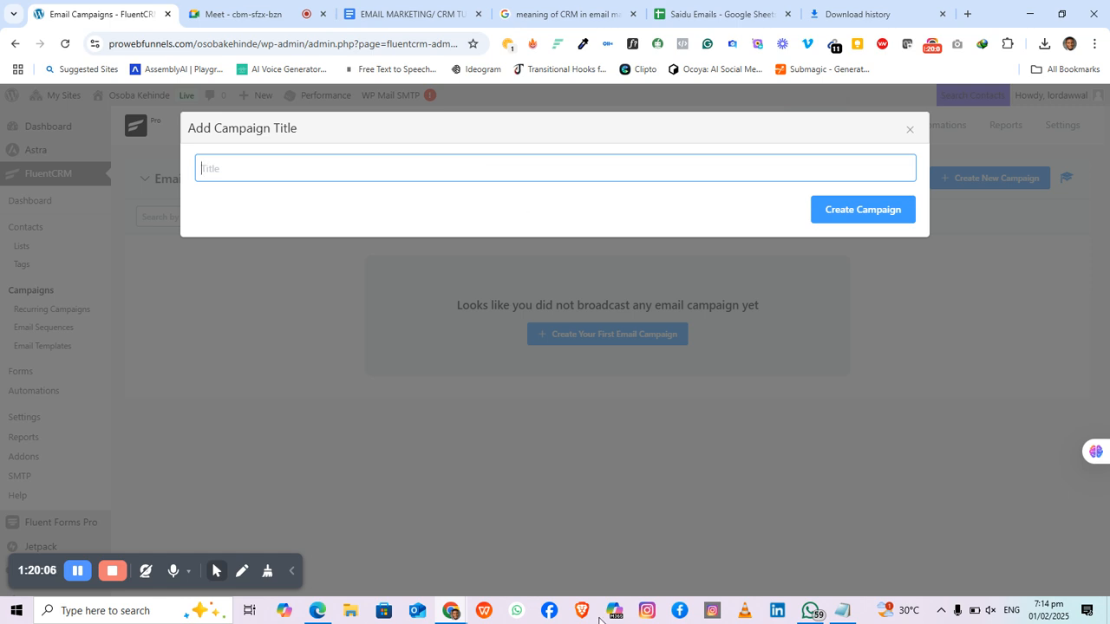
Step: Enter the campaign title 'Start a Career Today' and create the campaign
{"action": "left_click", "coordinate": [811, 611]}
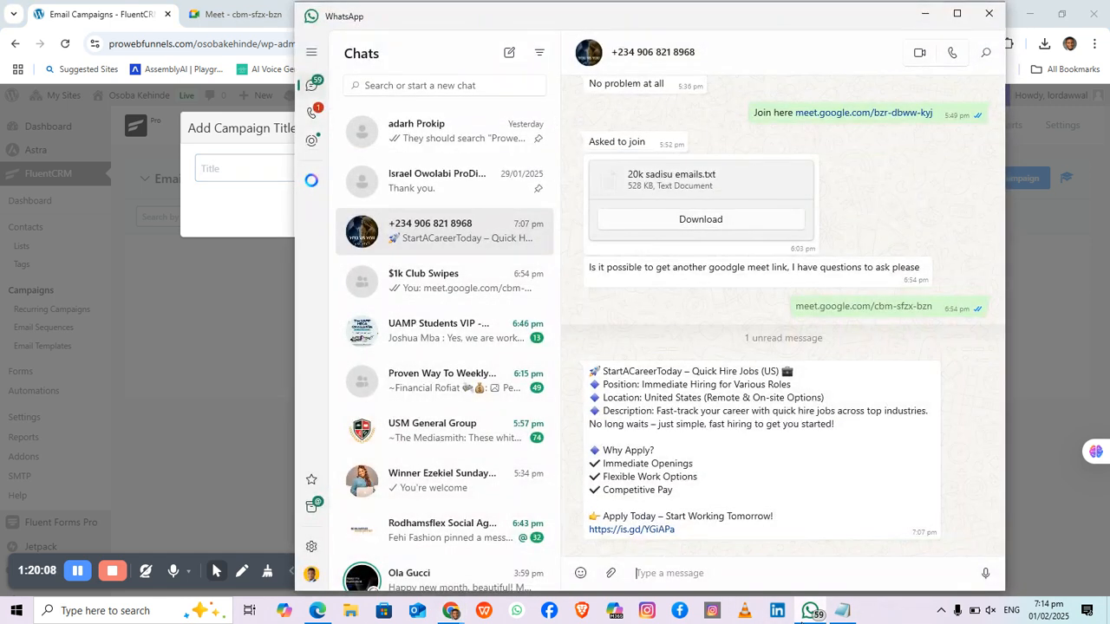
{"action": "left_click", "coordinate": [219, 301]}
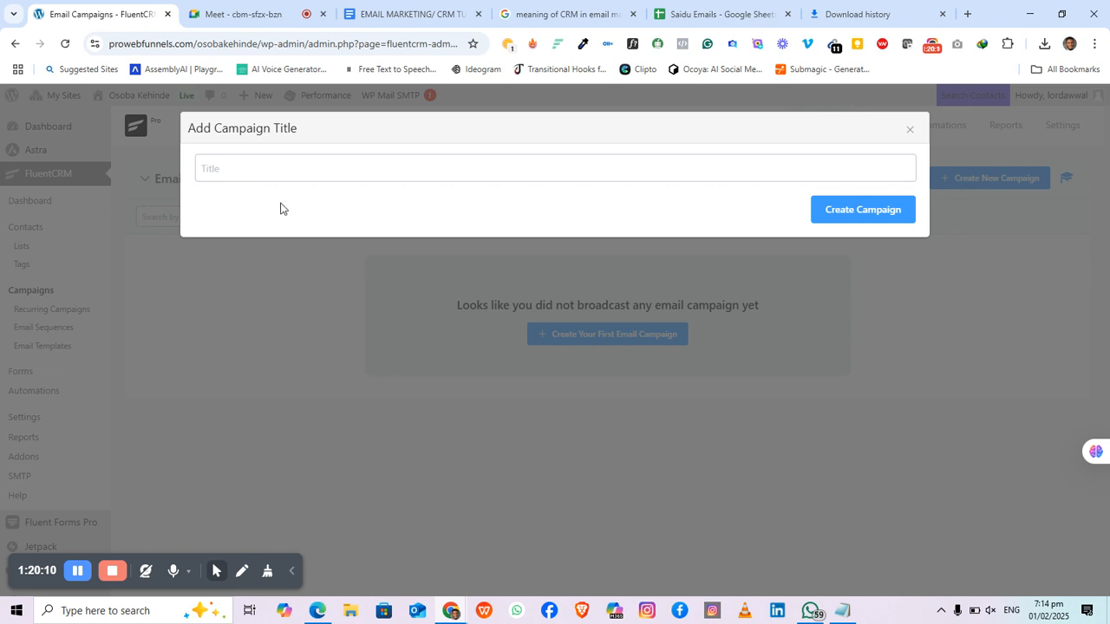
{"action": "left_click", "coordinate": [270, 169]}
{"action": "type", "text": "Sa"}
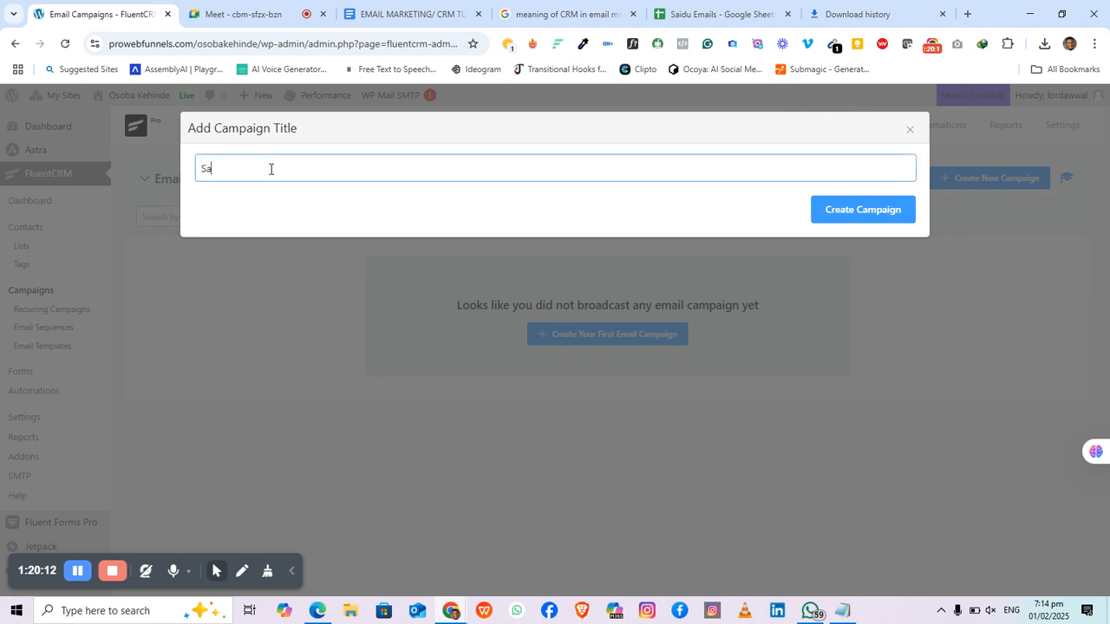
{"action": "key", "text": "BackSpace"}
{"action": "left_click", "coordinate": [850, 218]}
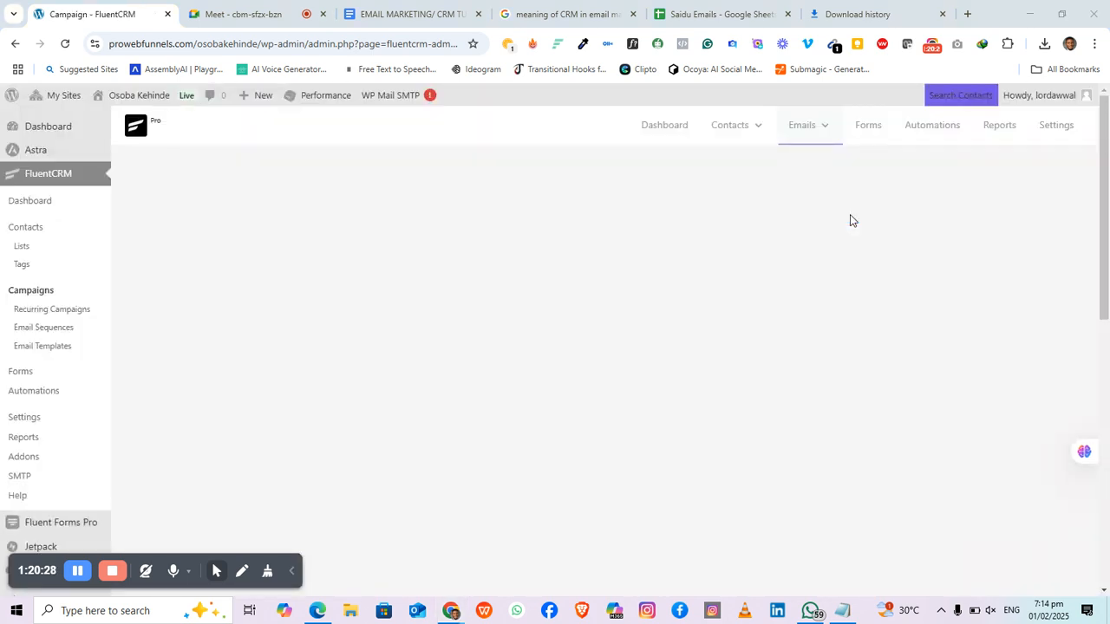
{"action": "key", "text": "super"}
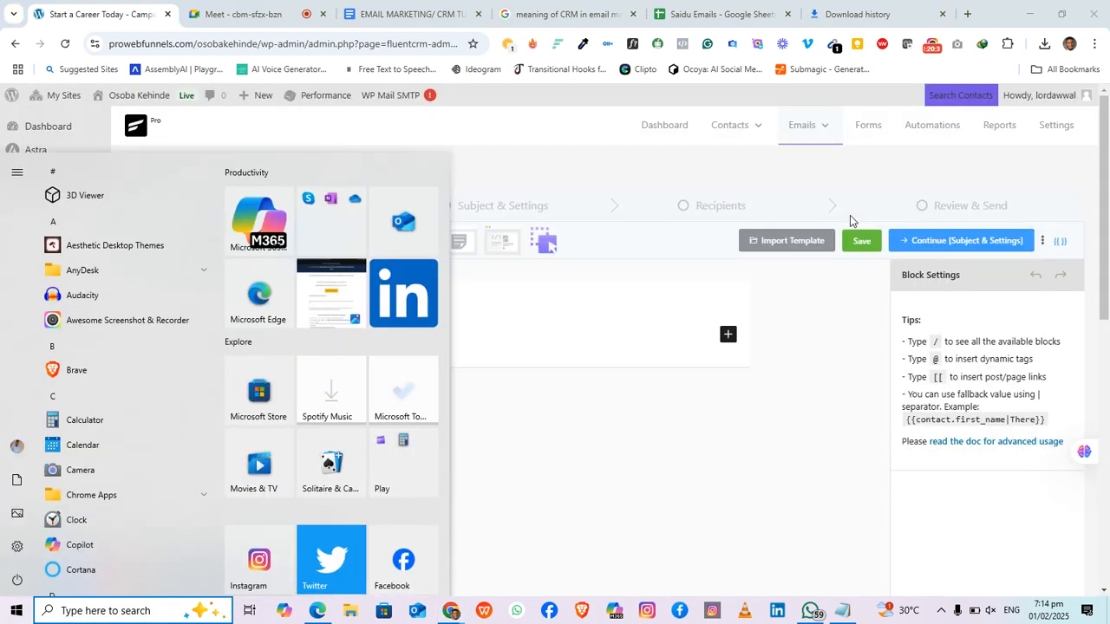
{"action": "left_click", "coordinate": [599, 399]}
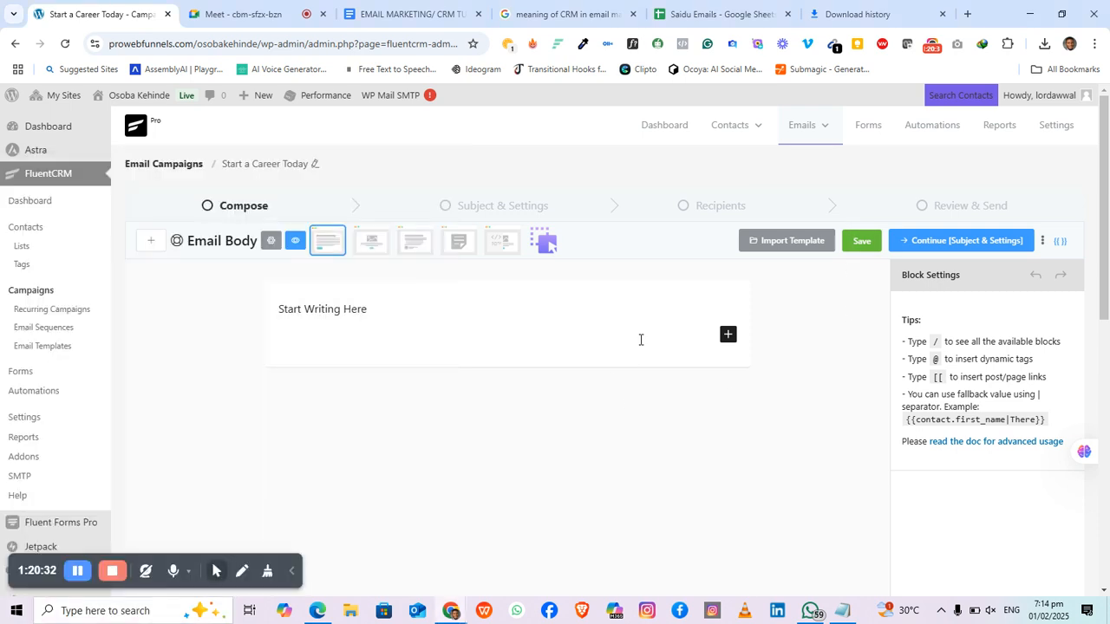
Step: Use the Classic Editor template, paste the job ad, and add a line after Competitive Pay
{"action": "left_click", "coordinate": [459, 242]}
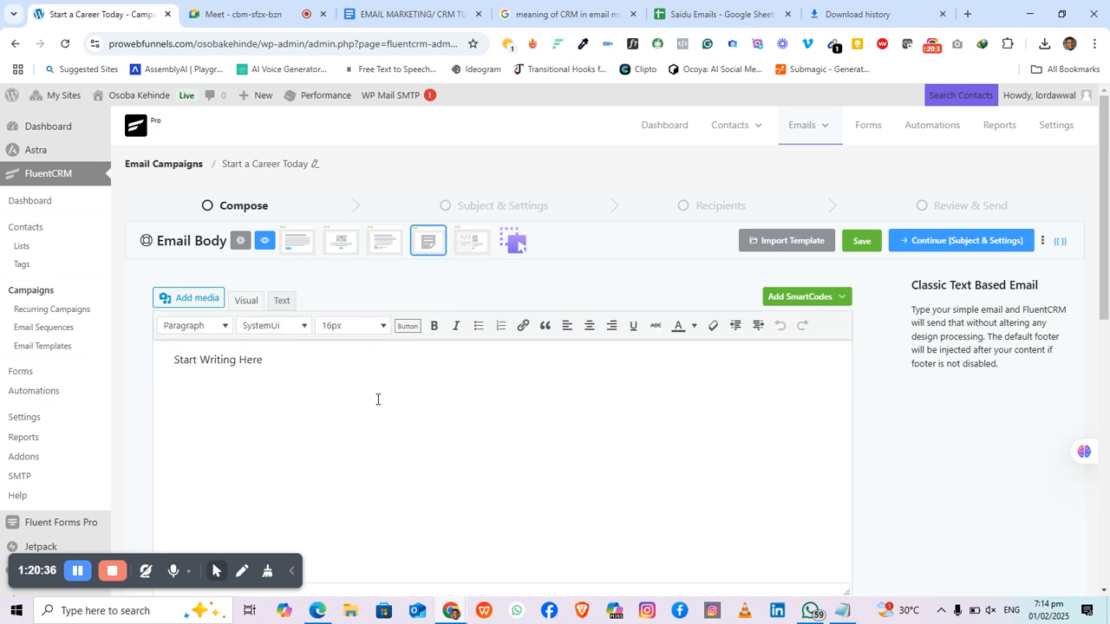
{"action": "scroll", "coordinate": [371, 390], "scroll_direction": "down", "scroll_amount": 1}
{"action": "key", "text": "ctrl+a"}
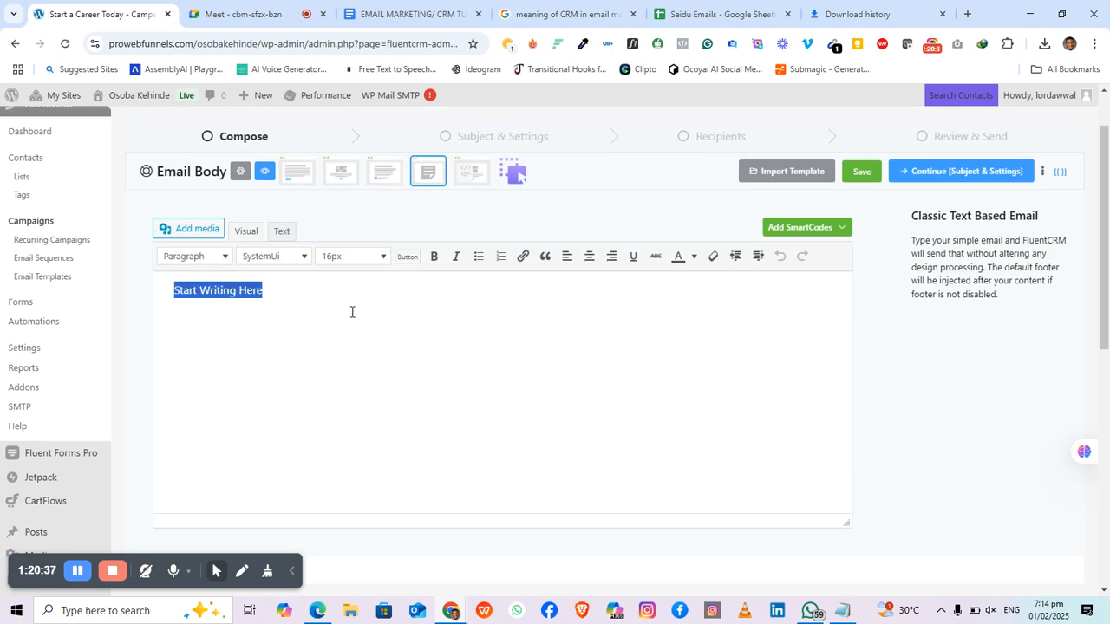
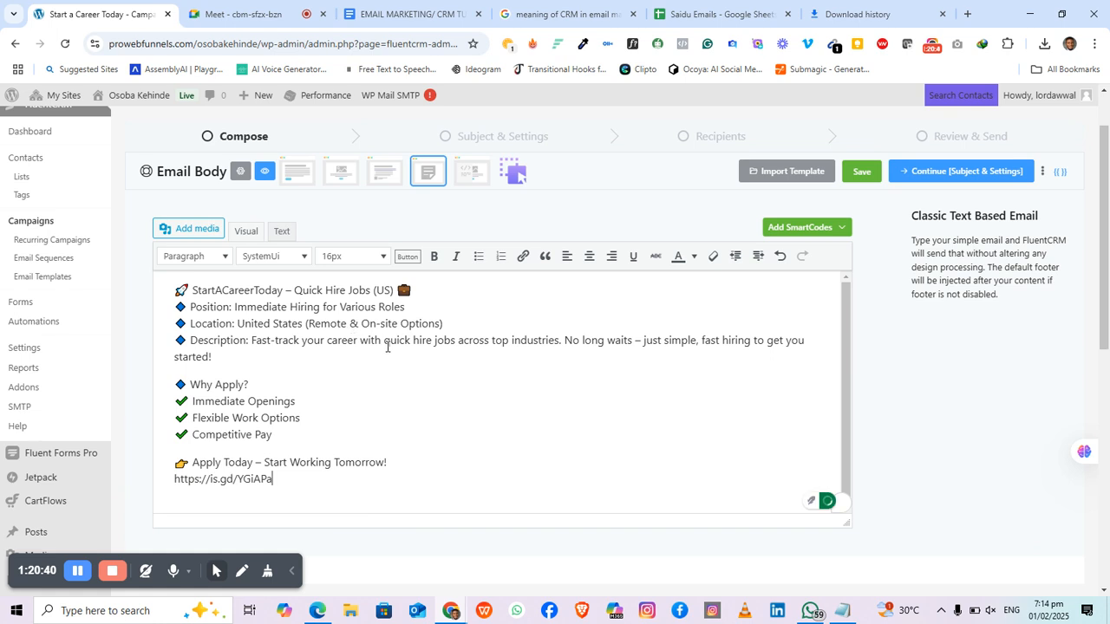
{"action": "scroll", "coordinate": [373, 347], "scroll_direction": "up", "scroll_amount": 1}
{"action": "scroll", "coordinate": [364, 407], "scroll_direction": "down", "scroll_amount": 1}
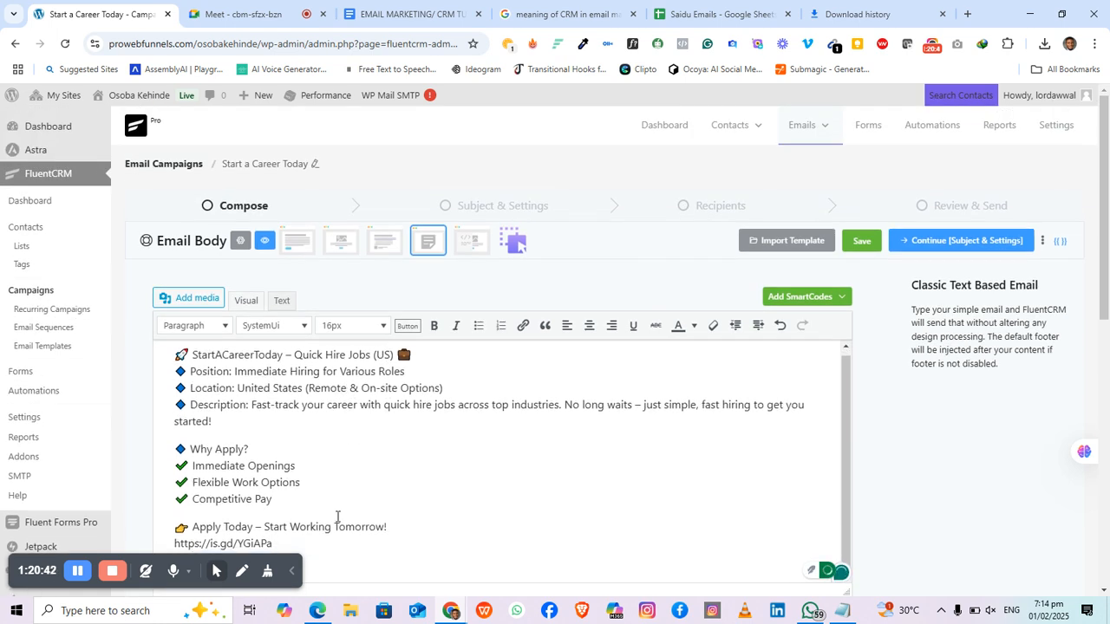
{"action": "scroll", "coordinate": [293, 544], "scroll_direction": "down", "scroll_amount": 2}
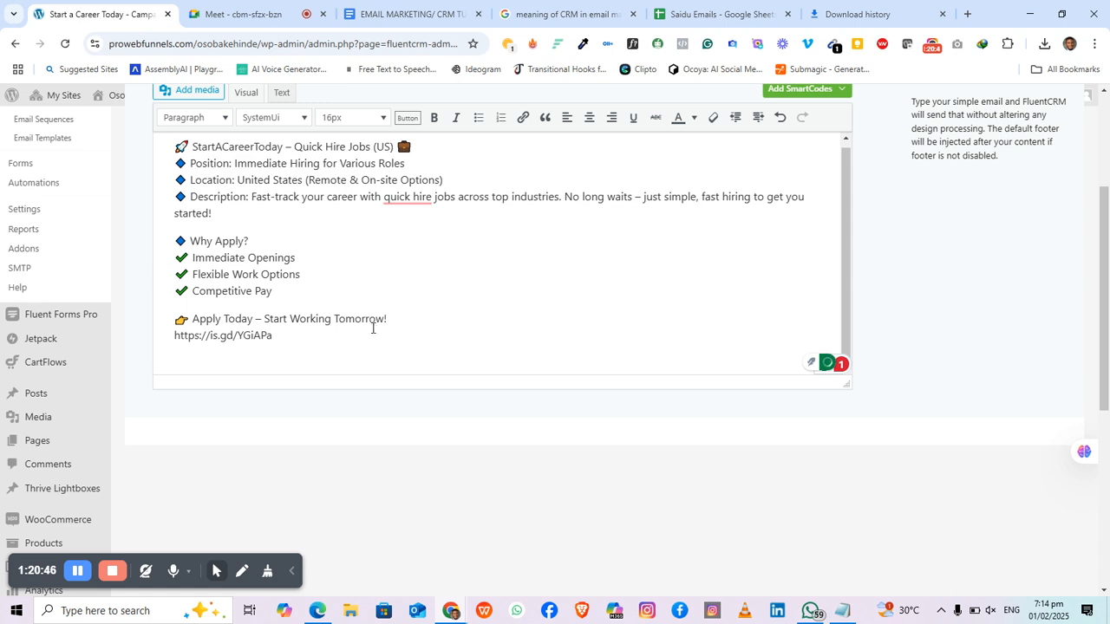
{"action": "left_click", "coordinate": [323, 297]}
{"action": "key", "text": "Return"}
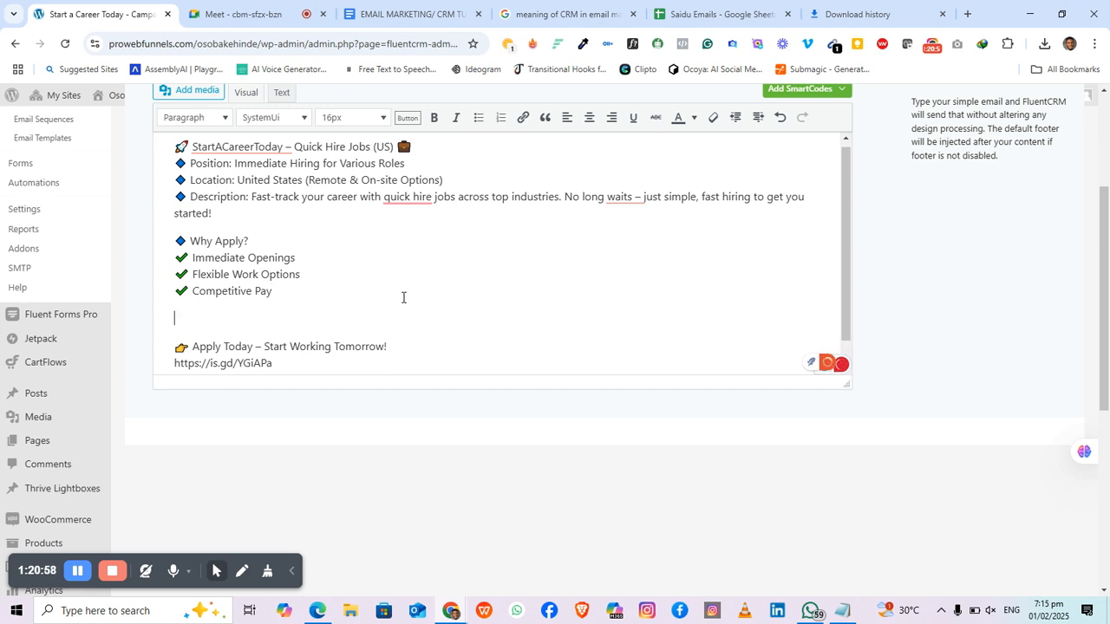
Step: Close the button designer unused and return the caret after Competitive Pay
{"action": "left_click", "coordinate": [407, 117]}
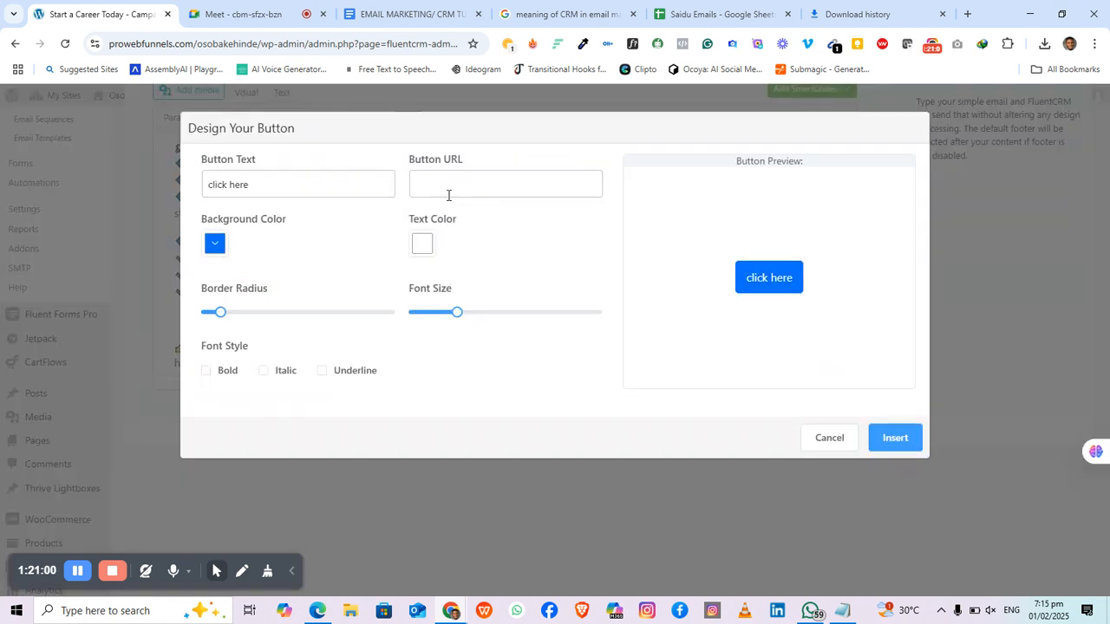
{"action": "left_click", "coordinate": [824, 441]}
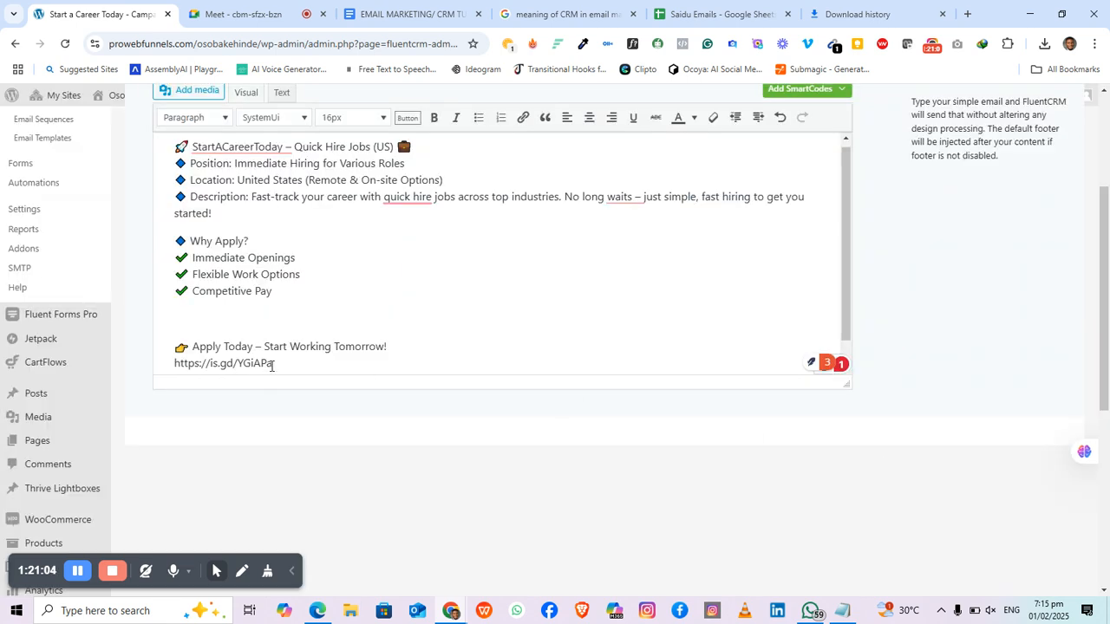
{"action": "left_click_drag", "start_coordinate": [271, 364], "coordinate": [177, 356]}
{"action": "key", "text": "ctrl+c"}
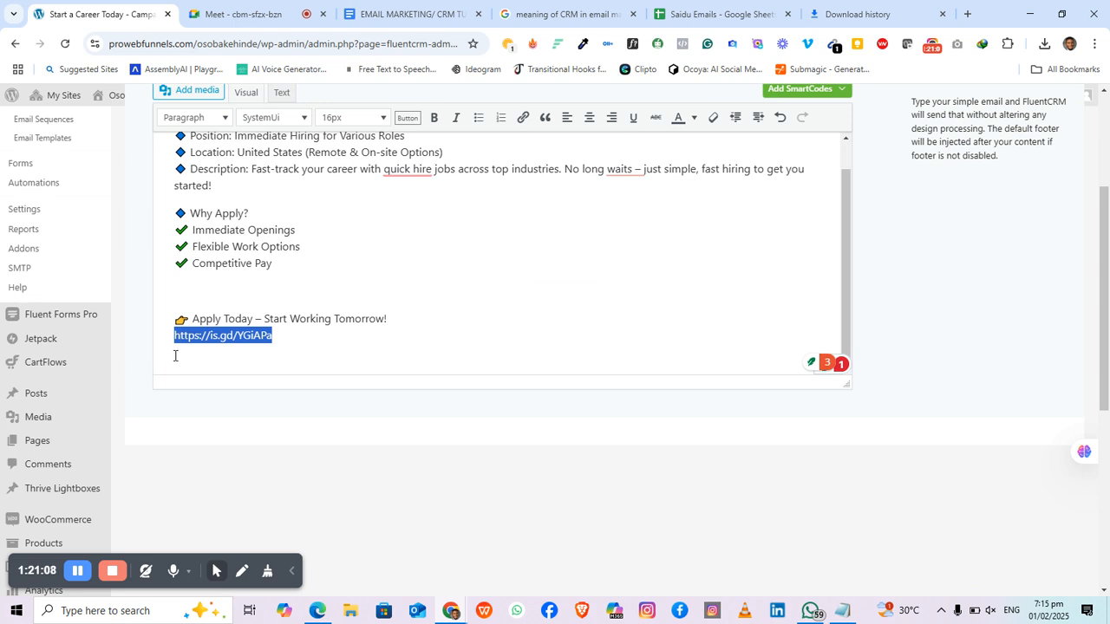
{"action": "scroll", "coordinate": [347, 270], "scroll_direction": "up", "scroll_amount": 1}
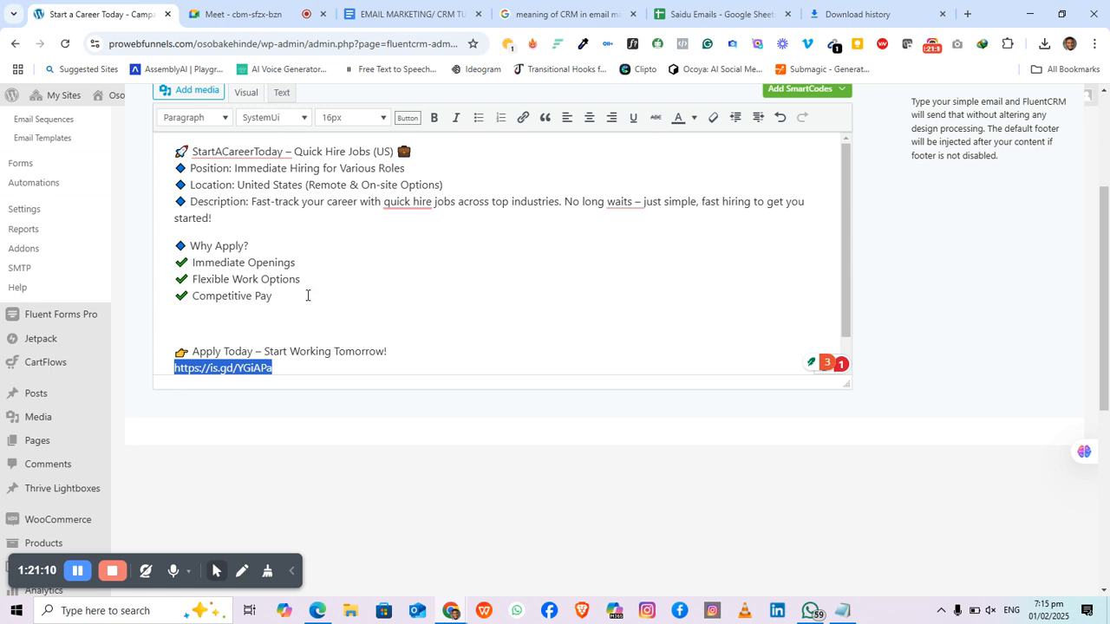
{"action": "left_click", "coordinate": [277, 301]}
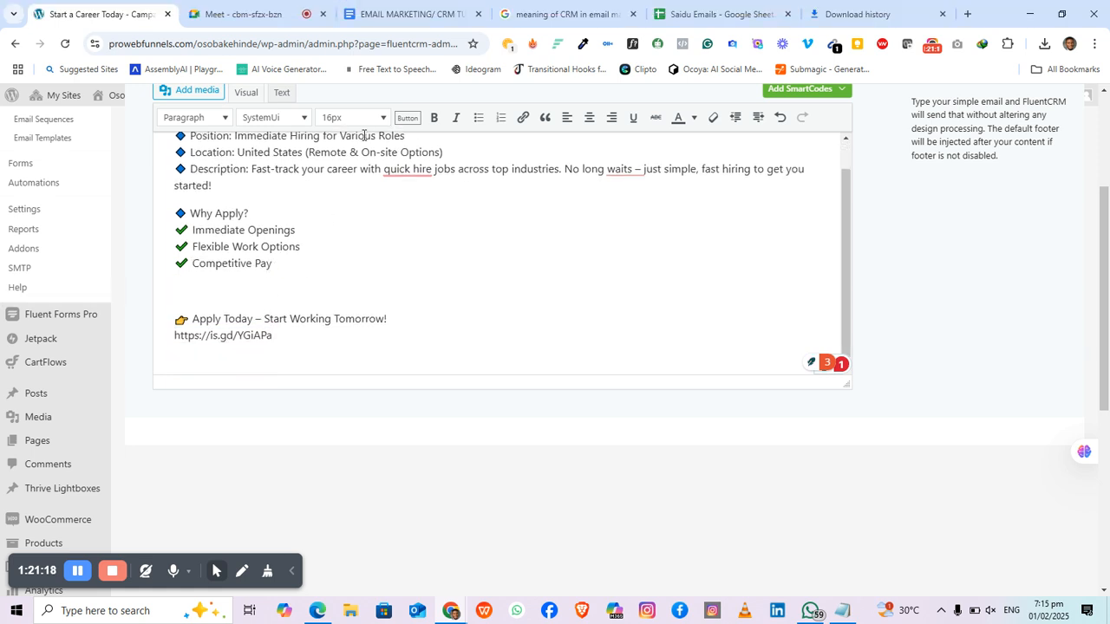
Step: Design an 'Apply Now' button with the pasted application link and a navy #01152C background
{"action": "left_click", "coordinate": [406, 117]}
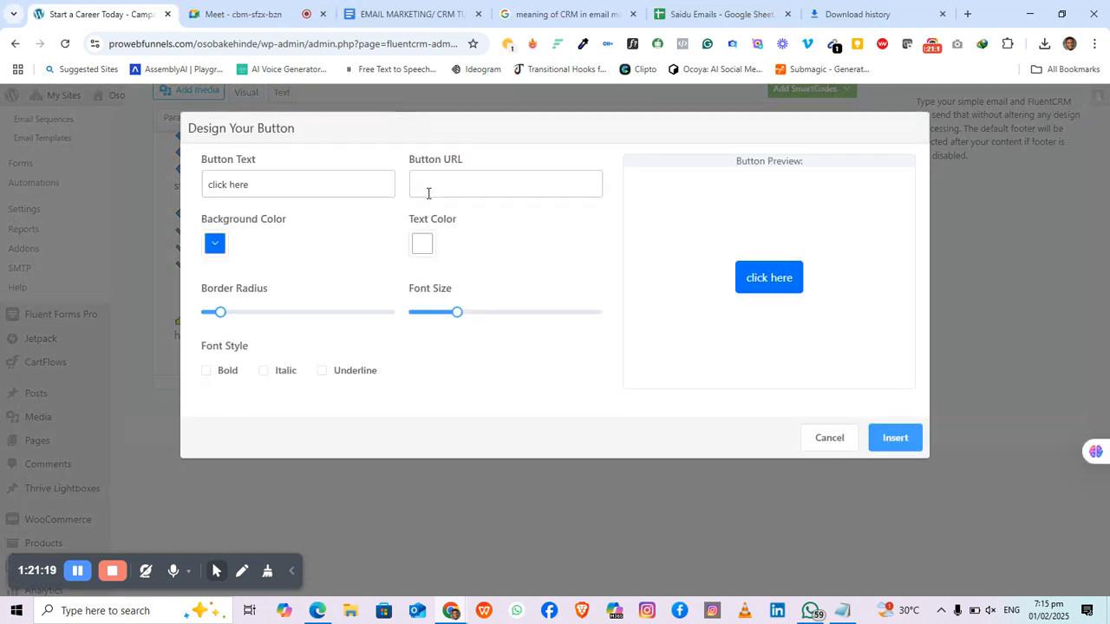
{"action": "triple_click", "coordinate": [304, 184]}
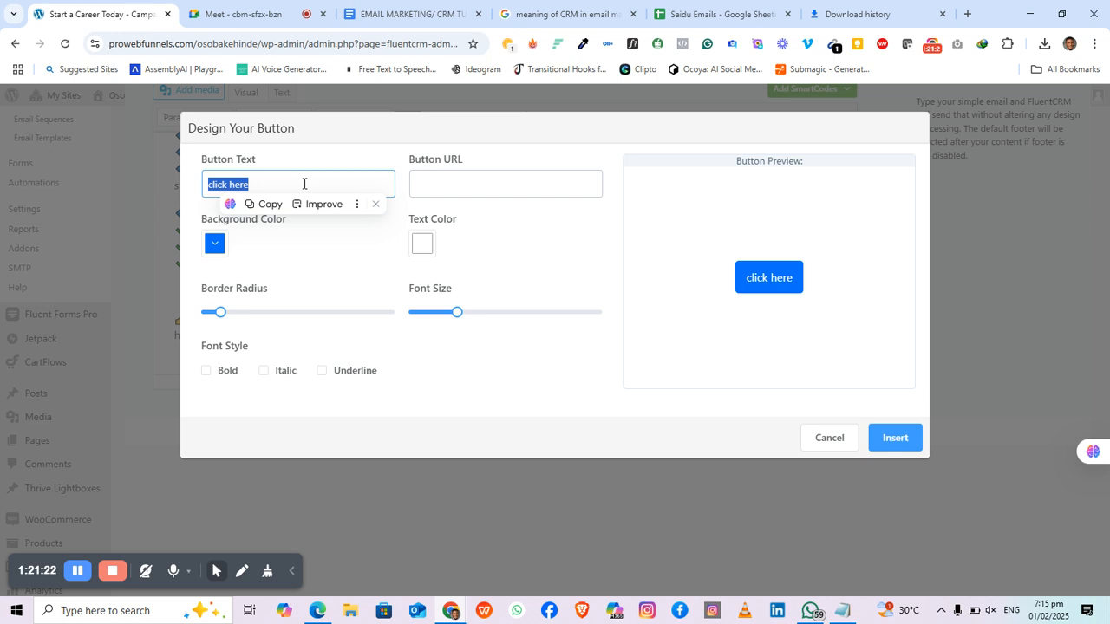
{"action": "type", "text": "Appl"}
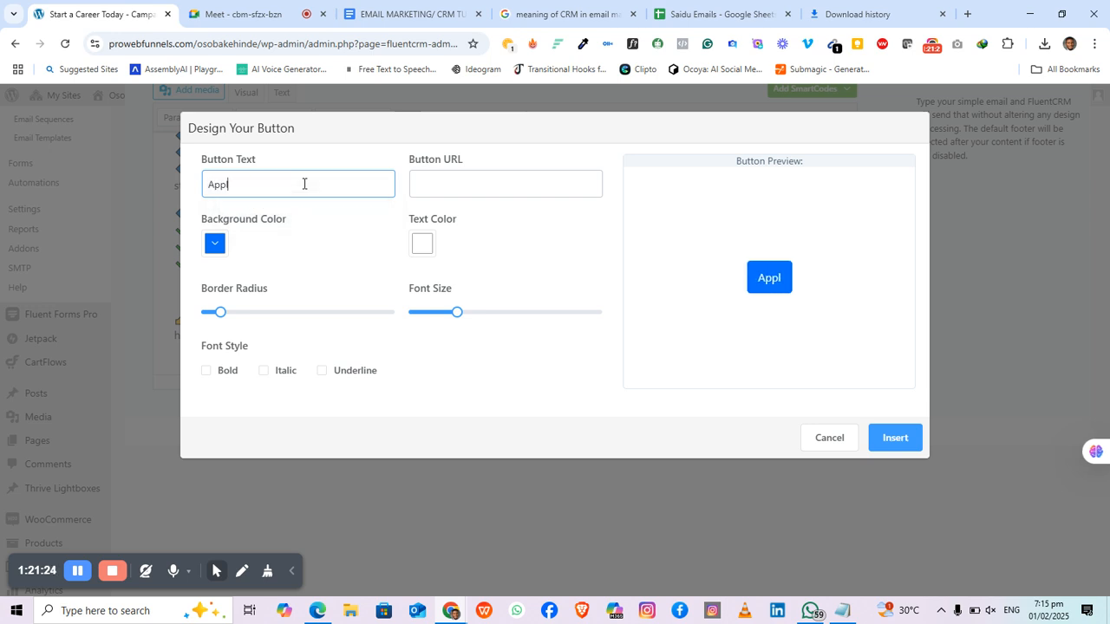
{"action": "type", "text": "y Now"}
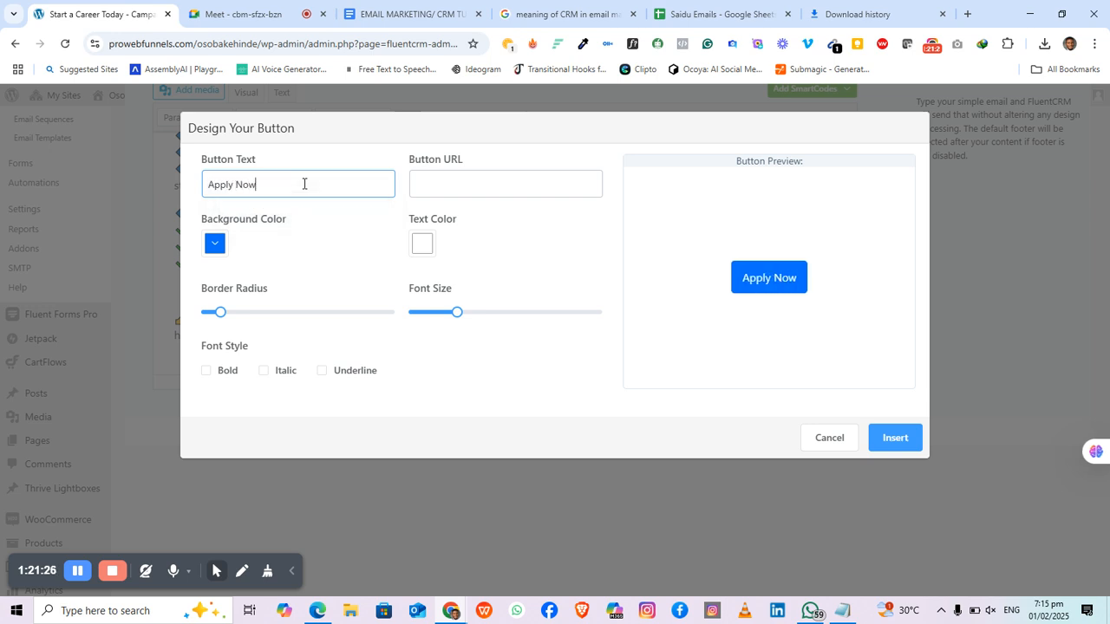
{"action": "left_click", "coordinate": [424, 182]}
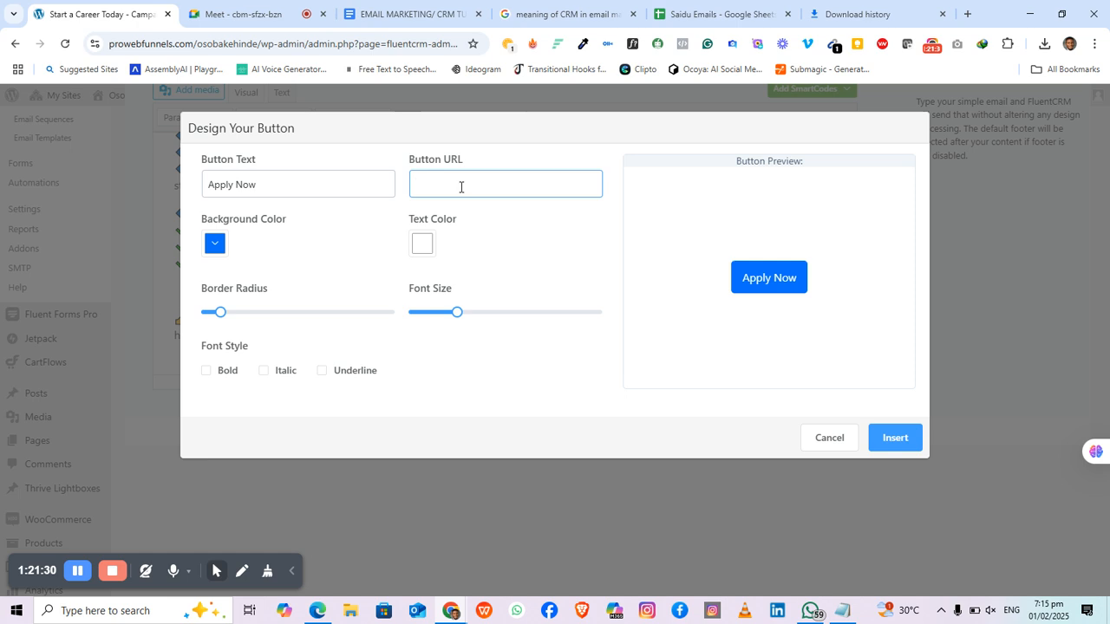
{"action": "key", "text": "ctrl+v"}
{"action": "left_click", "coordinate": [214, 246]}
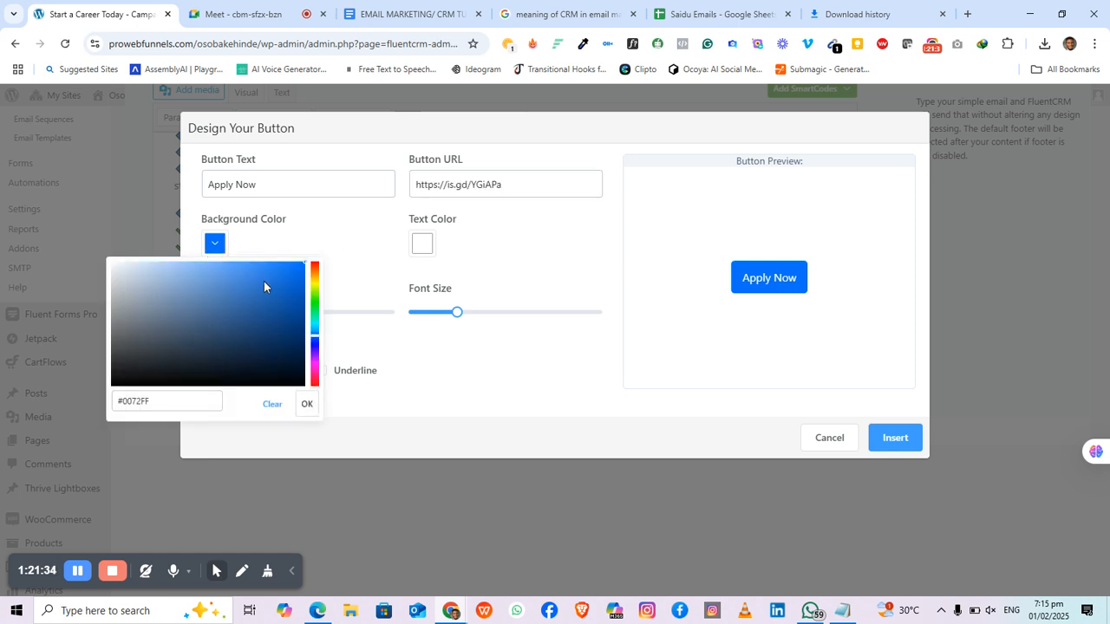
{"action": "left_click_drag", "start_coordinate": [264, 287], "coordinate": [298, 364]}
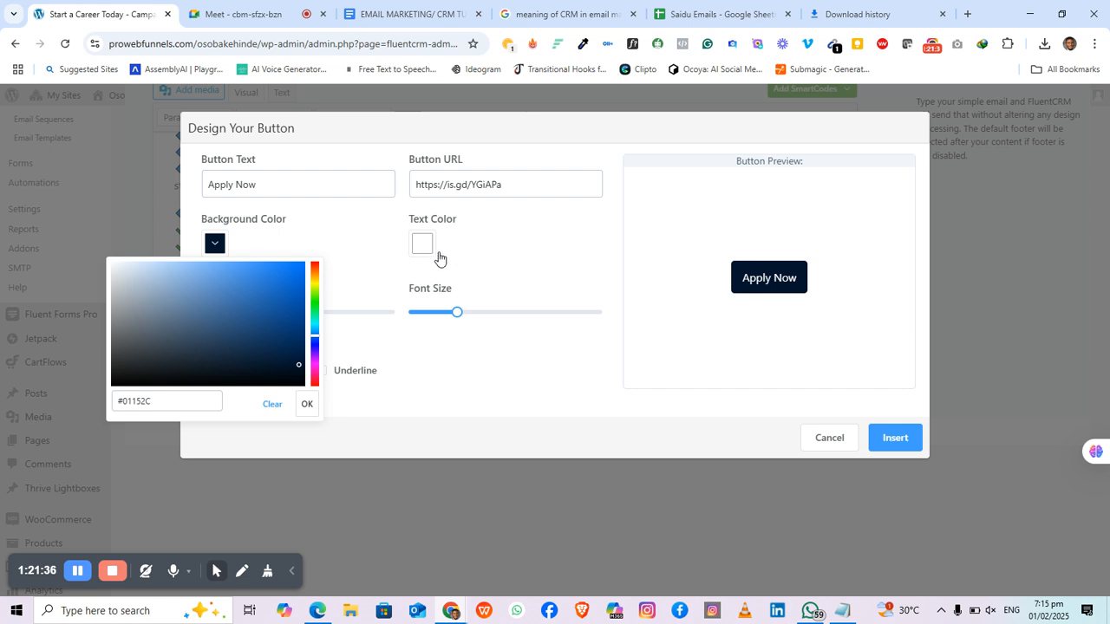
{"action": "left_click", "coordinate": [518, 248]}
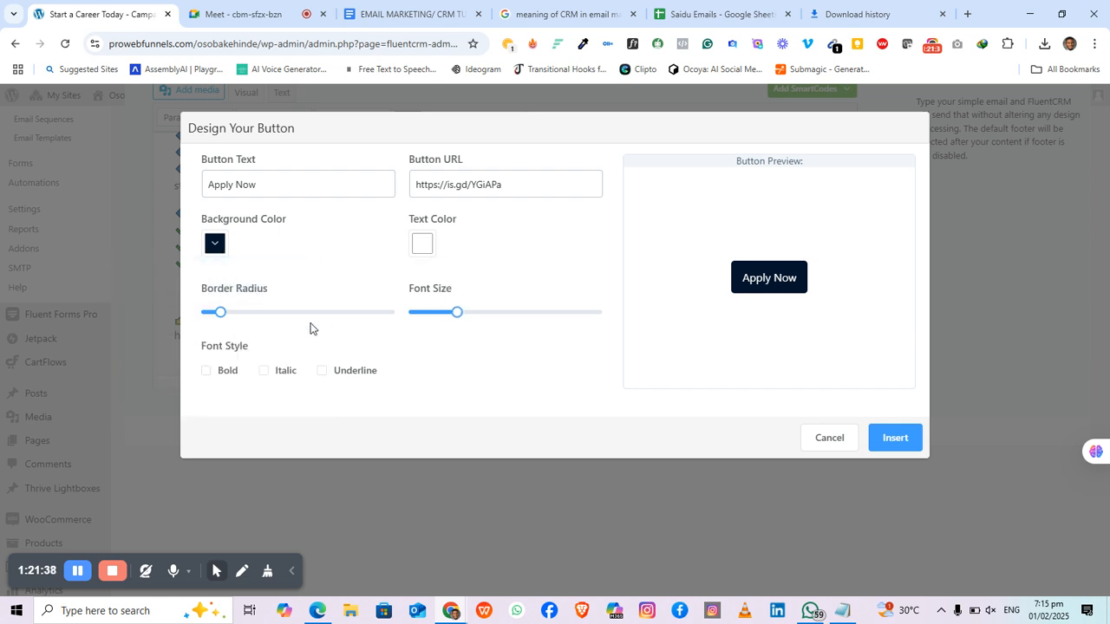
Step: Make the button text size 17 and bold, insert it, and centre it
{"action": "left_click_drag", "start_coordinate": [456, 312], "coordinate": [480, 318]}
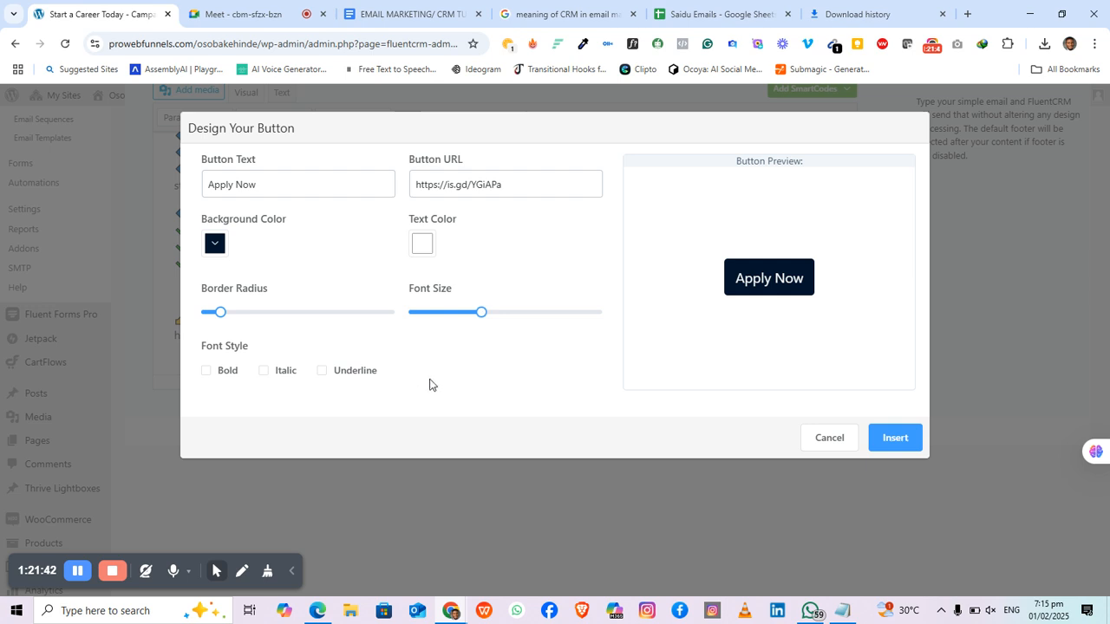
{"action": "left_click", "coordinate": [206, 371]}
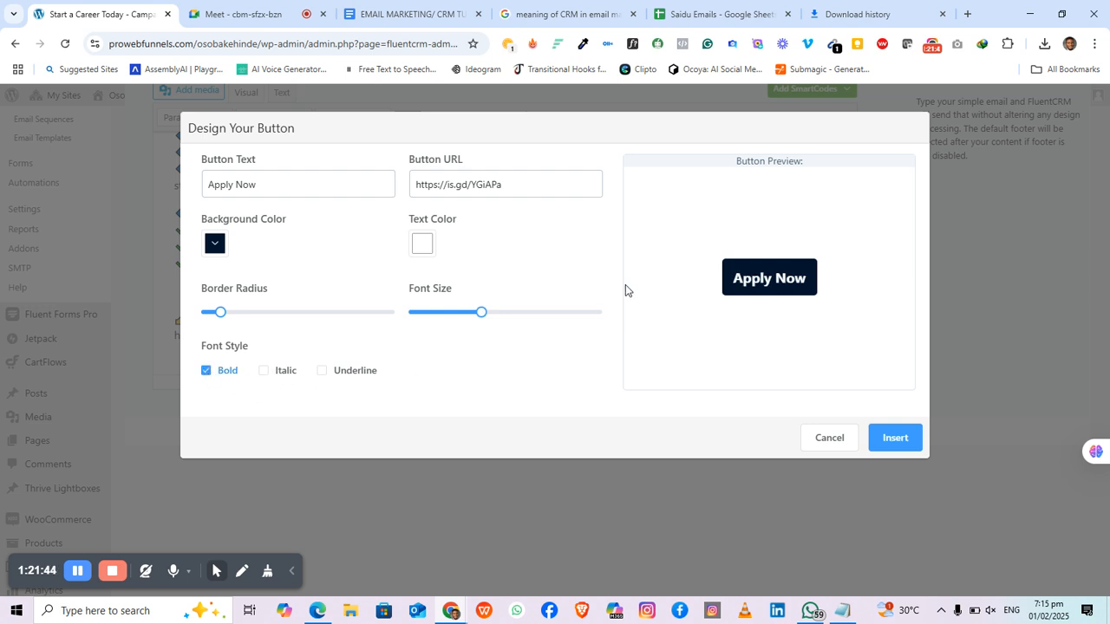
{"action": "left_click", "coordinate": [896, 438]}
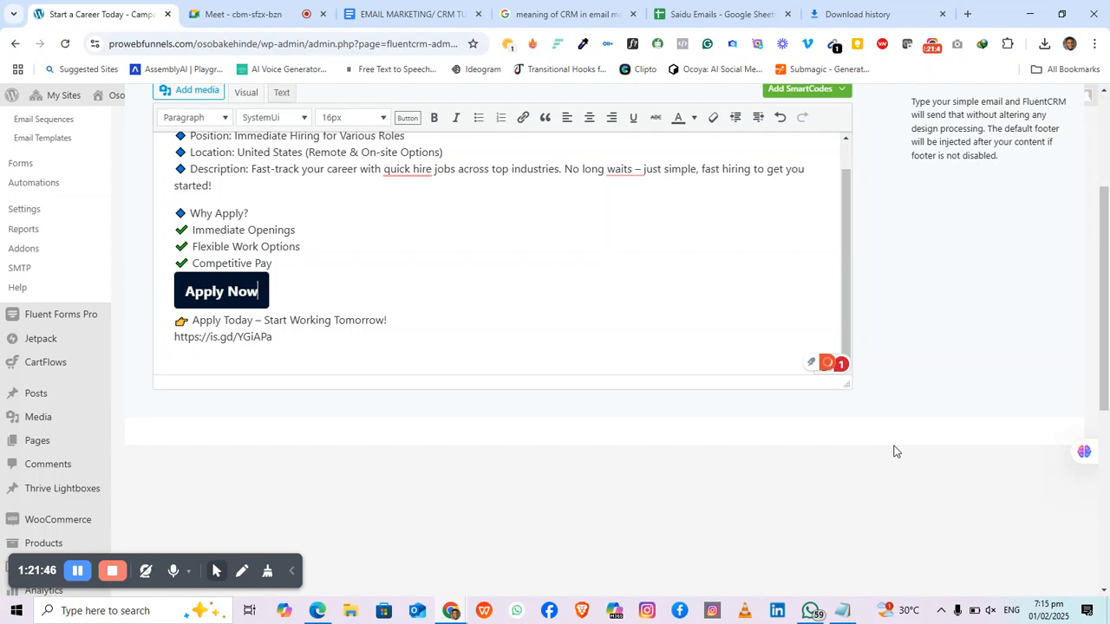
{"action": "left_click", "coordinate": [588, 123]}
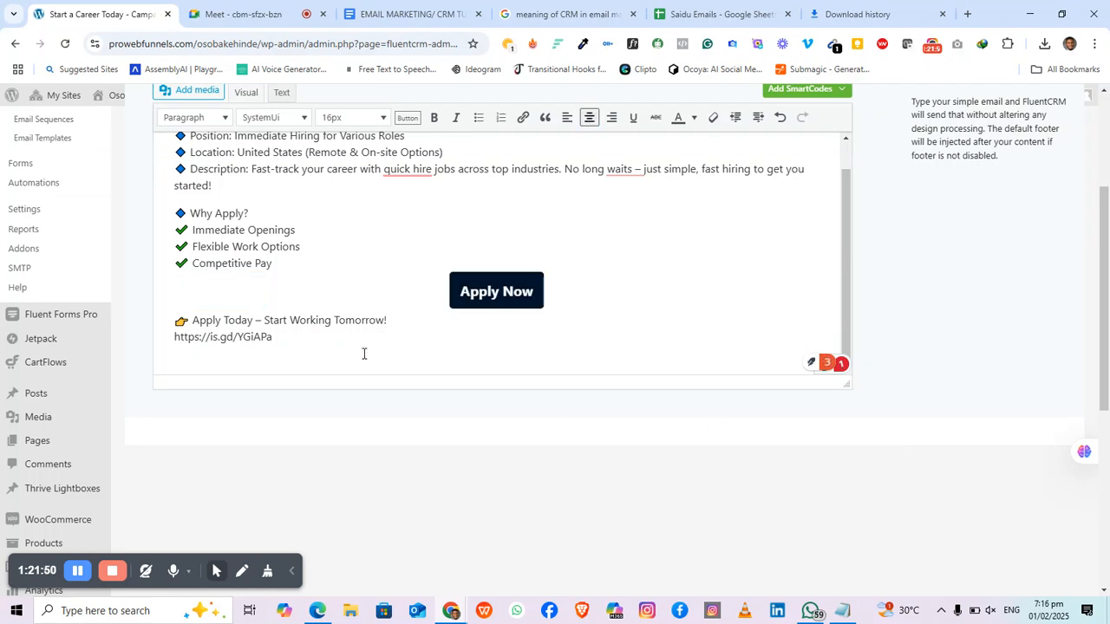
Step: Continue to the Subject & Settings step
{"action": "left_click", "coordinate": [309, 339]}
{"action": "scroll", "coordinate": [445, 332], "scroll_direction": "up", "scroll_amount": 1}
{"action": "scroll", "coordinate": [407, 252], "scroll_direction": "down", "scroll_amount": 1}
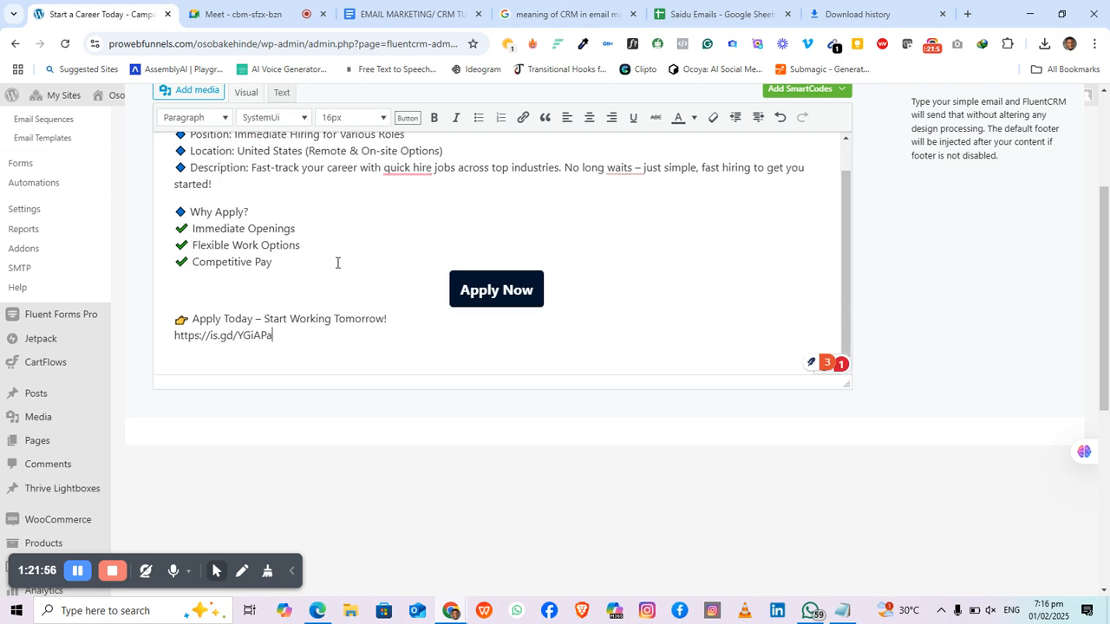
{"action": "scroll", "coordinate": [424, 263], "scroll_direction": "up", "scroll_amount": 1}
{"action": "scroll", "coordinate": [920, 328], "scroll_direction": "up", "scroll_amount": 2}
{"action": "scroll", "coordinate": [918, 326], "scroll_direction": "up", "scroll_amount": 1}
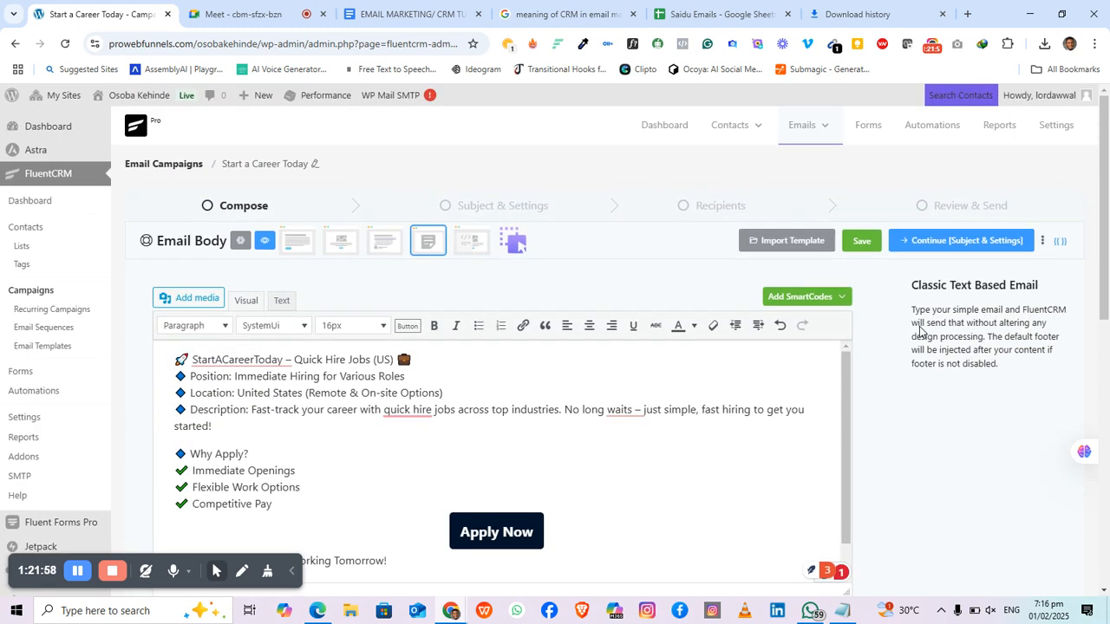
{"action": "left_click", "coordinate": [934, 250]}
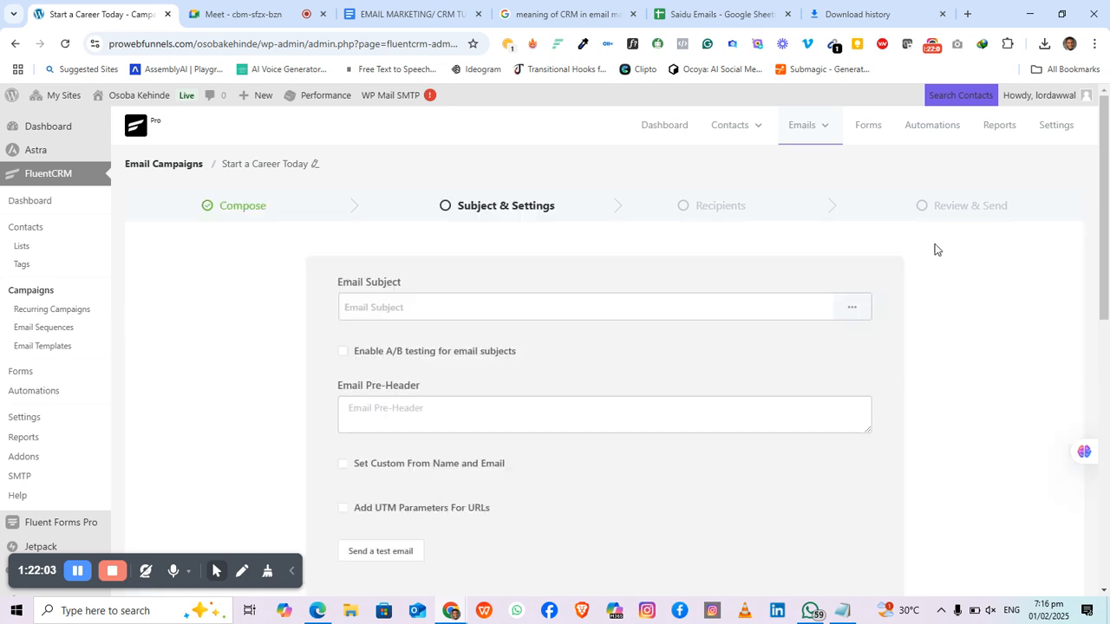
Step: Type 'Start a Career Today!' into the Email Subject field
{"action": "left_click", "coordinate": [476, 305]}
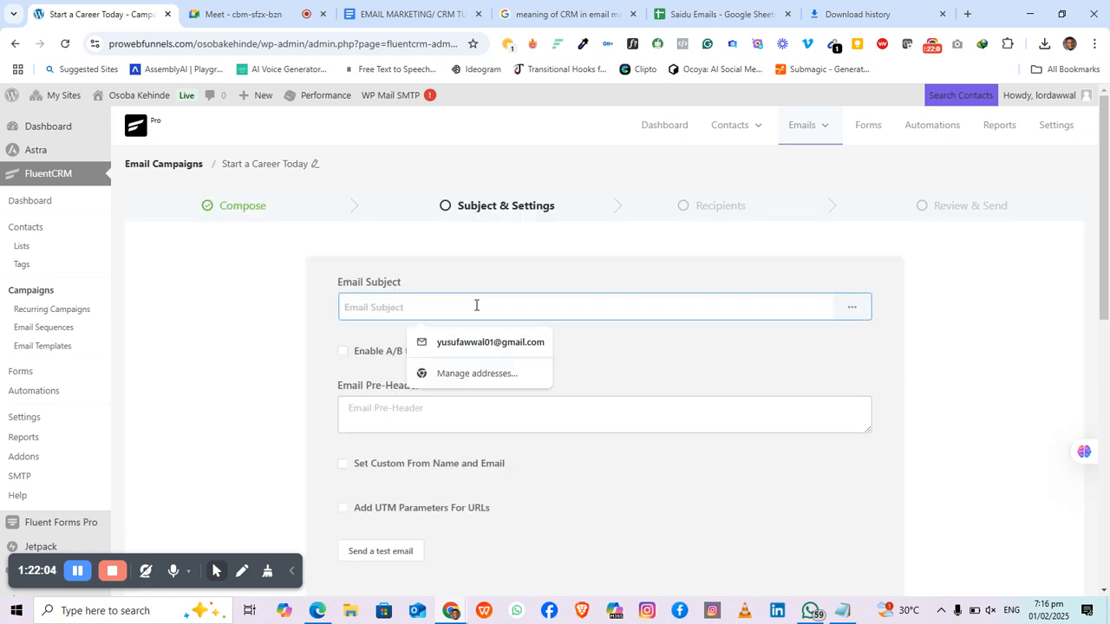
{"action": "type", "text": "Star"}
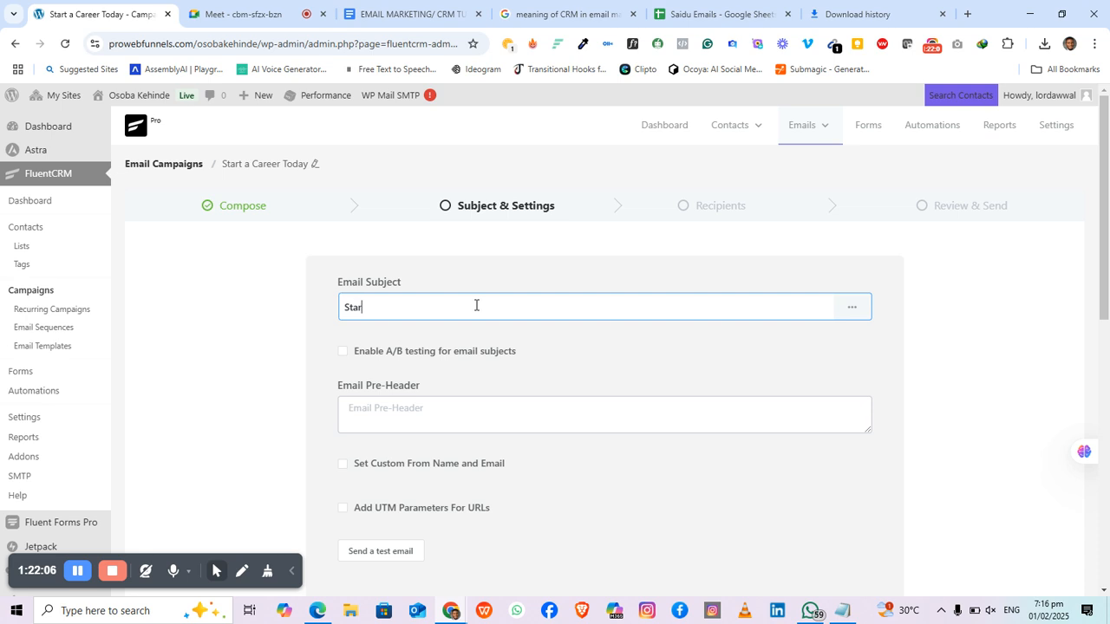
{"action": "type", "text": "t a Career Today!"}
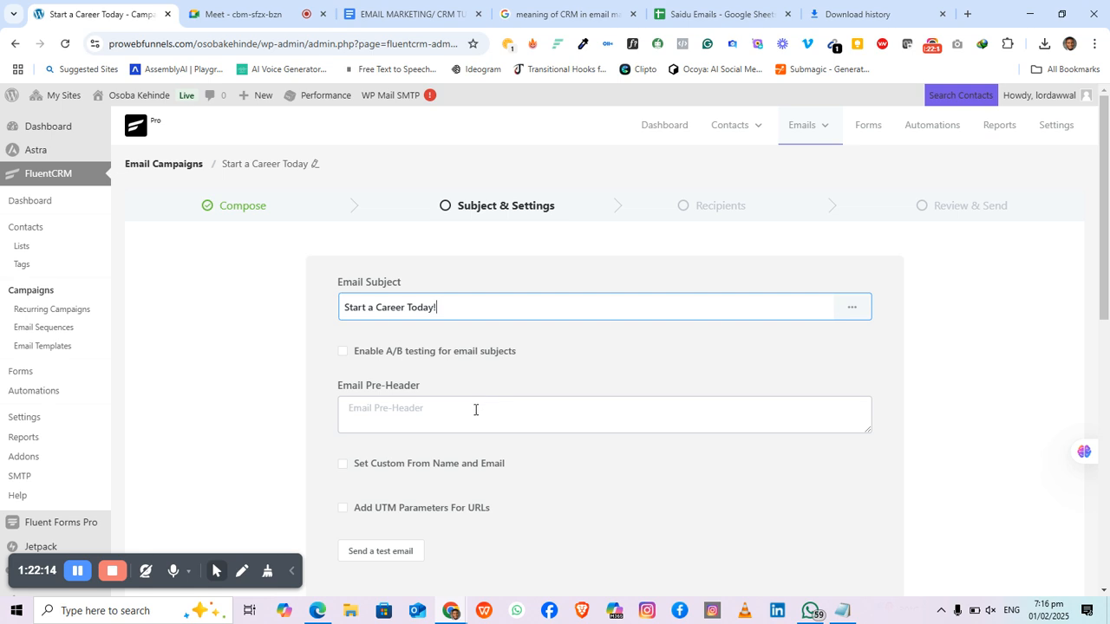
{"action": "scroll", "coordinate": [417, 368], "scroll_direction": "down", "scroll_amount": 2}
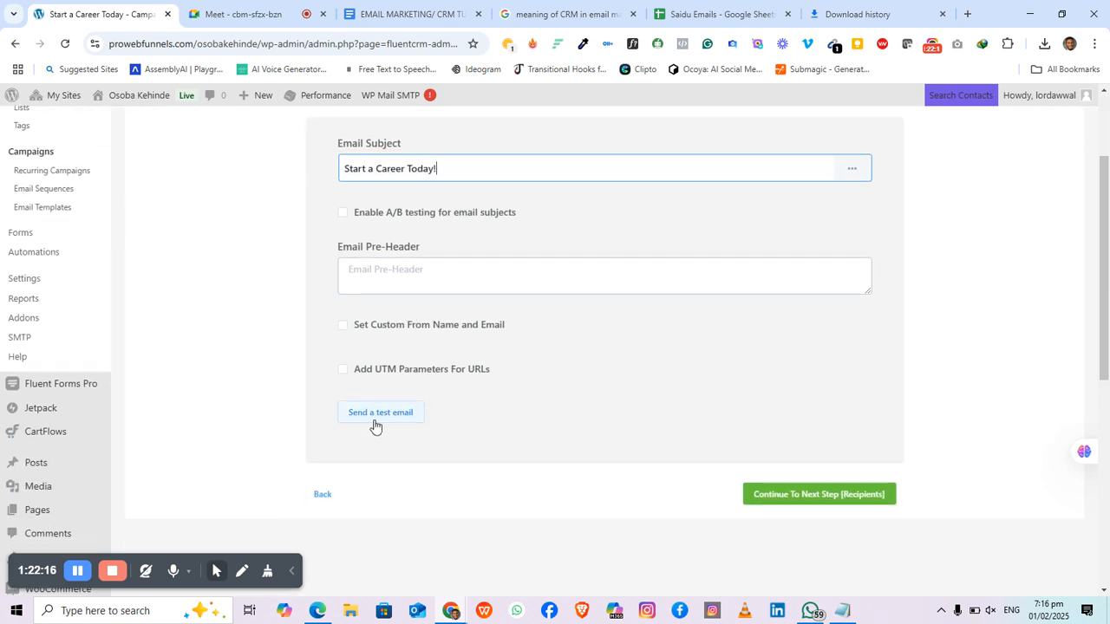
{"action": "scroll", "coordinate": [784, 323], "scroll_direction": "up", "scroll_amount": 1}
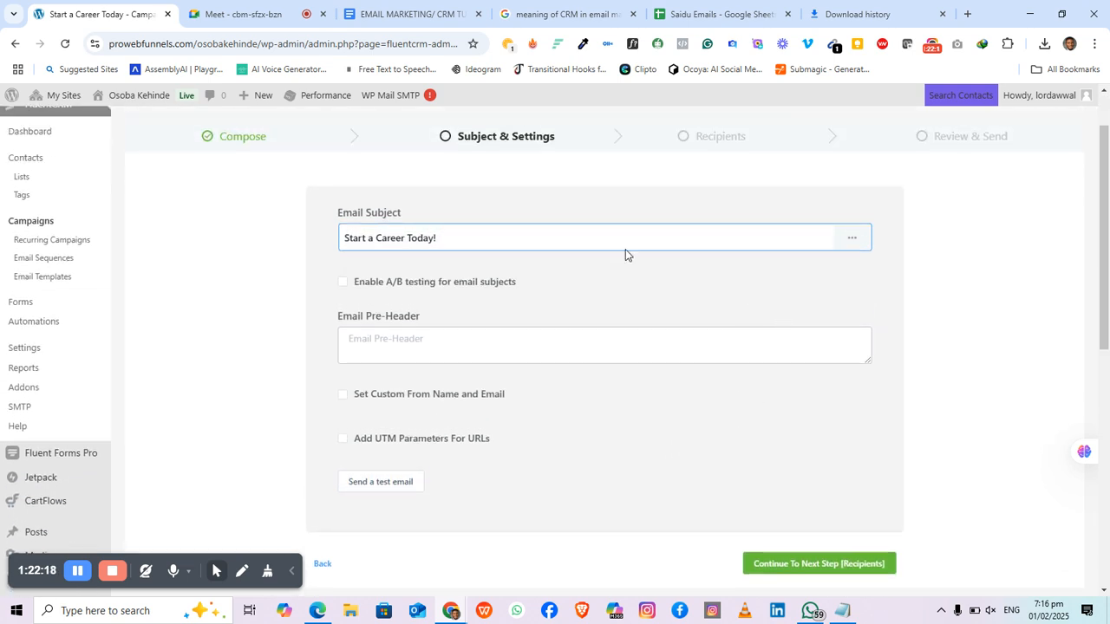
Step: Send a test email to the prefilled address, then to another recipient's e-mail address
{"action": "left_click", "coordinate": [388, 491]}
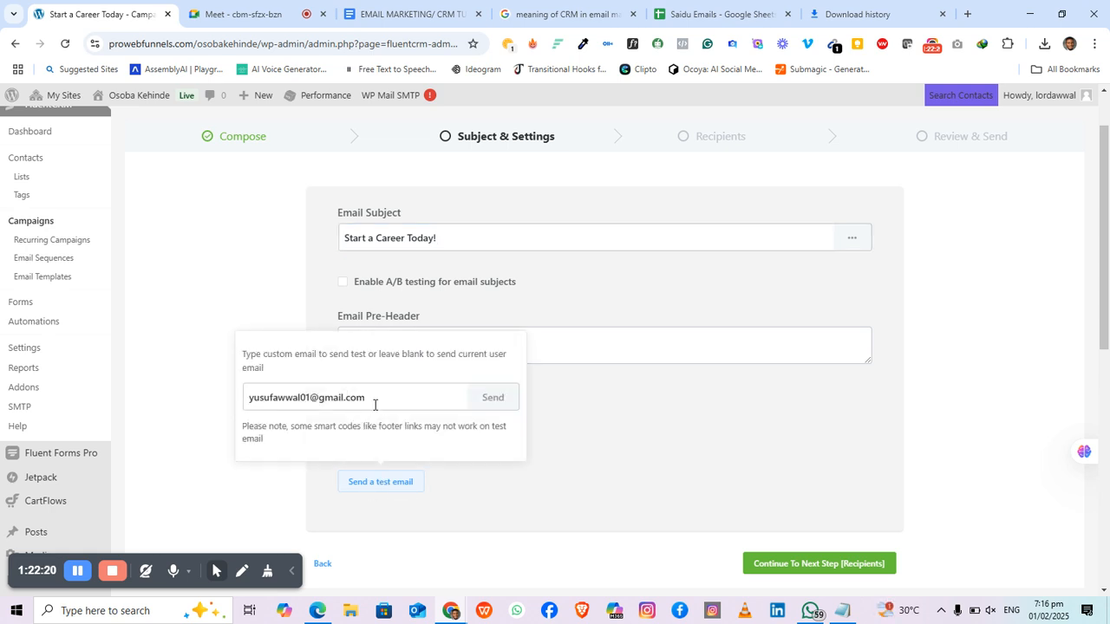
{"action": "left_click", "coordinate": [494, 403]}
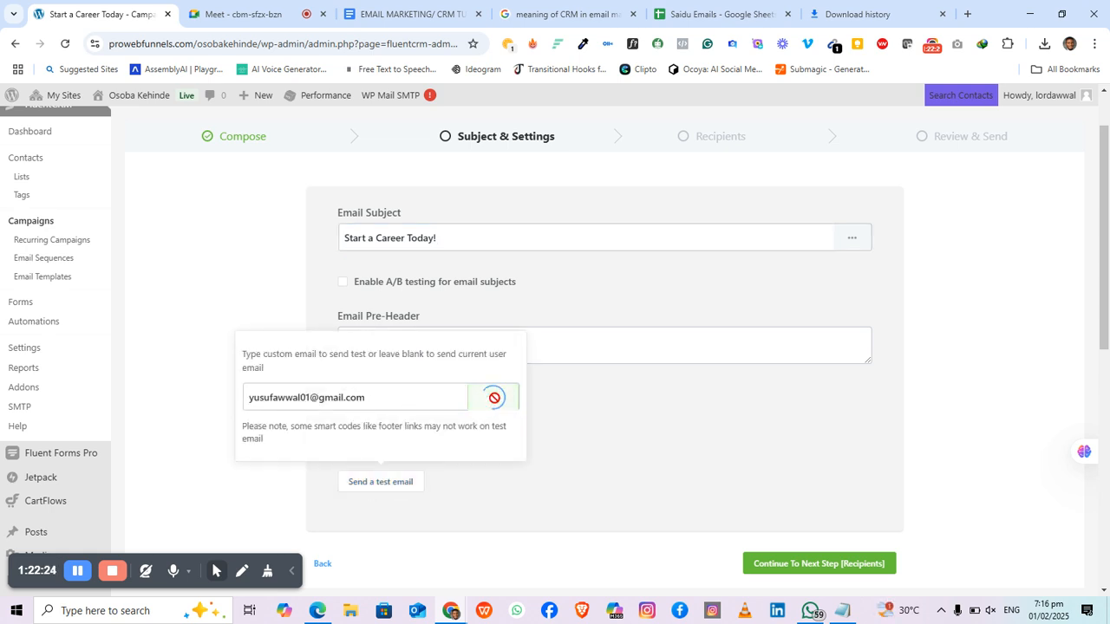
{"action": "triple_click", "coordinate": [384, 399]}
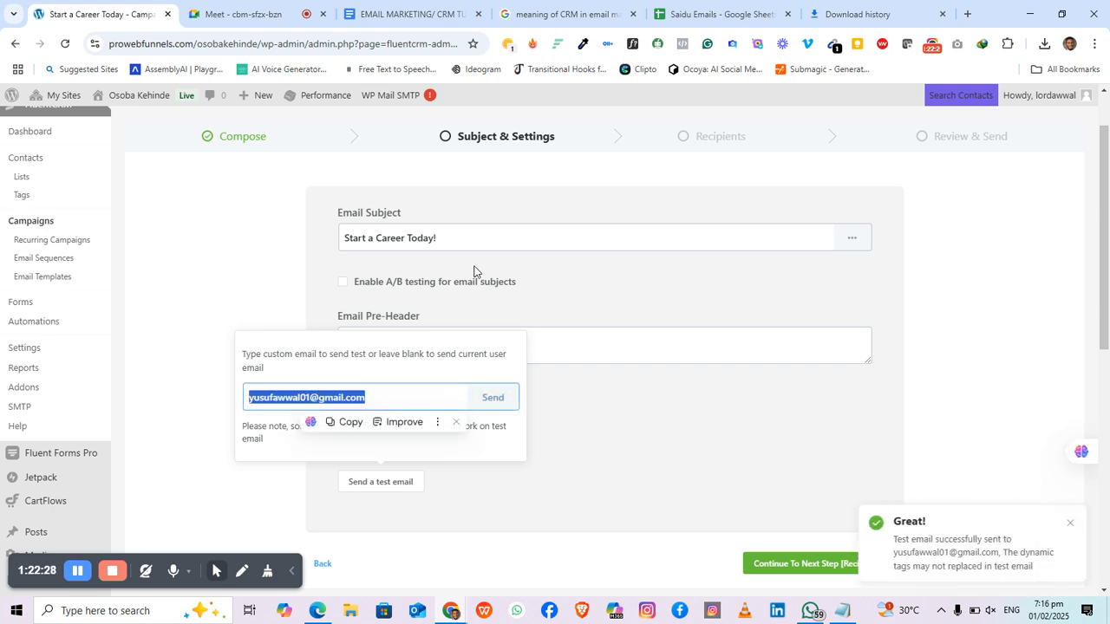
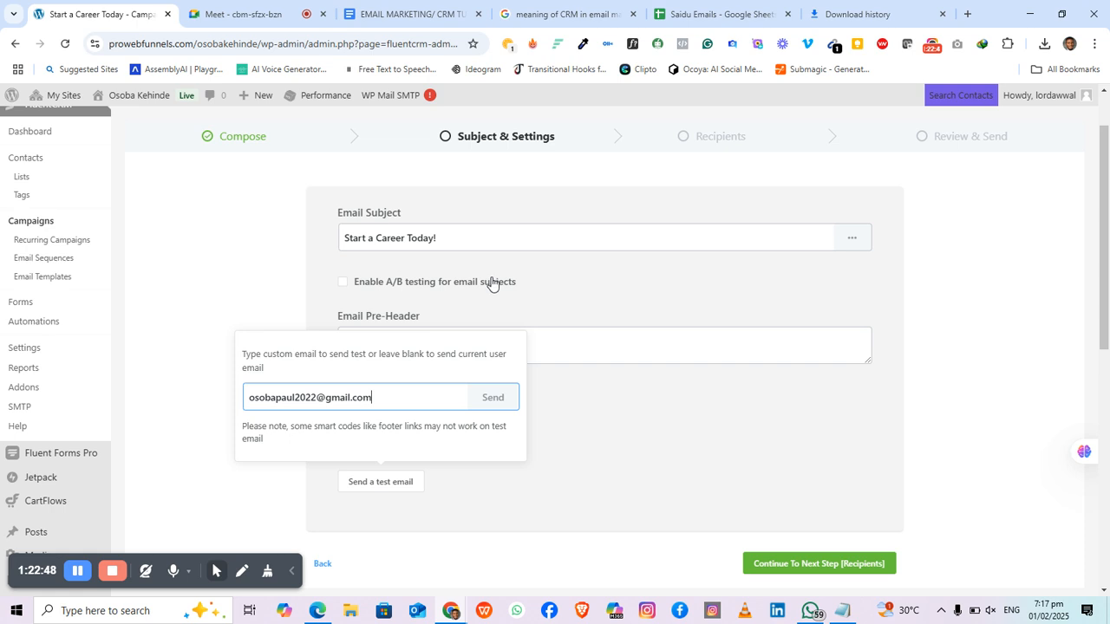
{"action": "left_click", "coordinate": [495, 404]}
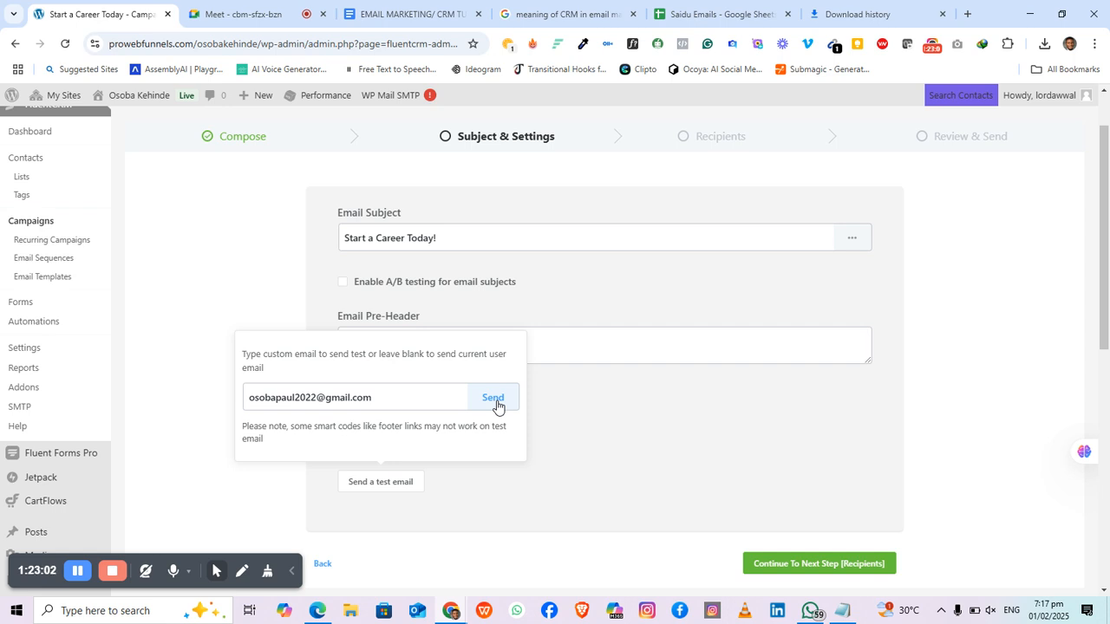
{"action": "left_click", "coordinate": [495, 401]}
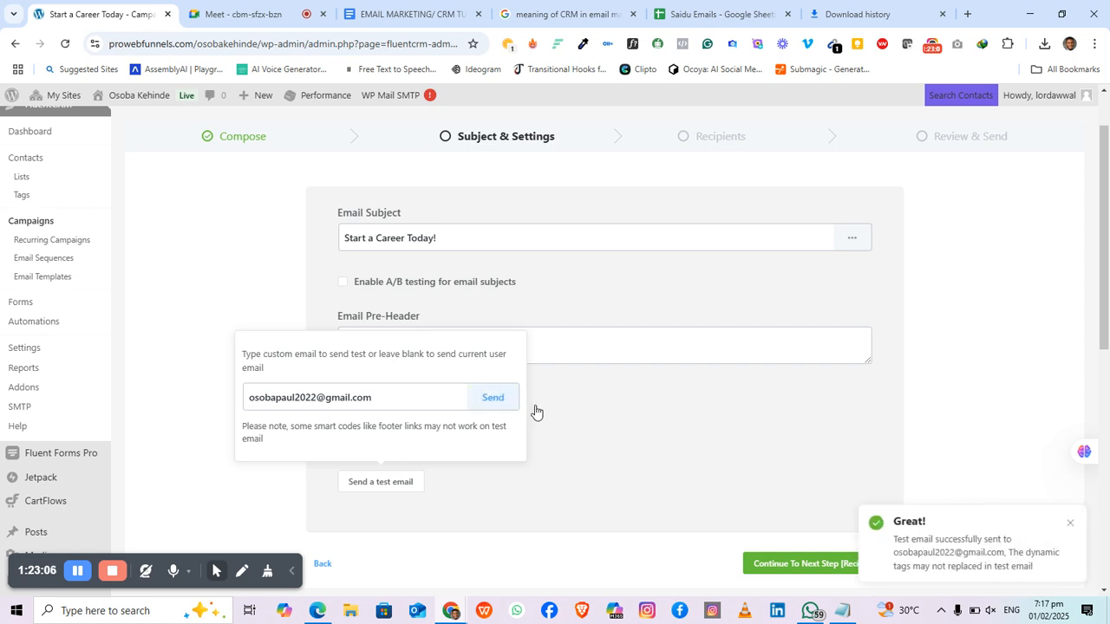
{"action": "left_click", "coordinate": [630, 431]}
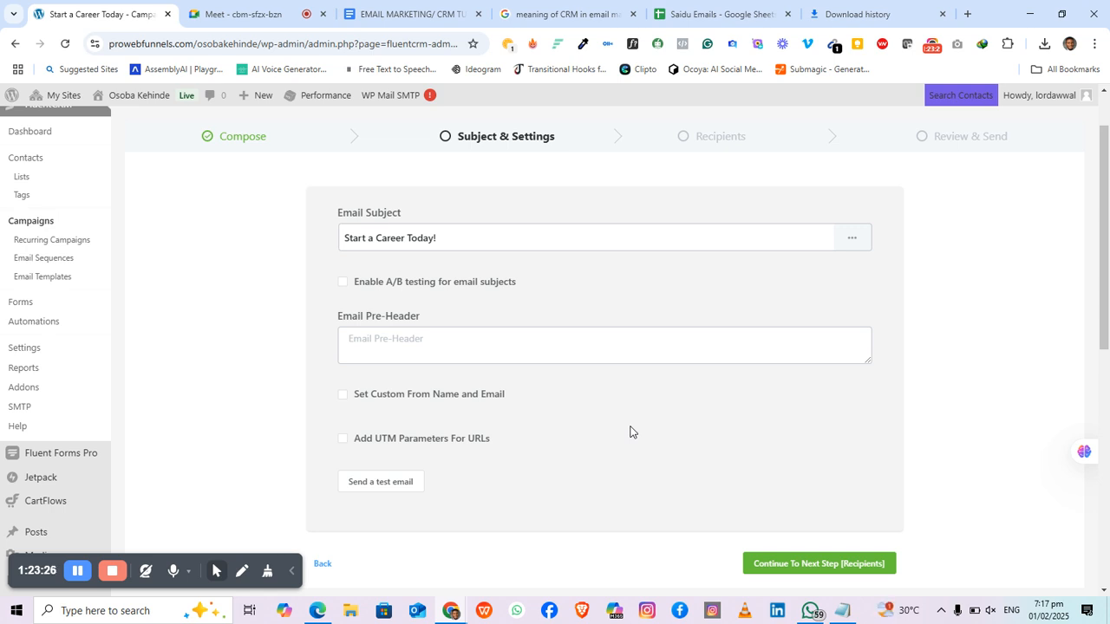
{"action": "scroll", "coordinate": [684, 282], "scroll_direction": "down", "scroll_amount": 2}
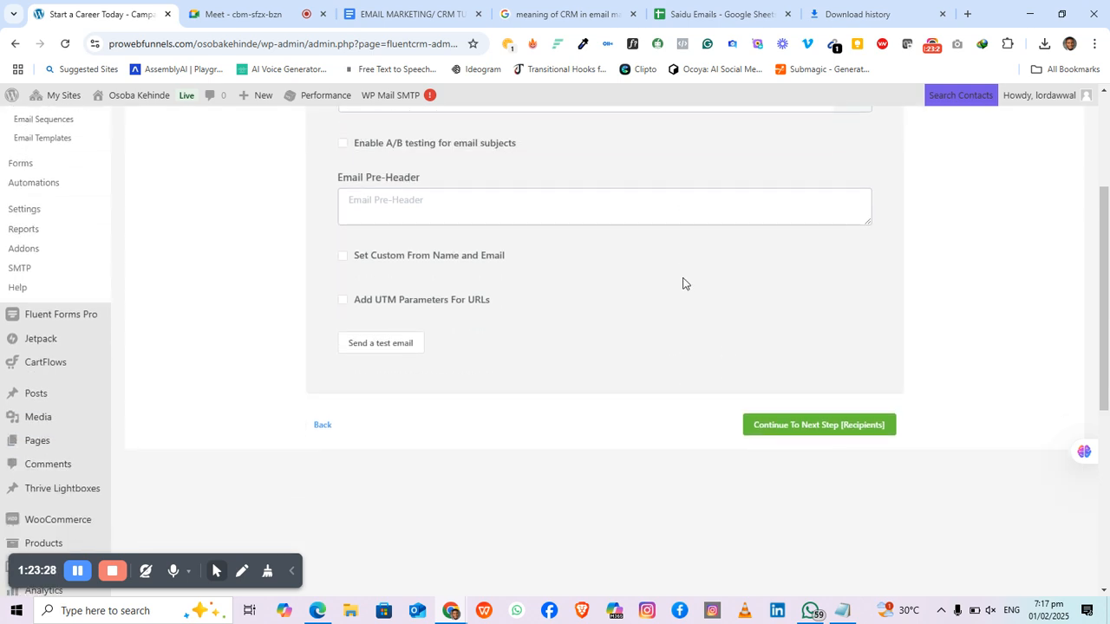
{"action": "scroll", "coordinate": [682, 283], "scroll_direction": "up", "scroll_amount": 2}
{"action": "scroll", "coordinate": [682, 283], "scroll_direction": "up", "scroll_amount": 1}
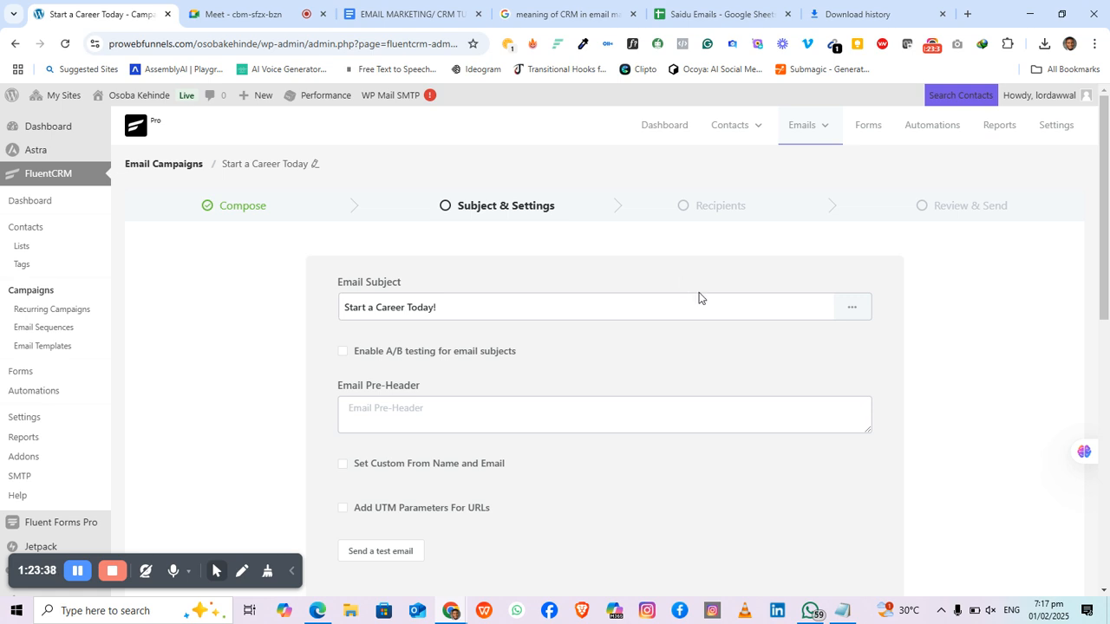
{"action": "scroll", "coordinate": [697, 299], "scroll_direction": "down", "scroll_amount": 2}
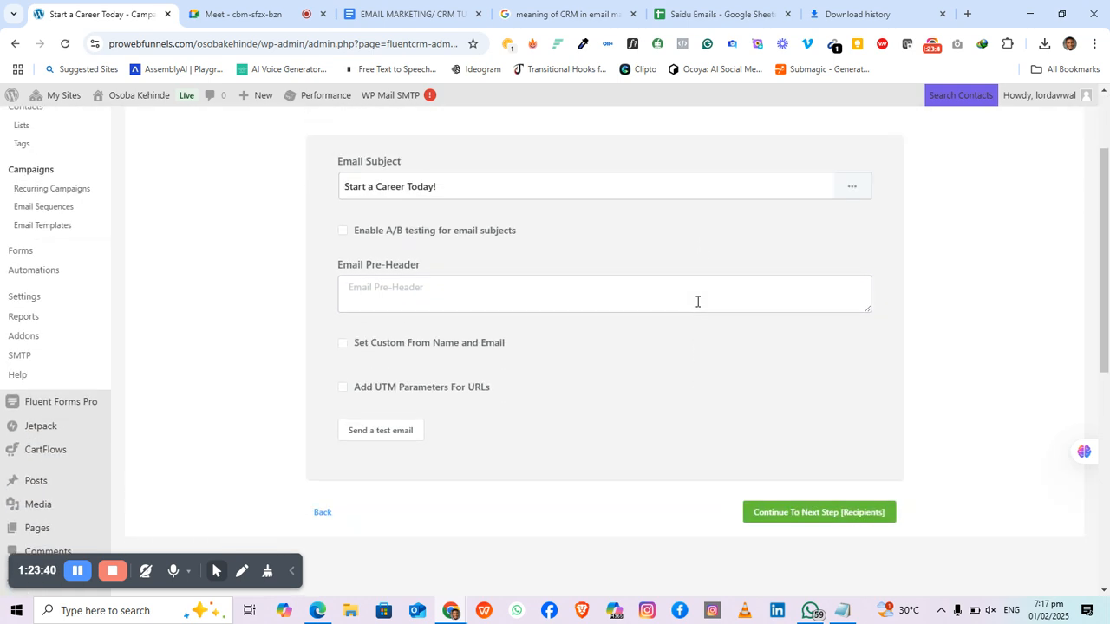
{"action": "scroll", "coordinate": [697, 301], "scroll_direction": "up", "scroll_amount": 2}
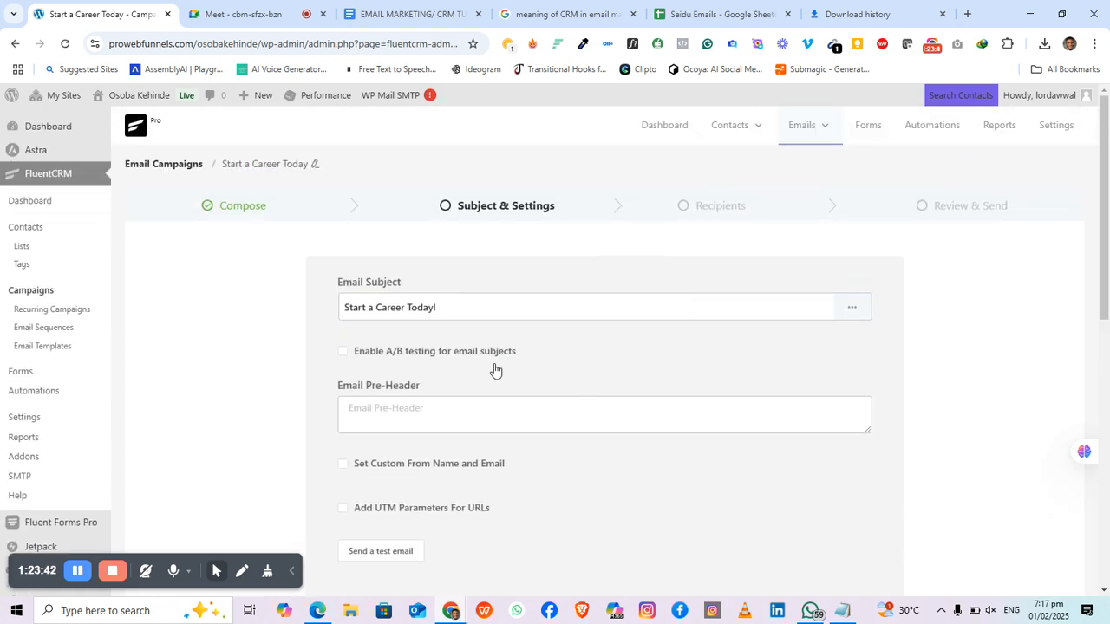
{"action": "scroll", "coordinate": [478, 447], "scroll_direction": "down", "scroll_amount": 1}
{"action": "scroll", "coordinate": [478, 447], "scroll_direction": "up", "scroll_amount": 1}
{"action": "scroll", "coordinate": [590, 384], "scroll_direction": "down", "scroll_amount": 2}
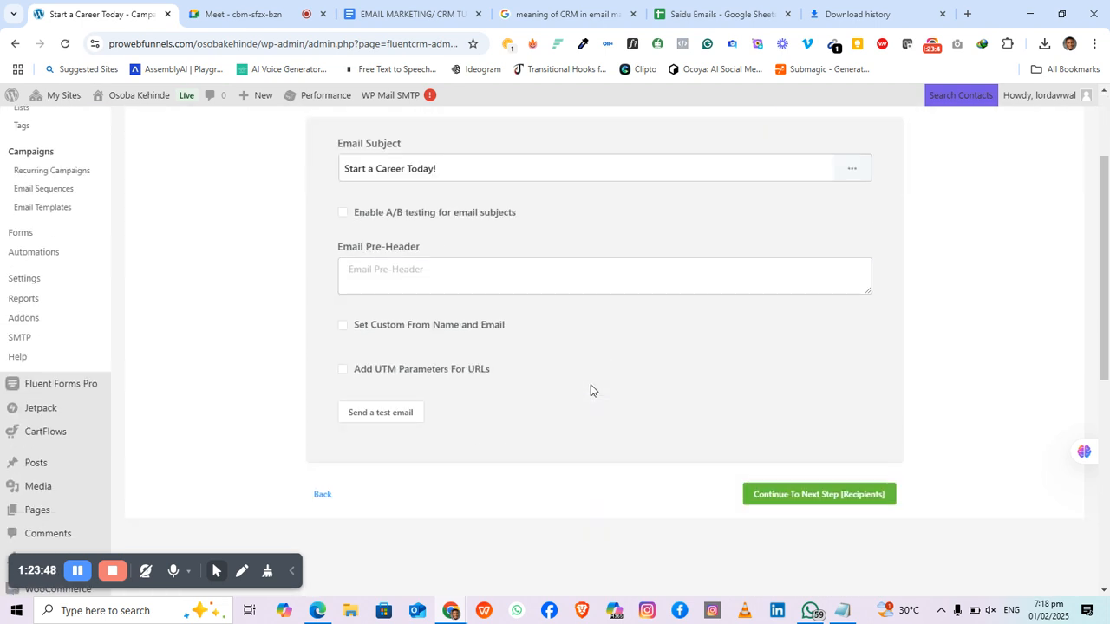
{"action": "scroll", "coordinate": [532, 290], "scroll_direction": "up", "scroll_amount": 2}
{"action": "scroll", "coordinate": [691, 389], "scroll_direction": "down", "scroll_amount": 2}
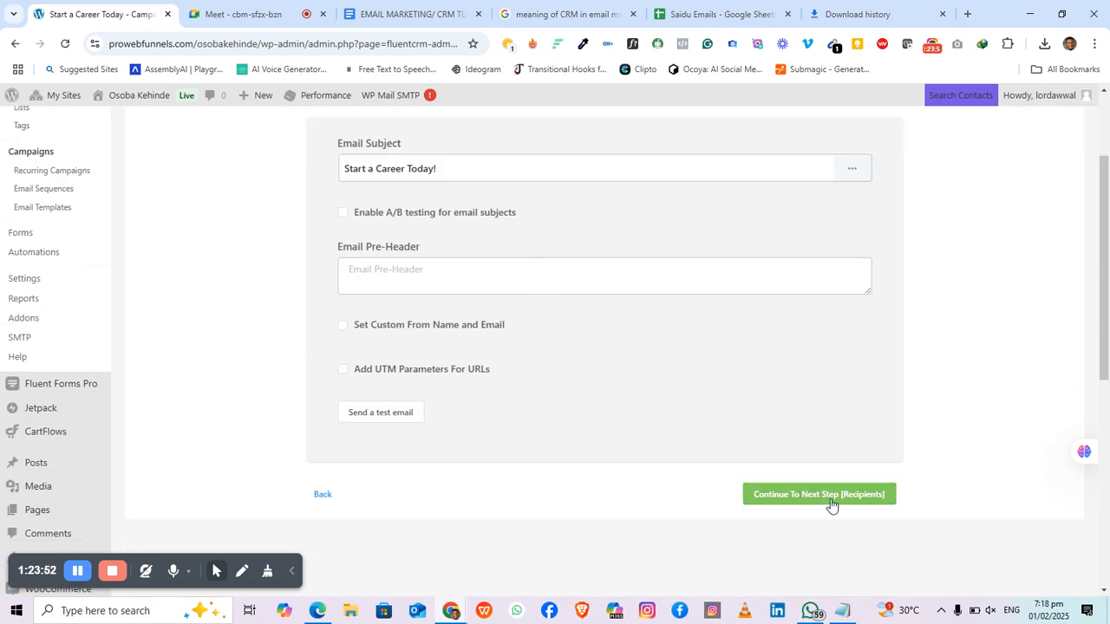
{"action": "scroll", "coordinate": [820, 491], "scroll_direction": "up", "scroll_amount": 2}
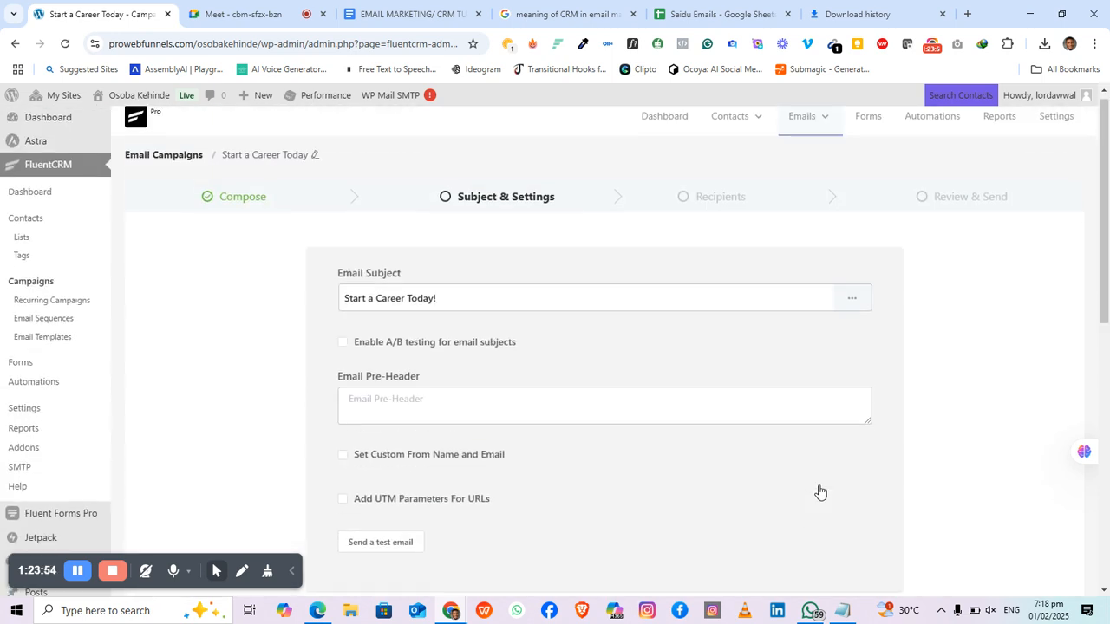
{"action": "scroll", "coordinate": [819, 492], "scroll_direction": "down", "scroll_amount": 2}
{"action": "scroll", "coordinate": [830, 502], "scroll_direction": "up", "scroll_amount": 2}
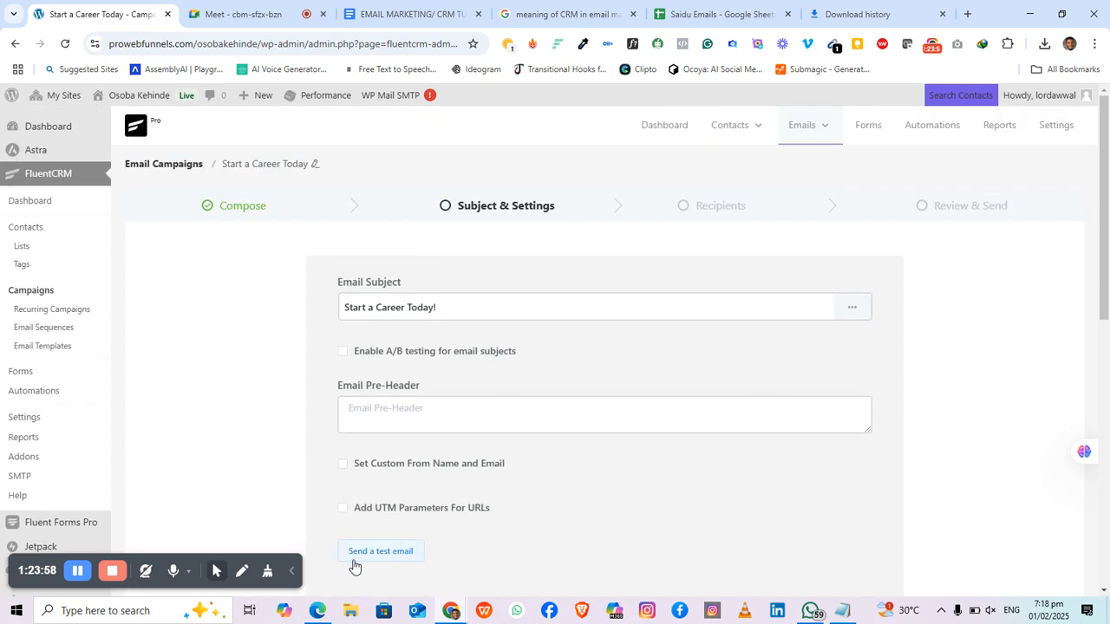
{"action": "scroll", "coordinate": [619, 478], "scroll_direction": "down", "scroll_amount": 2}
Step: Target the Career list's contacts tagged Interested as campaign recipients
{"action": "left_click", "coordinate": [831, 494]}
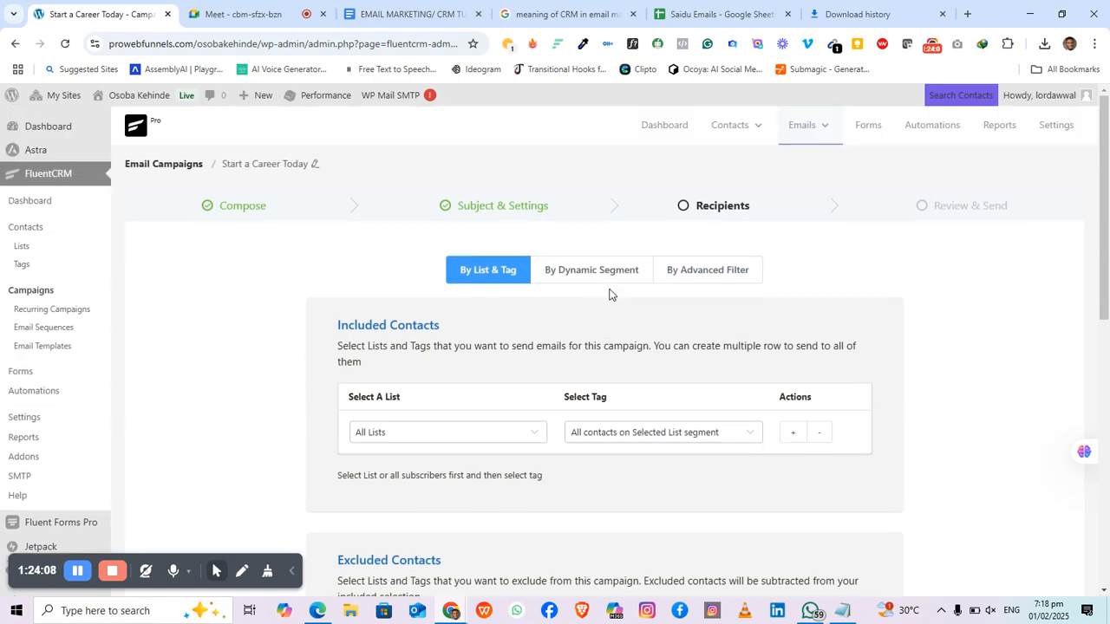
{"action": "scroll", "coordinate": [488, 368], "scroll_direction": "down", "scroll_amount": 1}
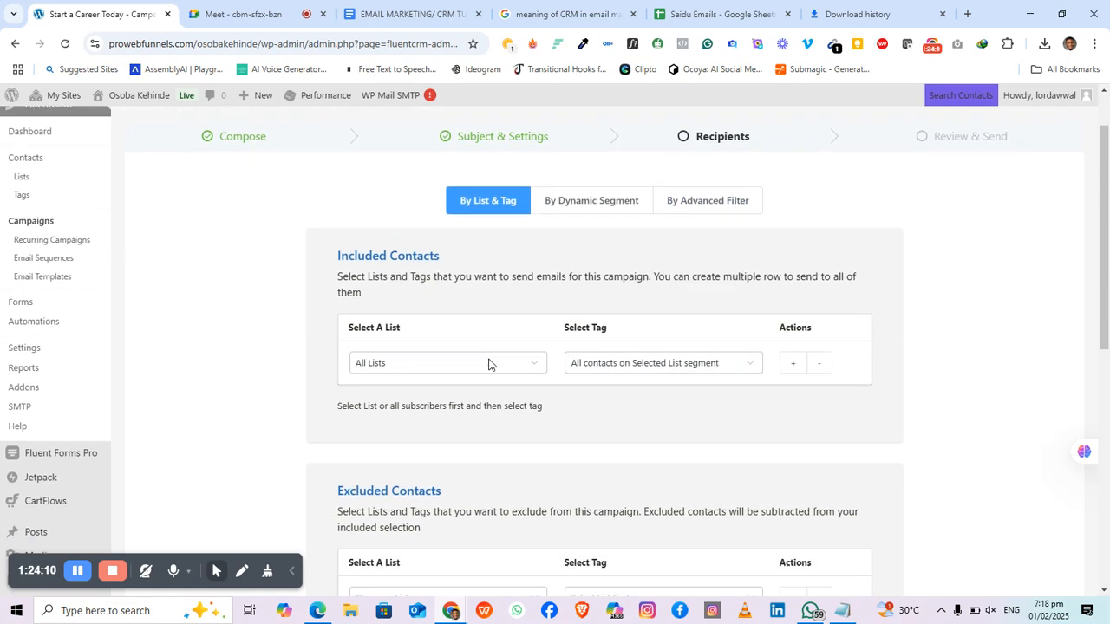
{"action": "scroll", "coordinate": [488, 364], "scroll_direction": "down", "scroll_amount": 1}
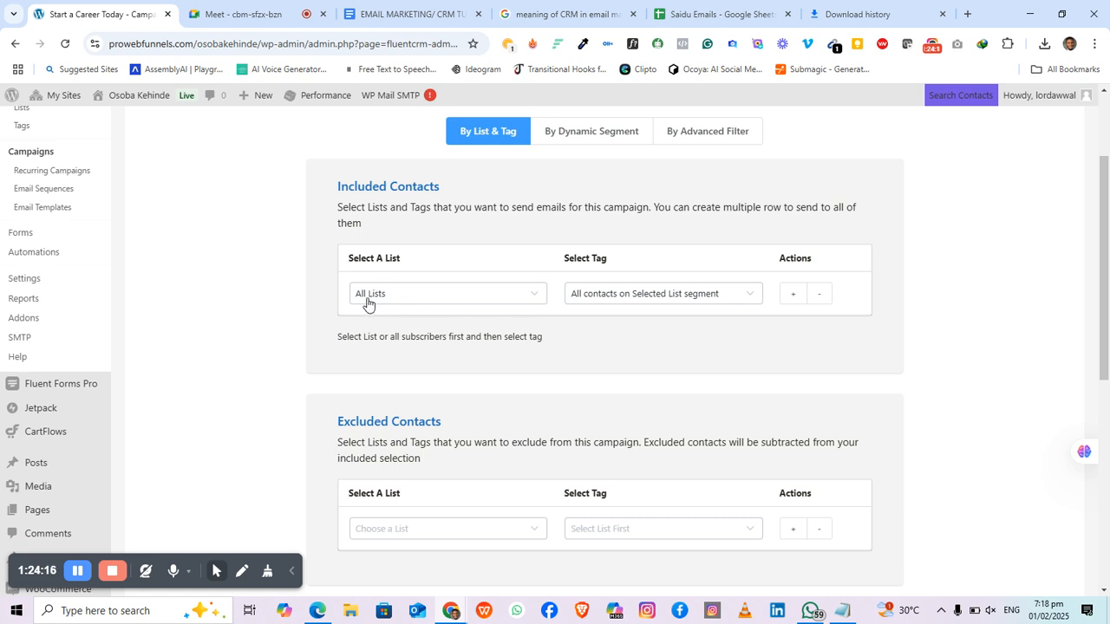
{"action": "left_click", "coordinate": [534, 296]}
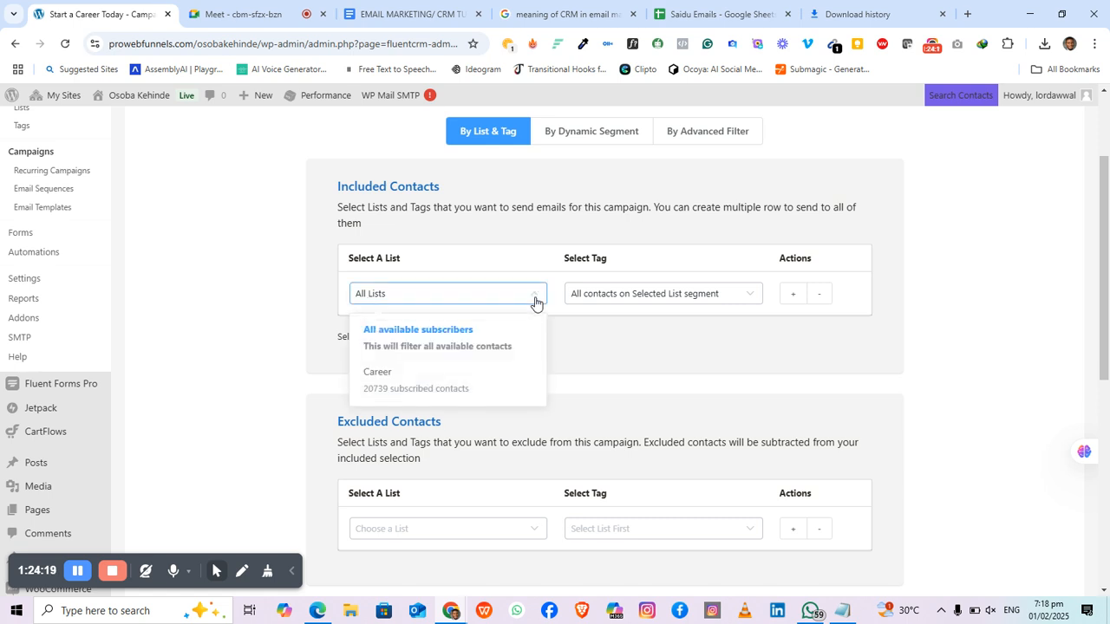
{"action": "left_click", "coordinate": [387, 378]}
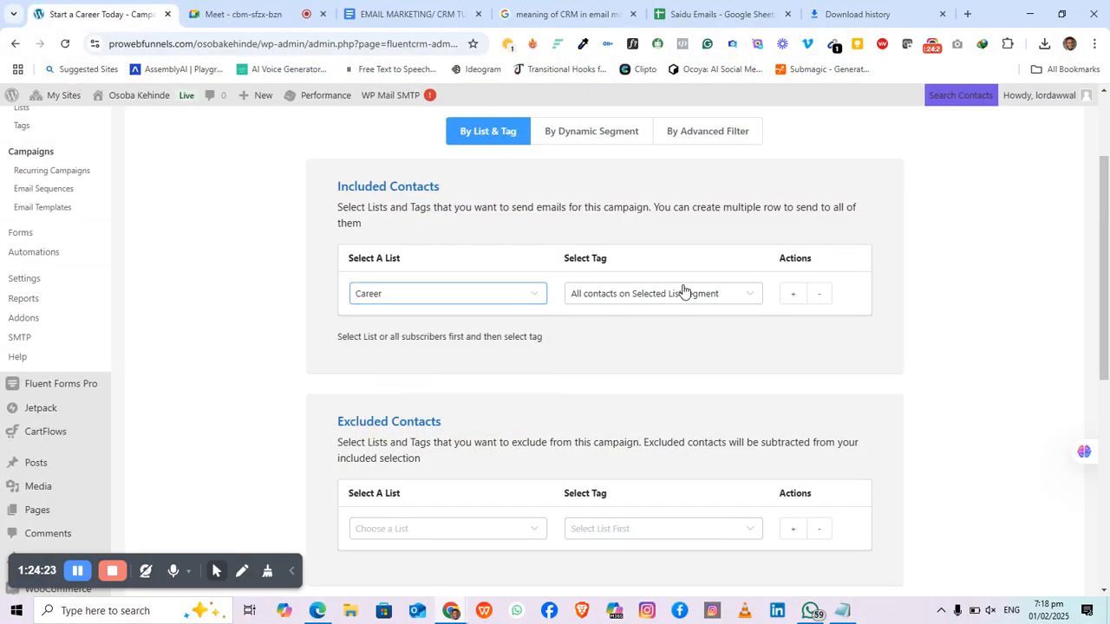
{"action": "left_click", "coordinate": [747, 301]}
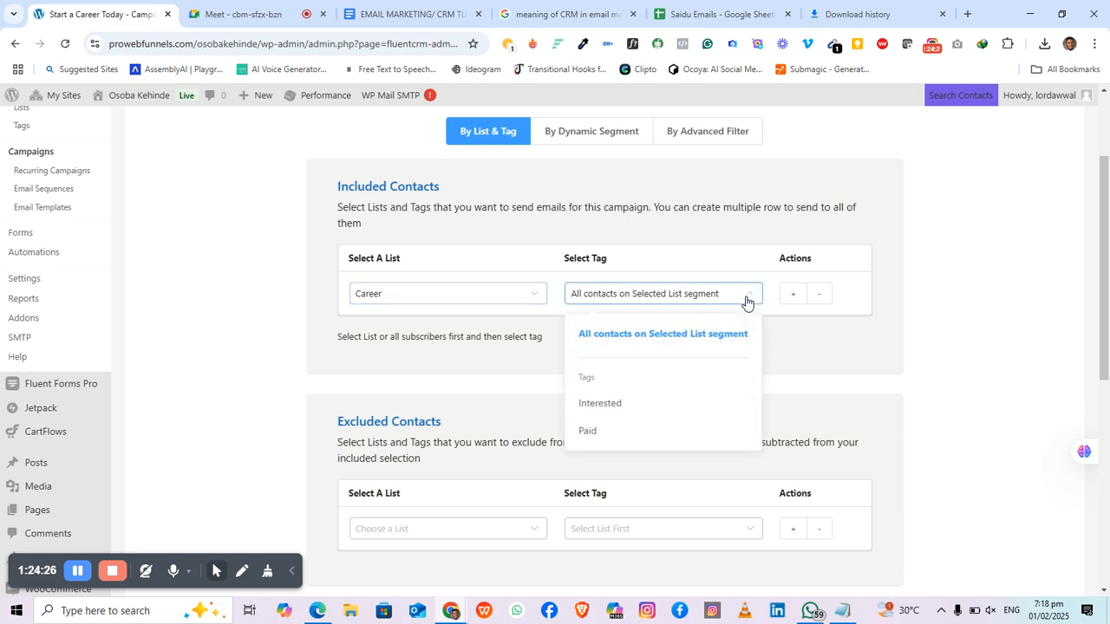
{"action": "left_click", "coordinate": [607, 405]}
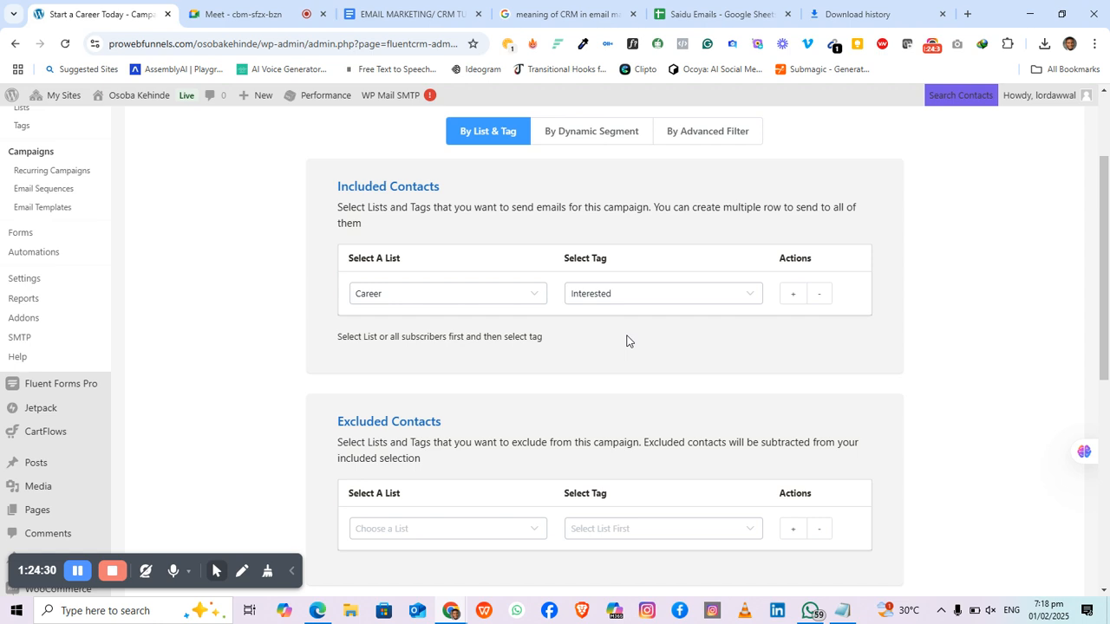
{"action": "scroll", "coordinate": [628, 339], "scroll_direction": "down", "scroll_amount": 1}
{"action": "scroll", "coordinate": [602, 366], "scroll_direction": "down", "scroll_amount": 2}
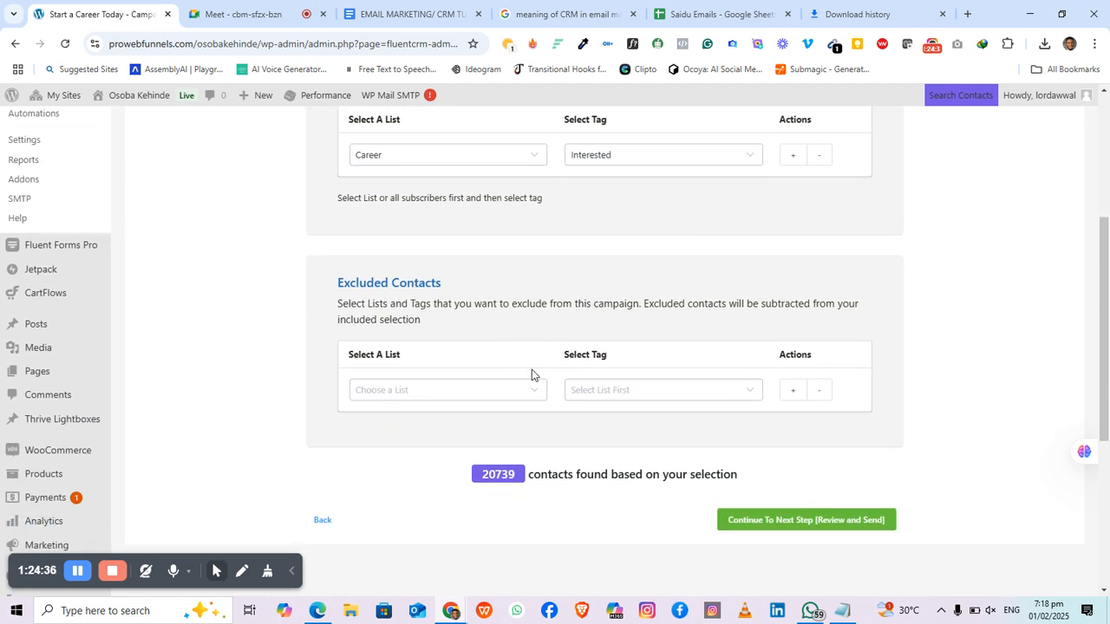
Step: Leave Excluded Contacts empty and proceed to Review and Send
{"action": "left_click", "coordinate": [533, 396]}
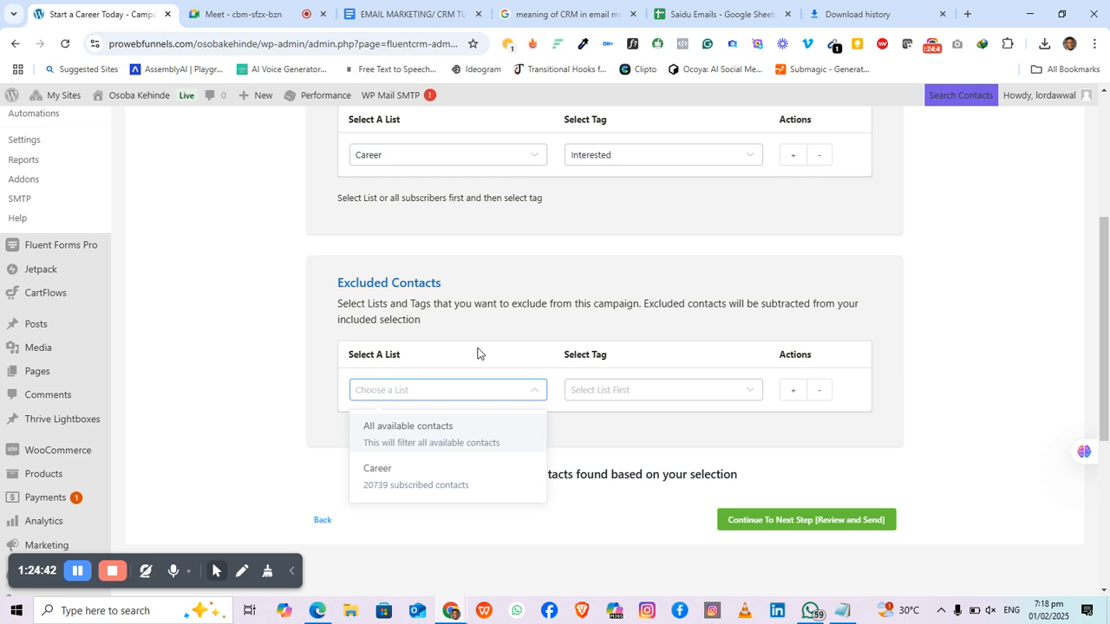
{"action": "left_click", "coordinate": [476, 352]}
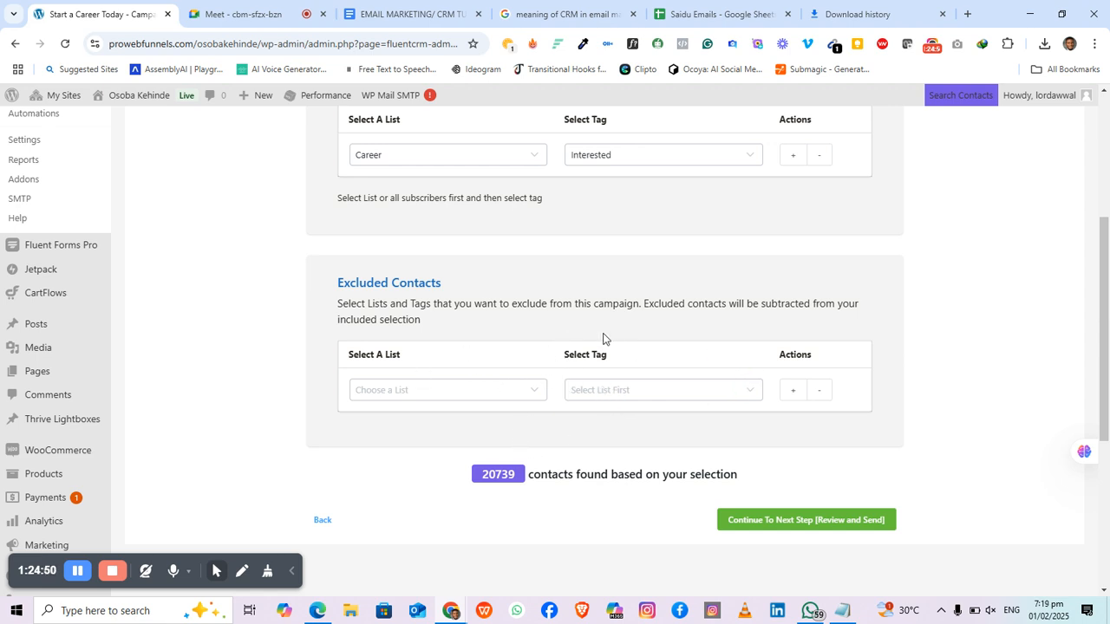
{"action": "scroll", "coordinate": [583, 378], "scroll_direction": "down", "scroll_amount": 1}
{"action": "scroll", "coordinate": [583, 378], "scroll_direction": "up", "scroll_amount": 2}
{"action": "scroll", "coordinate": [583, 378], "scroll_direction": "down", "scroll_amount": 3}
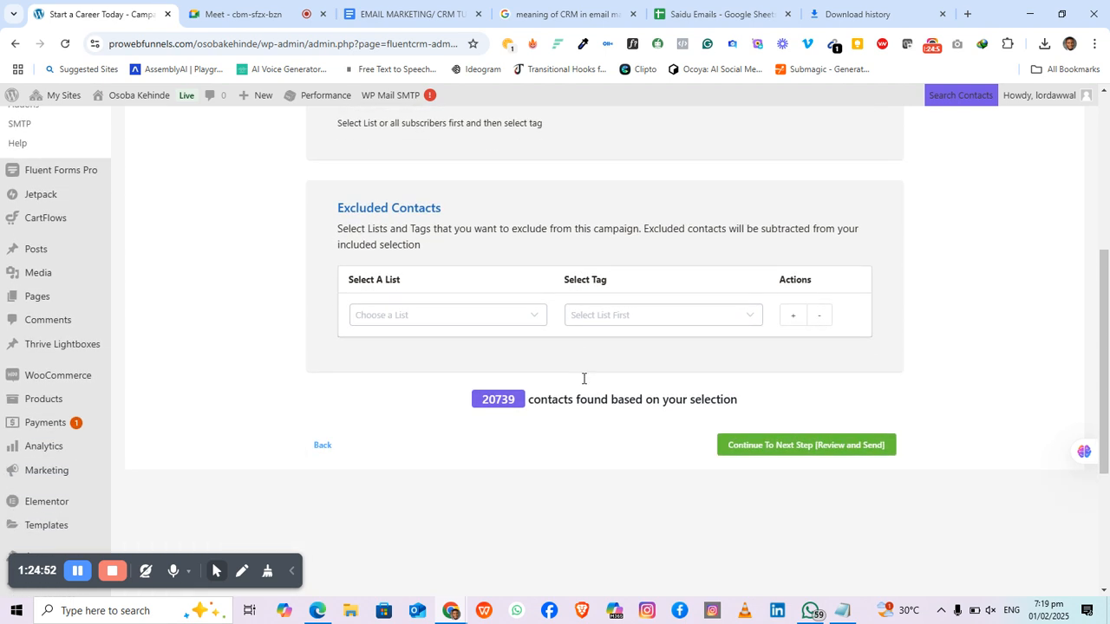
{"action": "left_click", "coordinate": [804, 386]}
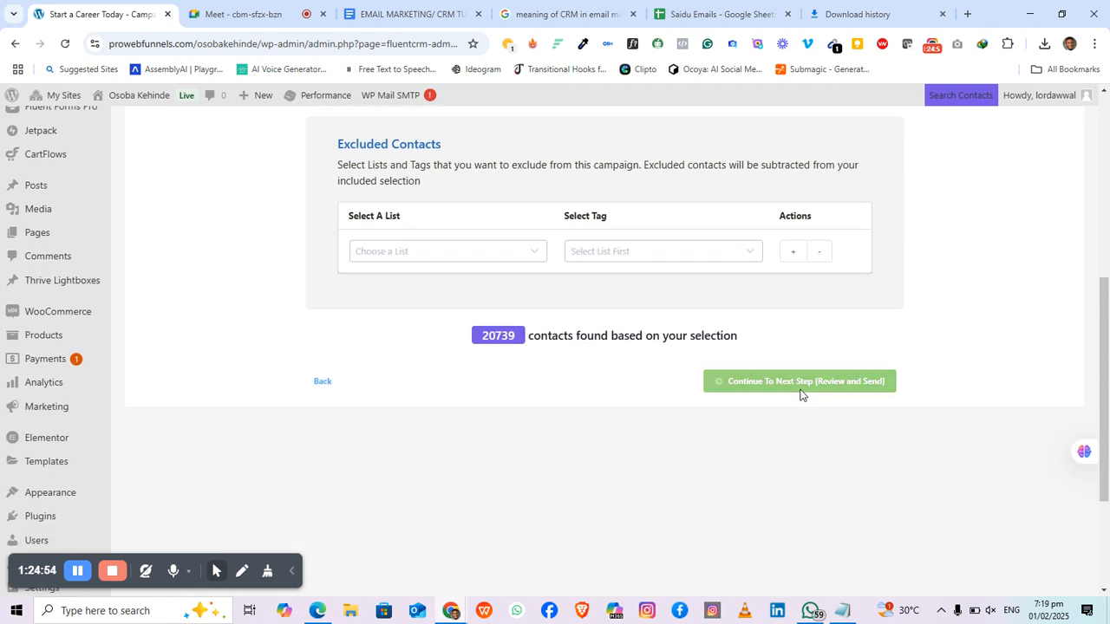
Step: Scroll through the Review & Send summary for the 20,739-recipient campaign
{"action": "scroll", "coordinate": [801, 396], "scroll_direction": "up", "scroll_amount": 2}
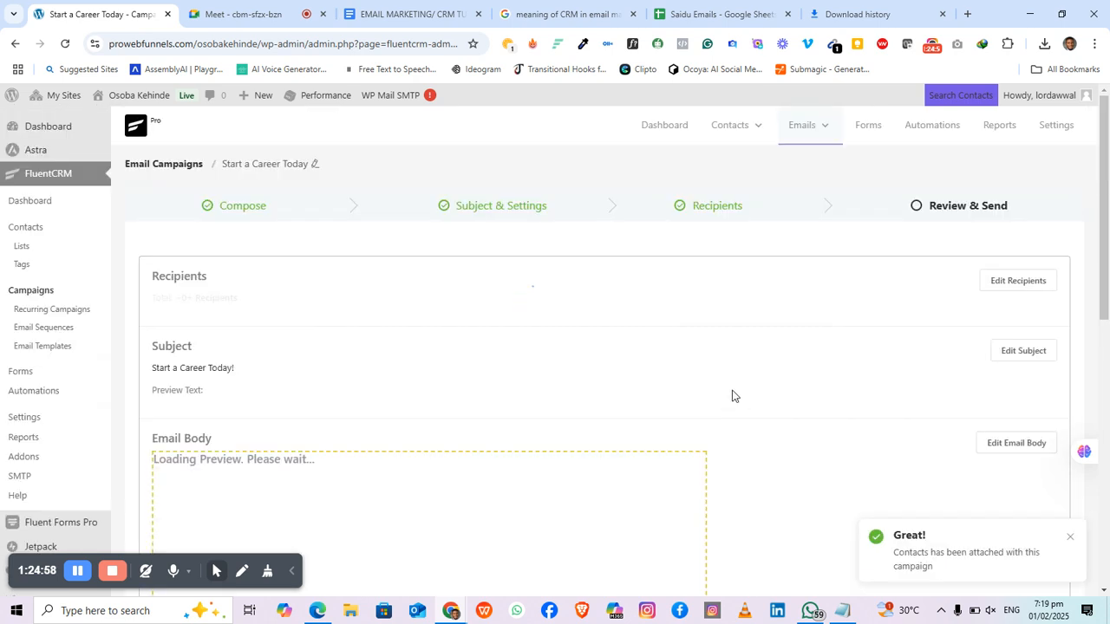
{"action": "scroll", "coordinate": [612, 394], "scroll_direction": "down", "scroll_amount": 1}
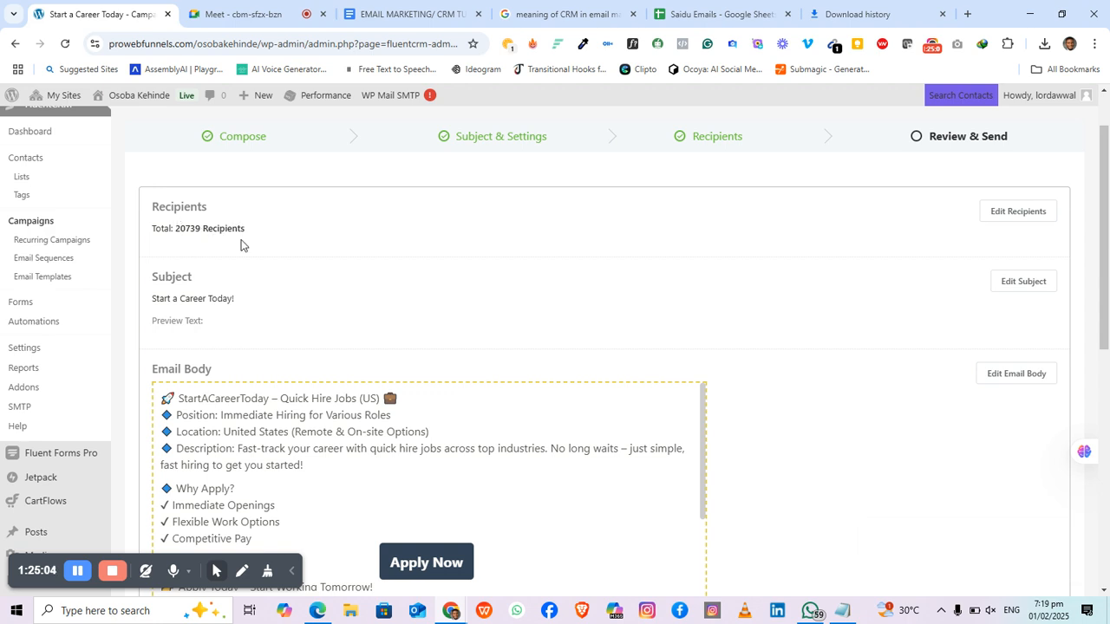
{"action": "scroll", "coordinate": [182, 202], "scroll_direction": "down", "scroll_amount": 2}
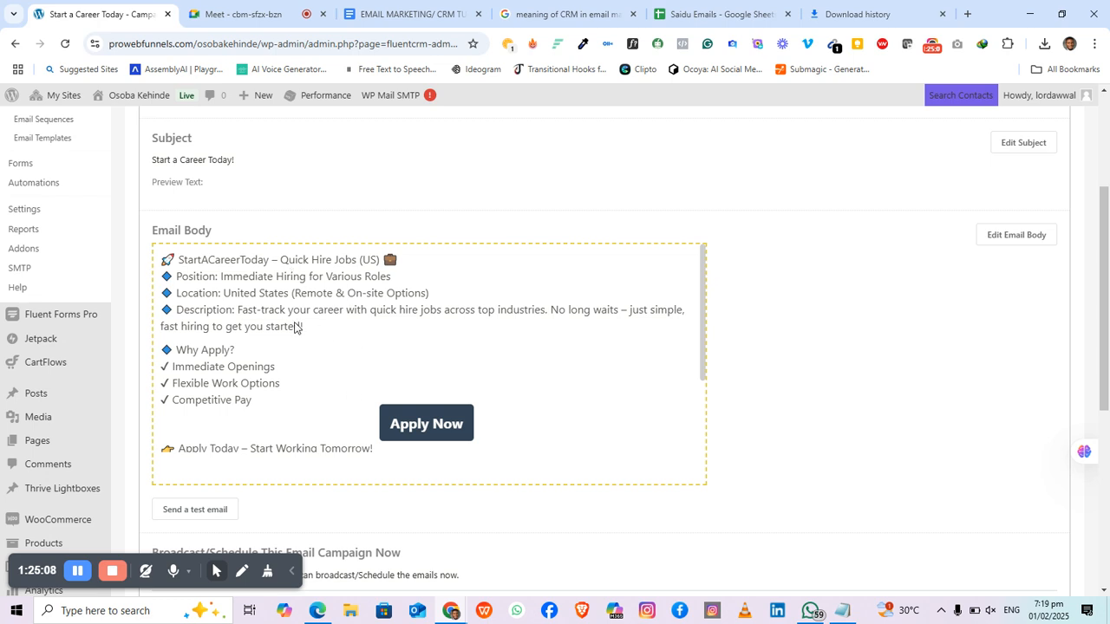
{"action": "scroll", "coordinate": [420, 416], "scroll_direction": "down", "scroll_amount": 2}
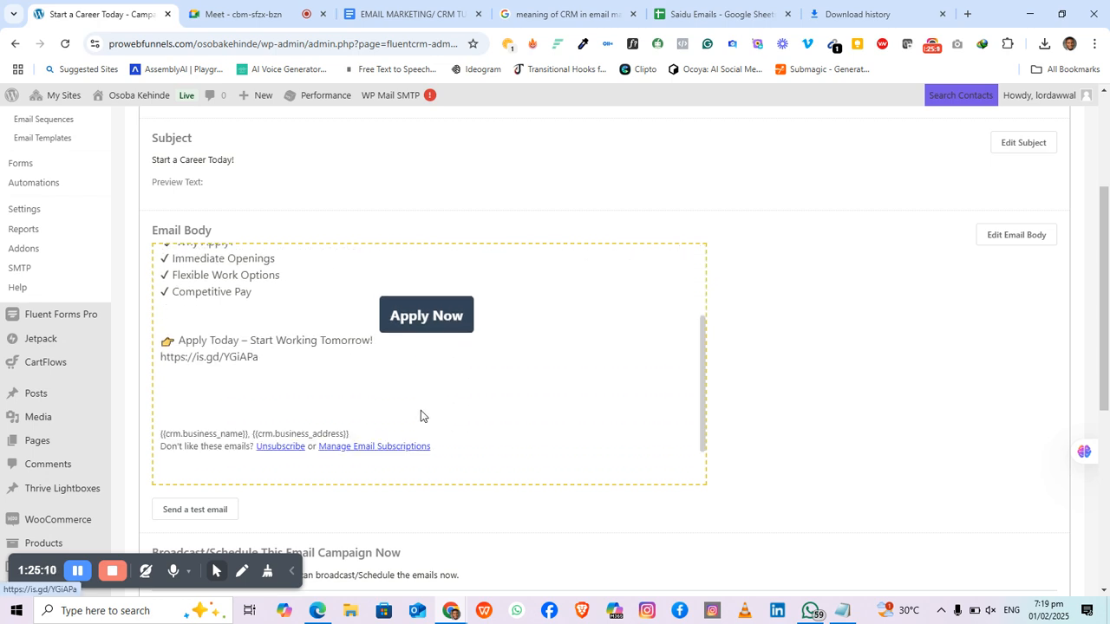
{"action": "scroll", "coordinate": [424, 403], "scroll_direction": "up", "scroll_amount": 1}
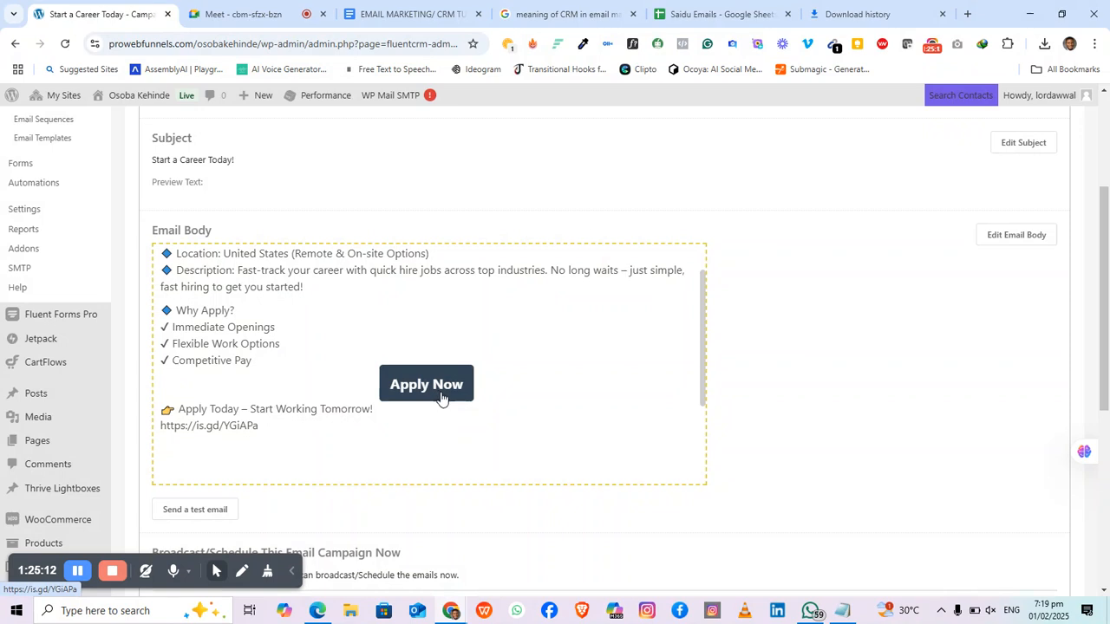
Step: Open the email preview's Apply Now link in a background tab
{"action": "left_click", "coordinate": [441, 397]}
{"action": "left_click", "coordinate": [65, 50]}
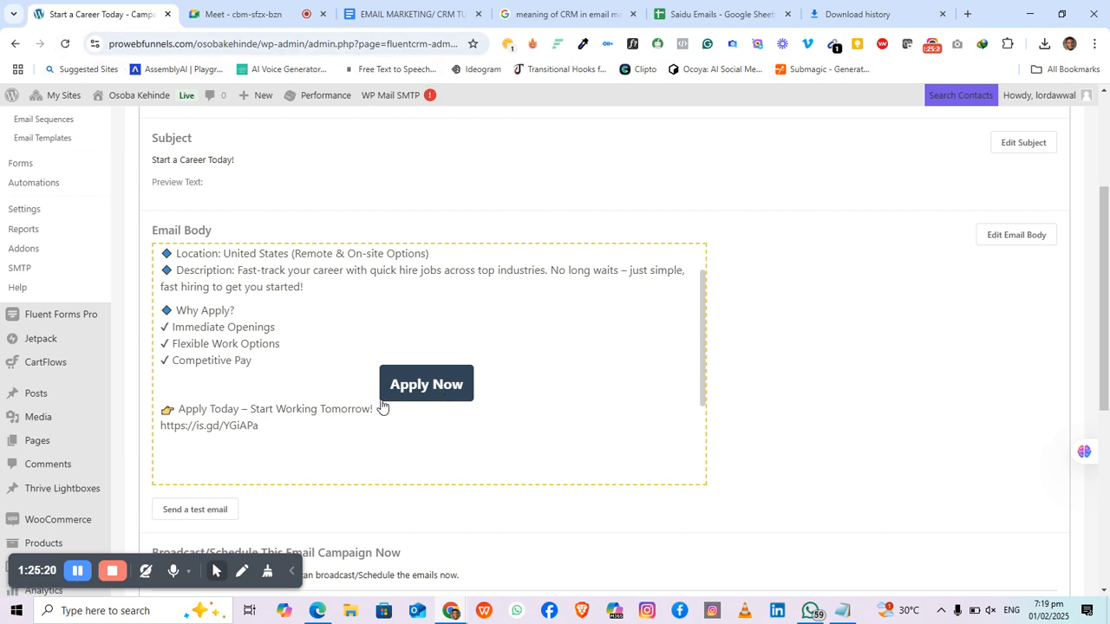
{"action": "middle_click", "coordinate": [420, 395]}
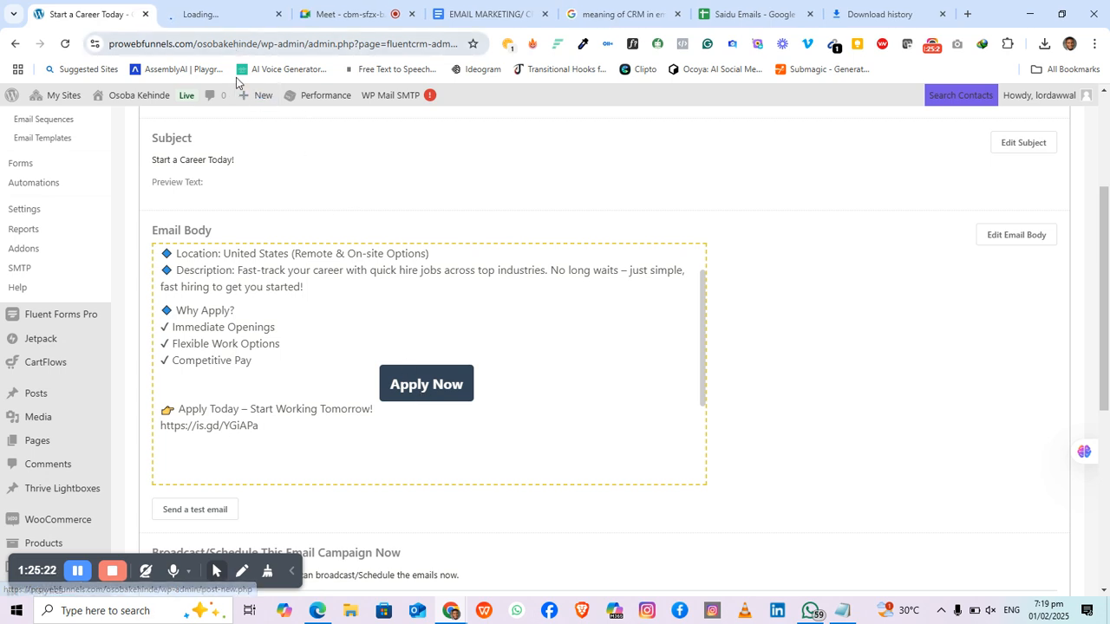
{"action": "scroll", "coordinate": [270, 429], "scroll_direction": "down", "scroll_amount": 5}
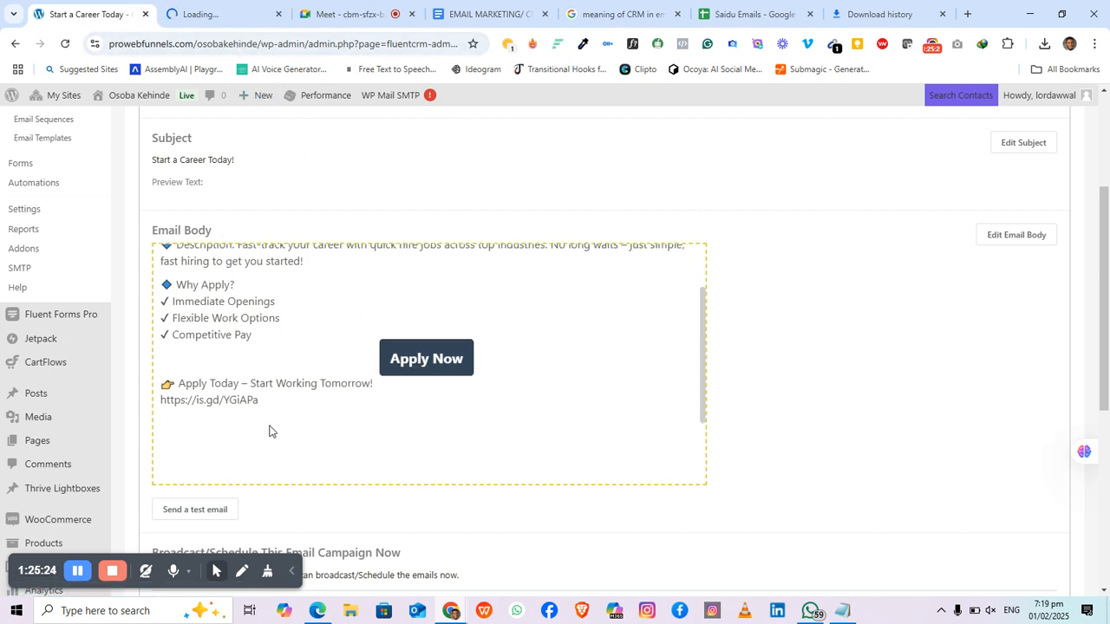
{"action": "scroll", "coordinate": [270, 429], "scroll_direction": "up", "scroll_amount": 5}
{"action": "scroll", "coordinate": [270, 428], "scroll_direction": "down", "scroll_amount": 5}
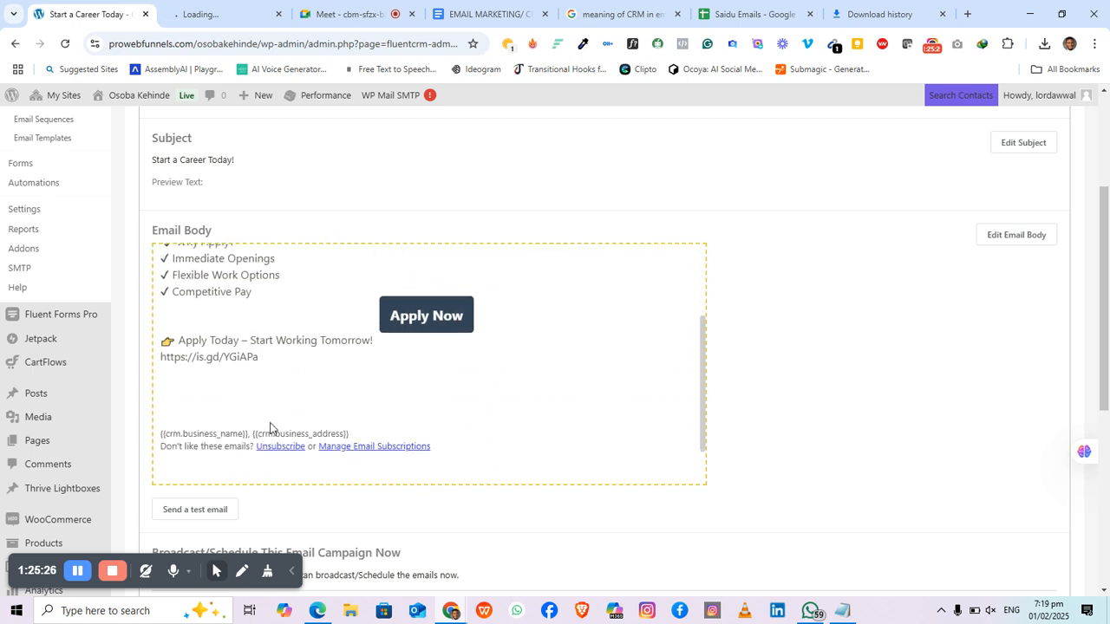
{"action": "scroll", "coordinate": [208, 477], "scroll_direction": "down", "scroll_amount": 1}
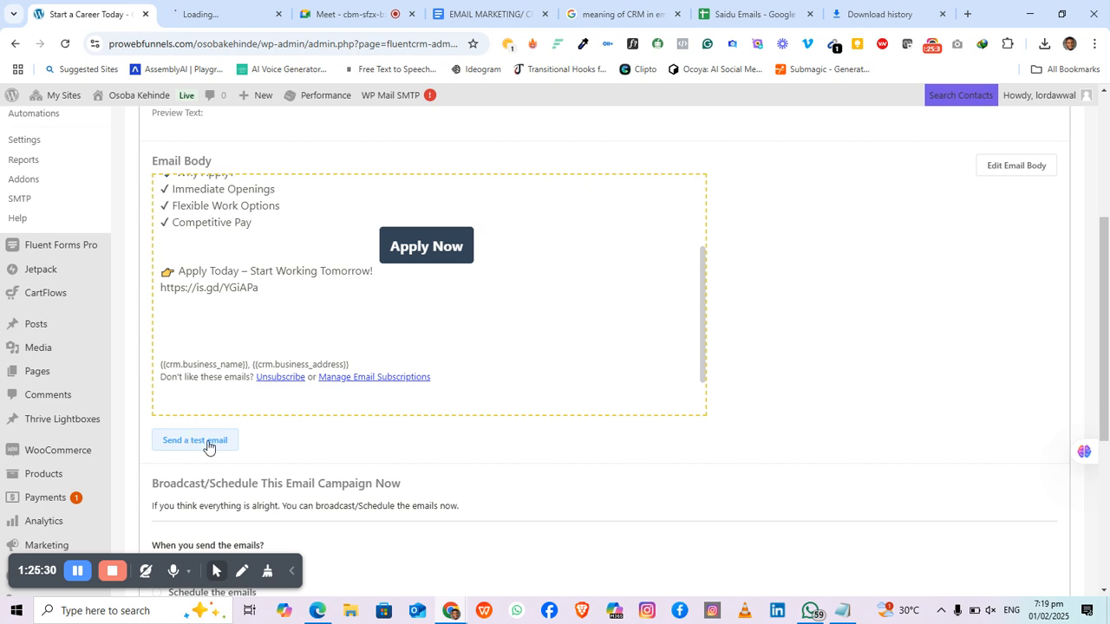
{"action": "scroll", "coordinate": [208, 447], "scroll_direction": "down", "scroll_amount": 1}
Step: Send a test email to the prefilled address, then reveal the broadcast and scheduling options
{"action": "left_click", "coordinate": [197, 373]}
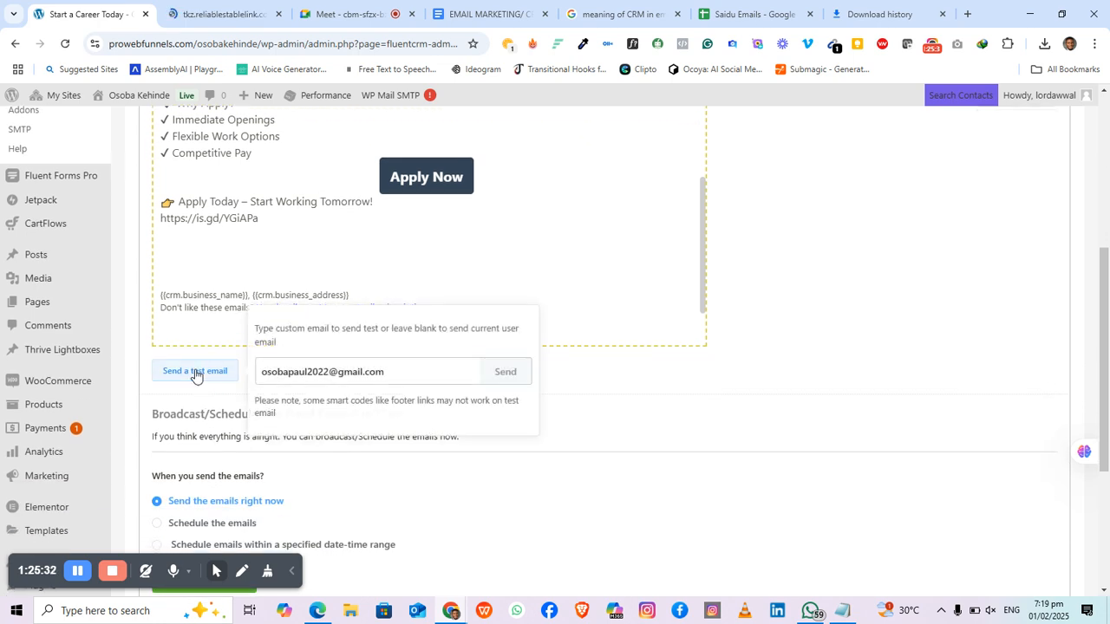
{"action": "left_click", "coordinate": [521, 374]}
{"action": "scroll", "coordinate": [312, 384], "scroll_direction": "down", "scroll_amount": 3}
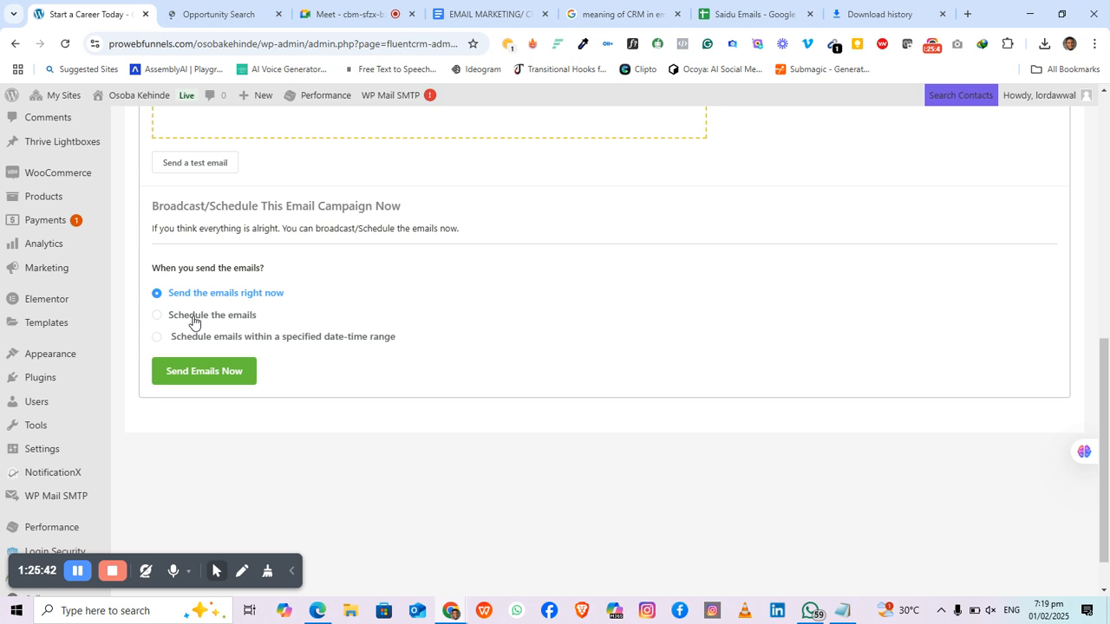
{"action": "left_click", "coordinate": [193, 319]}
{"action": "left_click", "coordinate": [630, 304]}
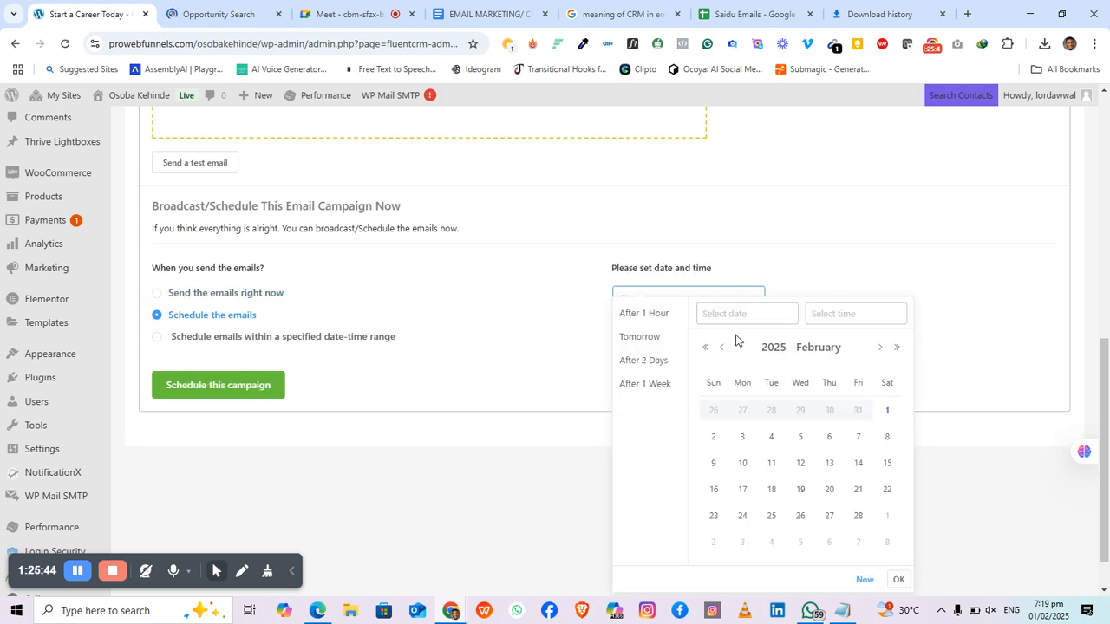
{"action": "left_click", "coordinate": [713, 438]}
{"action": "left_click", "coordinate": [816, 315]}
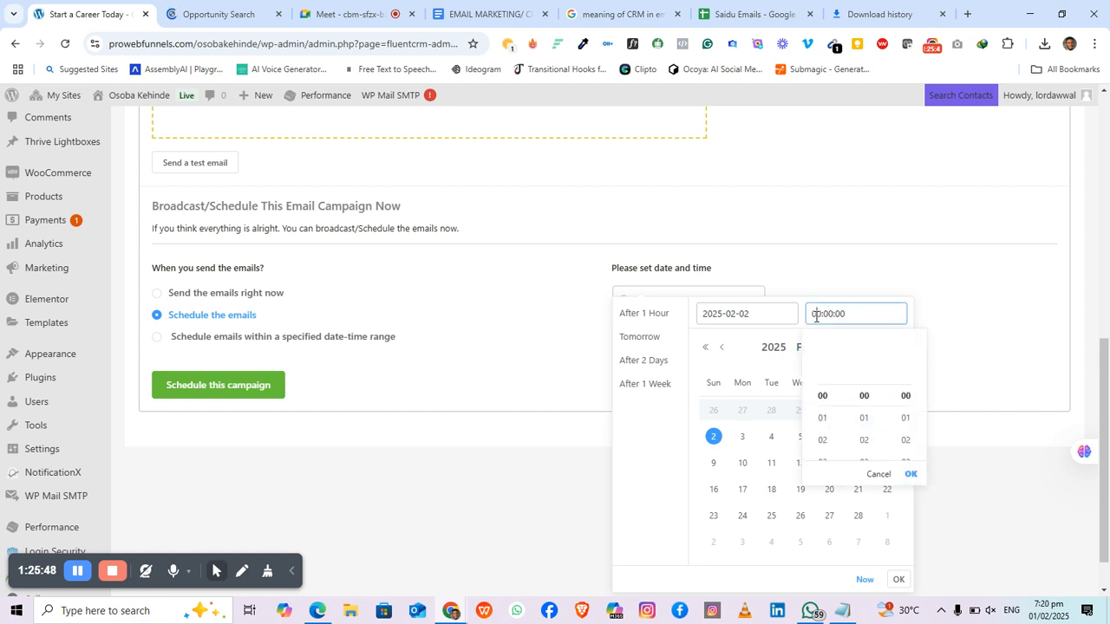
{"action": "left_click", "coordinate": [822, 418]}
{"action": "left_click", "coordinate": [822, 440]}
{"action": "scroll", "coordinate": [822, 402], "scroll_direction": "down", "scroll_amount": 1}
{"action": "left_click", "coordinate": [825, 440]}
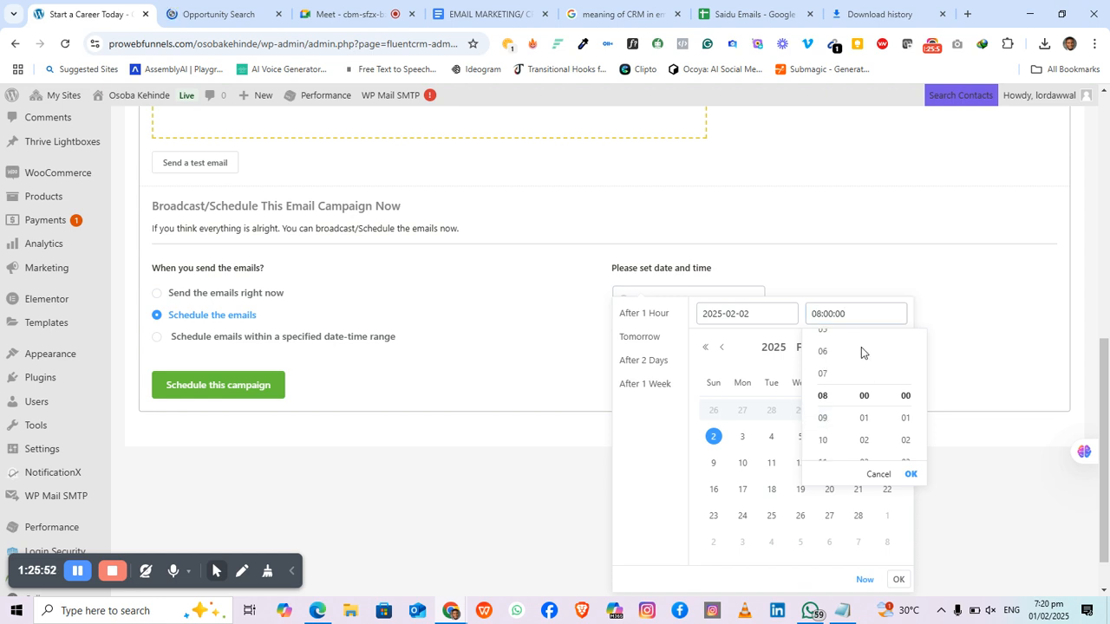
{"action": "left_click", "coordinate": [874, 293]}
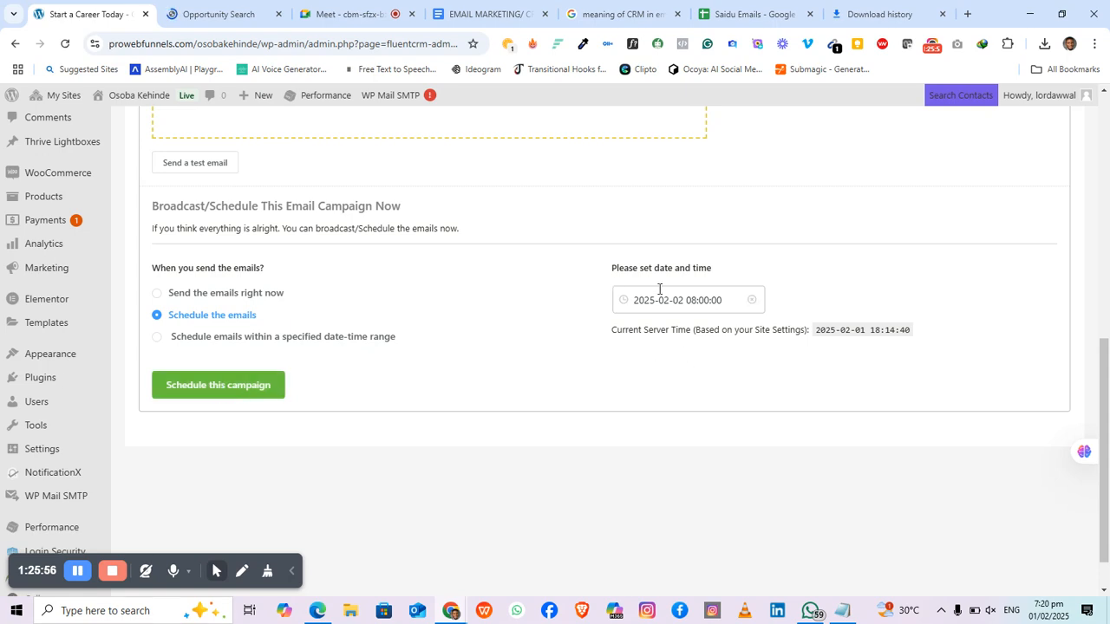
{"action": "left_click", "coordinate": [191, 344]}
{"action": "left_click", "coordinate": [704, 300]}
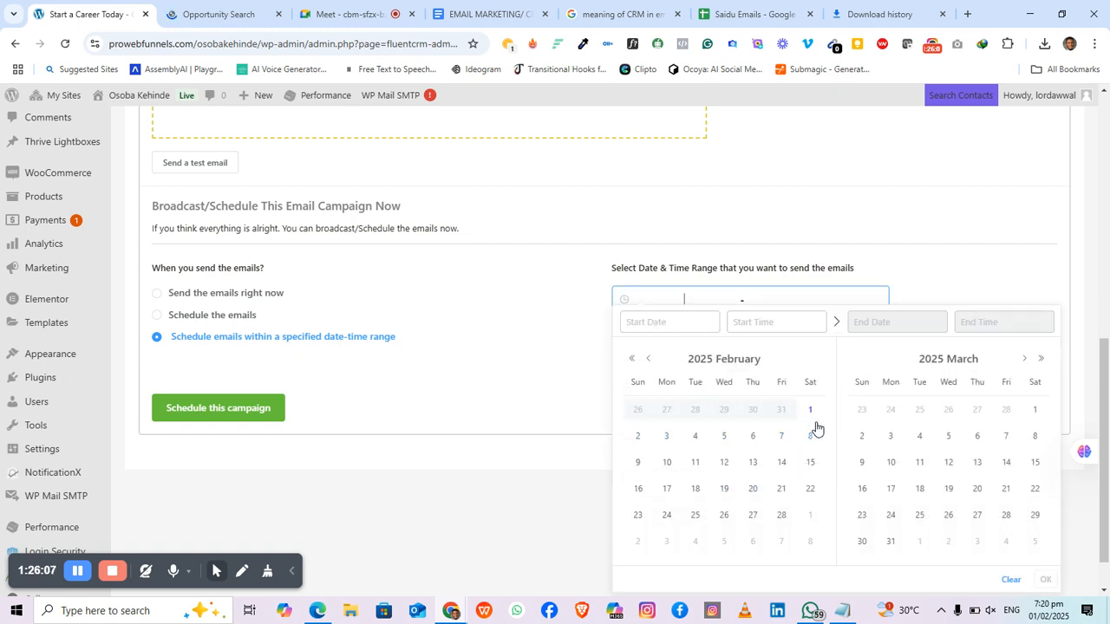
Step: Pick 2 February to 3 March 2025 as the sending date range
{"action": "left_click", "coordinate": [638, 439]}
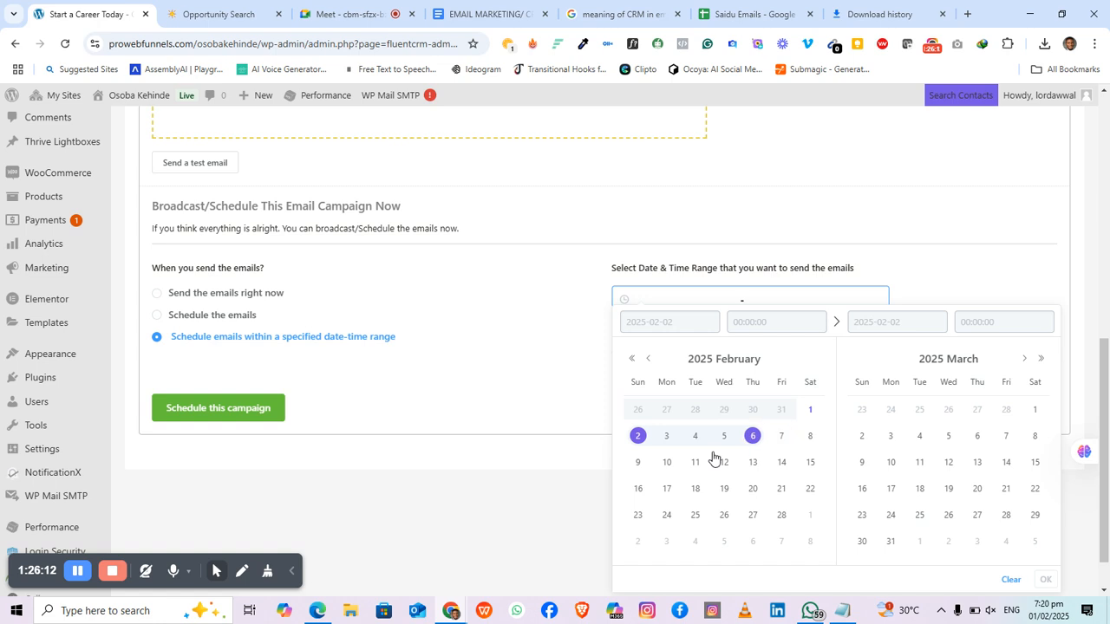
{"action": "left_click", "coordinate": [893, 440]}
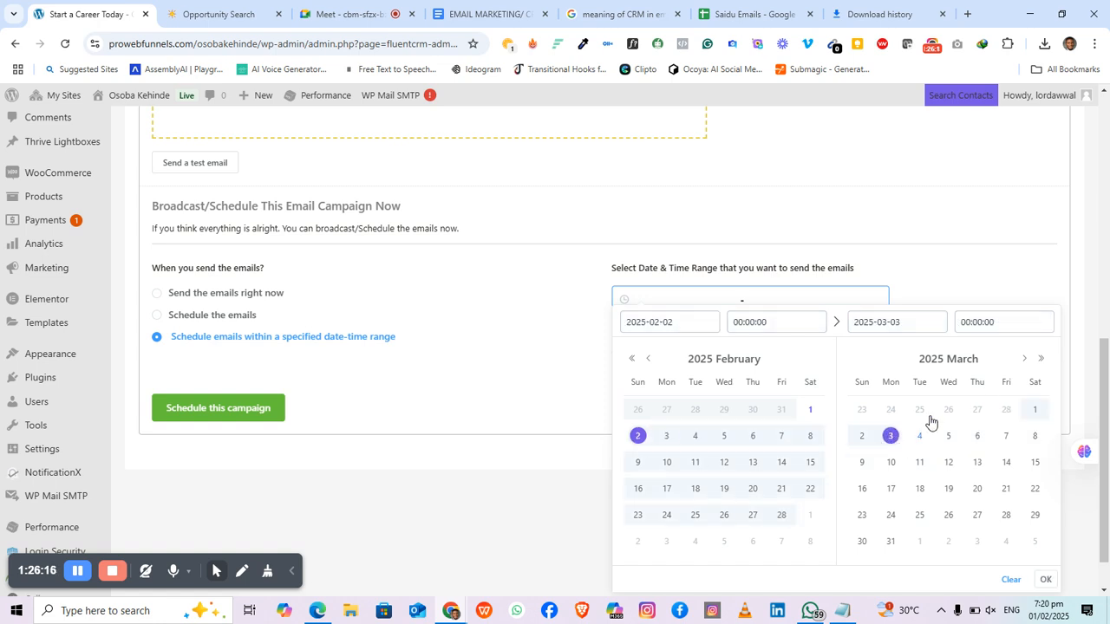
{"action": "left_click", "coordinate": [1047, 580]}
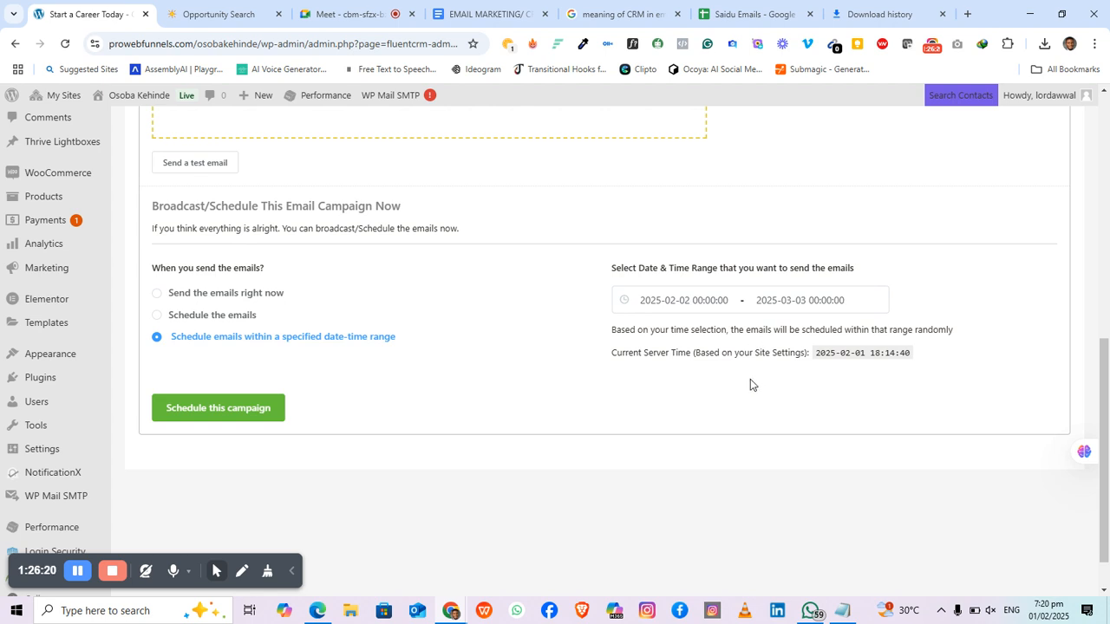
Step: Keep the start time at 00:00:00 and set the end time to 02:00:00
{"action": "left_click", "coordinate": [720, 300]}
{"action": "left_click", "coordinate": [767, 325]}
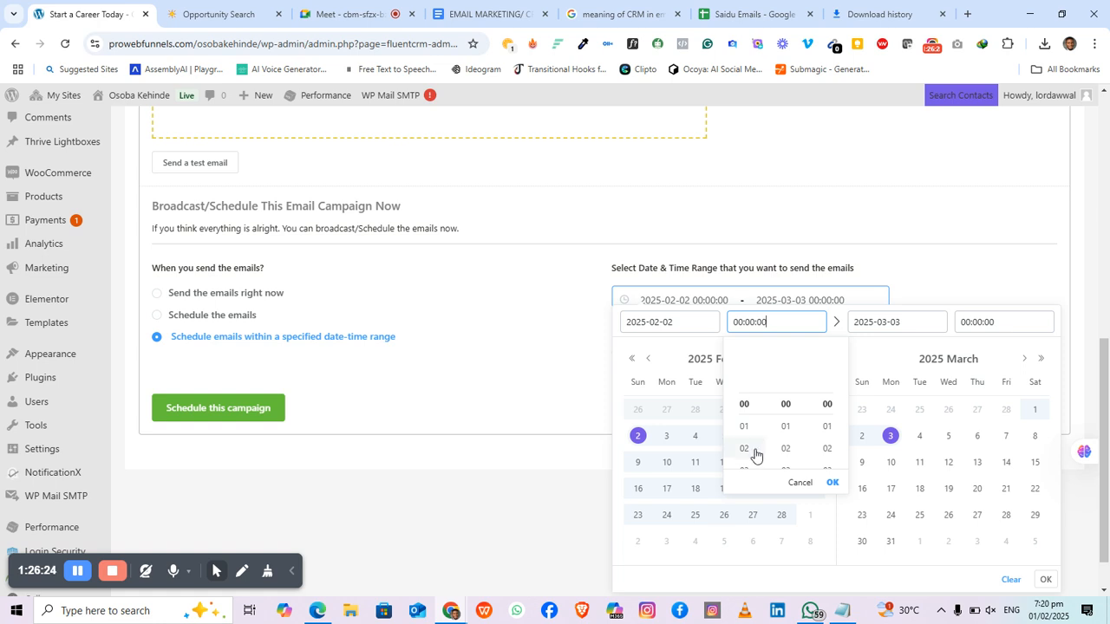
{"action": "left_click", "coordinate": [833, 484]}
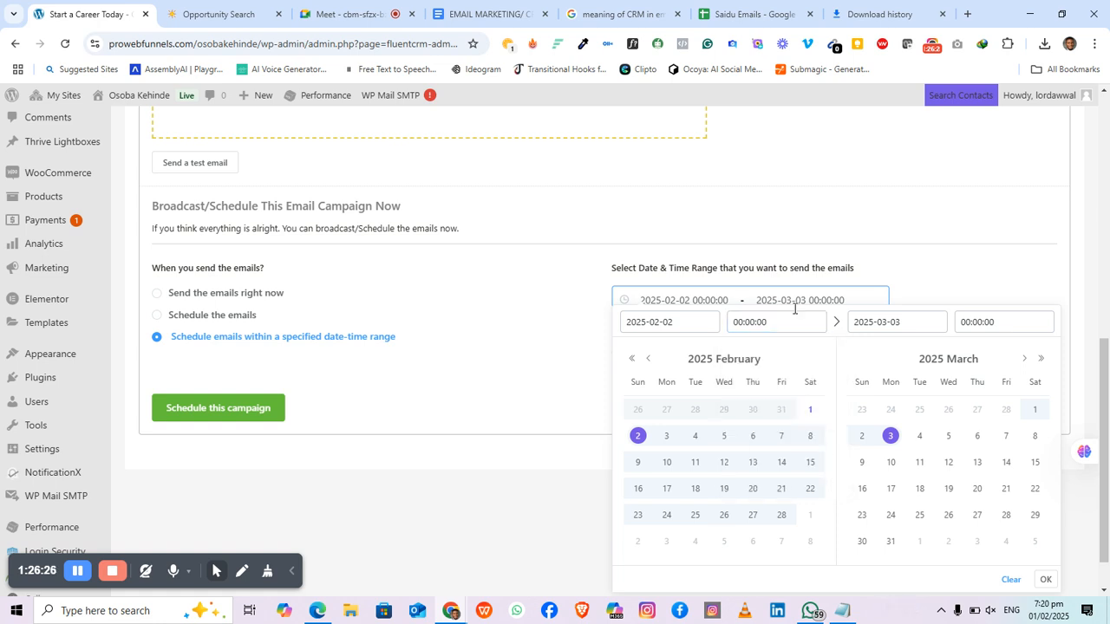
{"action": "left_click", "coordinate": [965, 322]}
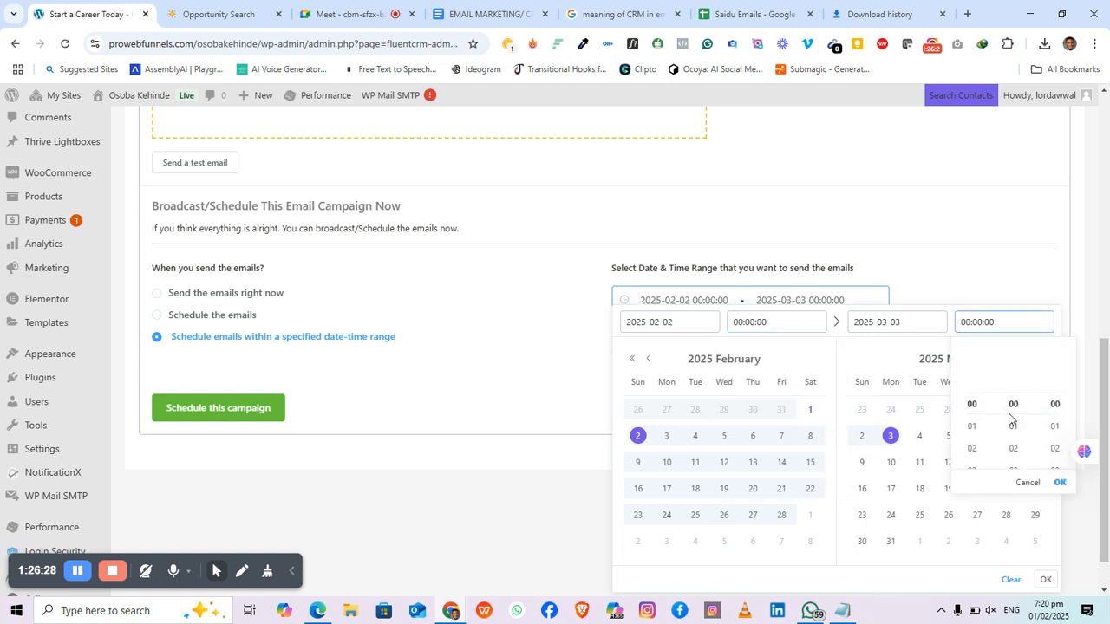
{"action": "left_click", "coordinate": [976, 451]}
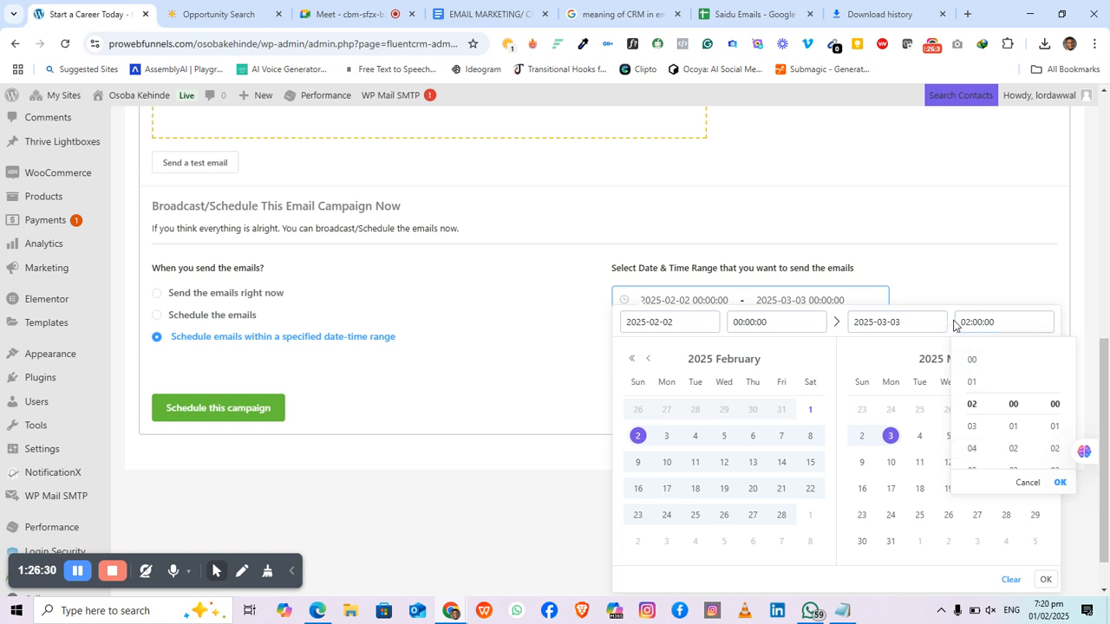
{"action": "left_click", "coordinate": [1060, 483]}
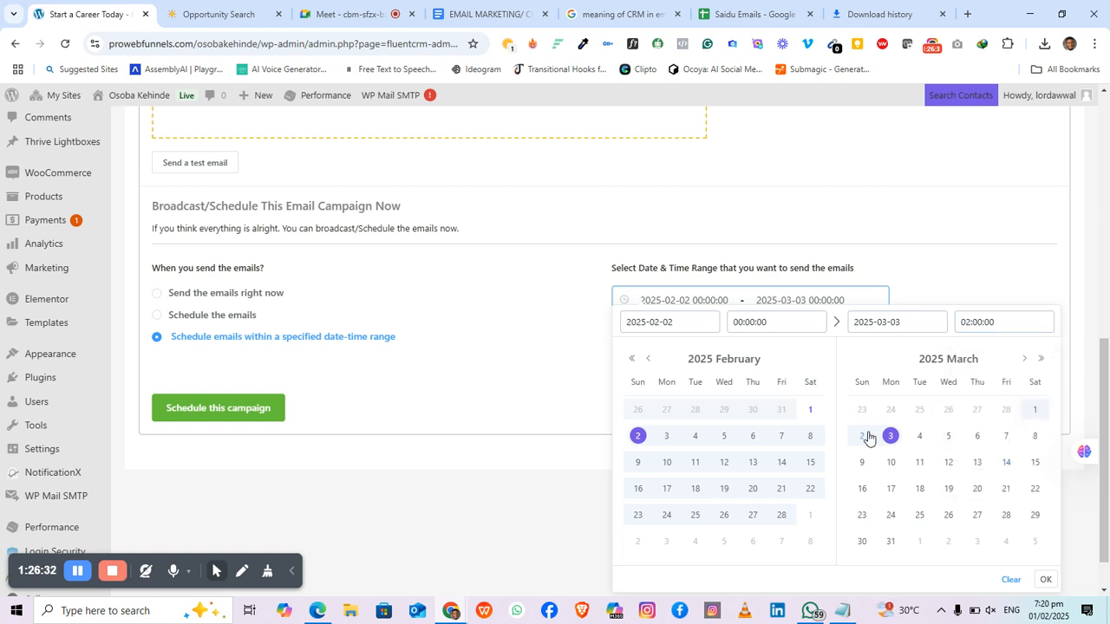
{"action": "left_click", "coordinate": [1046, 579]}
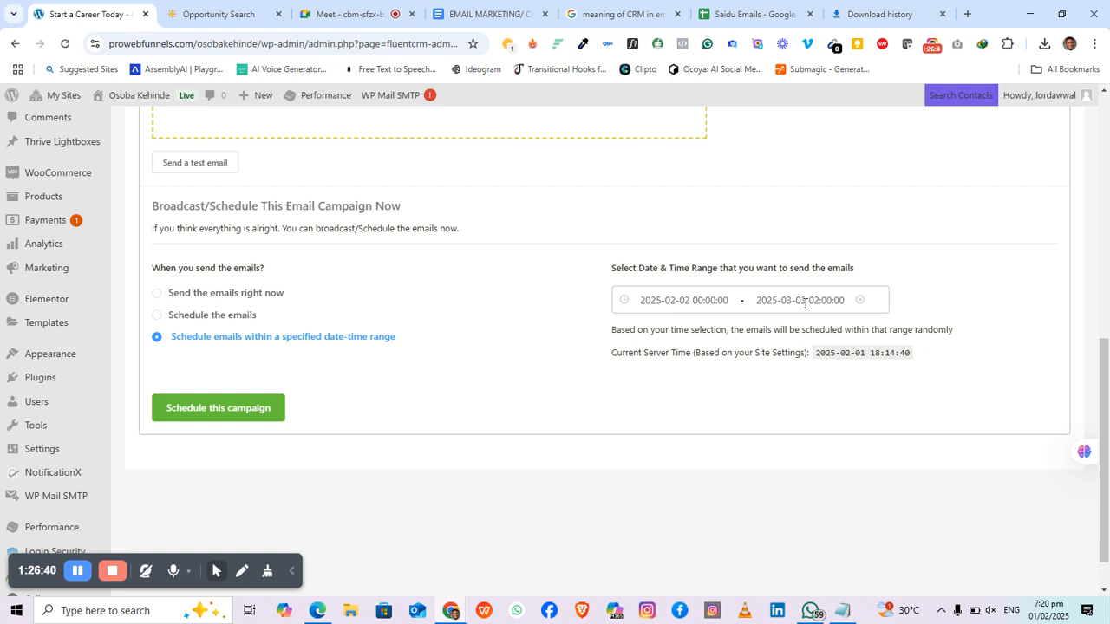
Step: Set delivery to 'Send the emails right now'
{"action": "left_click", "coordinate": [182, 299]}
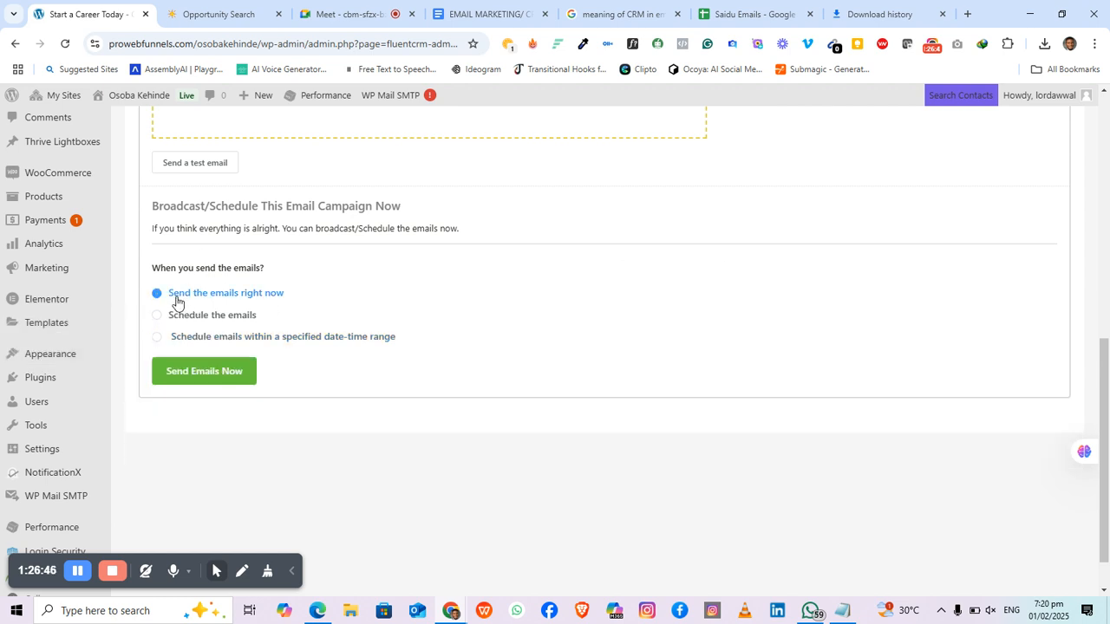
{"action": "scroll", "coordinate": [290, 355], "scroll_direction": "up", "scroll_amount": 1}
{"action": "scroll", "coordinate": [295, 354], "scroll_direction": "up", "scroll_amount": 7}
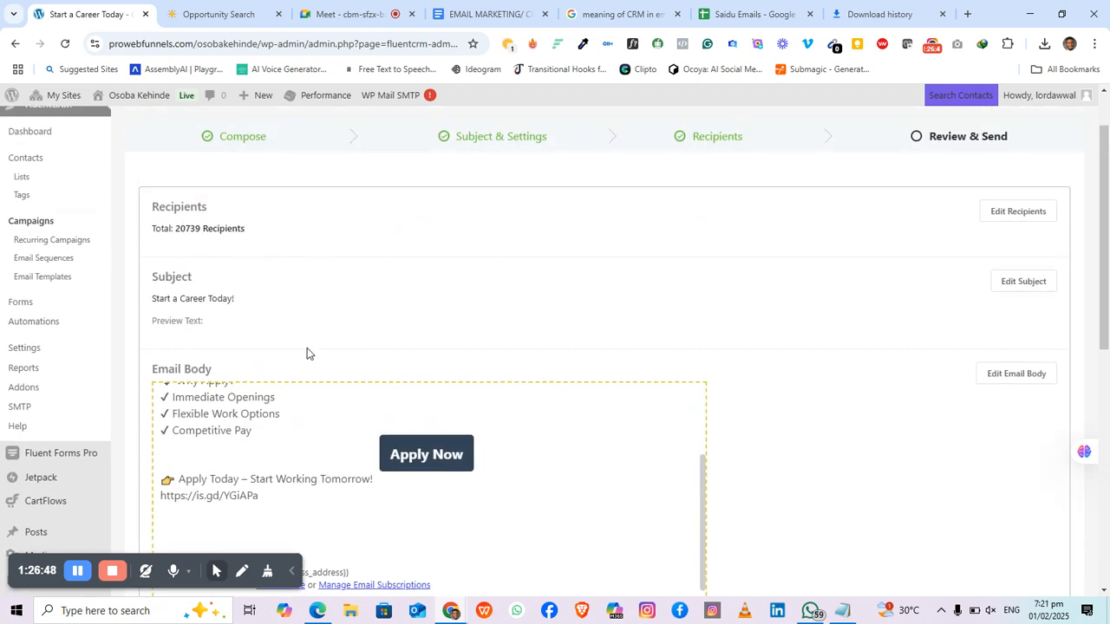
Step: Glance at the Opportunity Search tab, then return and review the email preview for 20,739 recipients
{"action": "left_click", "coordinate": [191, 7]}
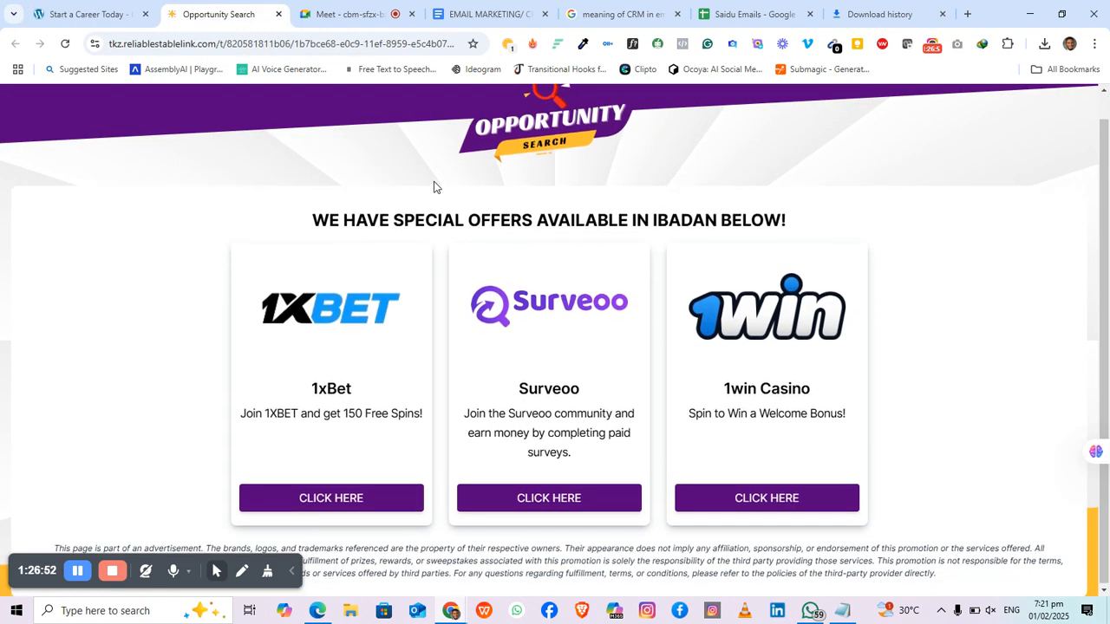
{"action": "left_click", "coordinate": [84, 13]}
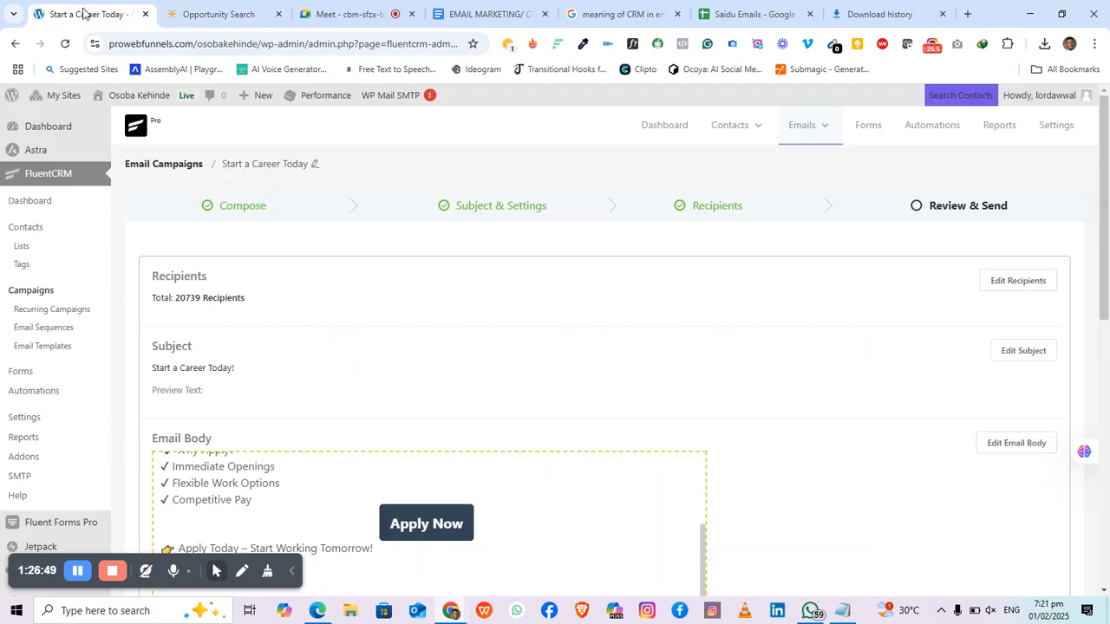
{"action": "scroll", "coordinate": [448, 384], "scroll_direction": "down", "scroll_amount": 2}
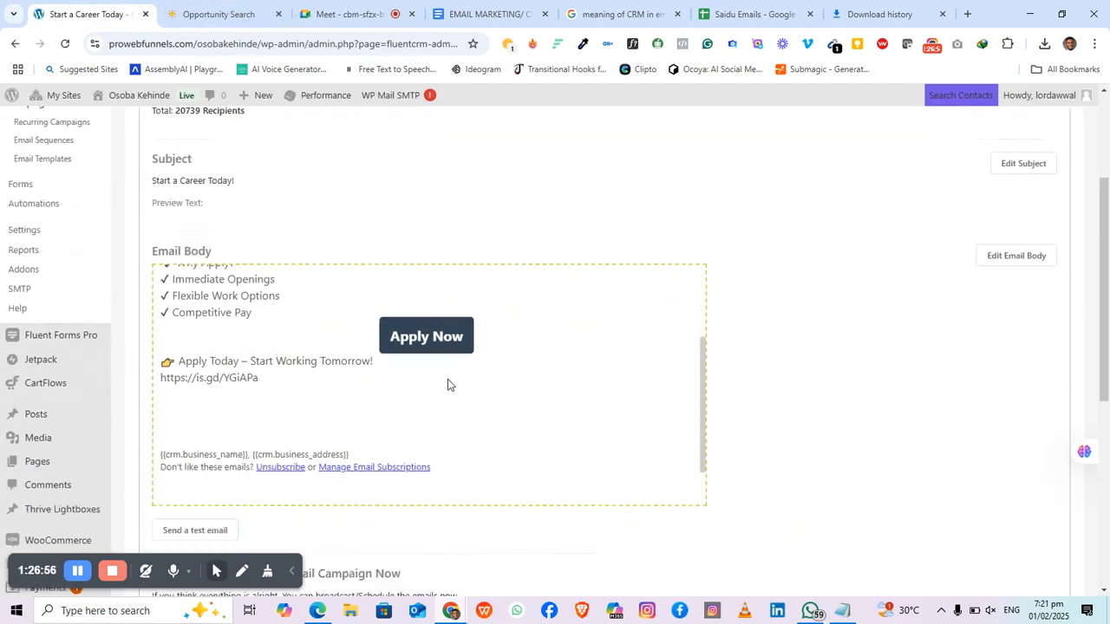
{"action": "scroll", "coordinate": [448, 381], "scroll_direction": "down", "scroll_amount": 5}
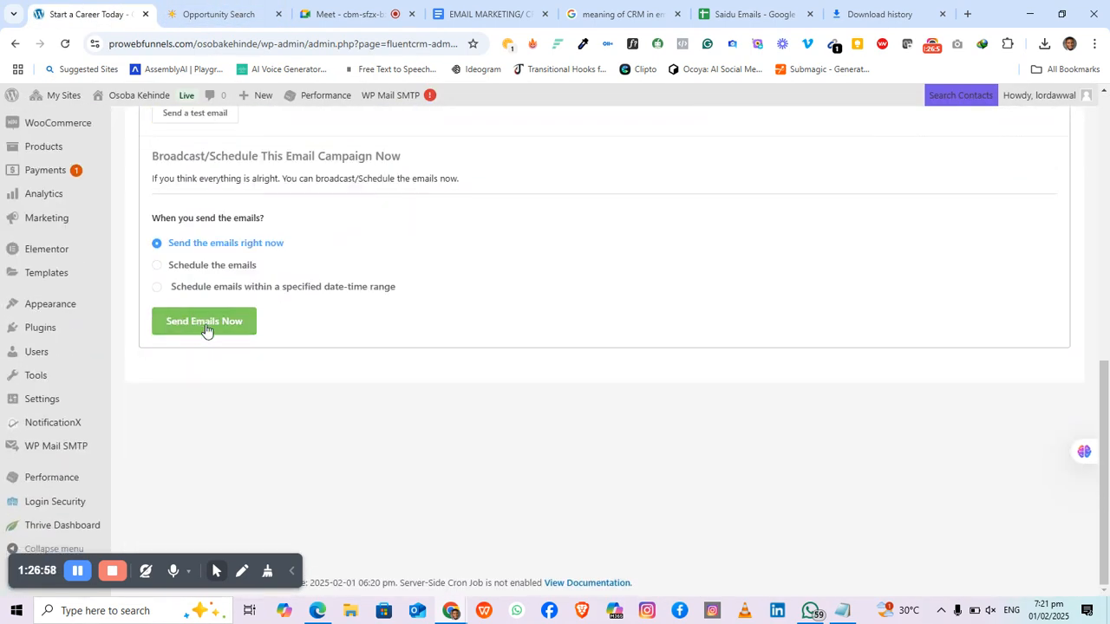
{"action": "left_click", "coordinate": [205, 328]}
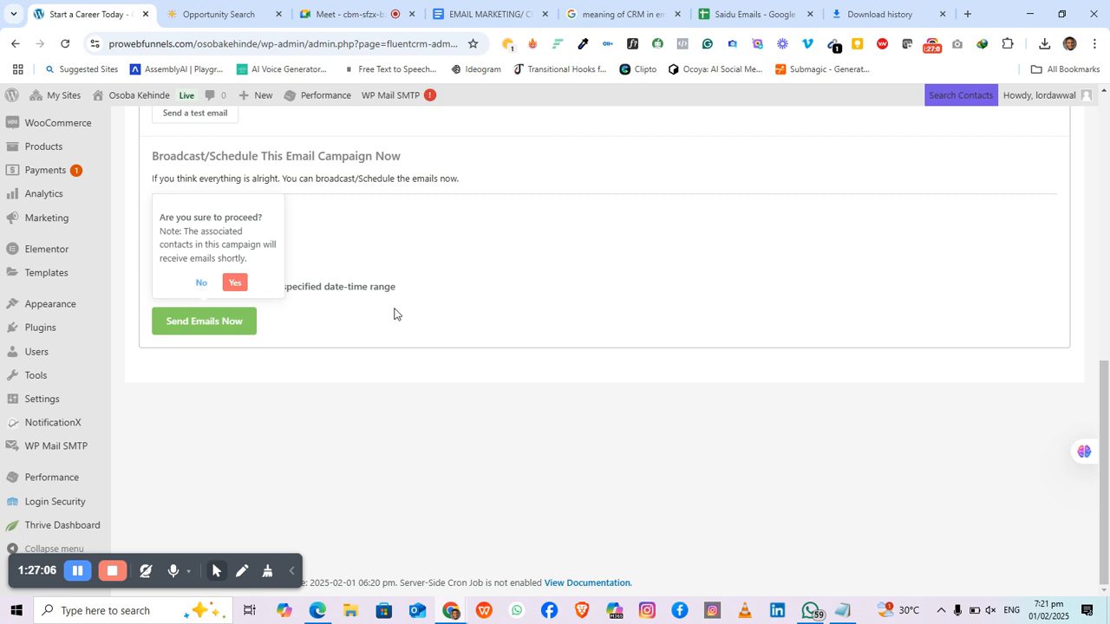
{"action": "left_click", "coordinate": [299, 319]}
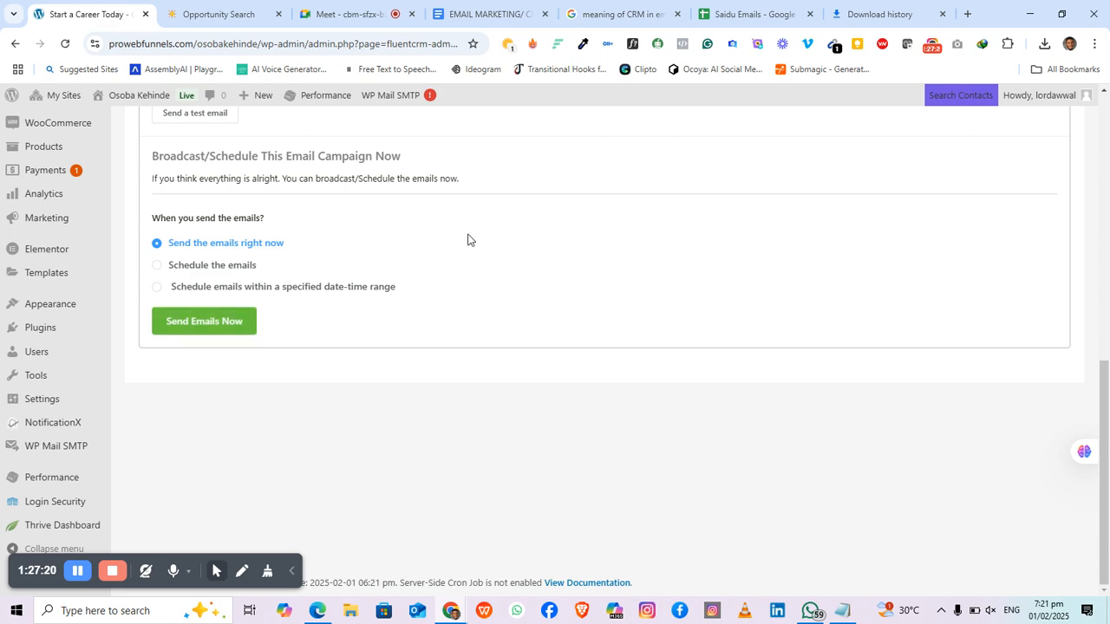
{"action": "scroll", "coordinate": [353, 344], "scroll_direction": "up", "scroll_amount": 4}
{"action": "scroll", "coordinate": [353, 345], "scroll_direction": "down", "scroll_amount": 2}
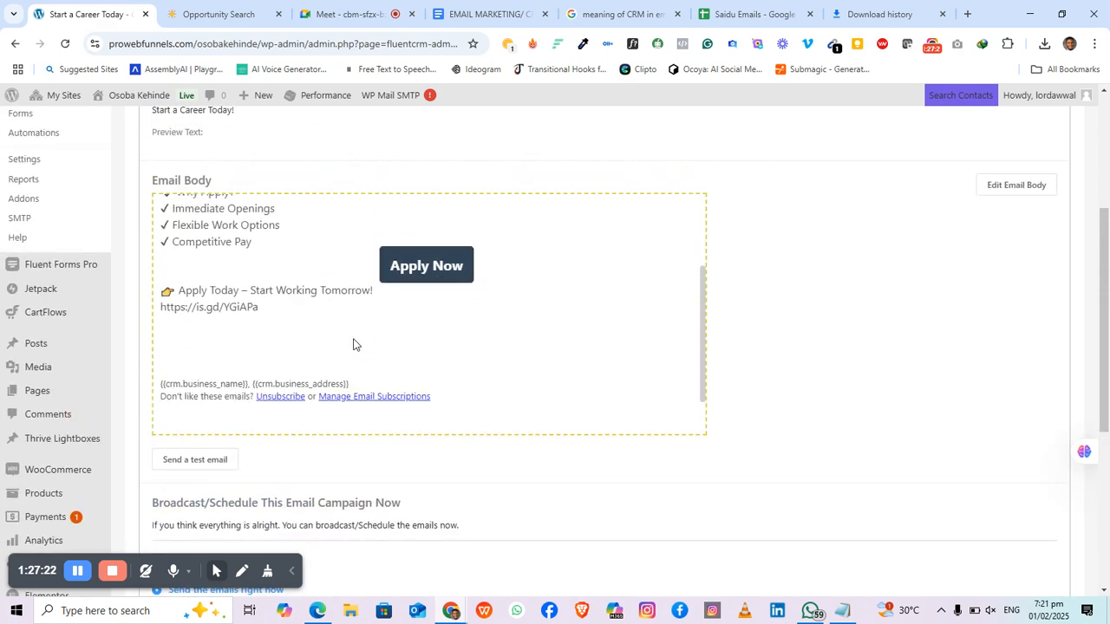
{"action": "scroll", "coordinate": [733, 350], "scroll_direction": "down", "scroll_amount": 4}
{"action": "scroll", "coordinate": [694, 347], "scroll_direction": "up", "scroll_amount": 10}
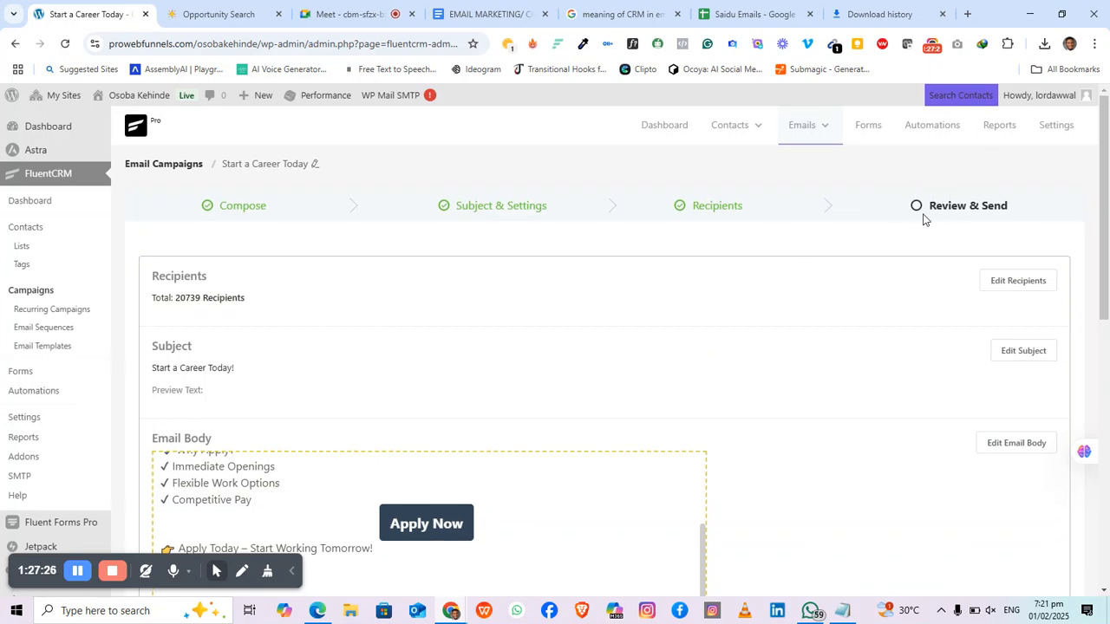
{"action": "scroll", "coordinate": [778, 329], "scroll_direction": "down", "scroll_amount": 10}
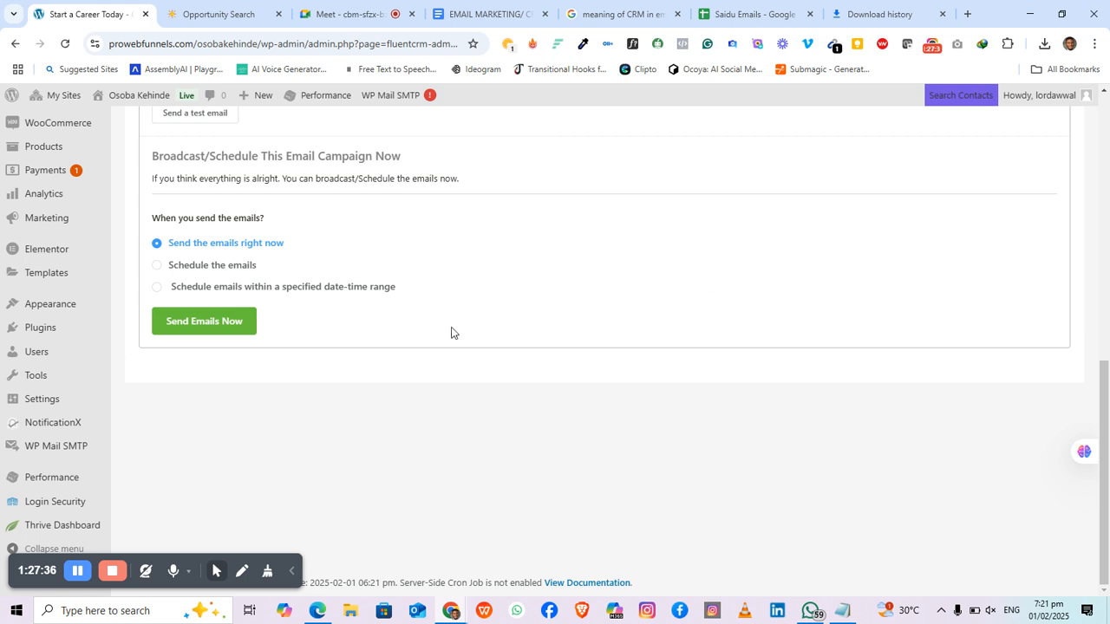
{"action": "scroll", "coordinate": [303, 279], "scroll_direction": "up", "scroll_amount": 10}
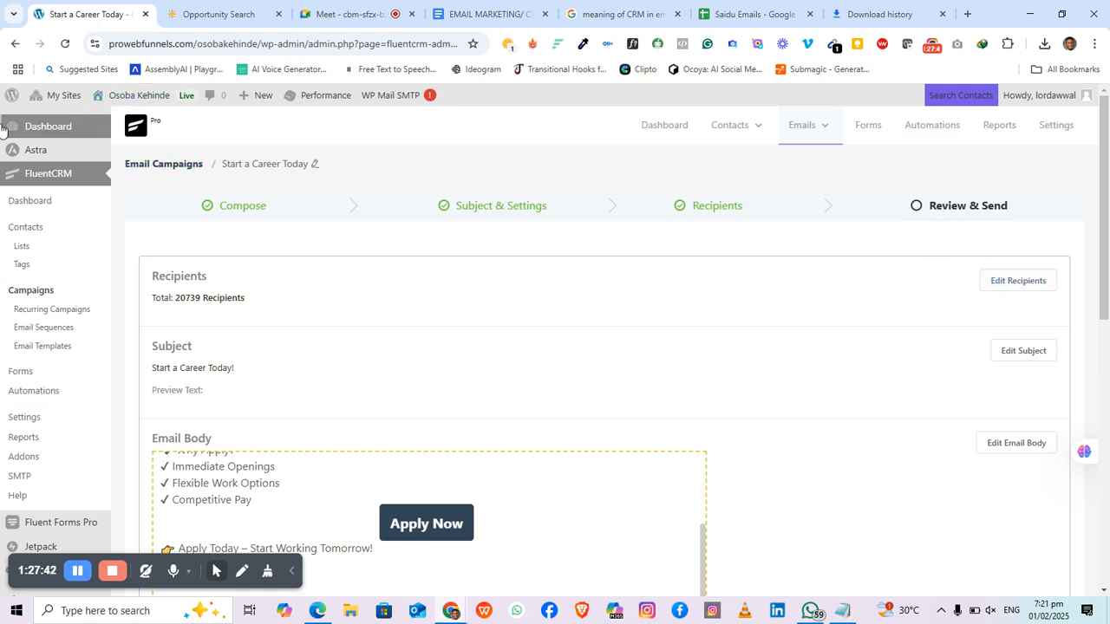
Step: Return to Email Campaigns, where Start a Career Today shows as Draft, dismissing a new-campaign prompt
{"action": "left_click", "coordinate": [160, 165]}
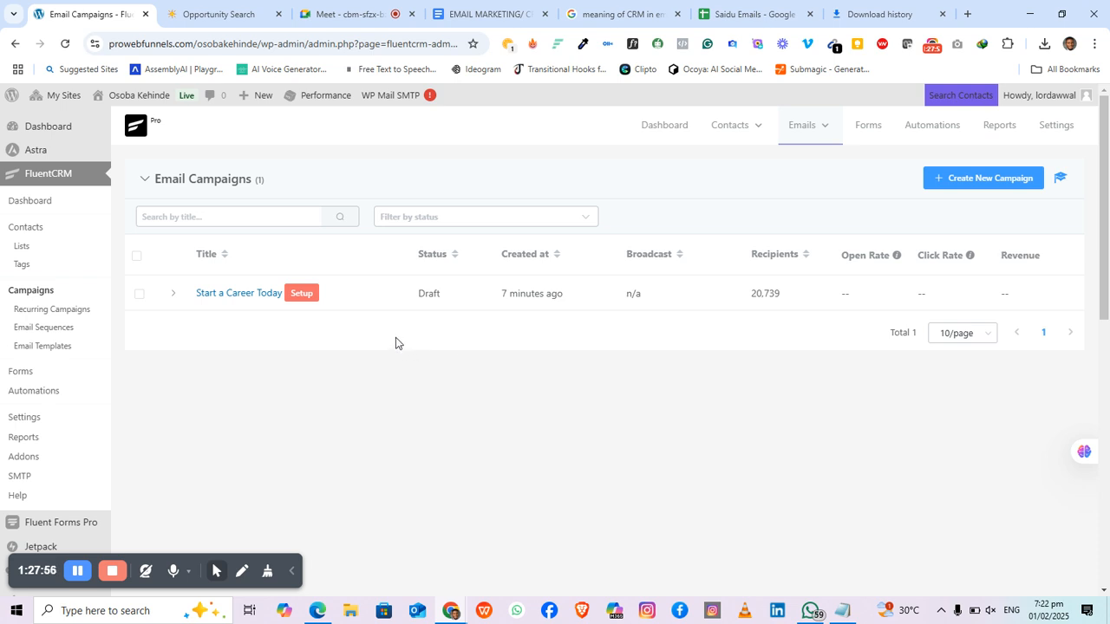
{"action": "left_click", "coordinate": [977, 182]}
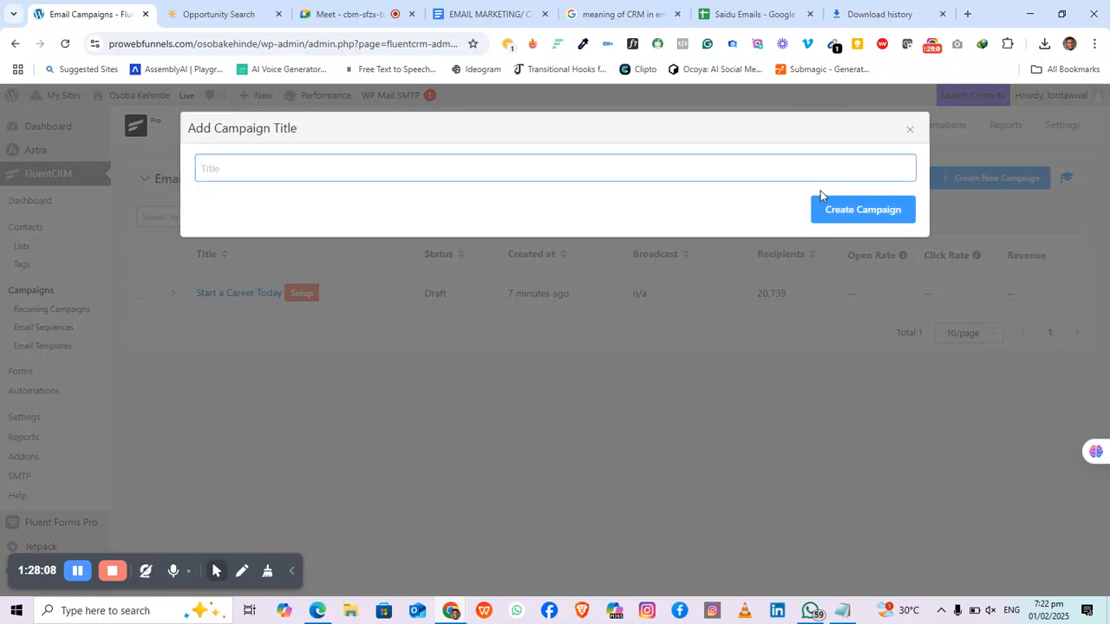
{"action": "left_click", "coordinate": [907, 132]}
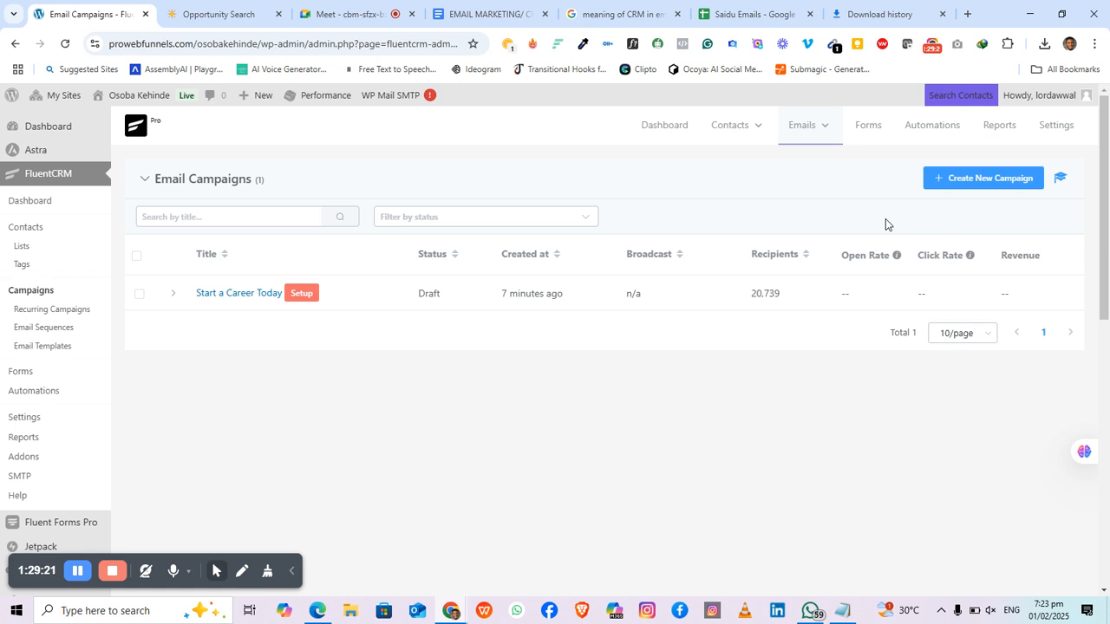
Step: Duplicate the Start a Career Today campaign from its expanded row in Email Campaigns
{"action": "left_click", "coordinate": [172, 296]}
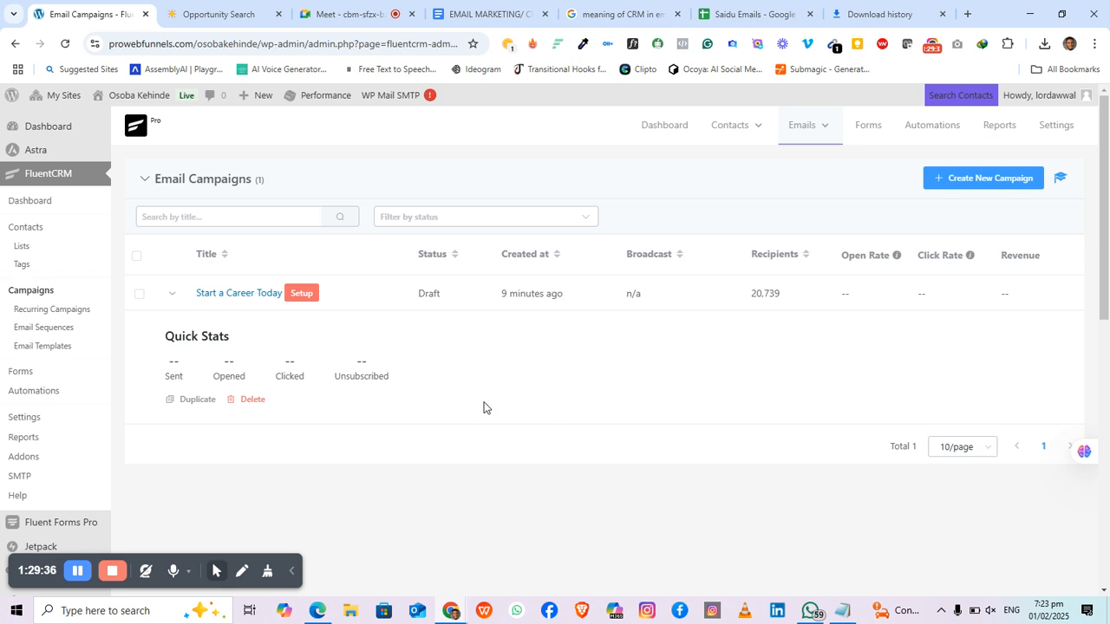
{"action": "left_click", "coordinate": [191, 402]}
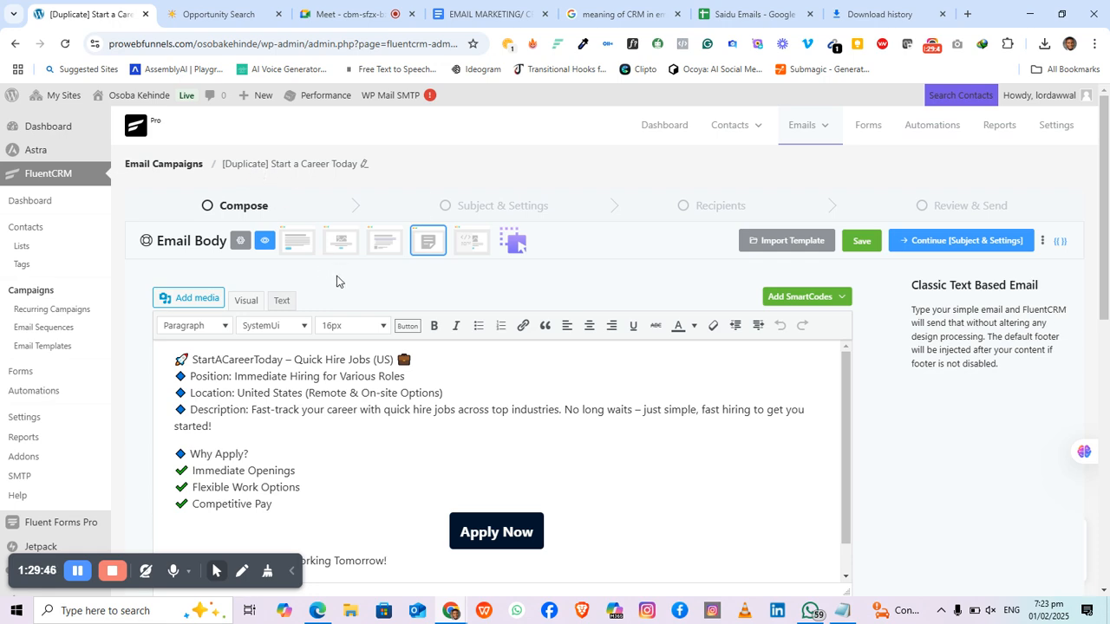
{"action": "scroll", "coordinate": [377, 288], "scroll_direction": "down", "scroll_amount": 2}
{"action": "scroll", "coordinate": [377, 288], "scroll_direction": "up", "scroll_amount": 2}
Step: Continue the duplicate past Subject & Settings and Recipients to the Review & Send step
{"action": "left_click", "coordinate": [964, 246]}
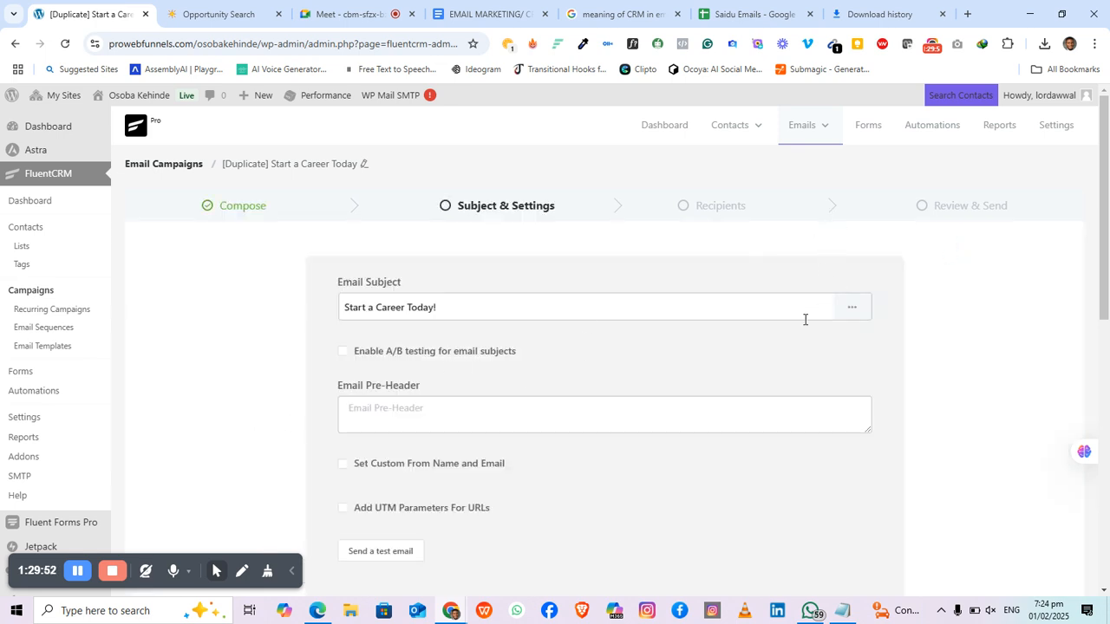
{"action": "scroll", "coordinate": [700, 342], "scroll_direction": "down", "scroll_amount": 2}
{"action": "left_click", "coordinate": [778, 493]}
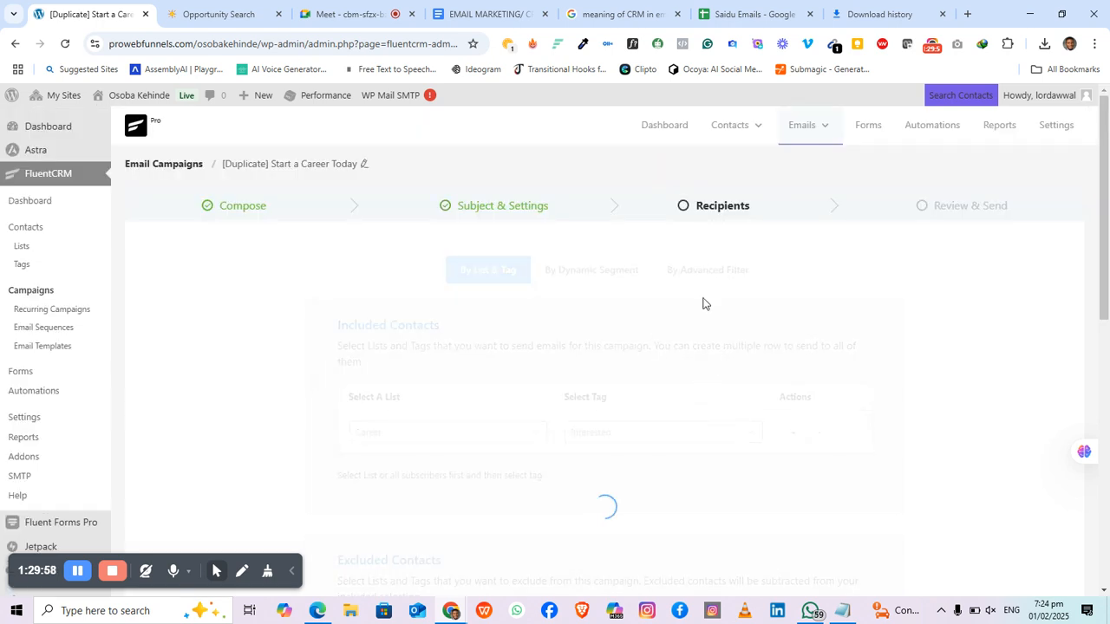
{"action": "scroll", "coordinate": [703, 304], "scroll_direction": "down", "scroll_amount": 5}
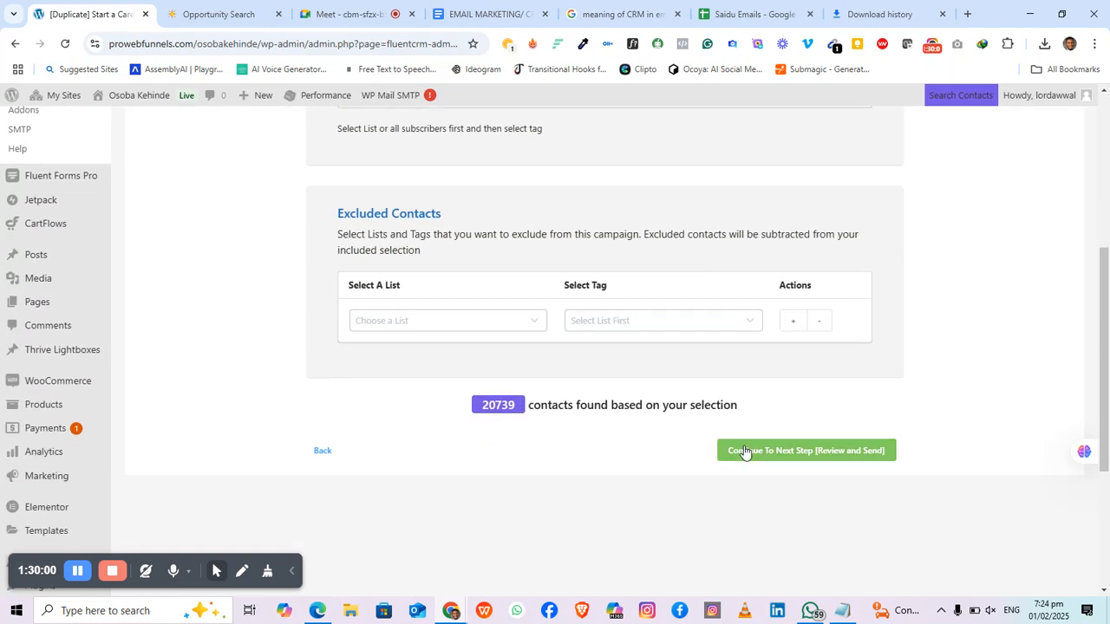
{"action": "left_click", "coordinate": [751, 456]}
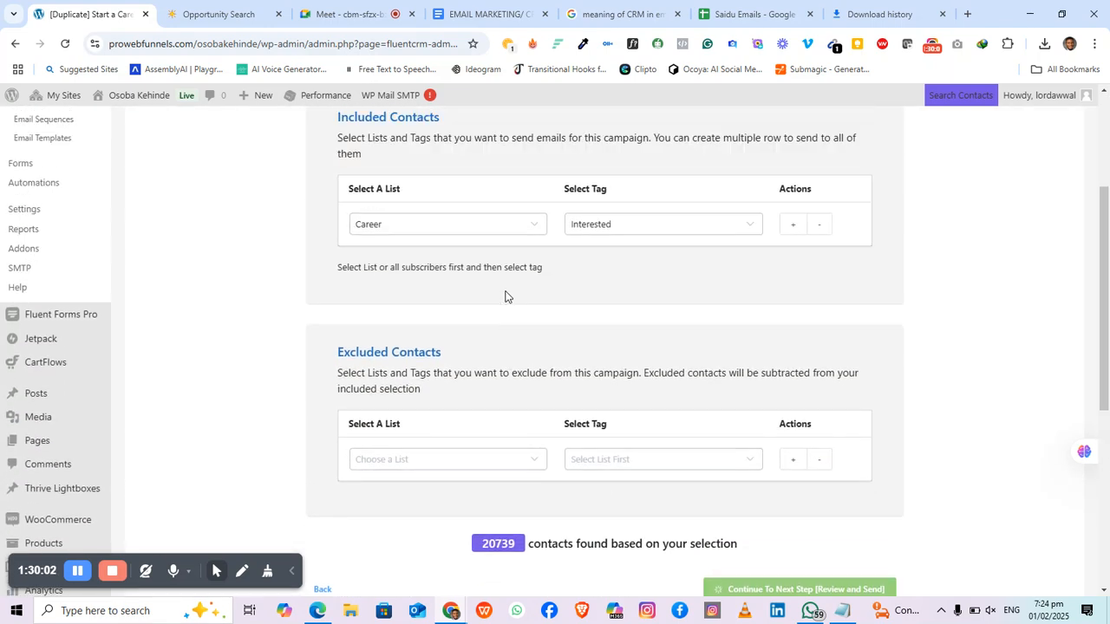
Step: Review the 20,739-recipient summary and select 'Schedule the emails'
{"action": "scroll", "coordinate": [458, 359], "scroll_direction": "down", "scroll_amount": 3}
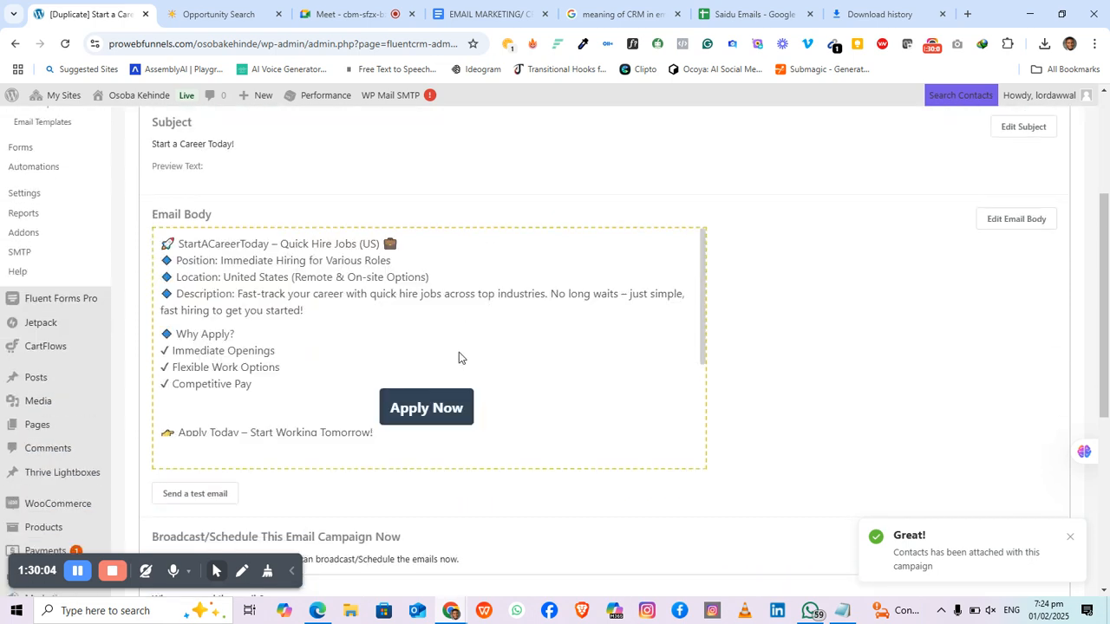
{"action": "scroll", "coordinate": [459, 357], "scroll_direction": "down", "scroll_amount": 2}
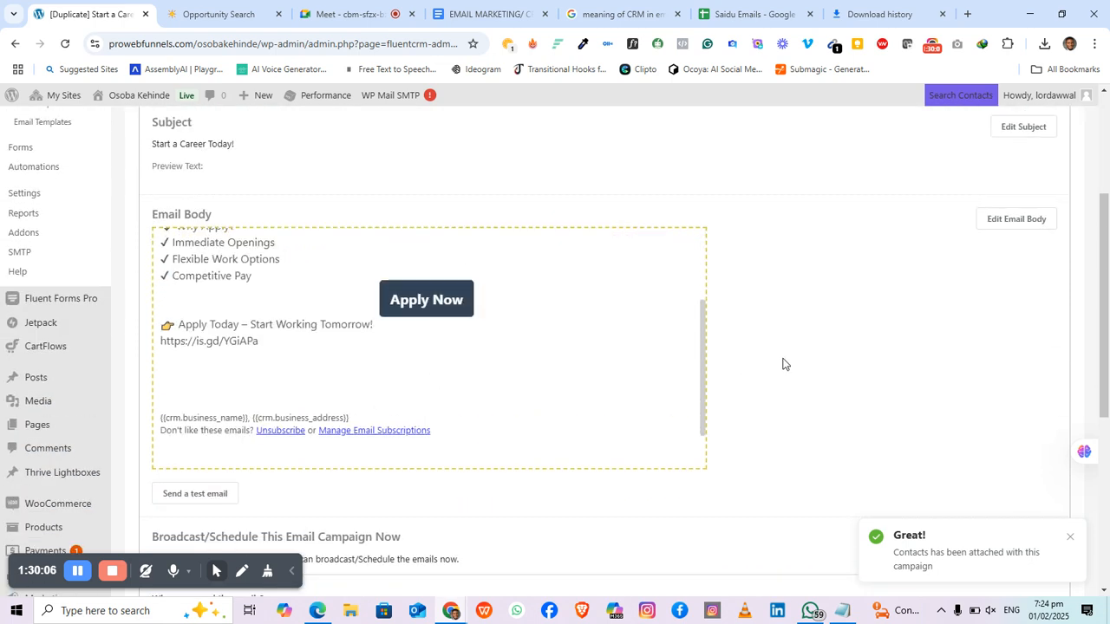
{"action": "scroll", "coordinate": [782, 365], "scroll_direction": "down", "scroll_amount": 2}
{"action": "scroll", "coordinate": [782, 365], "scroll_direction": "up", "scroll_amount": 1}
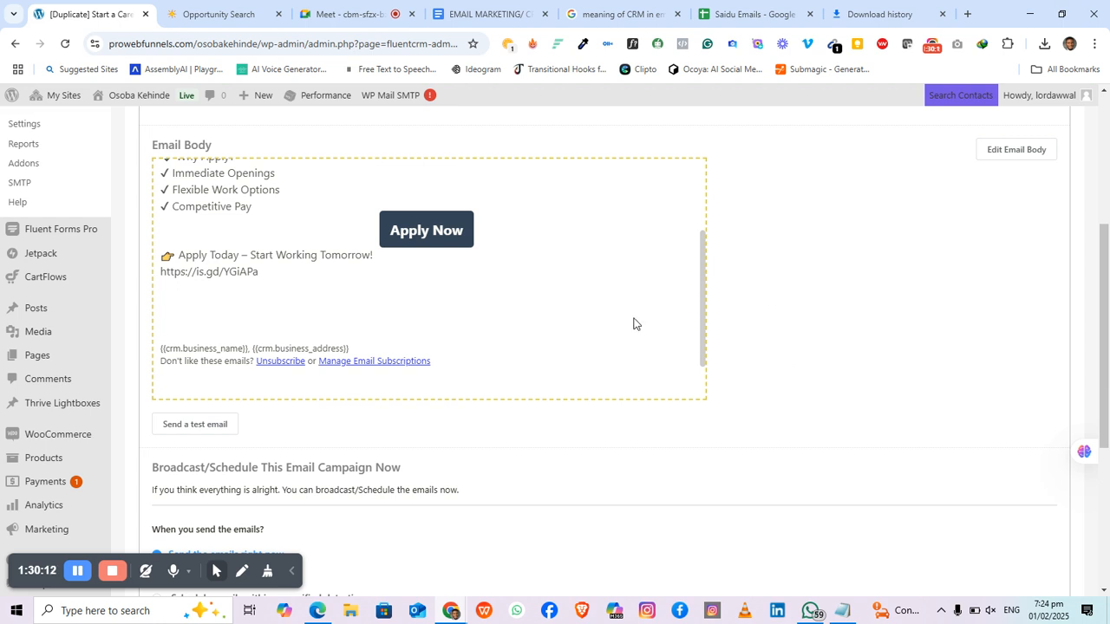
{"action": "scroll", "coordinate": [173, 412], "scroll_direction": "down", "scroll_amount": 3}
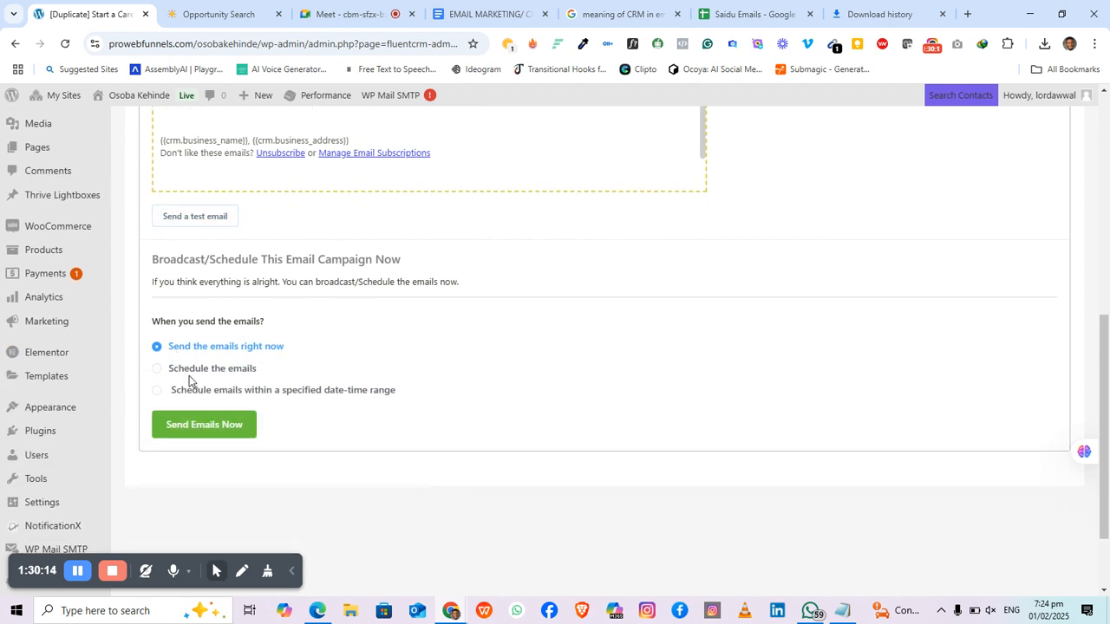
{"action": "left_click", "coordinate": [174, 371]}
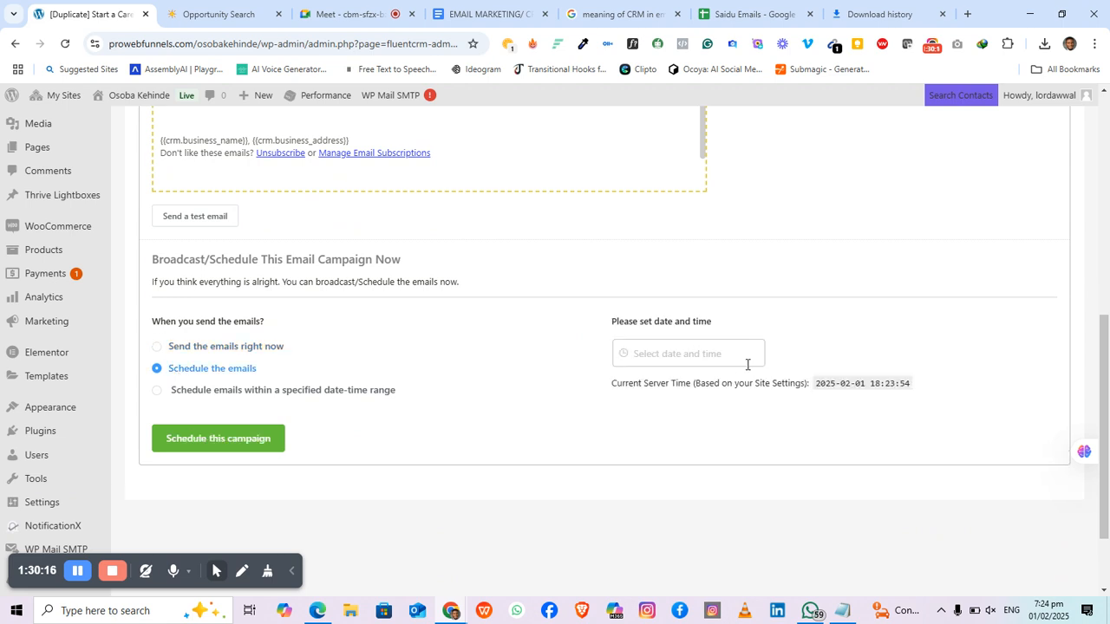
{"action": "scroll", "coordinate": [857, 307], "scroll_direction": "up", "scroll_amount": 6}
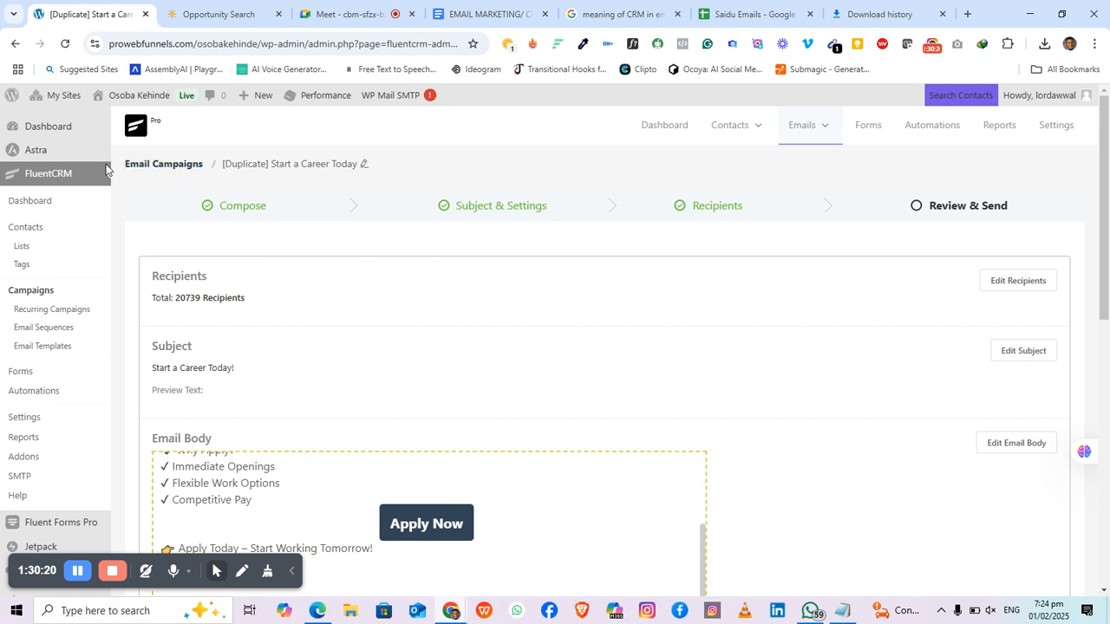
Step: Return to the Email Campaigns list via the breadcrumb
{"action": "left_click", "coordinate": [174, 172]}
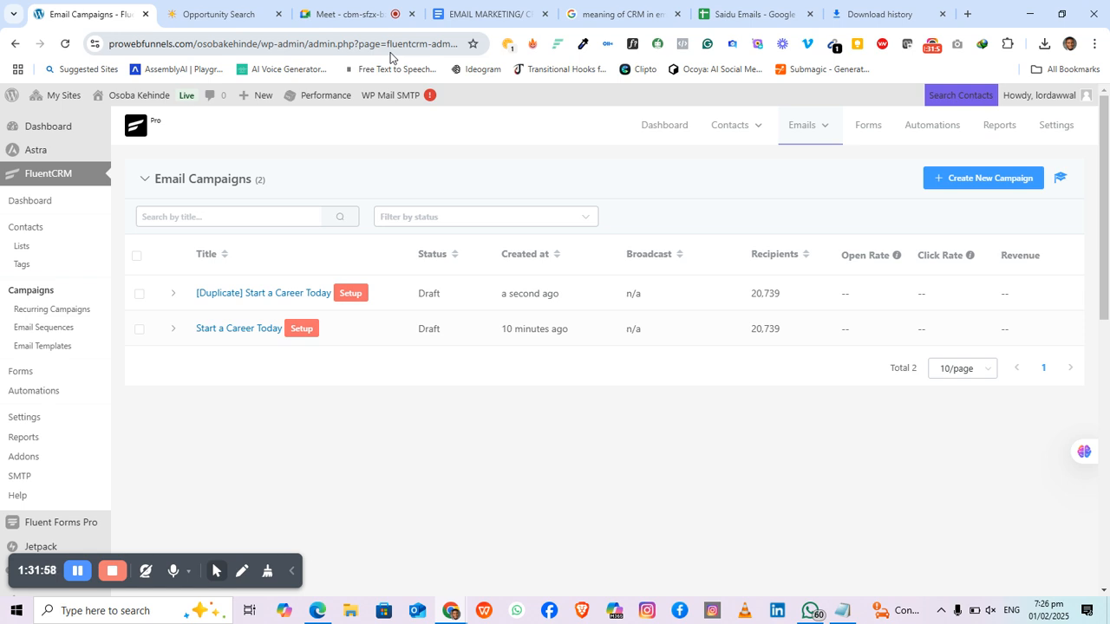
Step: Check the Interested tag's contacts on the Tags page, then start editing the Interested tag
{"action": "left_click", "coordinate": [24, 267]}
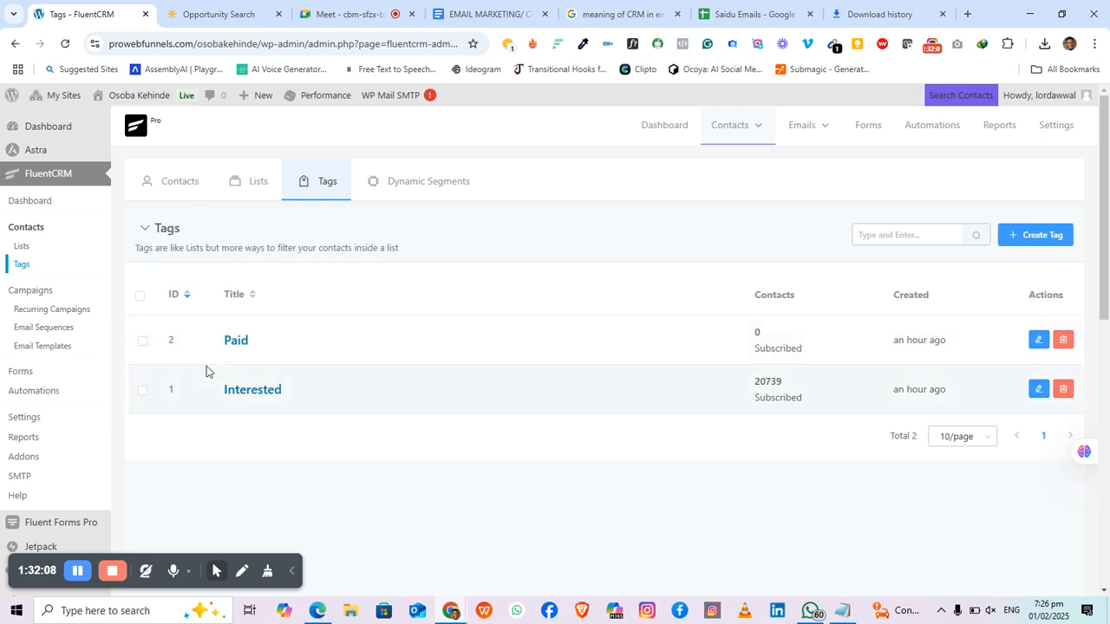
{"action": "left_click", "coordinate": [252, 390]}
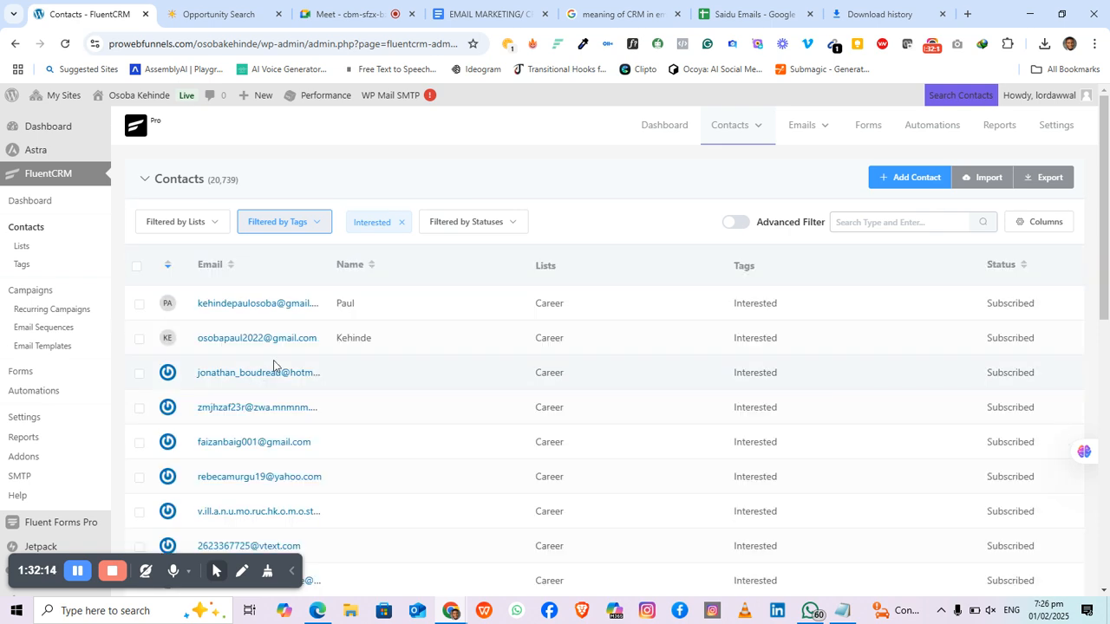
{"action": "left_click", "coordinate": [20, 268]}
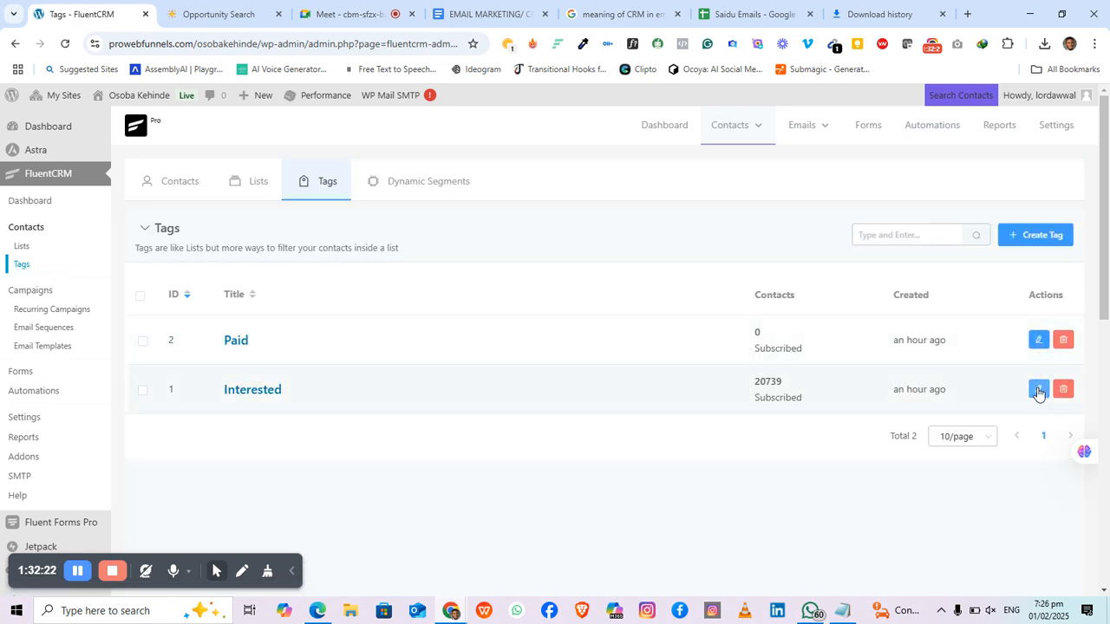
{"action": "left_click", "coordinate": [1038, 389]}
Step: Change the Interested tag's title to 'Batch 1' and slug to 'batch 1', and update it
{"action": "left_click_drag", "start_coordinate": [319, 189], "coordinate": [142, 181]}
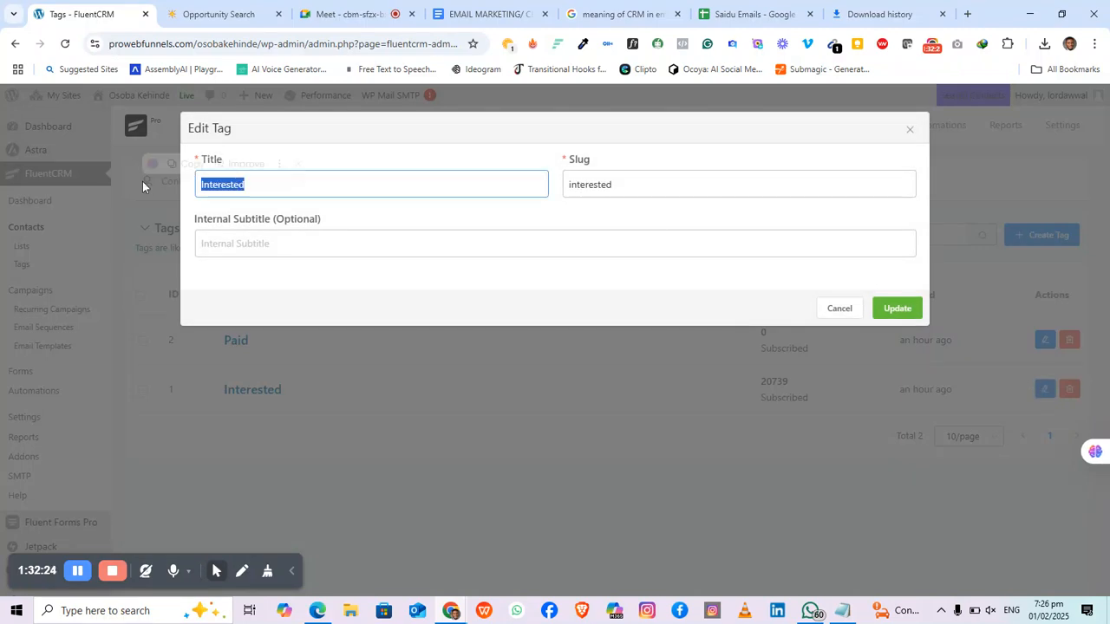
{"action": "type", "text": "Ba"}
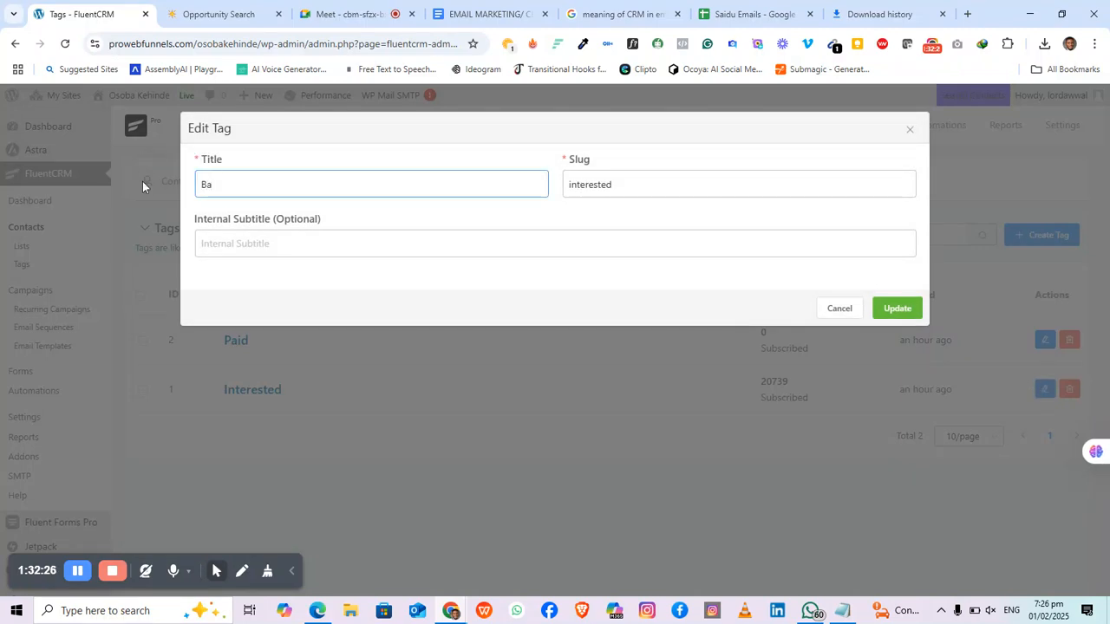
{"action": "type", "text": "tch "}
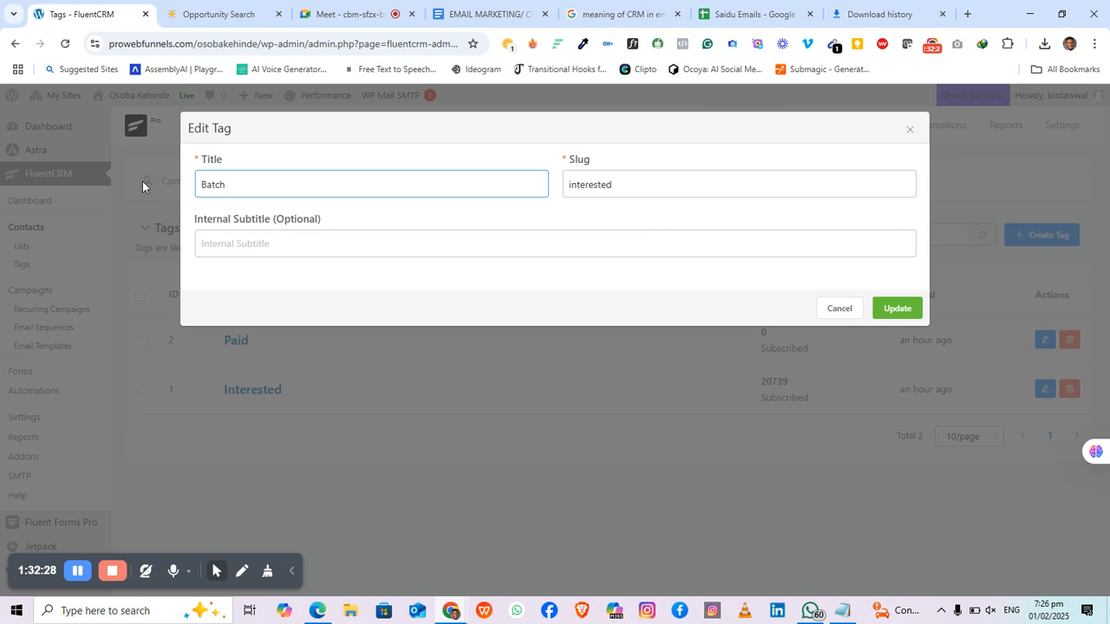
{"action": "type", "text": "1"}
{"action": "double_click", "coordinate": [659, 182]}
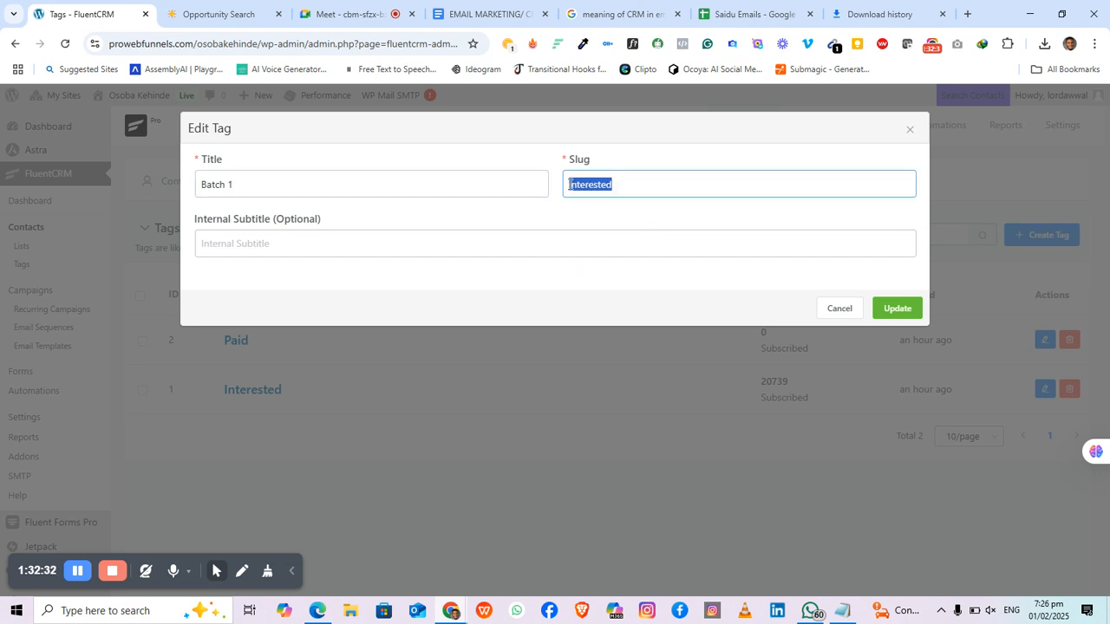
{"action": "type", "text": "batc"}
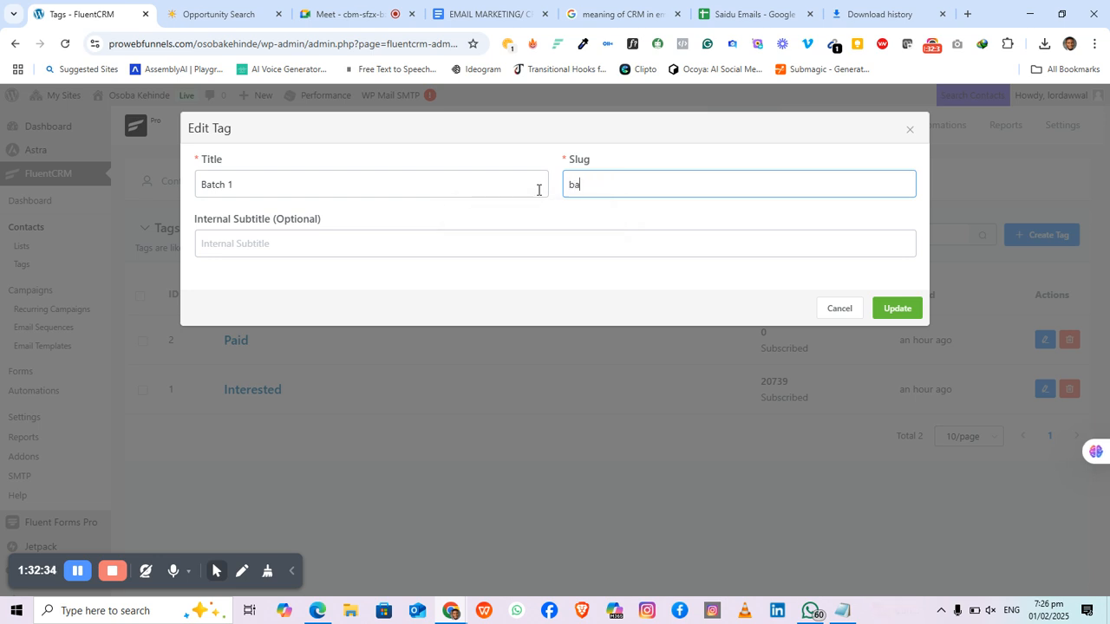
{"action": "type", "text": "h 1"}
{"action": "left_click", "coordinate": [896, 309]}
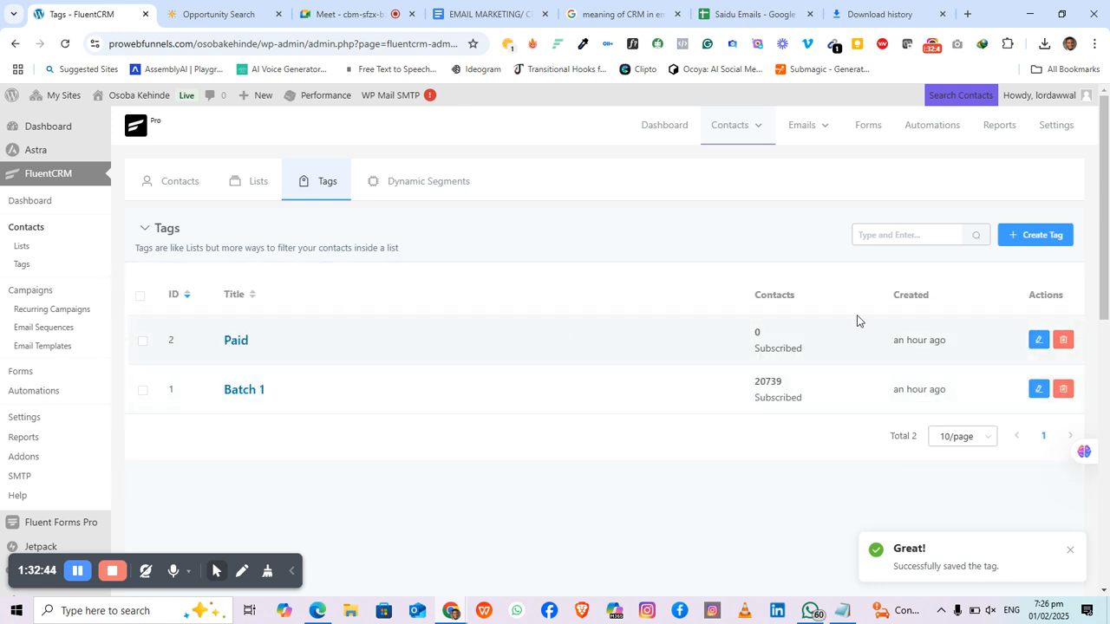
Step: Retitle the Paid tag 'Batch 2' with slug 'batch 2' and save, then open and close Create Tag
{"action": "left_click", "coordinate": [1038, 344]}
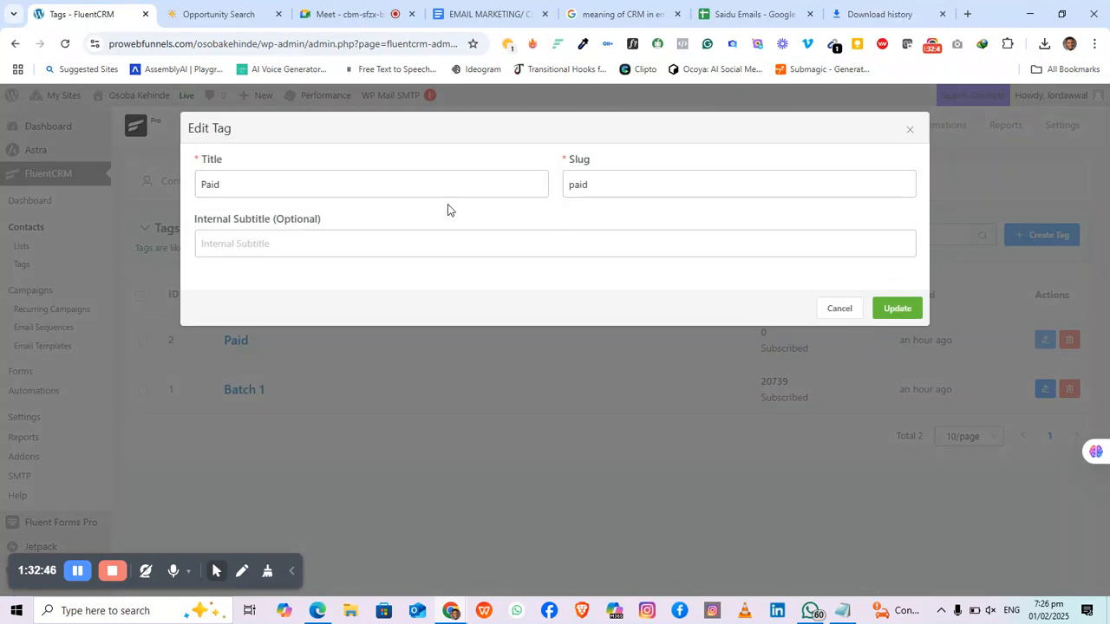
{"action": "double_click", "coordinate": [302, 182]}
{"action": "type", "text": "Batch "}
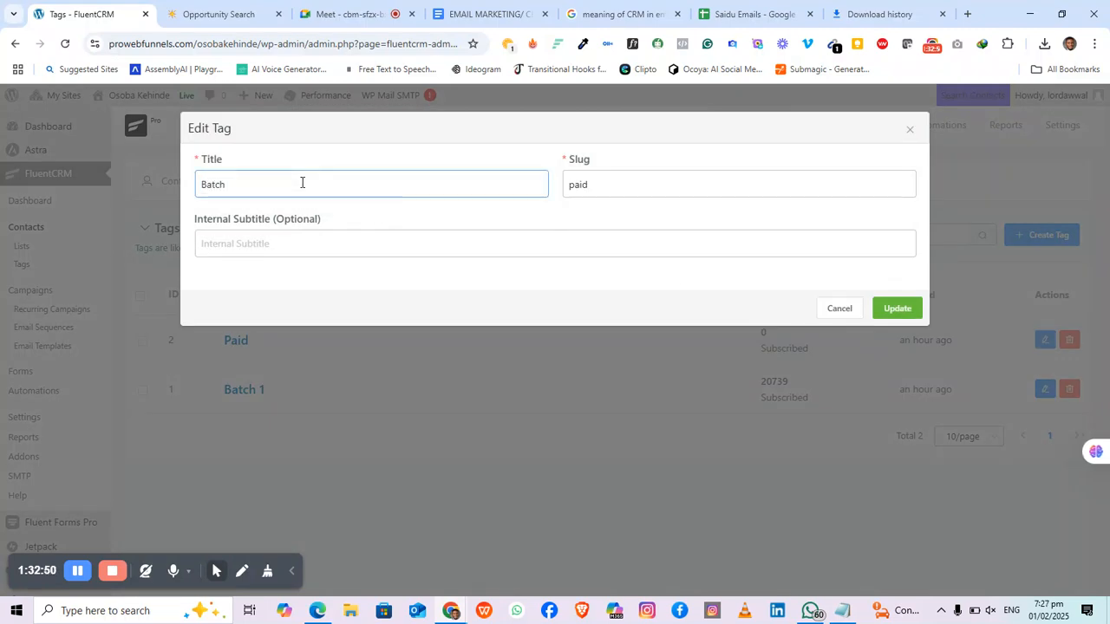
{"action": "type", "text": "2"}
{"action": "left_click", "coordinate": [575, 184]}
{"action": "double_click", "coordinate": [574, 183]}
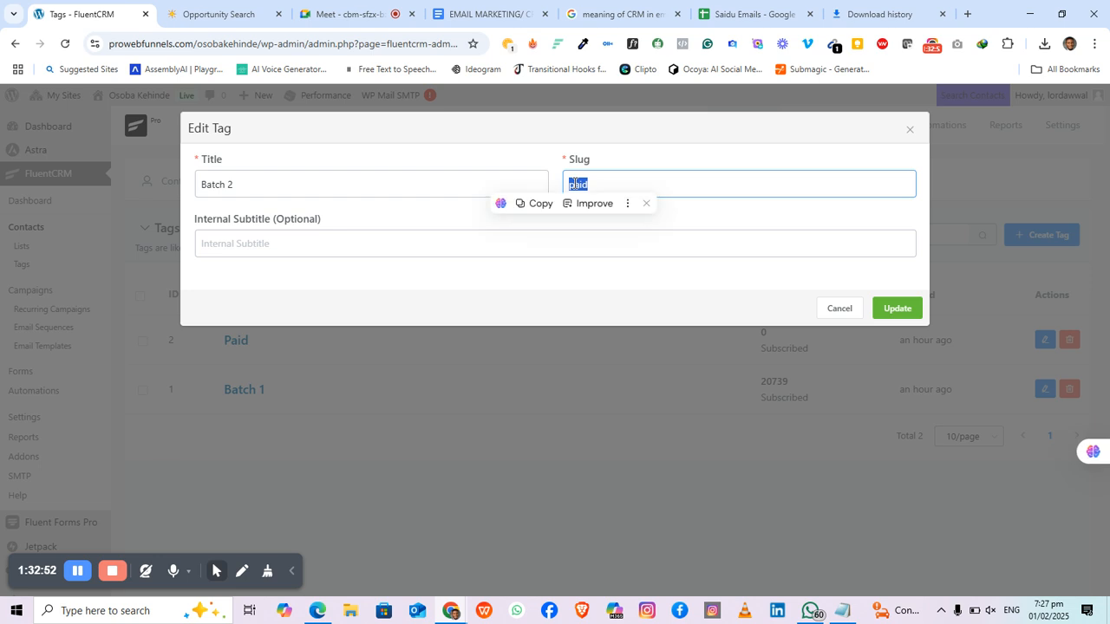
{"action": "type", "text": "batch"}
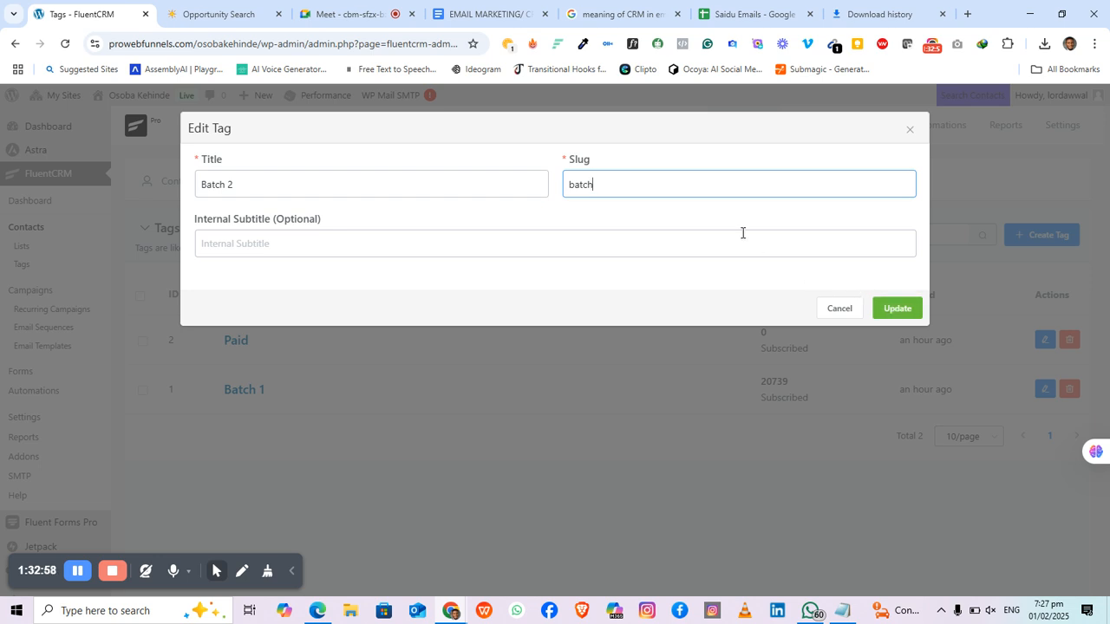
{"action": "type", "text": "1"}
{"action": "key", "text": "BackSpace"}
{"action": "type", "text": "2"}
{"action": "left_click", "coordinate": [885, 310]}
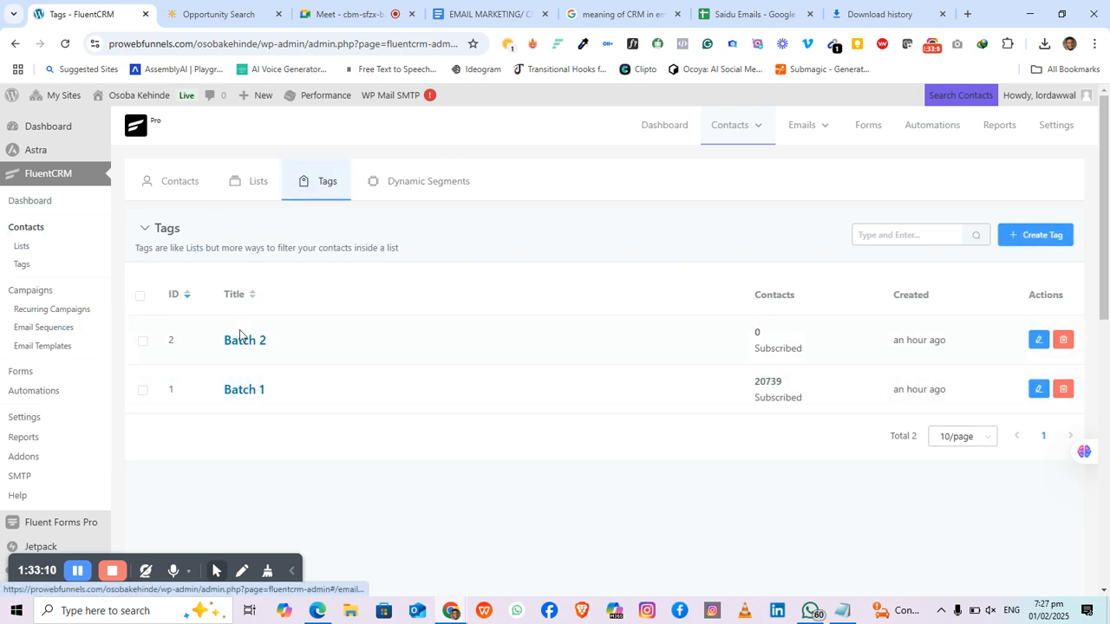
{"action": "left_click", "coordinate": [1031, 247]}
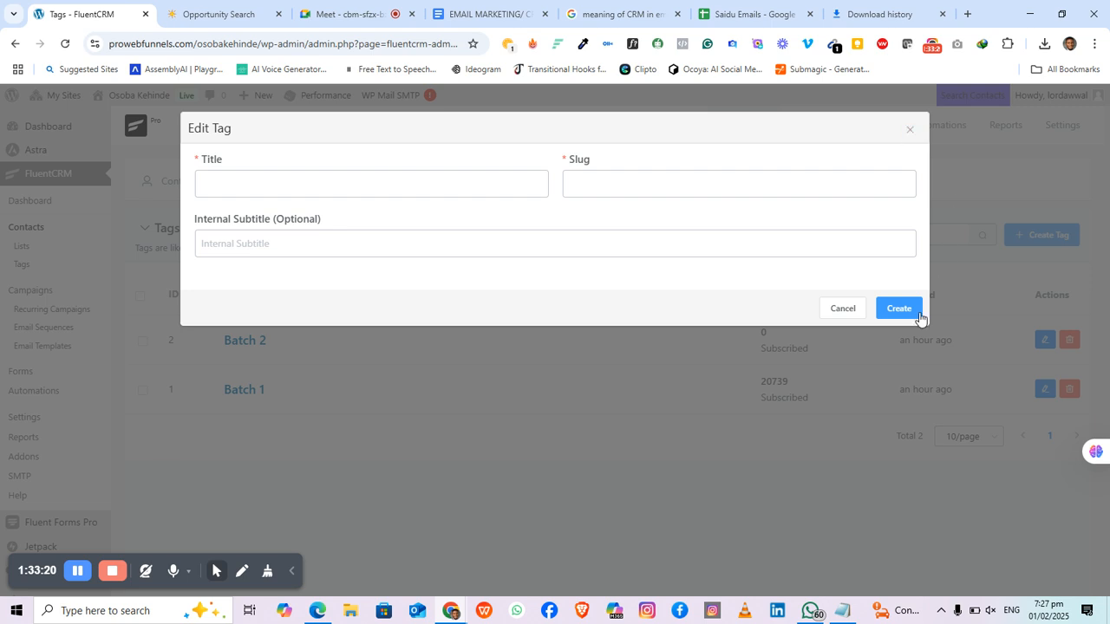
{"action": "left_click", "coordinate": [909, 132]}
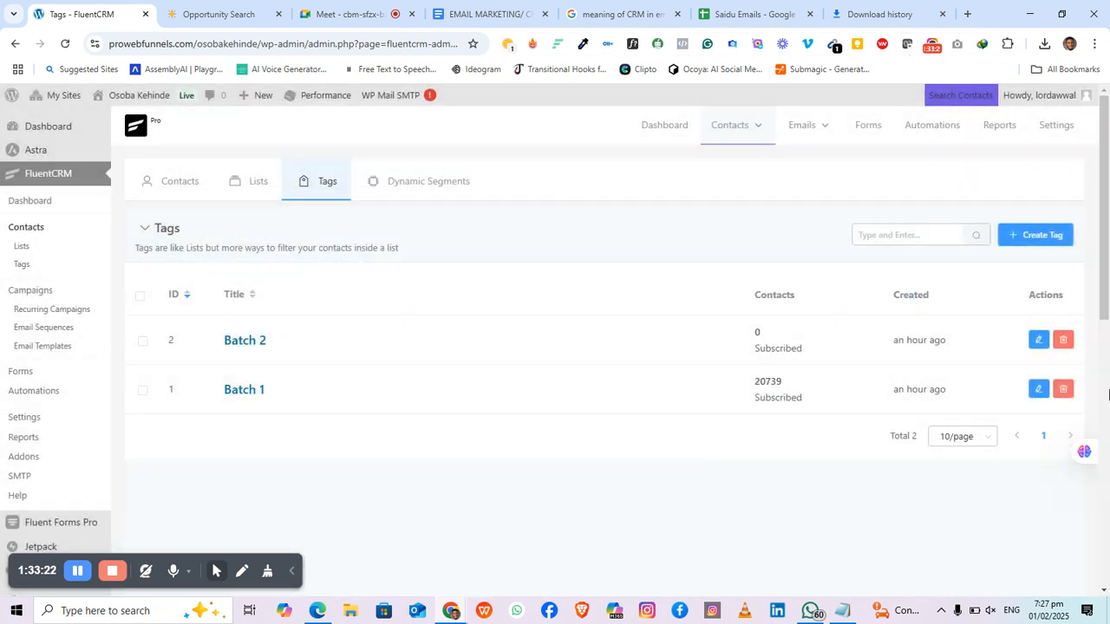